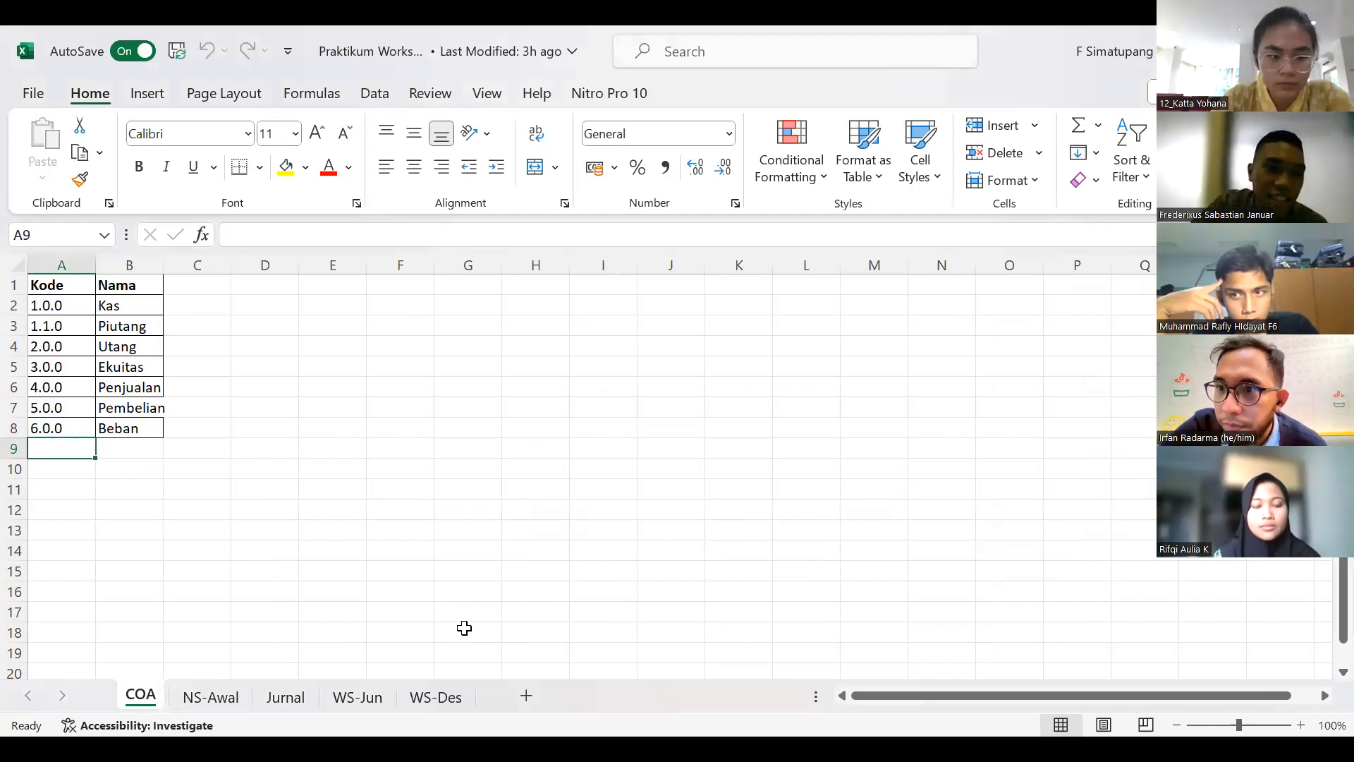
# Step: Review the contents of the NS-Awal, Jurnal, WS-Jun and WS-Des sheets
pyautogui.click(212, 696)
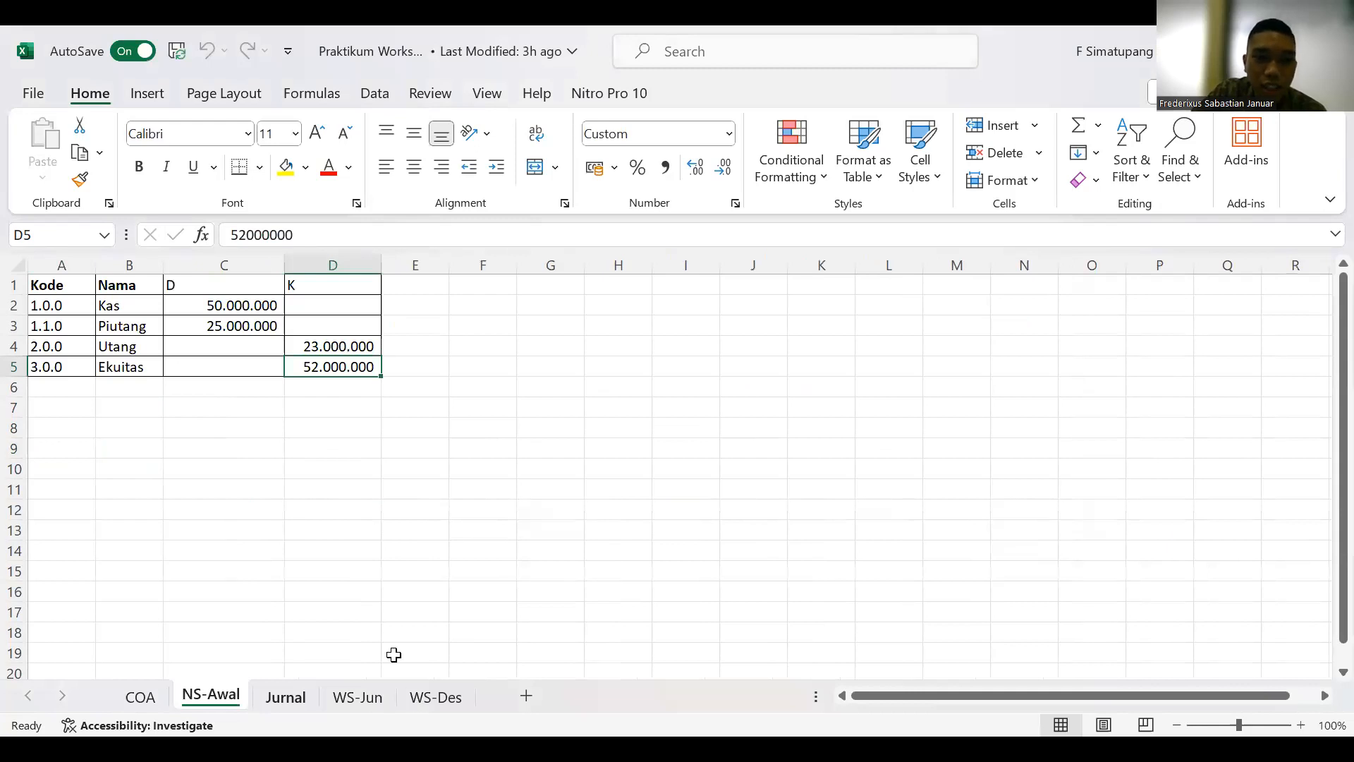
pyautogui.click(286, 697)
pyautogui.click(436, 697)
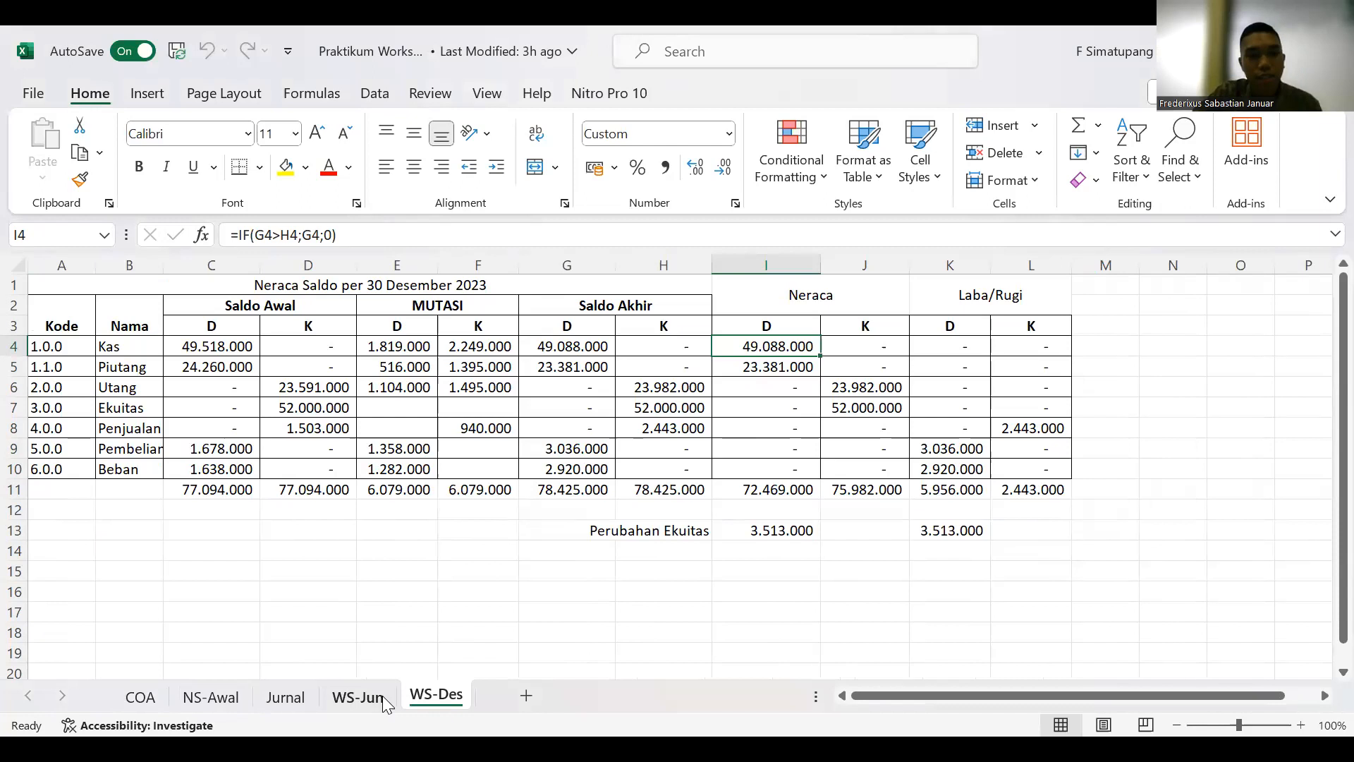
pyautogui.click(360, 697)
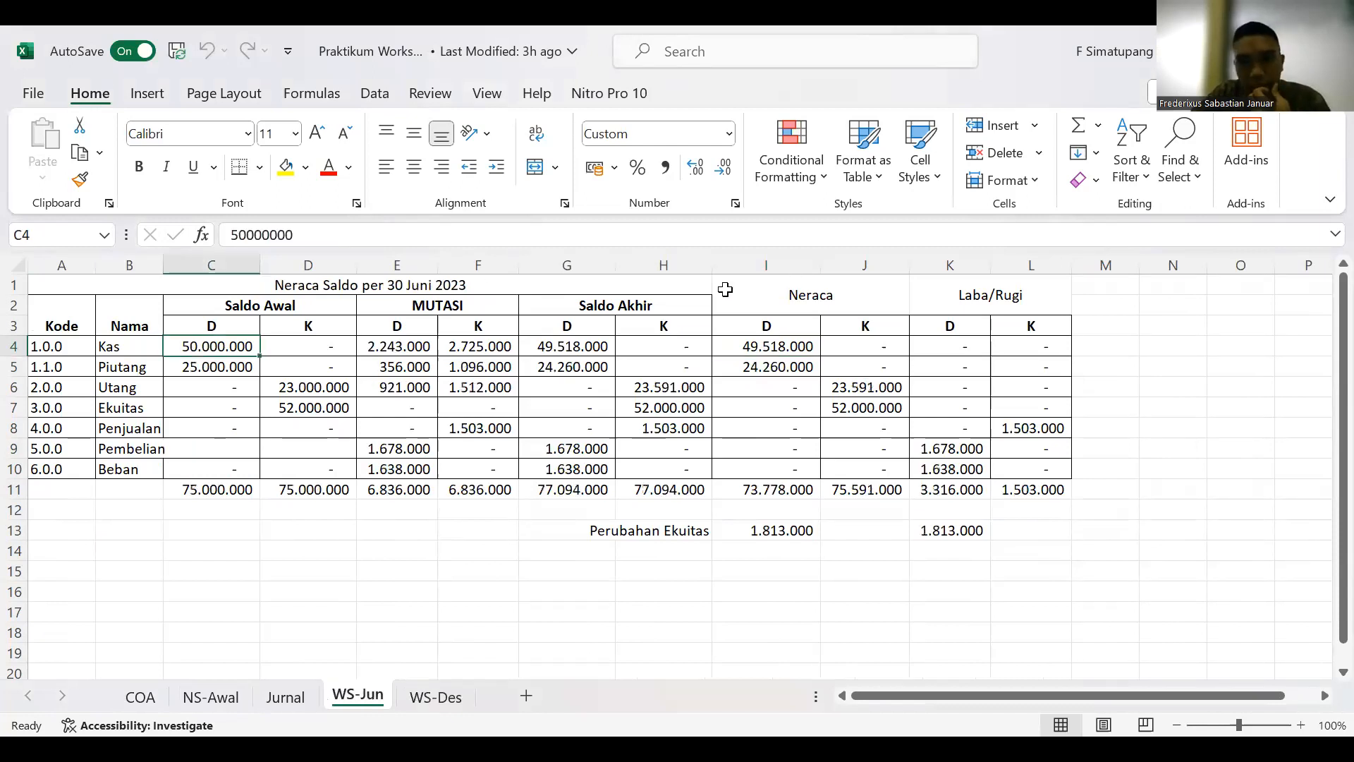
pyautogui.click(285, 697)
pyautogui.hotkey('ctrl', 'pagedown')
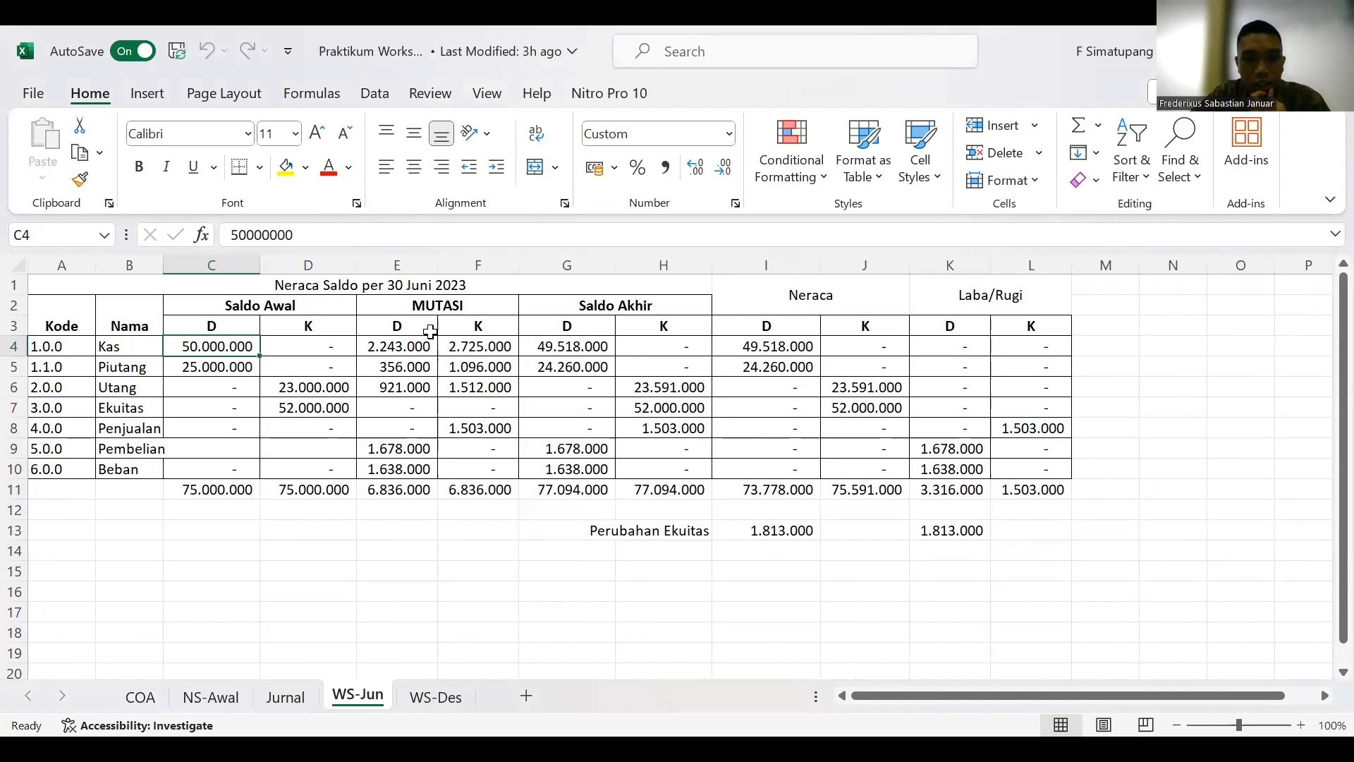
pyautogui.hotkey('ctrl', 'pagedown')
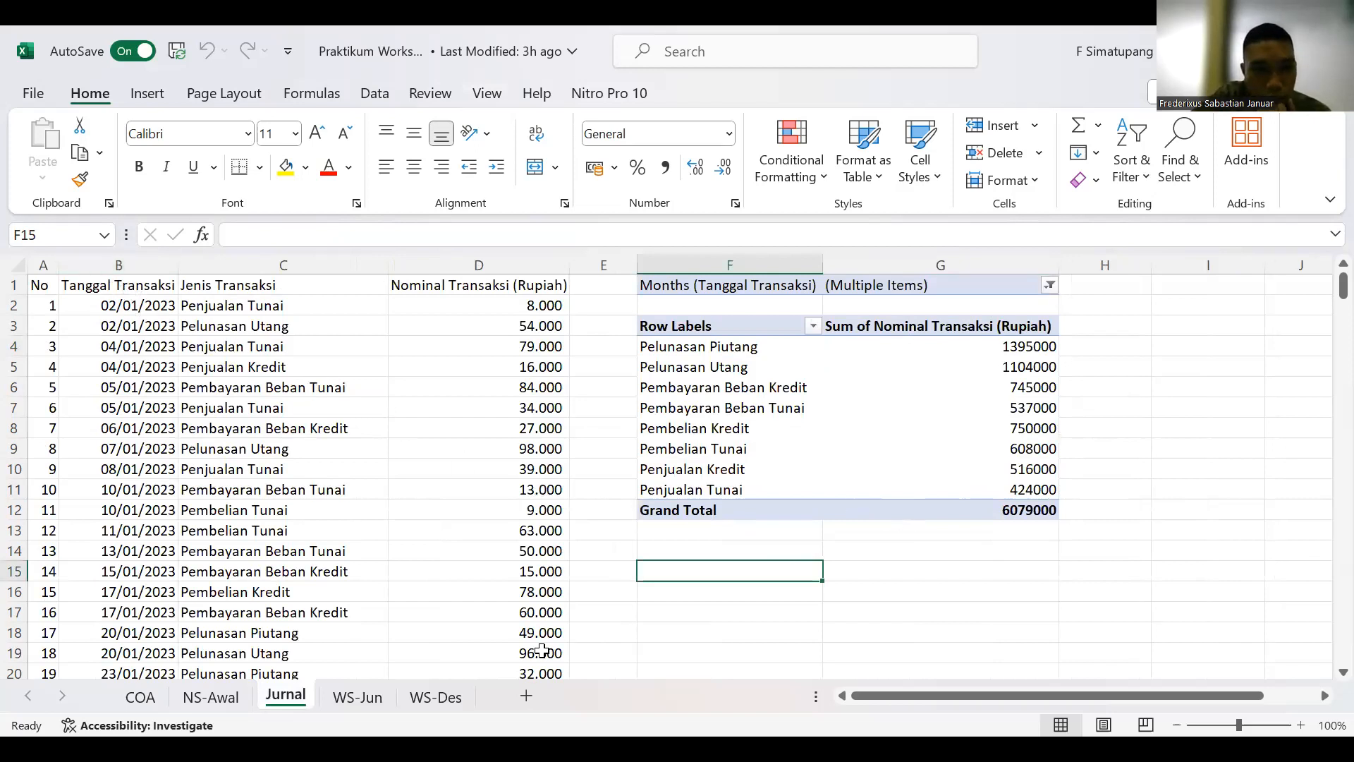
# Step: Create a PivotTable on a new worksheet from the Jurnal sheet's transaction data in B1:D249
pyautogui.moveTo(118, 285); pyautogui.dragTo(536, 490)
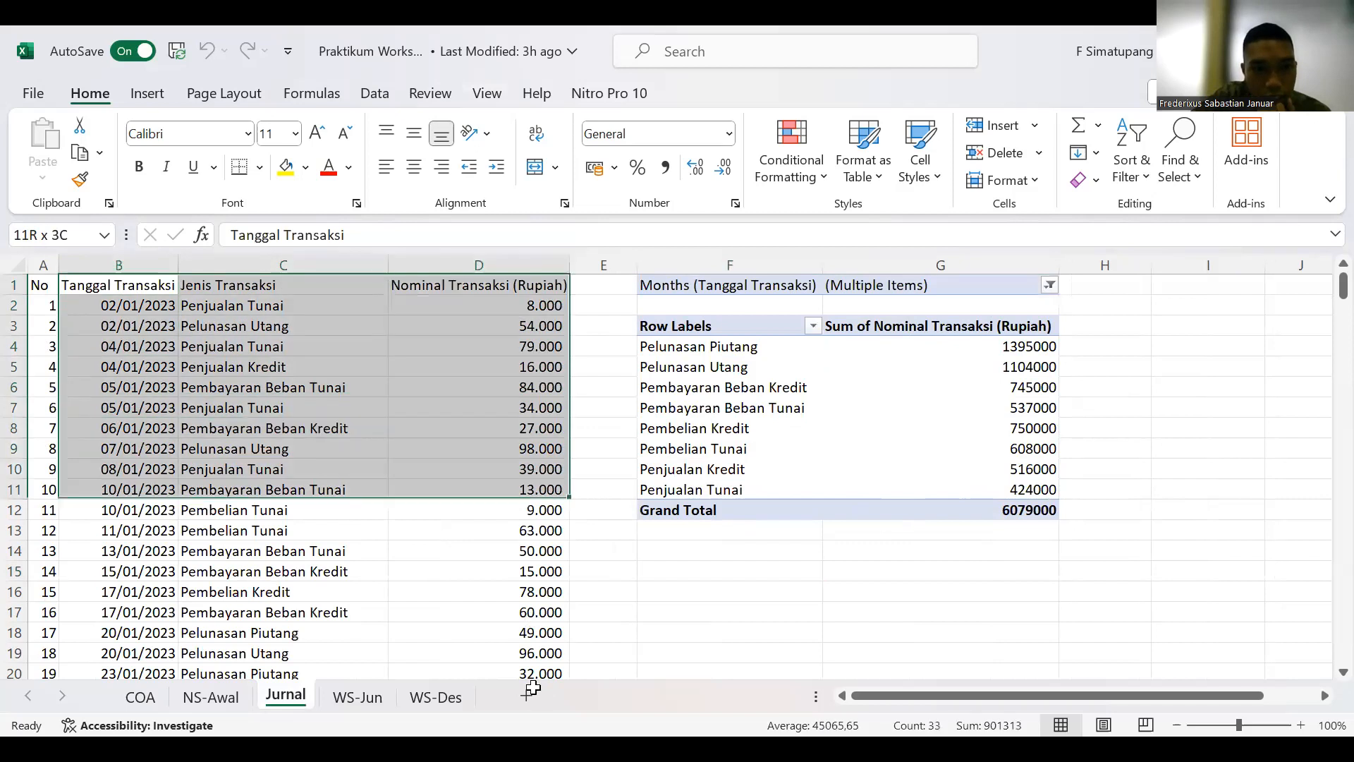
pyautogui.moveTo(533, 696); pyautogui.dragTo(514, 625)
pyautogui.click(148, 93)
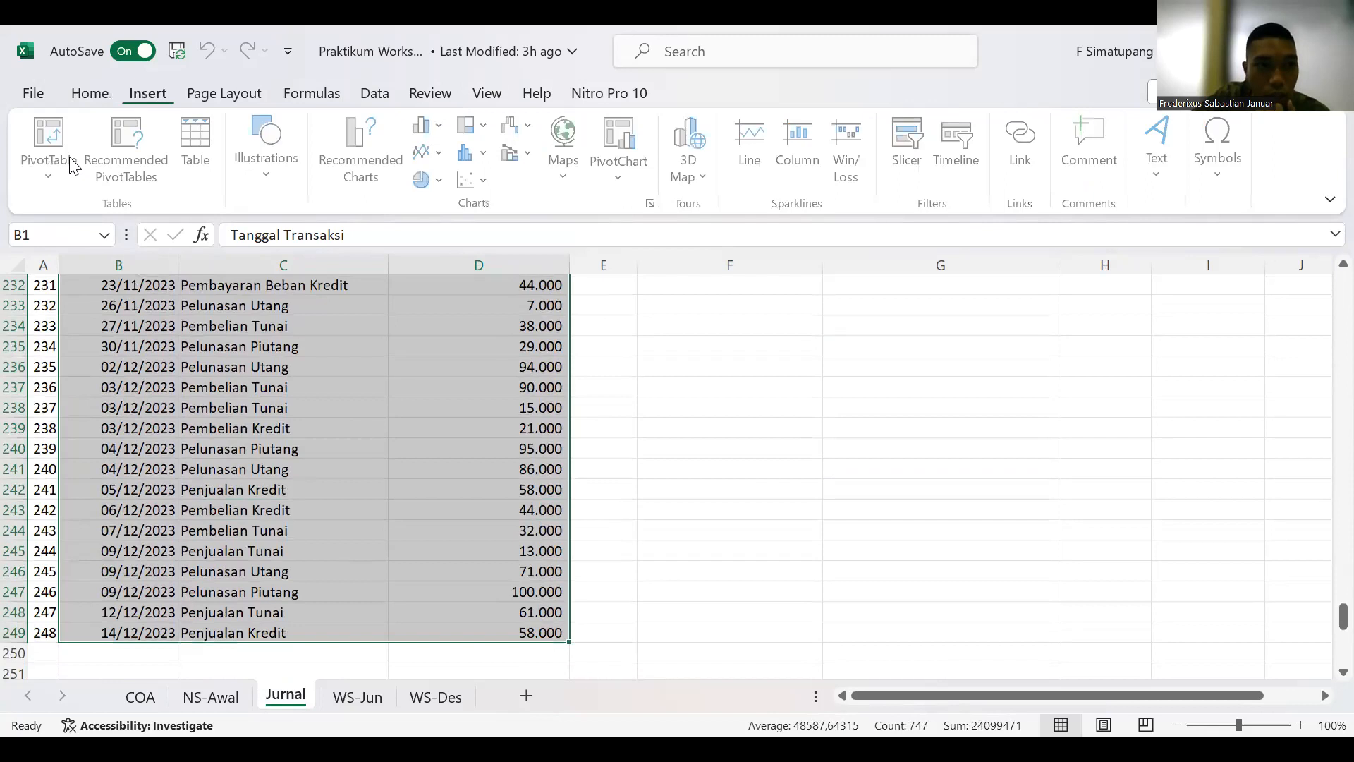
pyautogui.click(53, 162)
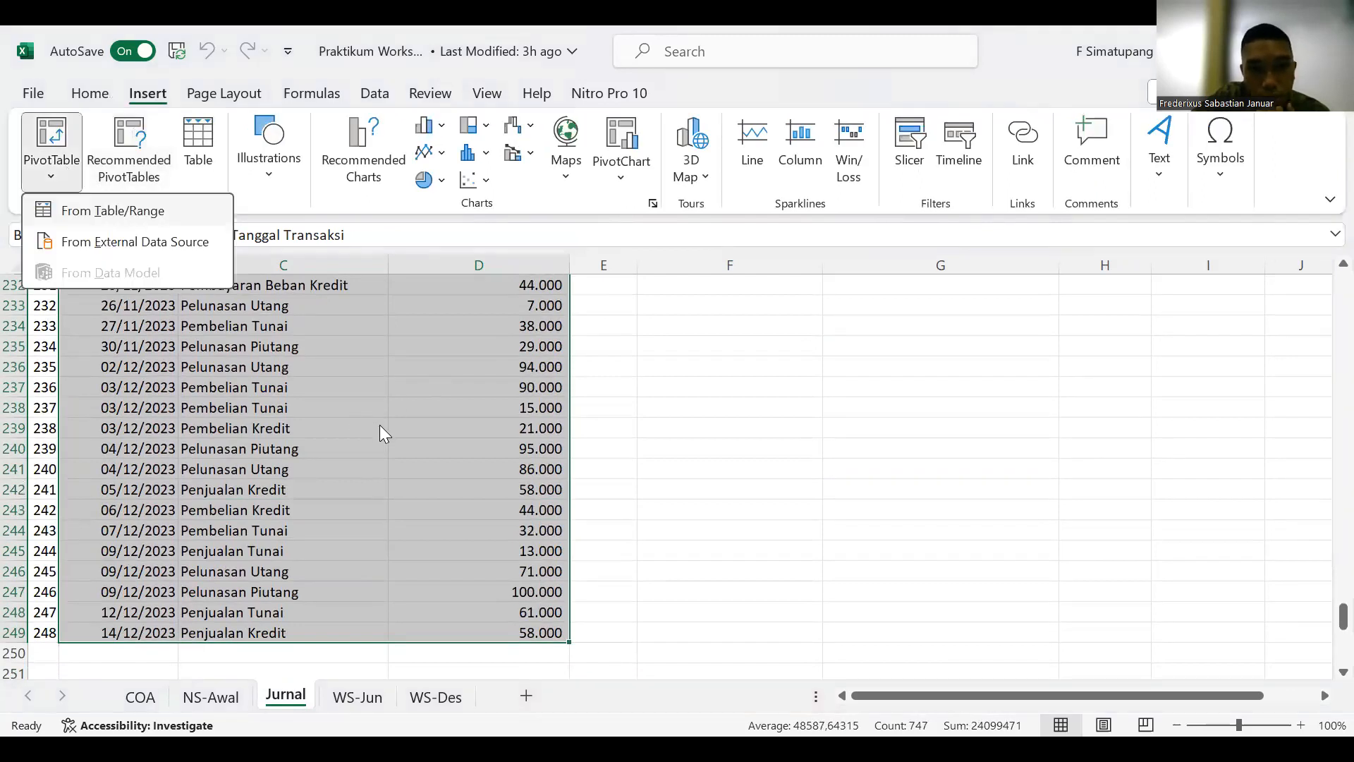
pyautogui.press('t')
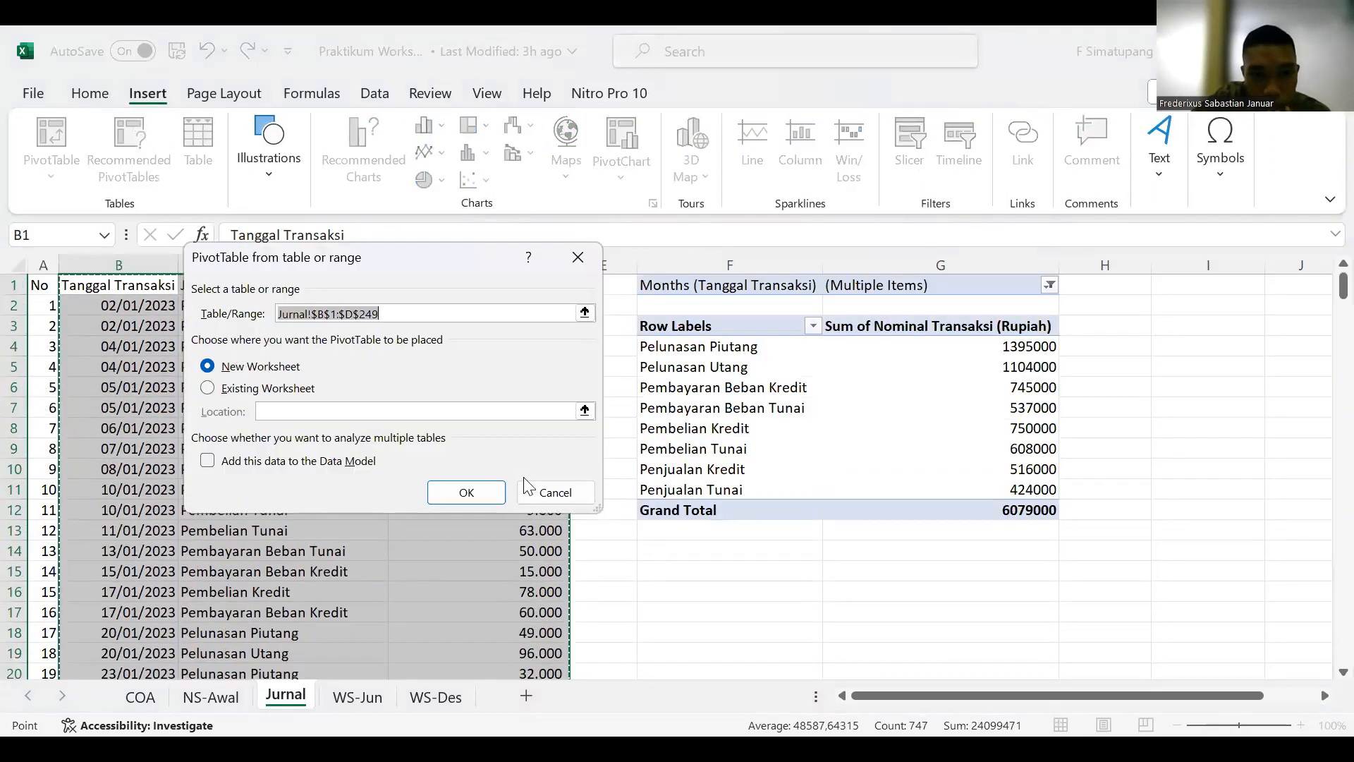
pyautogui.click(446, 493)
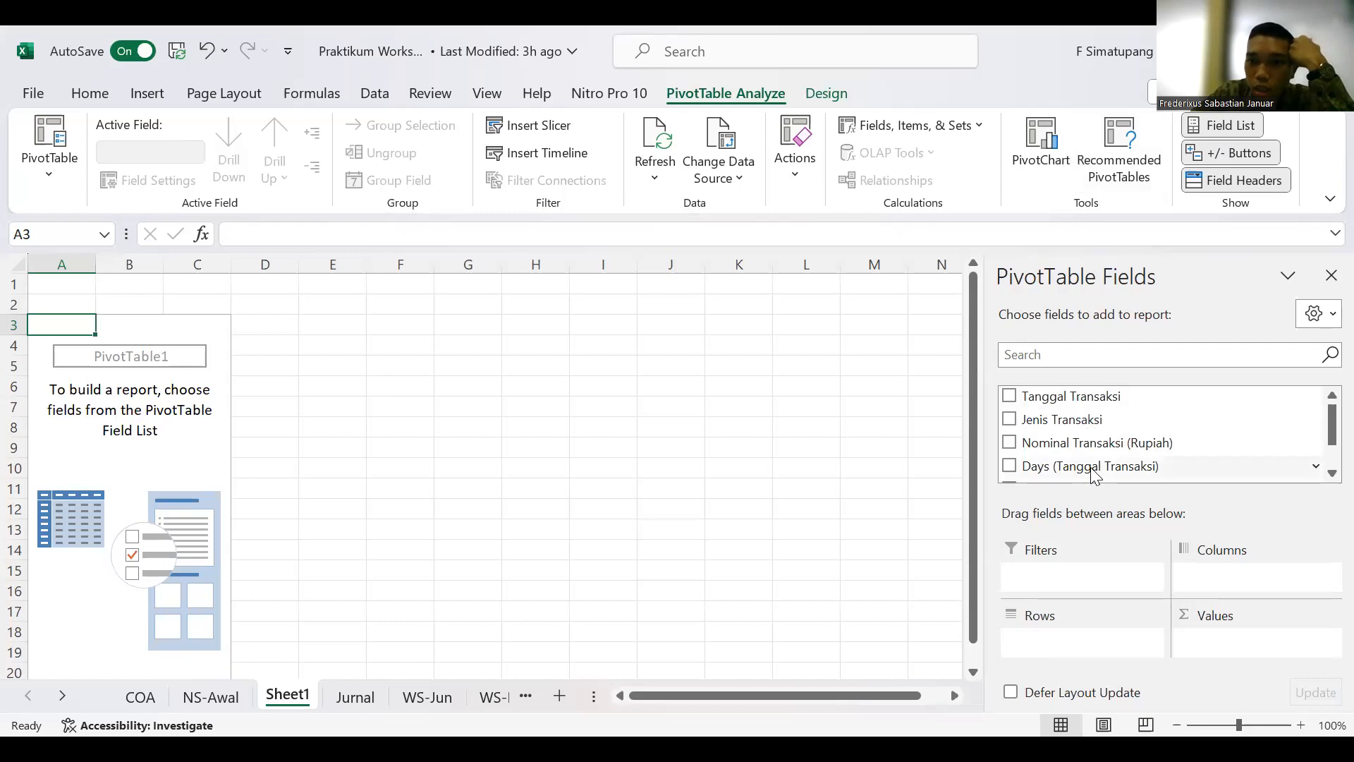
# Step: Lay out the PivotTable with Months (Tanggal Transaksi) as filter, Jenis Transaksi as rows, and the sum of Nominal Transaksi (Rupiah) as values
pyautogui.scroll(-1, 1095, 474)
pyautogui.scroll(1, 1082, 458)
pyautogui.scroll(-1, 1082, 455)
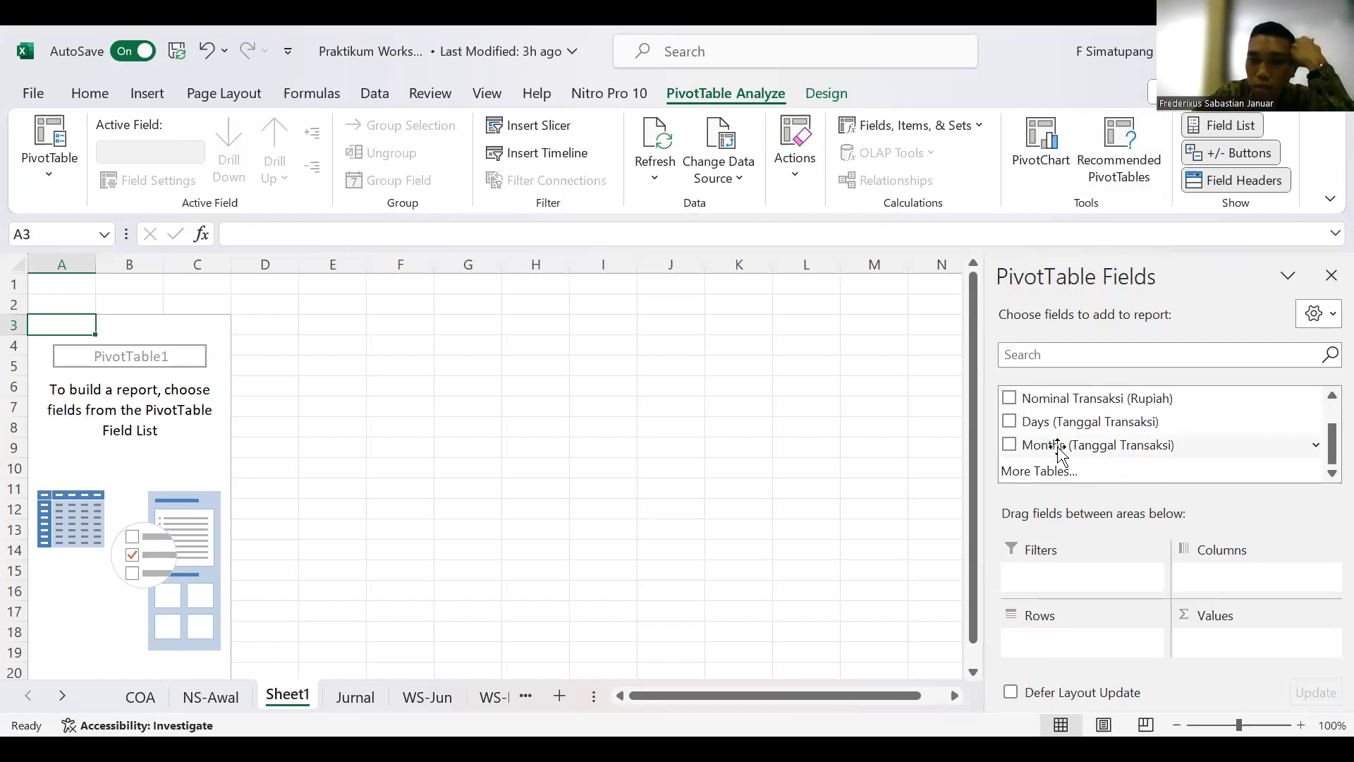
pyautogui.moveTo(1058, 445); pyautogui.dragTo(1084, 584)
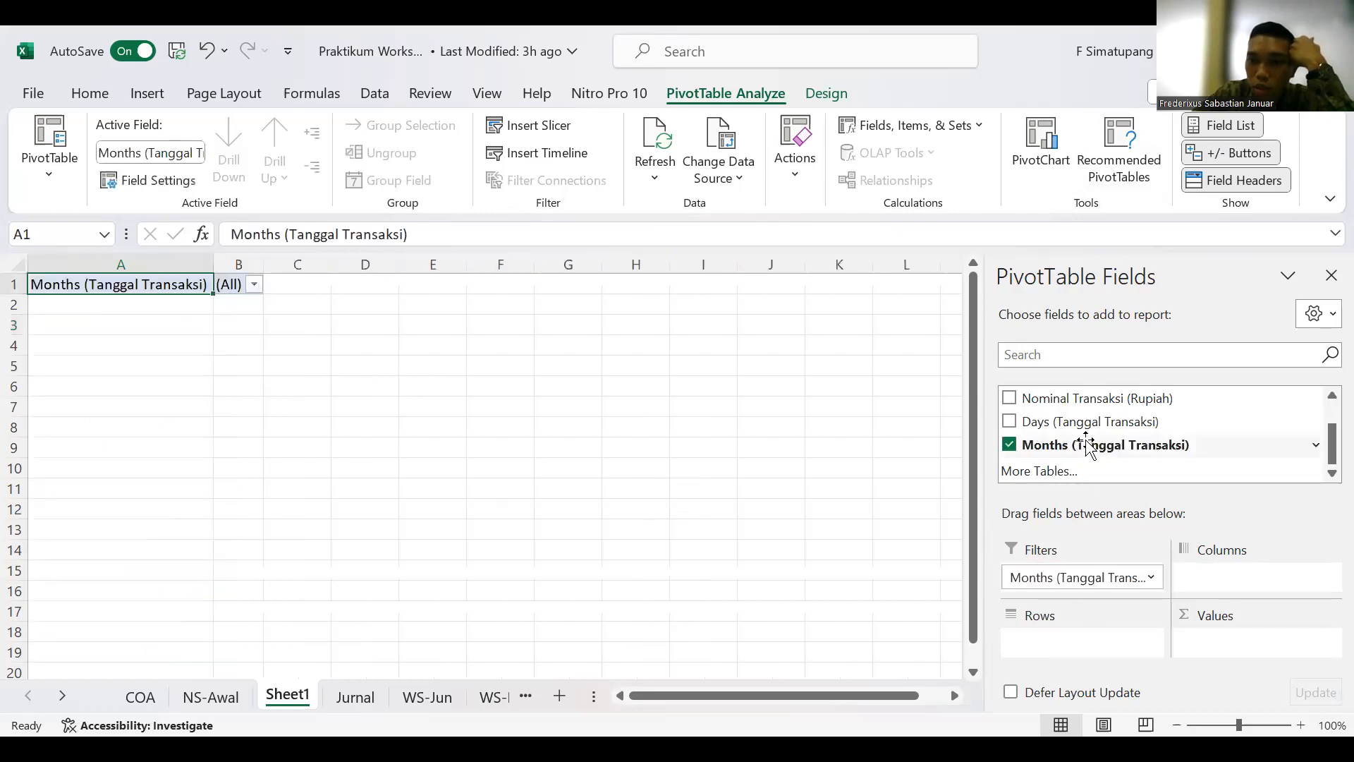
pyautogui.scroll(1, 1077, 427)
pyautogui.moveTo(1077, 427); pyautogui.dragTo(1087, 635)
pyautogui.click(1080, 418)
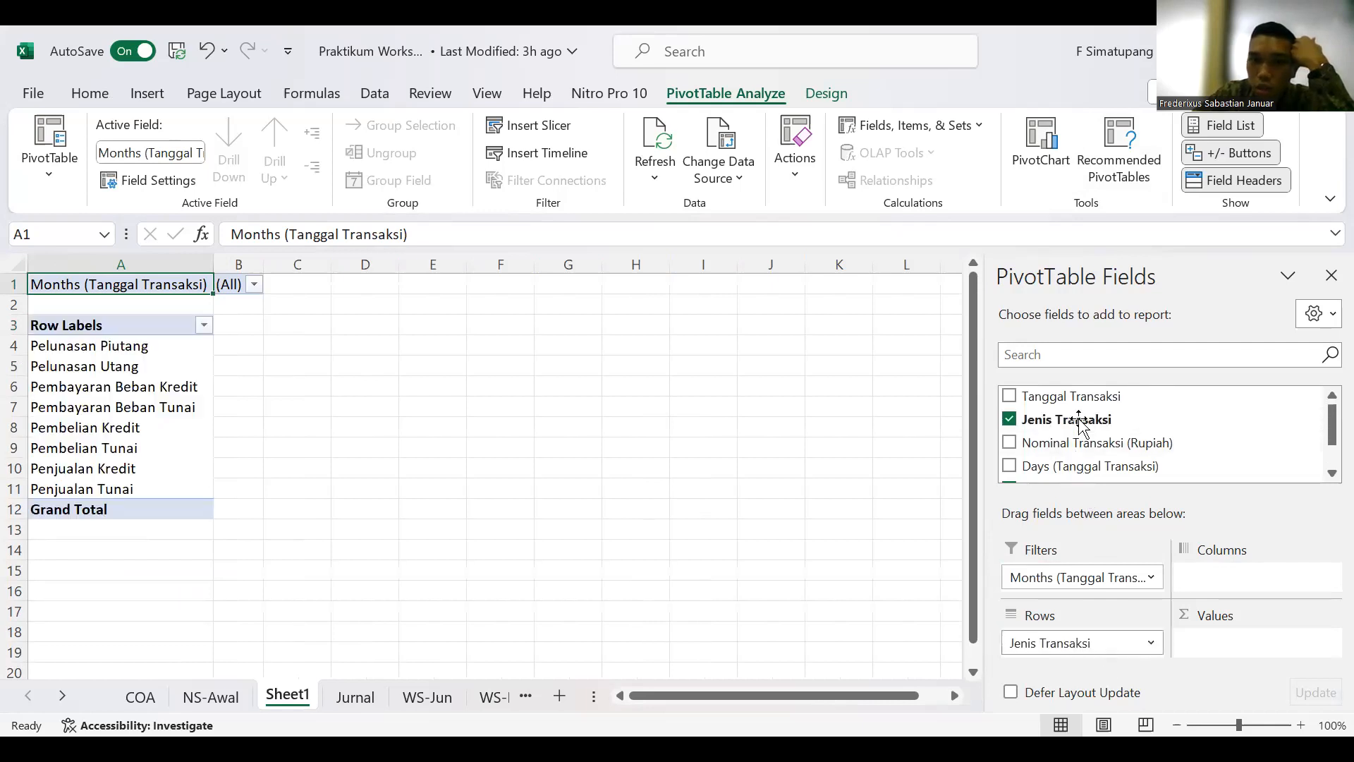
pyautogui.scroll(-1, 1079, 423)
pyautogui.moveTo(1079, 399); pyautogui.dragTo(1252, 641)
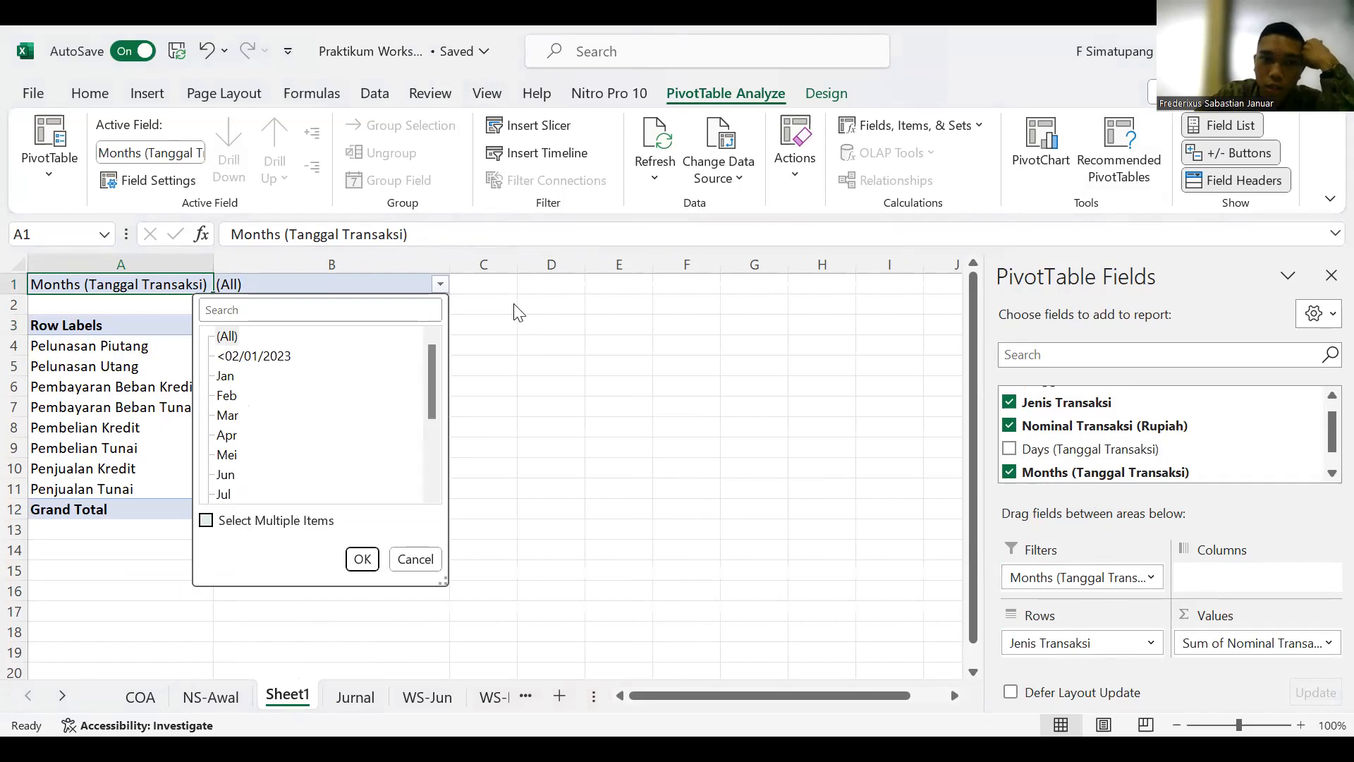
# Step: Filter the PivotTable's months with multiple selection, excluding <02/01/2023 and Jan through Jun so that Jul through Des and >15/12/2023 remain
pyautogui.click(206, 522)
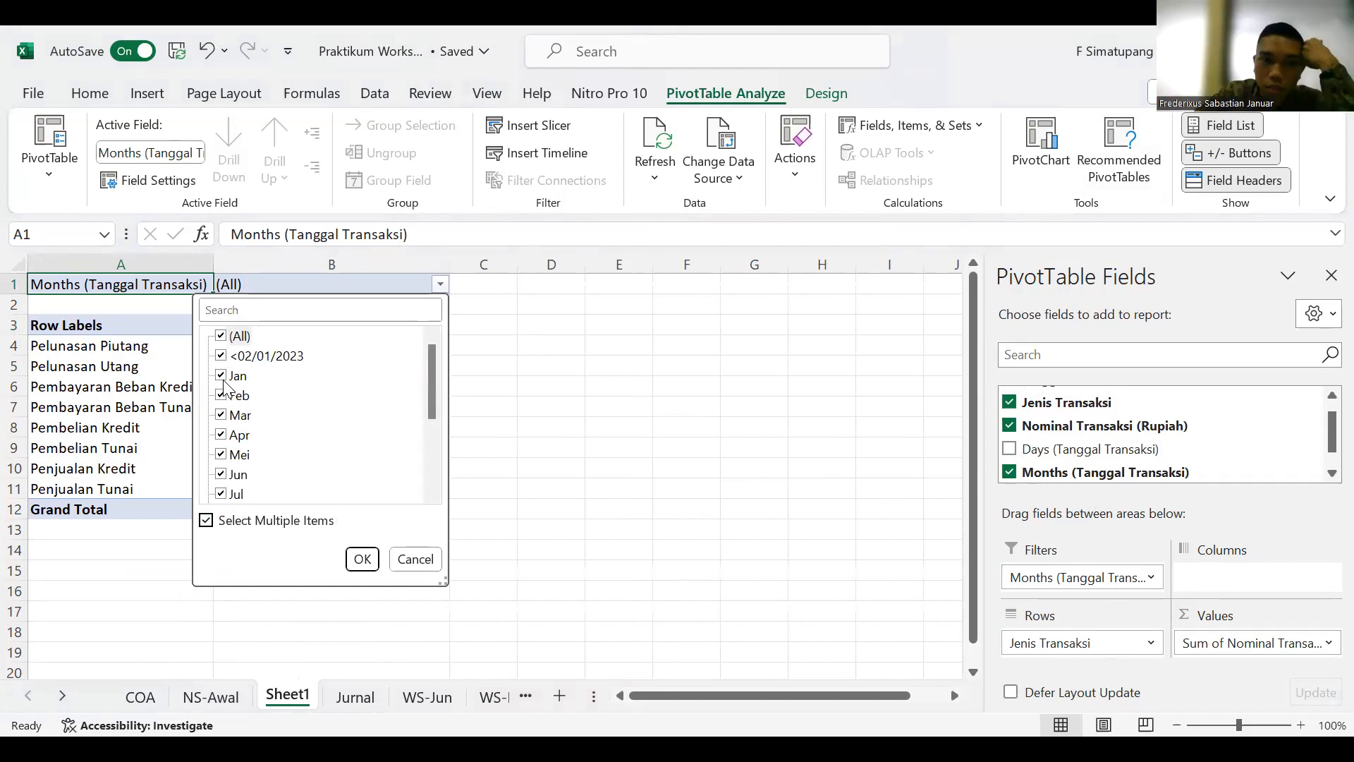
pyautogui.click(221, 356)
pyautogui.press('Down')
pyautogui.press('space')
pyautogui.press('Down')
pyautogui.press('space')
pyautogui.press('Down')
pyautogui.press('space')
pyautogui.press('Down')
pyautogui.press('space')
pyautogui.press('Down')
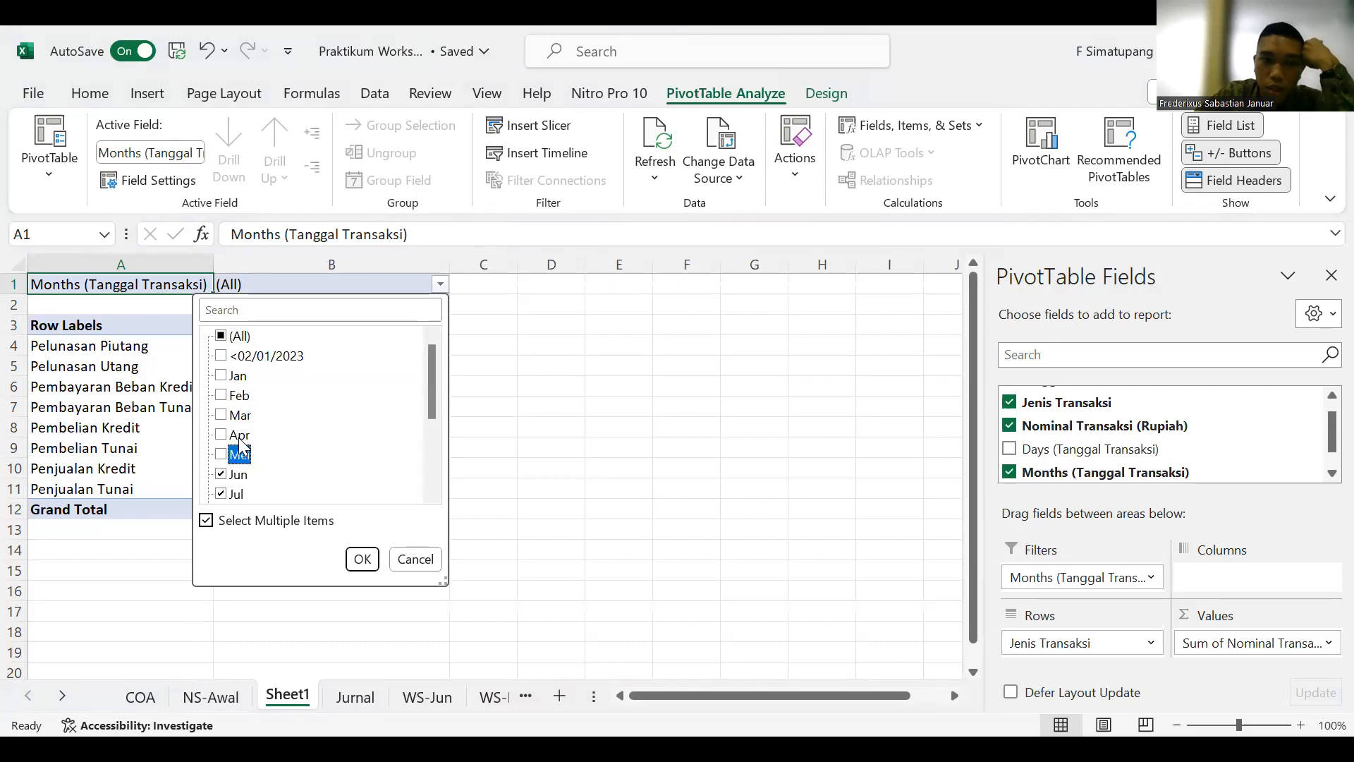
pyautogui.press('Down')
pyautogui.press('space')
pyautogui.scroll(-3, 318, 437)
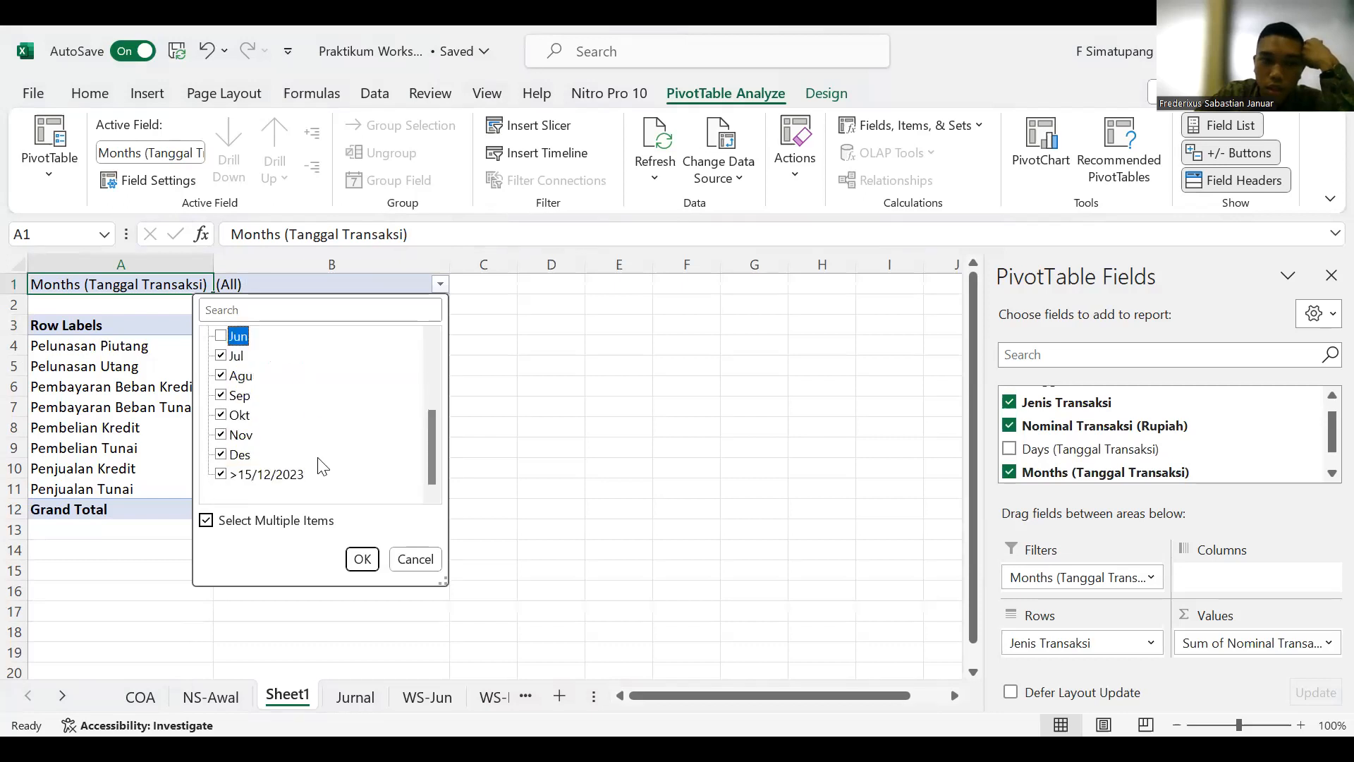
pyautogui.click(361, 564)
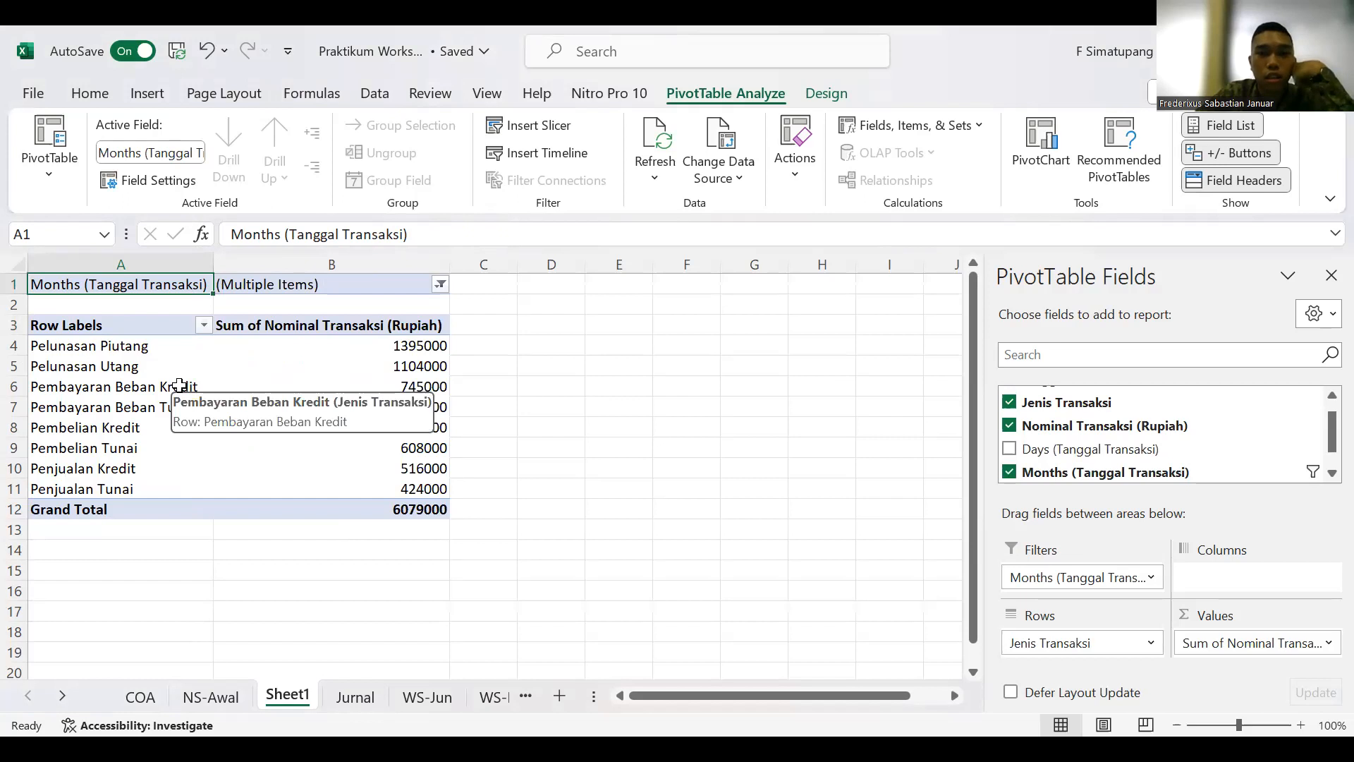
# Step: Inspect the Pelunasan Piutang row and its sum in the PivotTable, and open the WS-Des sheet
pyautogui.click(141, 345)
pyautogui.click(418, 352)
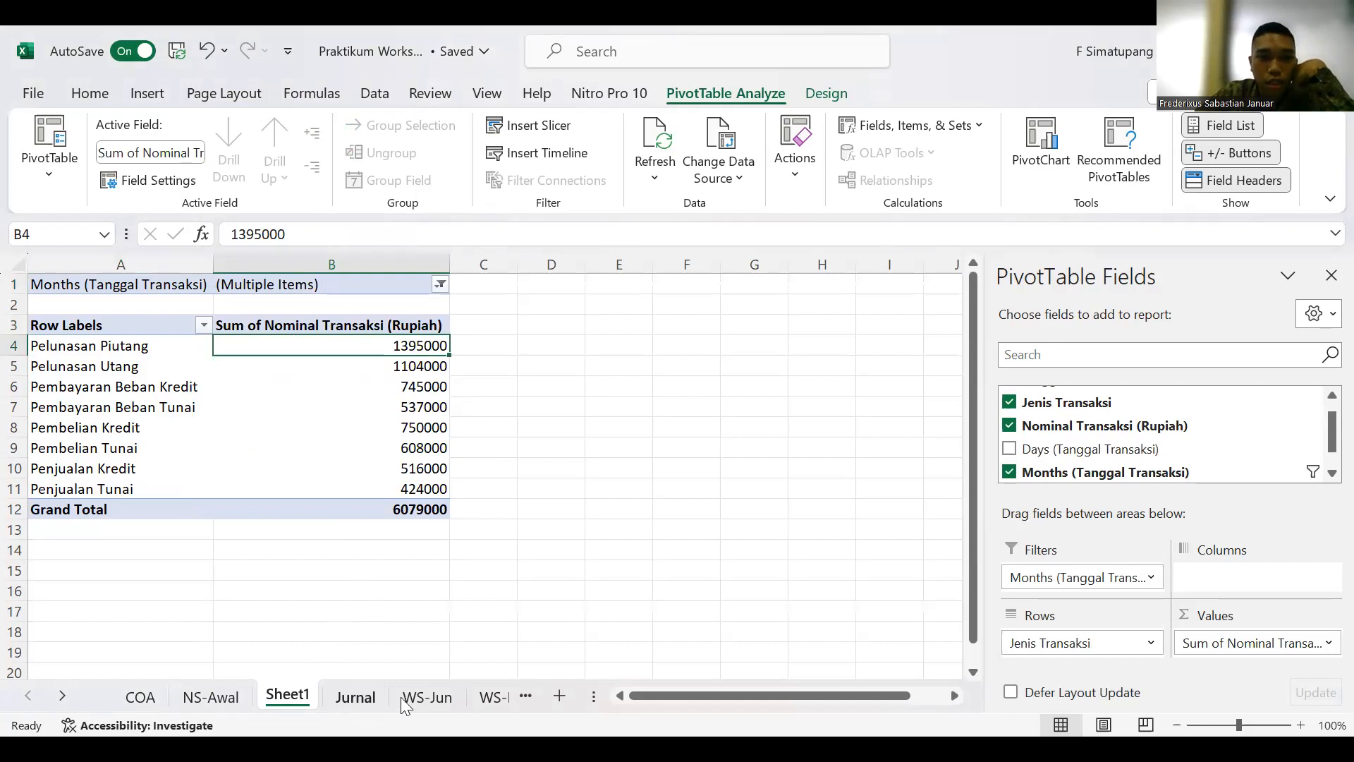
pyautogui.hotkey('ctrl', 'pagedown')
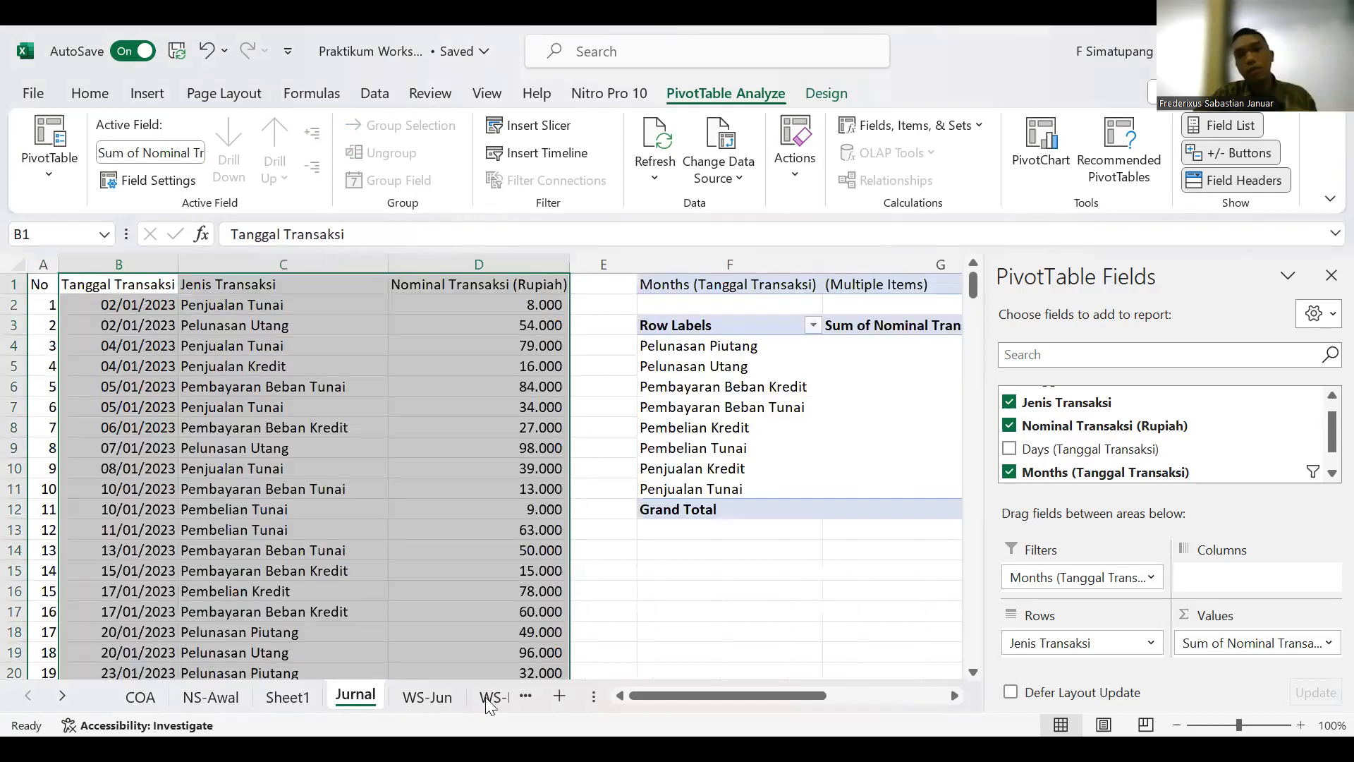
pyautogui.click(485, 697)
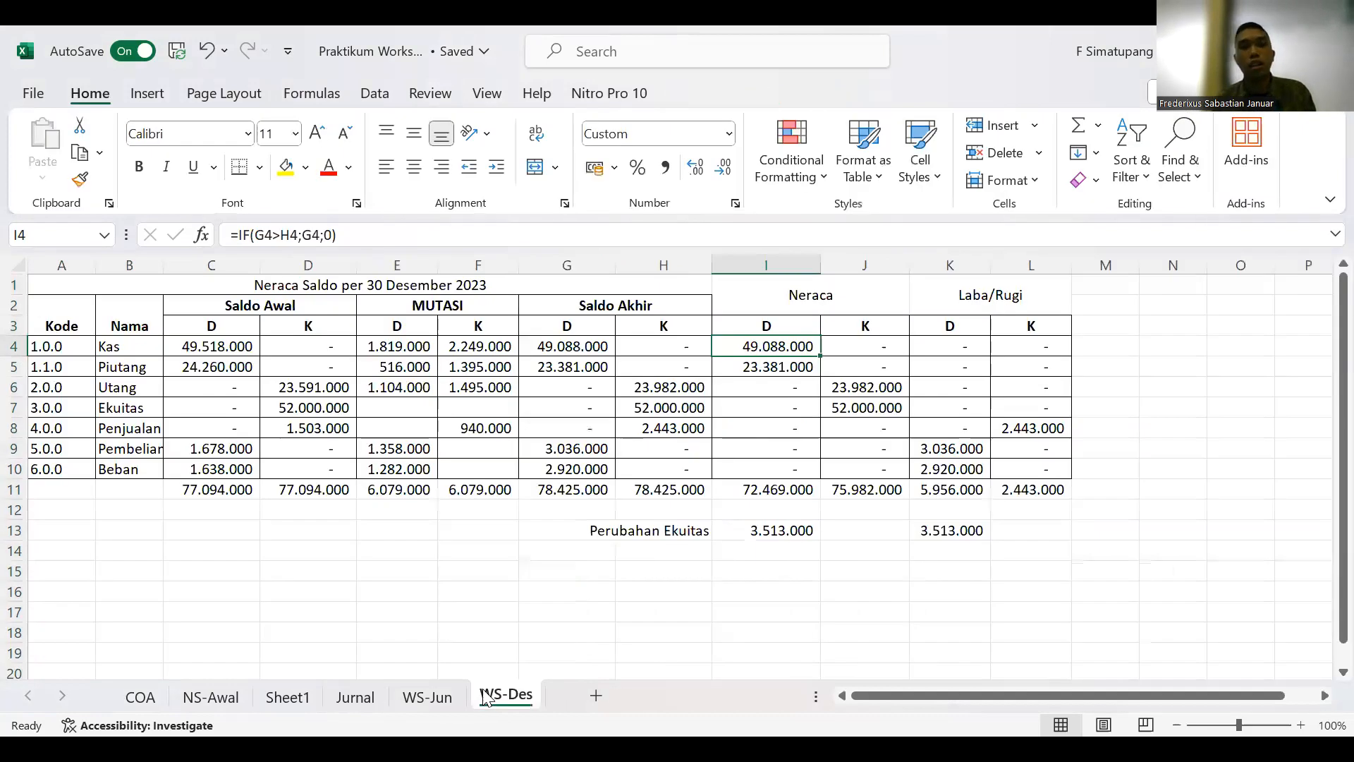
# Step: Examine the VLOOKUP formula behind Kas's opening debit balance in C4 of WS-Des, including its lookup value and the WS-Jun source
pyautogui.click(211, 346)
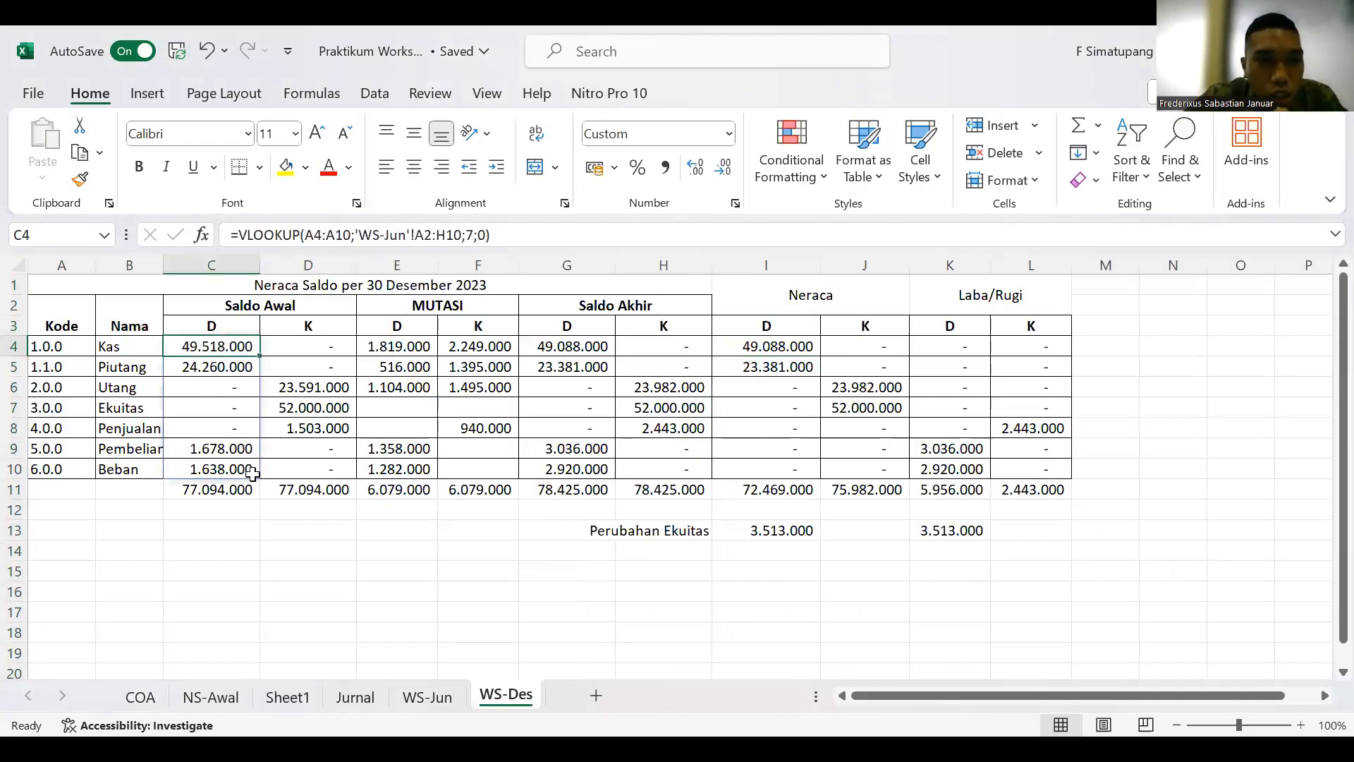
pyautogui.click(427, 697)
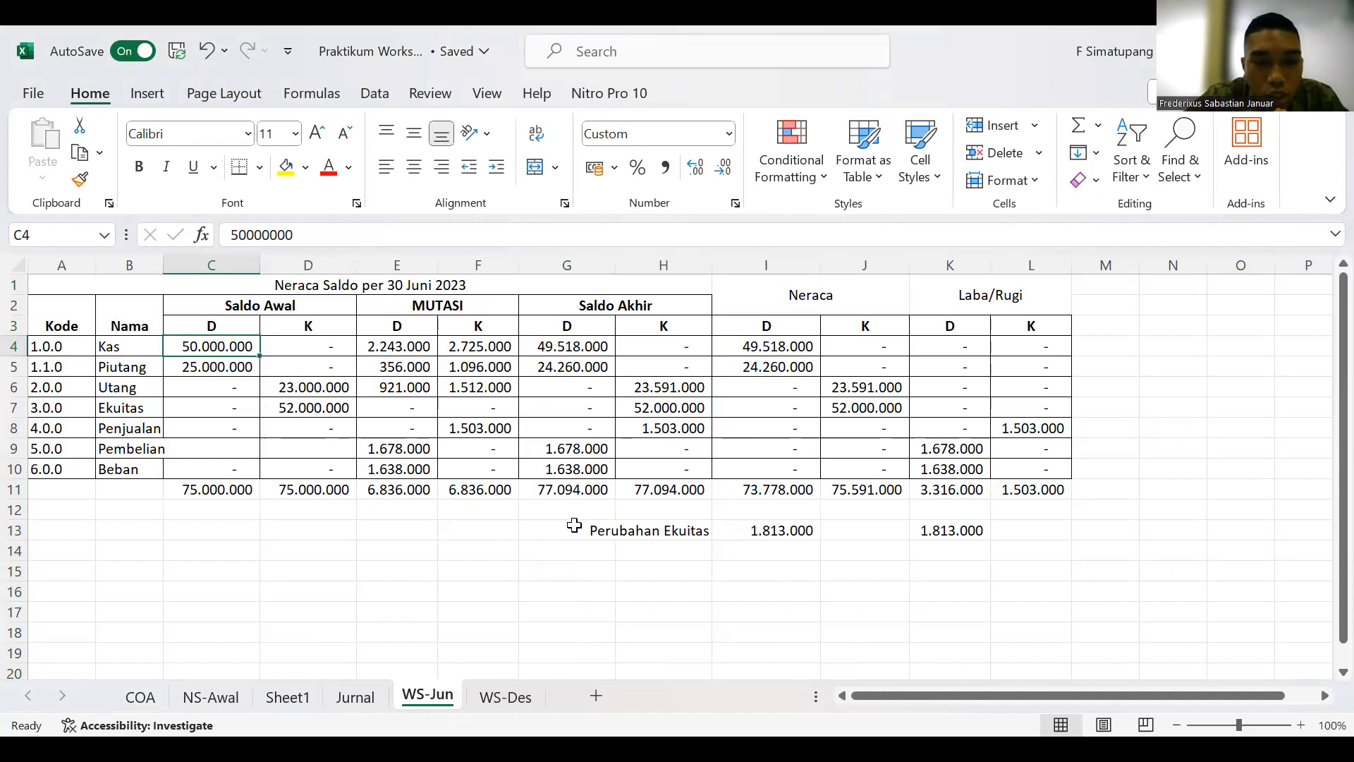
pyautogui.click(506, 697)
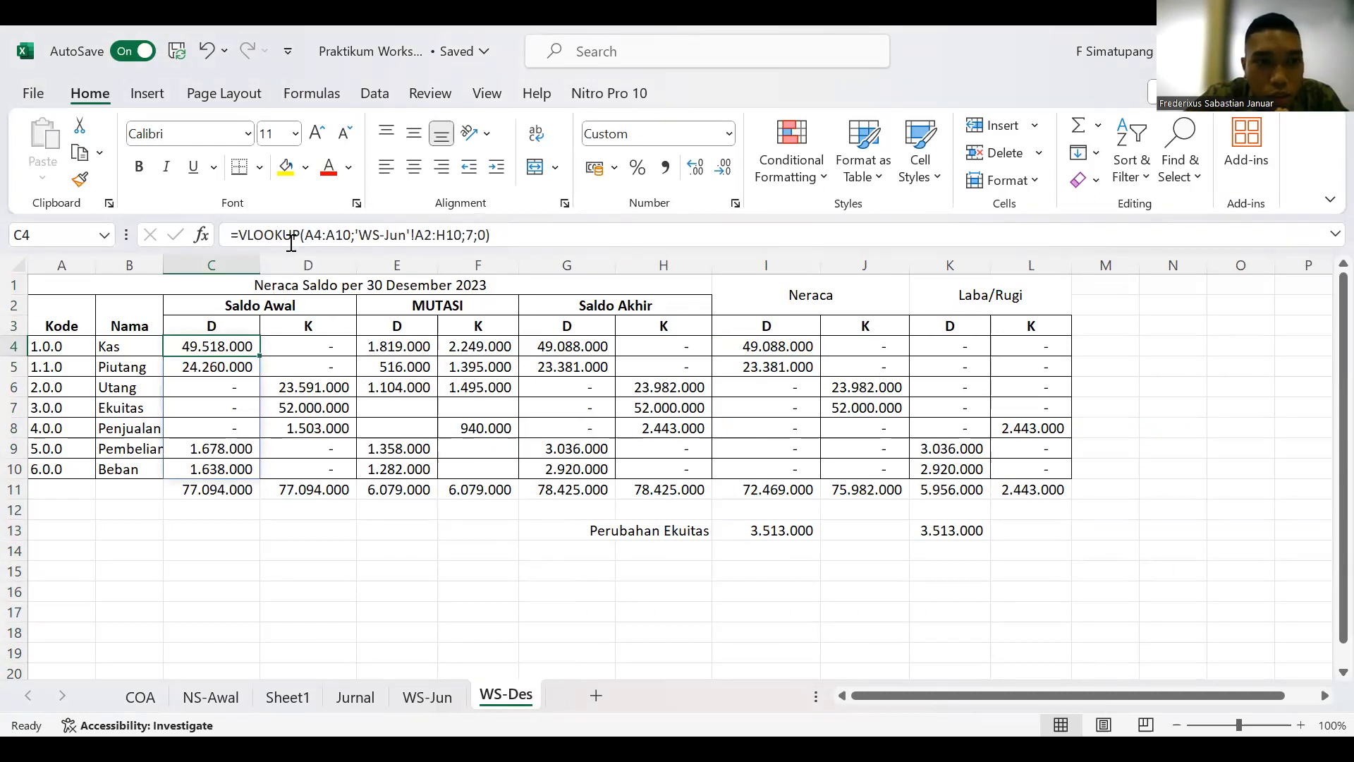
pyautogui.click(294, 234)
pyautogui.click(295, 234)
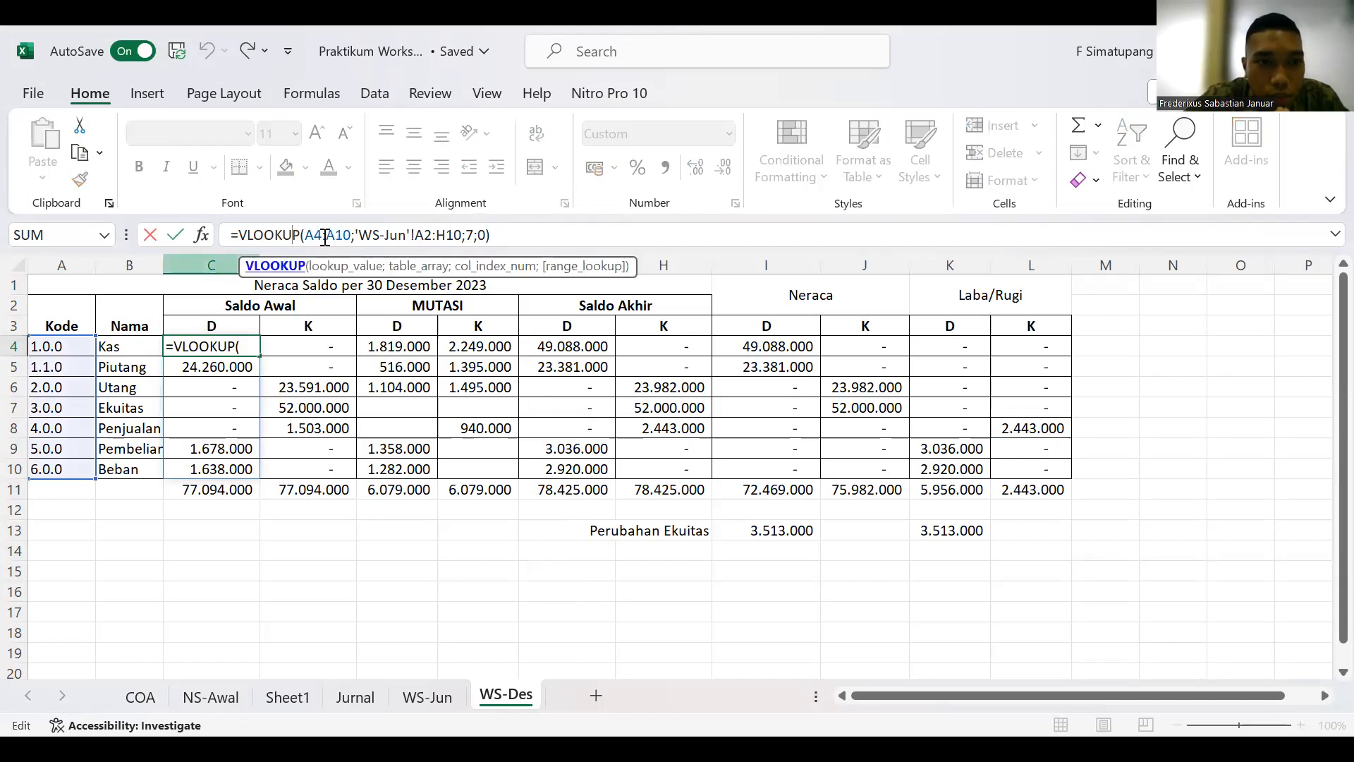
pyautogui.press('Right')
pyautogui.press('Right')
pyautogui.press('Right')
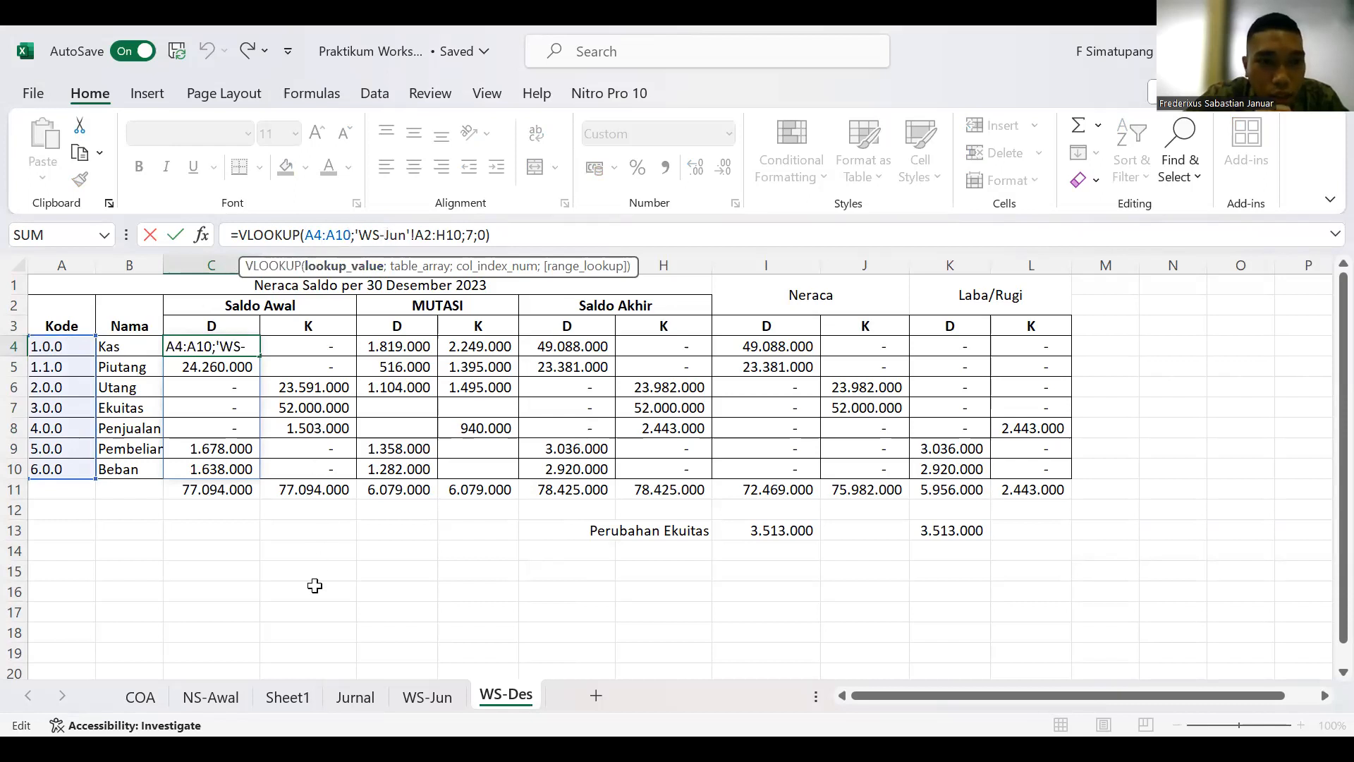
pyautogui.press('Right')
pyautogui.press('Right')
pyautogui.press('Right')
pyautogui.press('Right')
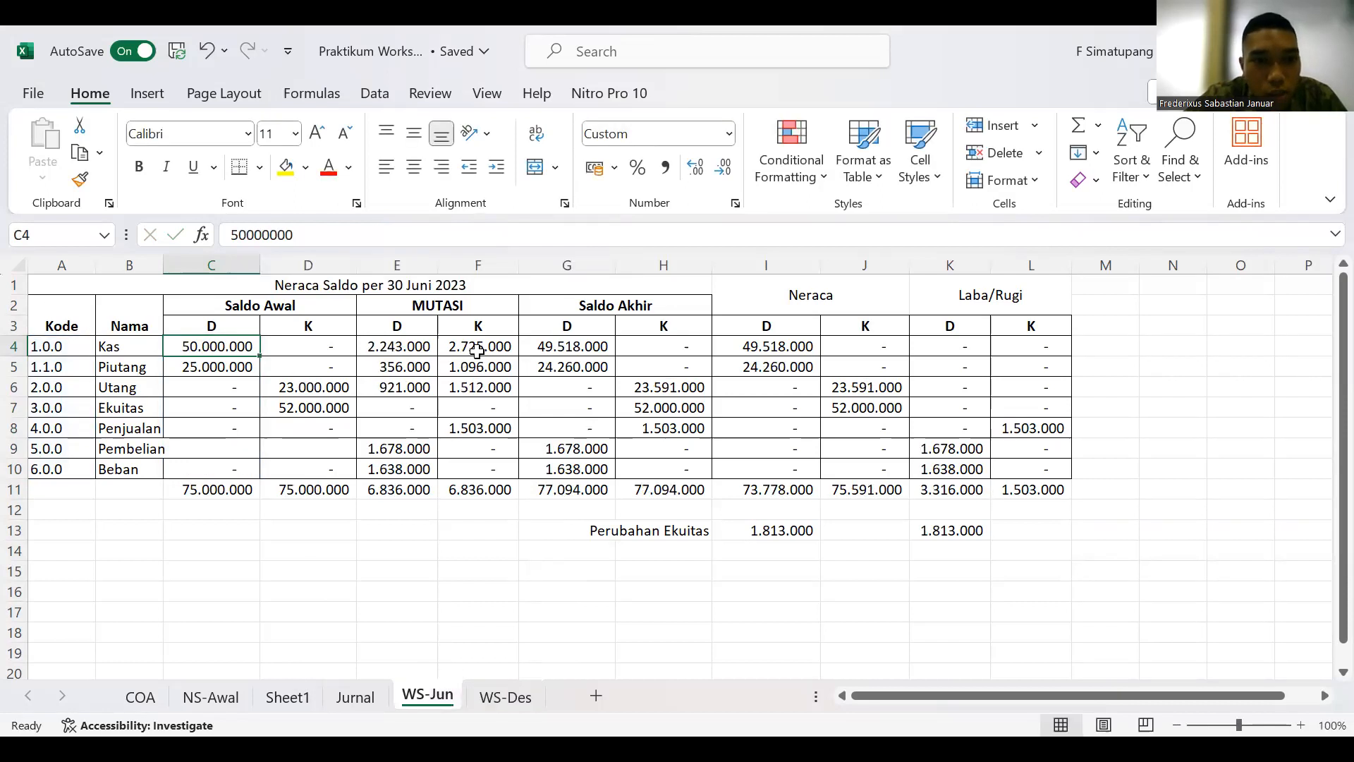
# Step: Select A2:H10 on WS-Jun to view the VLOOKUP's table array, and return to WS-Des
pyautogui.moveTo(66, 324); pyautogui.dragTo(315, 420)
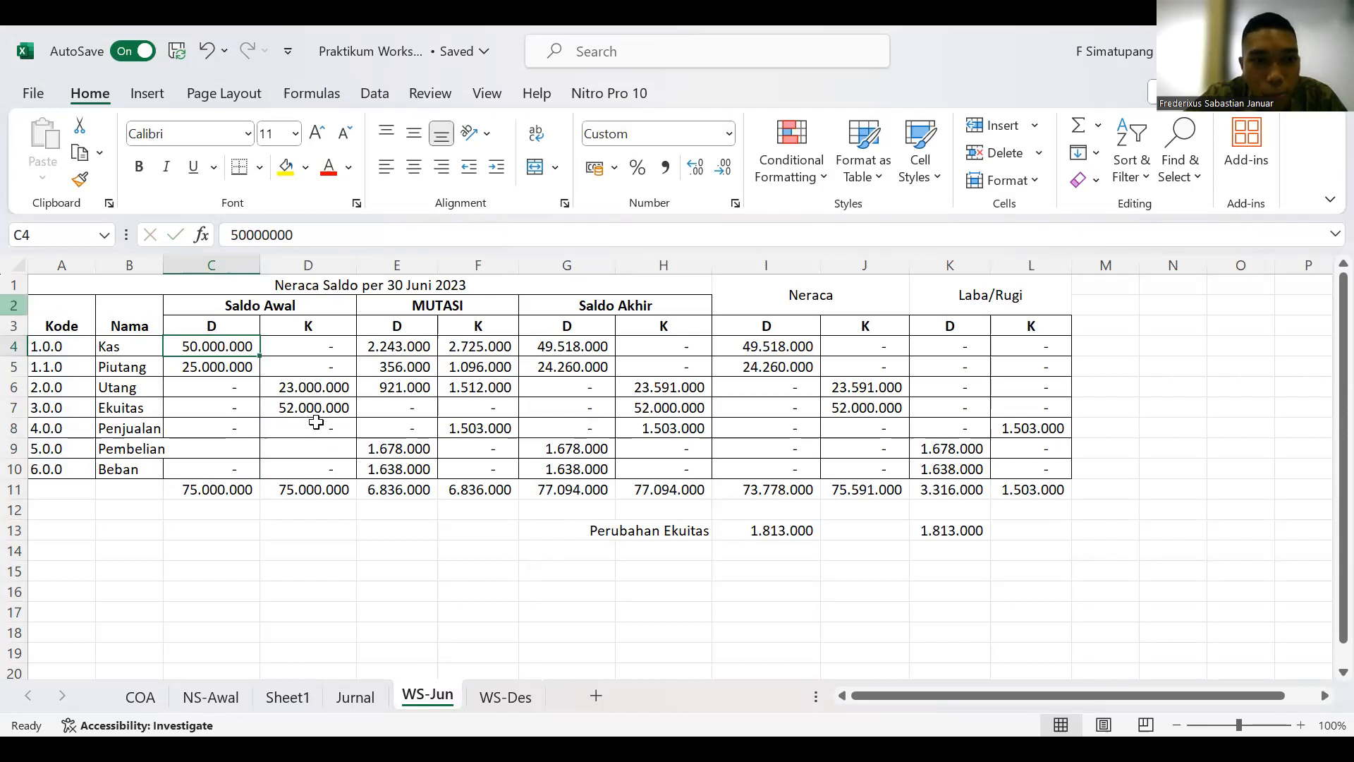
pyautogui.keyDown('shift'); pyautogui.click(675, 477); pyautogui.keyUp('shift')
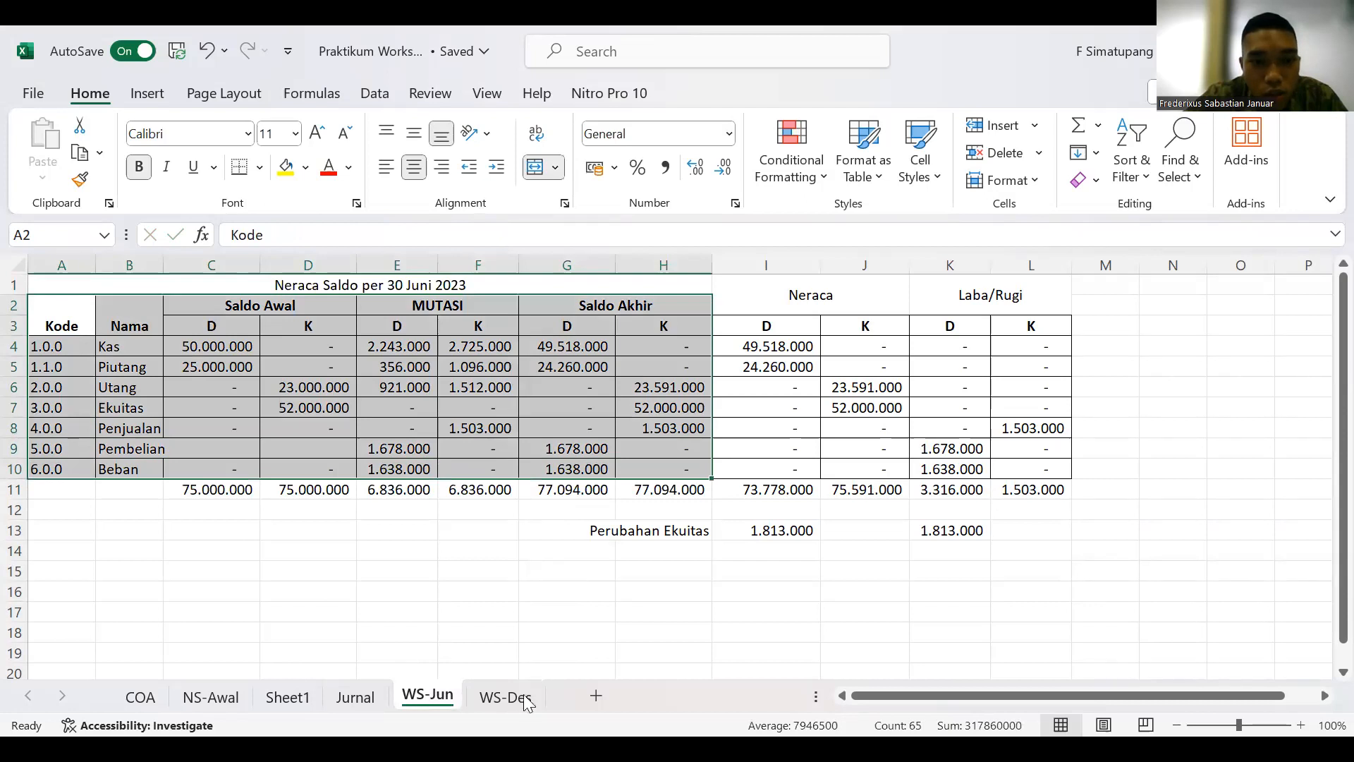
pyautogui.hotkey('ctrl', 'pagedown')
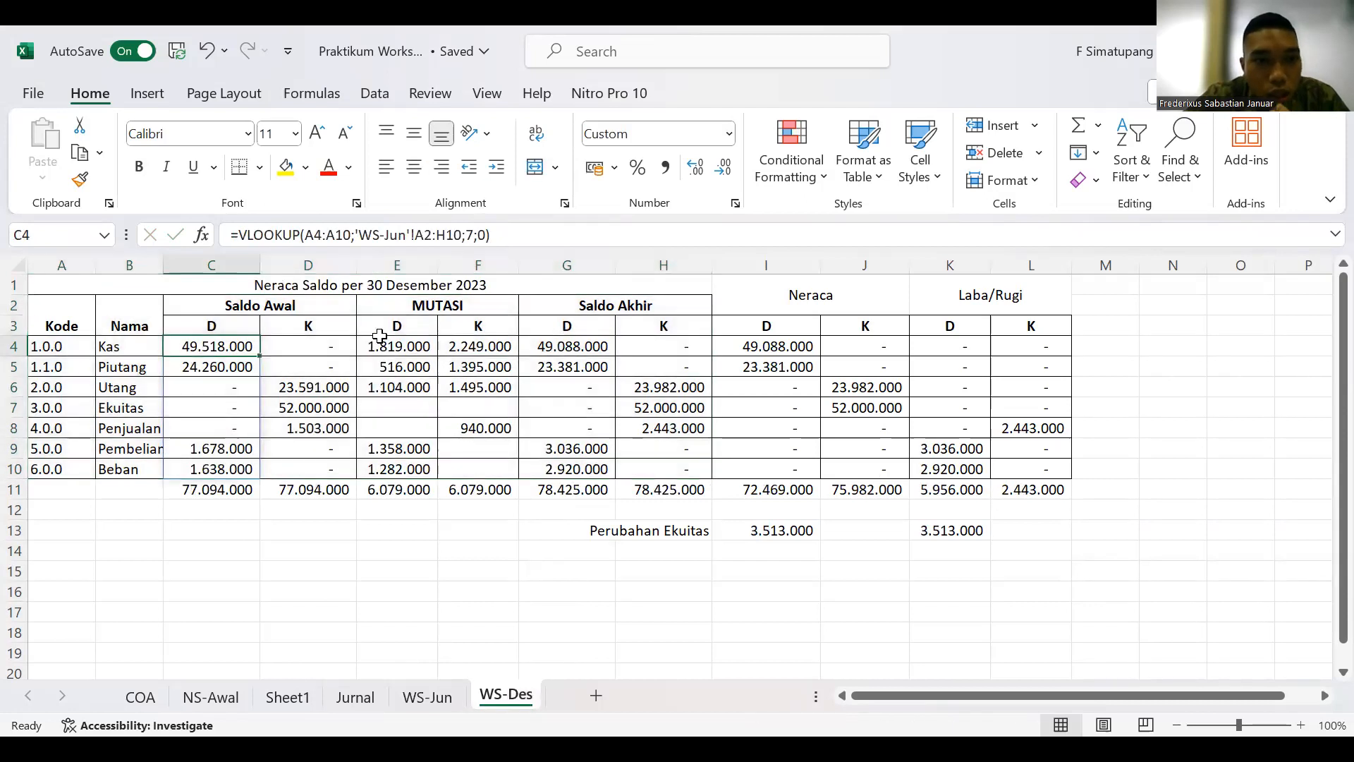
# Step: Examine the column index argument of the VLOOKUP in C4 on WS-Des against the WS-Jun sheet, and return to WS-Des
pyautogui.click(462, 241)
pyautogui.press('Right')
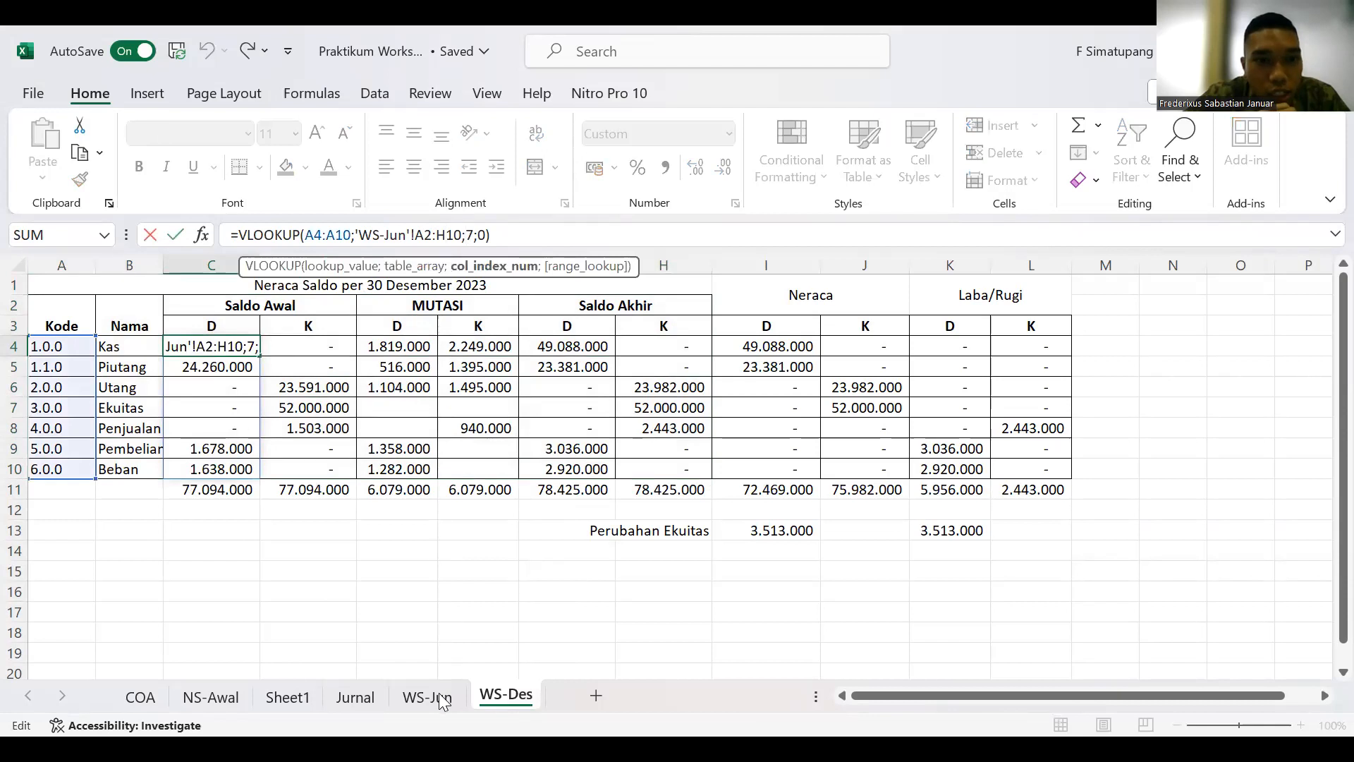
pyautogui.click(426, 696)
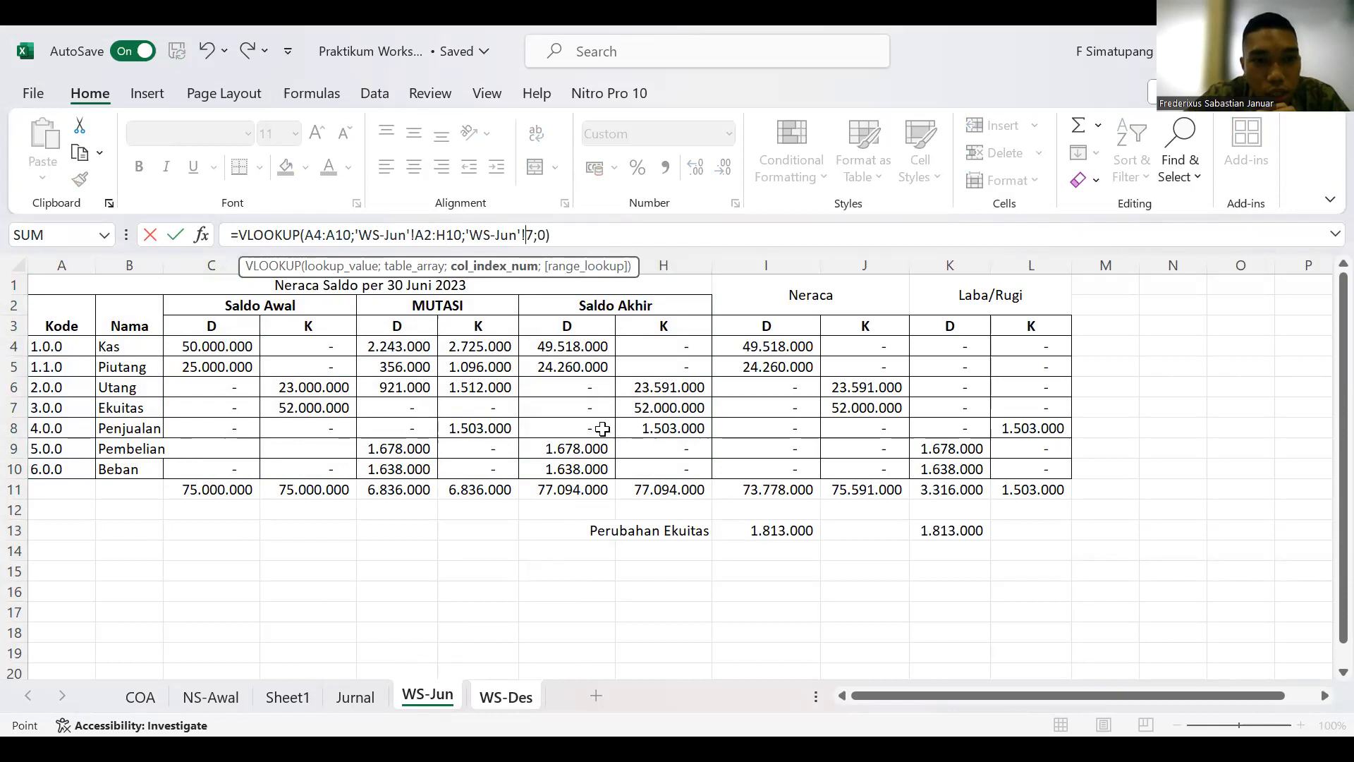
pyautogui.hotkey('ctrl', 'pagedown')
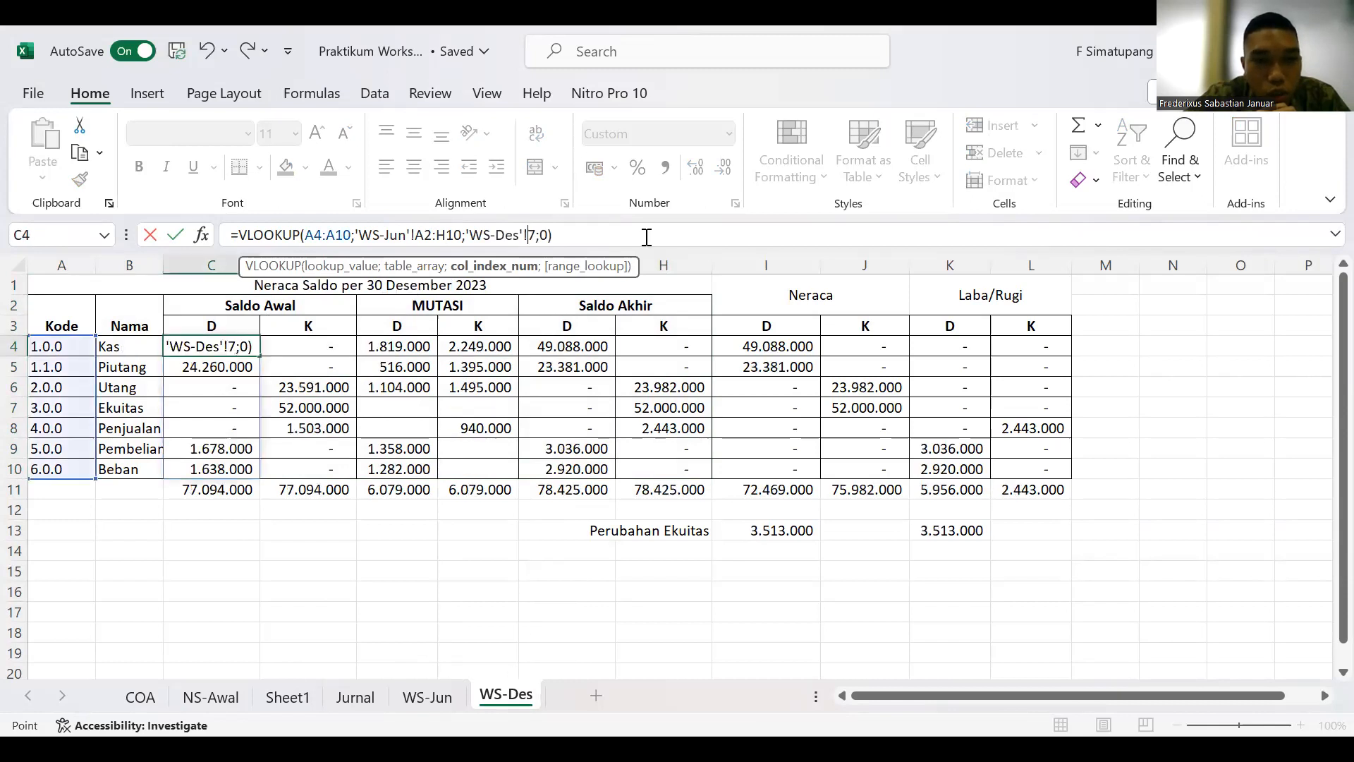
# Step: Try to commit C4's VLOOKUP with the 'WS-Des'! reference in it, adding a semicolon before the column index 7
pyautogui.click(564, 235)
pyautogui.press('Left')
pyautogui.press('Return')
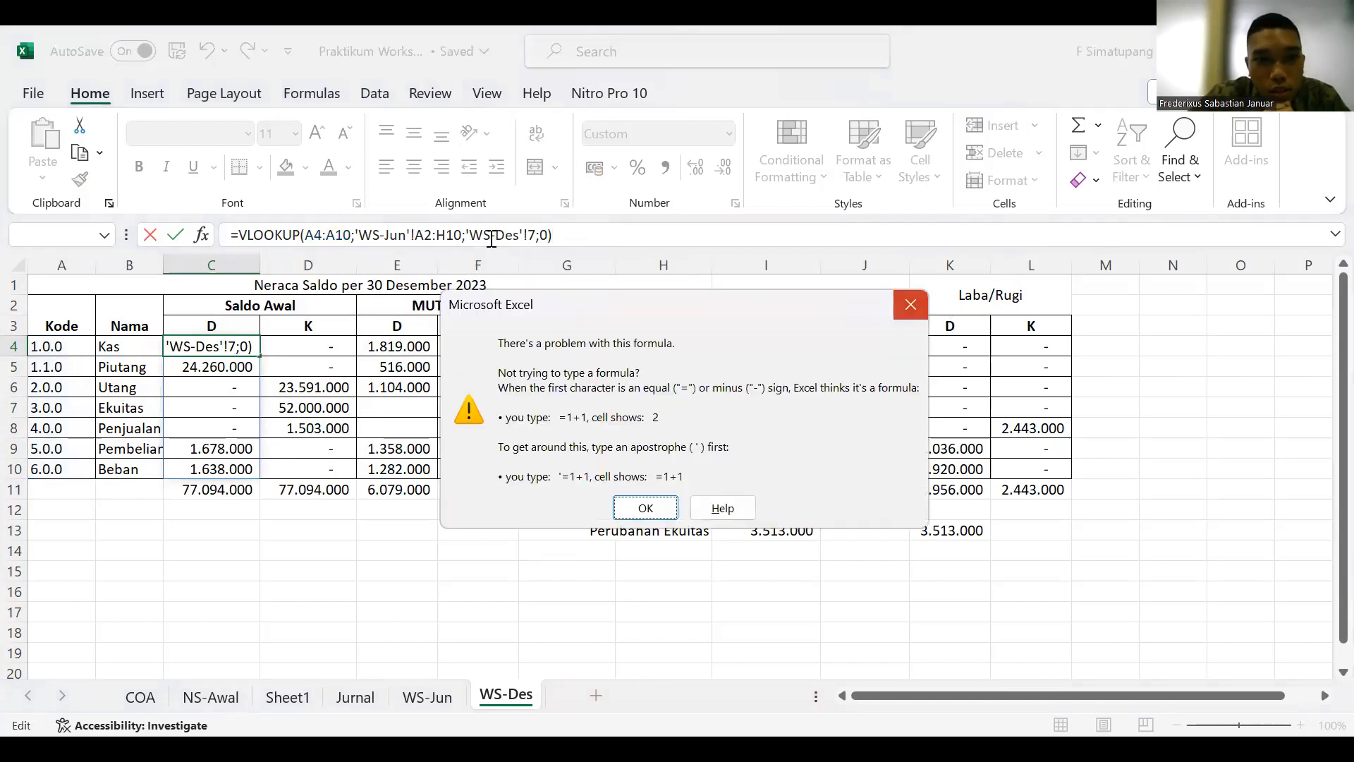
pyautogui.press('Return')
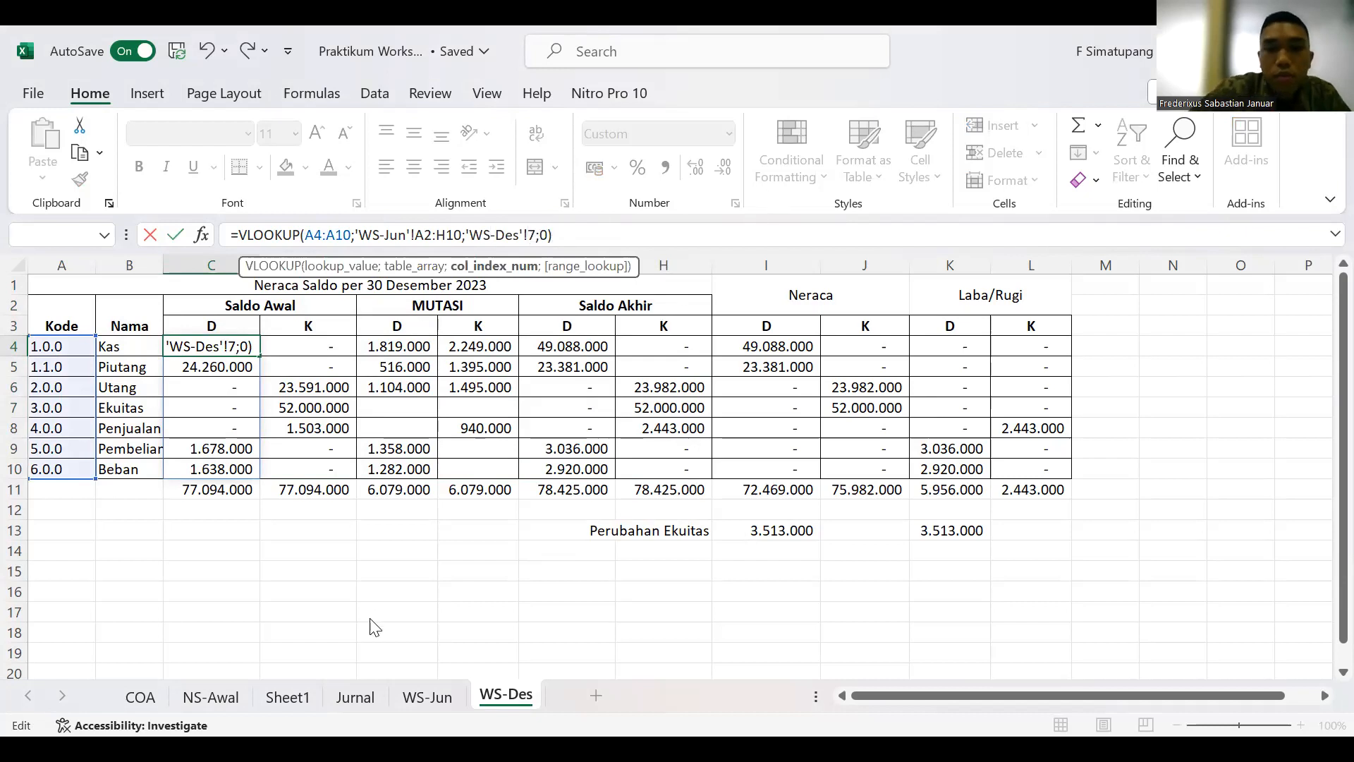
pyautogui.write(';')
pyautogui.press('Return')
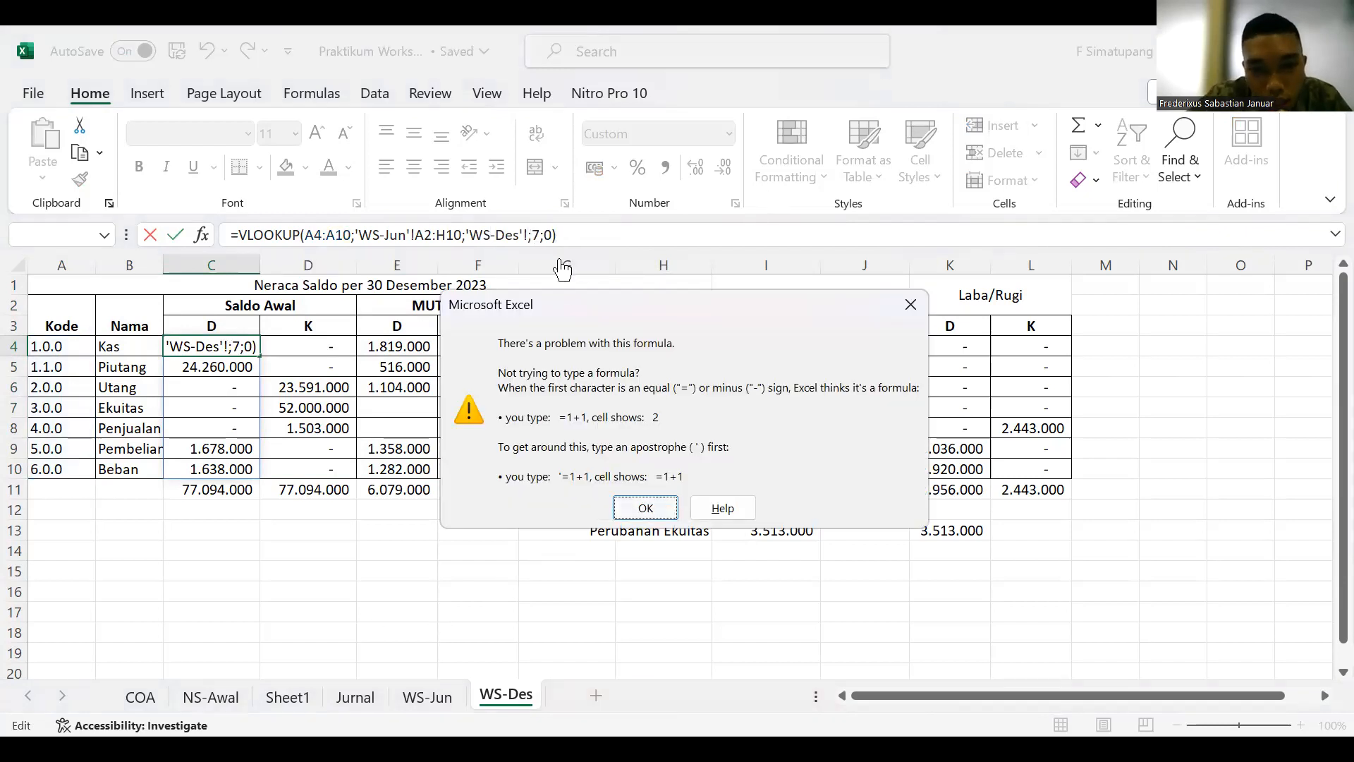
pyautogui.press('Return')
pyautogui.hotkey('ctrl', 'z')
pyautogui.write(';')
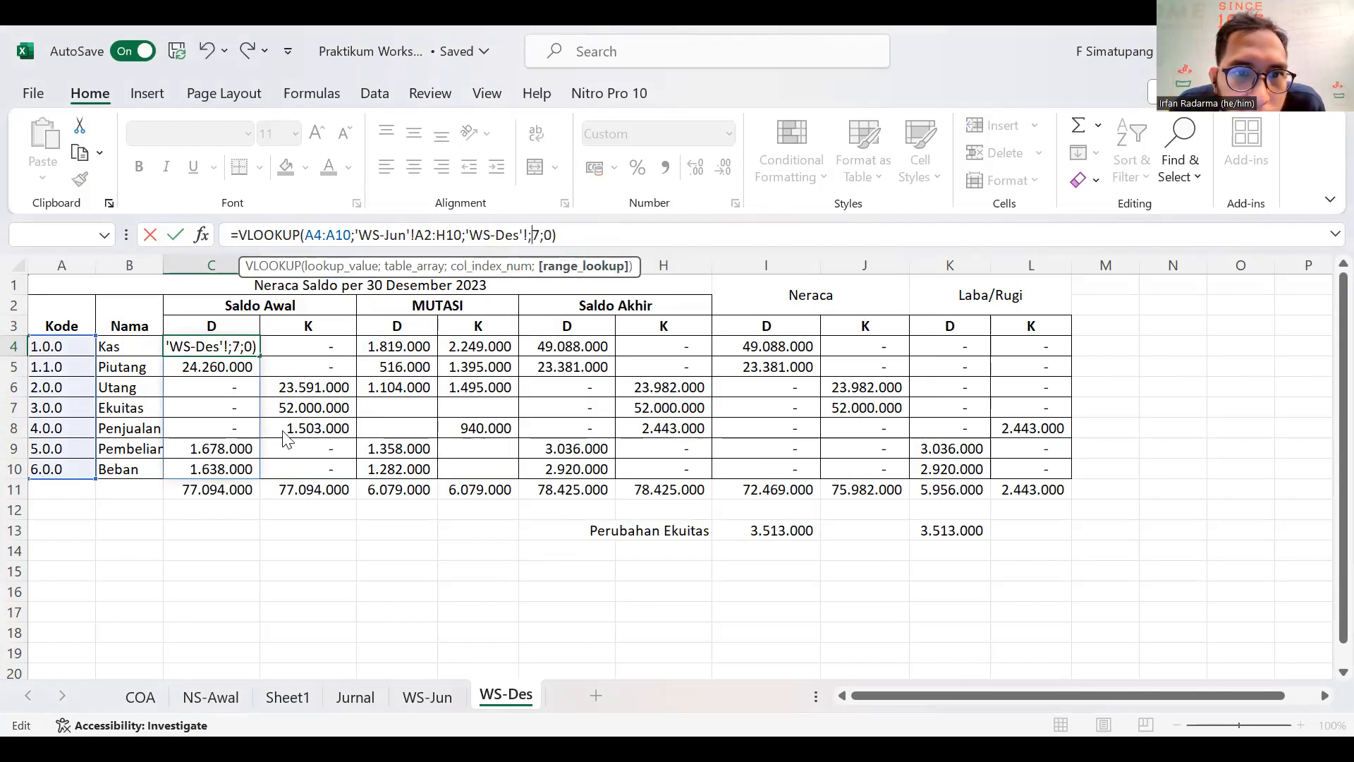
pyautogui.press('Return')
pyautogui.click(650, 510)
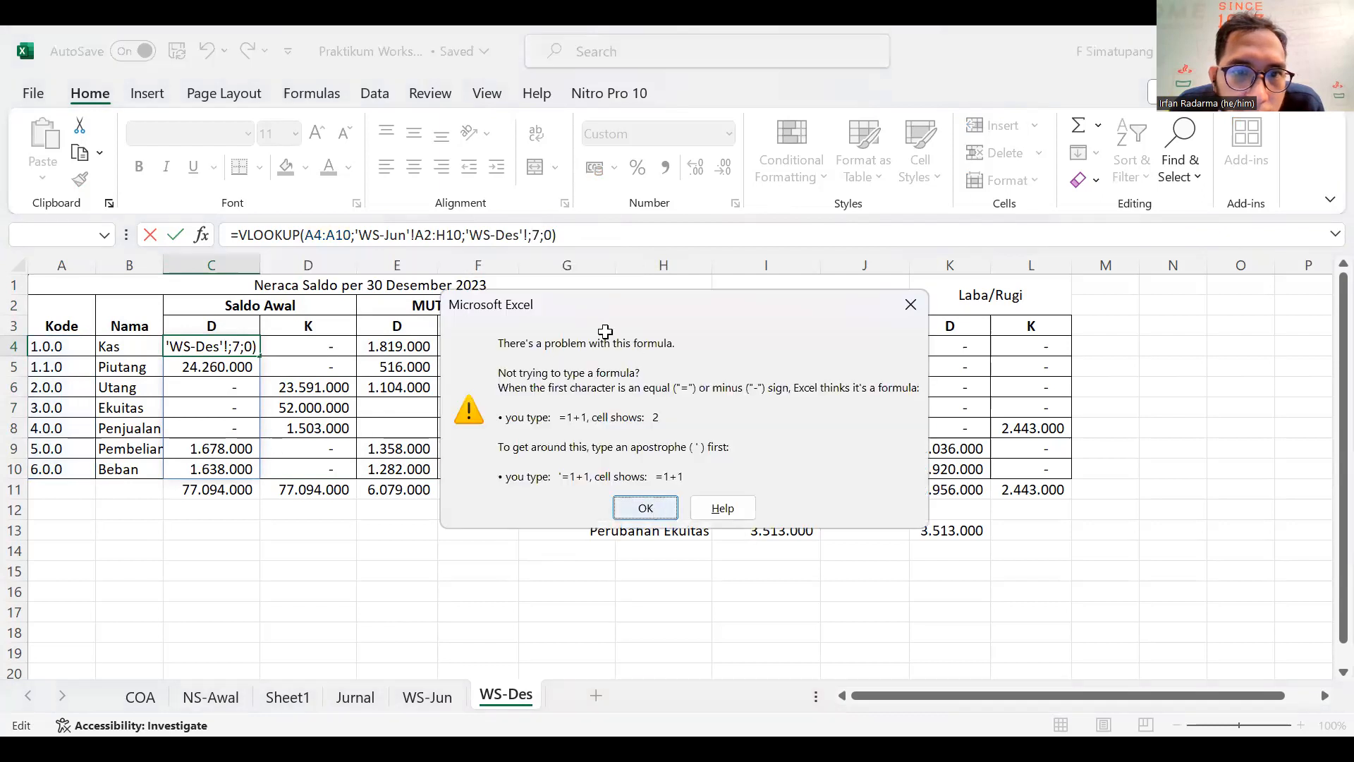
# Step: Remove the stray 'WS-Des'! reference from C4's VLOOKUP formula
pyautogui.click(531, 234)
pyautogui.press('BackSpace')
pyautogui.press('BackSpace')
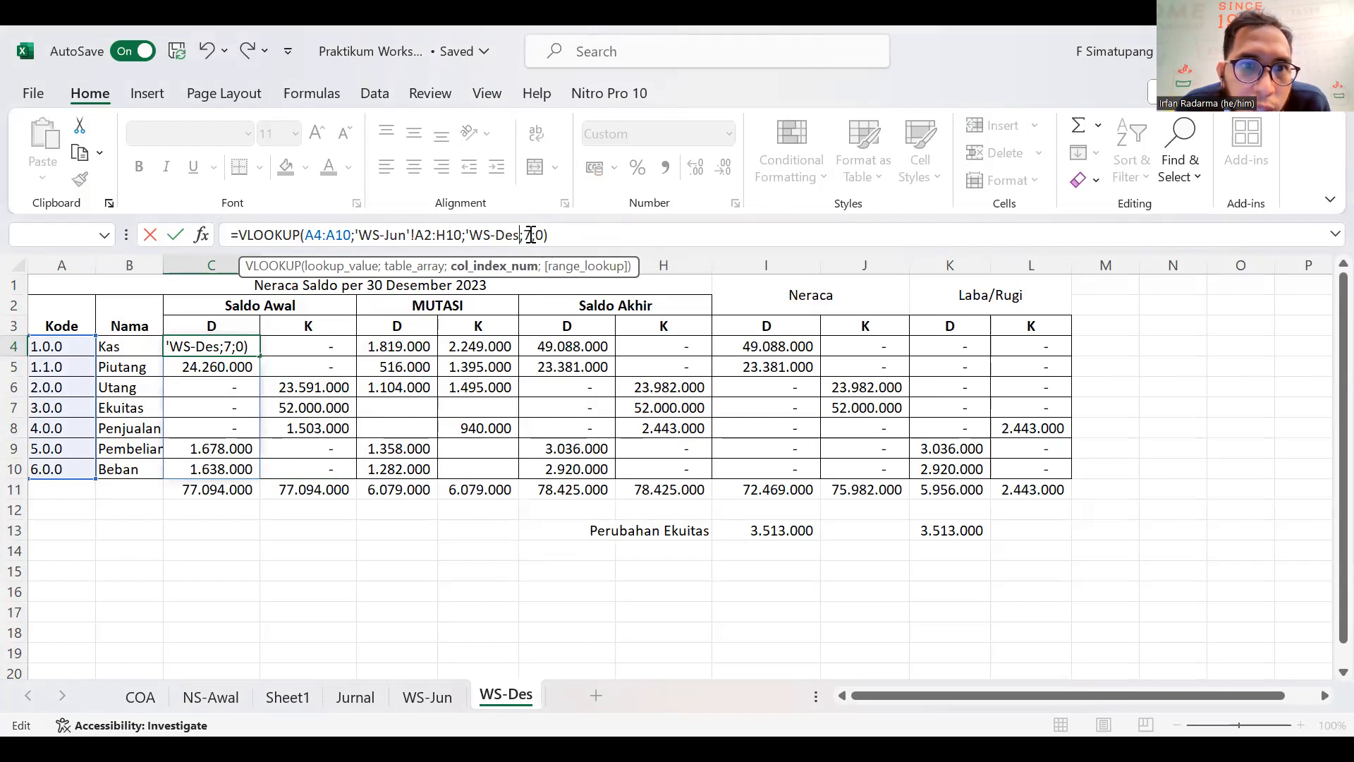
pyautogui.press('BackSpace')
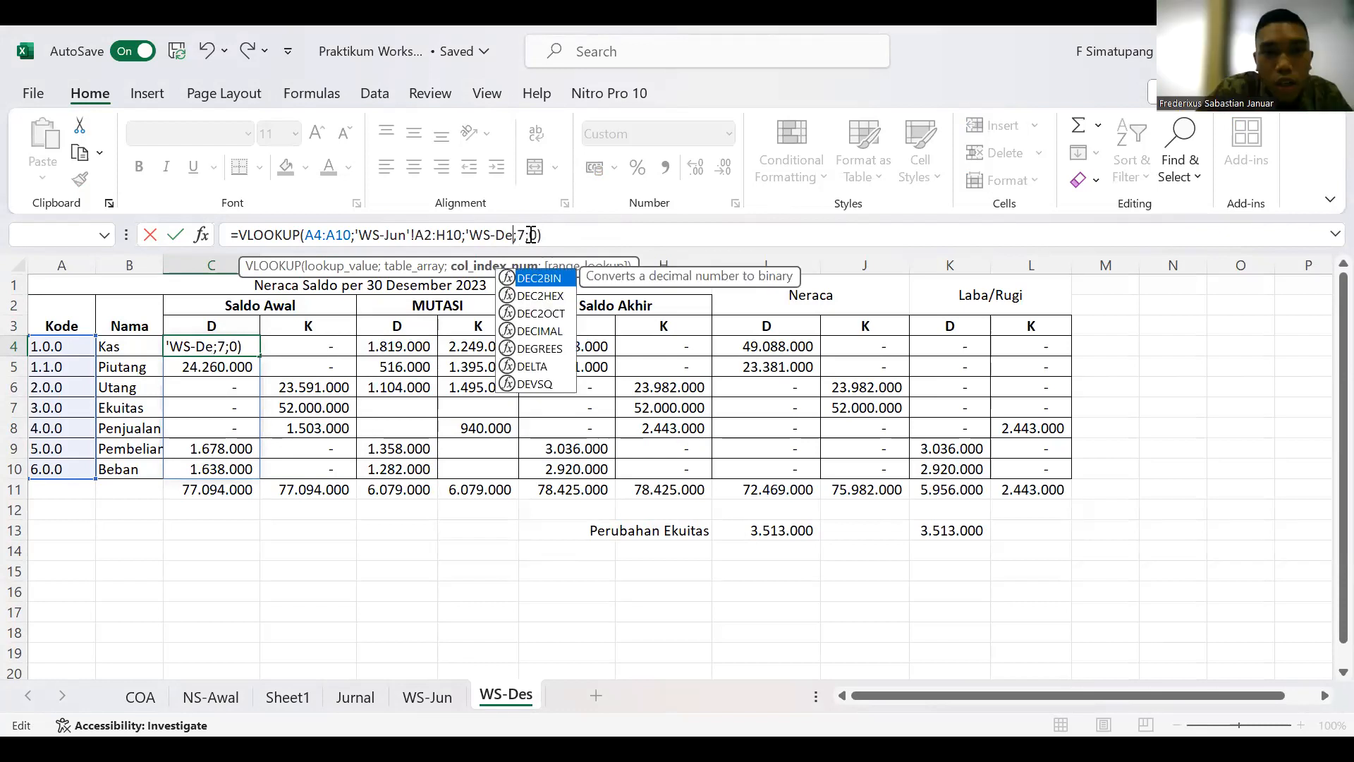
pyautogui.press('BackSpace')
pyautogui.press('BackSpace')
pyautogui.press('BackSpace')
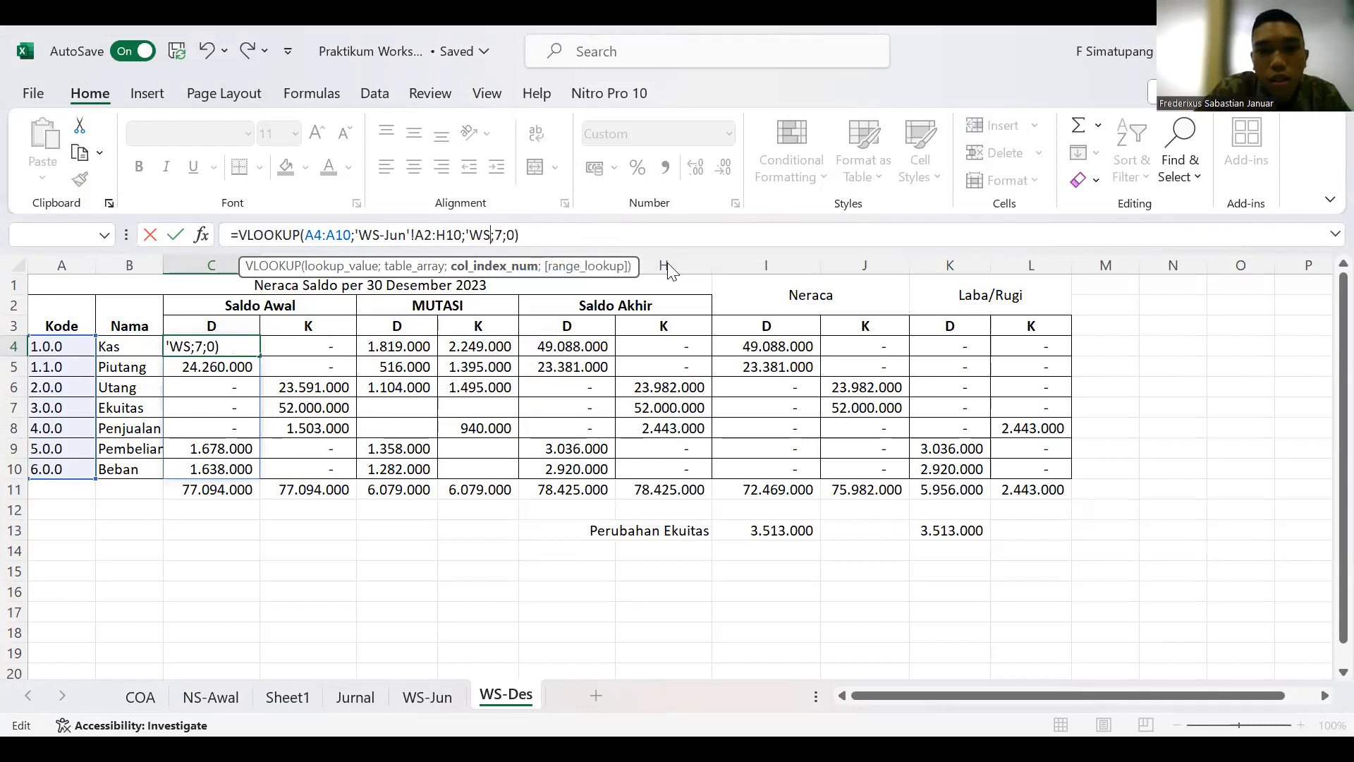
pyautogui.press('Return')
pyautogui.click(686, 479)
pyautogui.press('BackSpace')
pyautogui.press('BackSpace')
pyautogui.press('BackSpace')
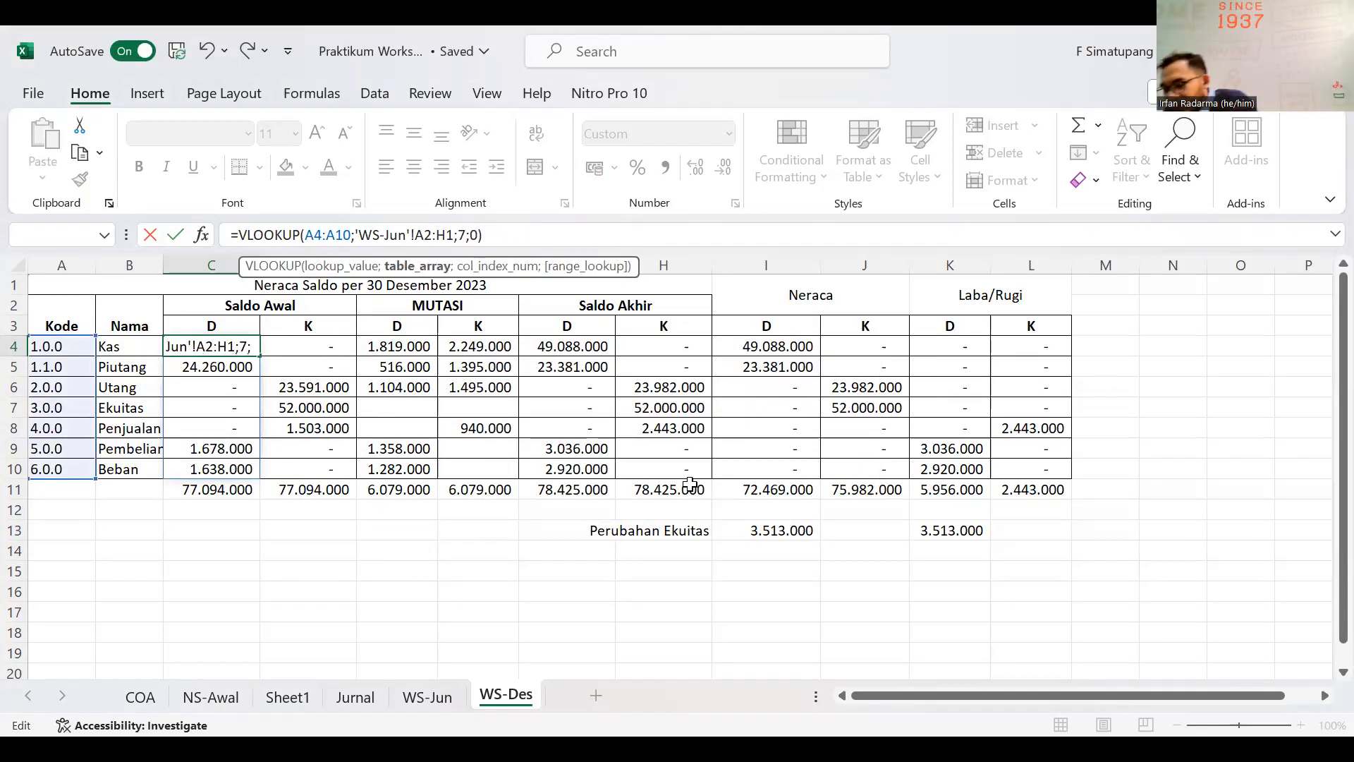
# Step: Replace the table array in C4's VLOOKUP with A2:H10 of WS-Jun, commit =VLOOKUP(A4:A10;'WS-Jun'!A2:H10;7;0), and select C4 again
pyautogui.press('BackSpace')
pyautogui.press('BackSpace')
pyautogui.press('BackSpace')
pyautogui.press('BackSpace')
pyautogui.press('BackSpace')
pyautogui.press('BackSpace')
pyautogui.press('BackSpace')
pyautogui.press('BackSpace')
pyautogui.press('BackSpace')
pyautogui.press('BackSpace')
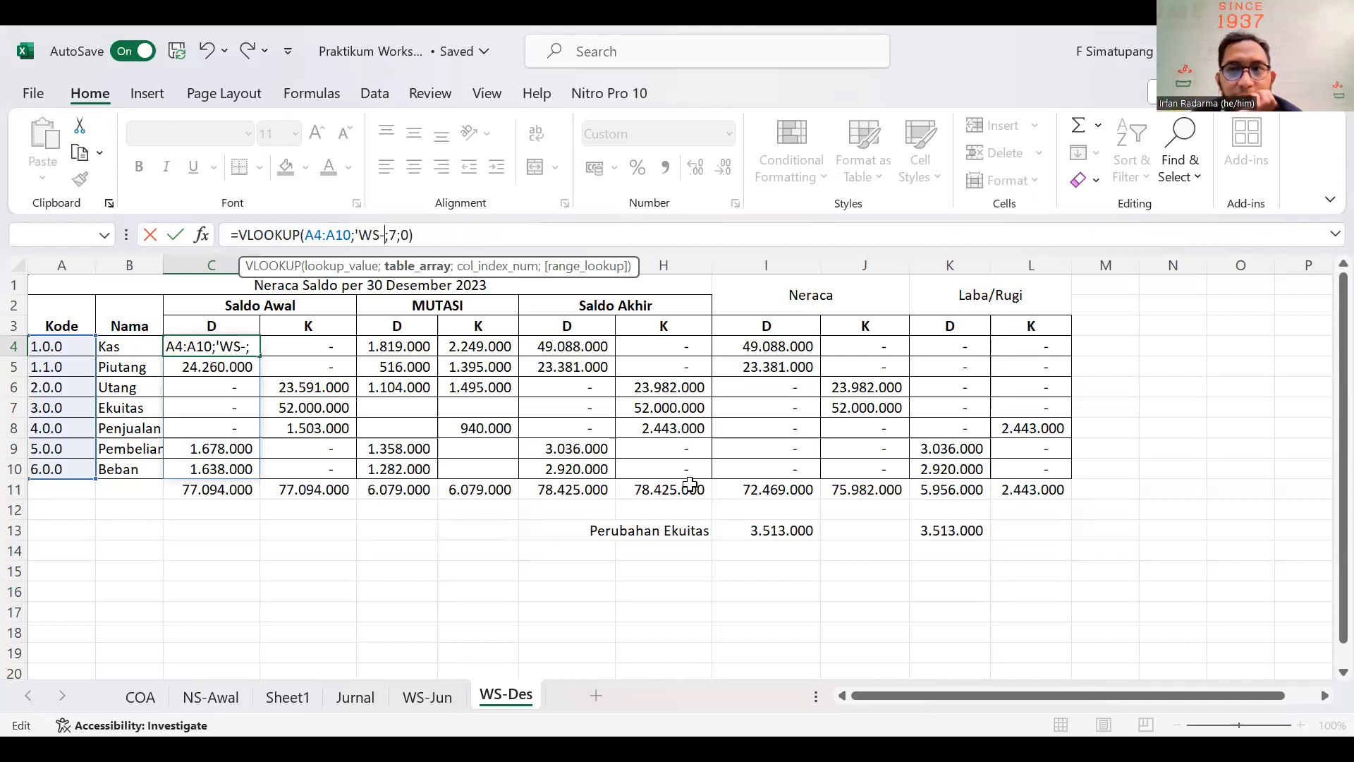
pyautogui.press('BackSpace')
pyautogui.press('BackSpace')
pyautogui.press('BackSpace')
pyautogui.press('BackSpace')
pyautogui.hotkey('ctrl', 'pageup')
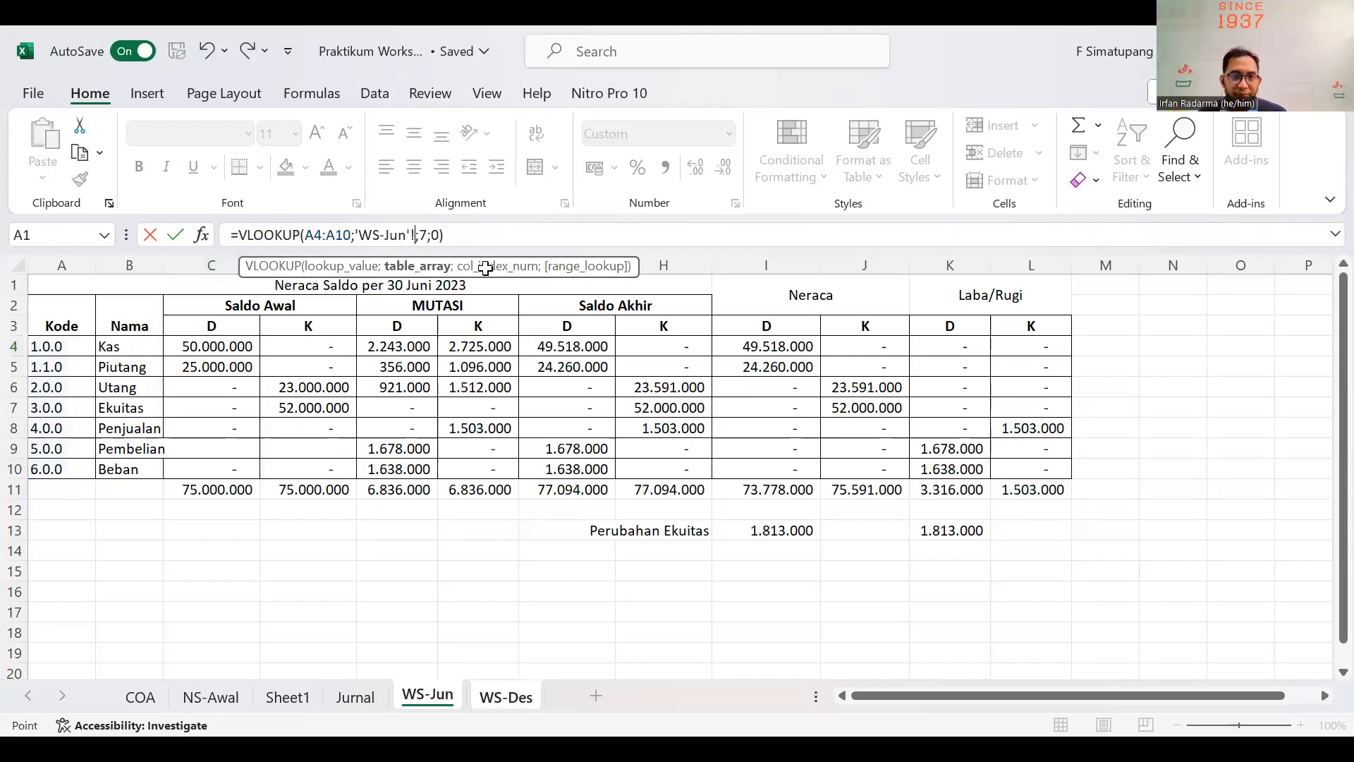
pyautogui.moveTo(61, 316); pyautogui.dragTo(663, 469)
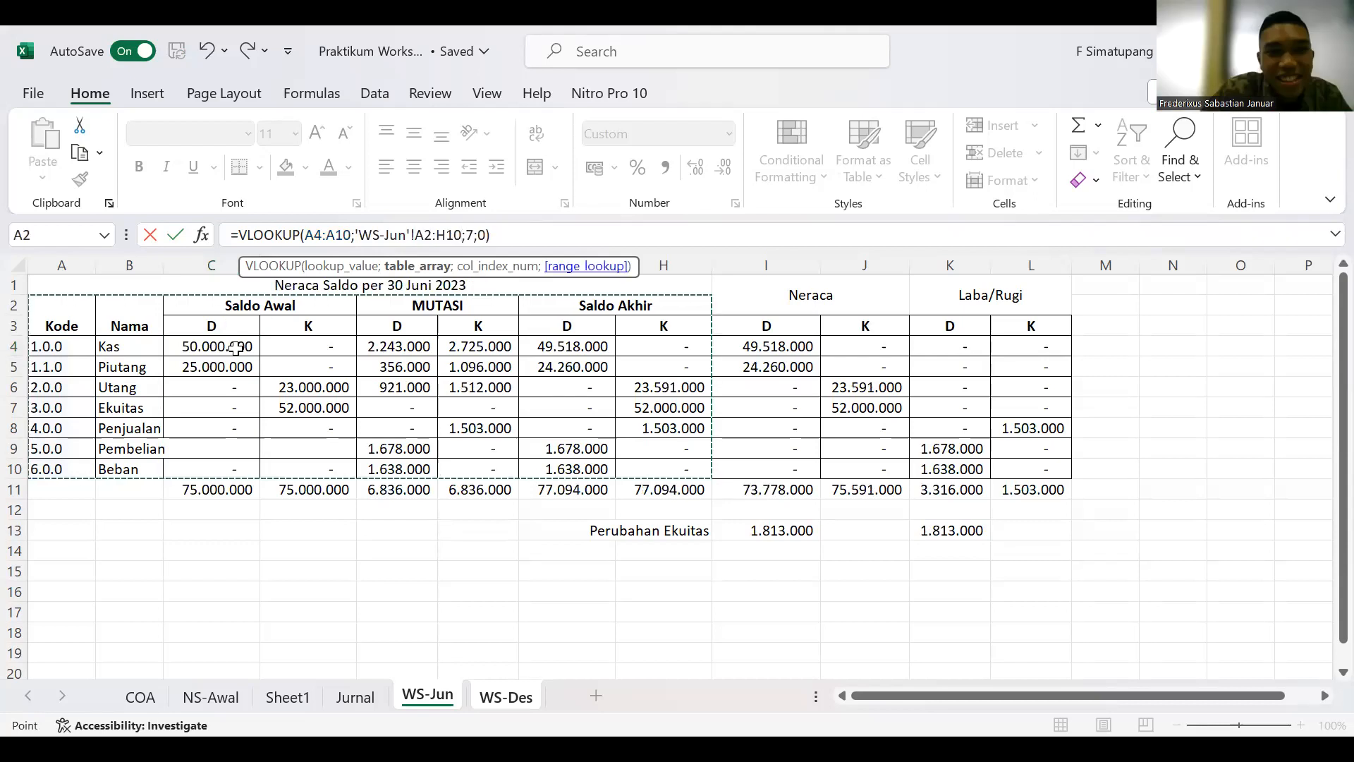
pyautogui.press('Return')
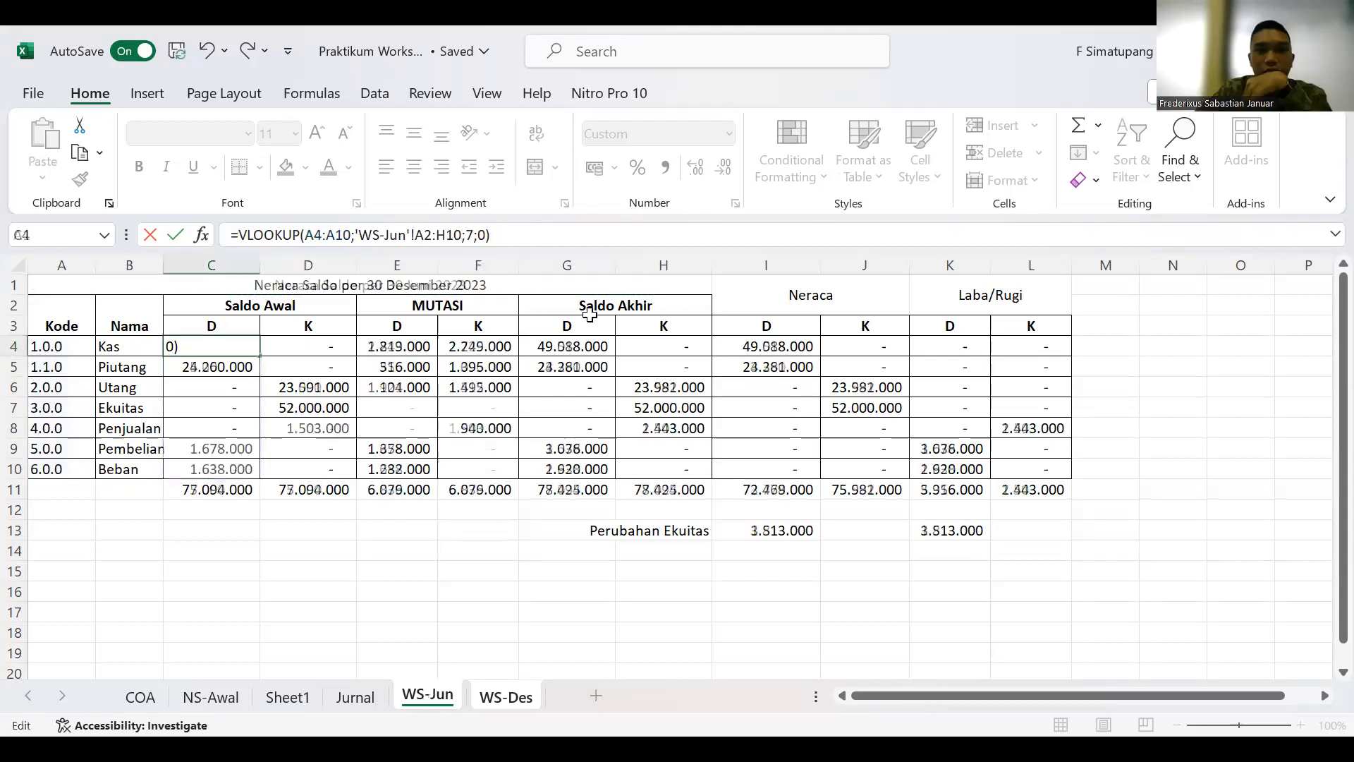
pyautogui.press('Up')
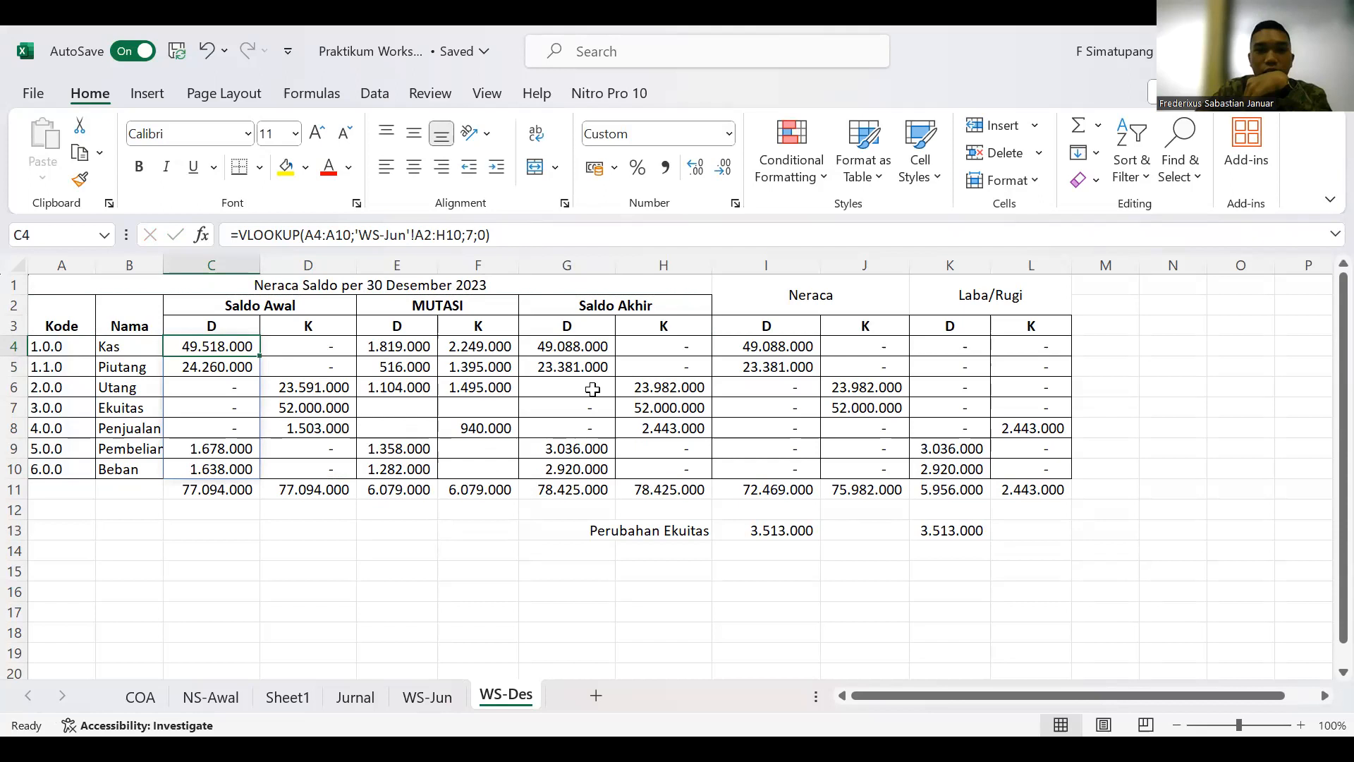
# Step: Compare Saldo Akhir on WS-Jun with Saldo Awal on WS-Des, and inspect the VLOOKUP formula for Kas's opening credit in D4
pyautogui.hotkey('ctrl', 'pageup')
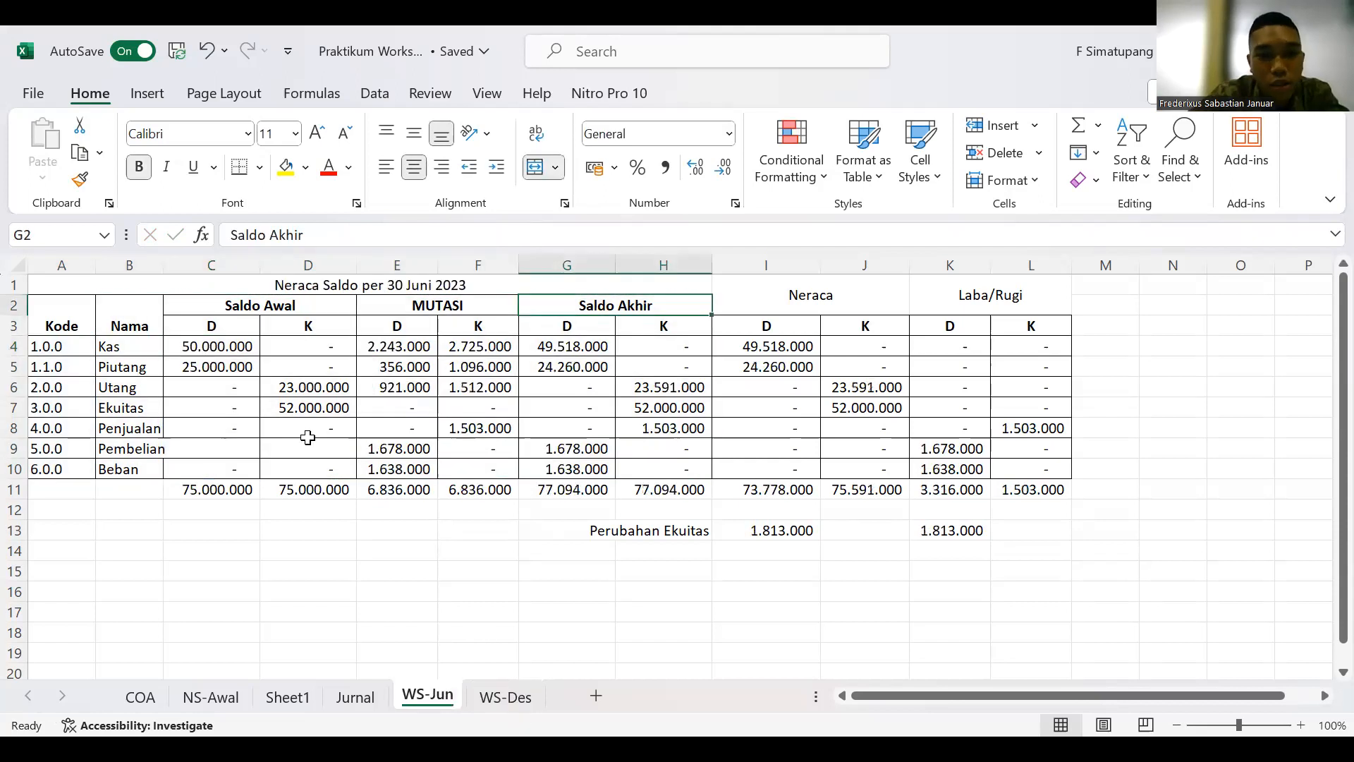
pyautogui.hotkey('ctrl', 'pagedown')
pyautogui.press('Up')
pyautogui.press('Up')
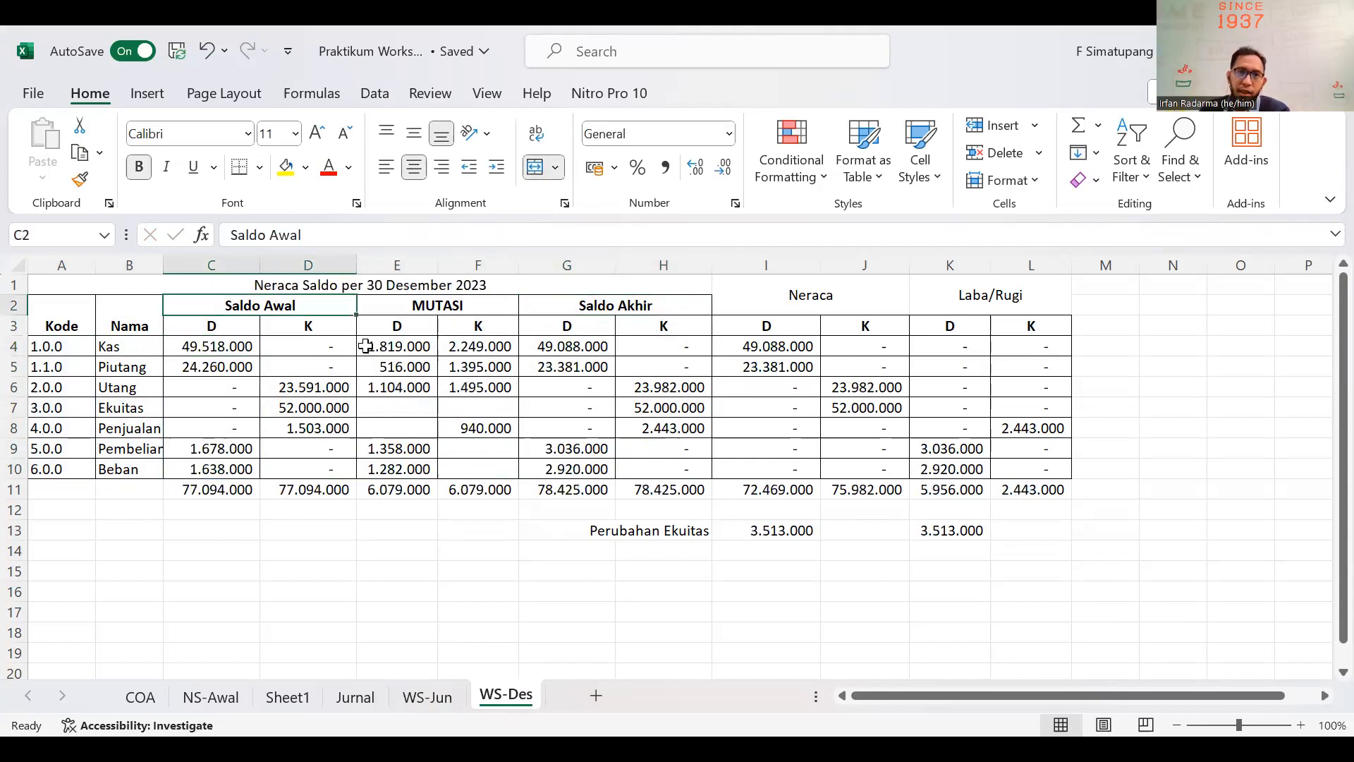
pyautogui.press('Down')
pyautogui.press('Down')
pyautogui.press('Right')
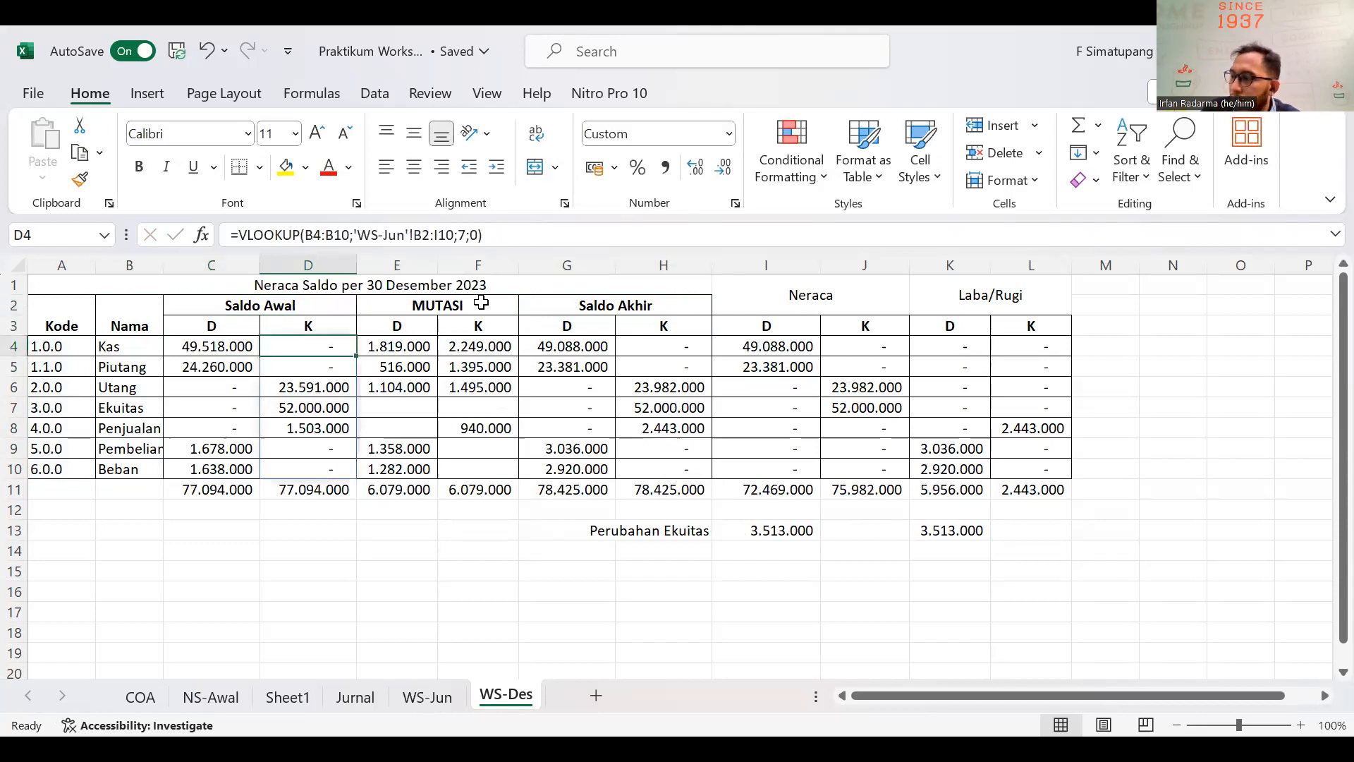
# Step: Inspect the Mutasi formulas for Kas and Piutang on WS-Des, and check the Jurnal sheet they refer to
pyautogui.press('Right')
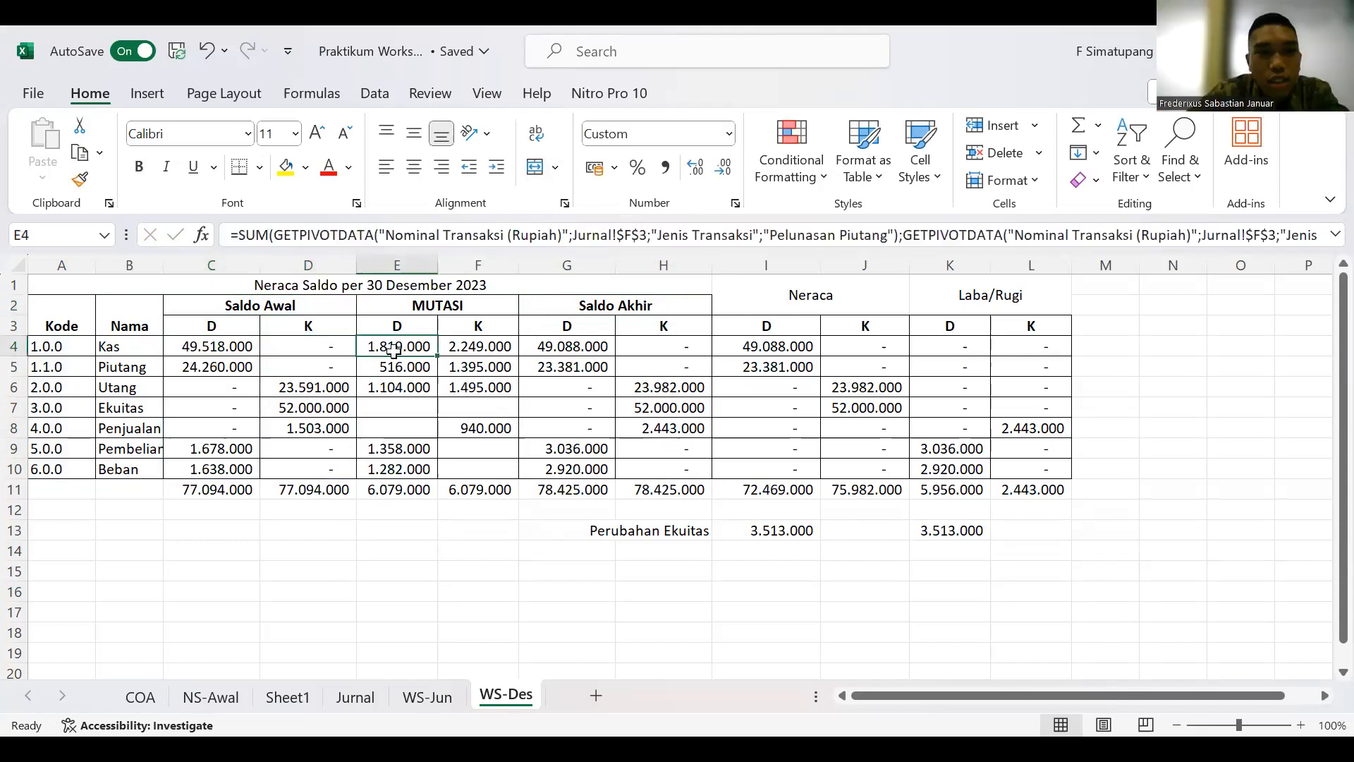
pyautogui.press('Down')
pyautogui.press('Right')
pyautogui.press('Left')
pyautogui.press('Up')
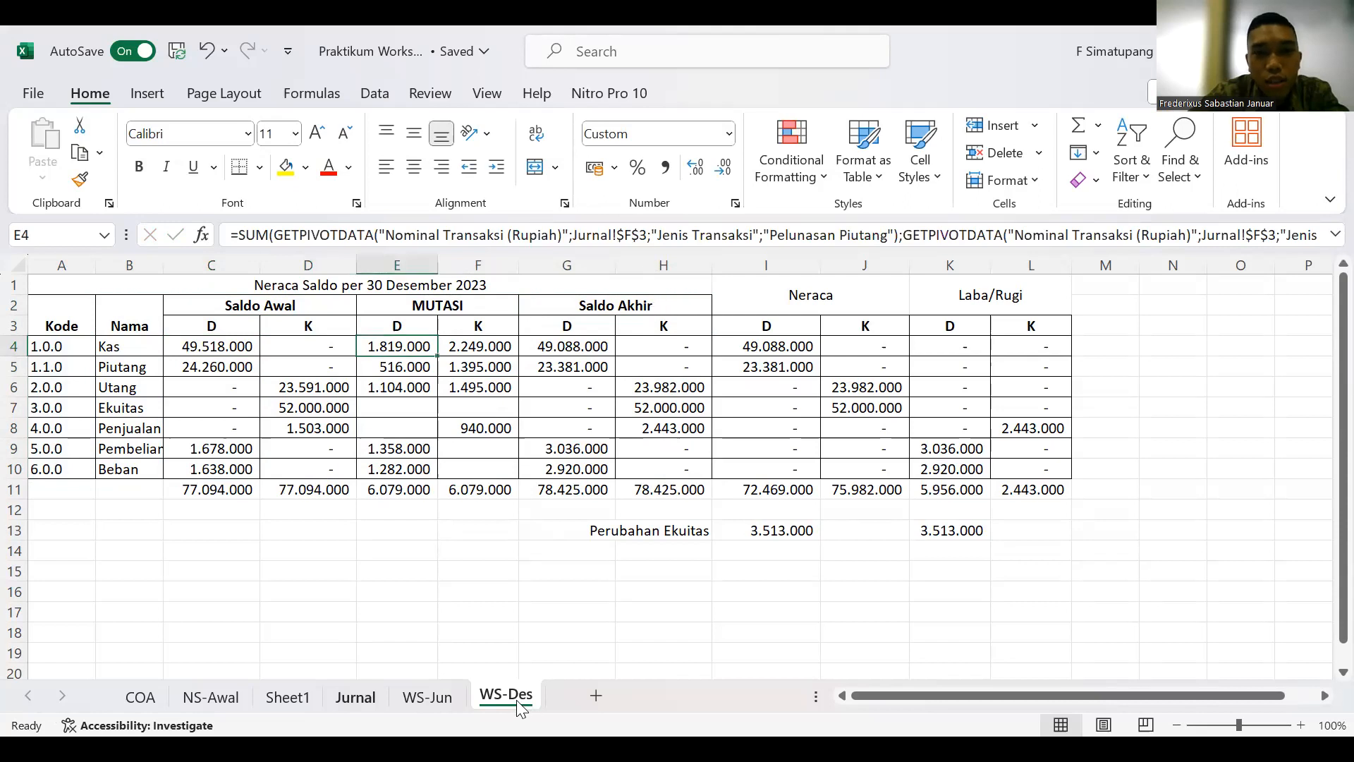
pyautogui.click(356, 697)
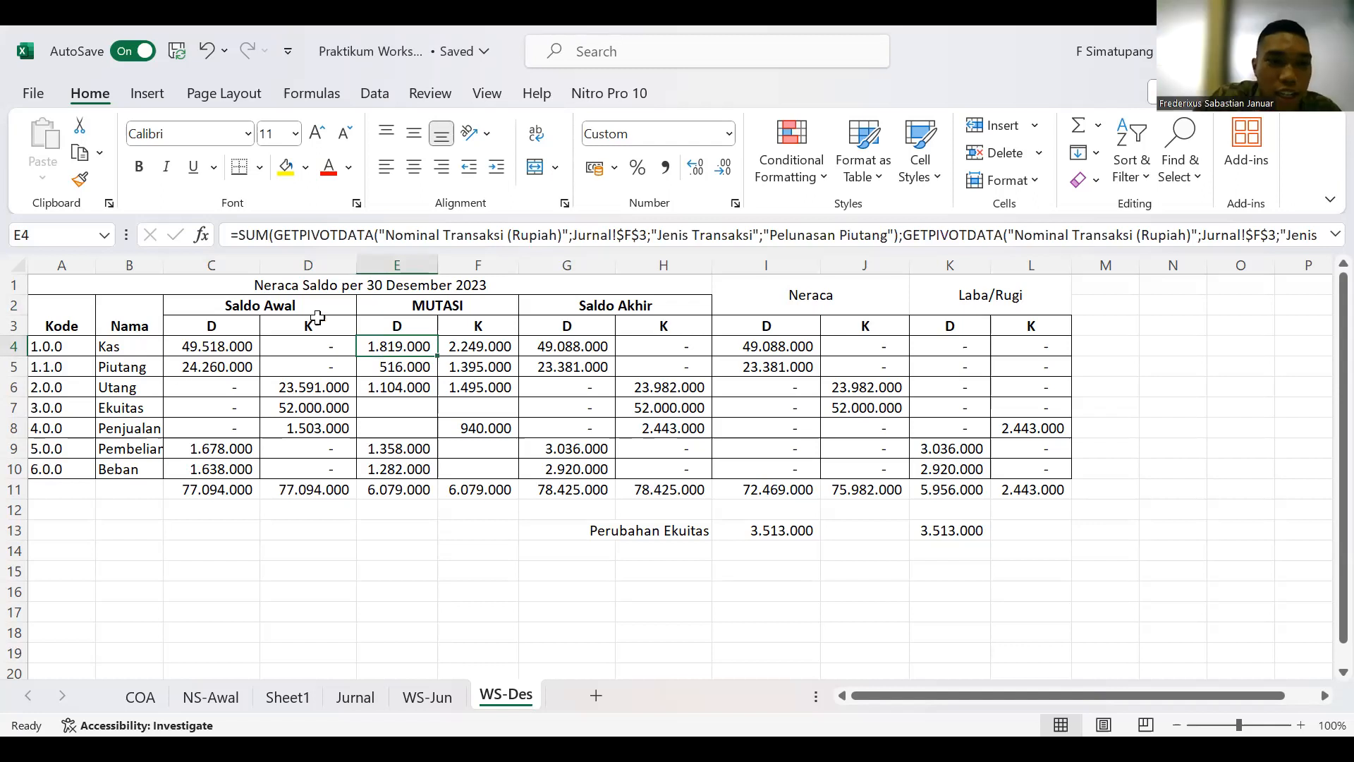
# Step: Examine the arguments of the SUM of GETPIVOTDATA formula behind Kas's Mutasi debit in E4, leaving the formula as it is
pyautogui.click(314, 238)
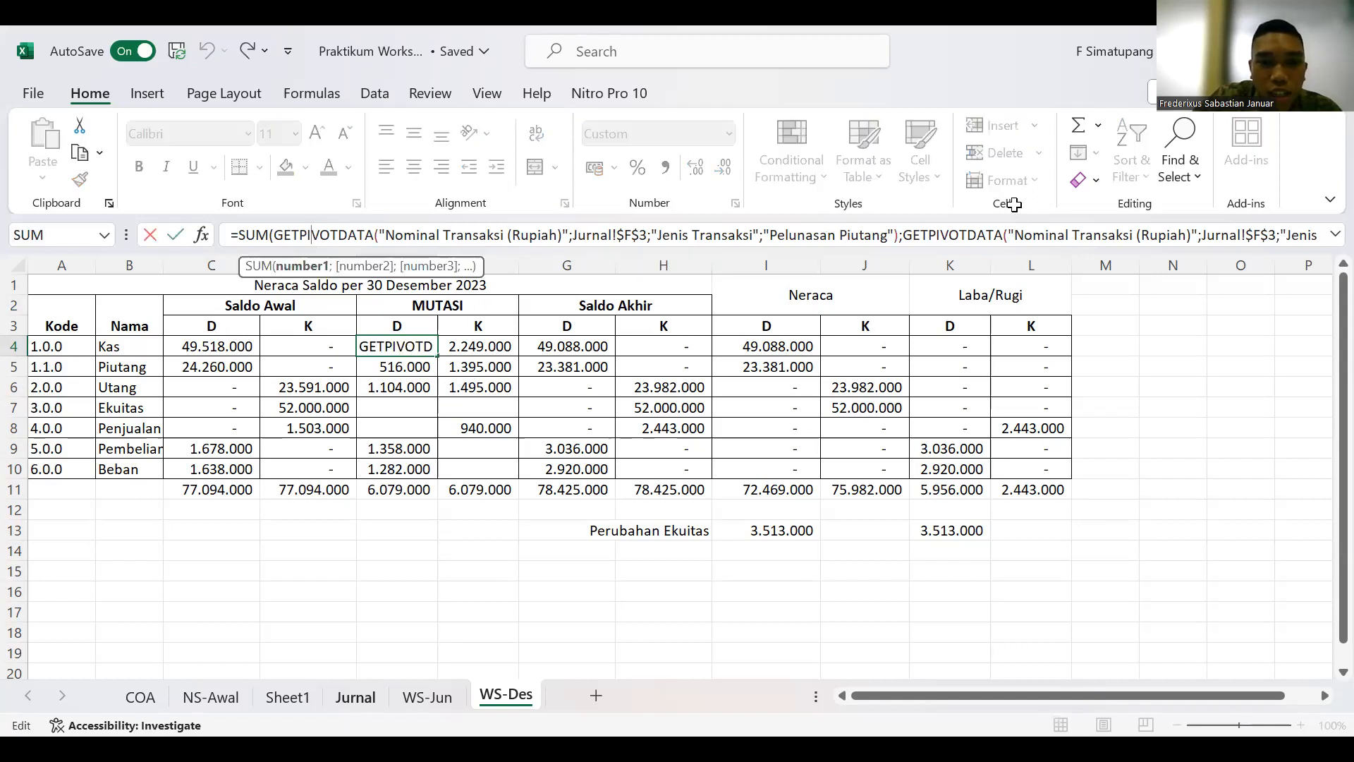
pyautogui.click(1315, 235)
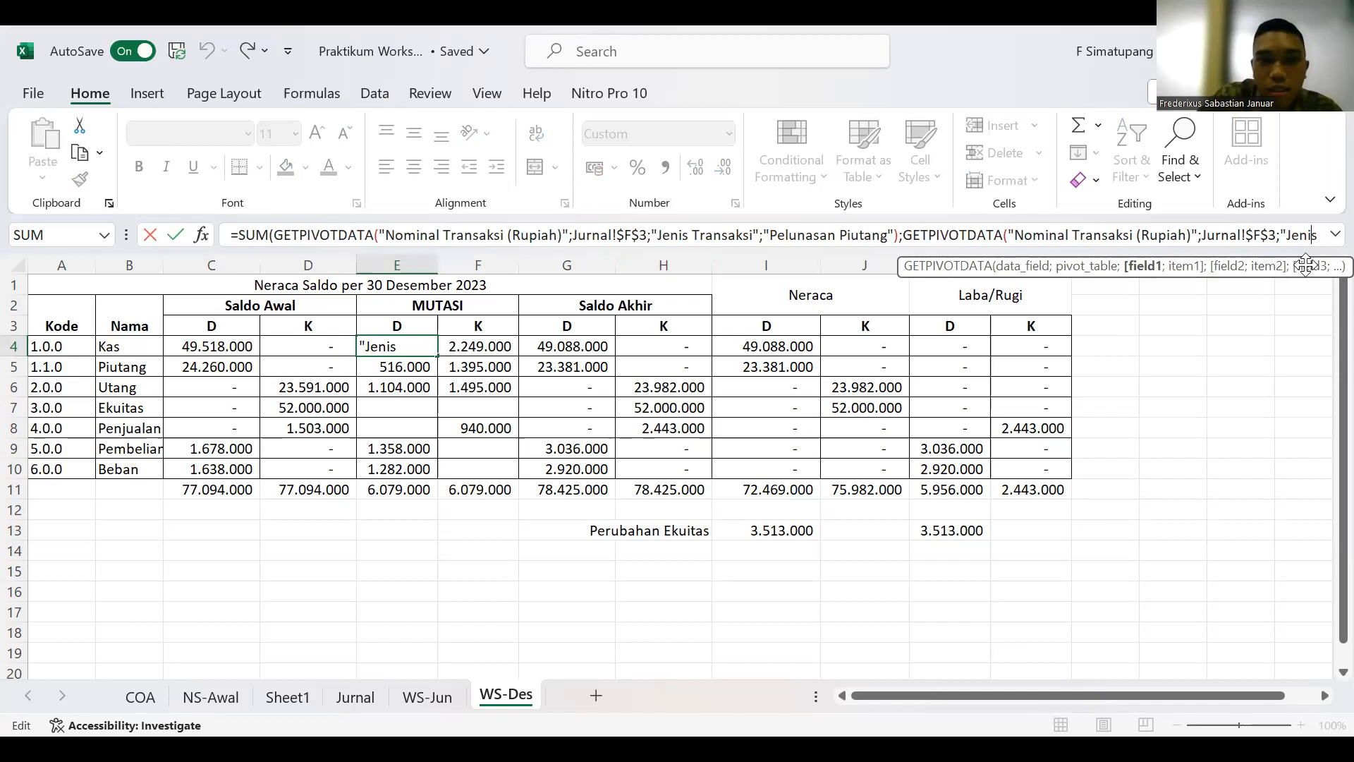
pyautogui.press('Return')
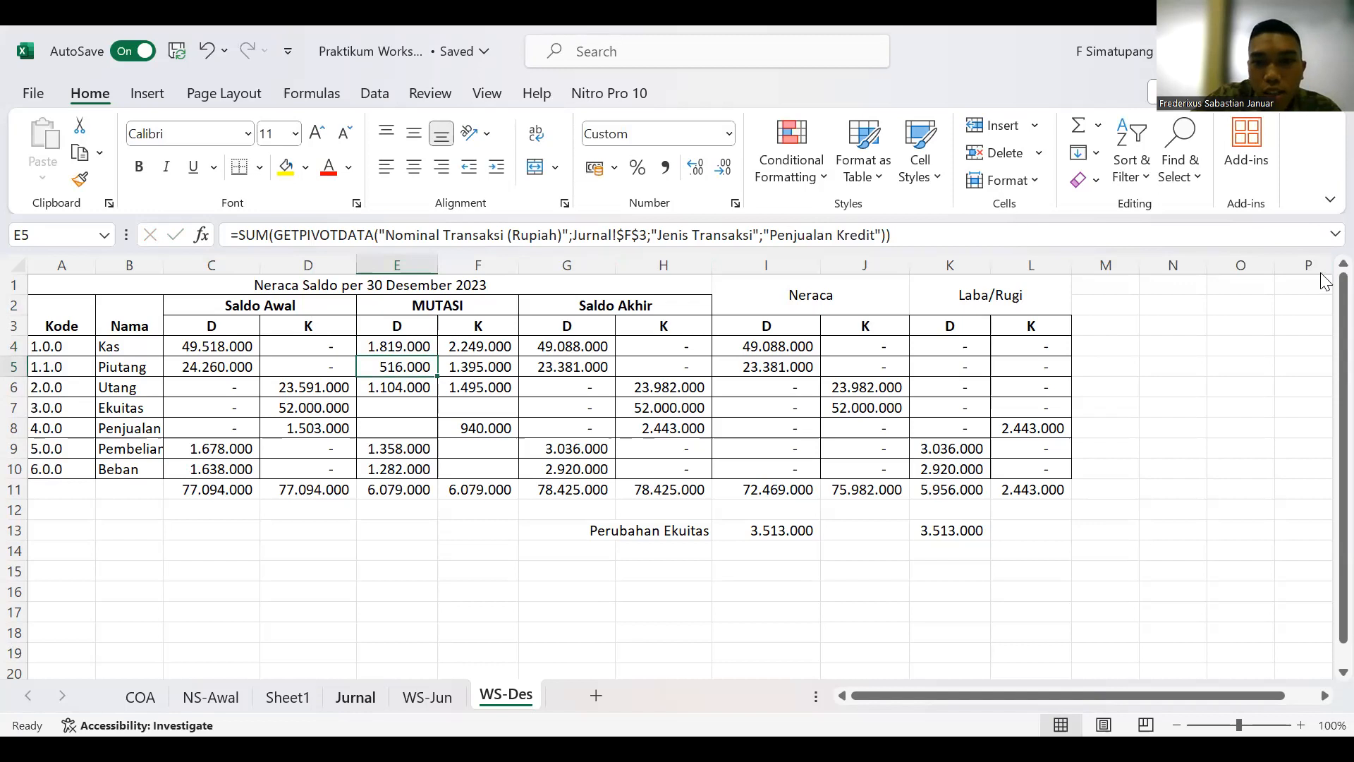
# Step: Select the PivotTable's transaction types F4:F11 on Jurnal, and inspect the GETPIVOTDATA formula for Piutang's Mutasi debit in E5 on WS-Des
pyautogui.click(732, 359)
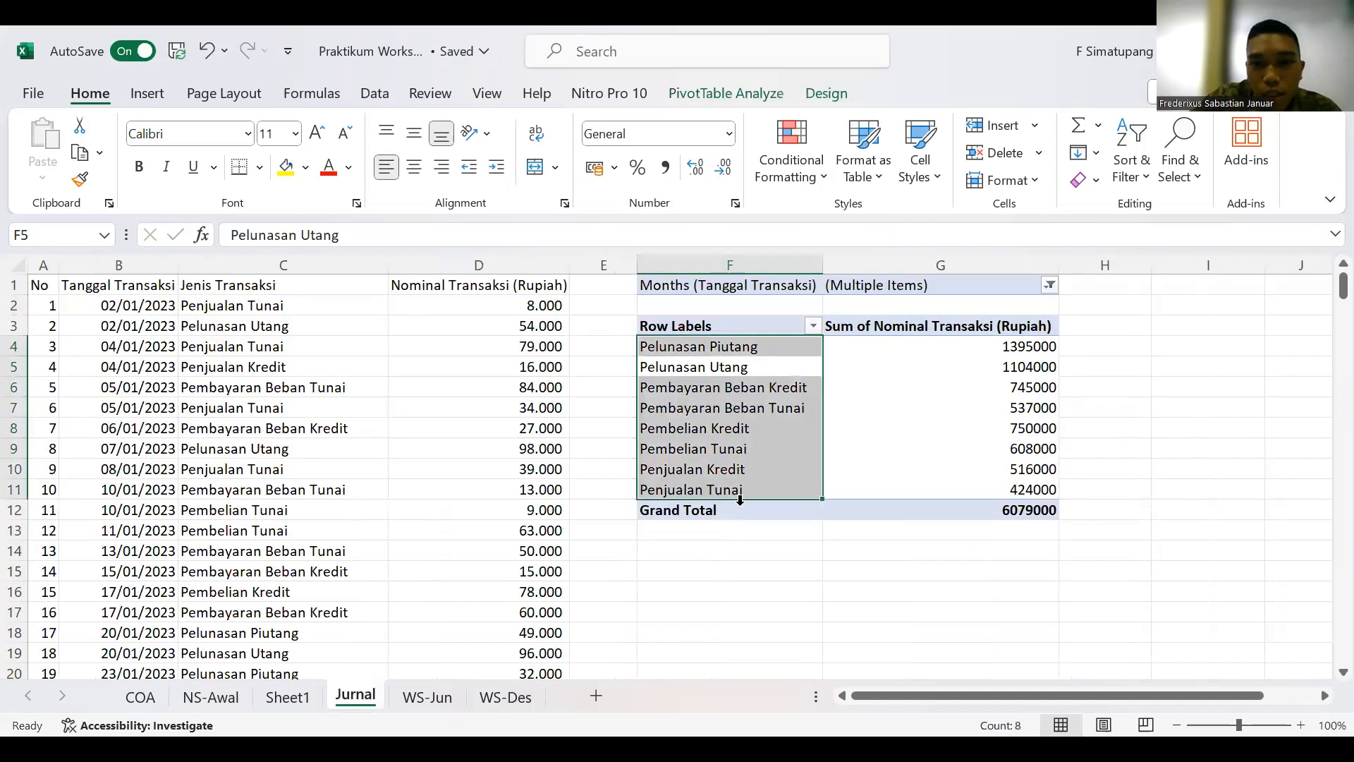
pyautogui.click(740, 495)
pyautogui.press('Escape')
pyautogui.click(256, 235)
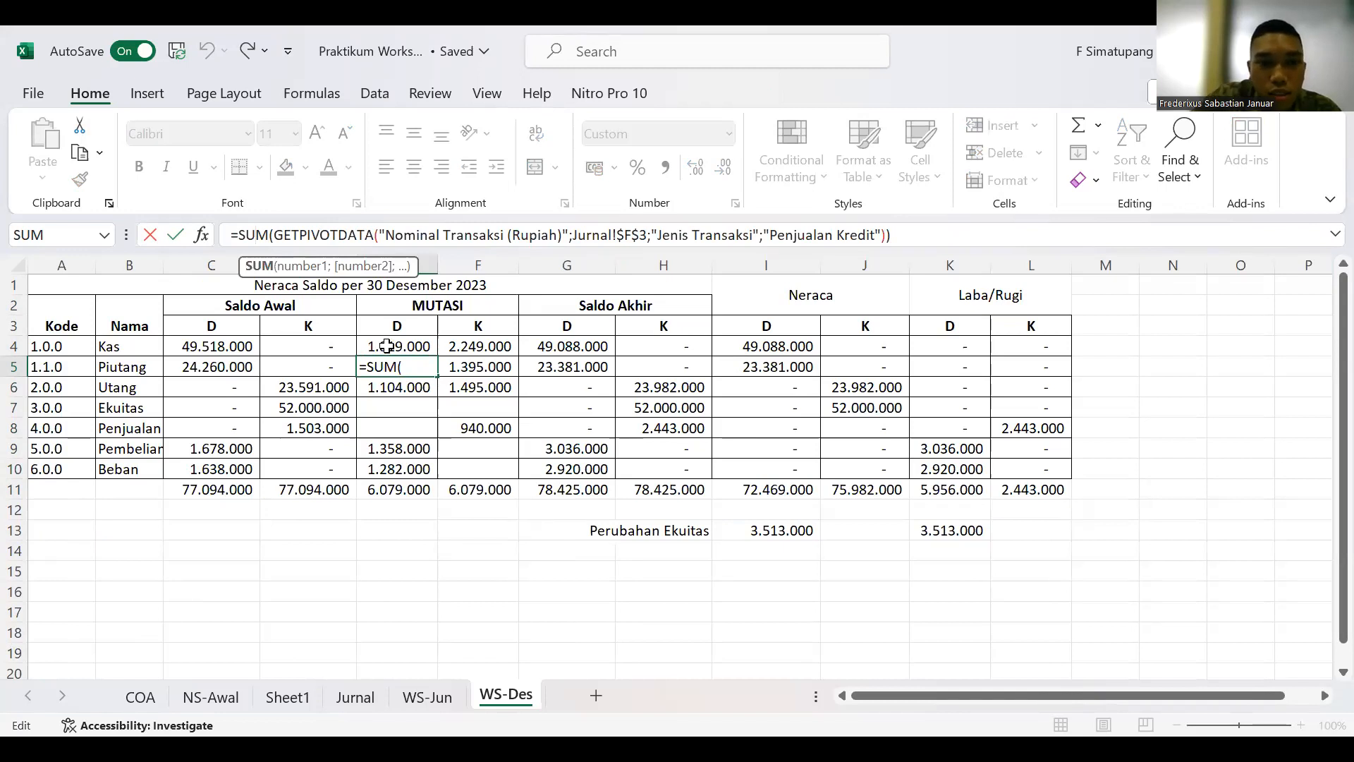
pyautogui.press('Return')
# Step: Inspect Kas's Mutasi debit and credit in E4 and F4, check the Pelunasan Utang row on Jurnal, and return to WS-Des
pyautogui.click(403, 346)
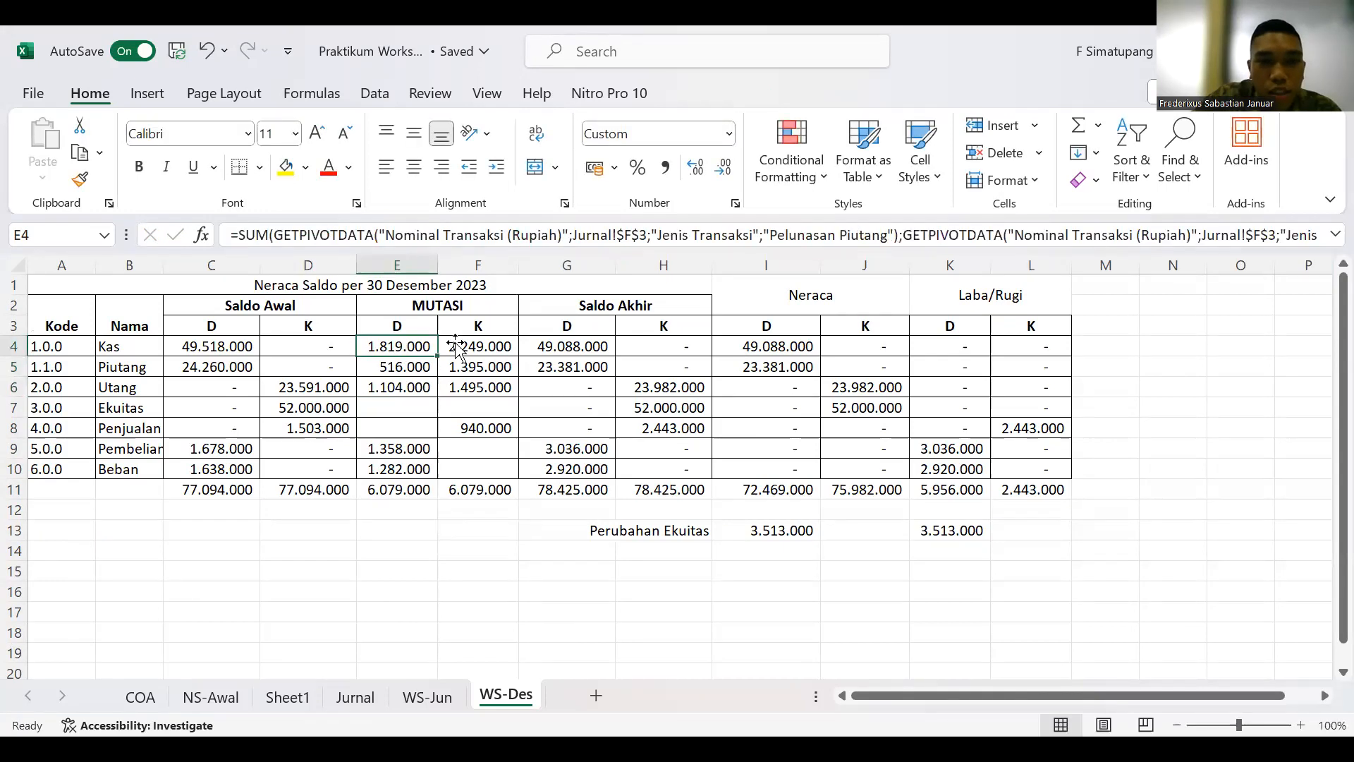
pyautogui.click(464, 344)
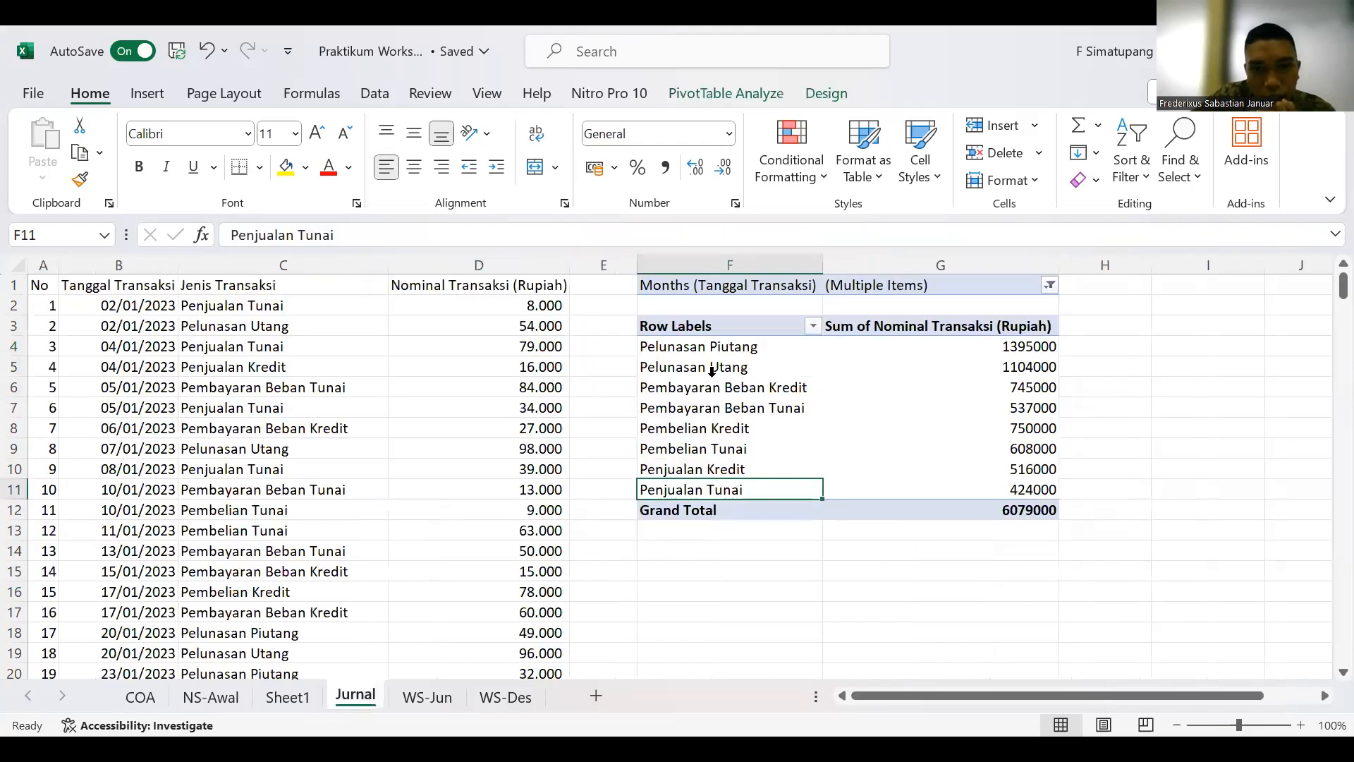
pyautogui.click(863, 363)
pyautogui.click(511, 700)
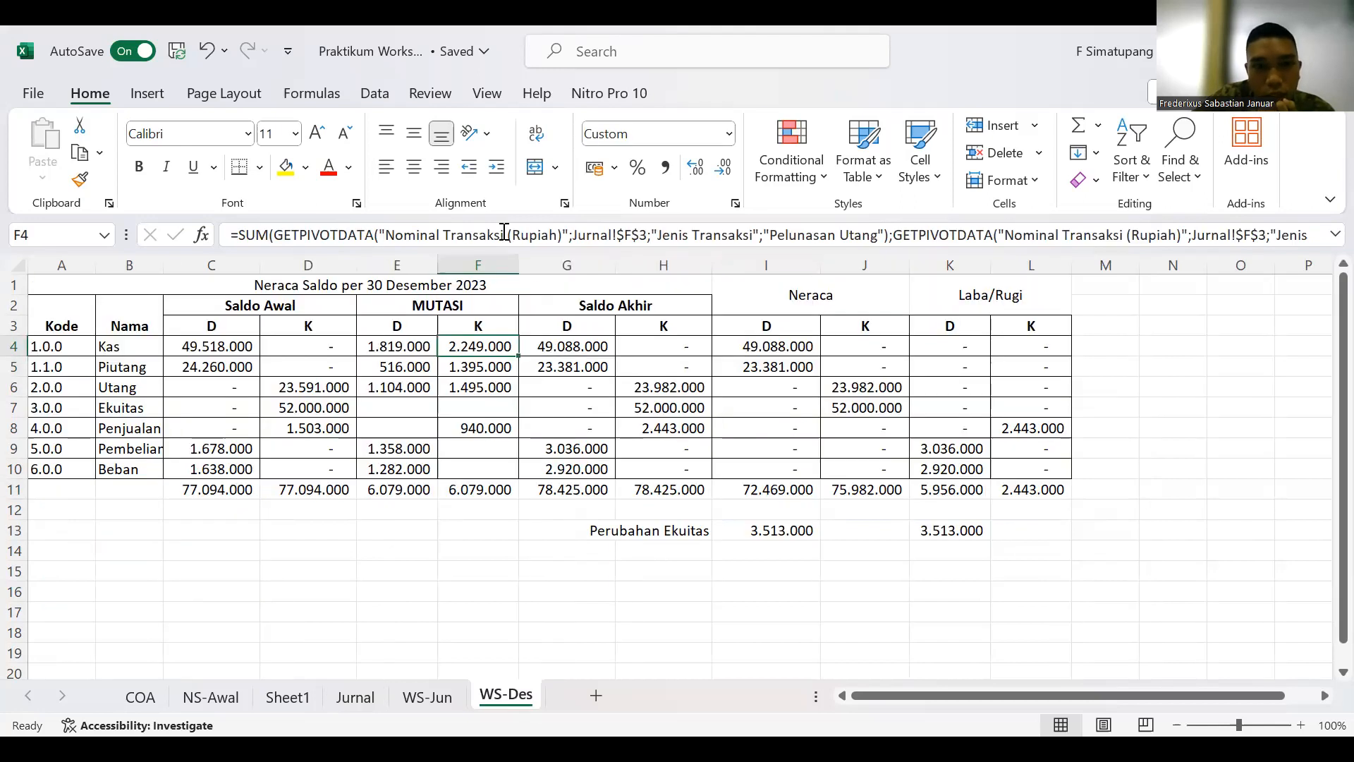
# Step: Examine the transaction types summed by the GETPIVOTDATA formula behind Kas's Mutasi credit in F4, through to its last argument
pyautogui.click(1089, 241)
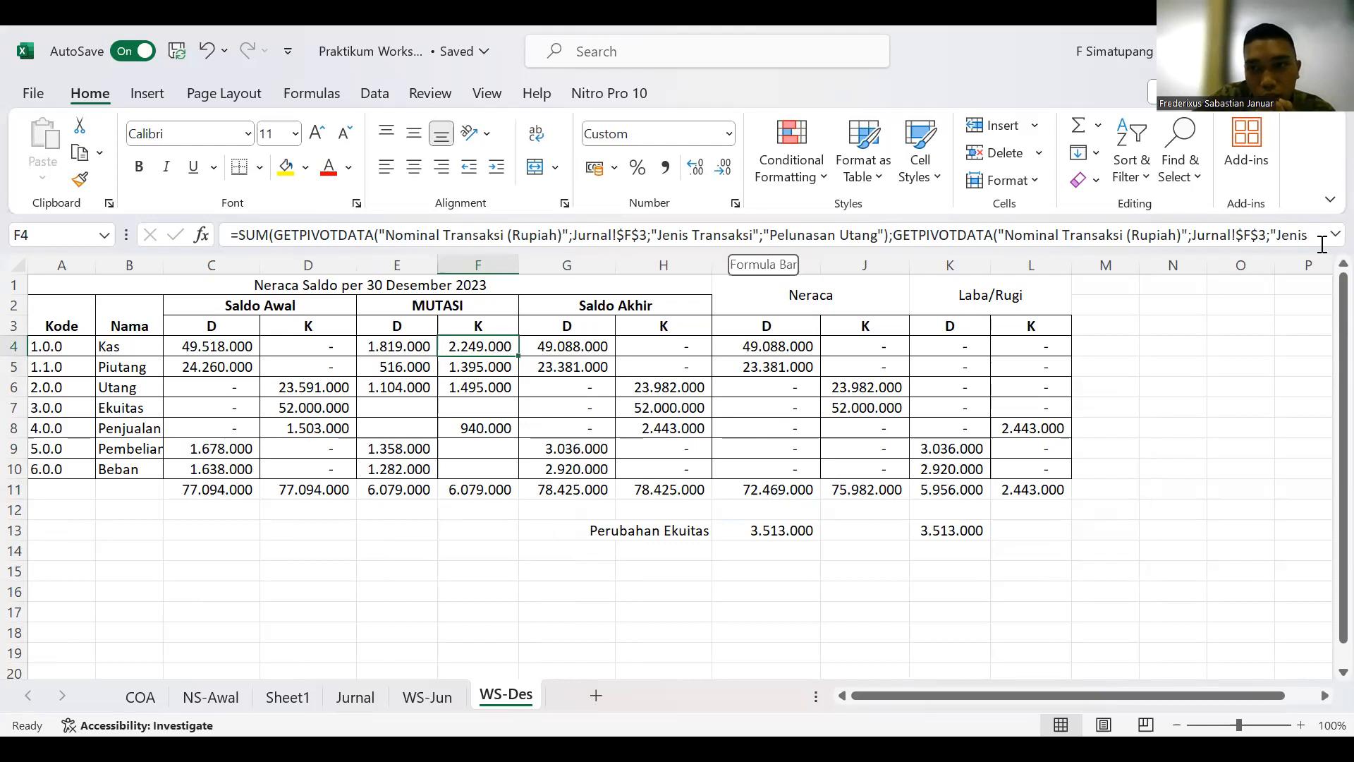
pyautogui.hotkey('shift', 'Right')
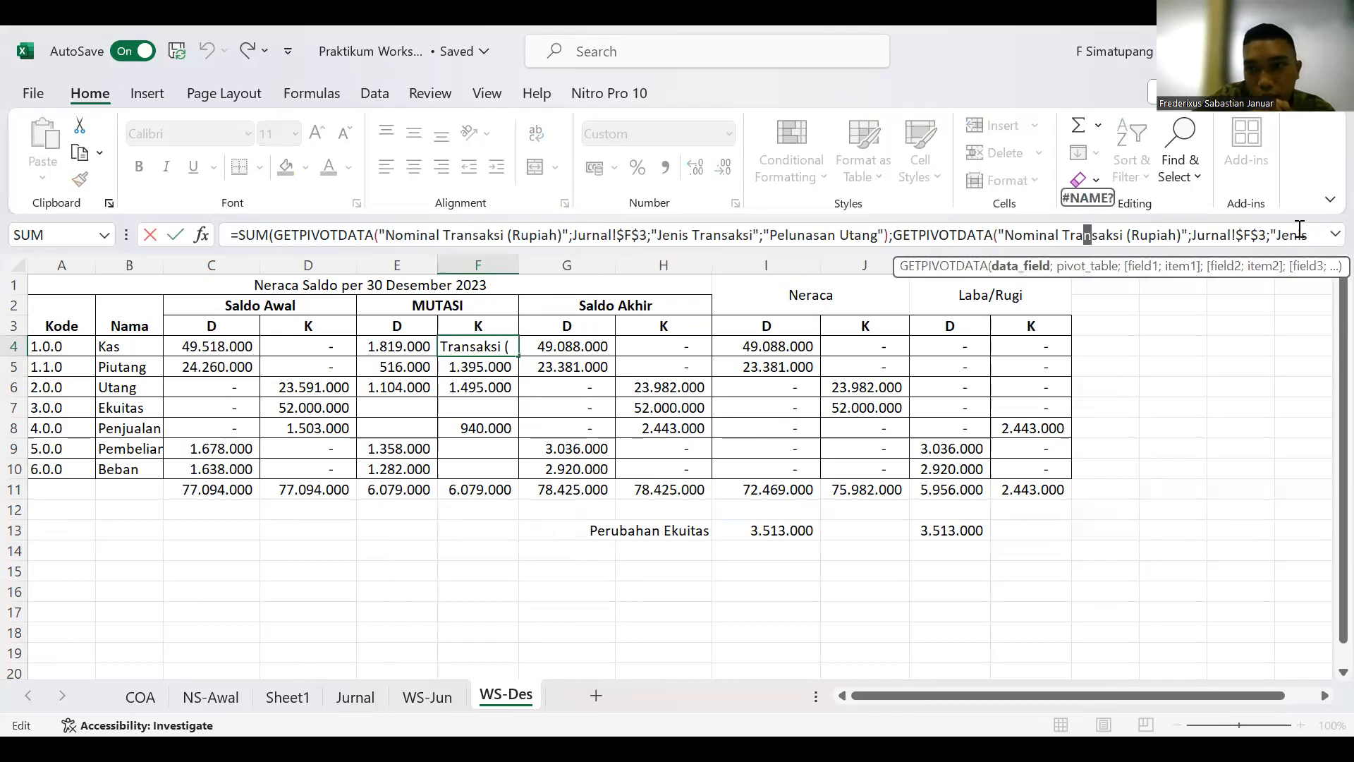
pyautogui.click(1299, 233)
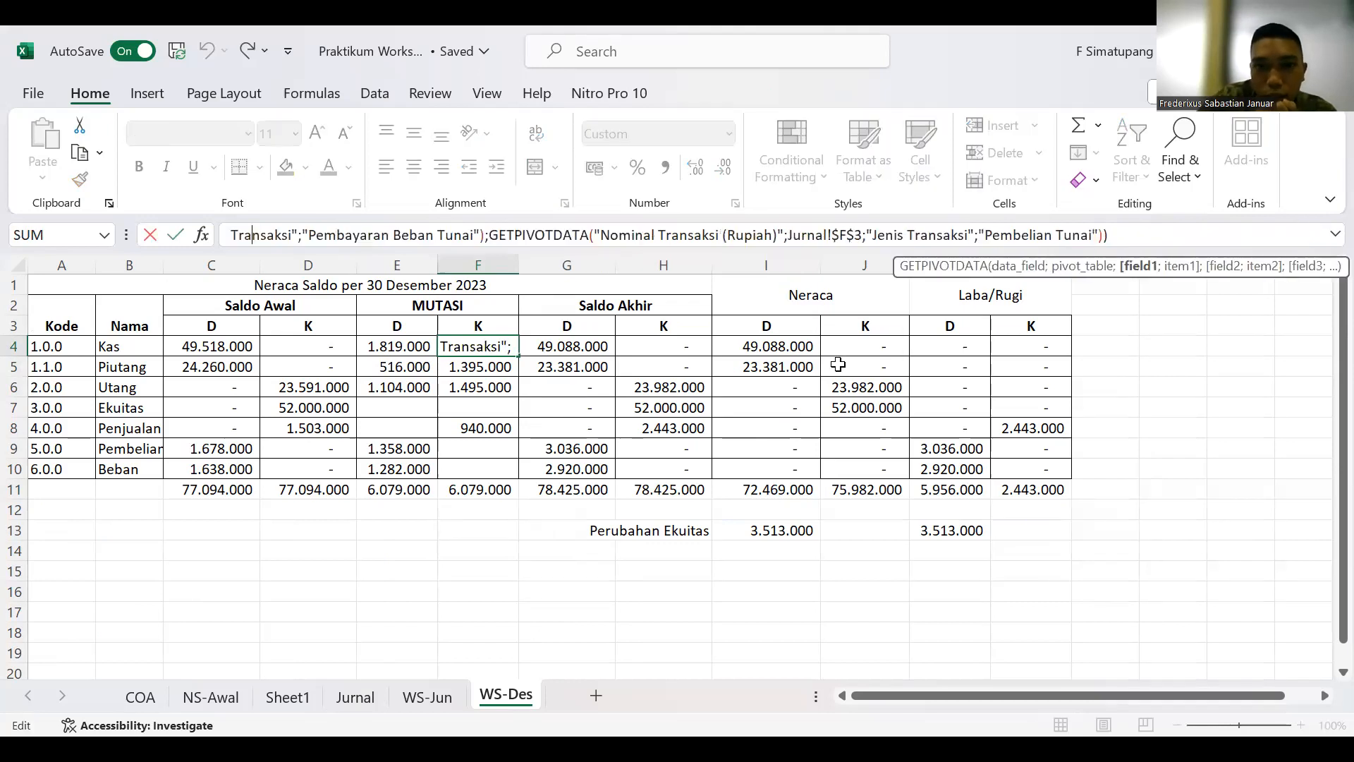
pyautogui.click(337, 235)
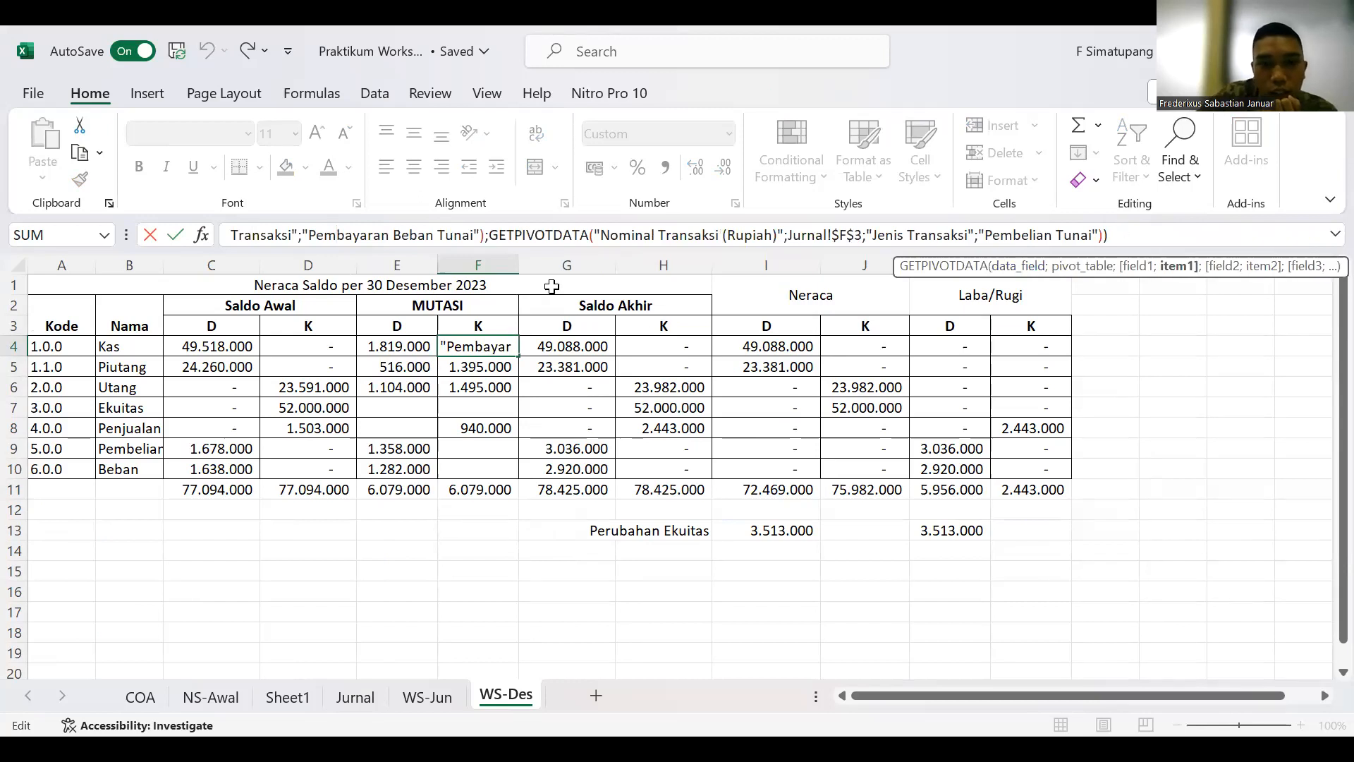
# Step: Inspect the GETPIVOTDATA formulas for Piutang's Mutasi debit and credit in E5 and F5 and Utang's Mutasi debit in E6
pyautogui.click(413, 368)
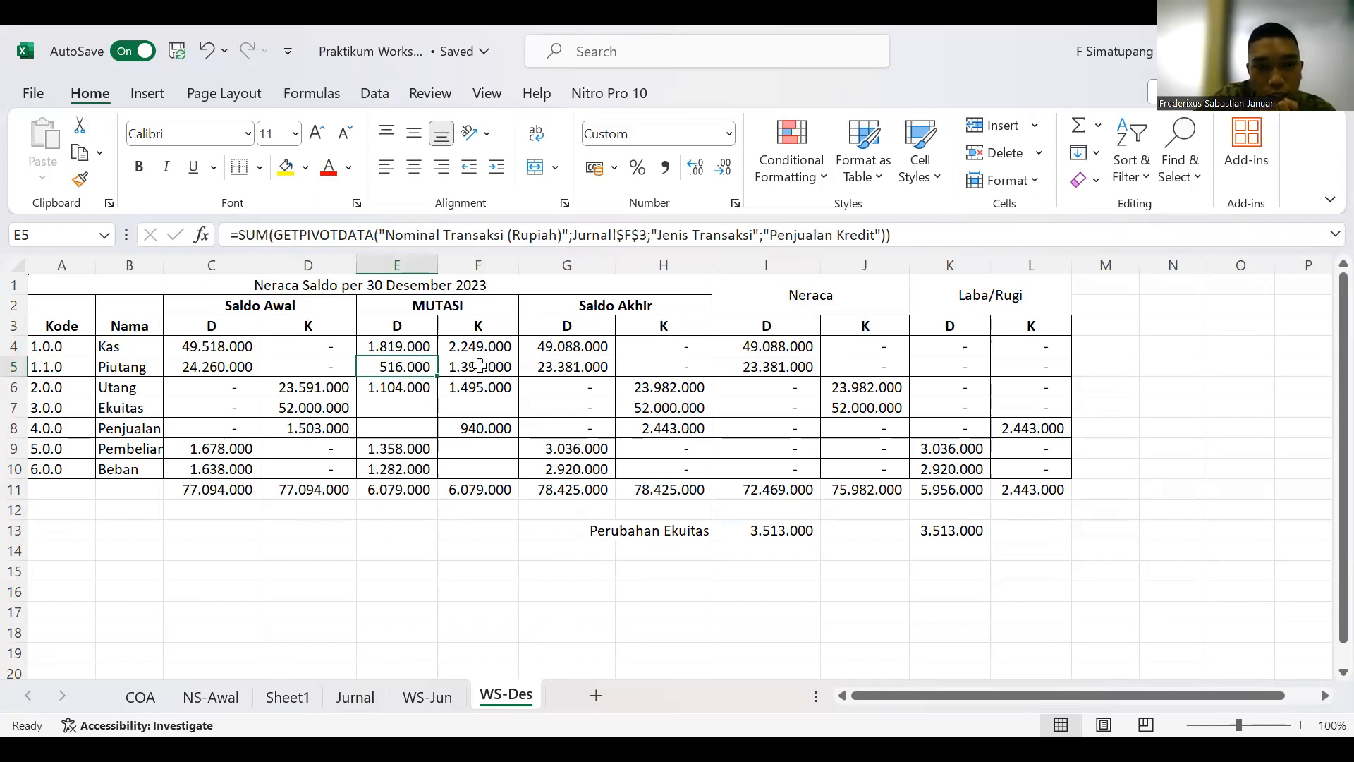
pyautogui.press('Right')
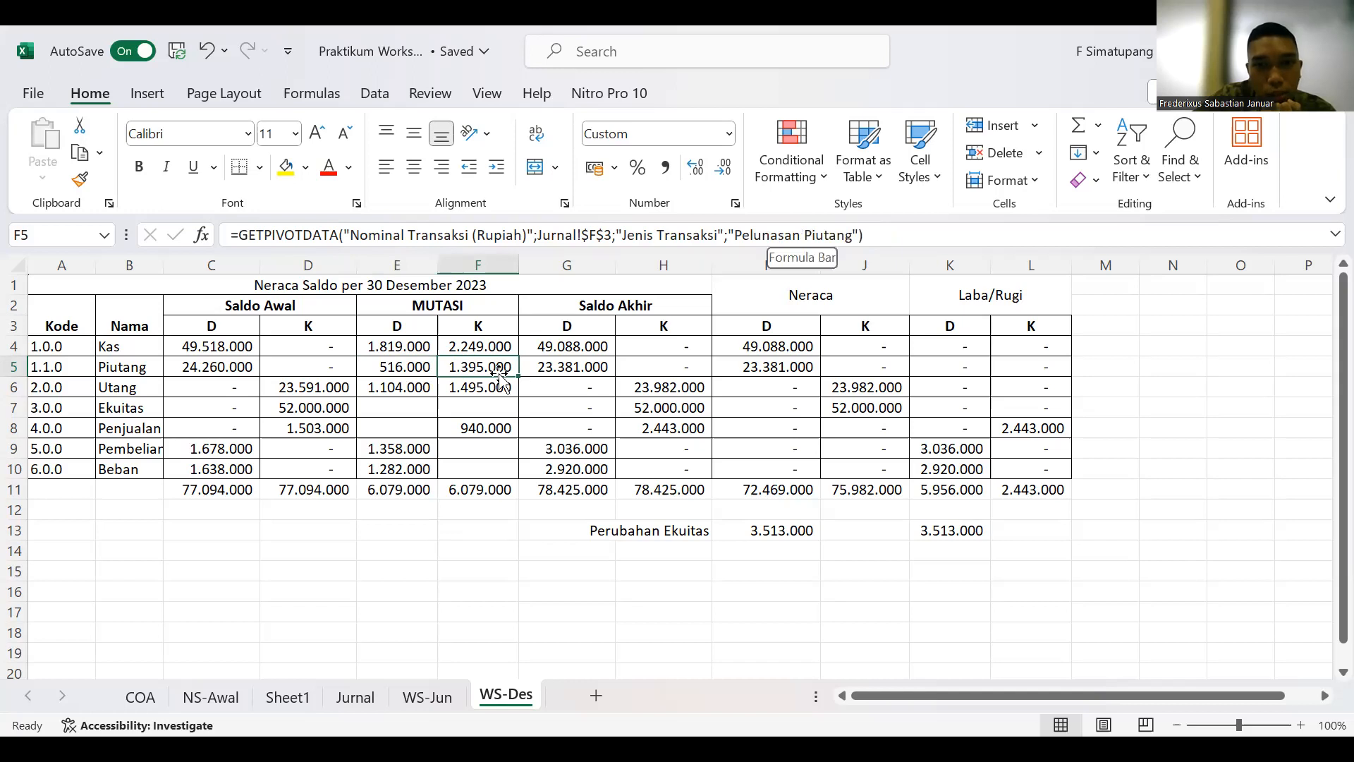
pyautogui.press('Left')
pyautogui.press('Down')
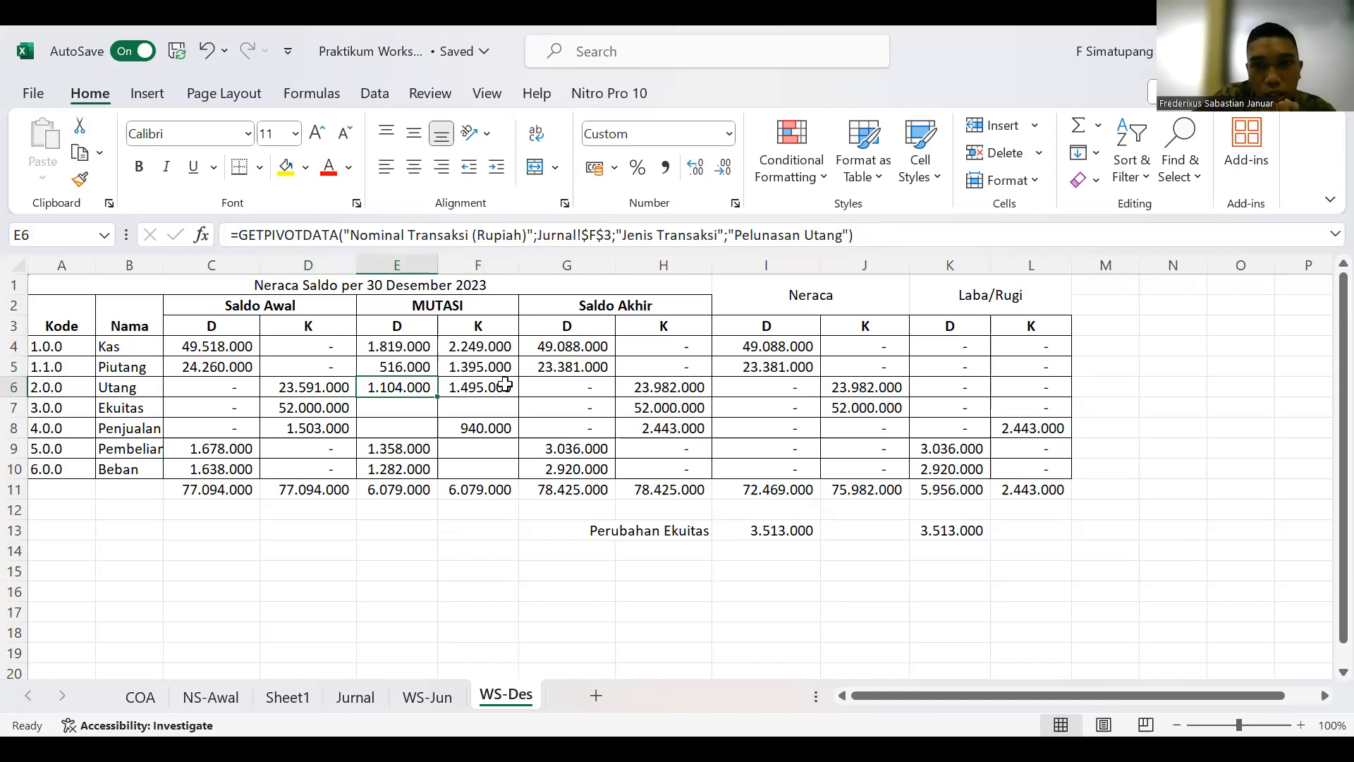
# Step: Examine the full SUM of GETPIVOTDATA formula behind Utang's Mutasi credit in F6, leaving the formula as it is
pyautogui.press('Right')
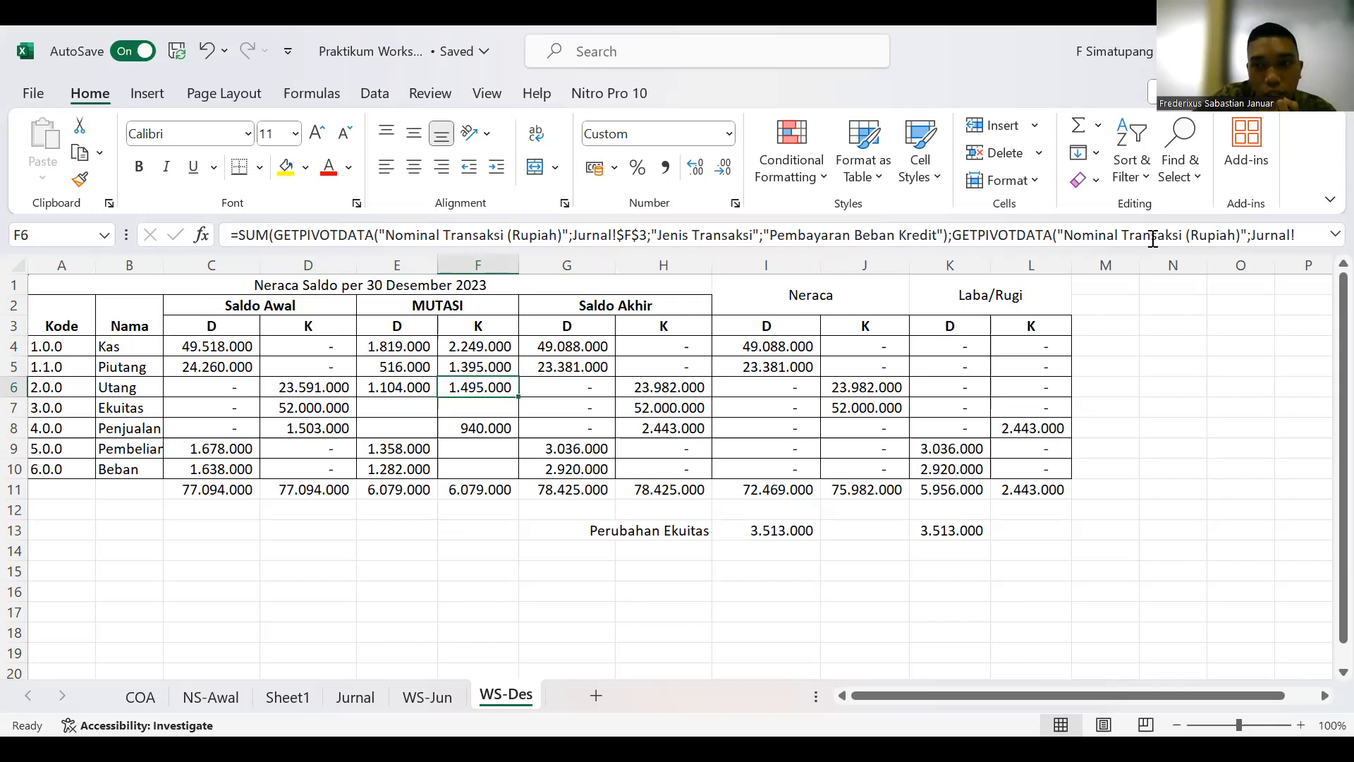
pyautogui.click(1261, 235)
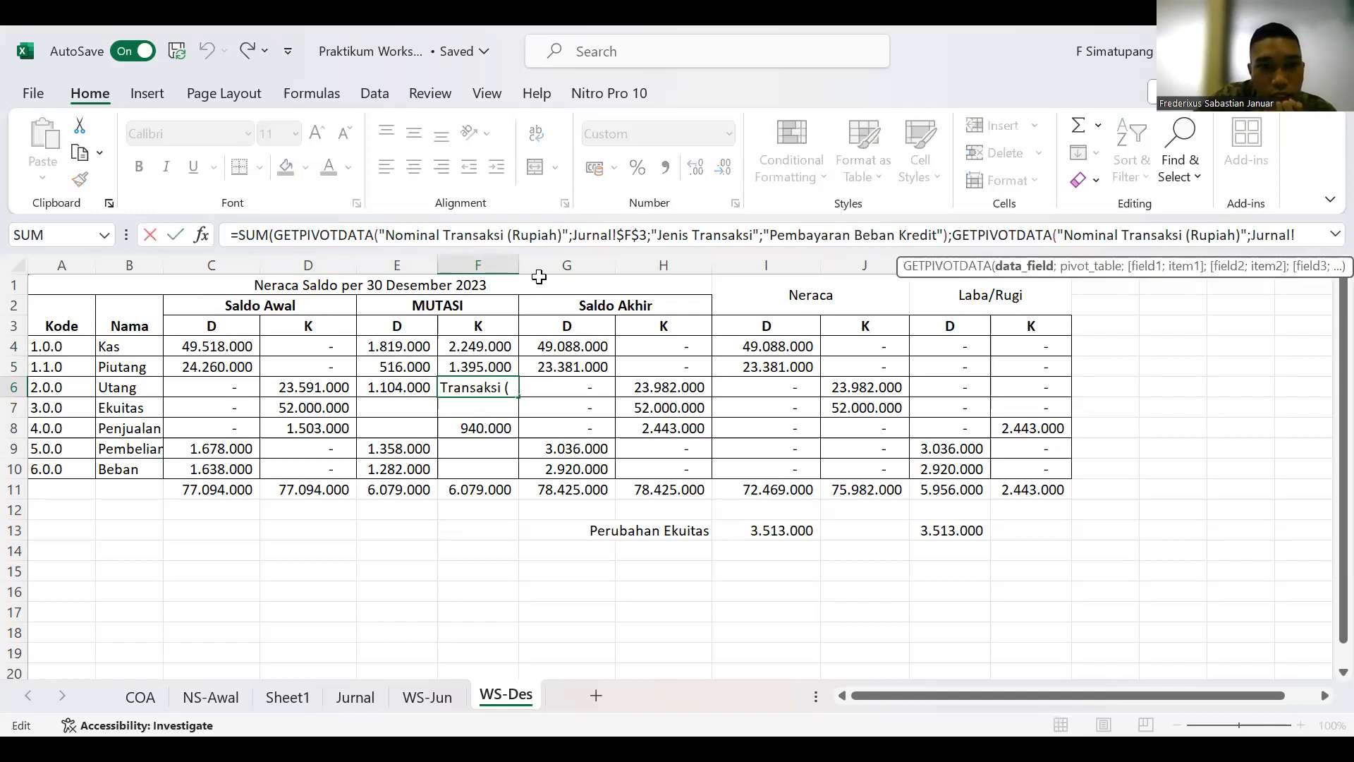
pyautogui.scroll(-1, 562, 227)
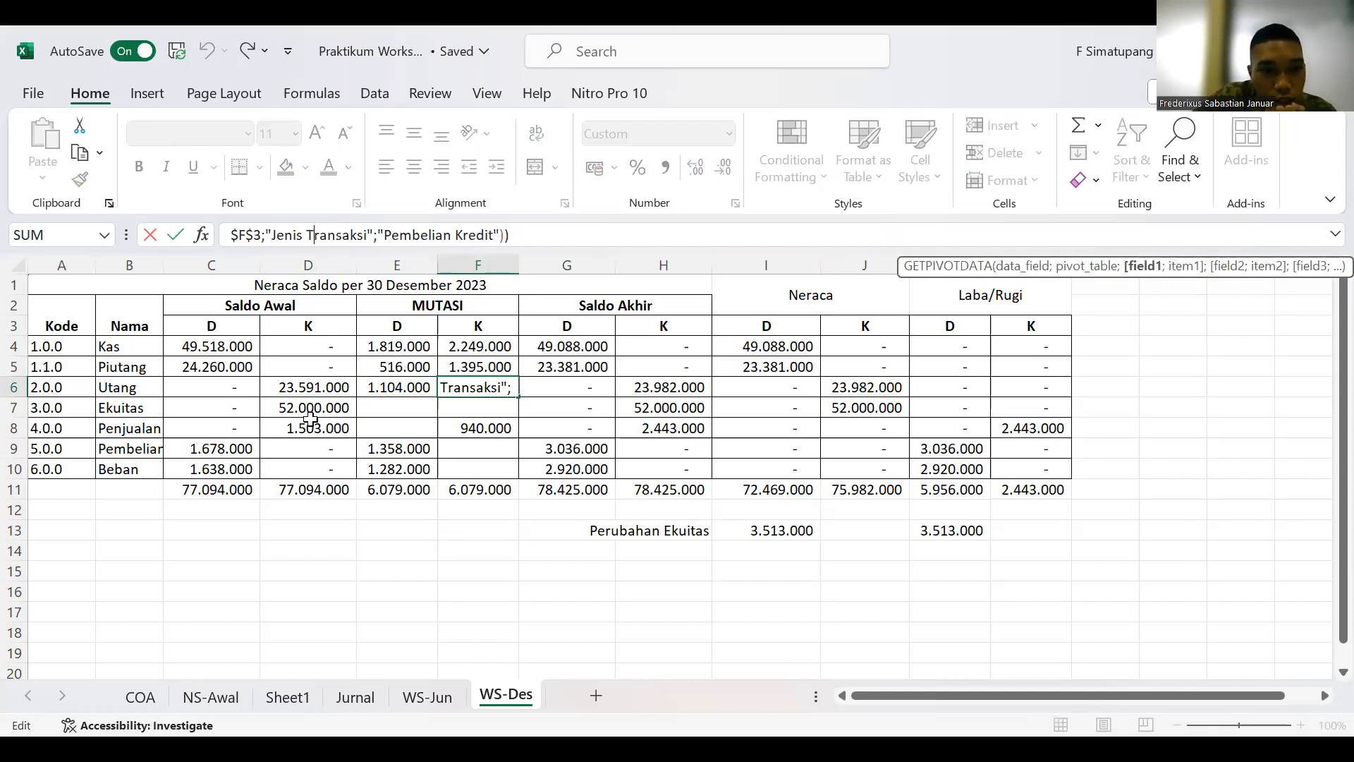
pyautogui.press('Return')
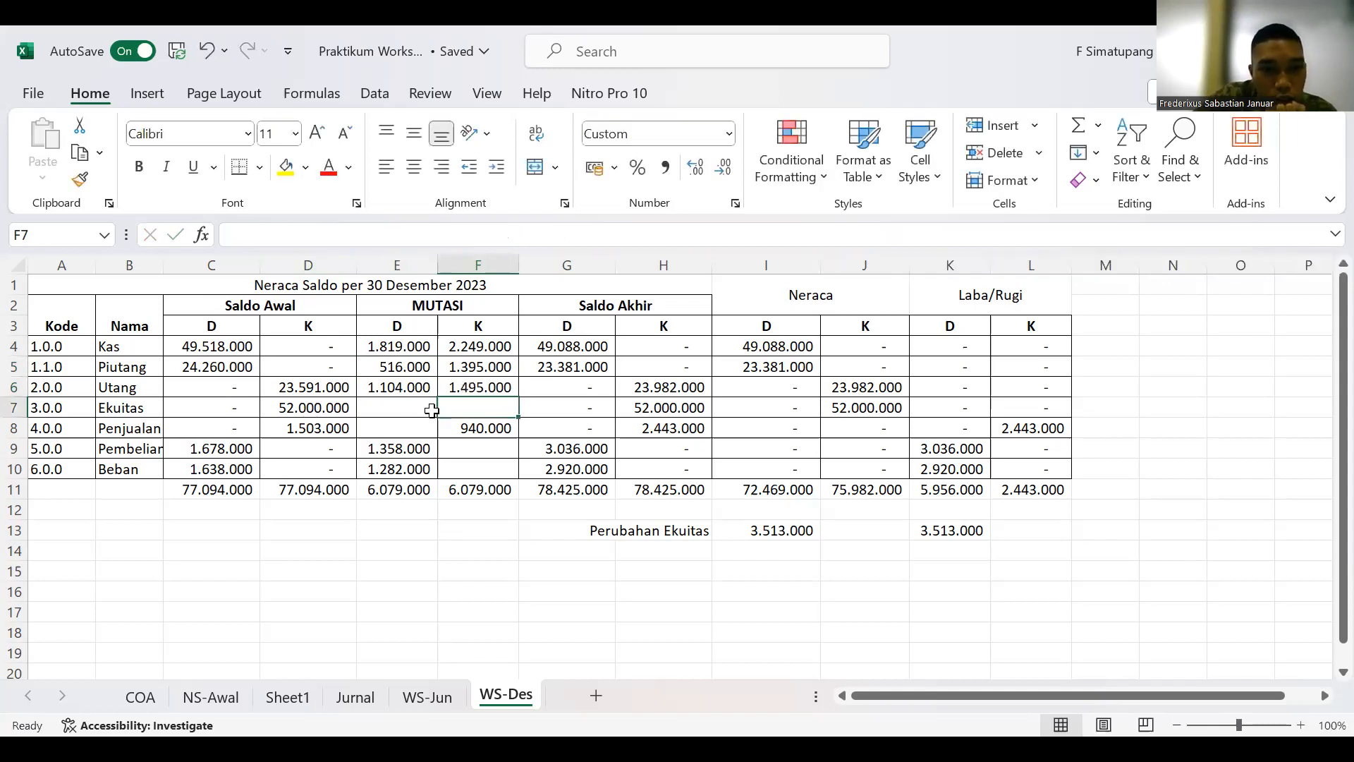
# Step: Inspect the Mutasi formulas for Penjualan's credit in F8, Pembelian's debit in E9 and Beban's debit in E10
pyautogui.click(389, 428)
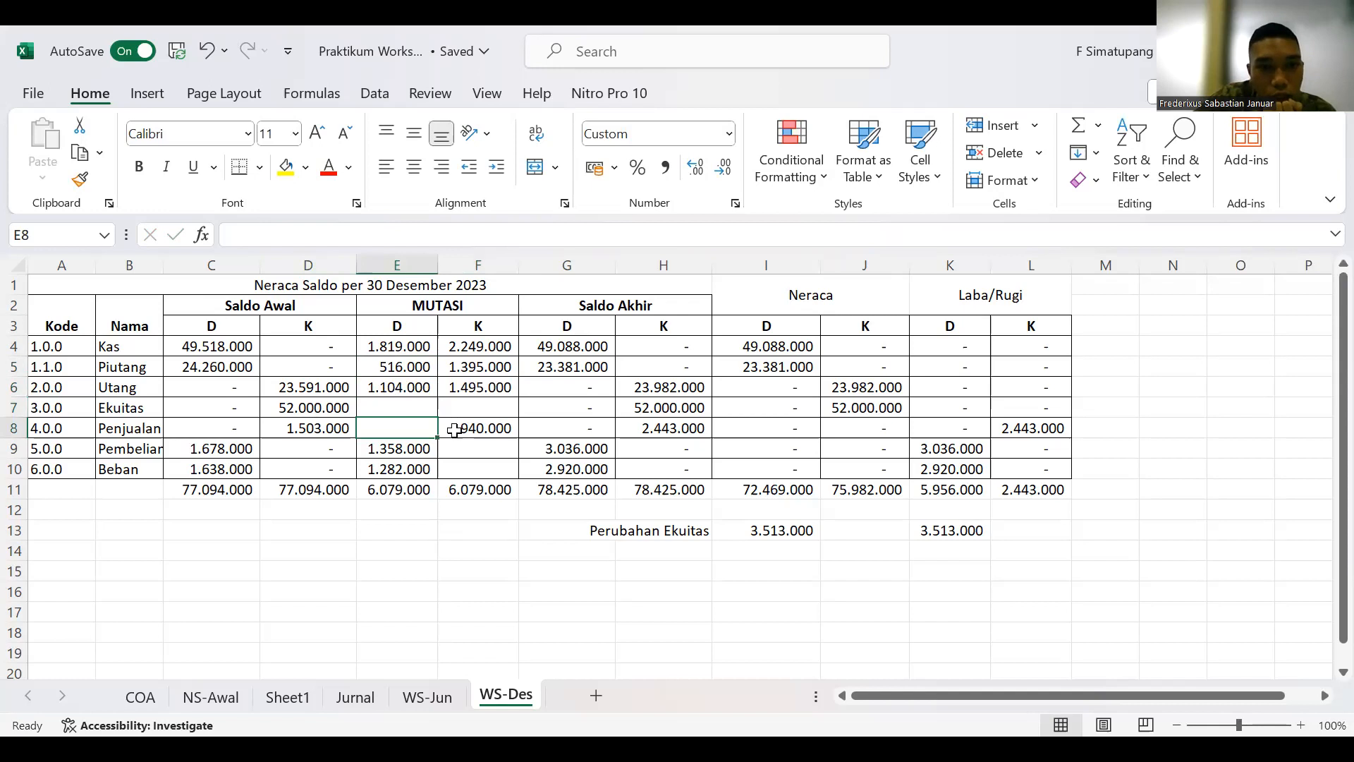
pyautogui.click(456, 429)
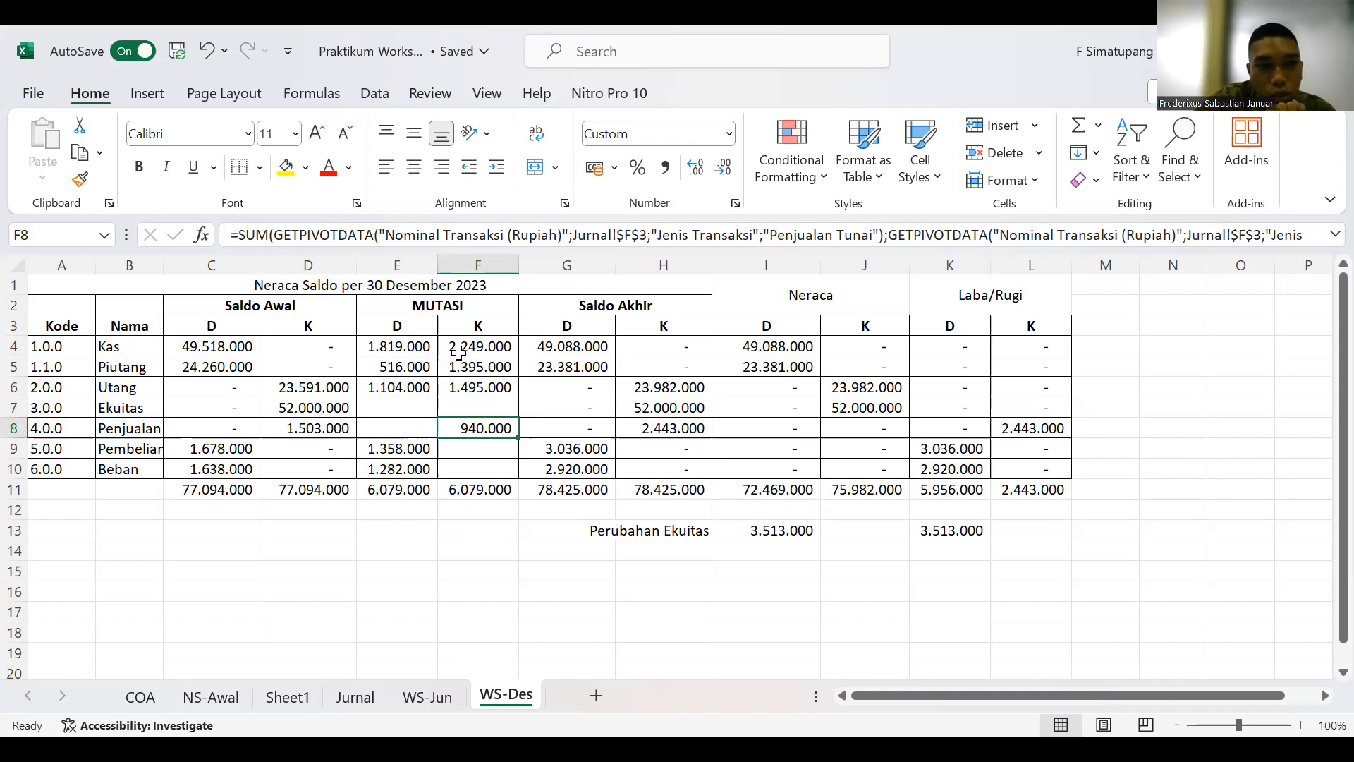
pyautogui.click(411, 457)
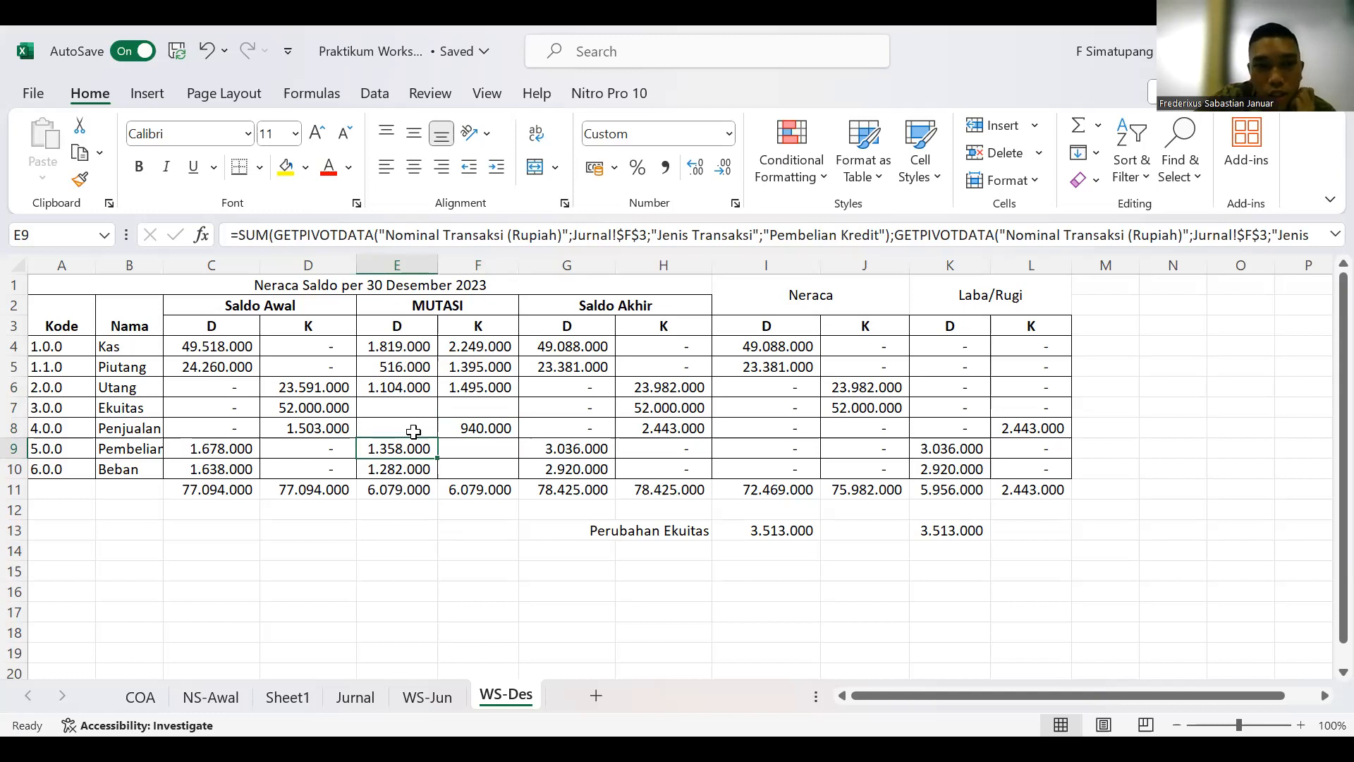
pyautogui.click(406, 467)
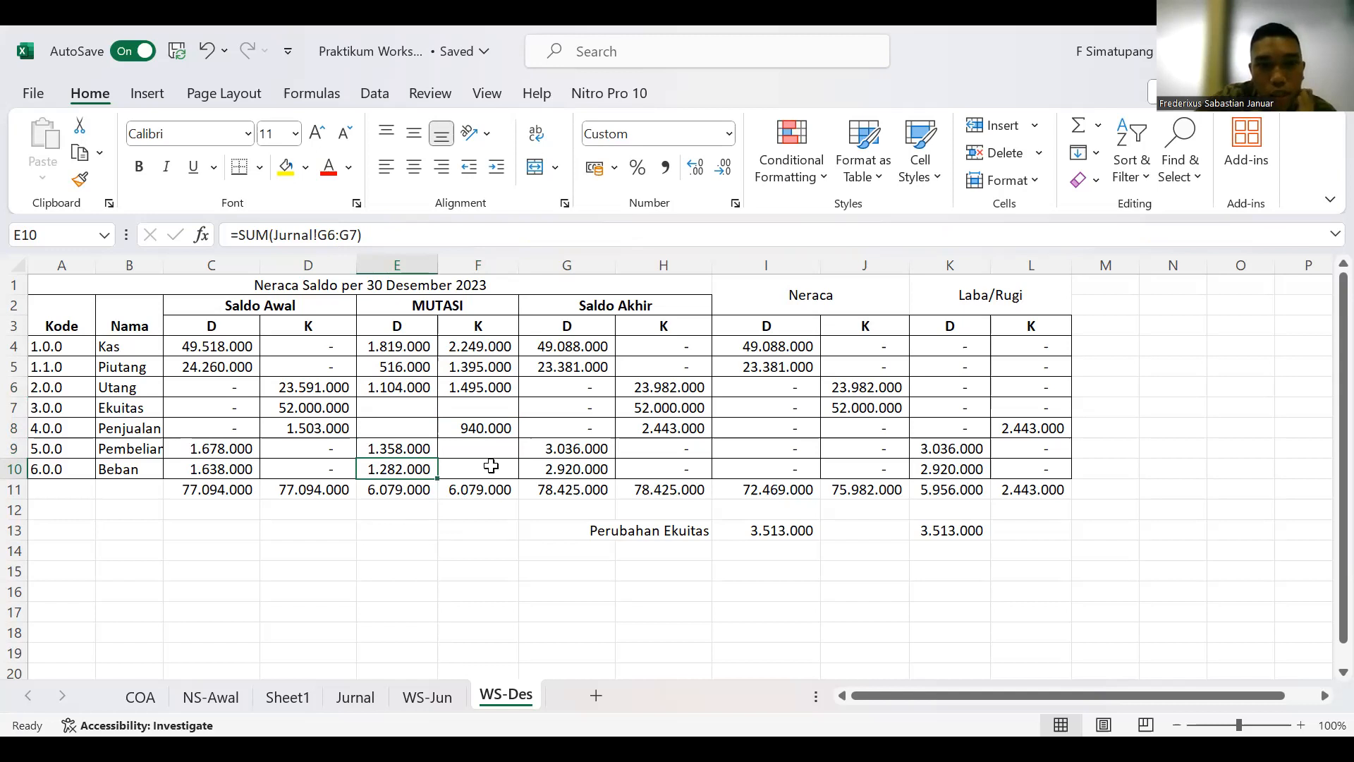
# Step: Examine the cells and logical test of the IF formula behind Kas's Saldo Akhir debit in G4, keeping it as is
pyautogui.click(576, 340)
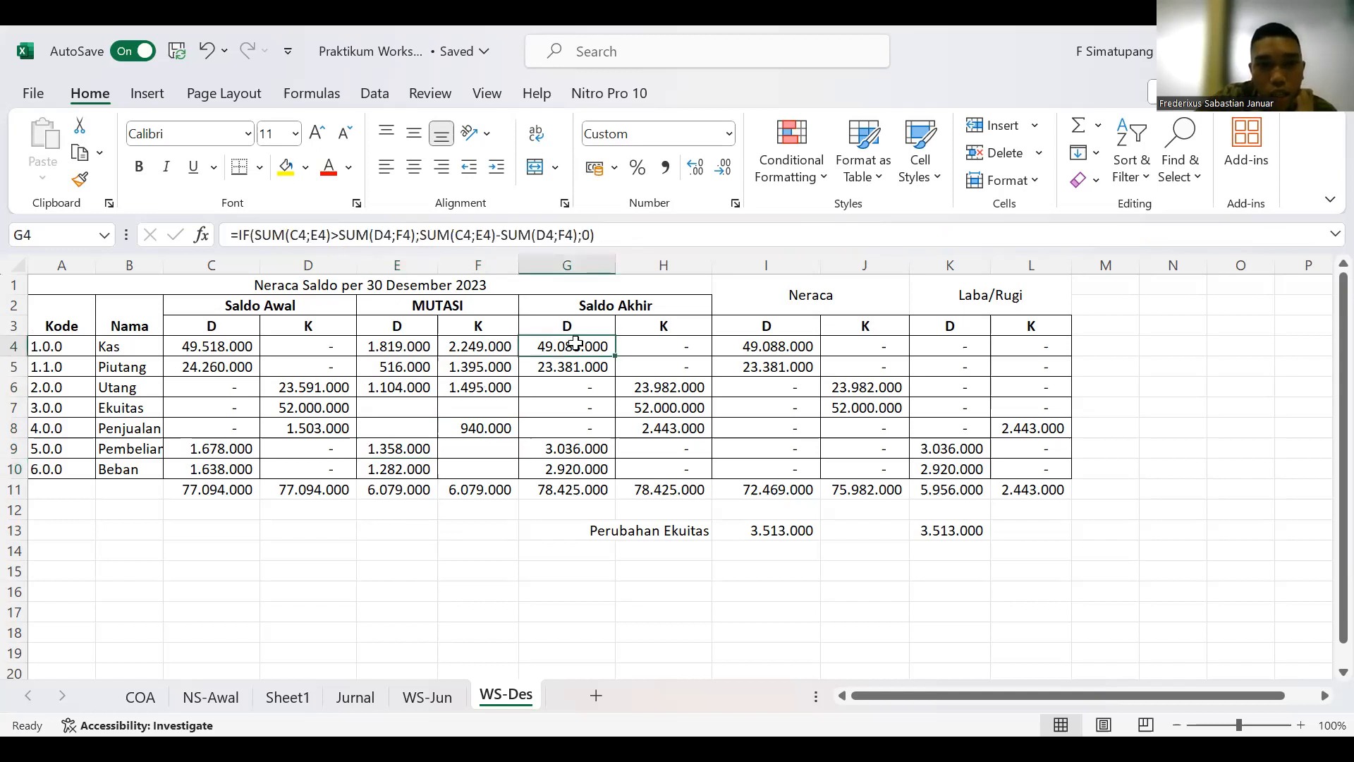
pyautogui.click(620, 228)
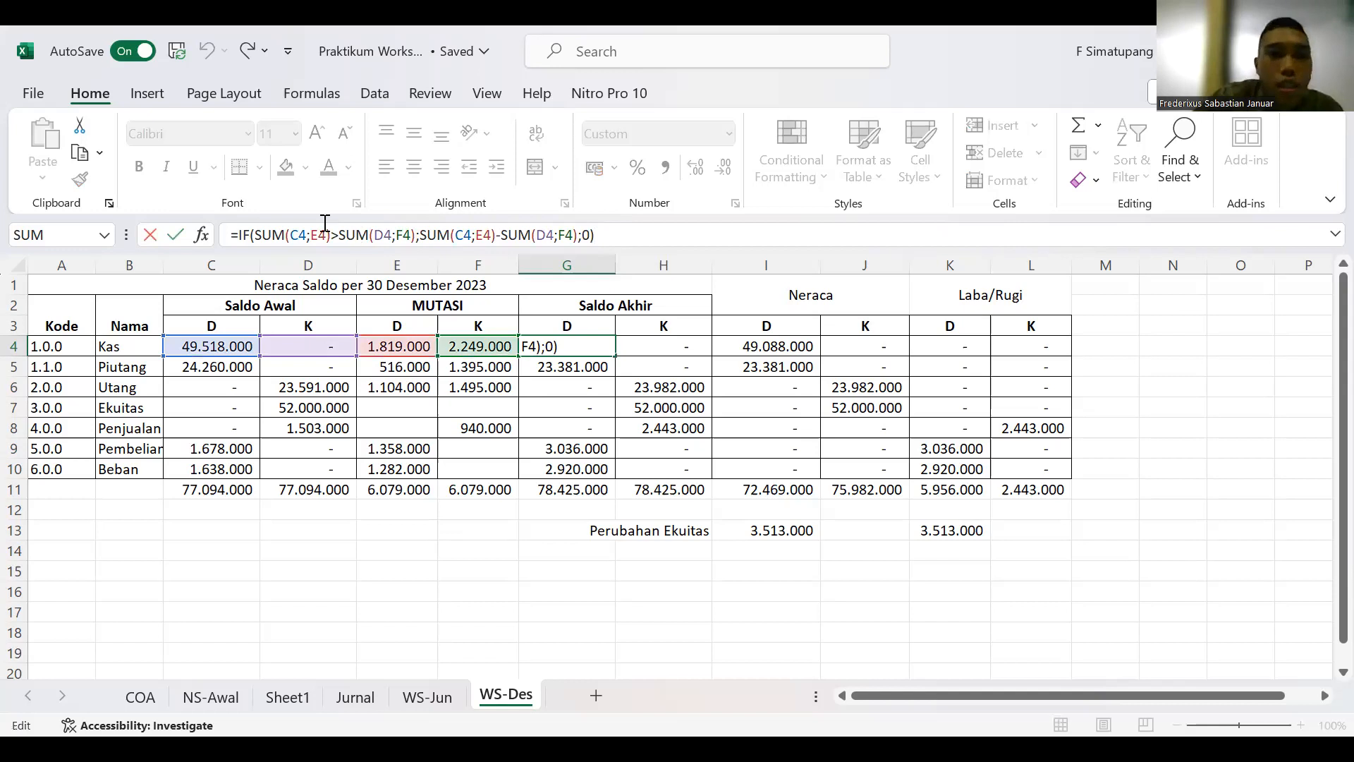
pyautogui.click(271, 234)
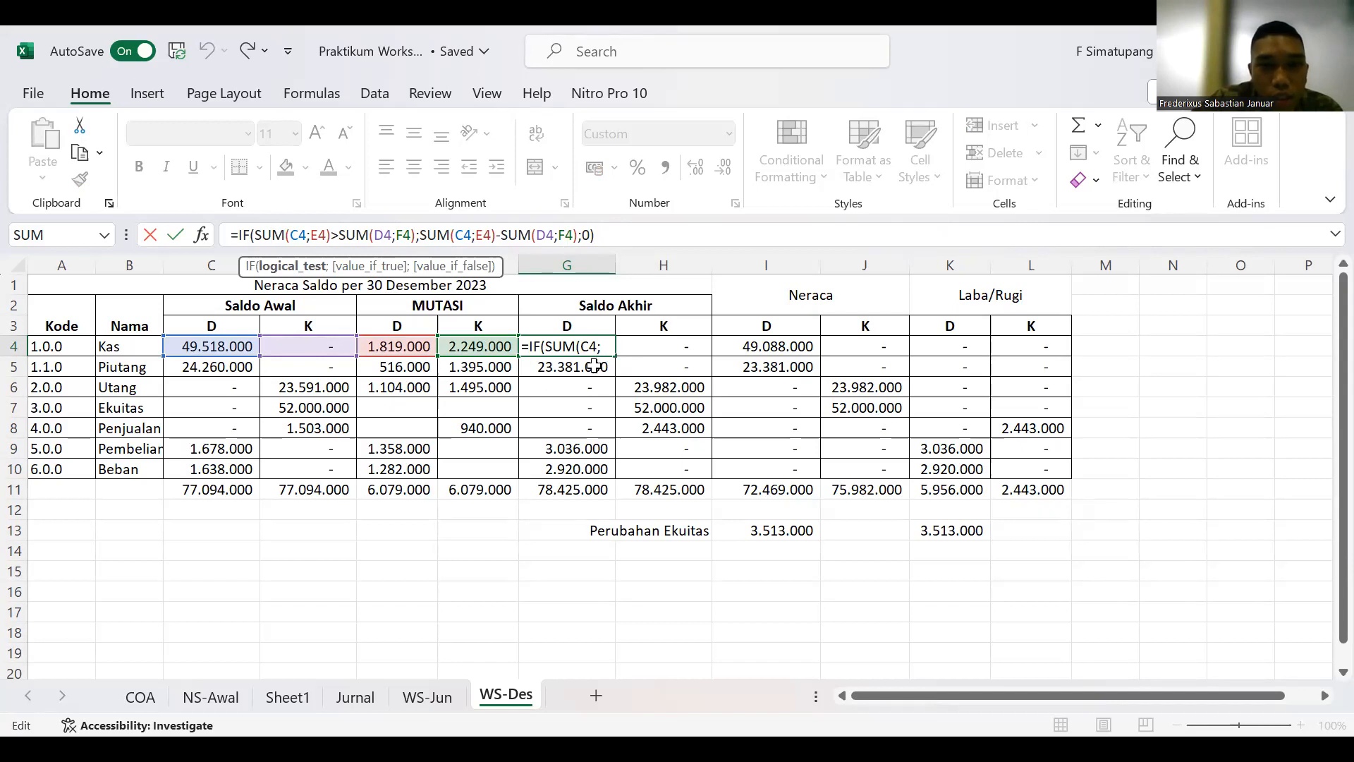
pyautogui.press('Return')
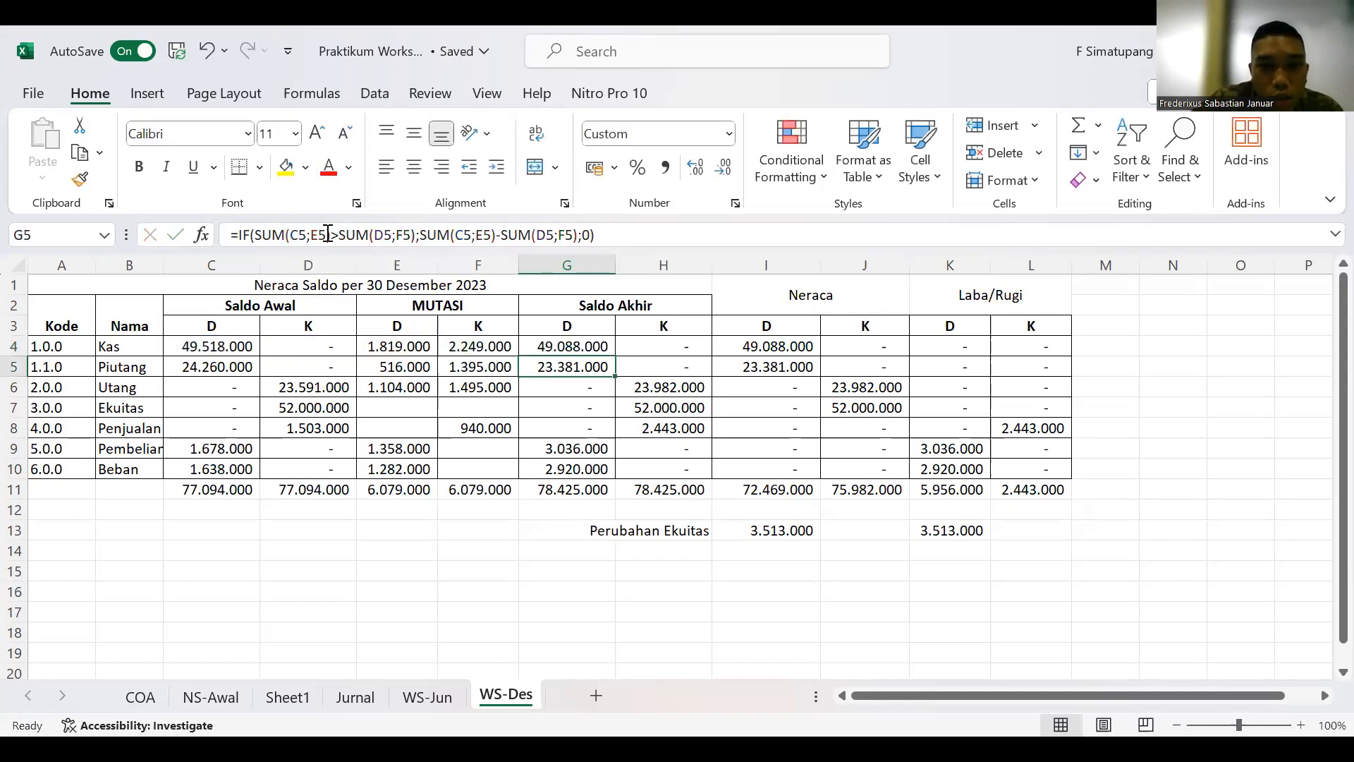
# Step: Examine the IF formula behind Kas's Saldo Akhir credit in H4 and the cells it refers to, without changing it
pyautogui.click(294, 234)
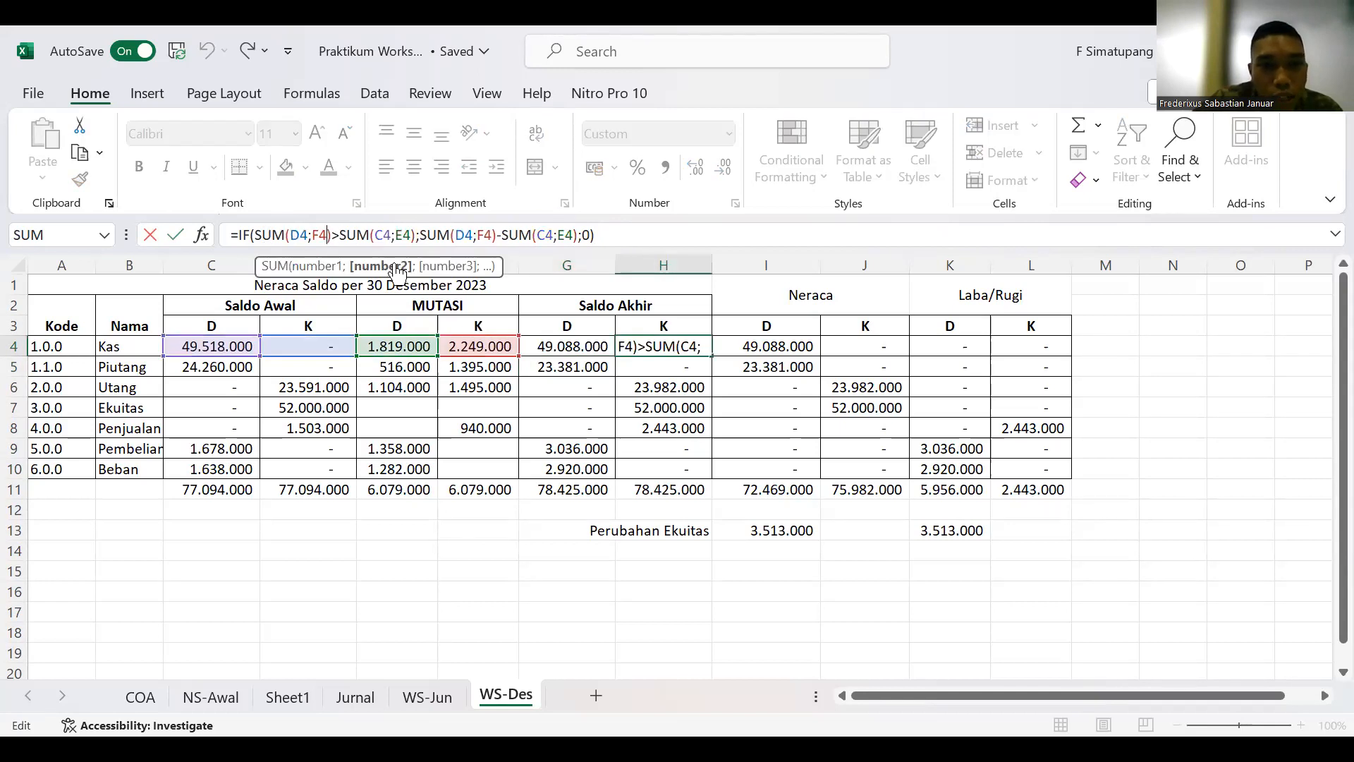
pyautogui.click(455, 248)
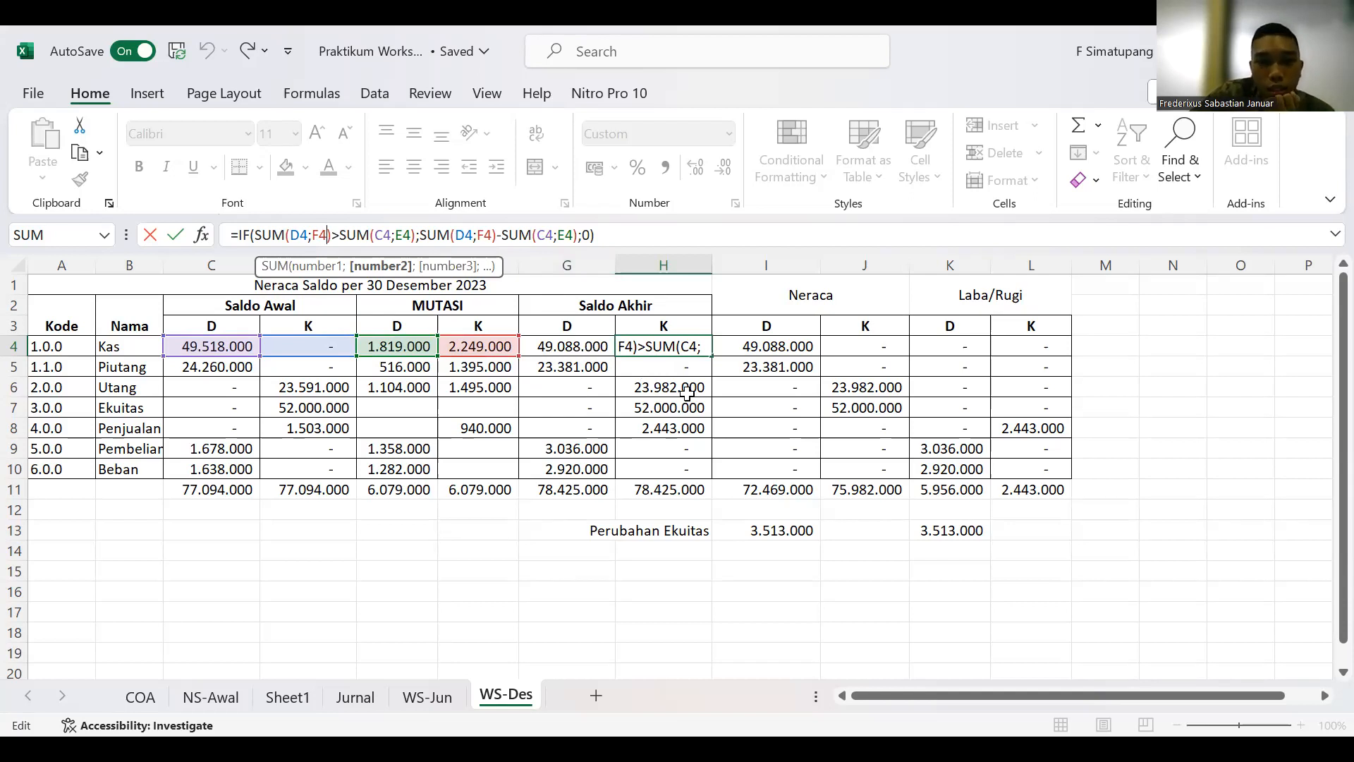
pyautogui.press('Return')
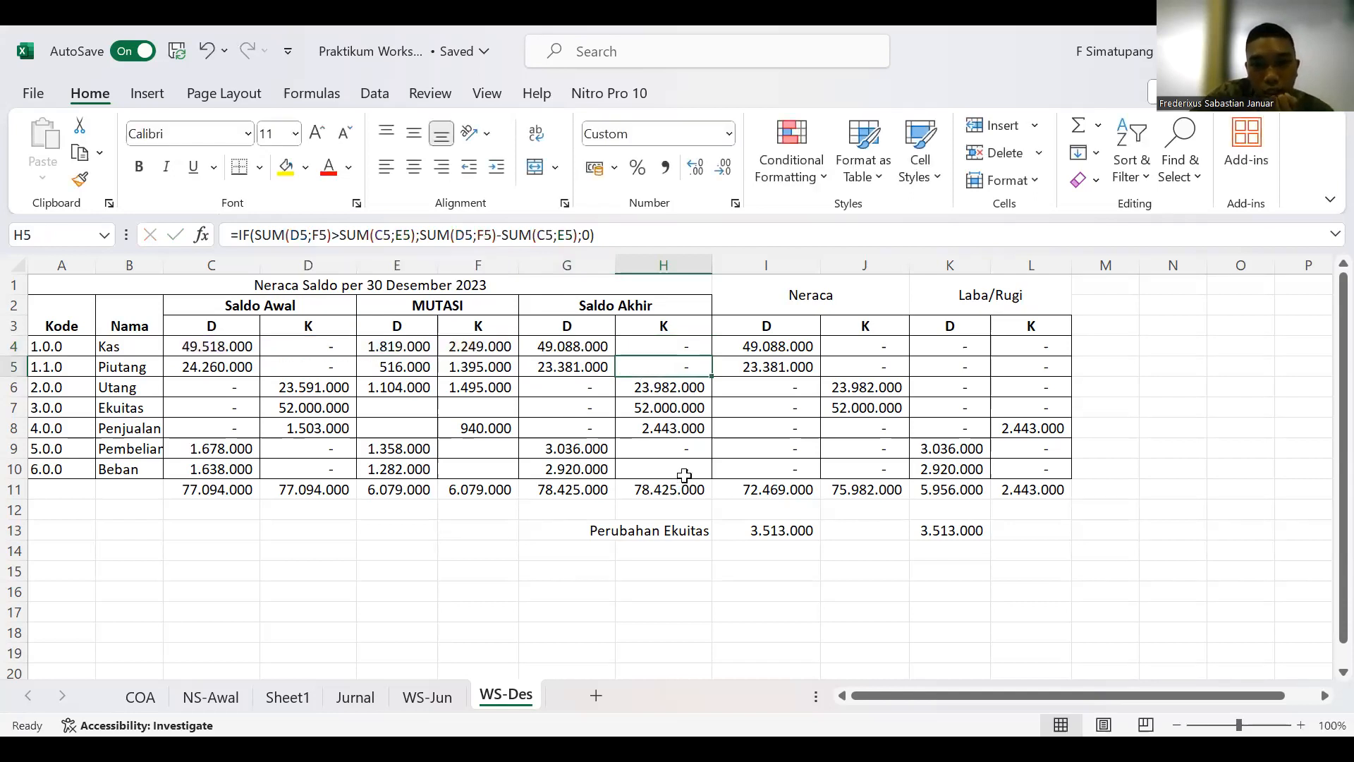
# Step: Inspect Kas's Neraca debit formula in I4 and compare it with the Saldo Akhir cells G4 and H4 it refers to
pyautogui.click(752, 345)
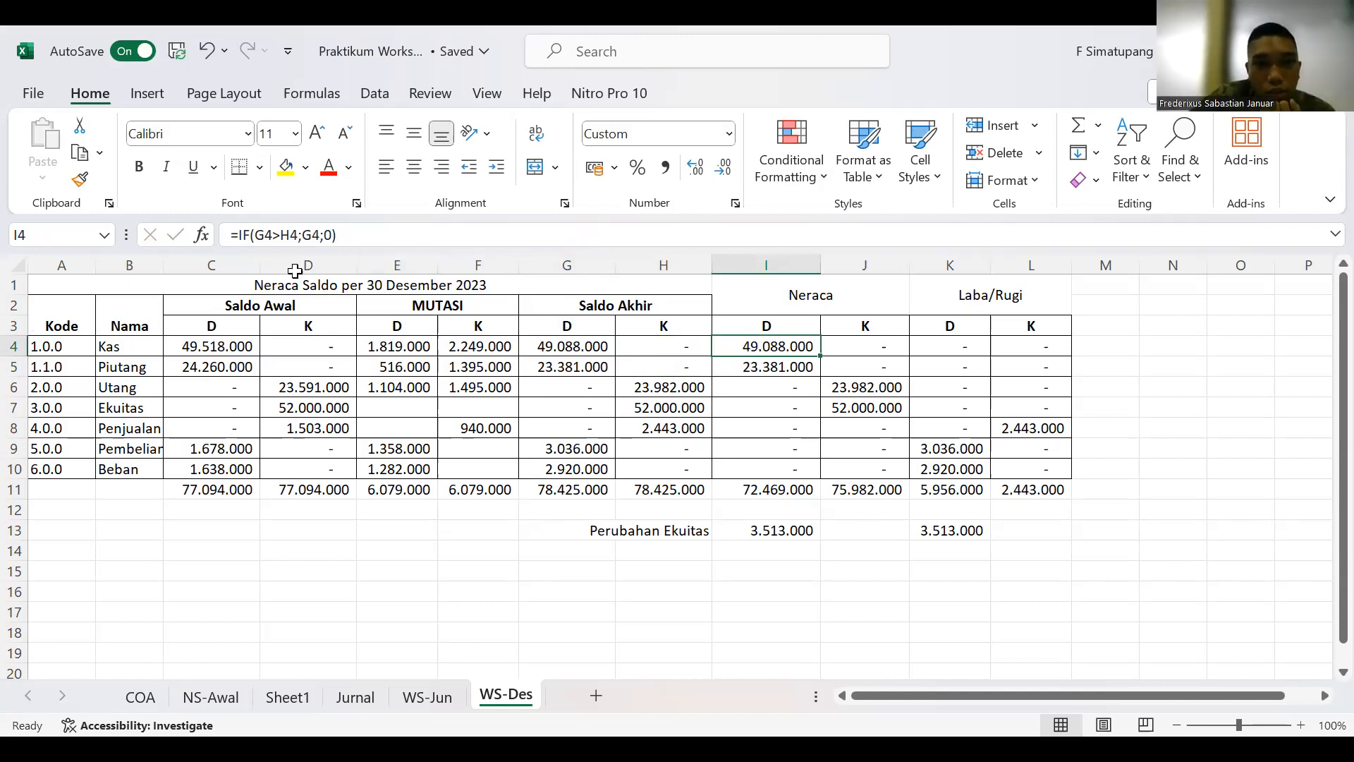
pyautogui.click(561, 346)
pyautogui.press('Right')
pyautogui.press('Right')
pyautogui.press('Left')
pyautogui.press('Left')
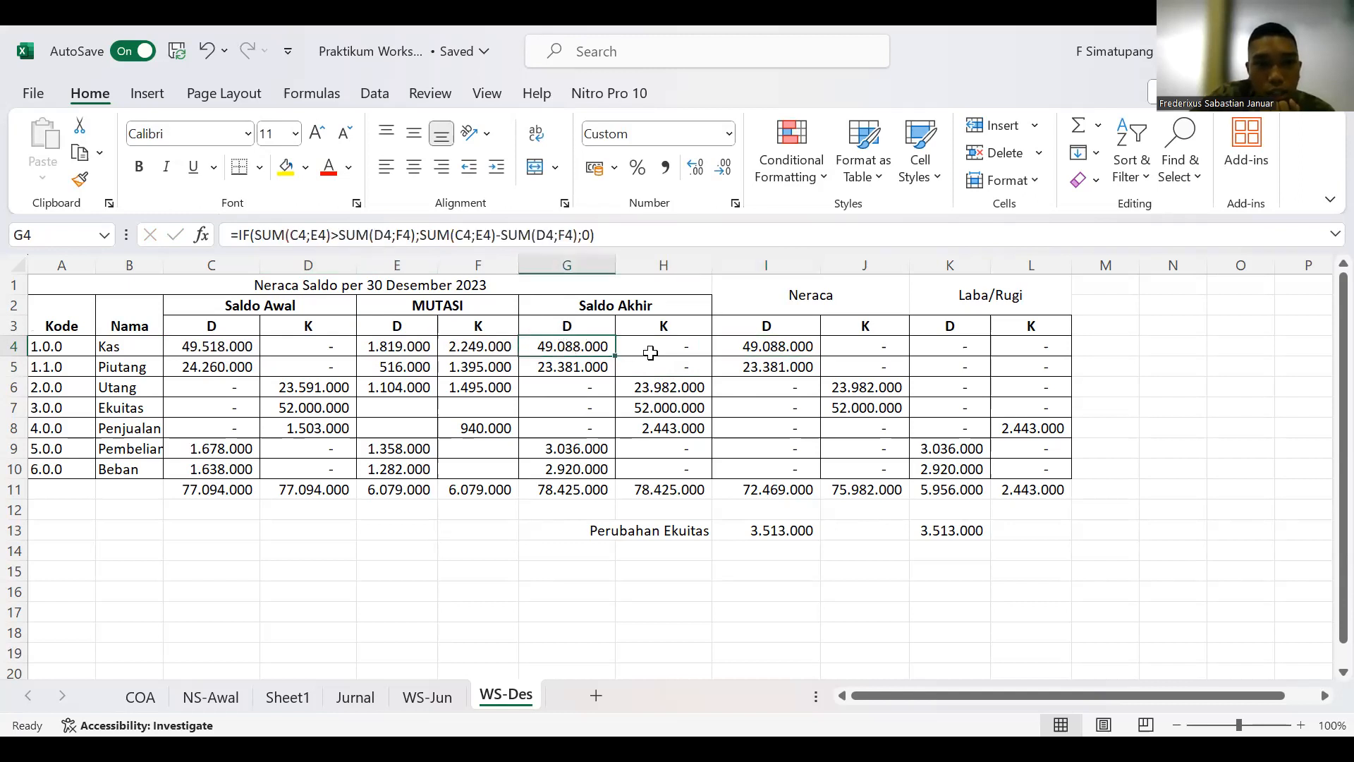
pyautogui.click(637, 343)
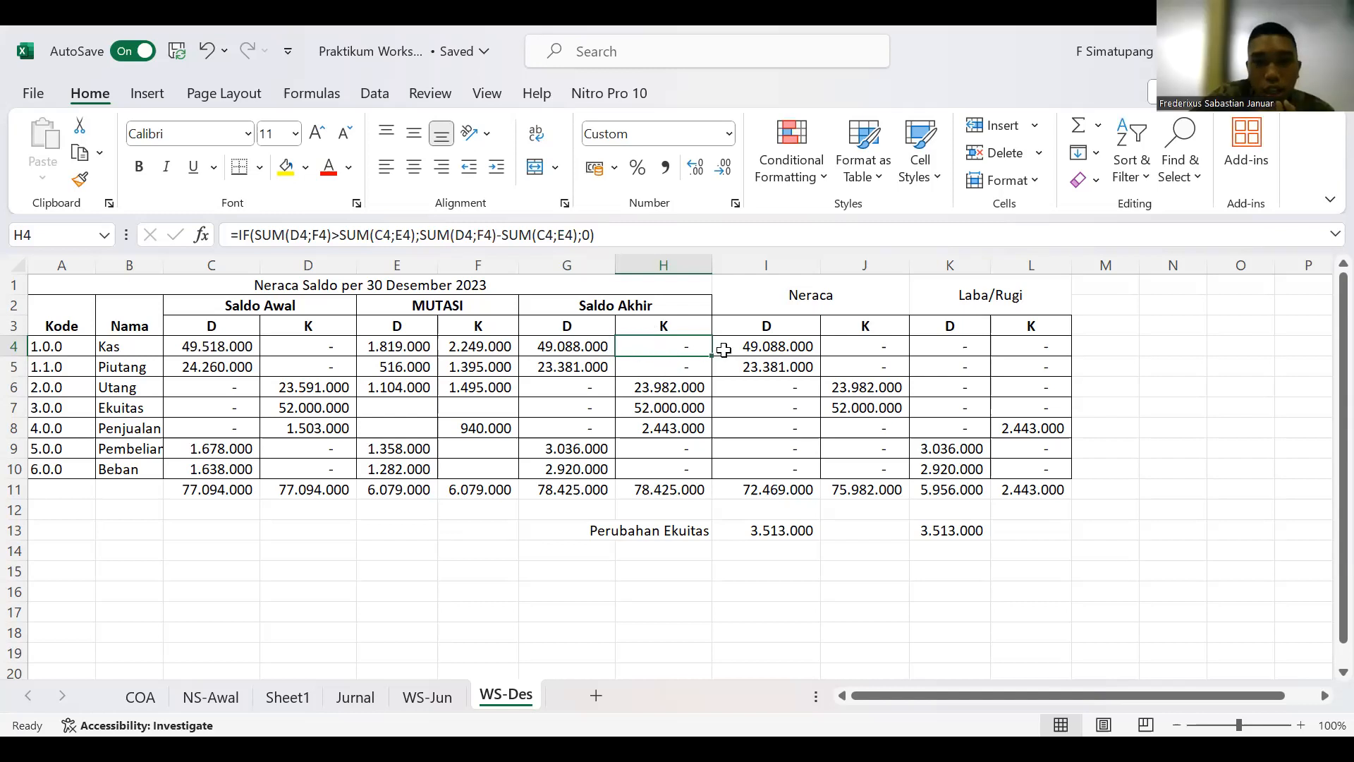
pyautogui.press('Right')
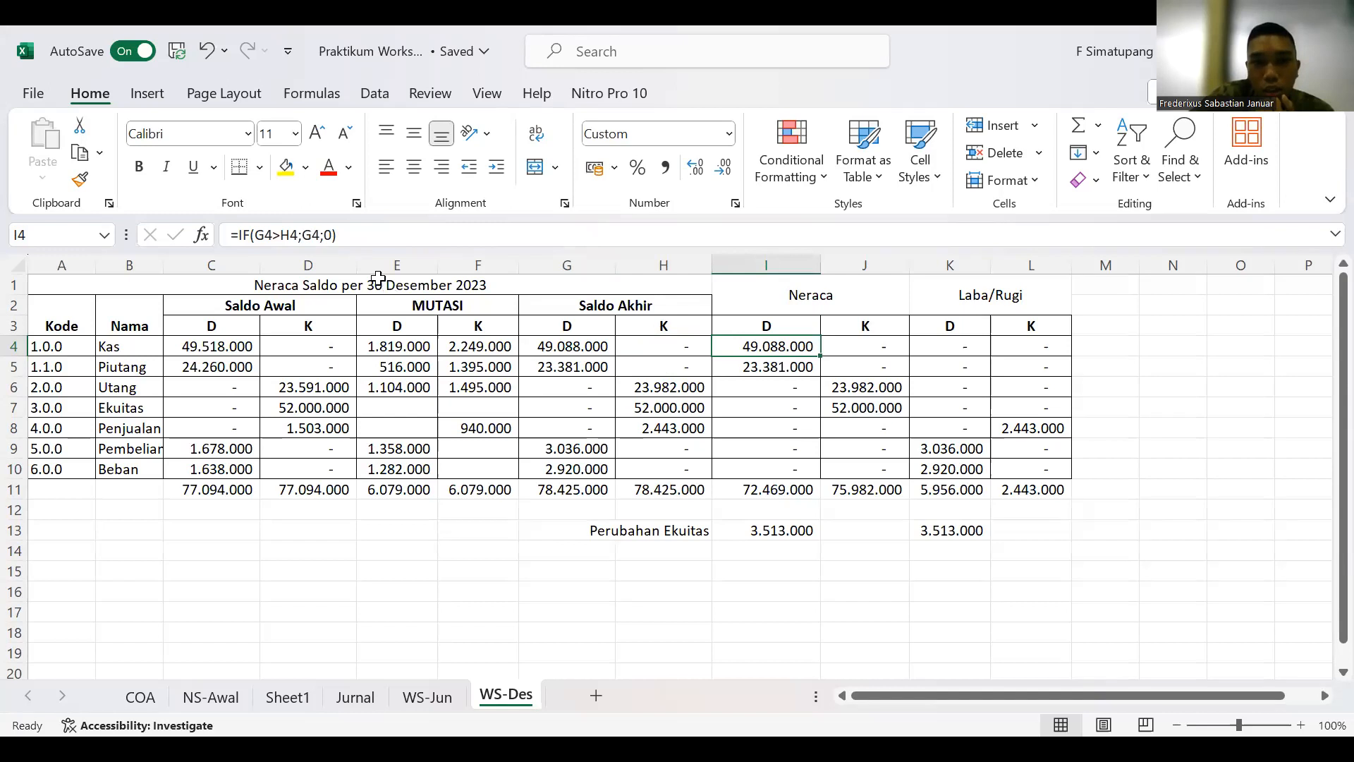
pyautogui.click(397, 235)
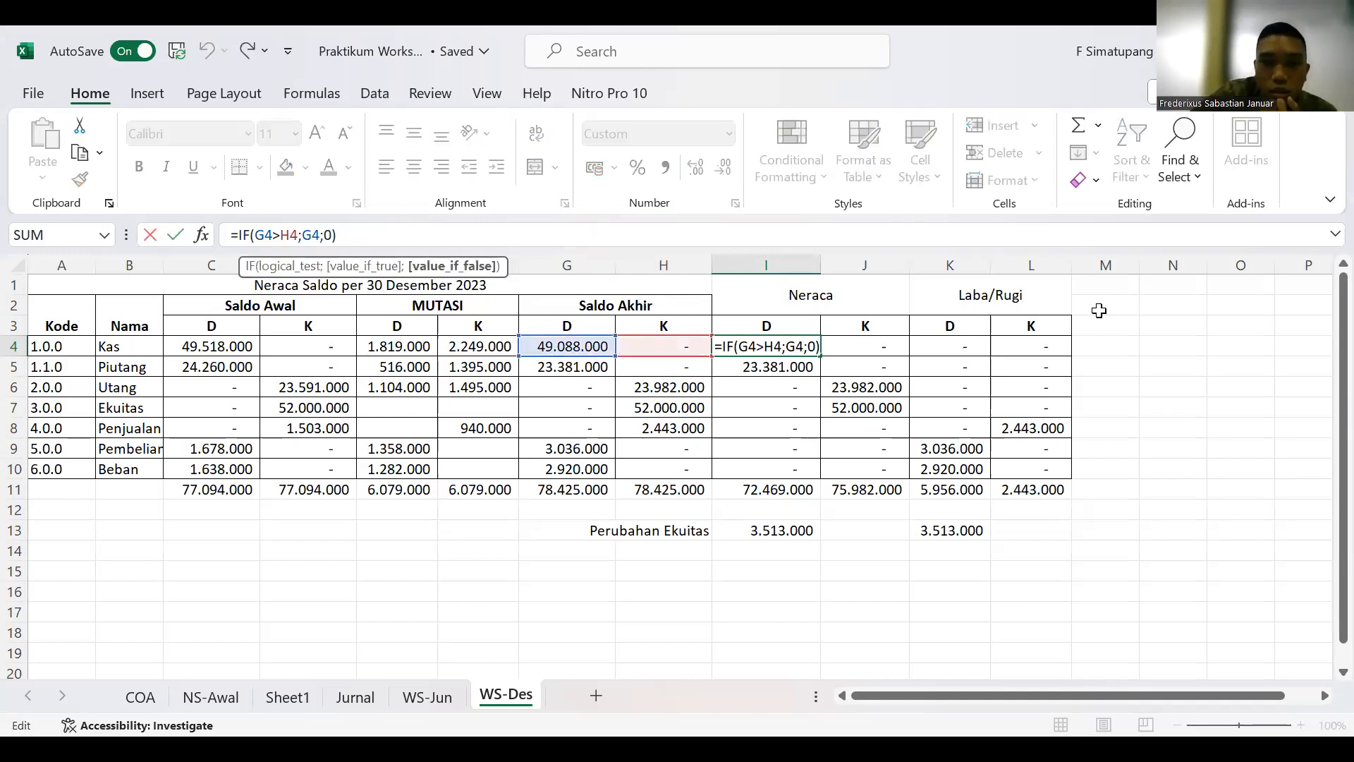
# Step: Inspect the IF formulas in the Neraca credit column for Kas, Piutang and Utang in J4:J6
pyautogui.click(855, 345)
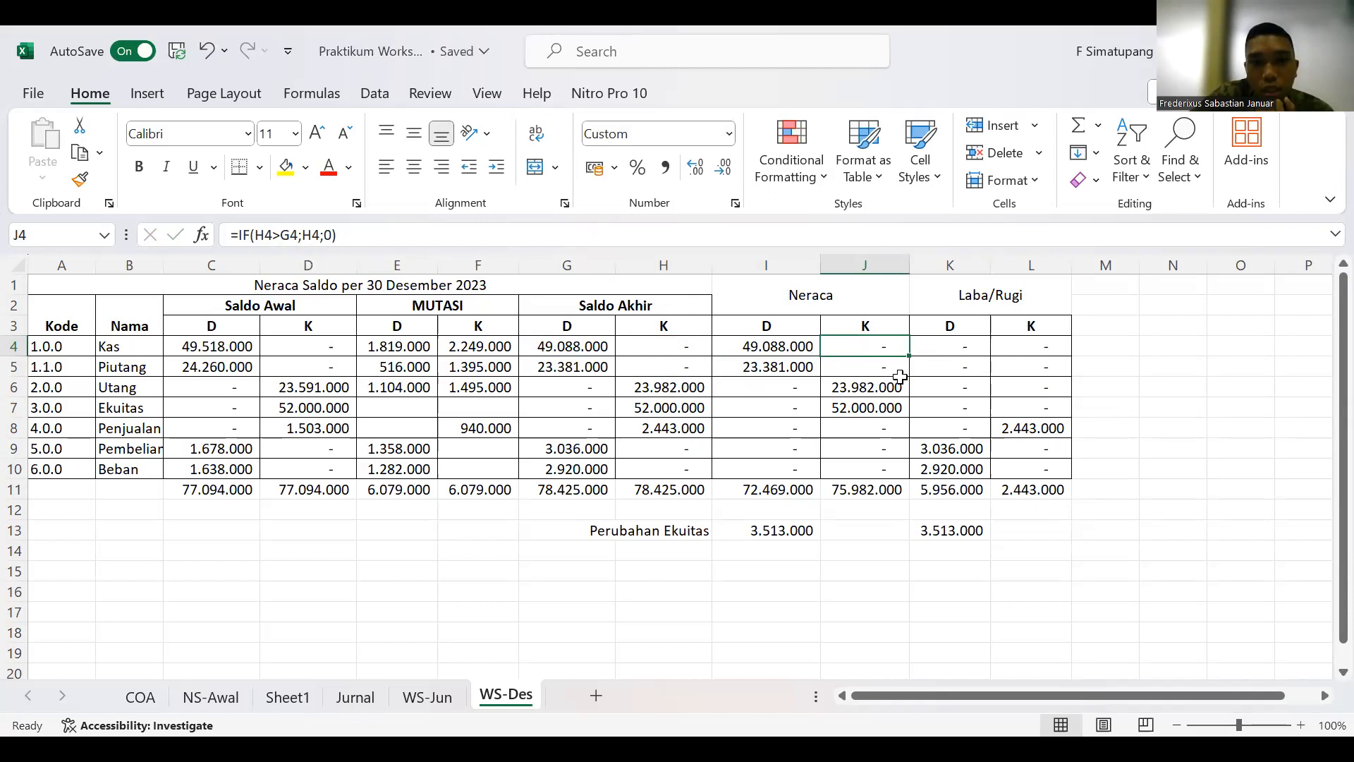
pyautogui.press('Down')
pyautogui.press('Down')
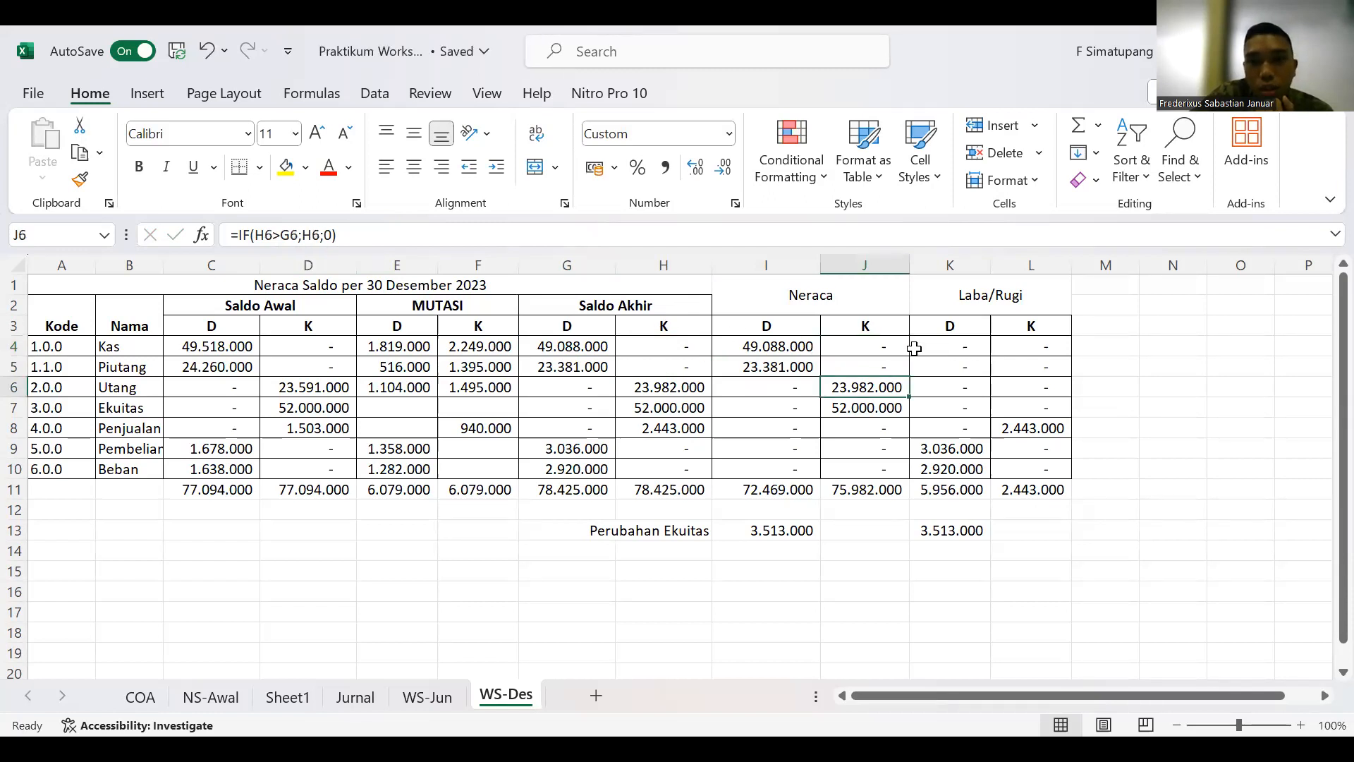
# Step: Inspect the Laba/Rugi entries for Kas in K4 and Penjualan in K8 and L8, examining the IF formula in L8 without changing it
pyautogui.click(914, 348)
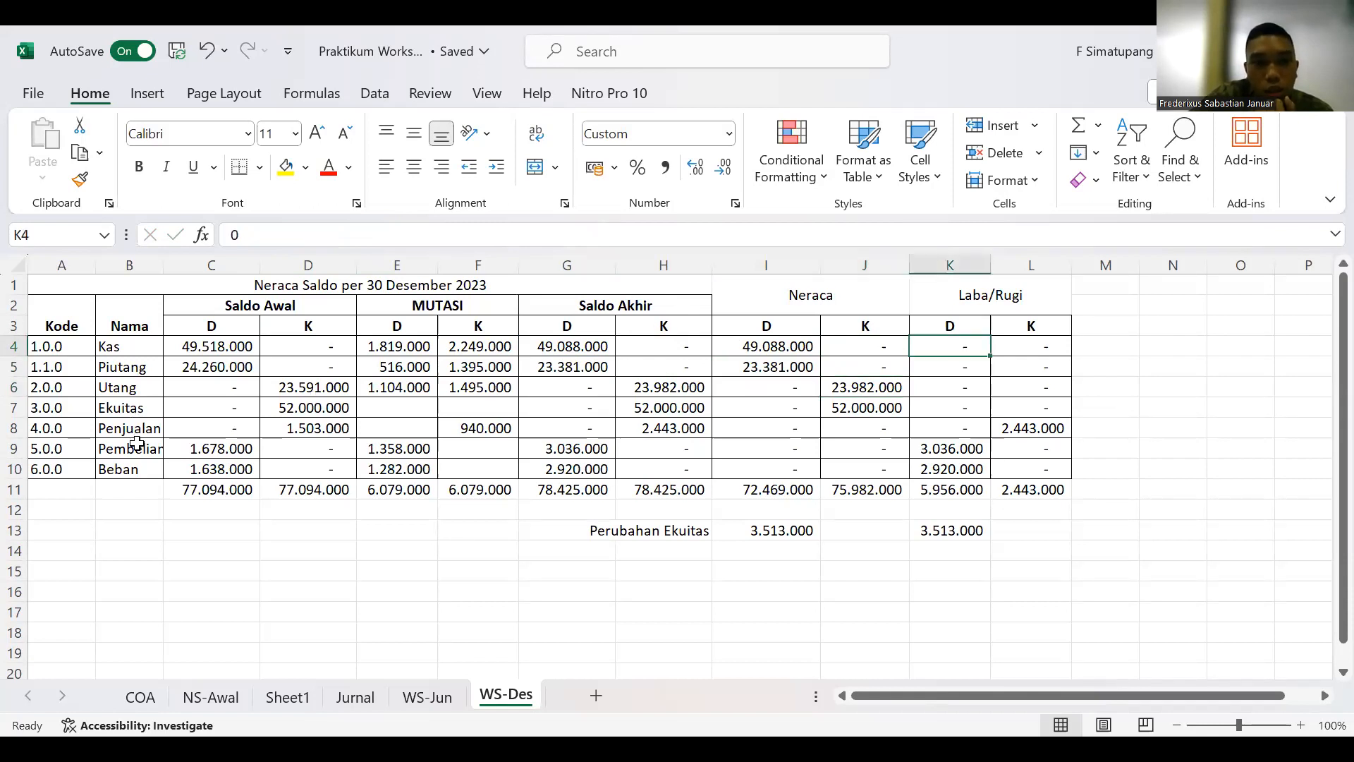
pyautogui.click(956, 429)
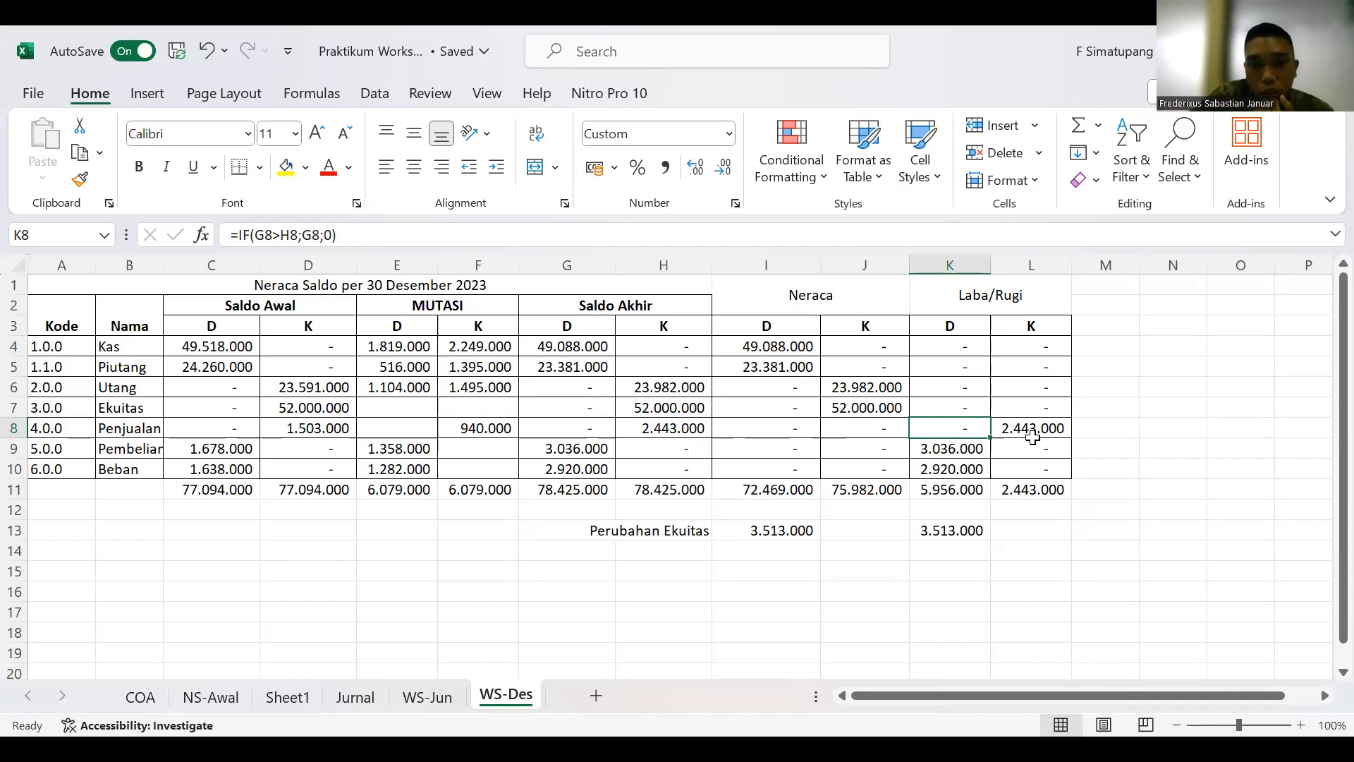
pyautogui.press('Right')
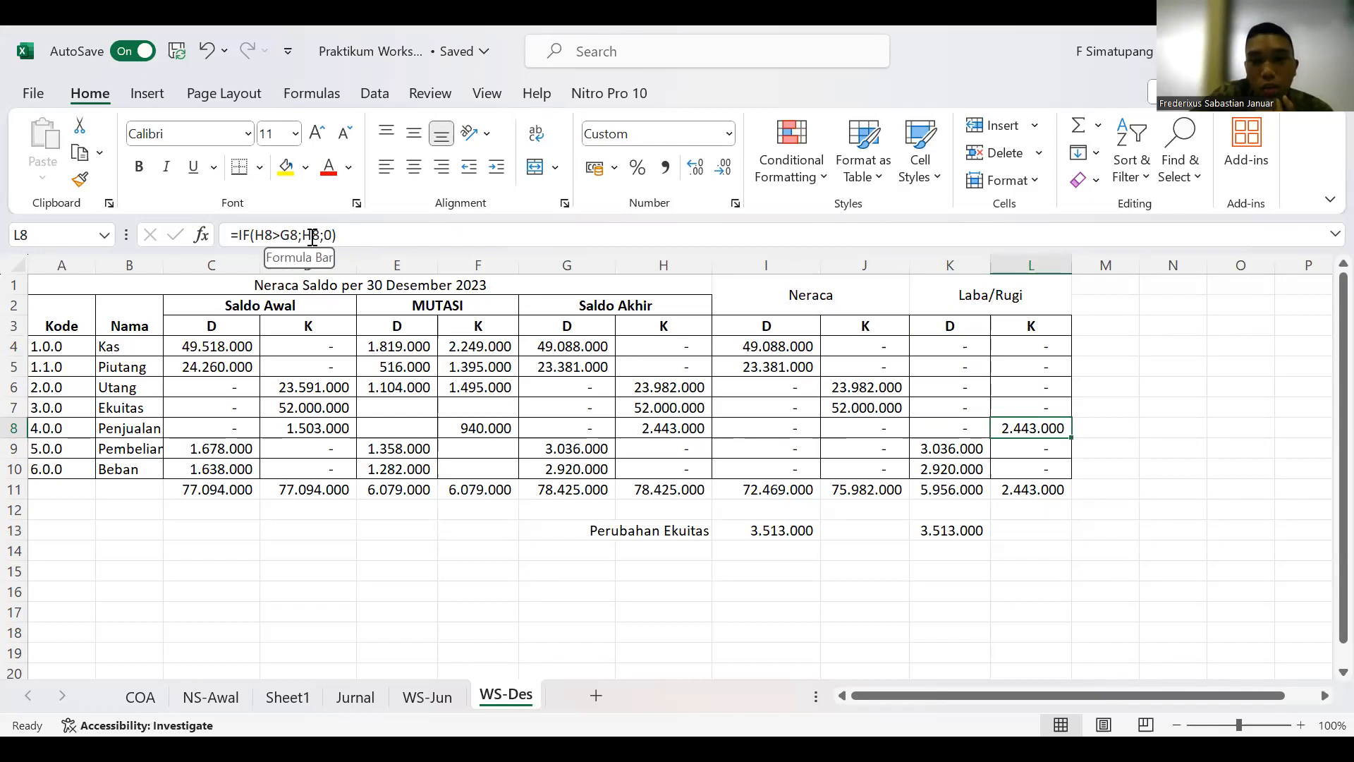
pyautogui.click(475, 229)
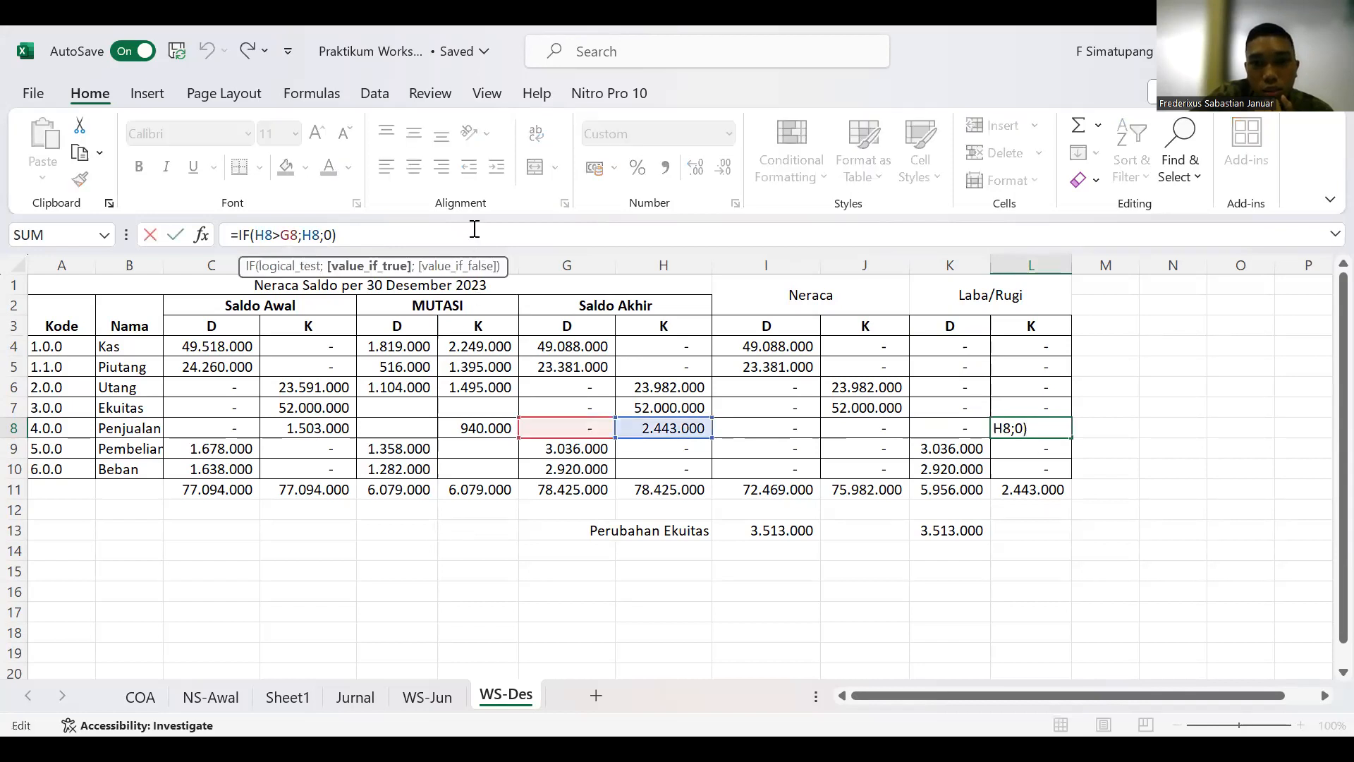
pyautogui.click(475, 228)
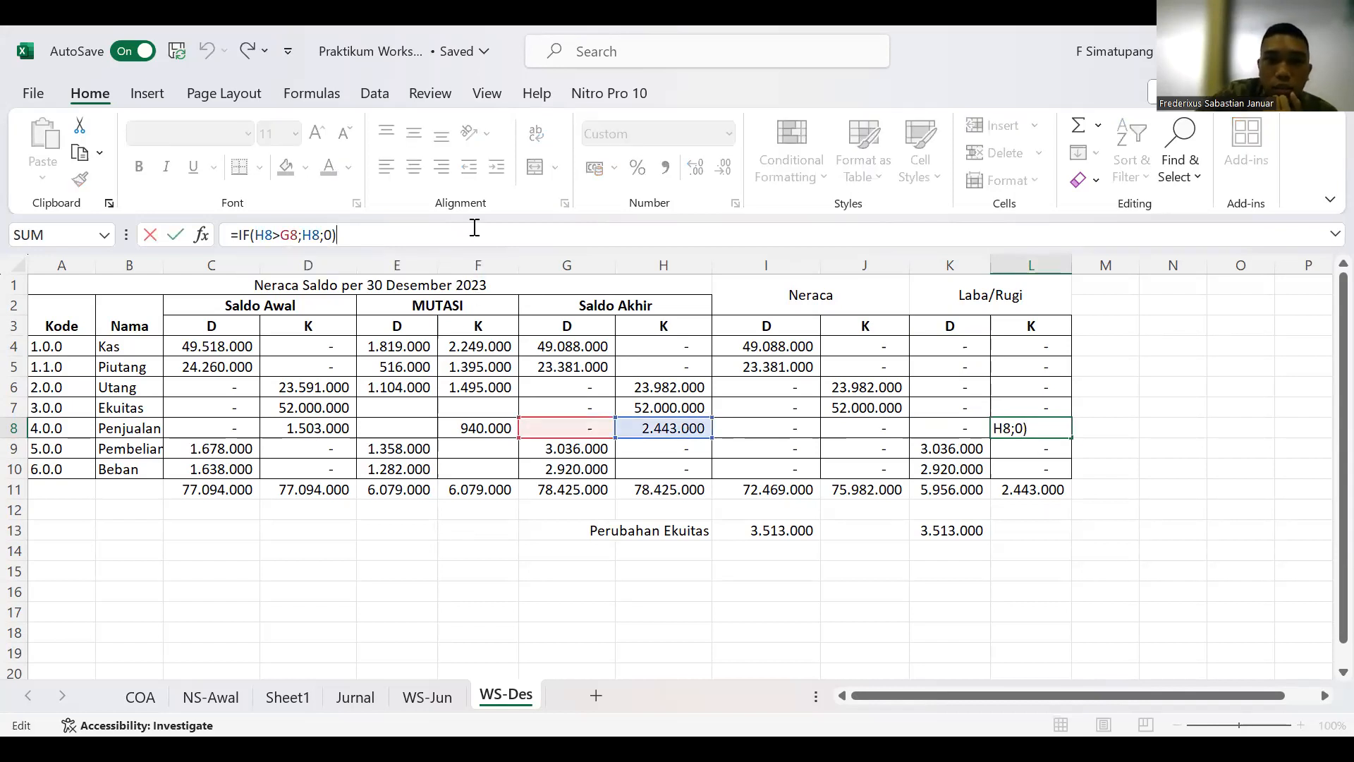
pyautogui.press('Return')
pyautogui.press('Down')
pyautogui.press('Down')
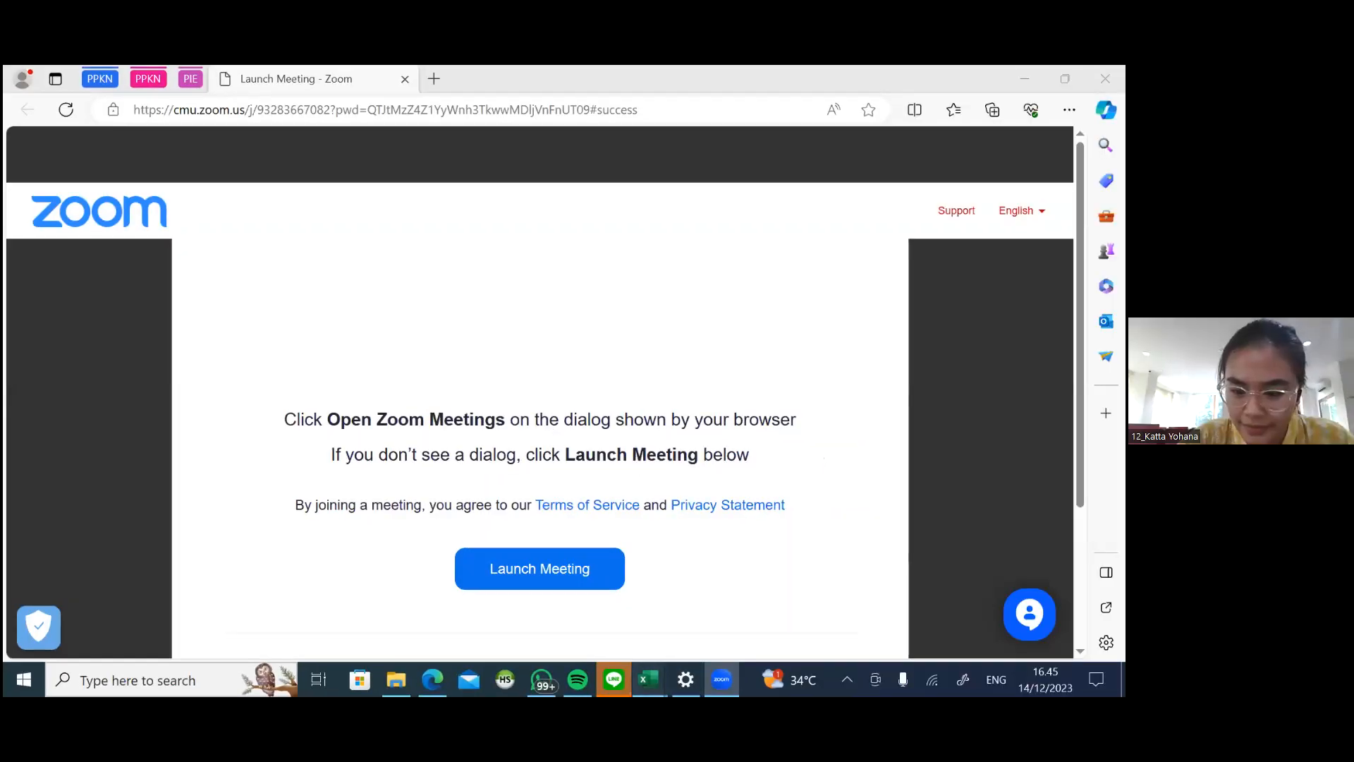
# Step: Switch to the Praktikum Worksheet[1] workbook and review its WS-Jun sheet, ending back on the WS-Des sheet
pyautogui.click(648, 680)
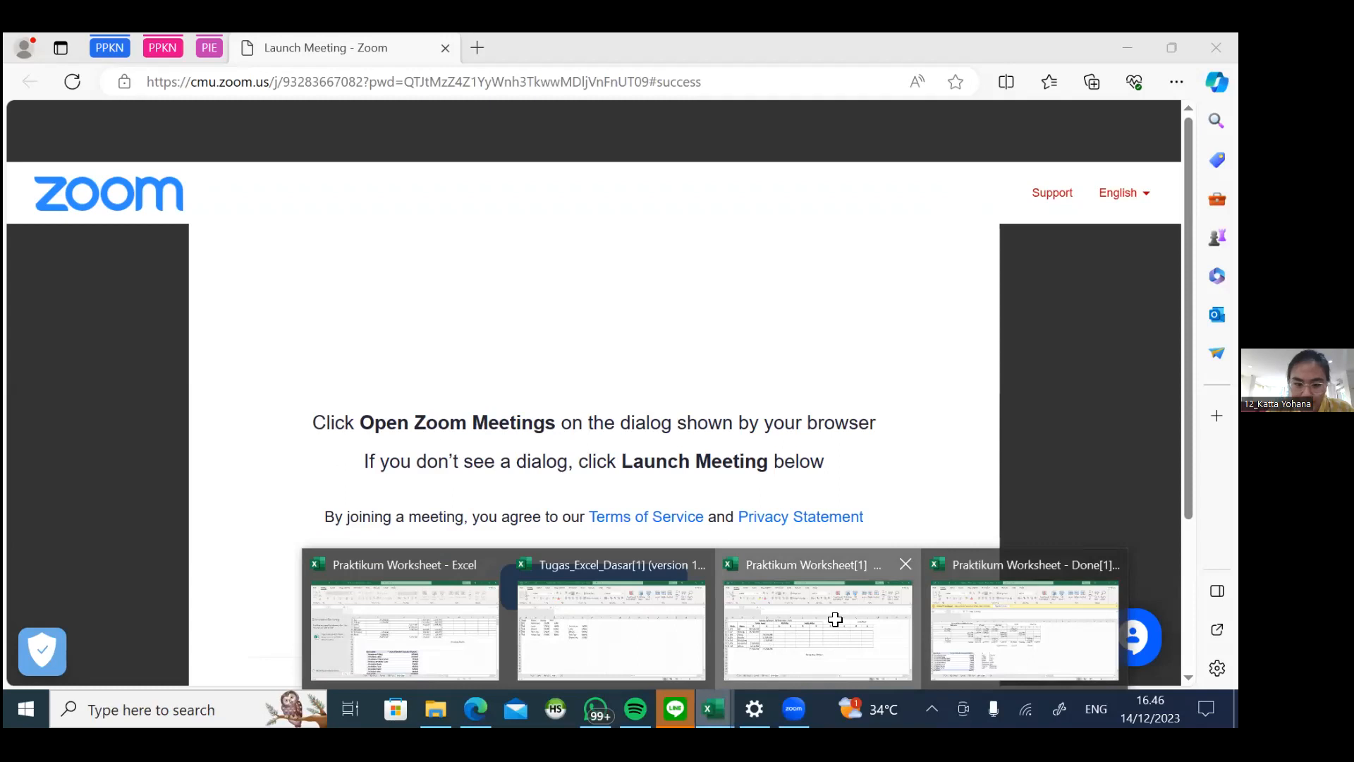
pyautogui.click(835, 618)
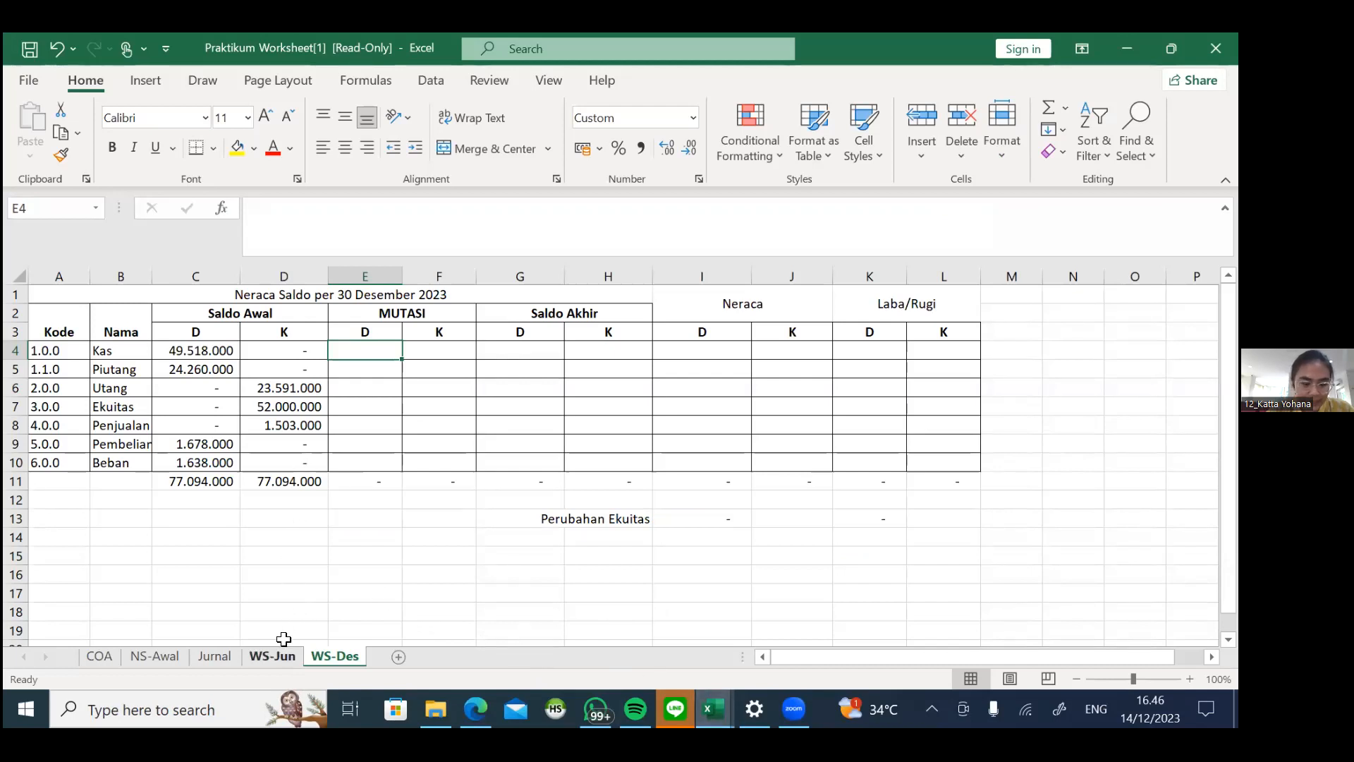
pyautogui.moveTo(713, 708)
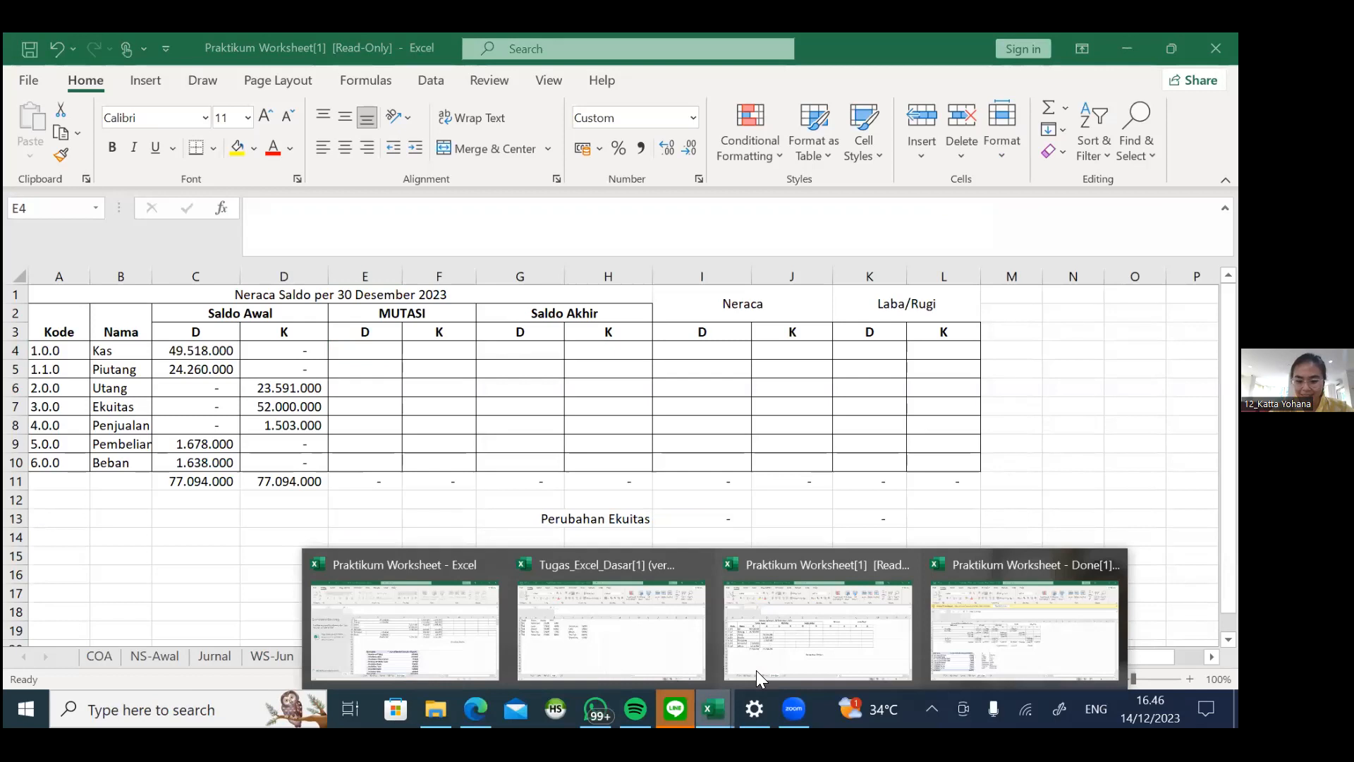
pyautogui.click(851, 630)
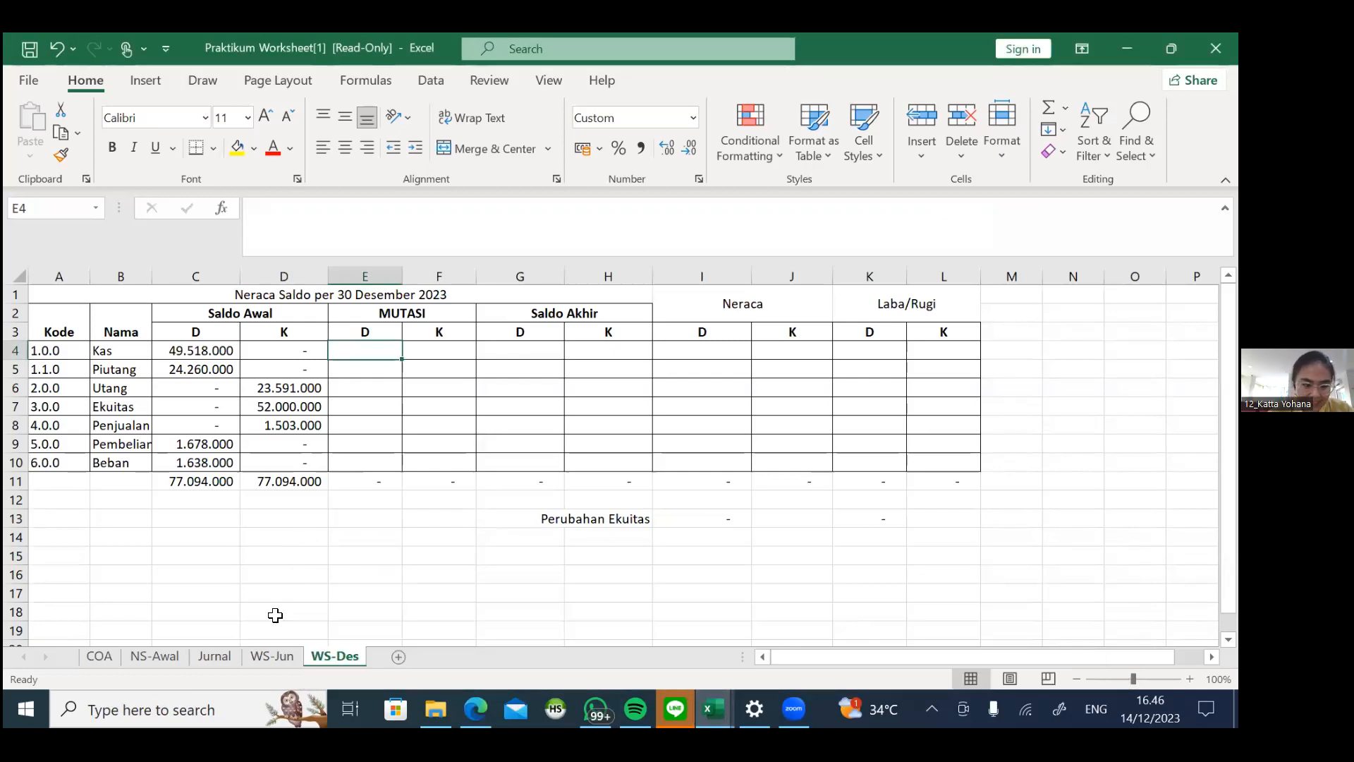
pyautogui.click(276, 658)
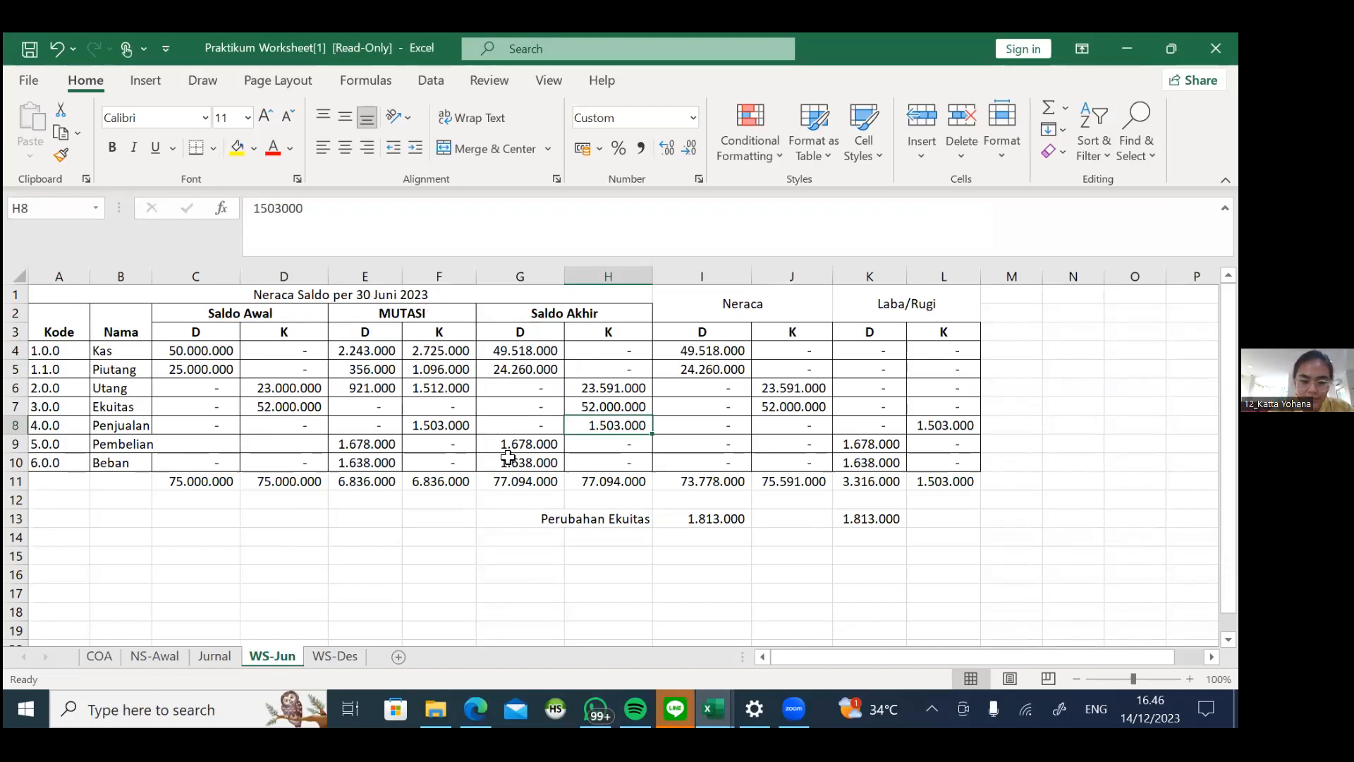
pyautogui.click(336, 657)
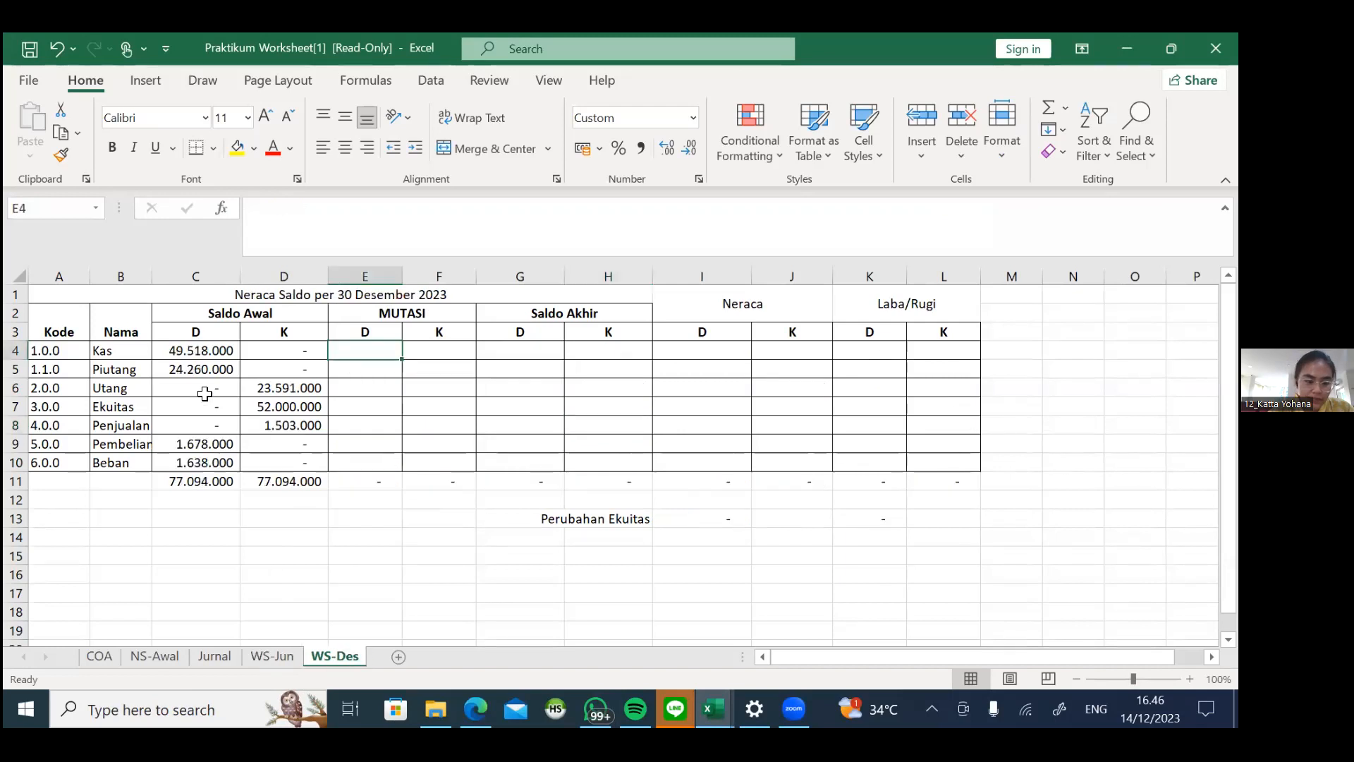
# Step: Re-enter Kas's Saldo Awal debit formula in C4 of WS-Des as a reference to Kas's June Saldo Akhir debit, ='WS-Jun'!G4
pyautogui.doubleClick(226, 351)
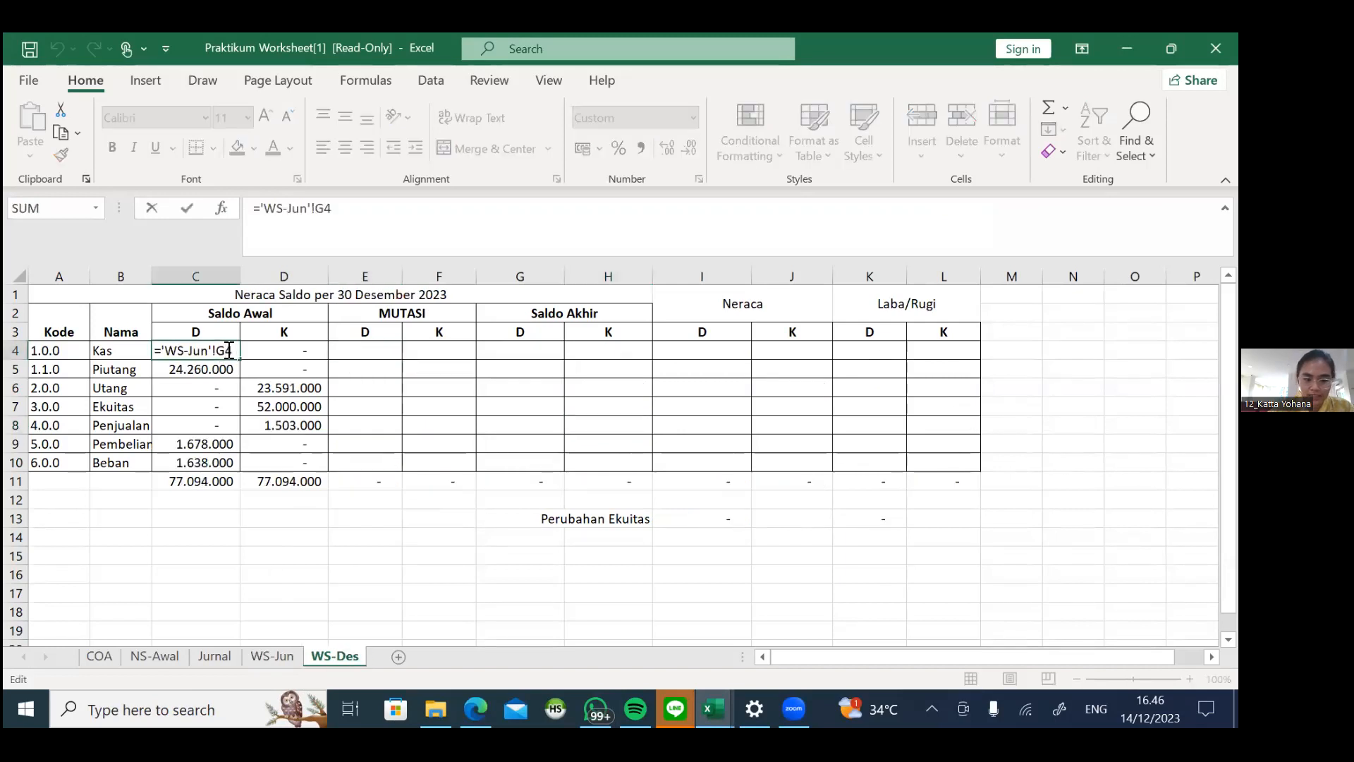
pyautogui.press('BackSpace')
pyautogui.press('BackSpace')
pyautogui.press('BackSpace')
pyautogui.press('BackSpace')
pyautogui.press('BackSpace')
pyautogui.press('BackSpace')
pyautogui.press('BackSpace')
pyautogui.press('BackSpace')
pyautogui.press('BackSpace')
pyautogui.press('BackSpace')
pyautogui.press('BackSpace')
pyautogui.press('BackSpace')
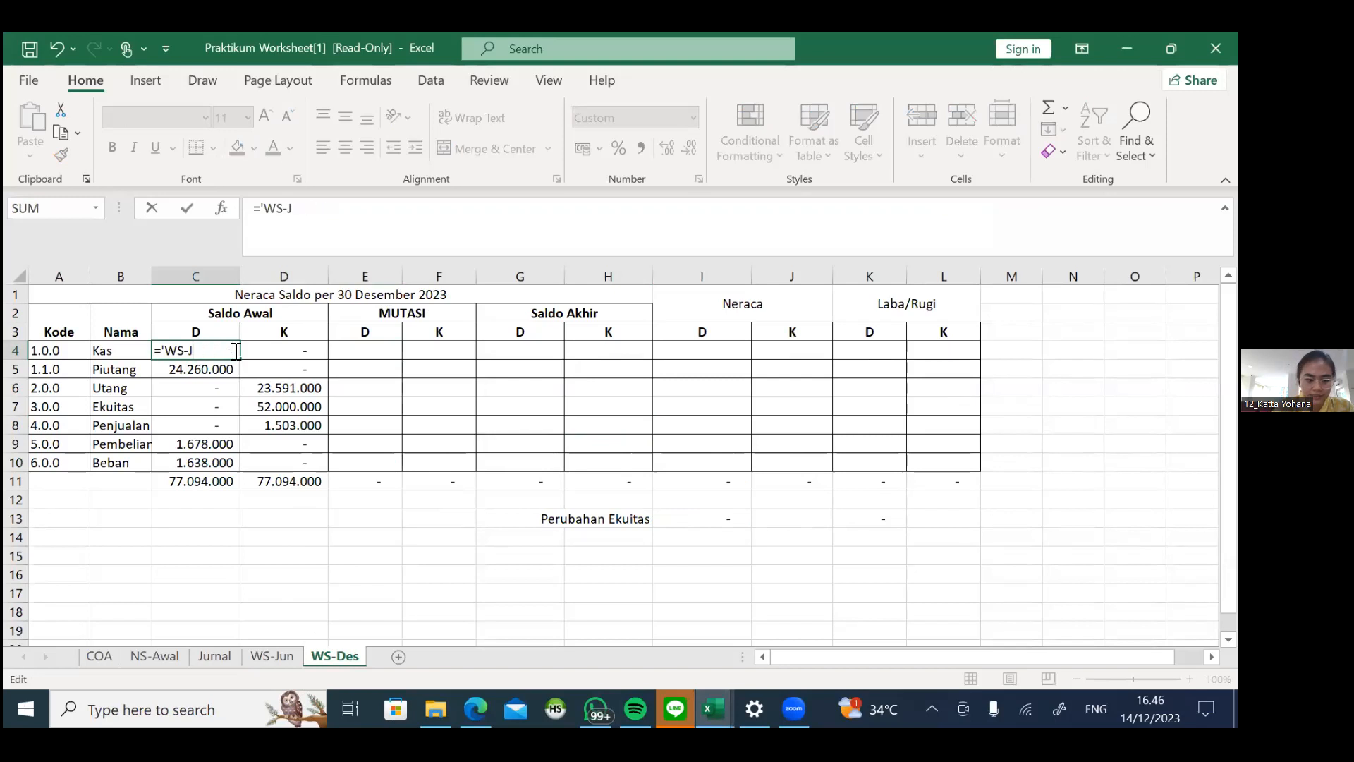
pyautogui.write('=')
pyautogui.click(272, 655)
pyautogui.click(546, 352)
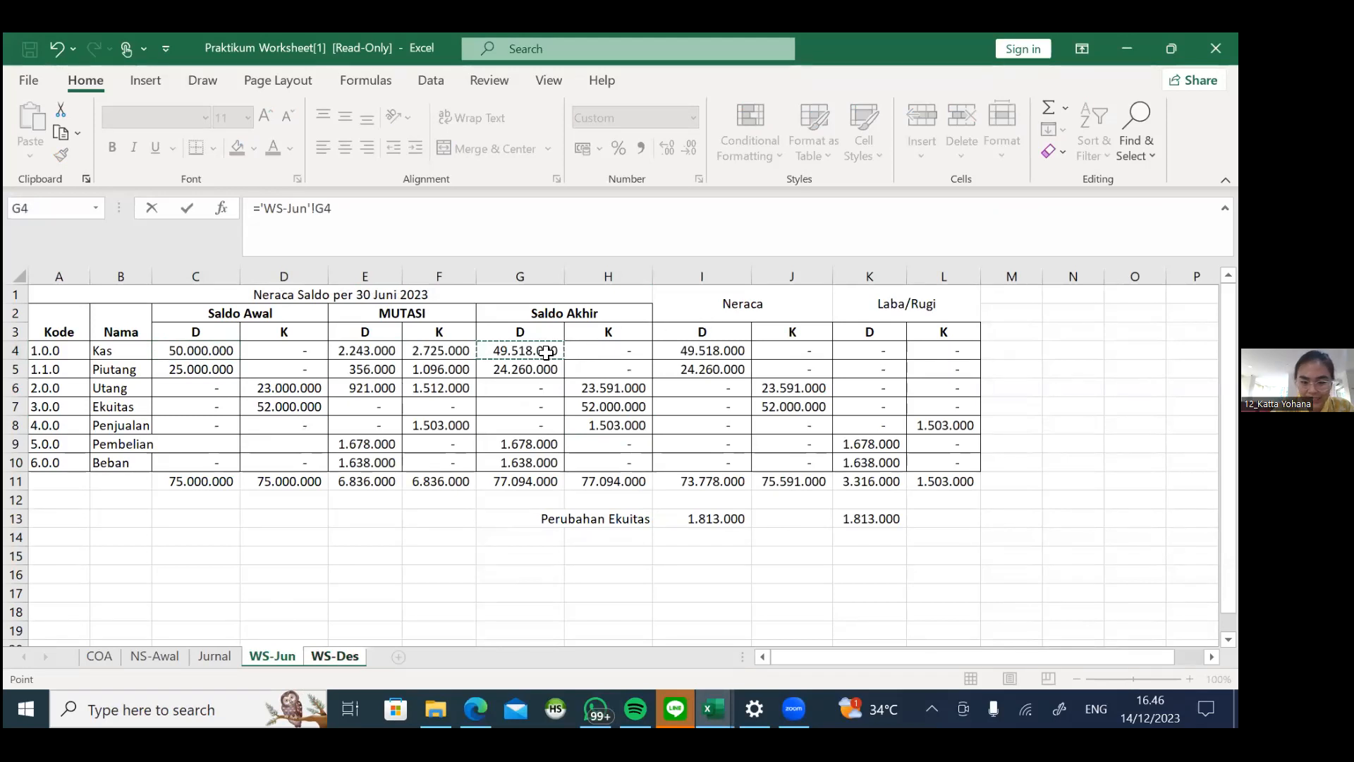
pyautogui.press('Return')
# Step: Fill the Saldo Awal debit formula in C4 and the credit formula in D4 down through row 10
pyautogui.click(232, 352)
pyautogui.moveTo(237, 358); pyautogui.dragTo(238, 468)
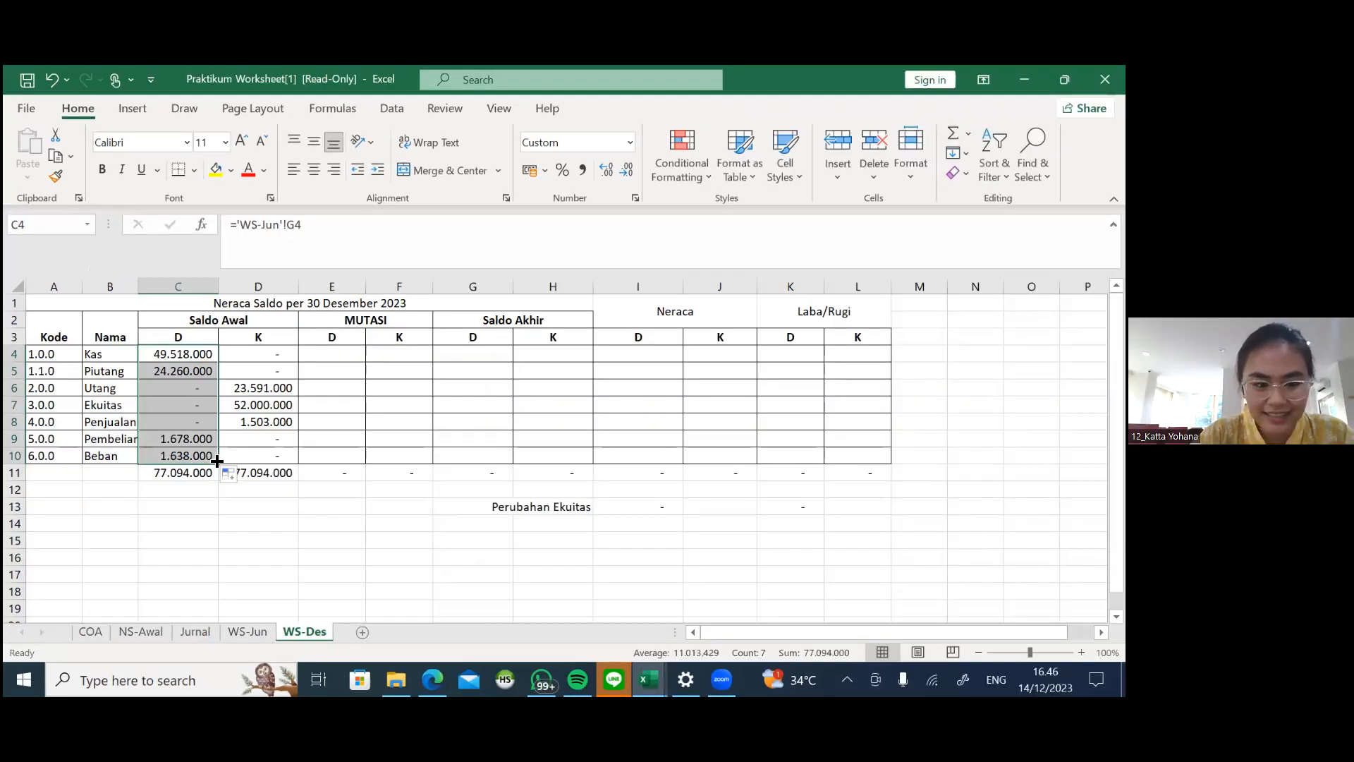
pyautogui.press('Return')
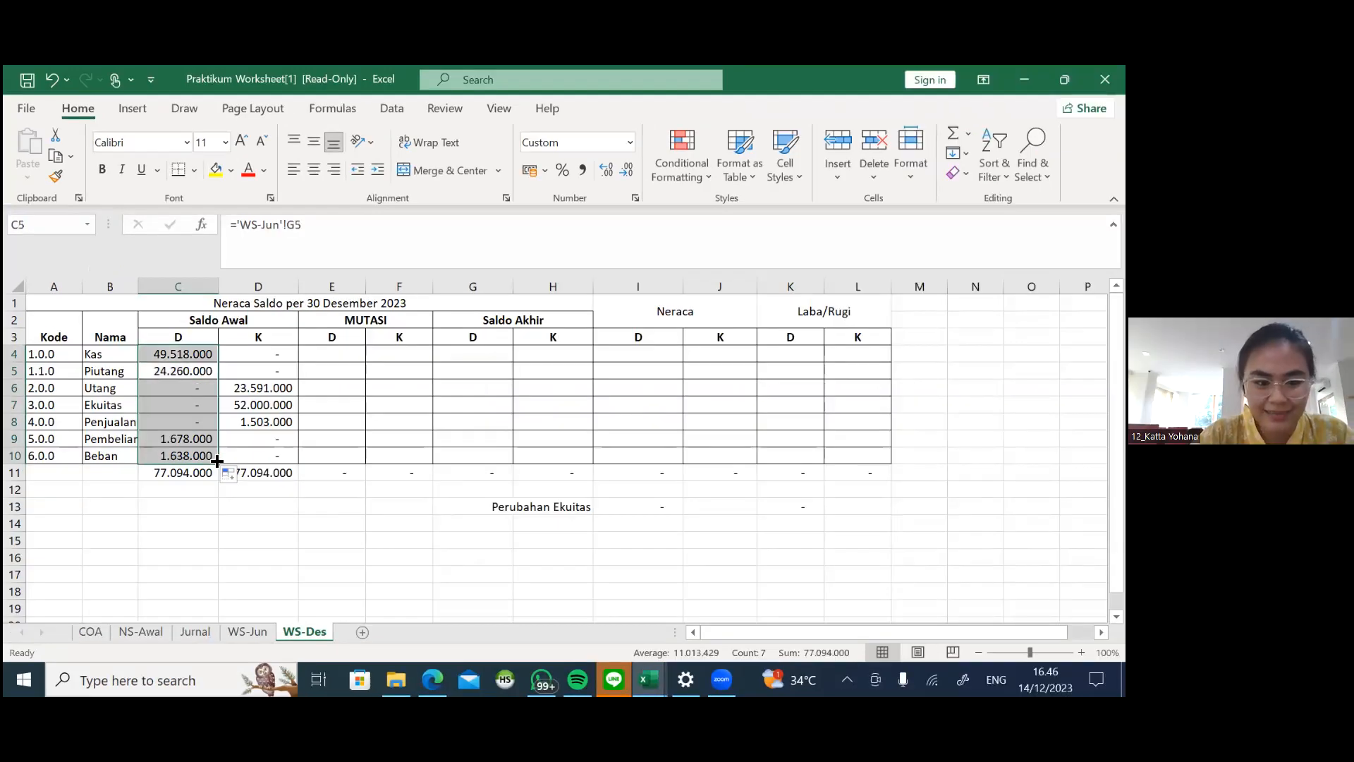
pyautogui.click(281, 355)
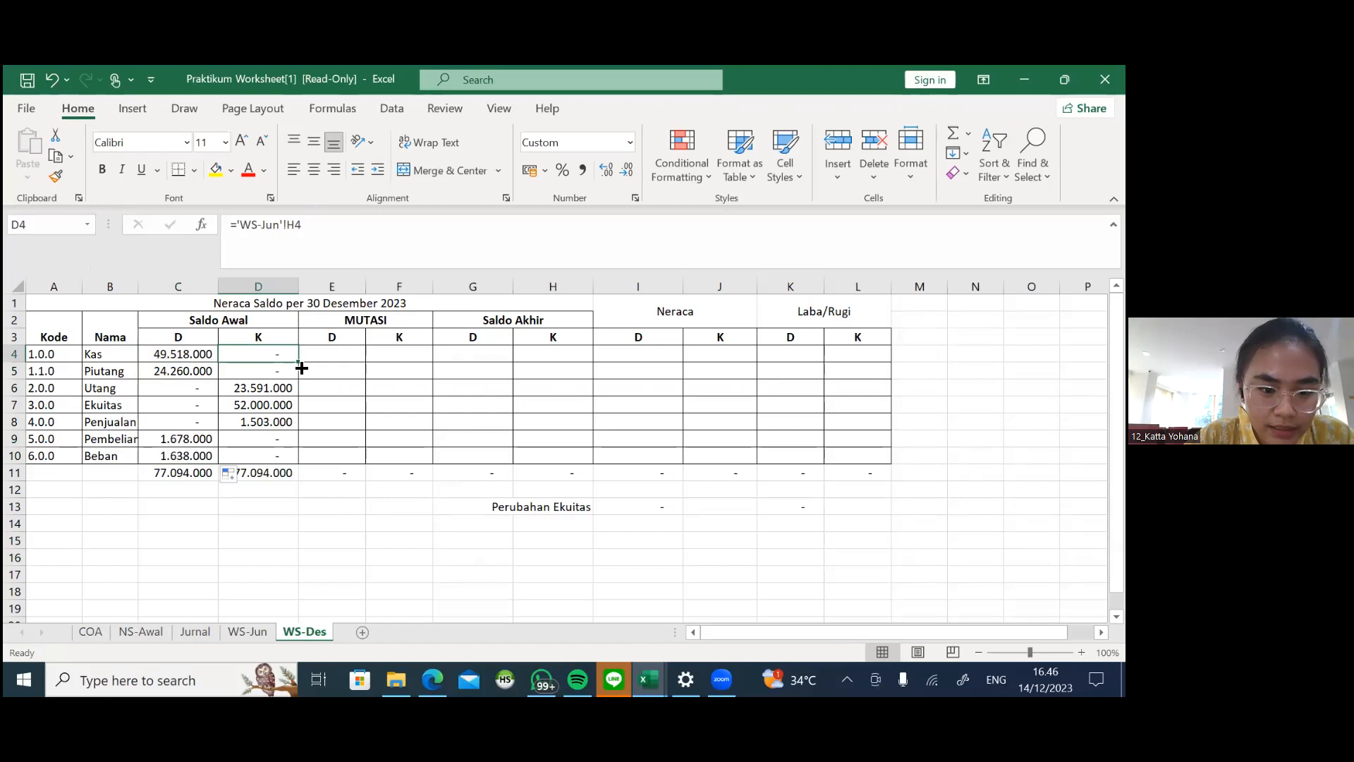
pyautogui.moveTo(299, 362); pyautogui.dragTo(292, 459)
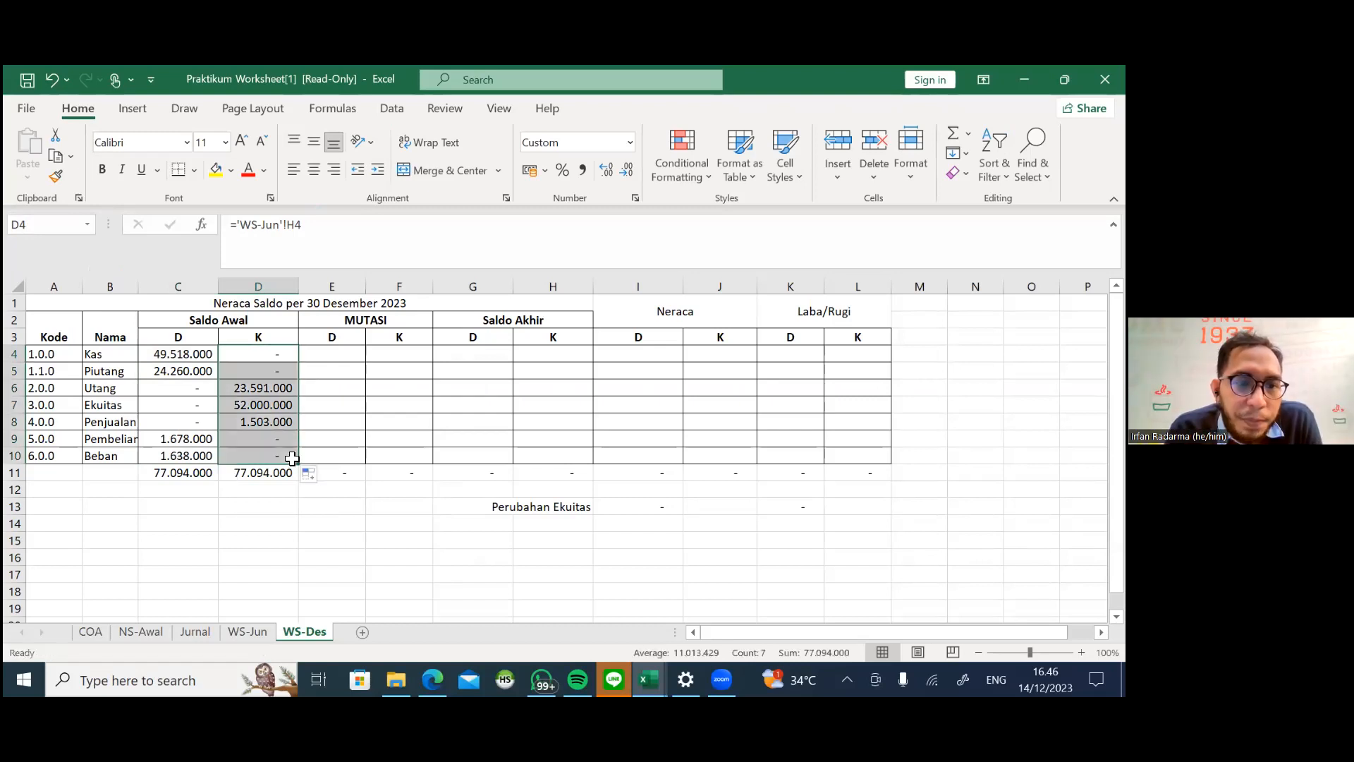
# Step: Try to rebuild Kas's Saldo Awal credit formula in D4 as a reference to the WS-Jun sheet
pyautogui.press('BackSpace')
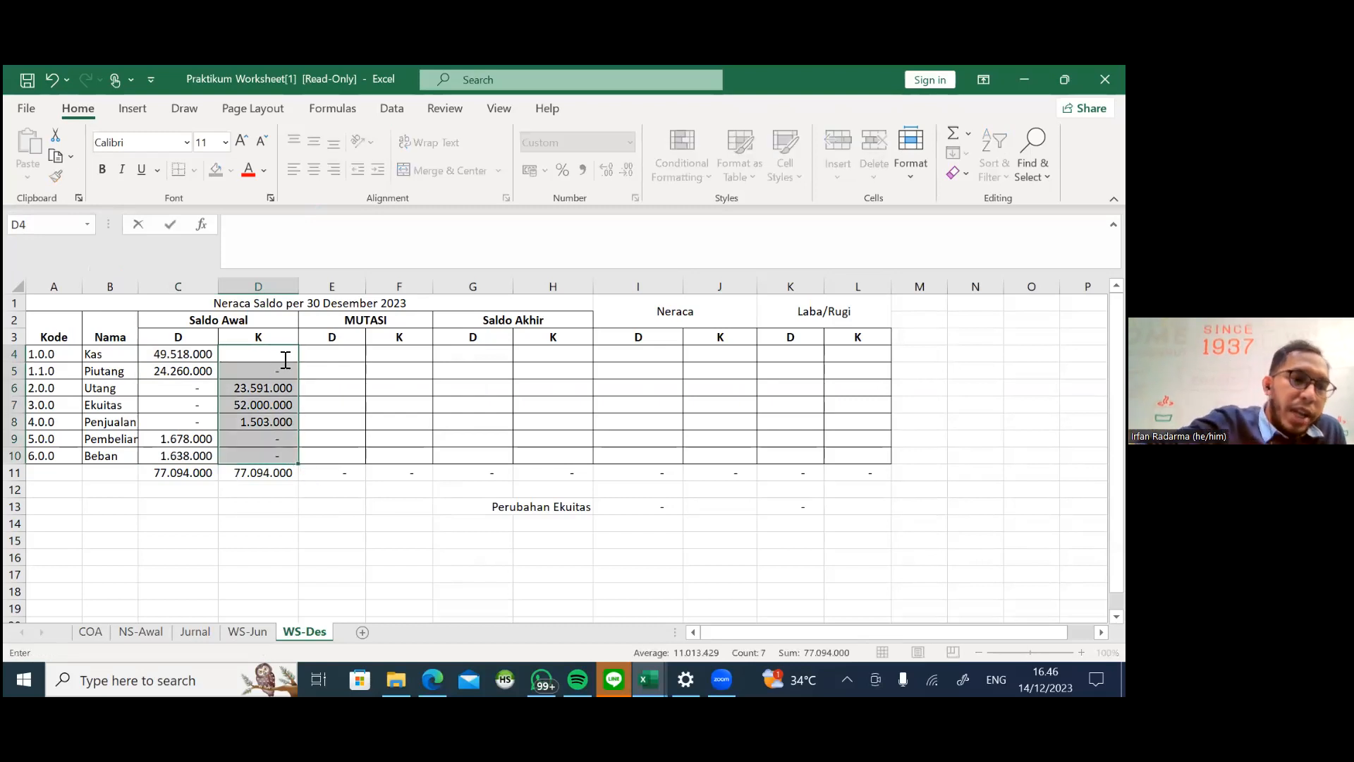
pyautogui.write('=')
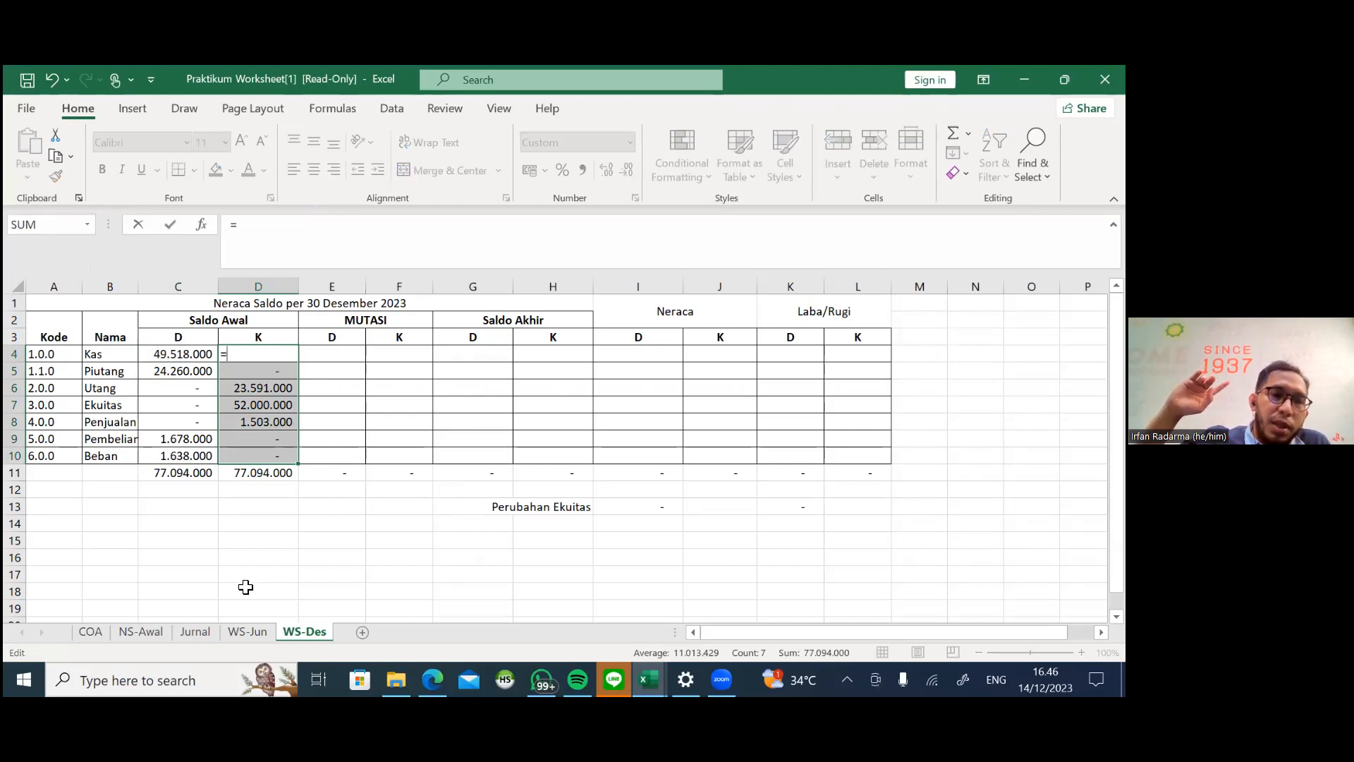
pyautogui.click(252, 633)
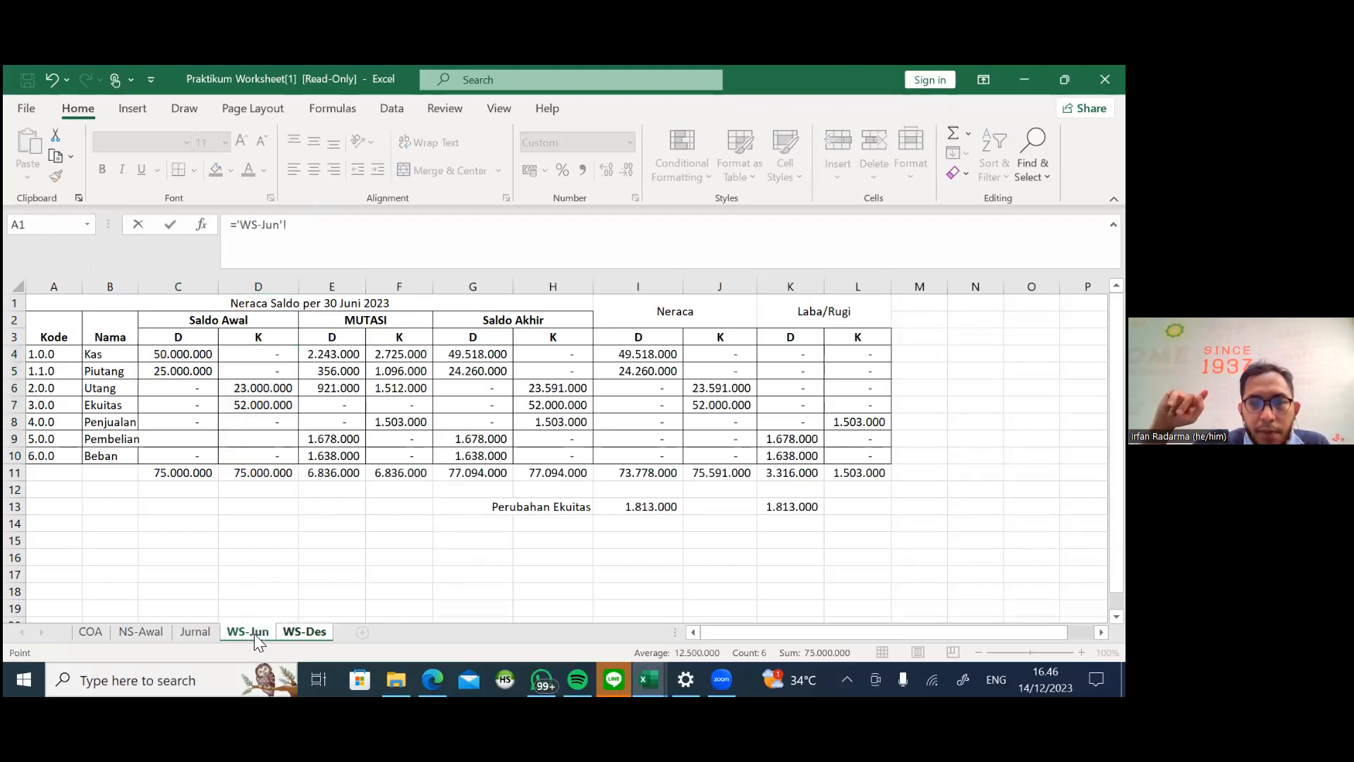
pyautogui.click(297, 632)
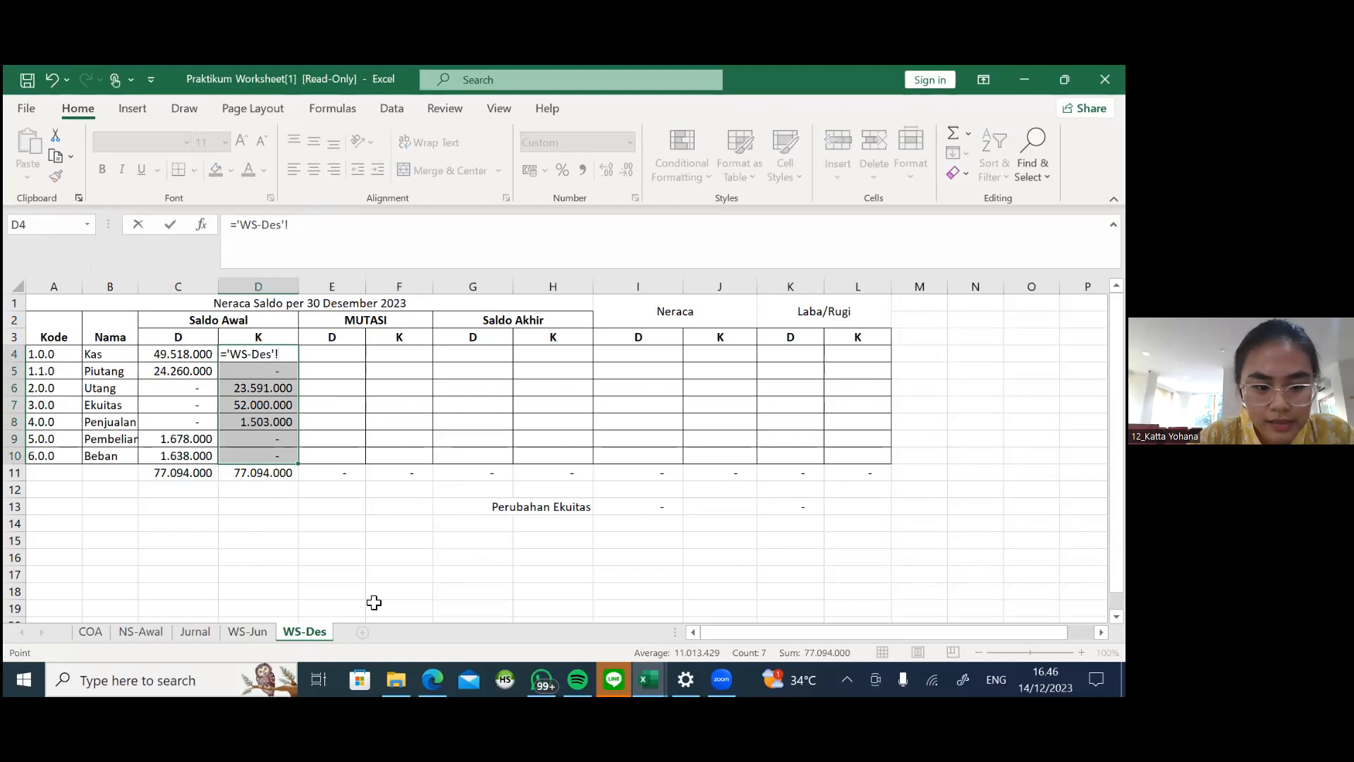
# Step: Switch to the Praktikum Worksheet - Done[1] workbook and examine its PivotTable, the D/K account labels beside it and Kas's Mutasi debit
pyautogui.click(648, 679)
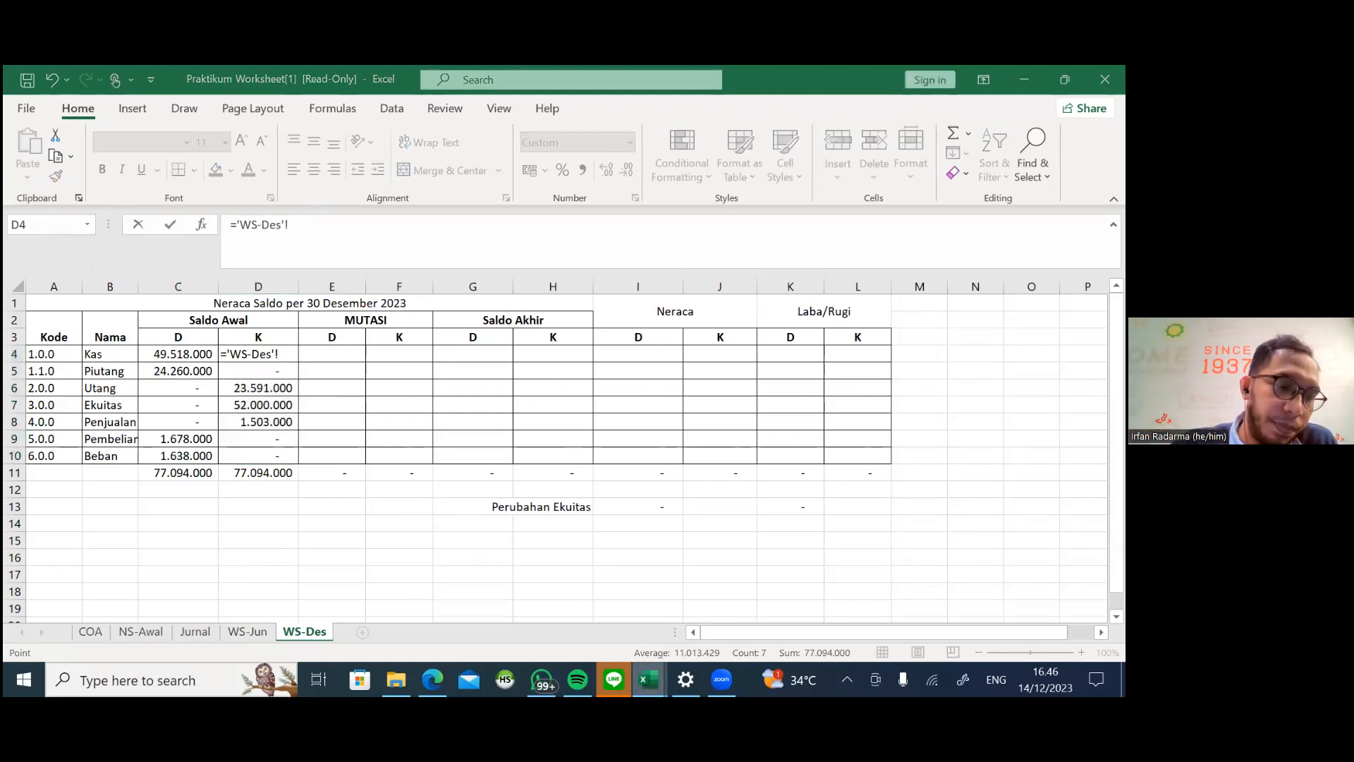
pyautogui.click(762, 629)
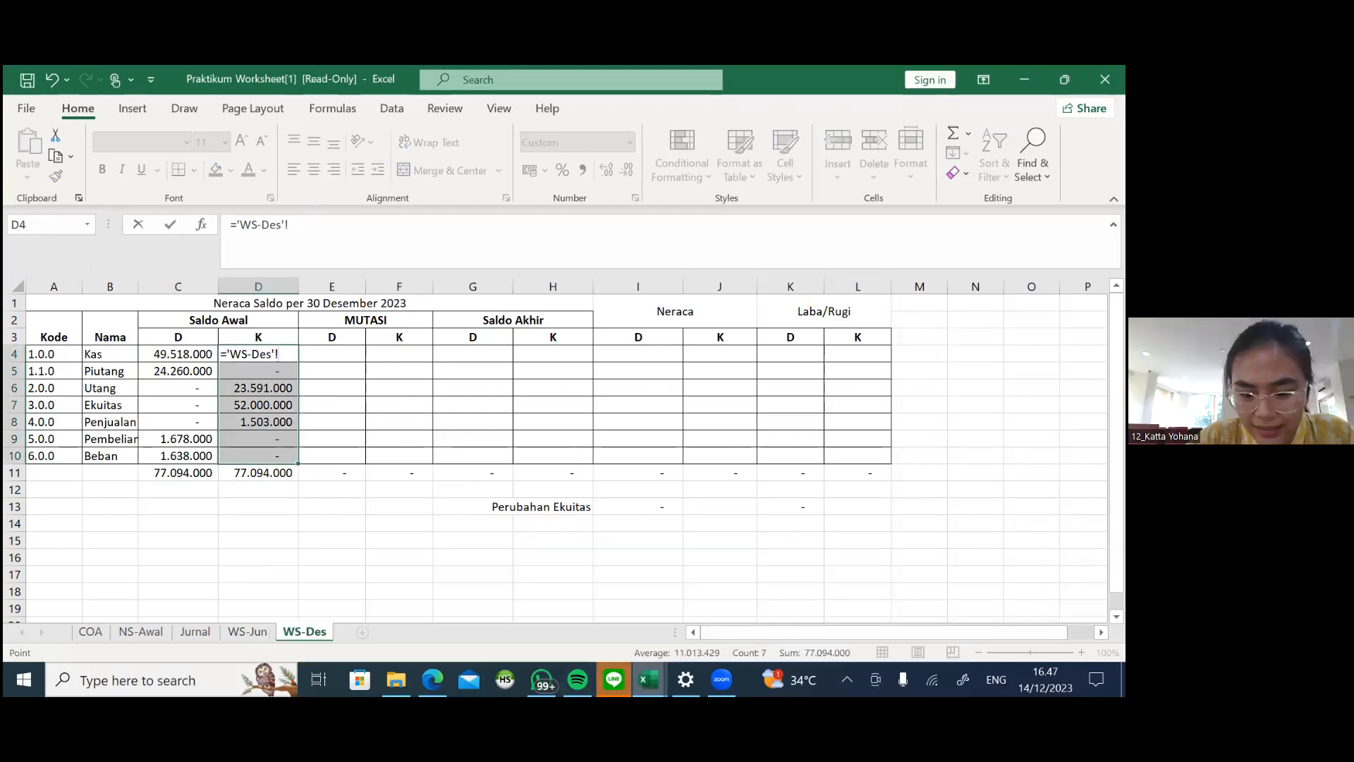
pyautogui.click(887, 624)
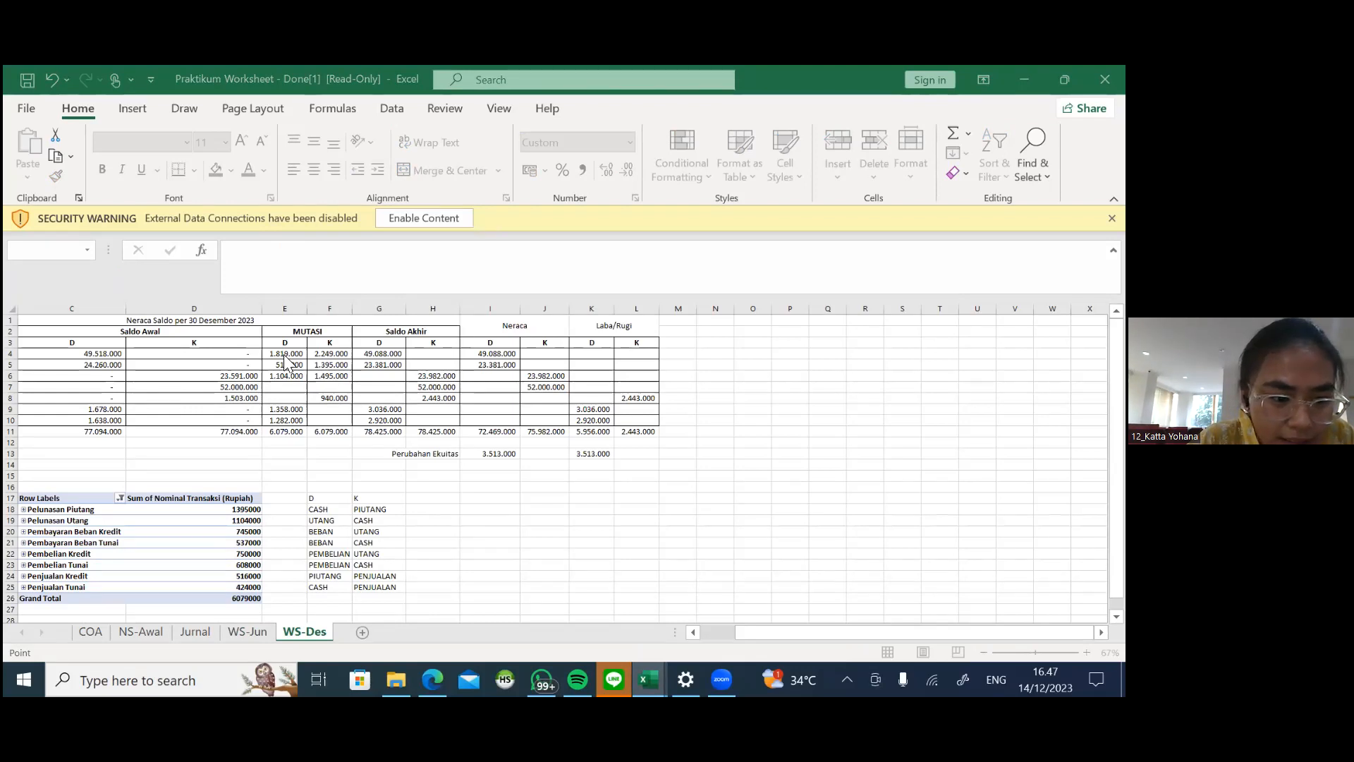
pyautogui.hscroll(-3, 429, 484)
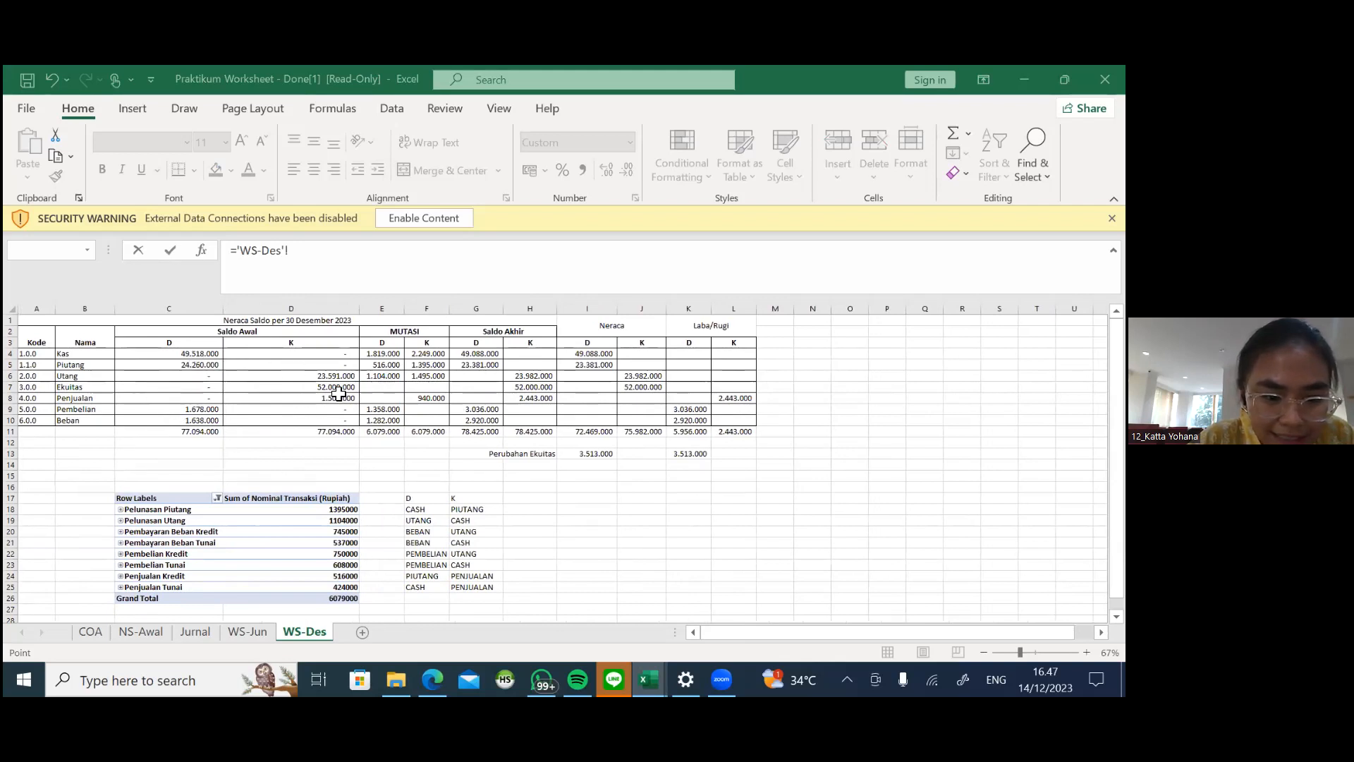
pyautogui.click(393, 354)
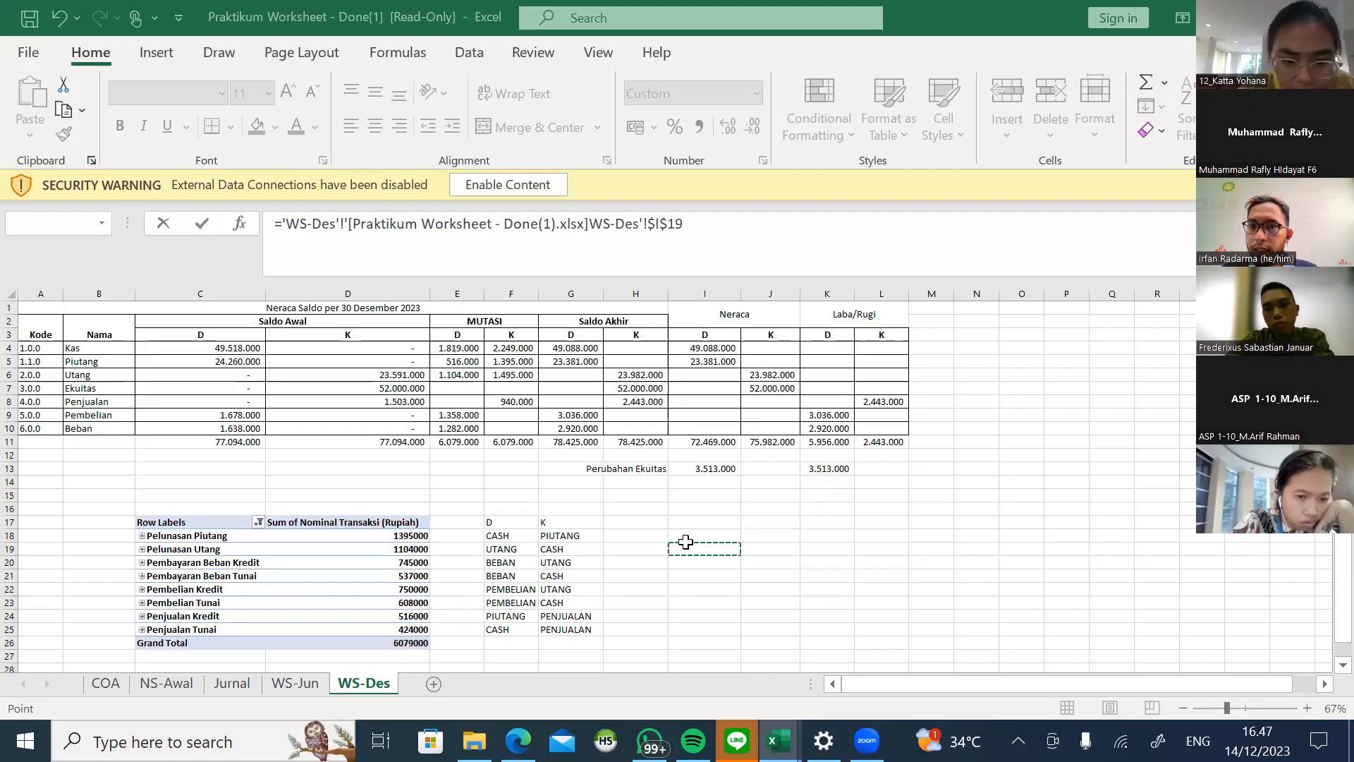
pyautogui.click(578, 519)
pyautogui.click(699, 520)
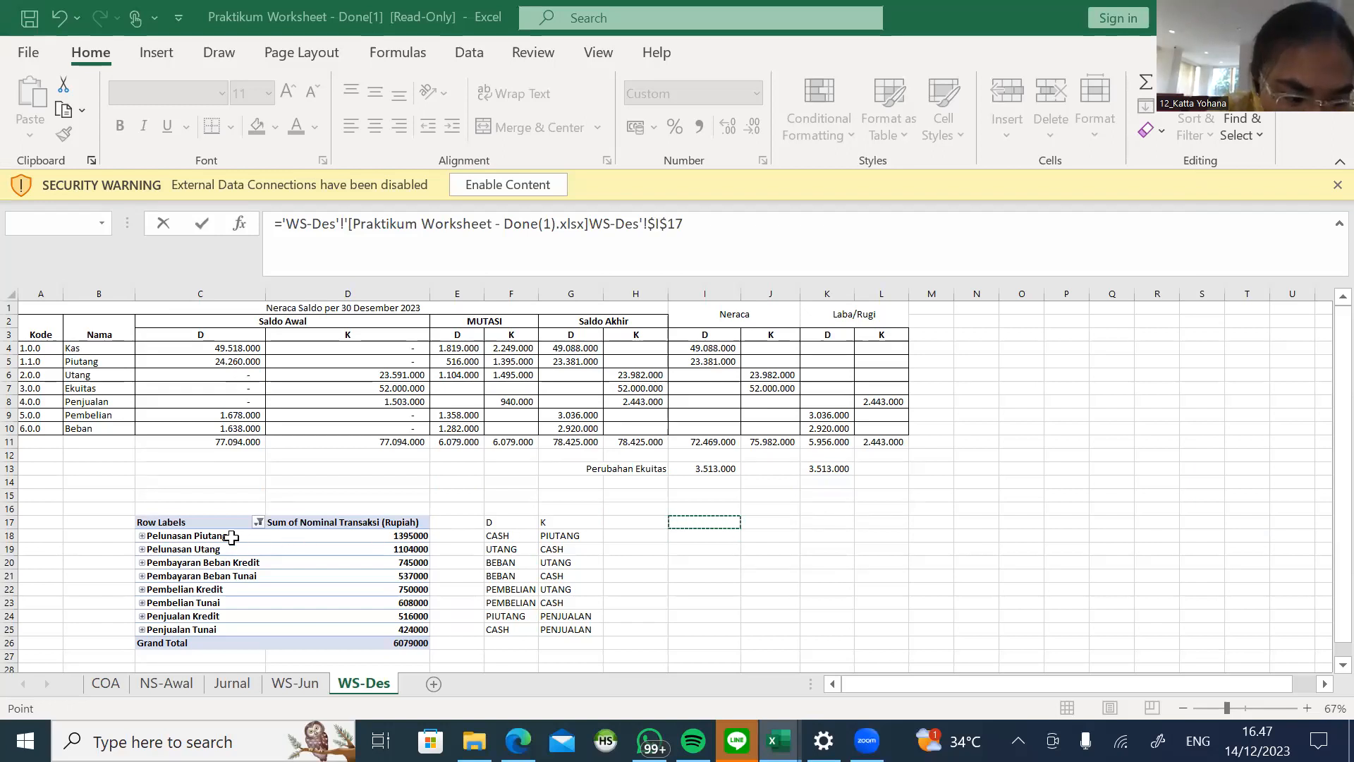
pyautogui.click(144, 536)
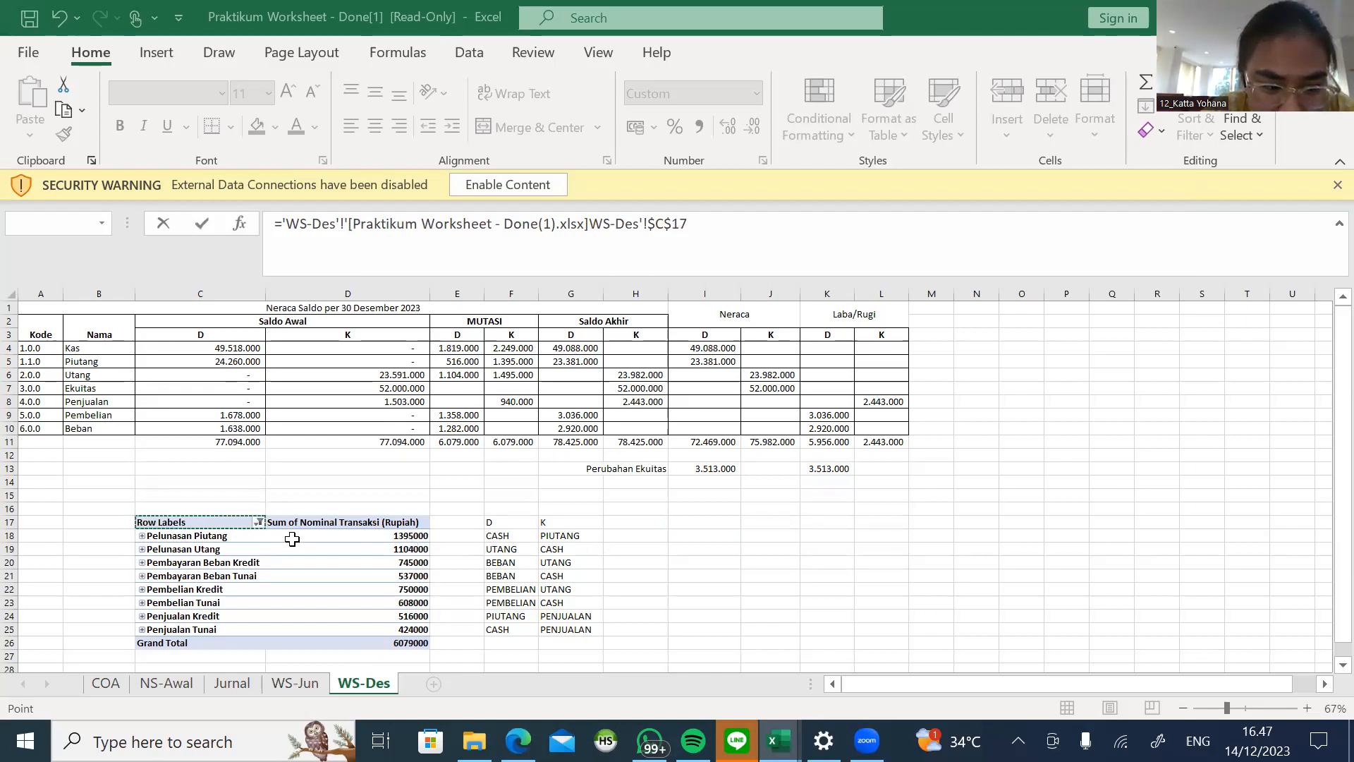
pyautogui.click(518, 536)
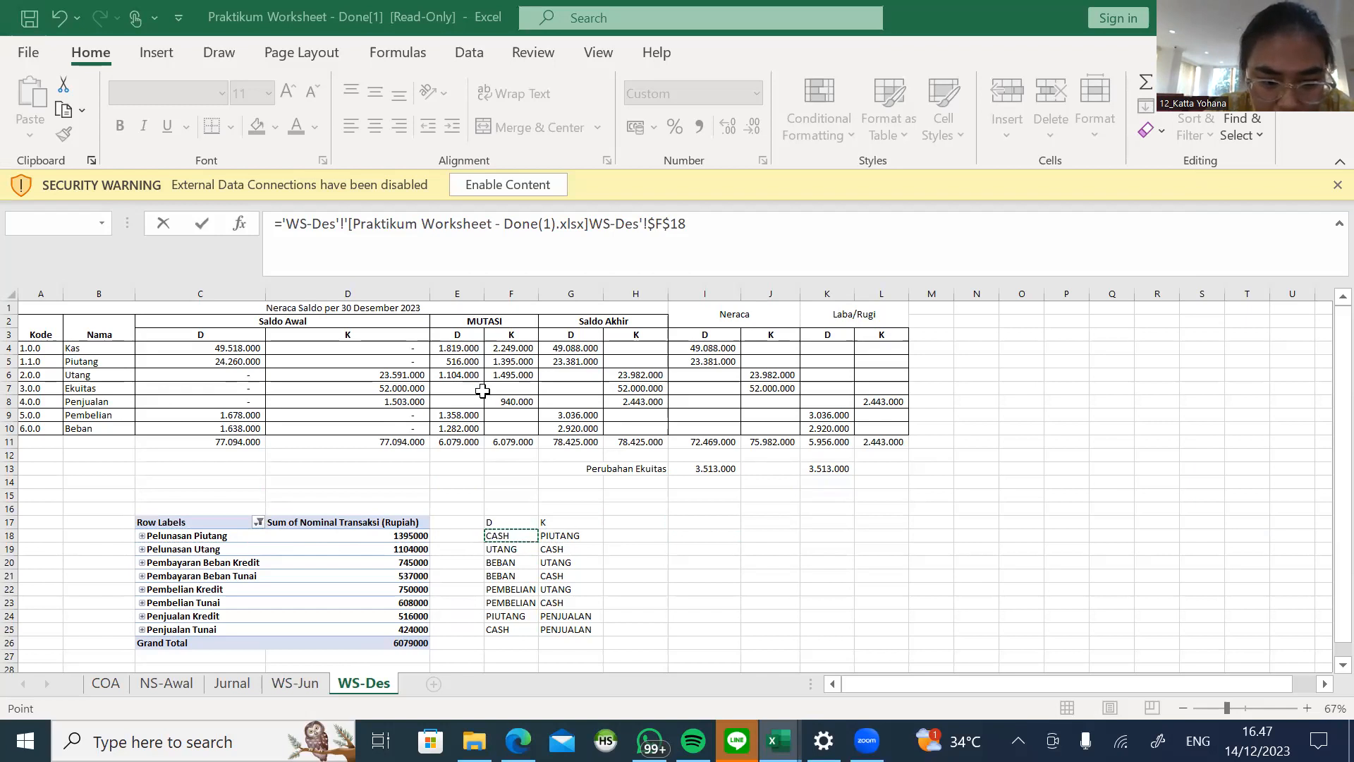
pyautogui.click(463, 347)
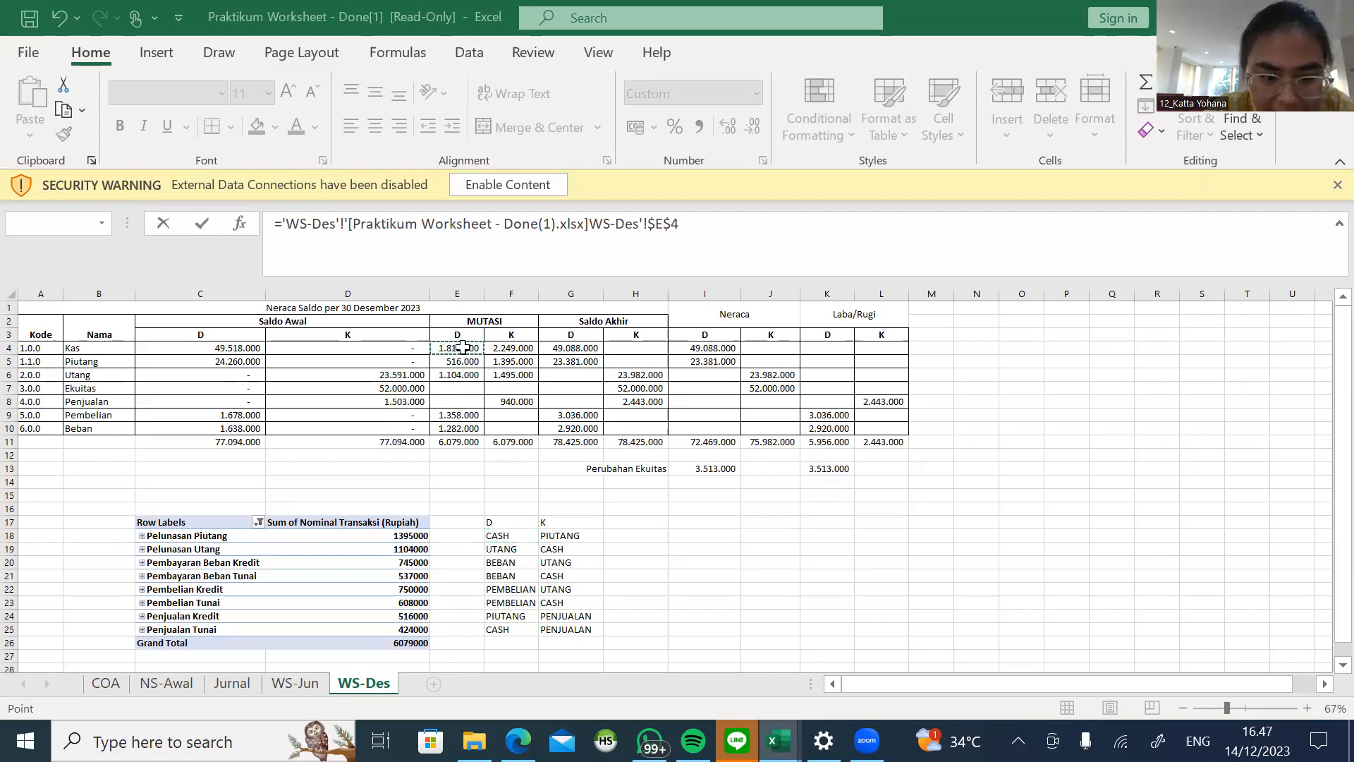
# Step: Try to enter the mixed WS-Des and Done-workbook reference in D4, then clear the whole formula from the cell
pyautogui.press('BackSpace')
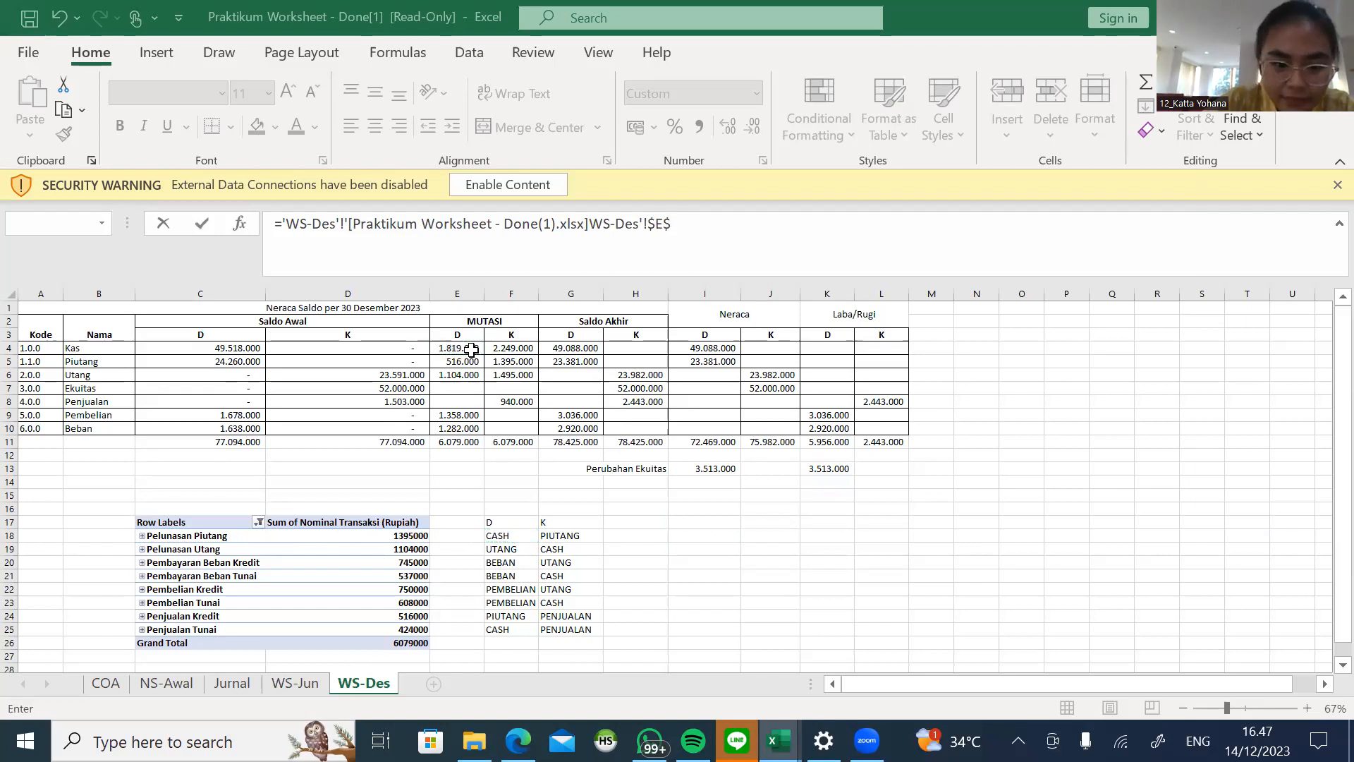
pyautogui.press('Return')
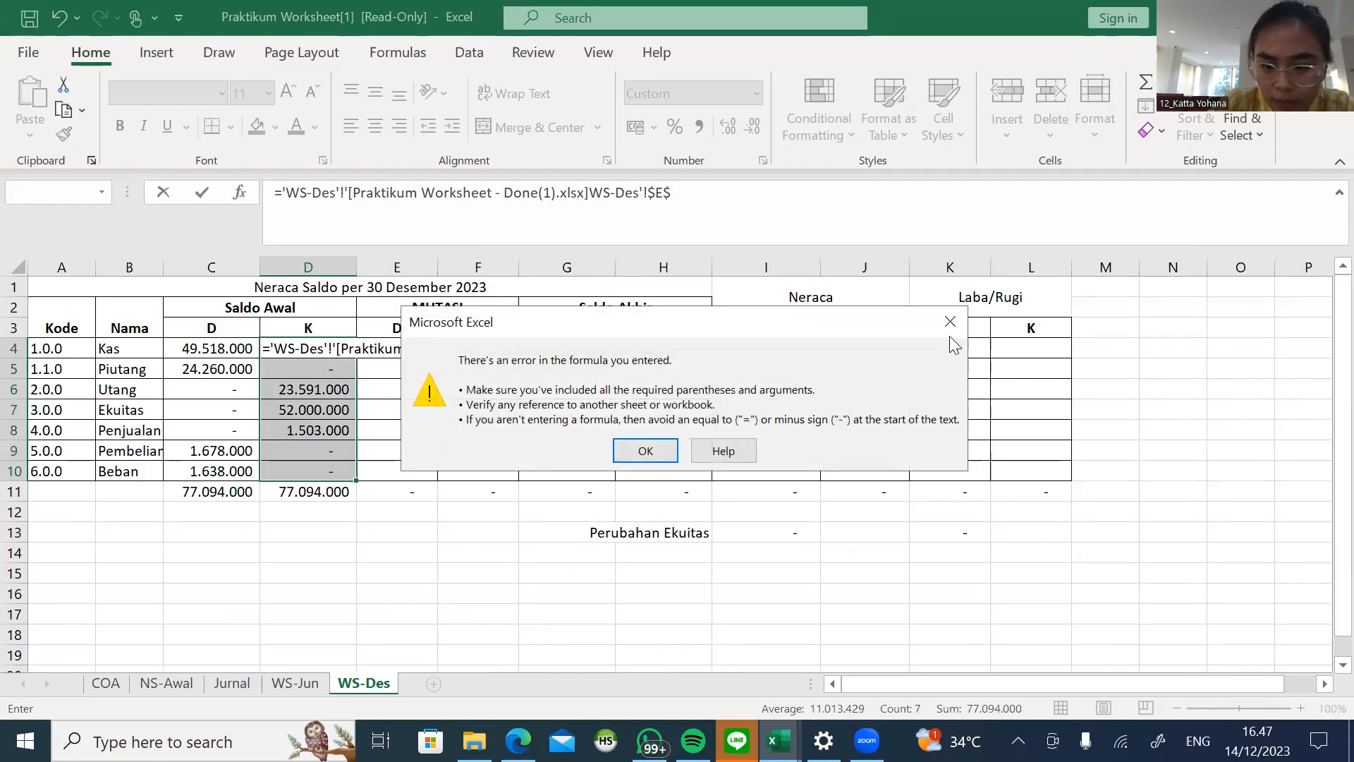
pyautogui.click(950, 323)
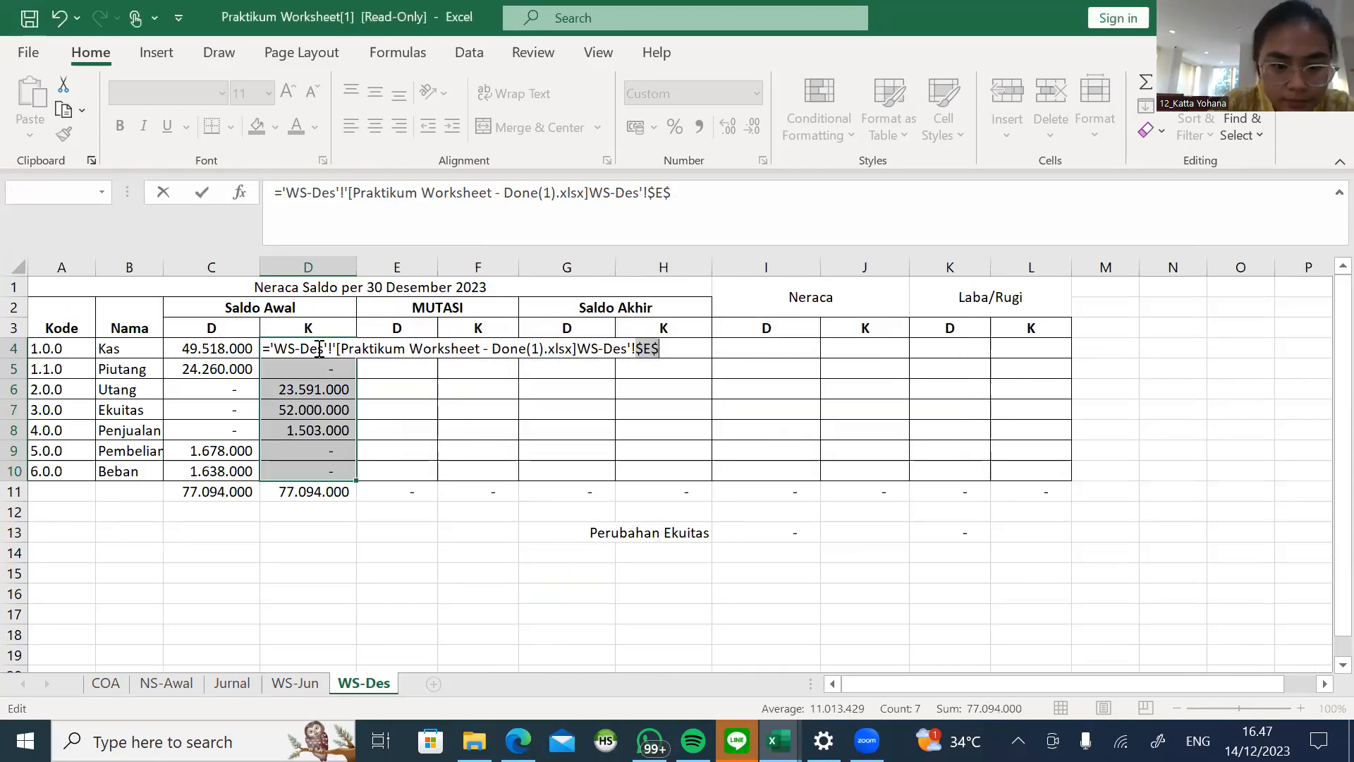
pyautogui.click(532, 293)
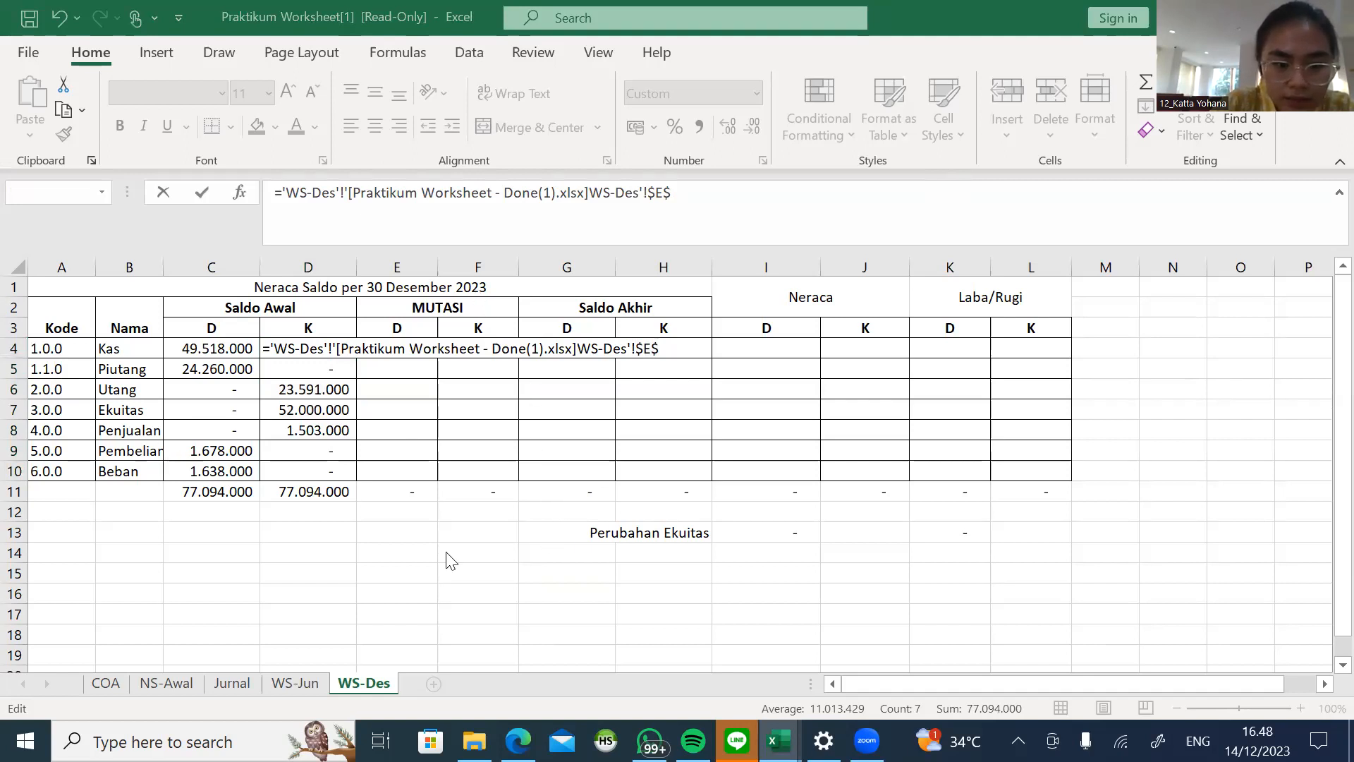
pyautogui.click(308, 346)
pyautogui.doubleClick(307, 345)
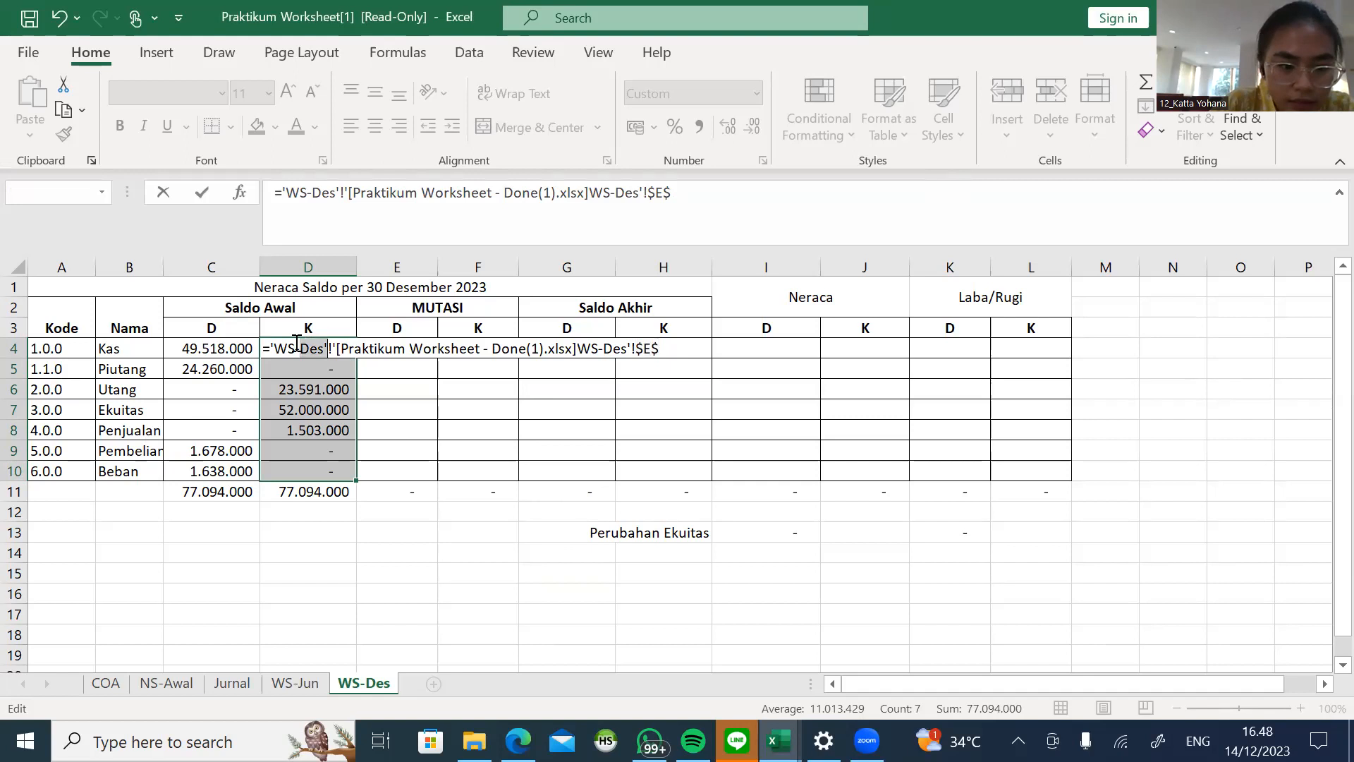
pyautogui.click(264, 346)
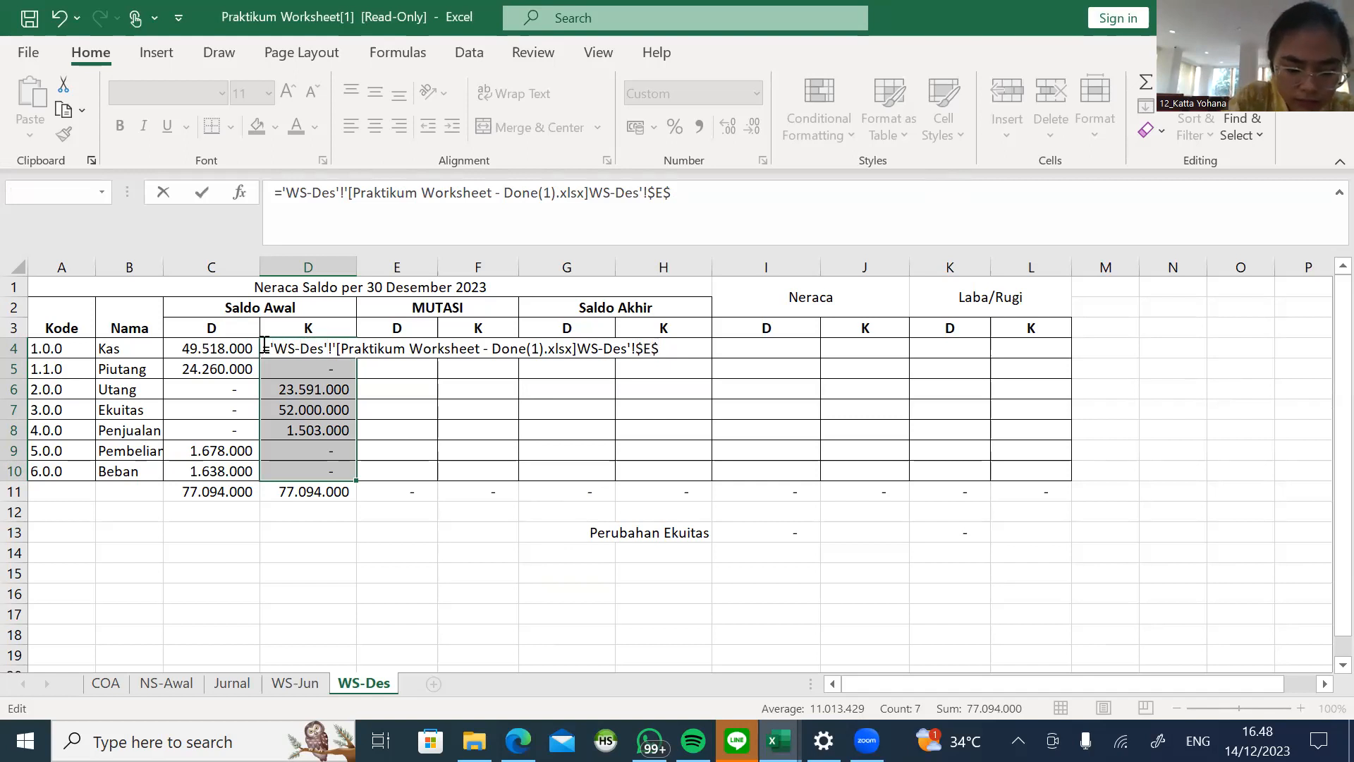
pyautogui.hotkey('shift', 'End')
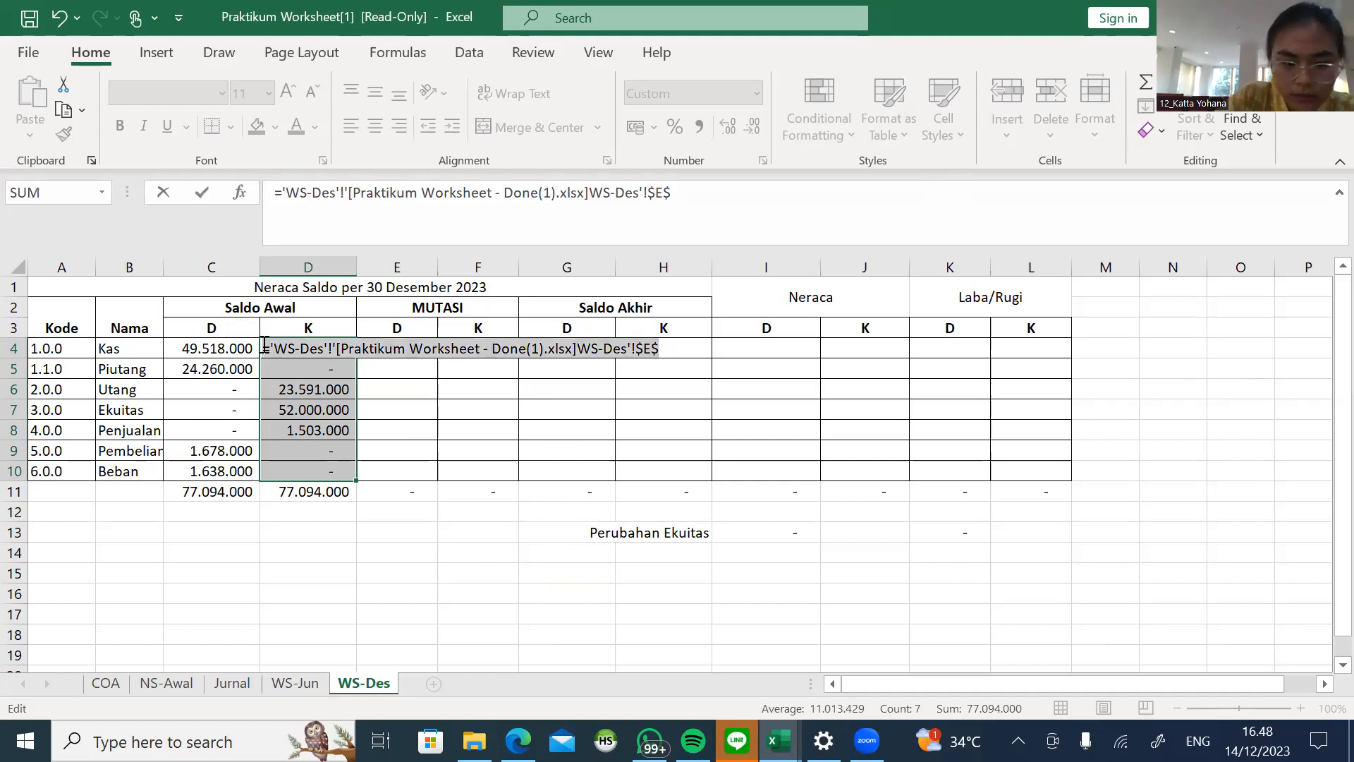
pyautogui.press('Delete')
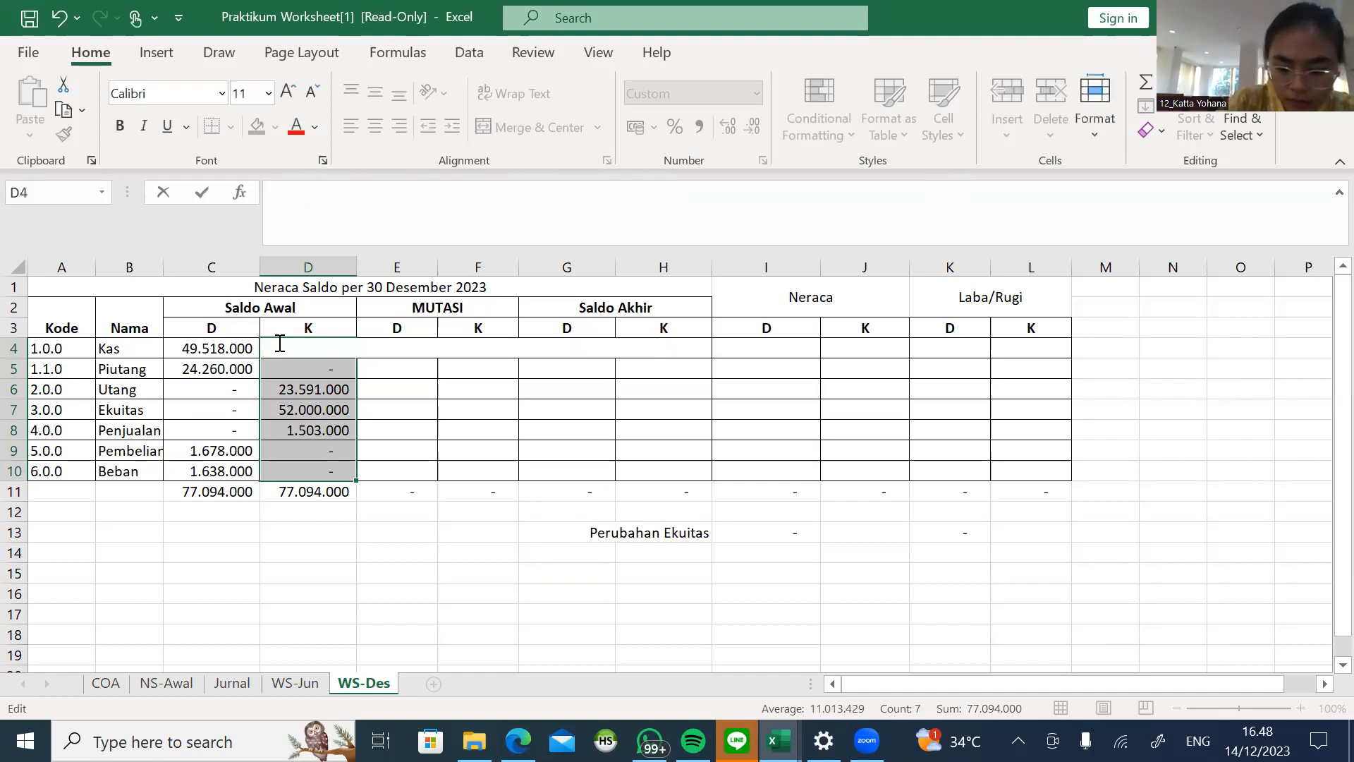
# Step: Try to set D4 to a reference to Kas's Mutasi debit in the Praktikum Worksheet - Done[1] workbook
pyautogui.write('=')
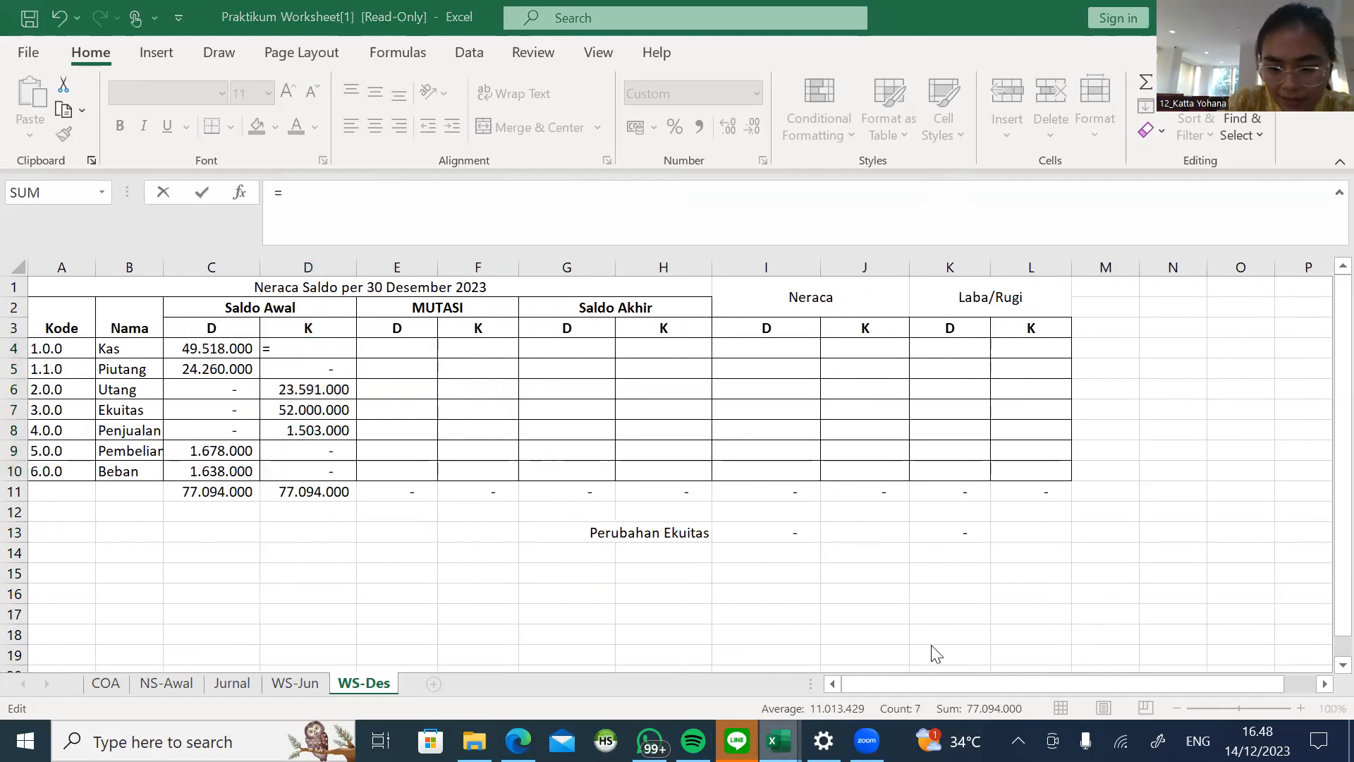
pyautogui.moveTo(778, 740)
pyautogui.click(1115, 642)
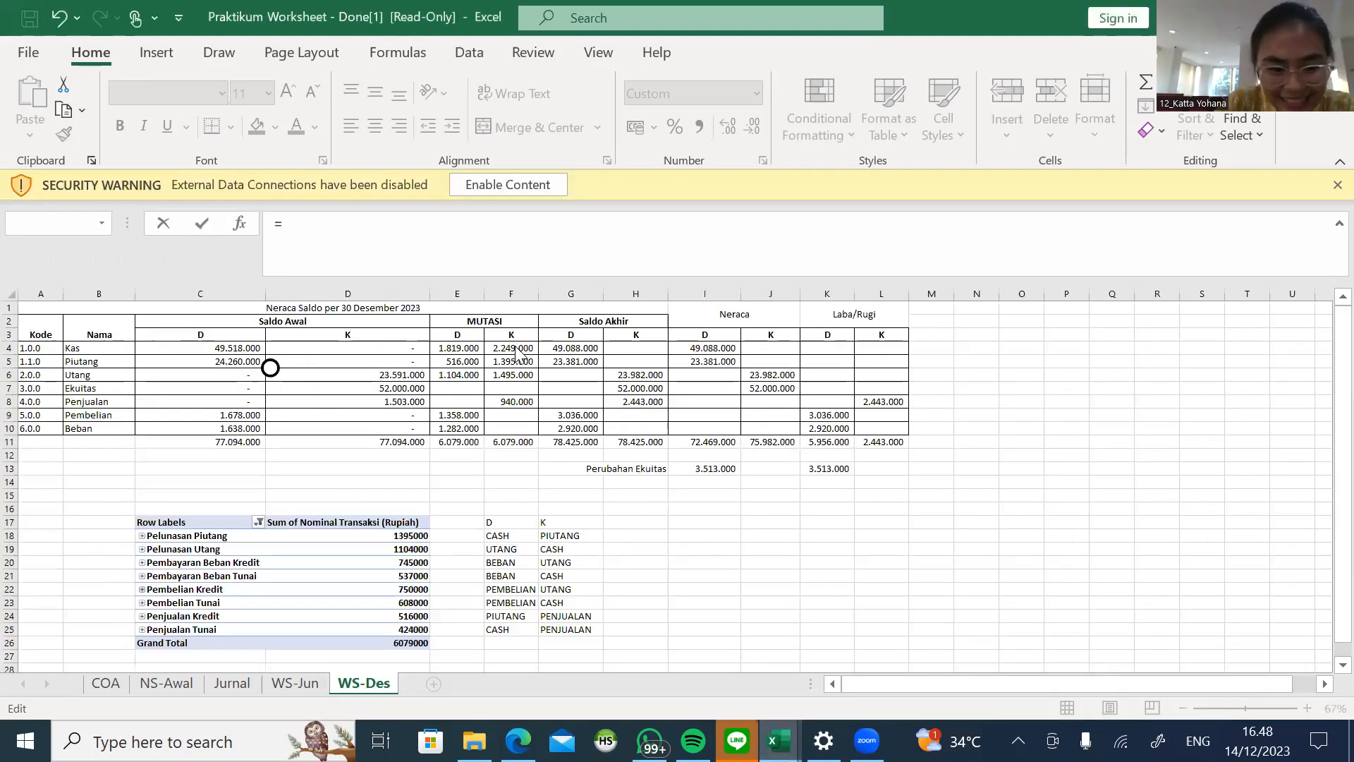
pyautogui.press('BackSpace')
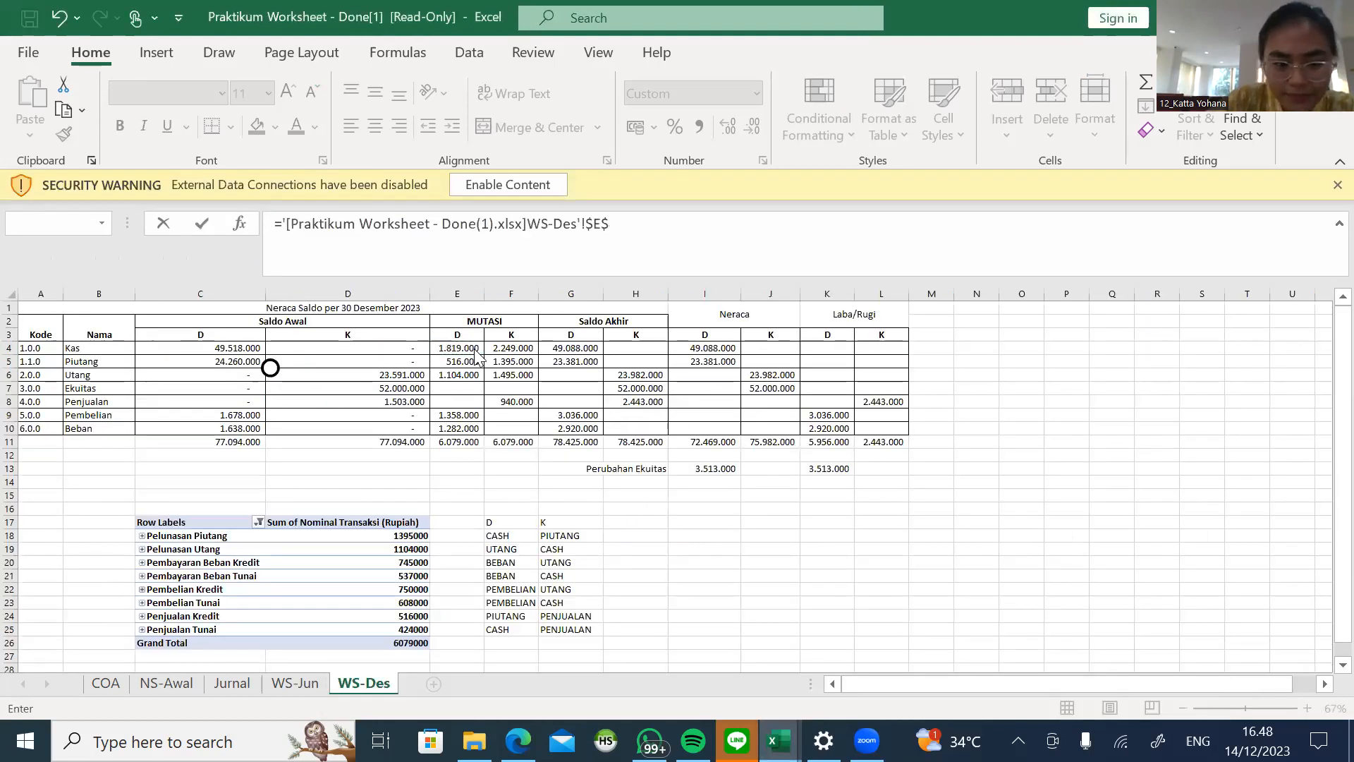
pyautogui.press('Return')
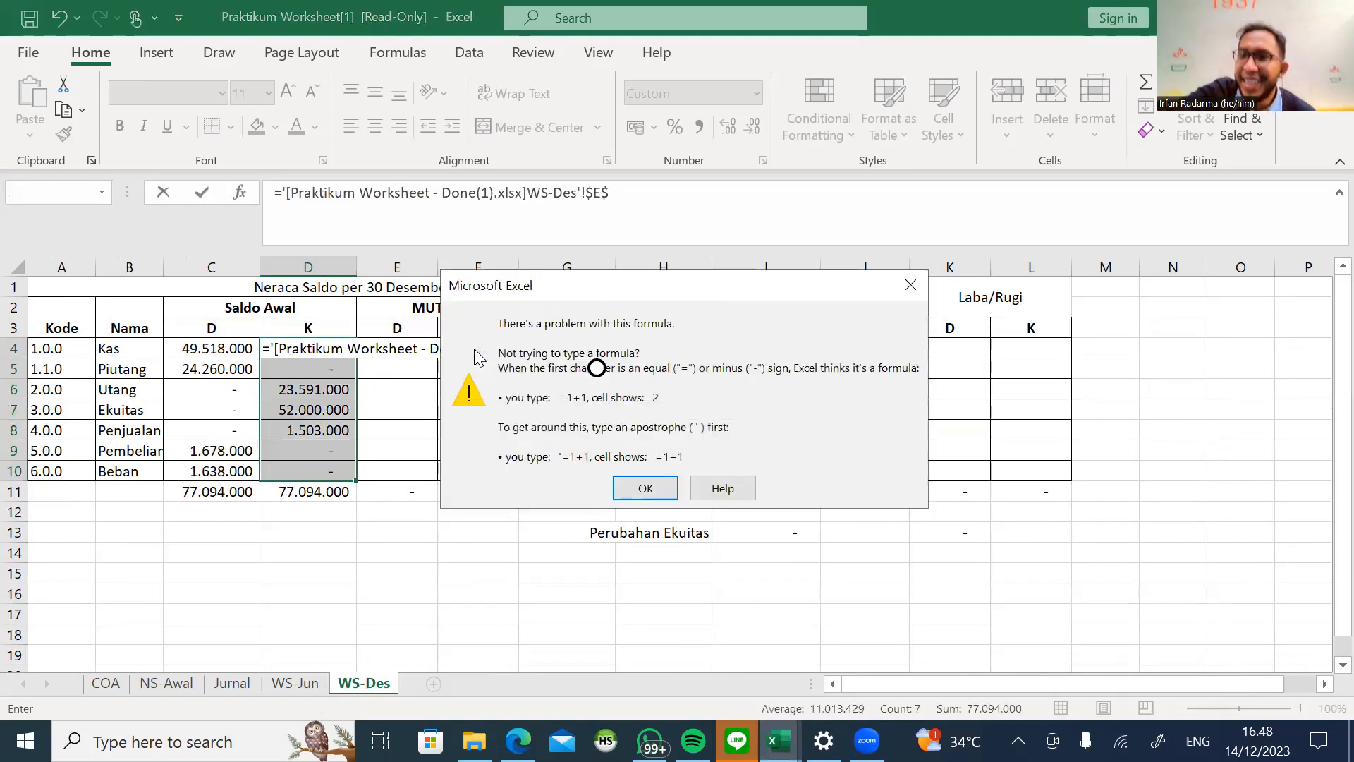
pyautogui.press('Return')
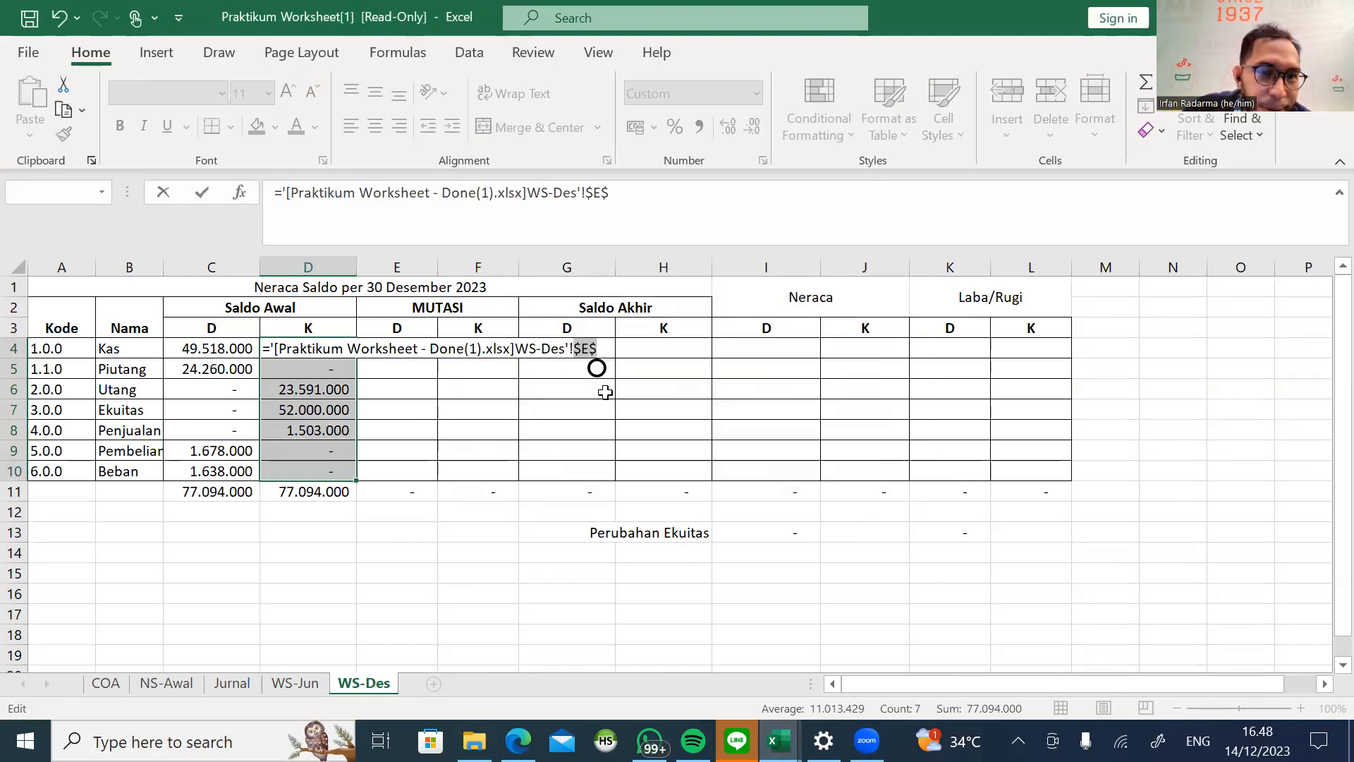
# Step: Try again to point D4's formula at Kas's Mutasi debit in WS-Des of the Done workbook, dismissing the formula errors
pyautogui.click(778, 740)
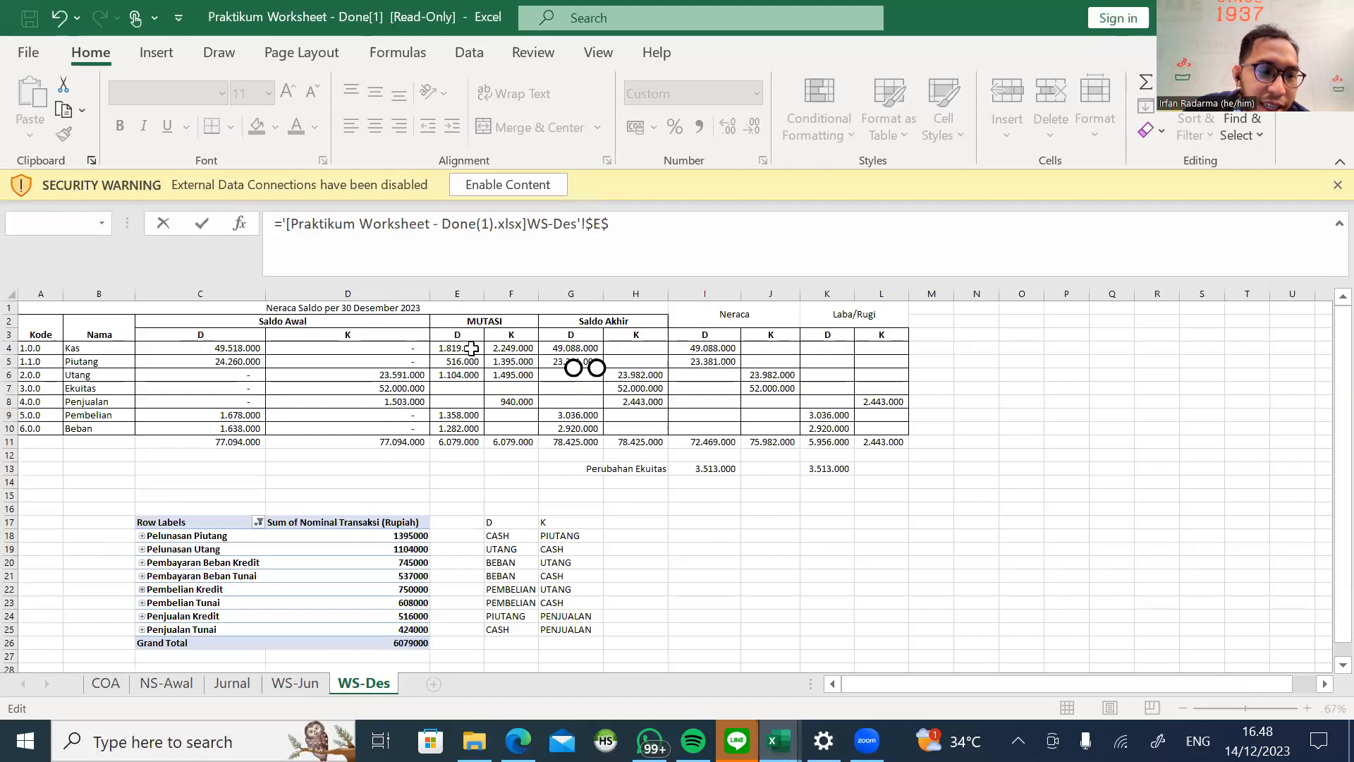
pyautogui.click(471, 347)
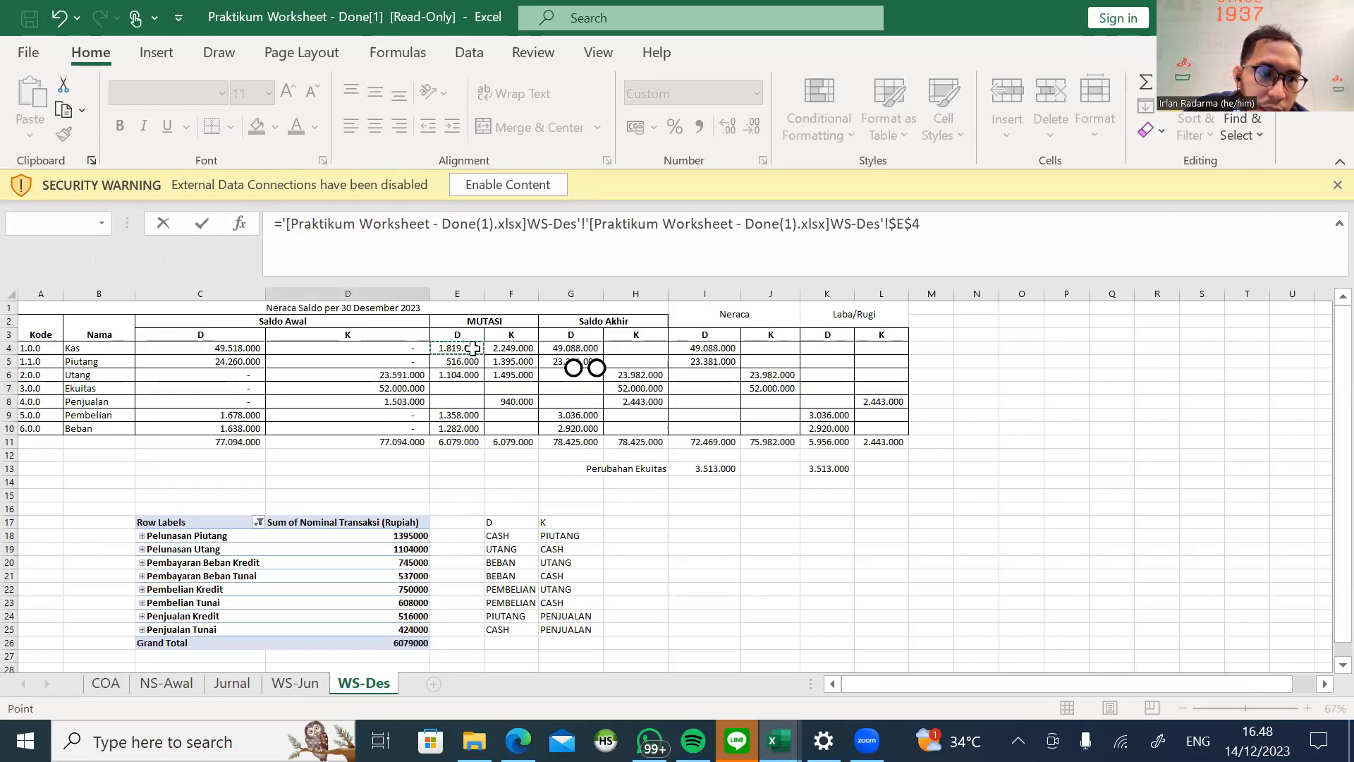
pyautogui.press('BackSpace')
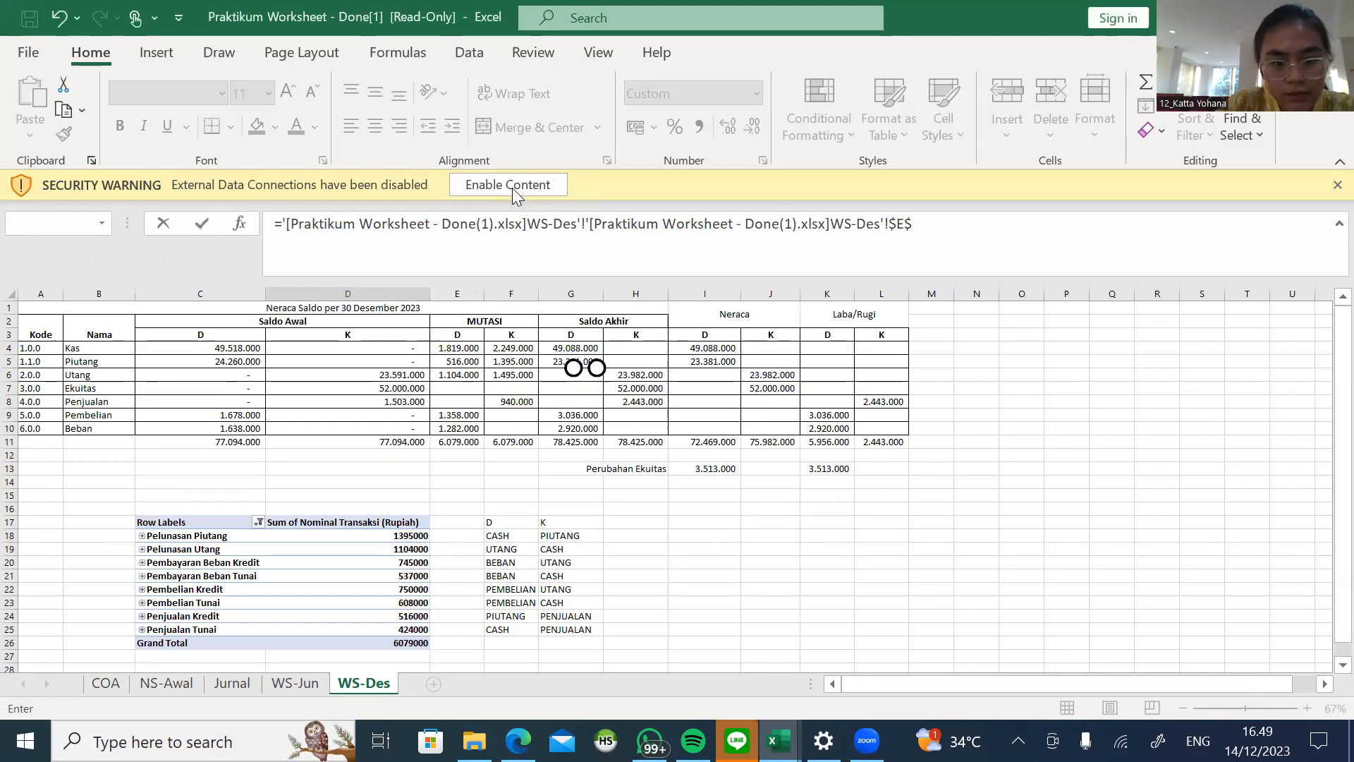
pyautogui.click(429, 257)
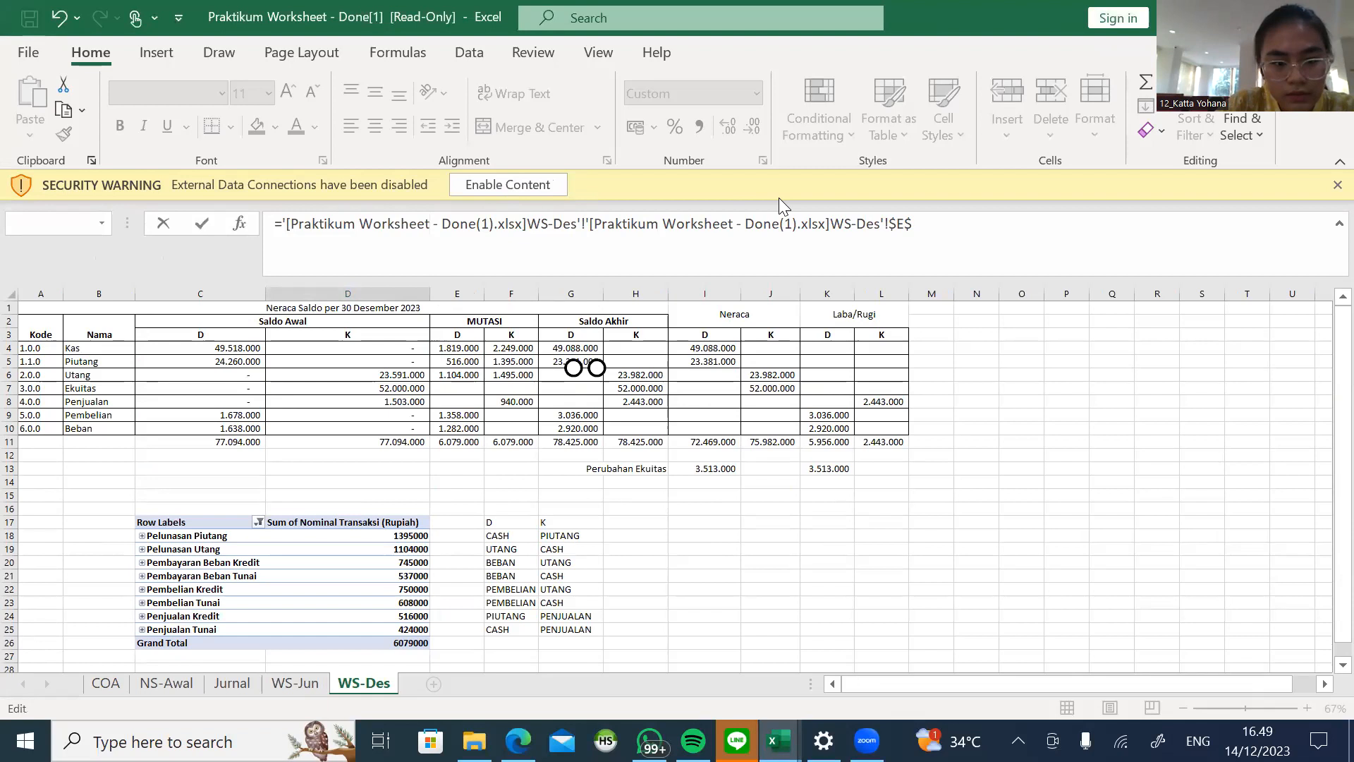
pyautogui.press('Return')
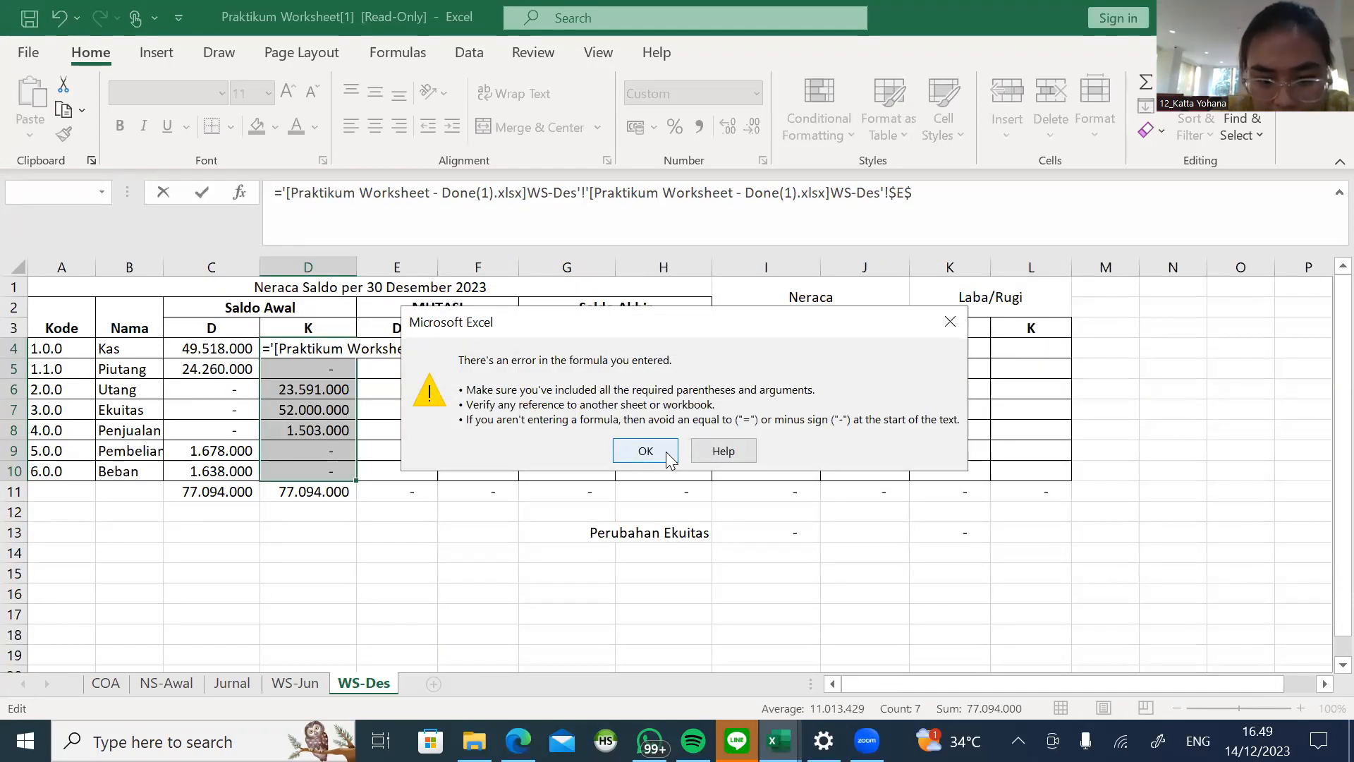
pyautogui.click(666, 451)
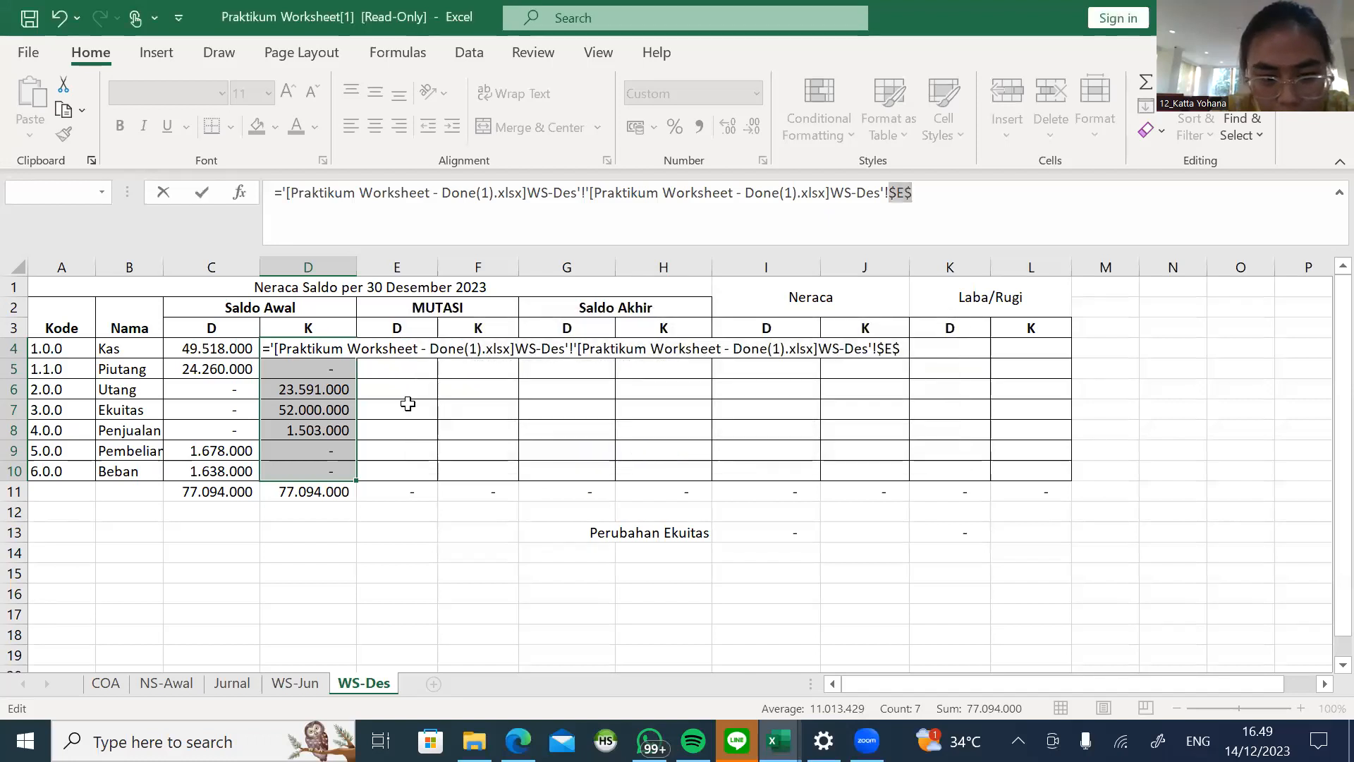
pyautogui.click(320, 348)
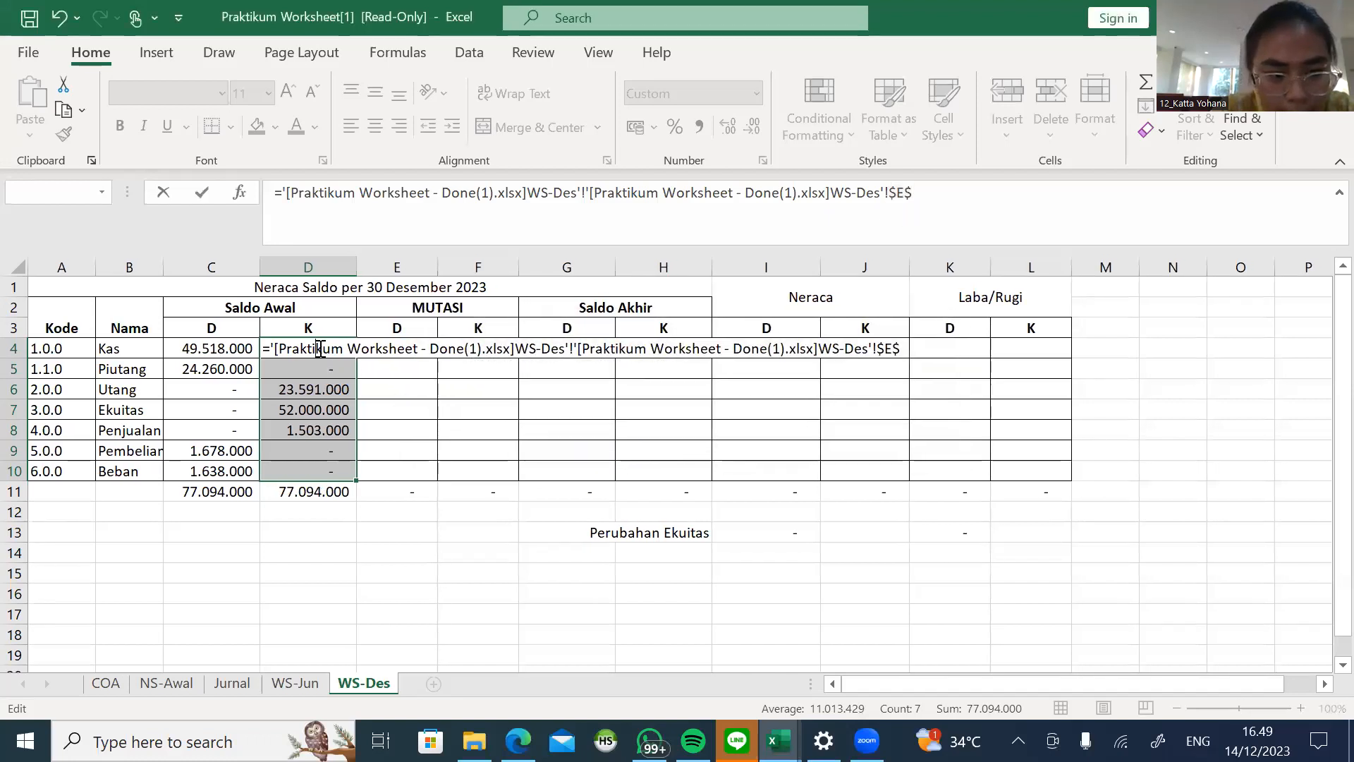
pyautogui.click(779, 741)
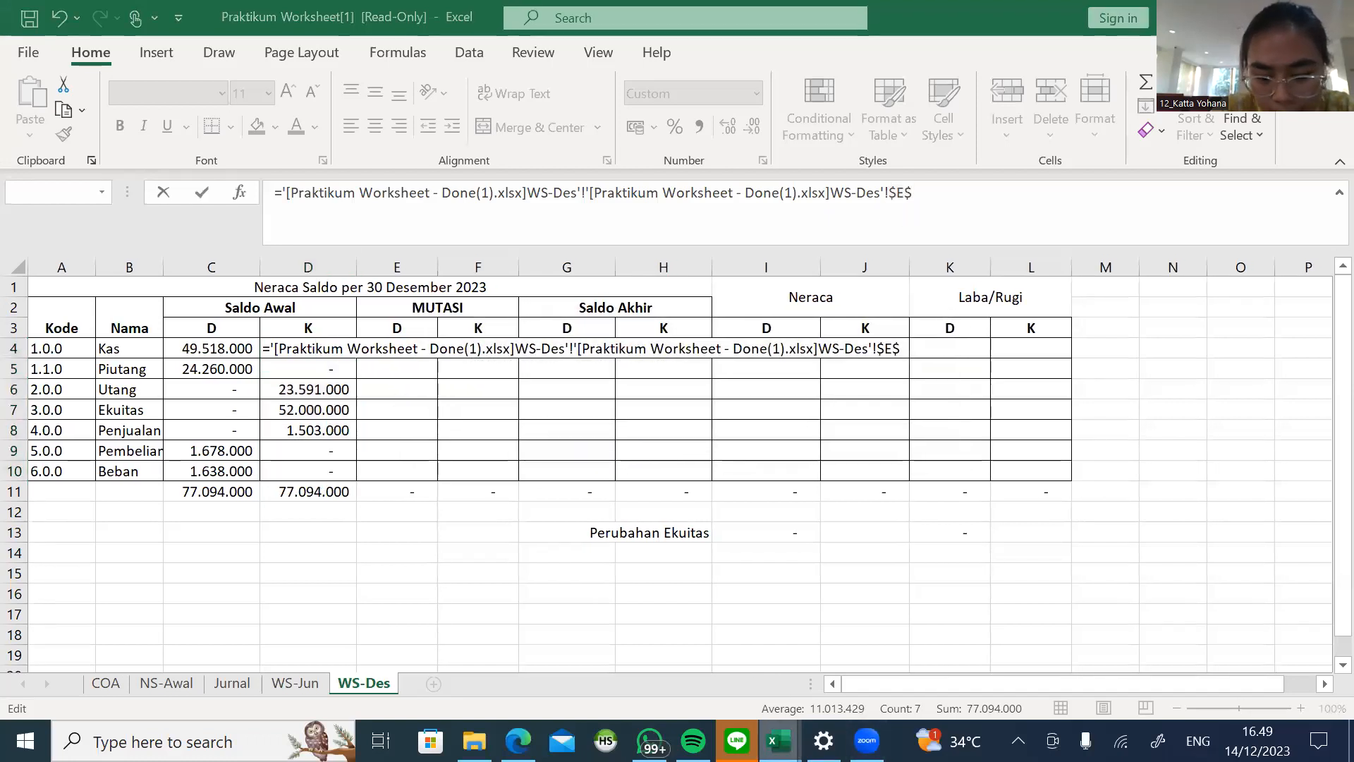
pyautogui.click(462, 365)
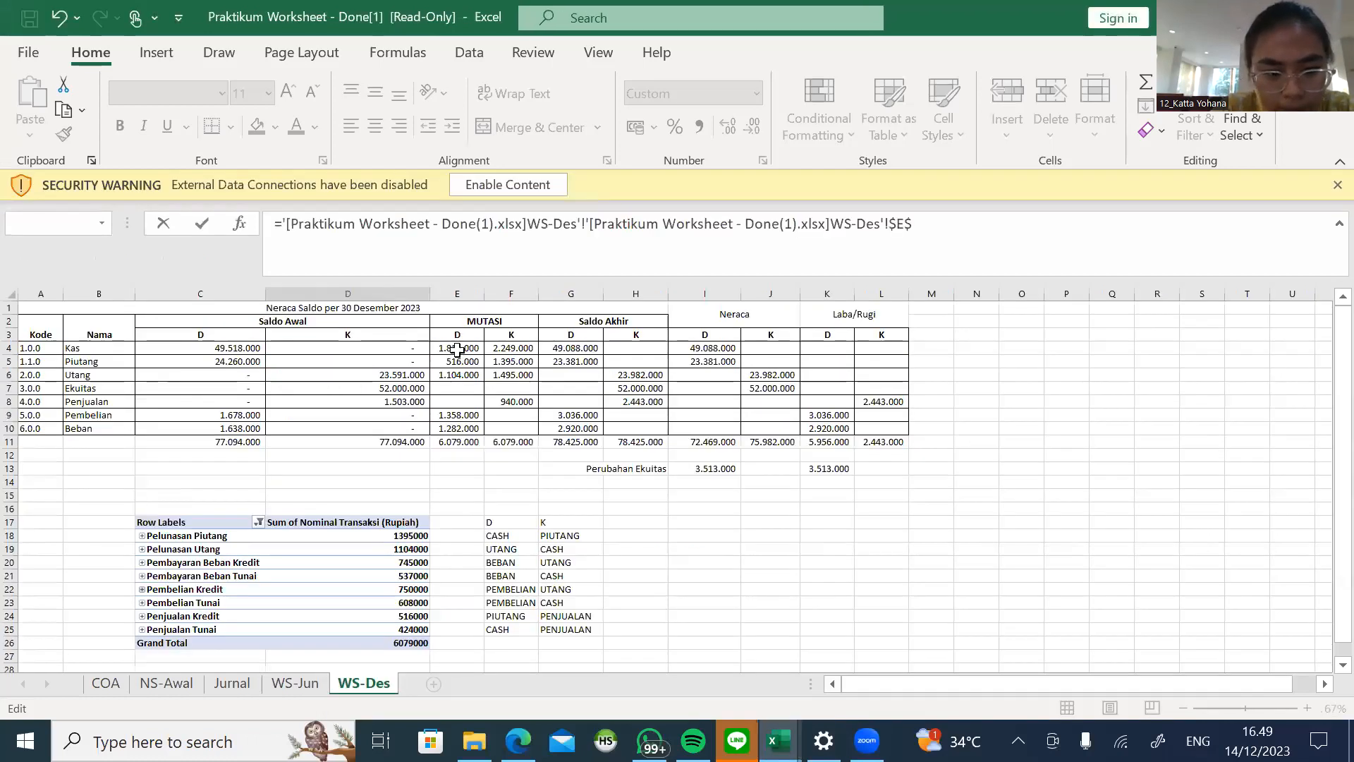
pyautogui.press('Return')
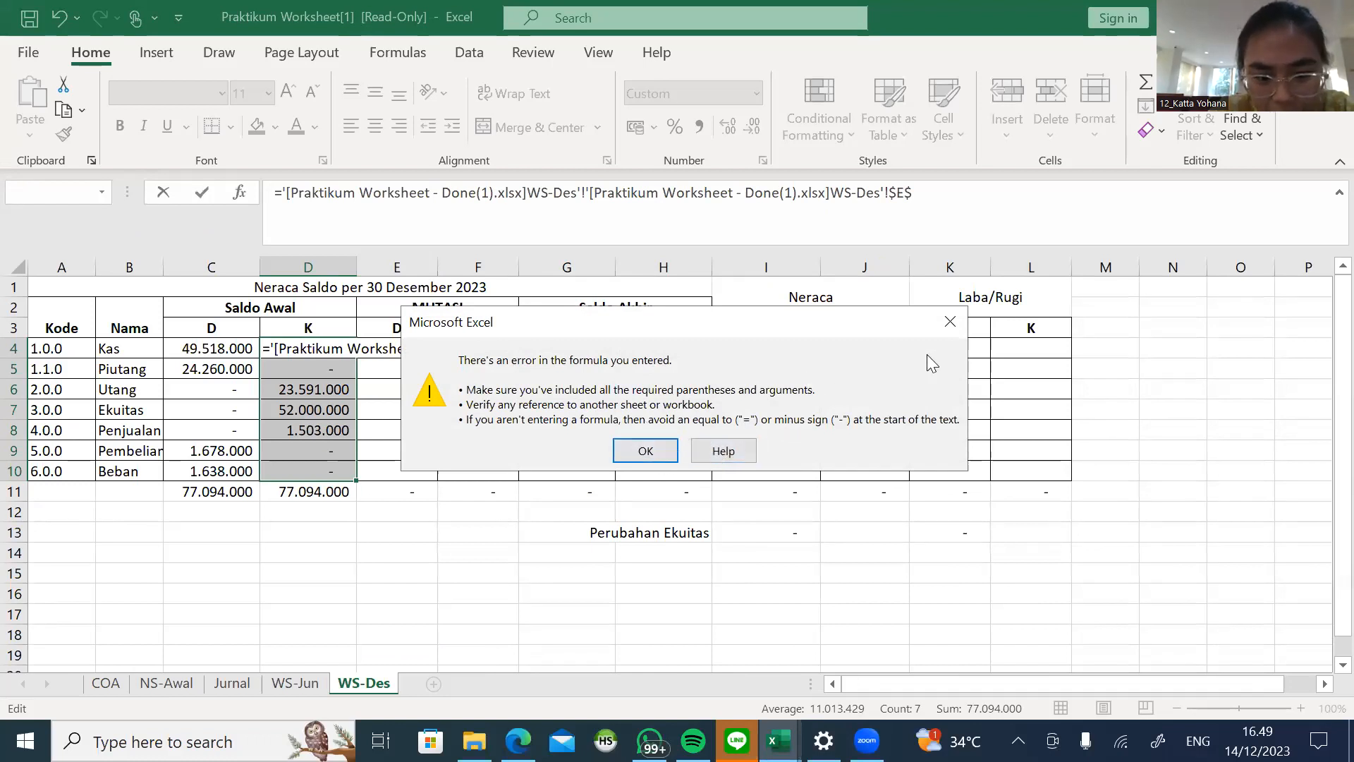
pyautogui.click(951, 323)
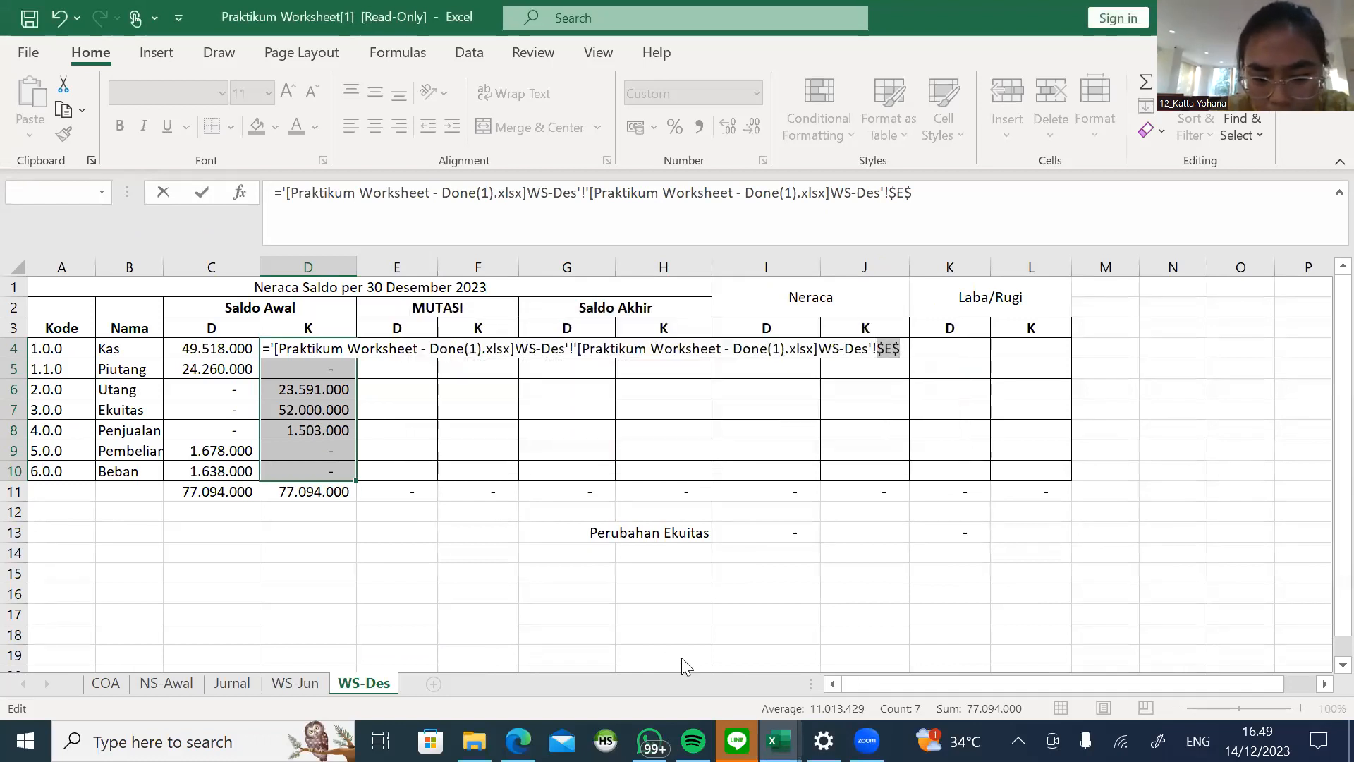
# Step: Delete the entire external-workbook formula from Kas's Saldo Awal credit cell D4 and leave the cell empty
pyautogui.click(780, 741)
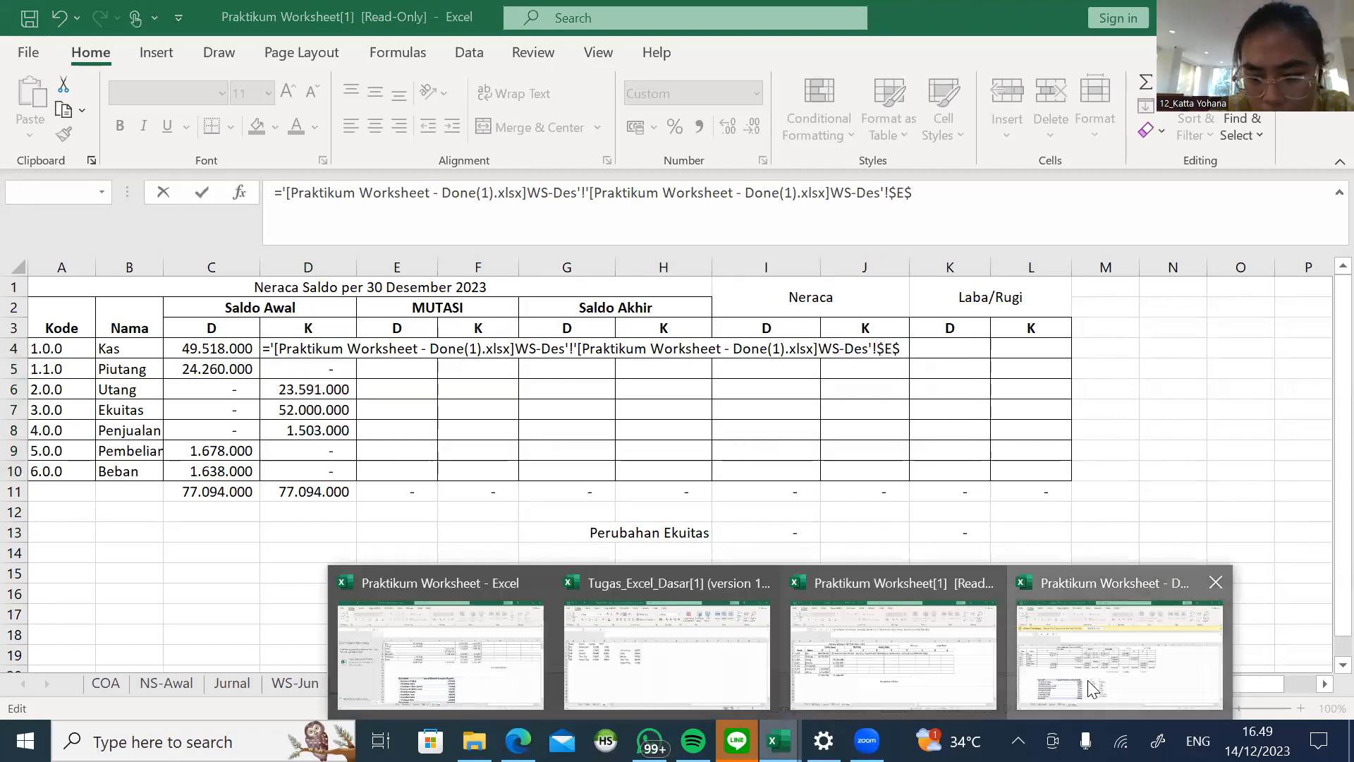
pyautogui.click(1093, 688)
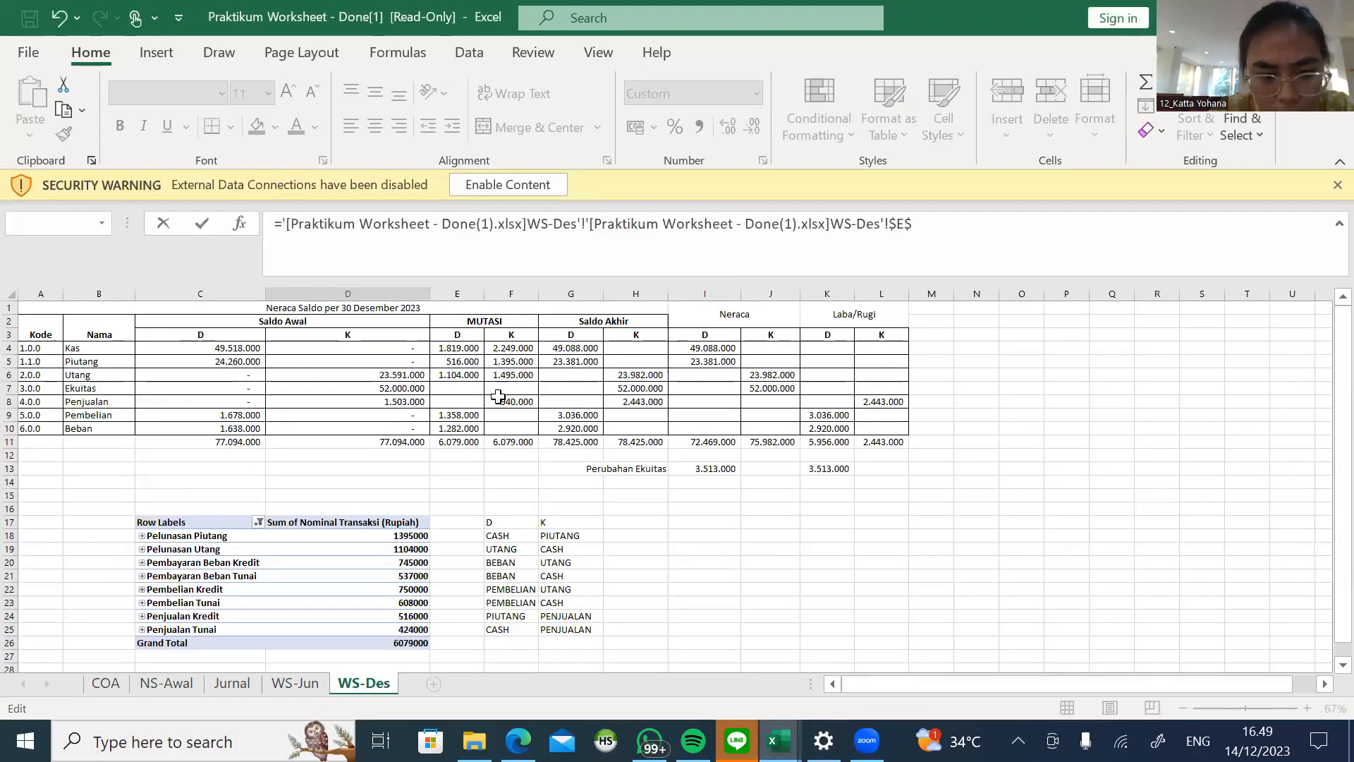
pyautogui.click(469, 347)
pyautogui.click(287, 224)
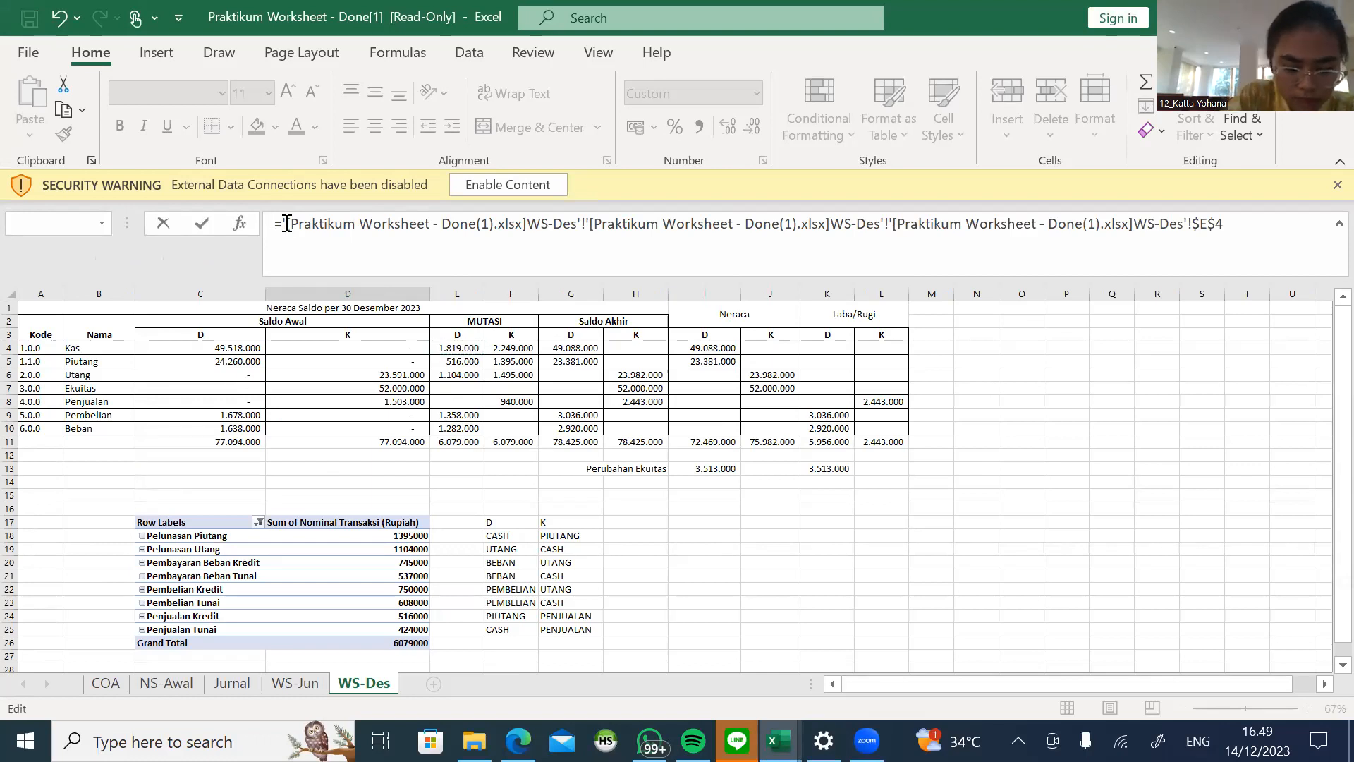
pyautogui.hotkey('ctrl', 'a')
pyautogui.press('BackSpace')
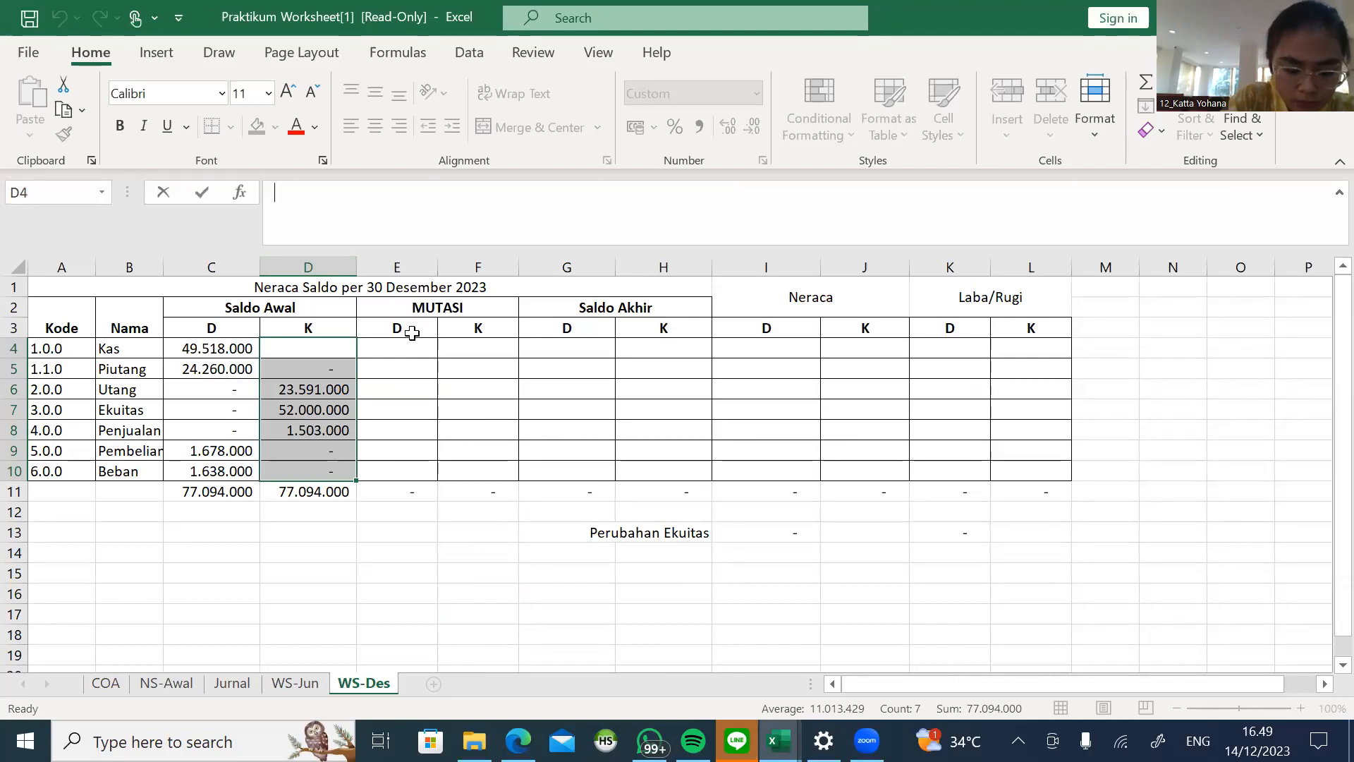
pyautogui.click(469, 389)
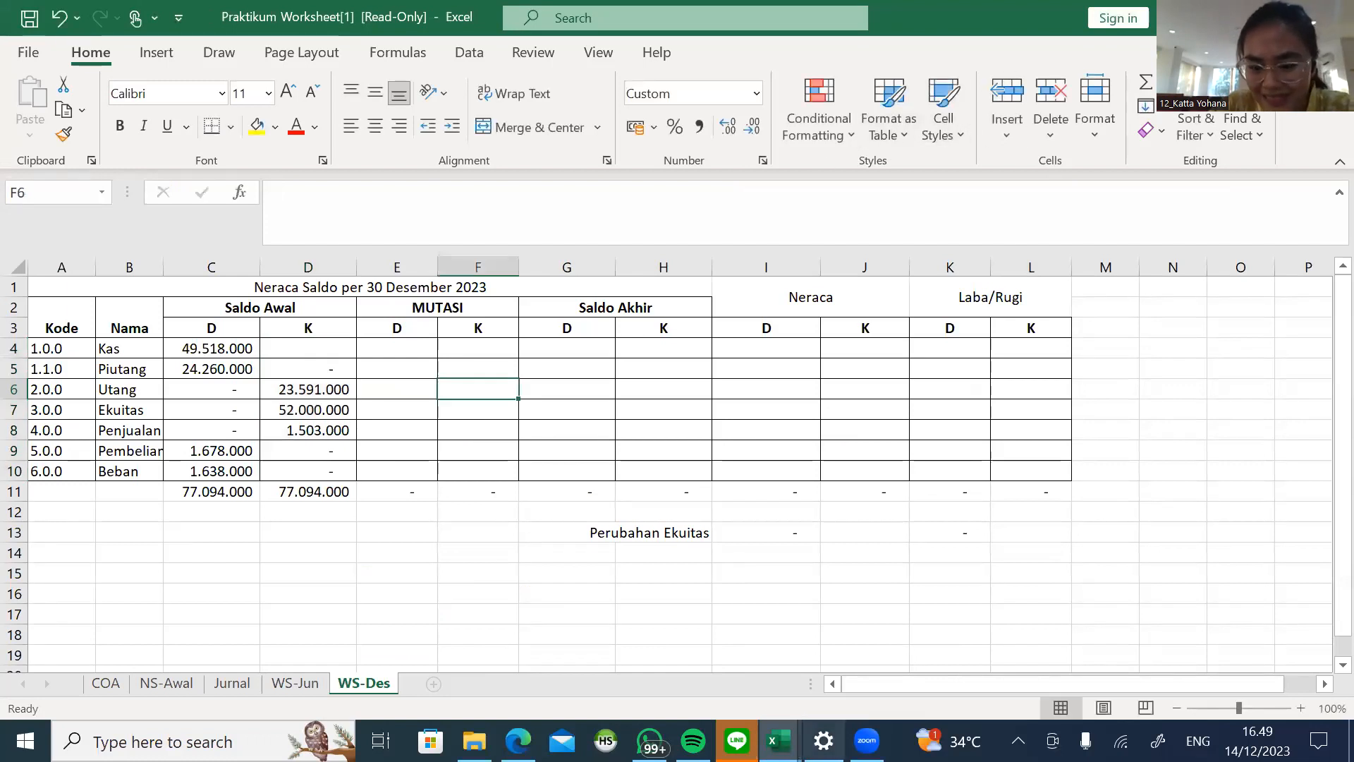
# Step: In the Done workbook's WS-Des sheet, set E13 to the sum of the PivotTable's Pelunasan Piutang and Penjualan Tunai amounts
pyautogui.click(779, 740)
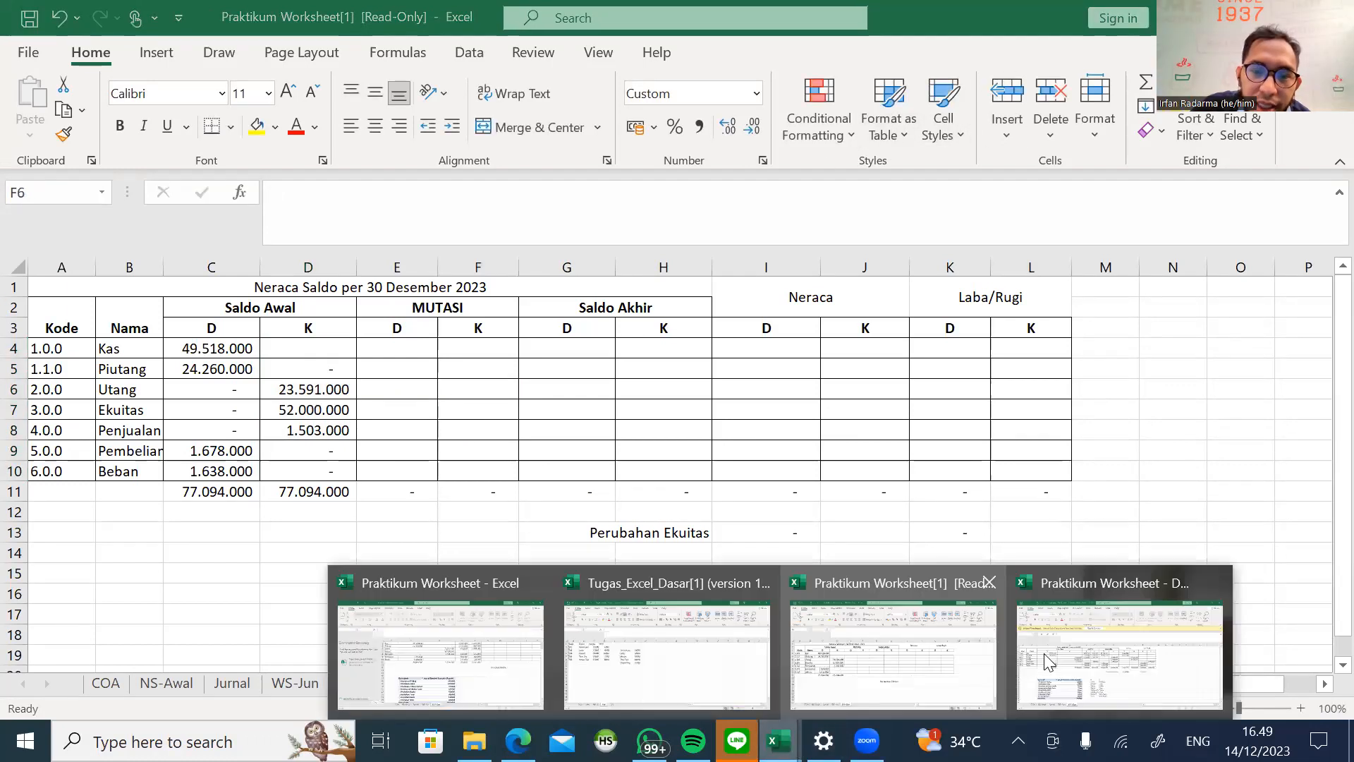
pyautogui.click(1100, 657)
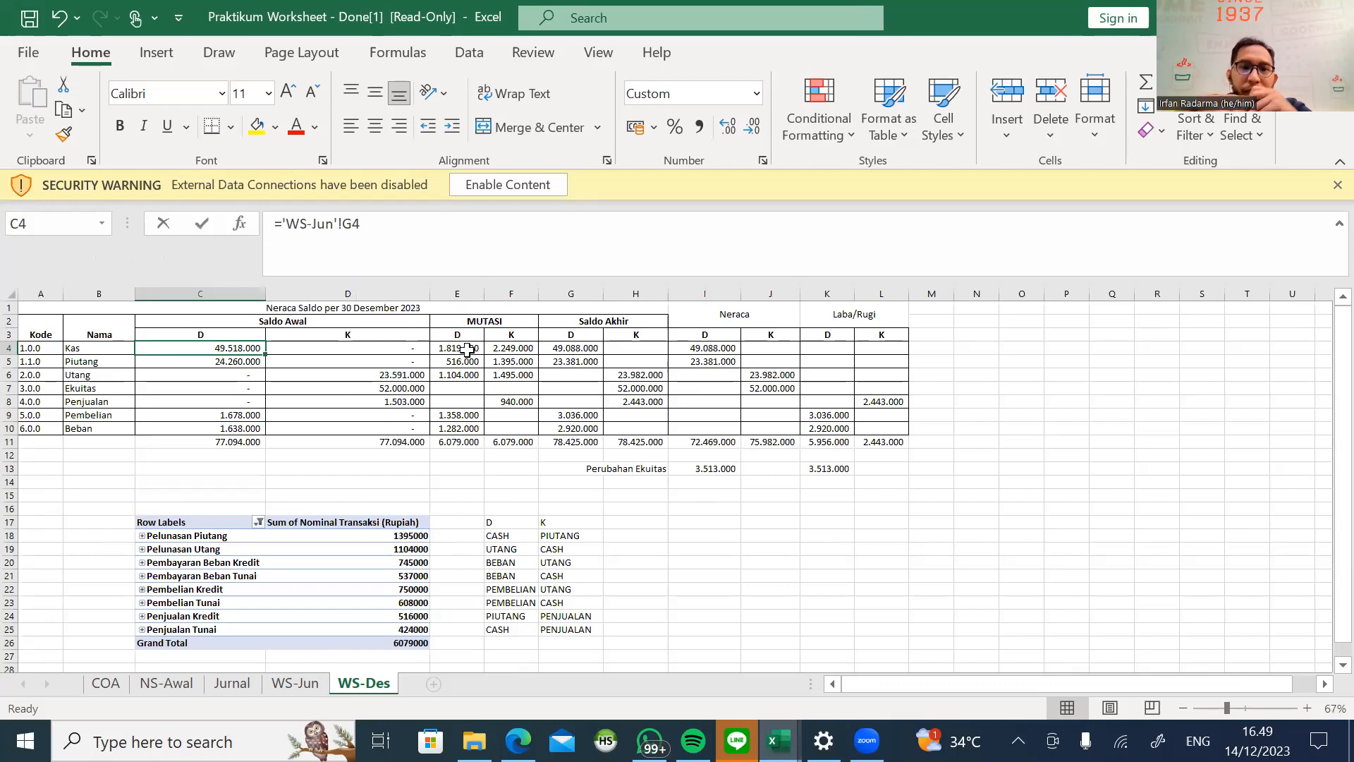
pyautogui.click(459, 464)
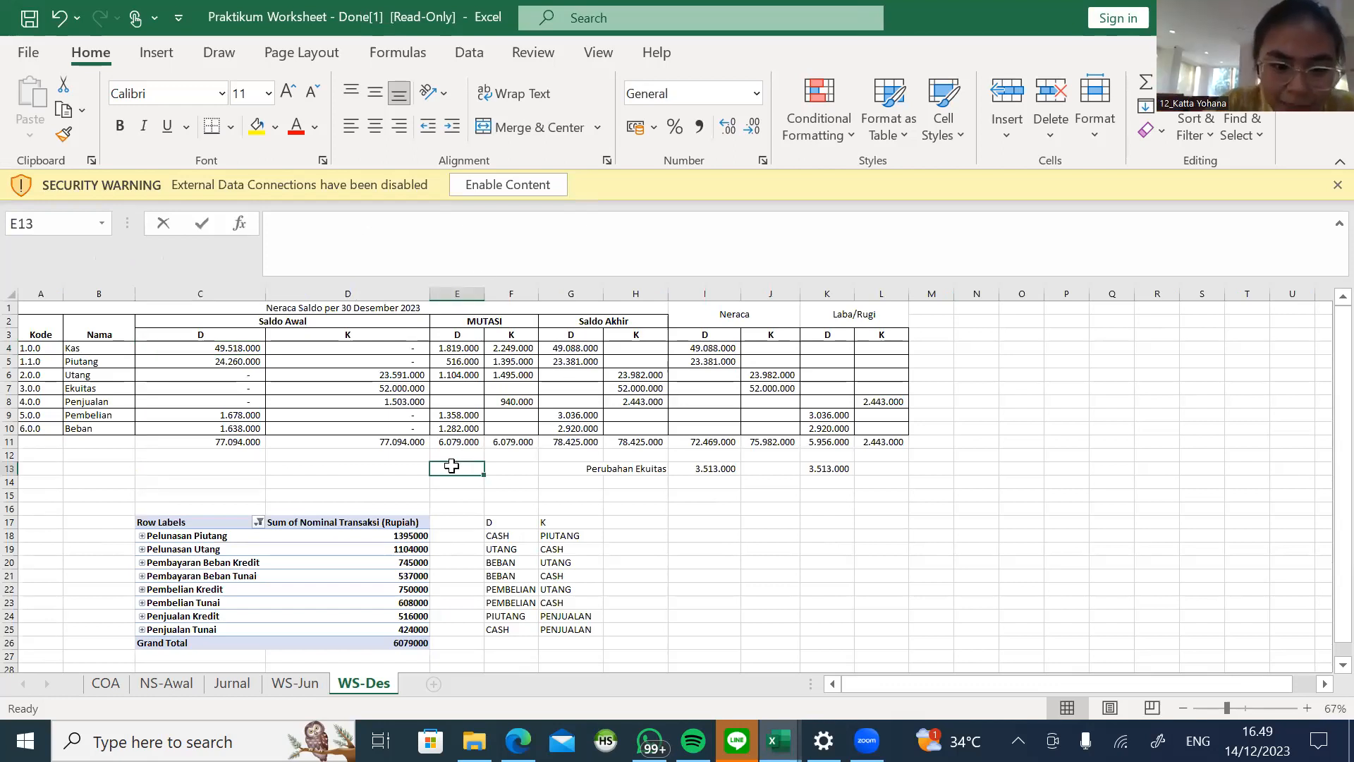
pyautogui.write('=')
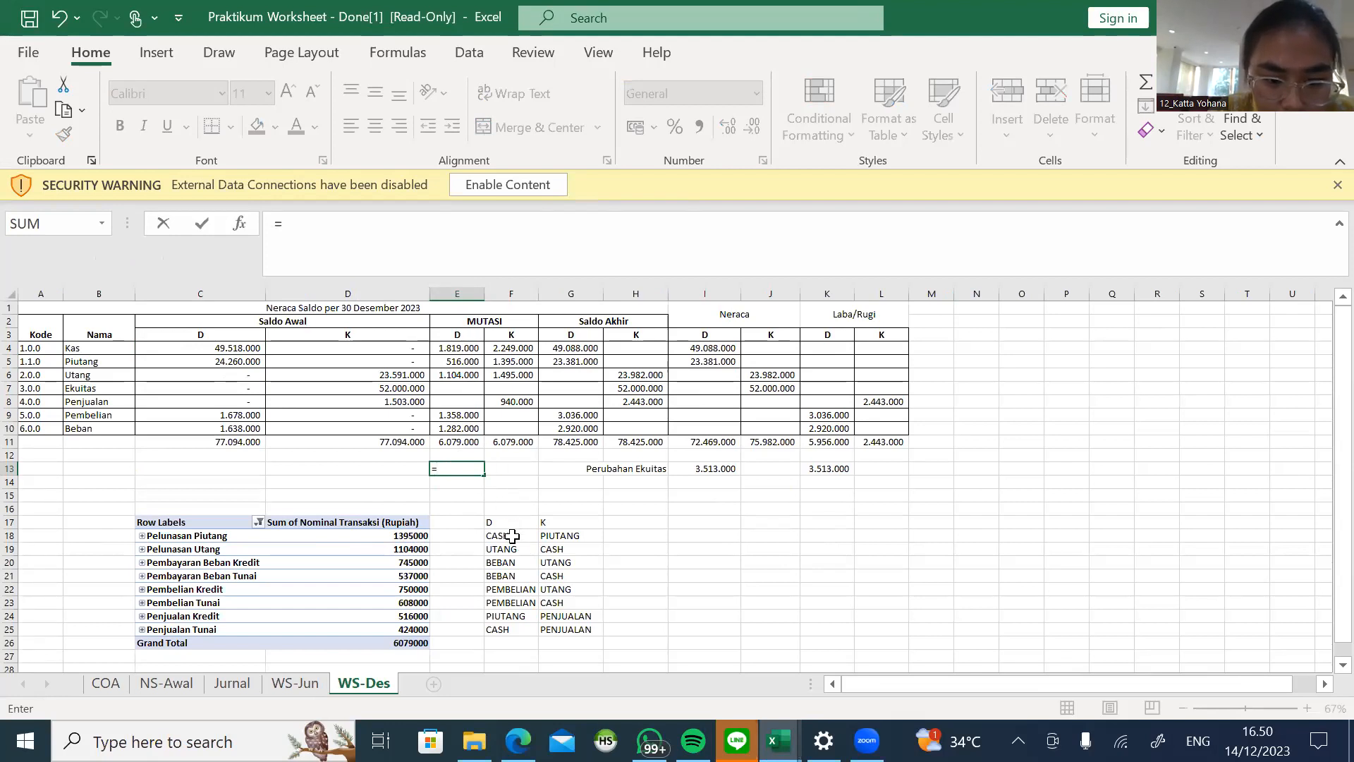
pyautogui.click(410, 536)
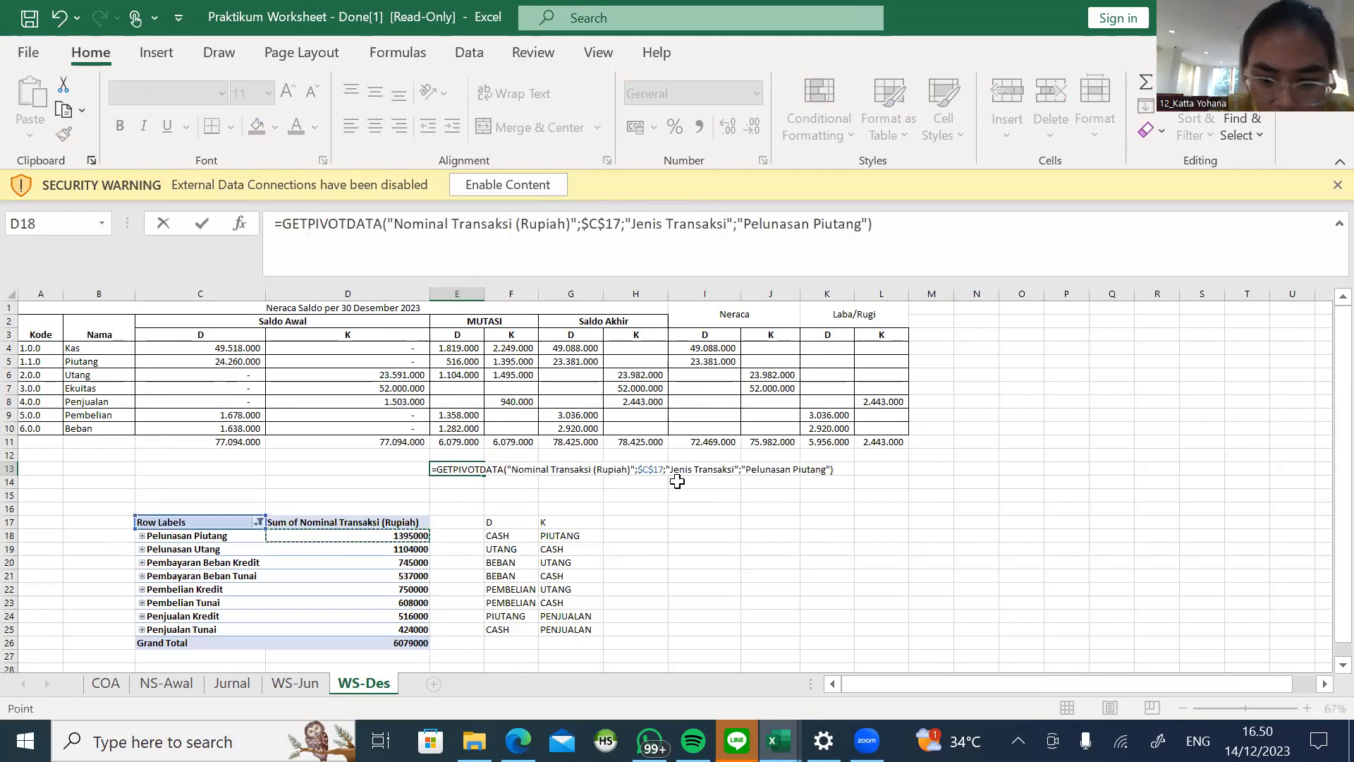
pyautogui.write('+')
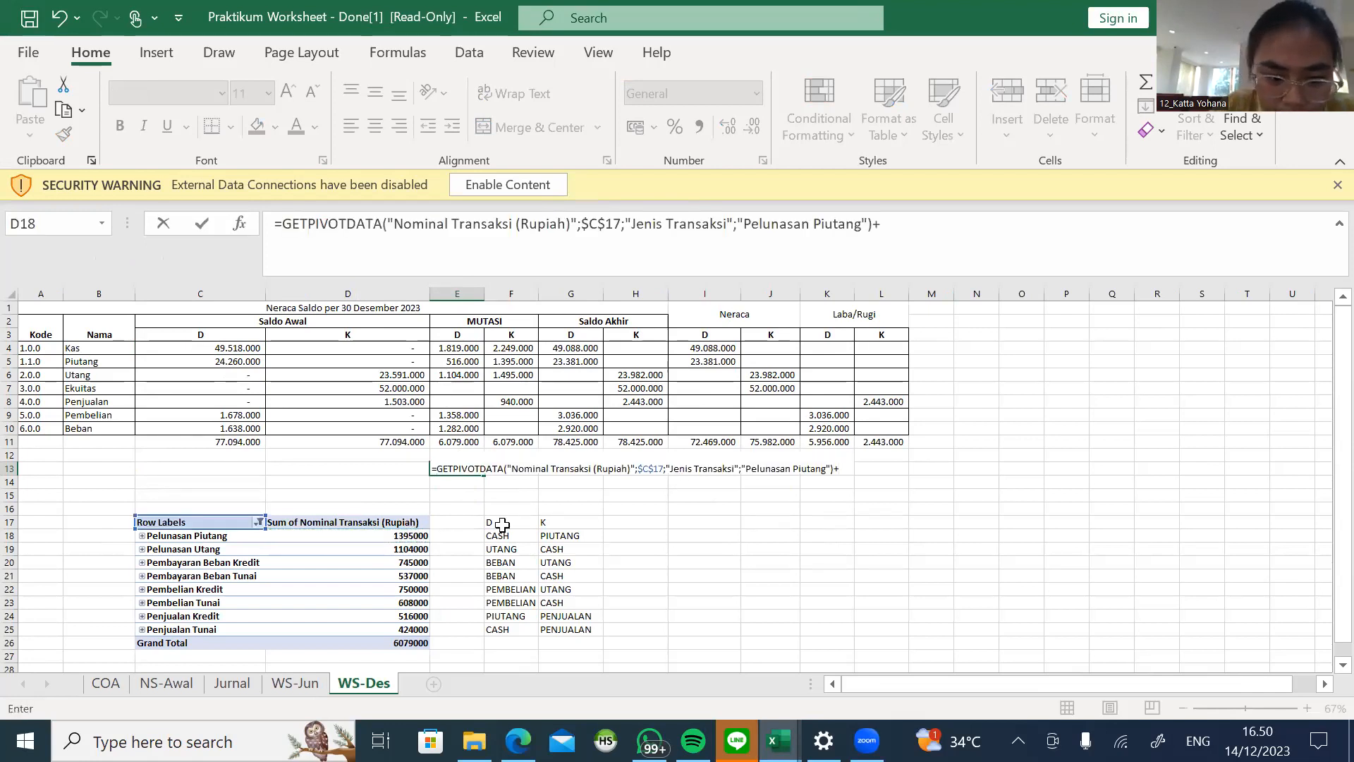
pyautogui.click(416, 629)
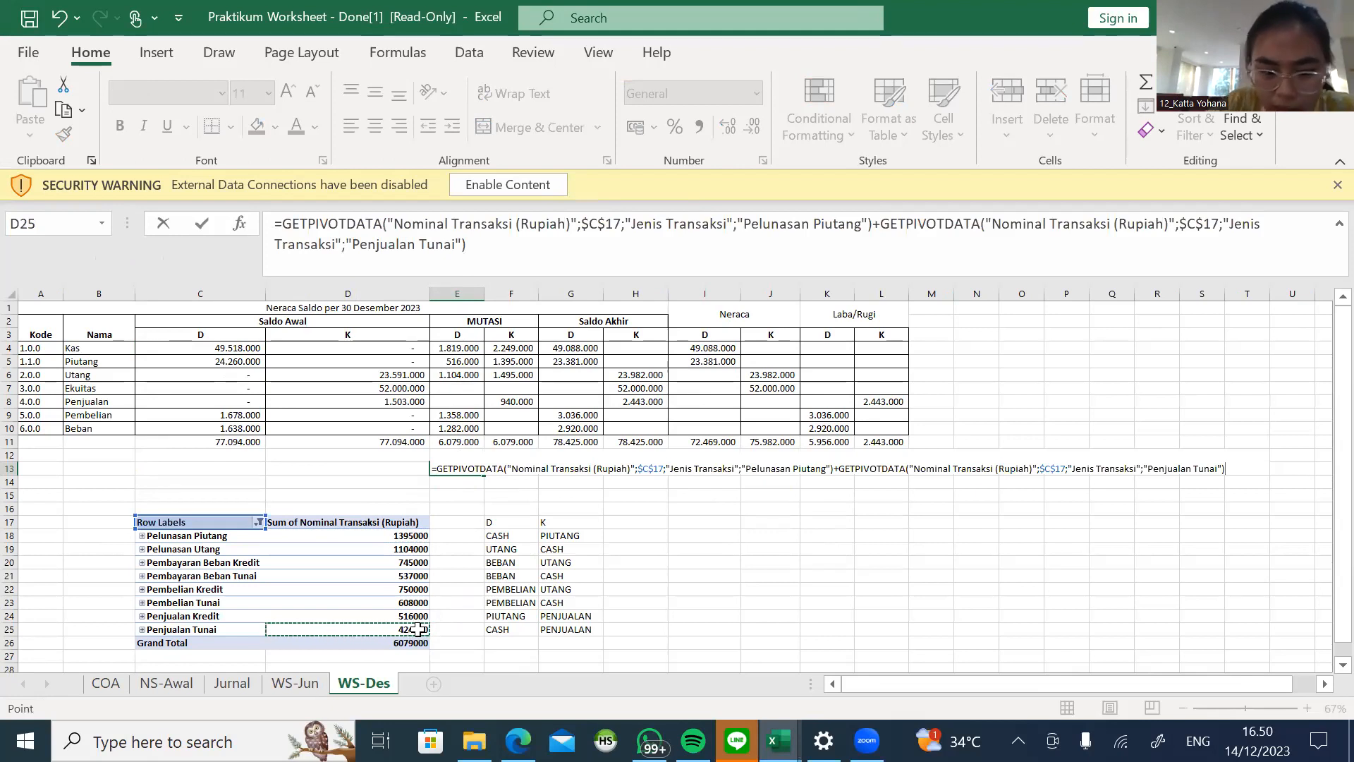
pyautogui.press('Return')
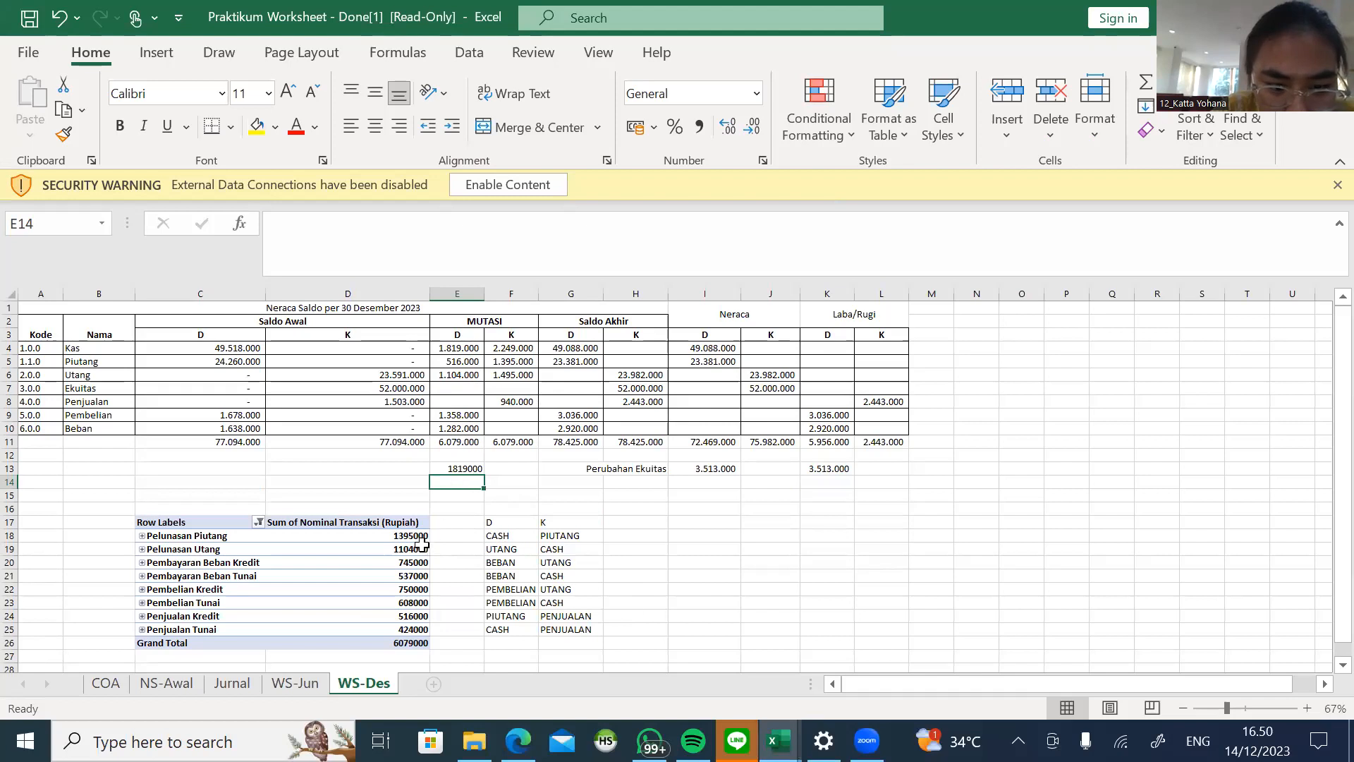
pyautogui.moveTo(419, 552)
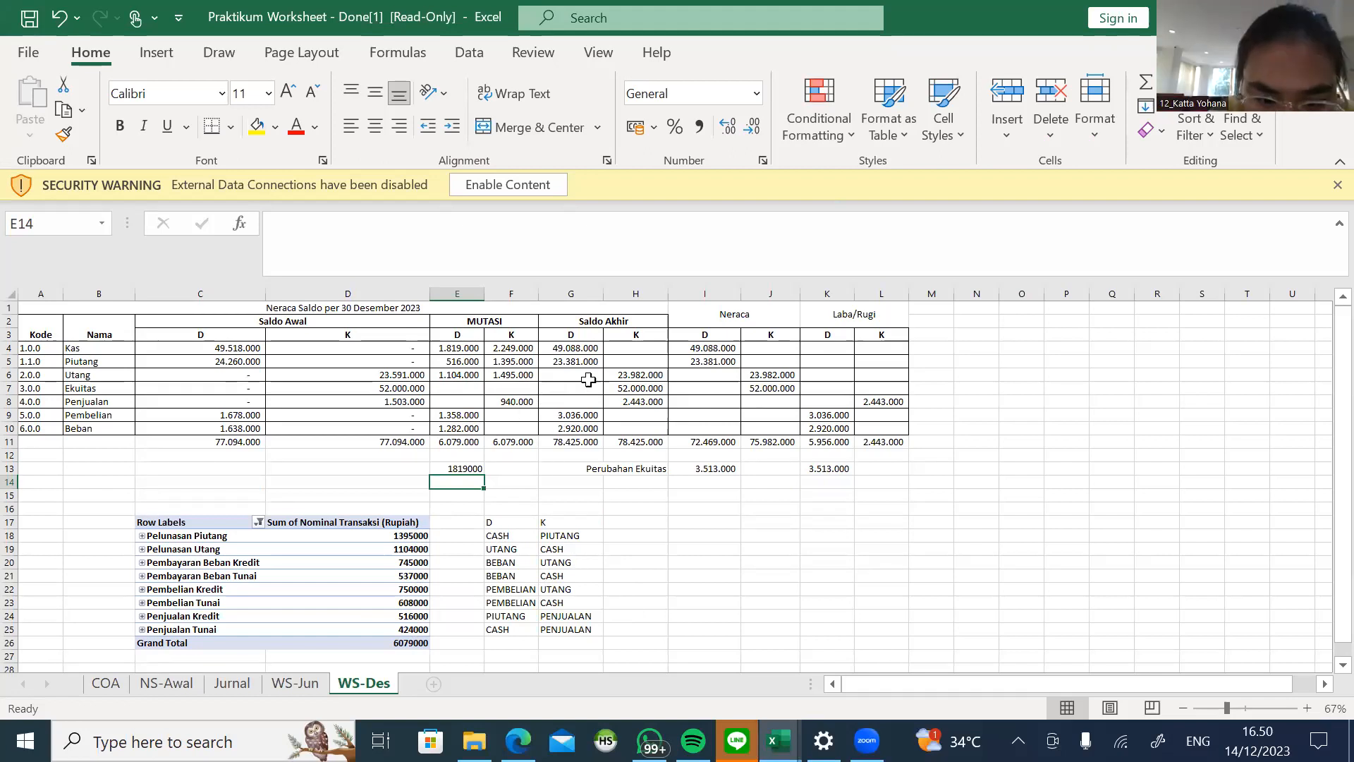
# Step: Try replacing Kas's Saldo Akhir debit formula in G4 with a reference to Utang's credit balance, =H6, then undo the replacement
pyautogui.click(571, 348)
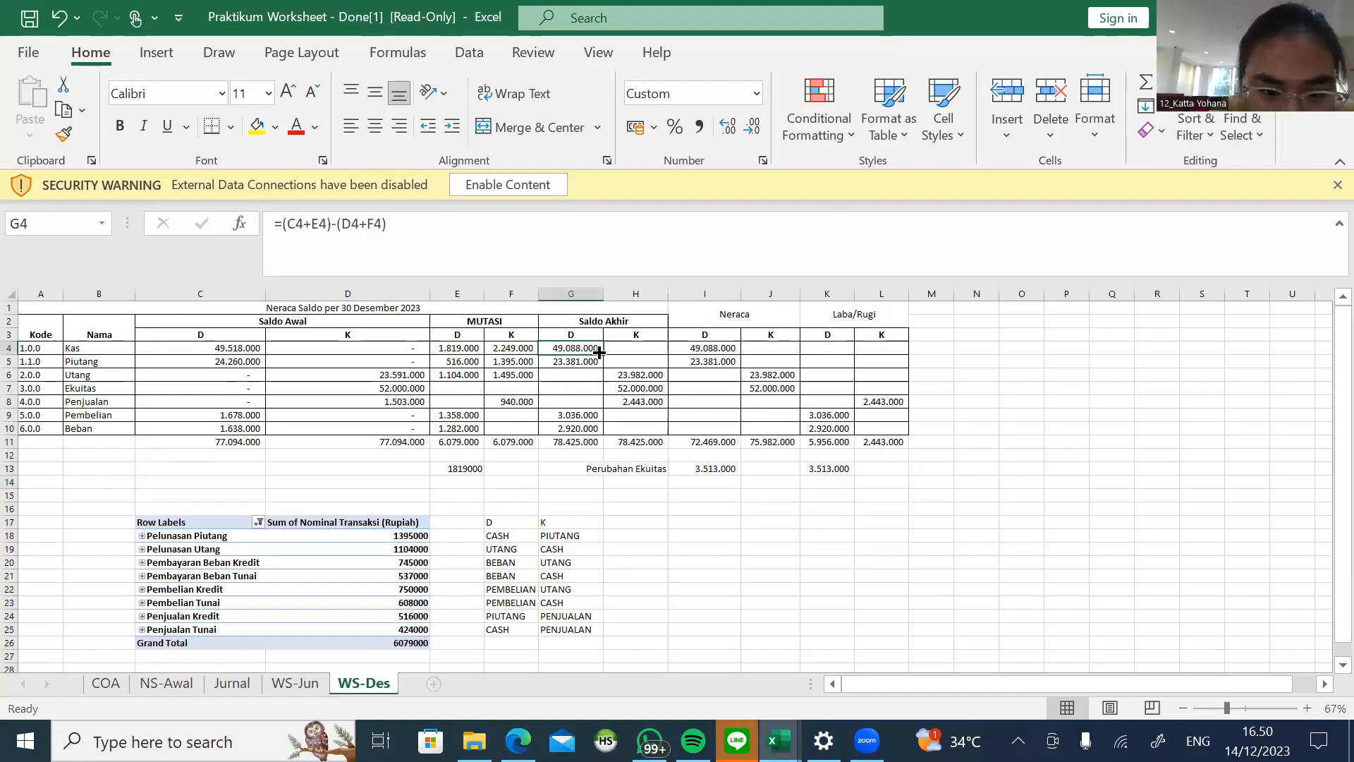
pyautogui.click(399, 227)
pyautogui.moveTo(395, 225); pyautogui.dragTo(261, 227)
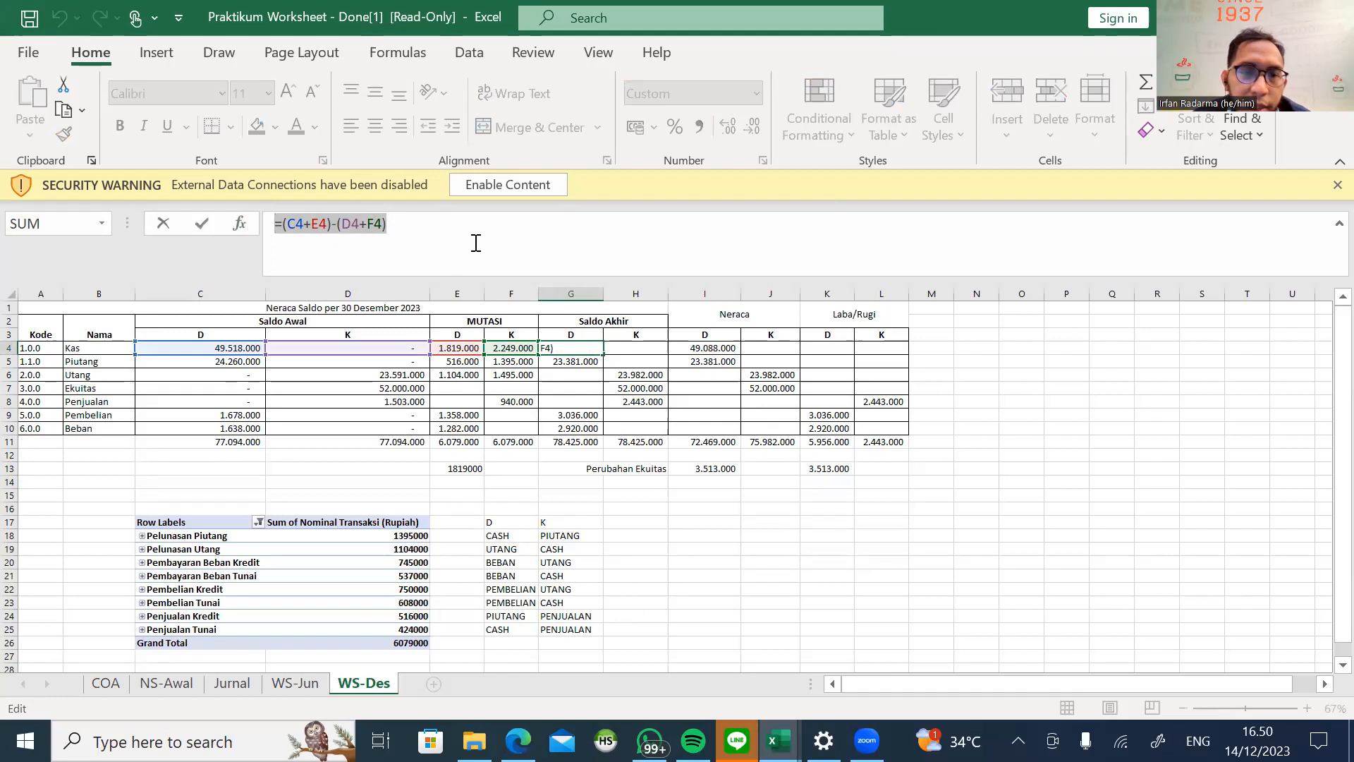
pyautogui.write('=')
pyautogui.click(587, 360)
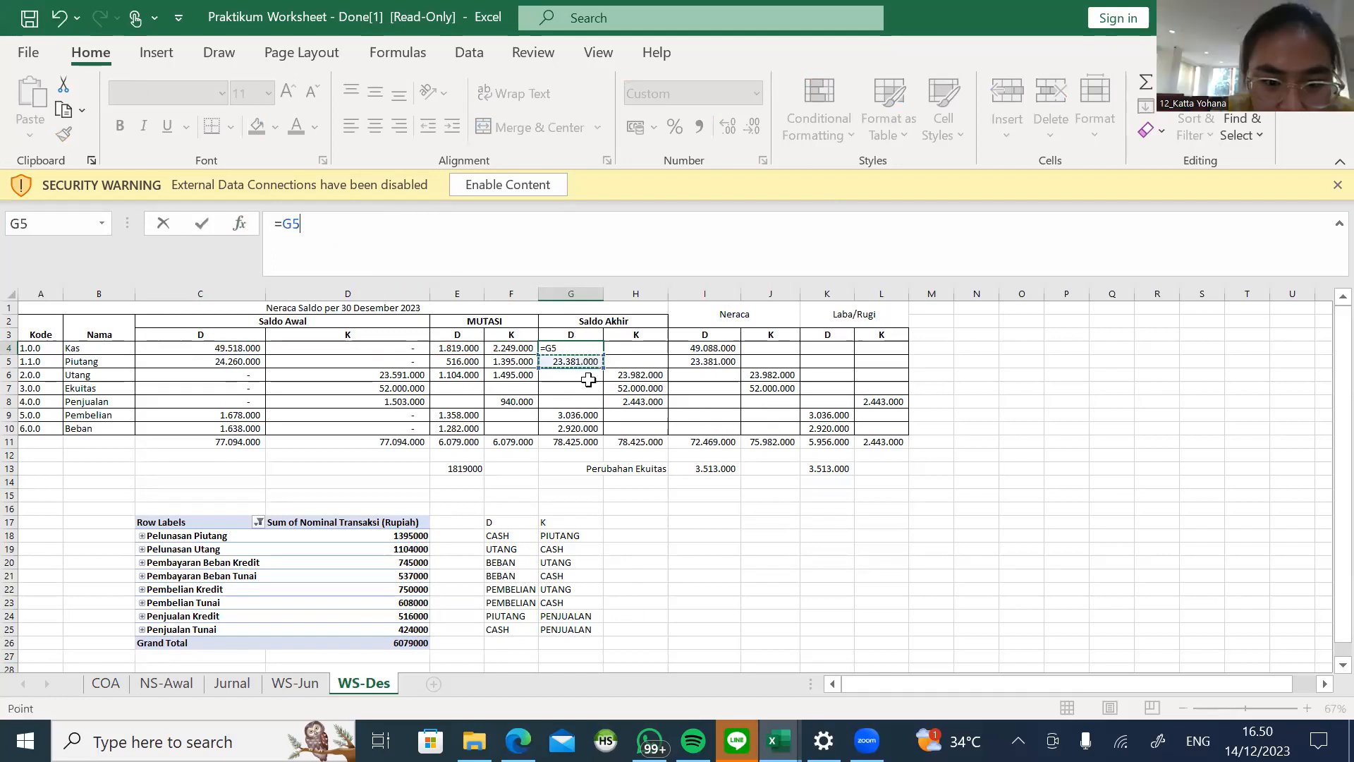
pyautogui.click(587, 387)
pyautogui.click(589, 415)
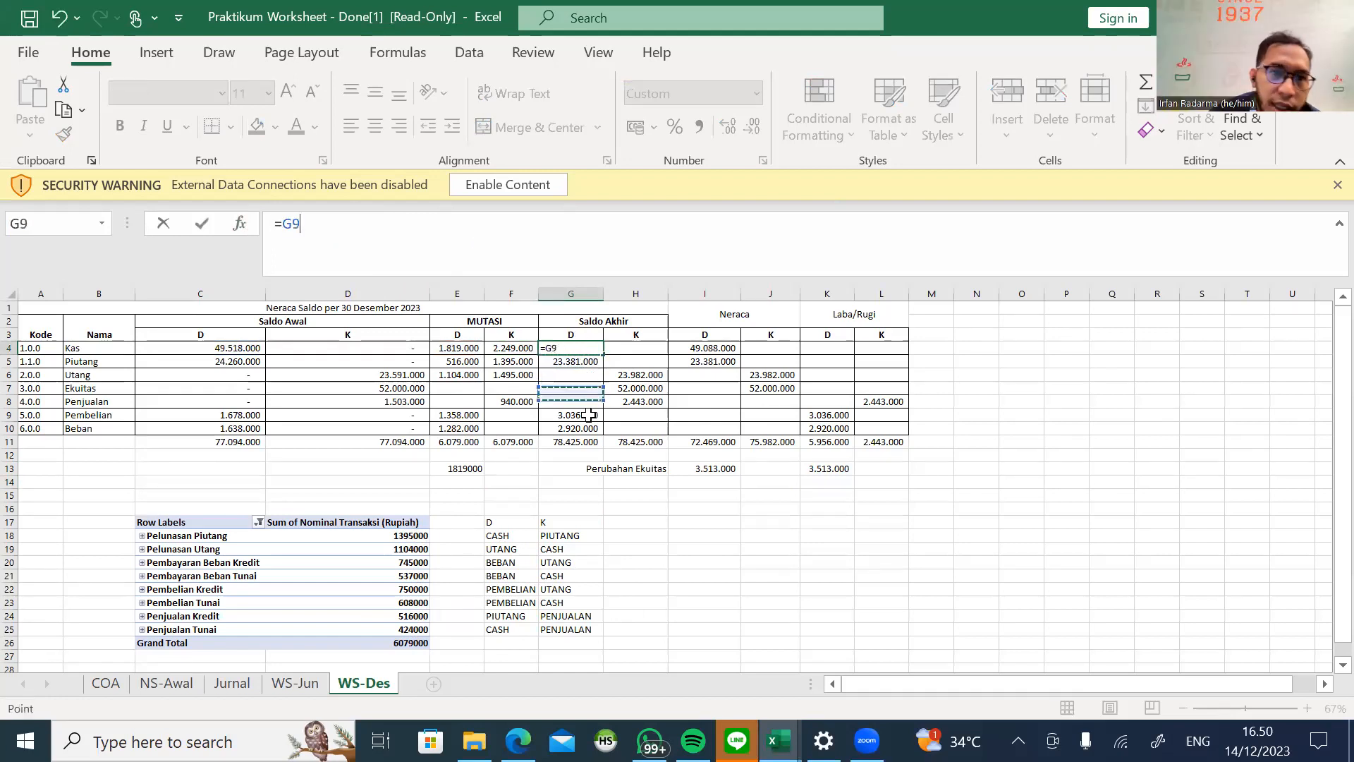
pyautogui.click(638, 399)
pyautogui.click(654, 376)
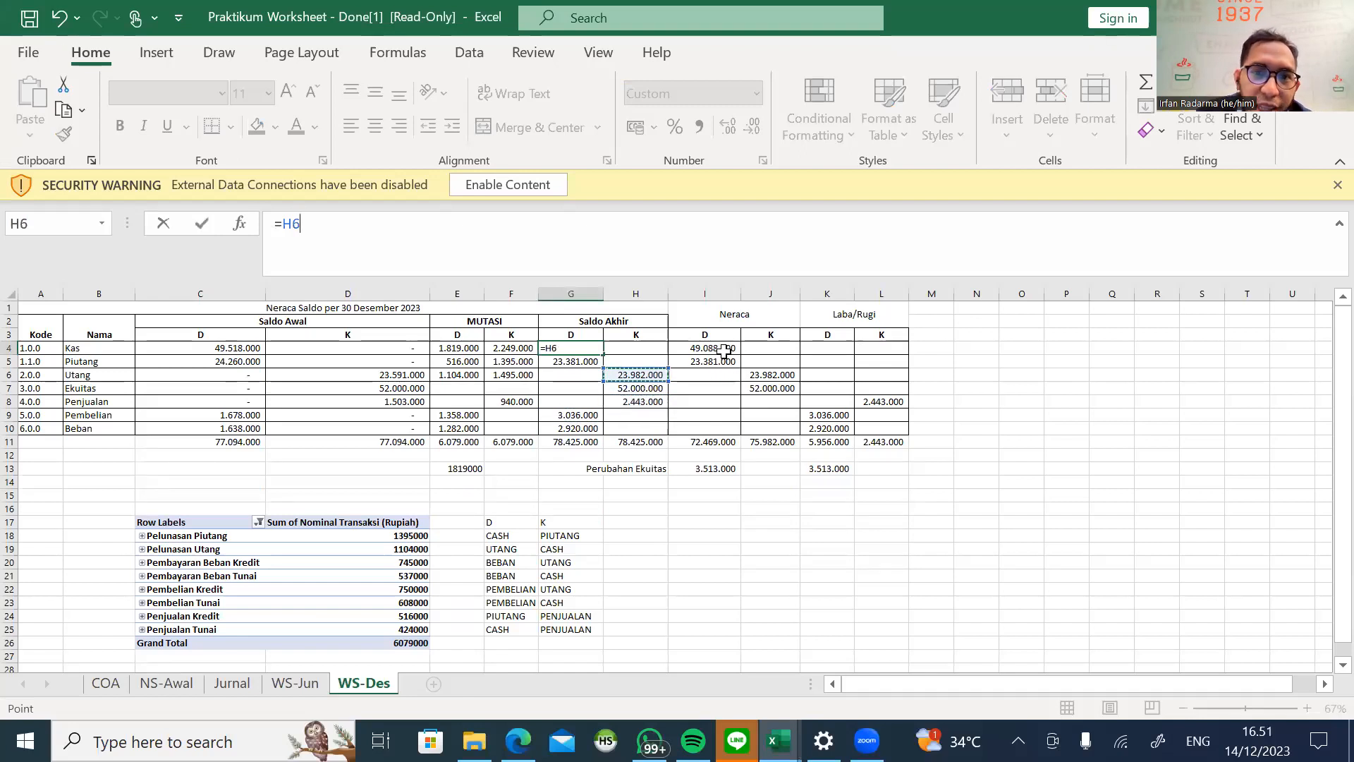
pyautogui.click(466, 243)
pyautogui.click(577, 376)
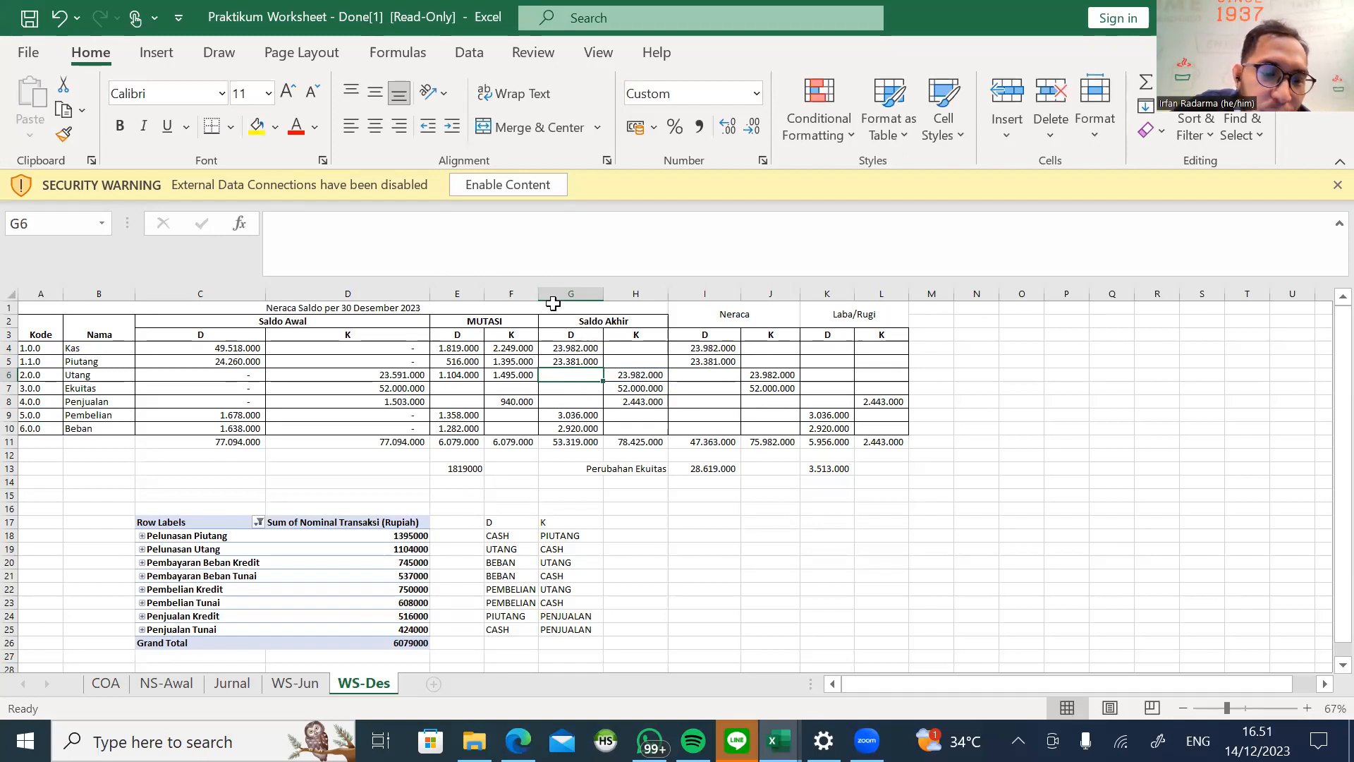
pyautogui.hotkey('ctrl', 'z')
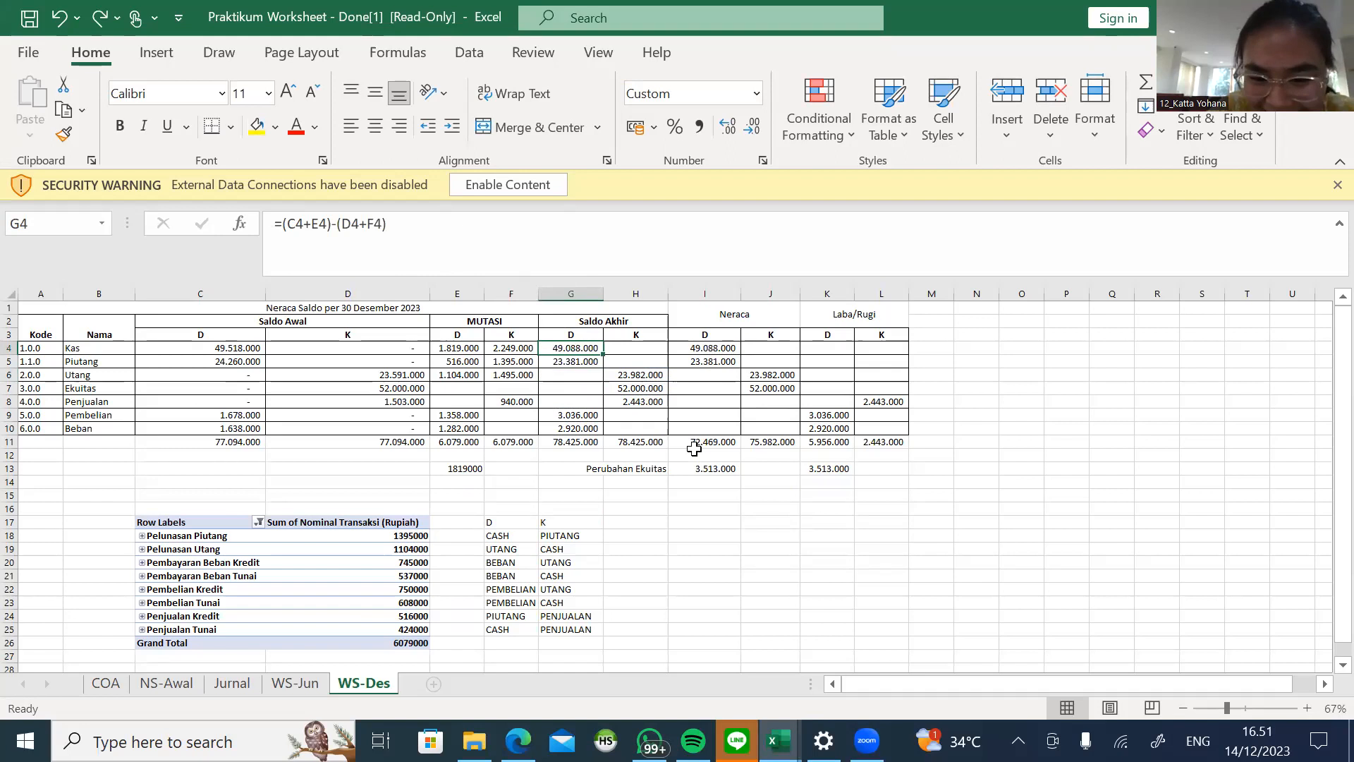
# Step: Inspect the Neraca debit formulas for Kas and Piutang and the Saldo Akhir and Mutasi debit formulas behind them in WS-Des
pyautogui.click(777, 458)
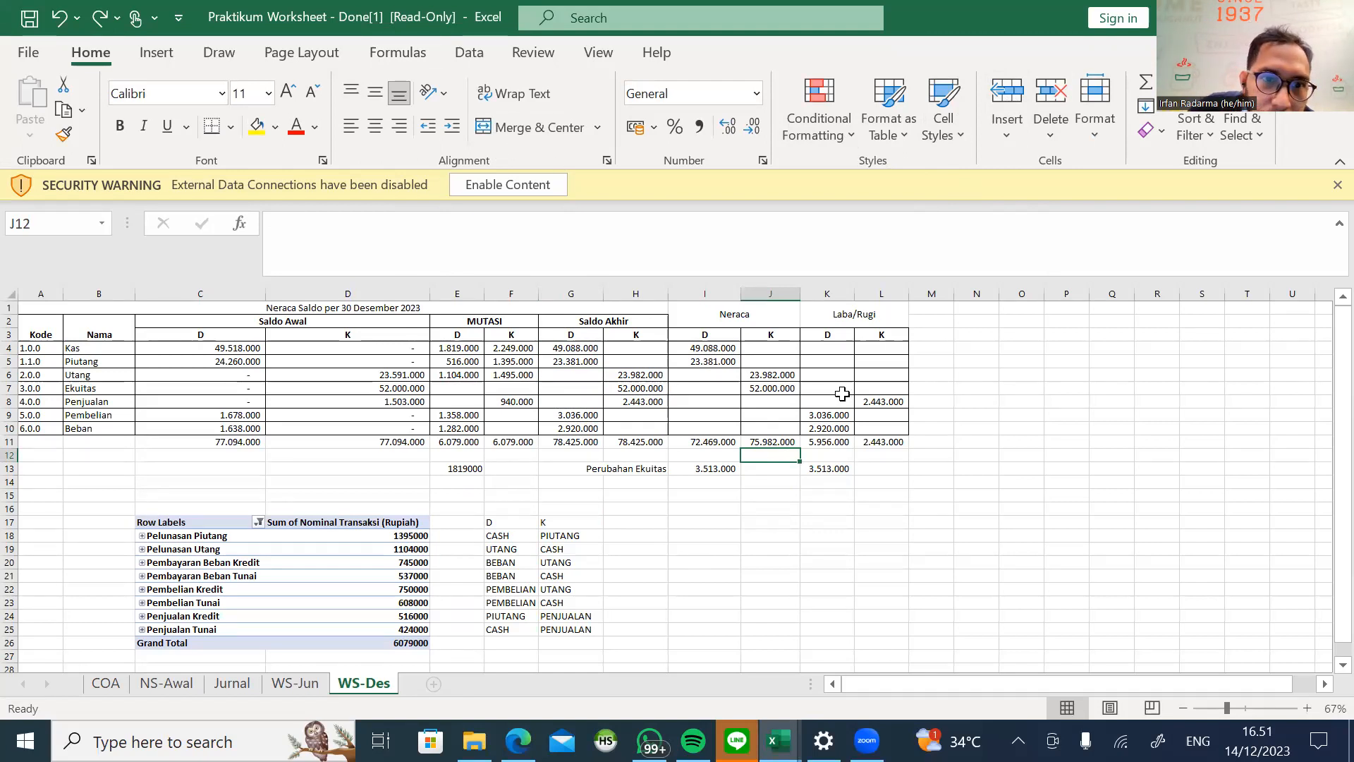
pyautogui.click(698, 350)
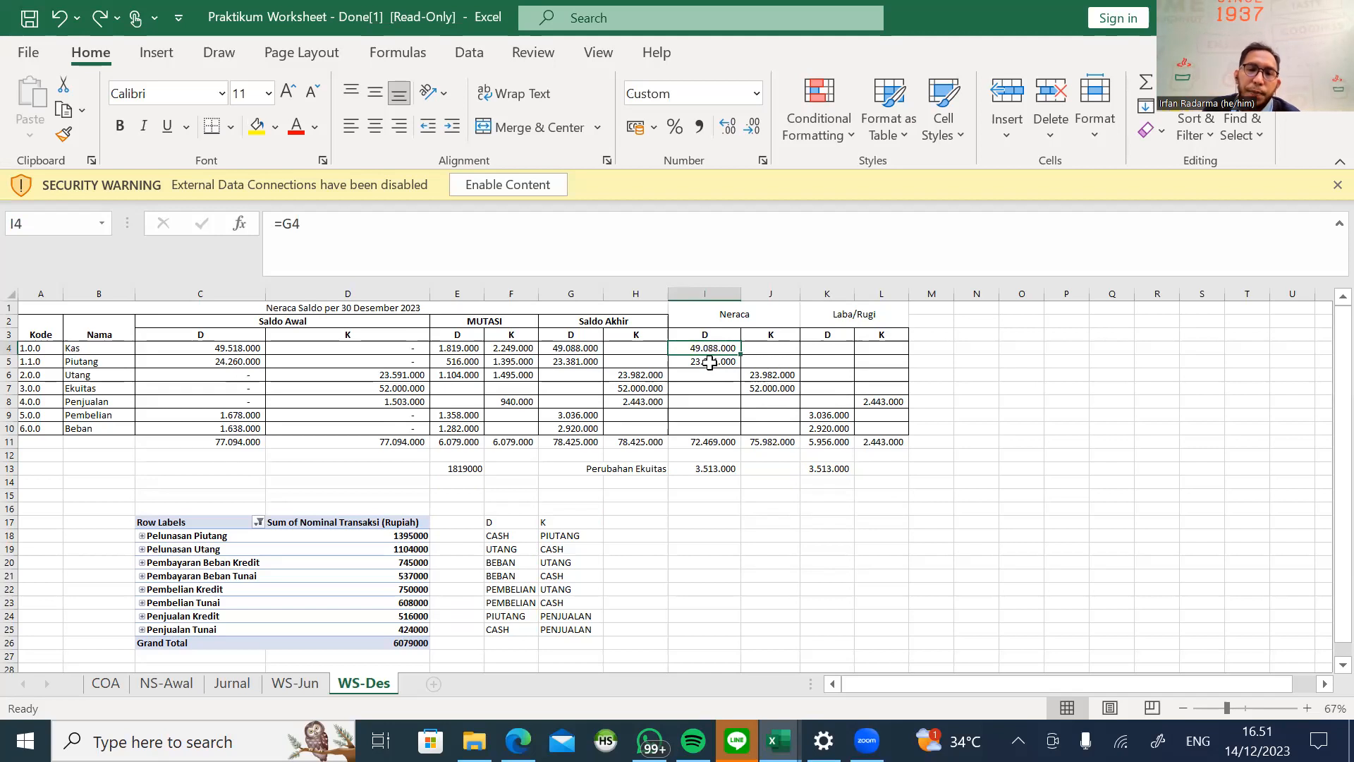
pyautogui.click(709, 362)
pyautogui.click(581, 361)
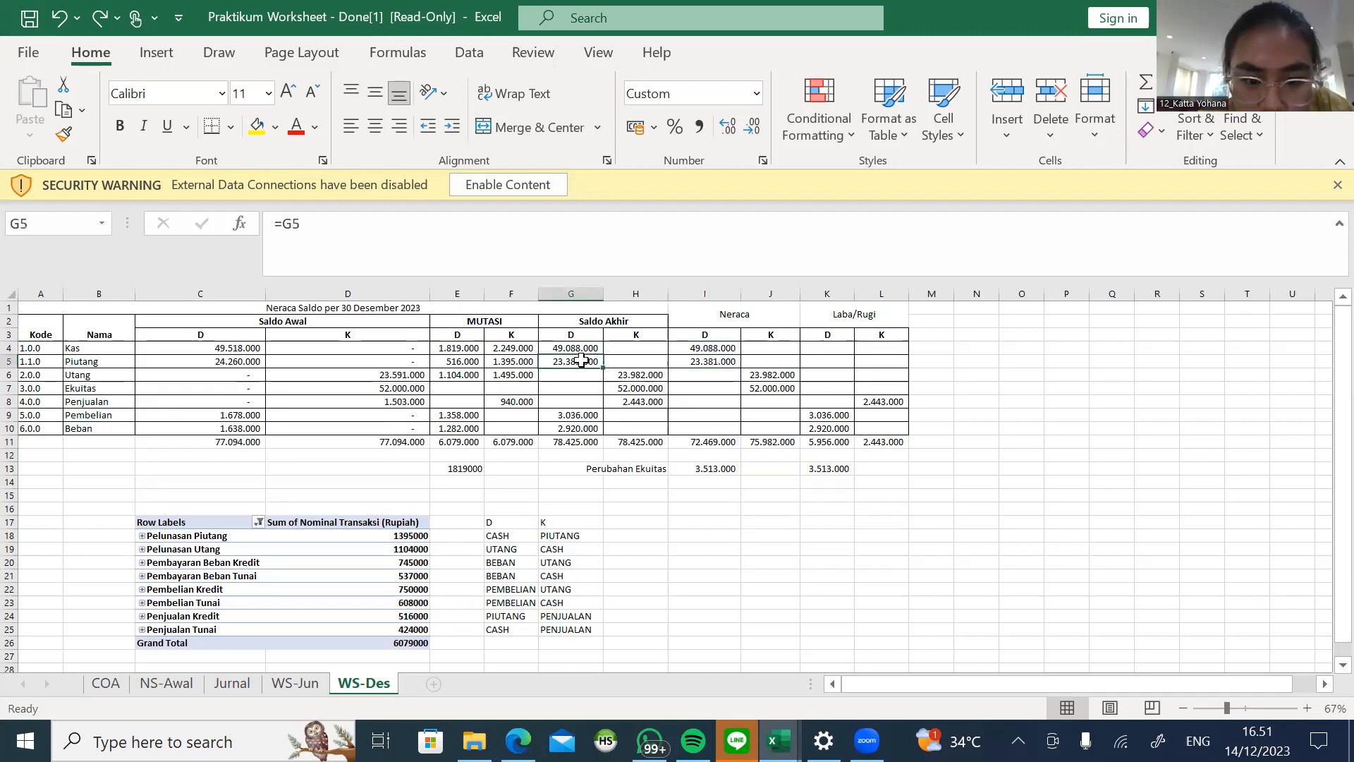
pyautogui.click(594, 348)
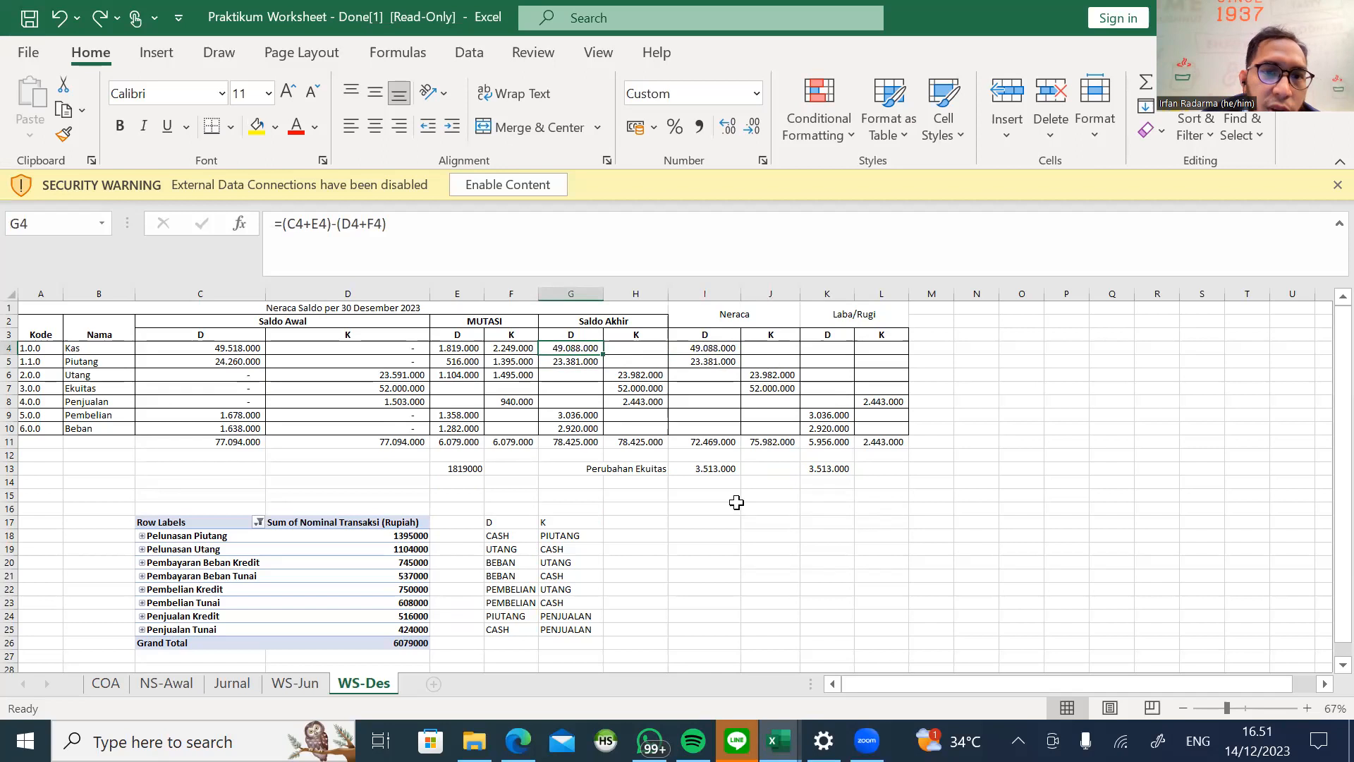
pyautogui.click(460, 346)
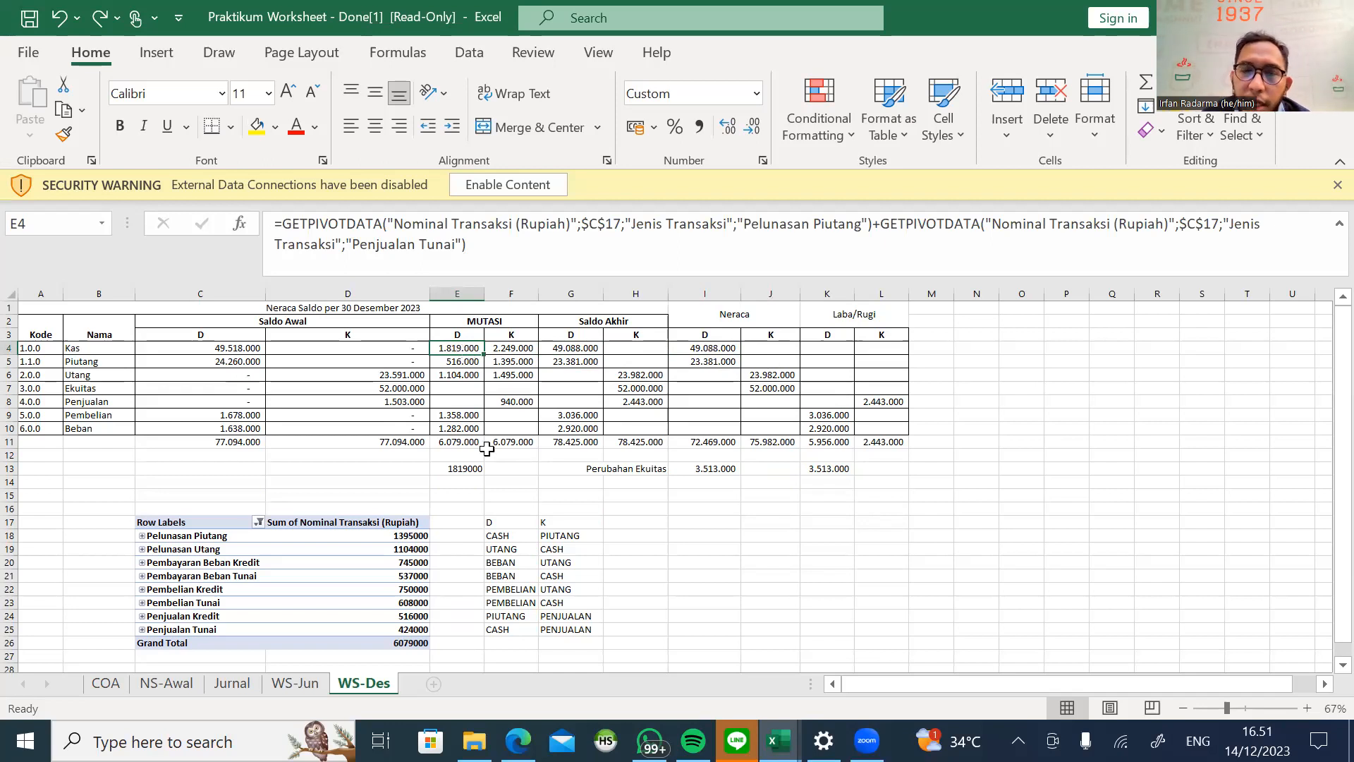
pyautogui.click(499, 494)
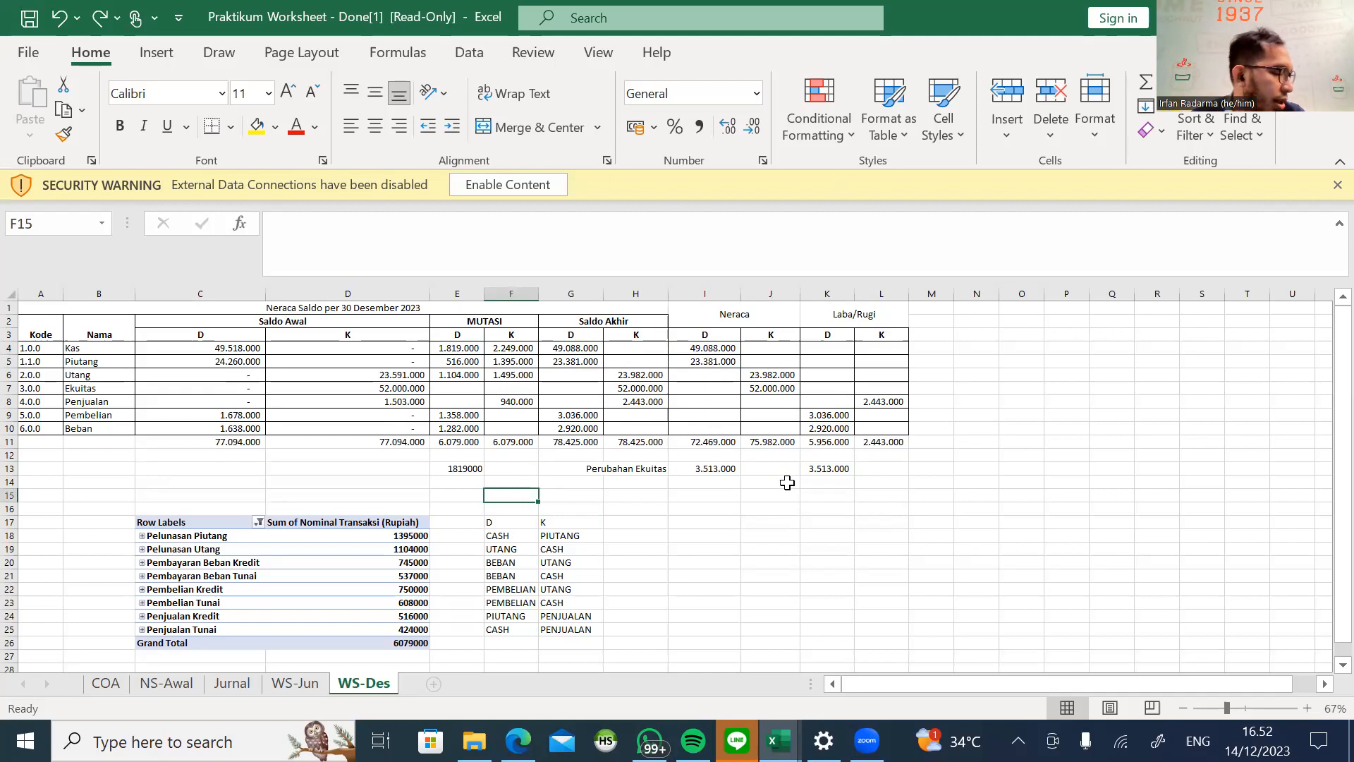
pyautogui.scroll(-1, 787, 483)
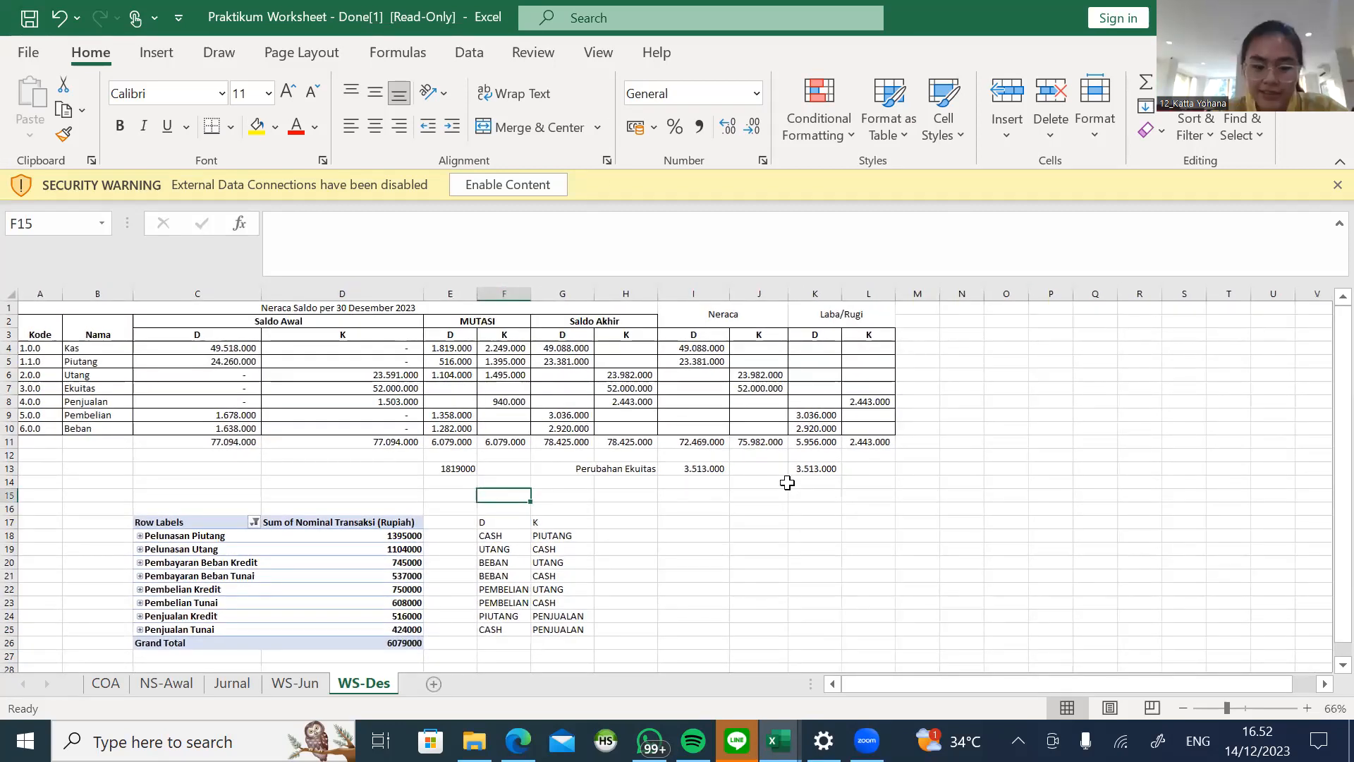
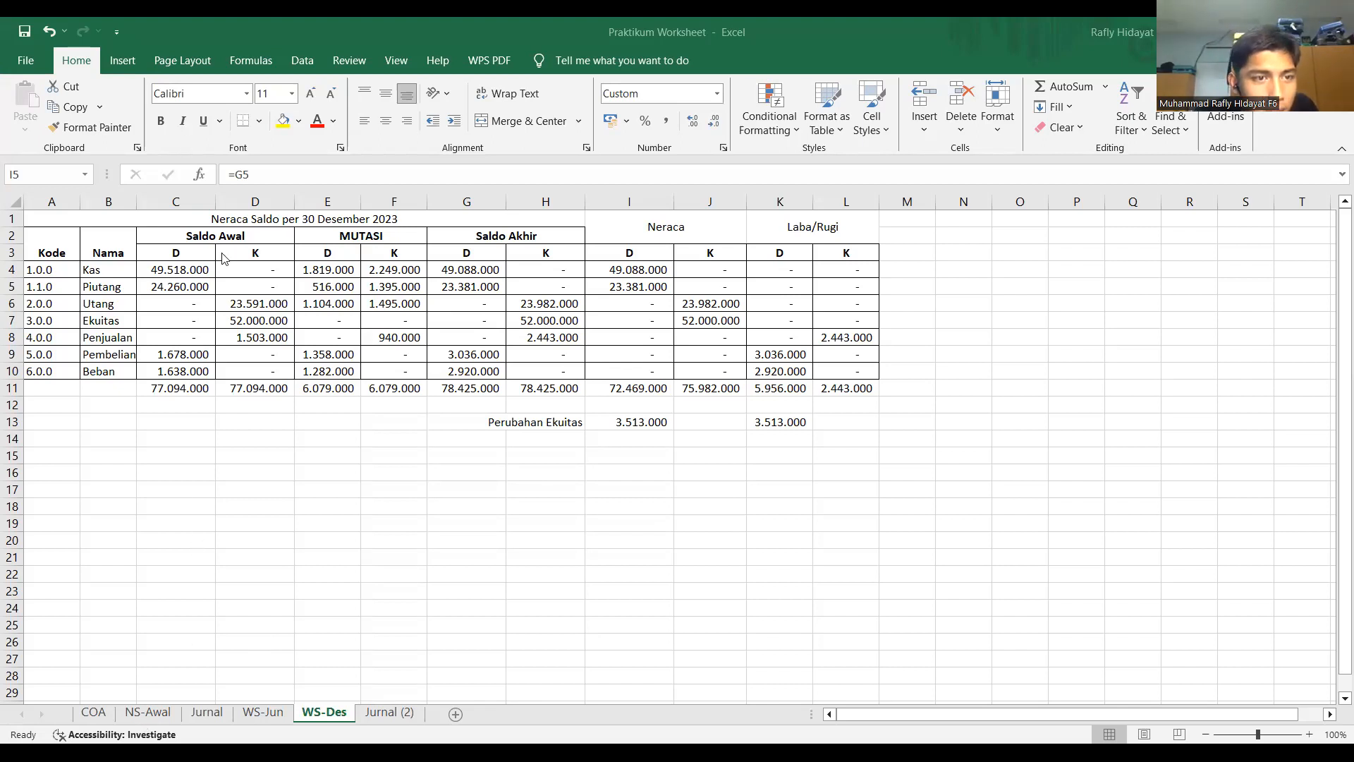
# Step: Compare Kas's Saldo Awal lookup in the Praktikum Worksheet's WS-Des sheet with its WS-Jun Saldo Akhir, and check Kas's Mutasi debit formula
pyautogui.click(193, 268)
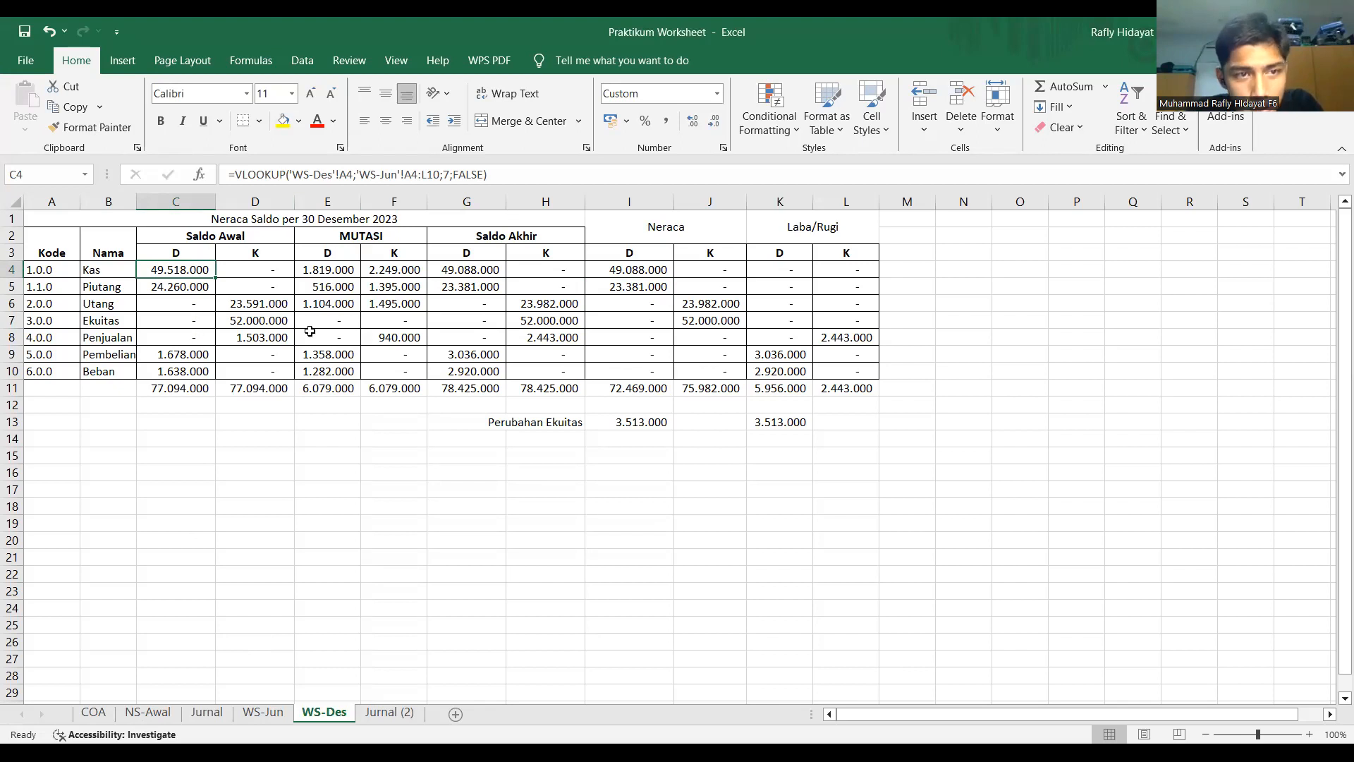
pyautogui.click(279, 713)
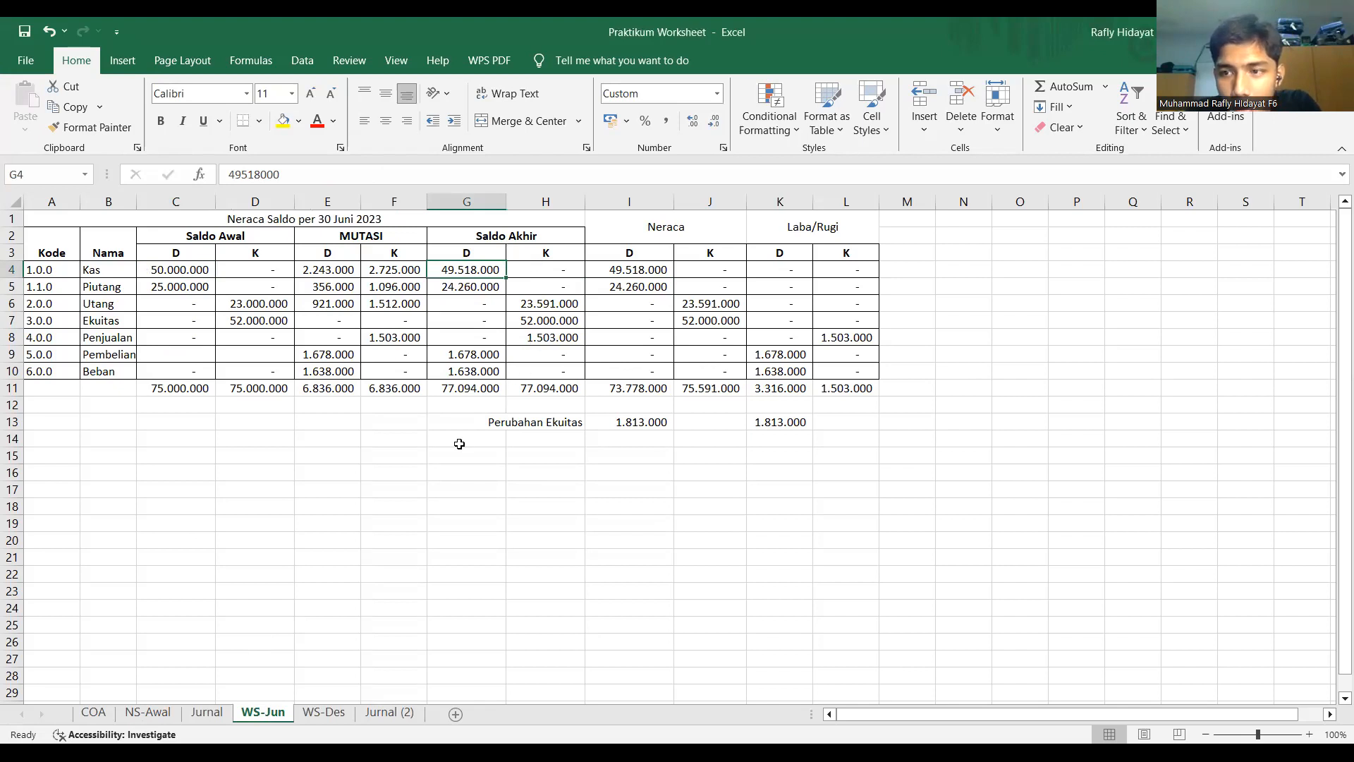
pyautogui.click(323, 712)
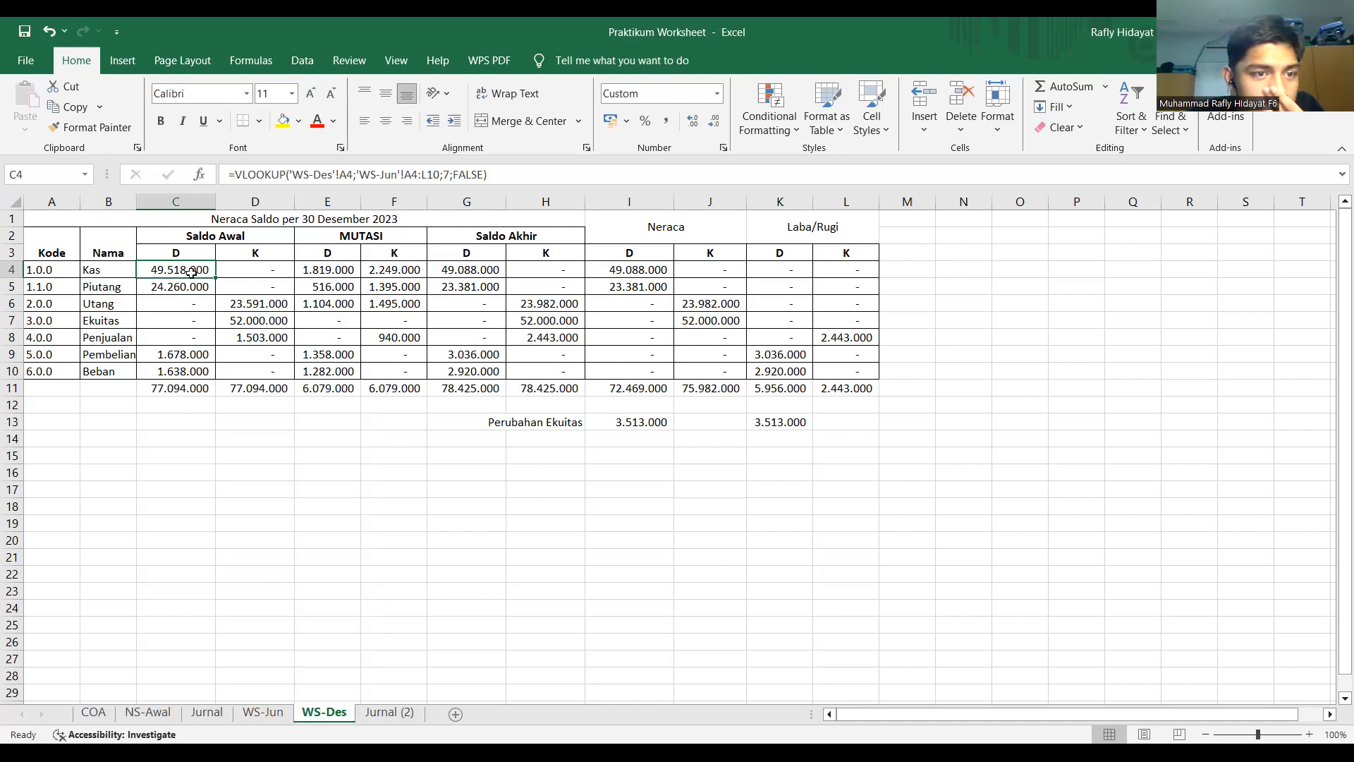
pyautogui.click(332, 269)
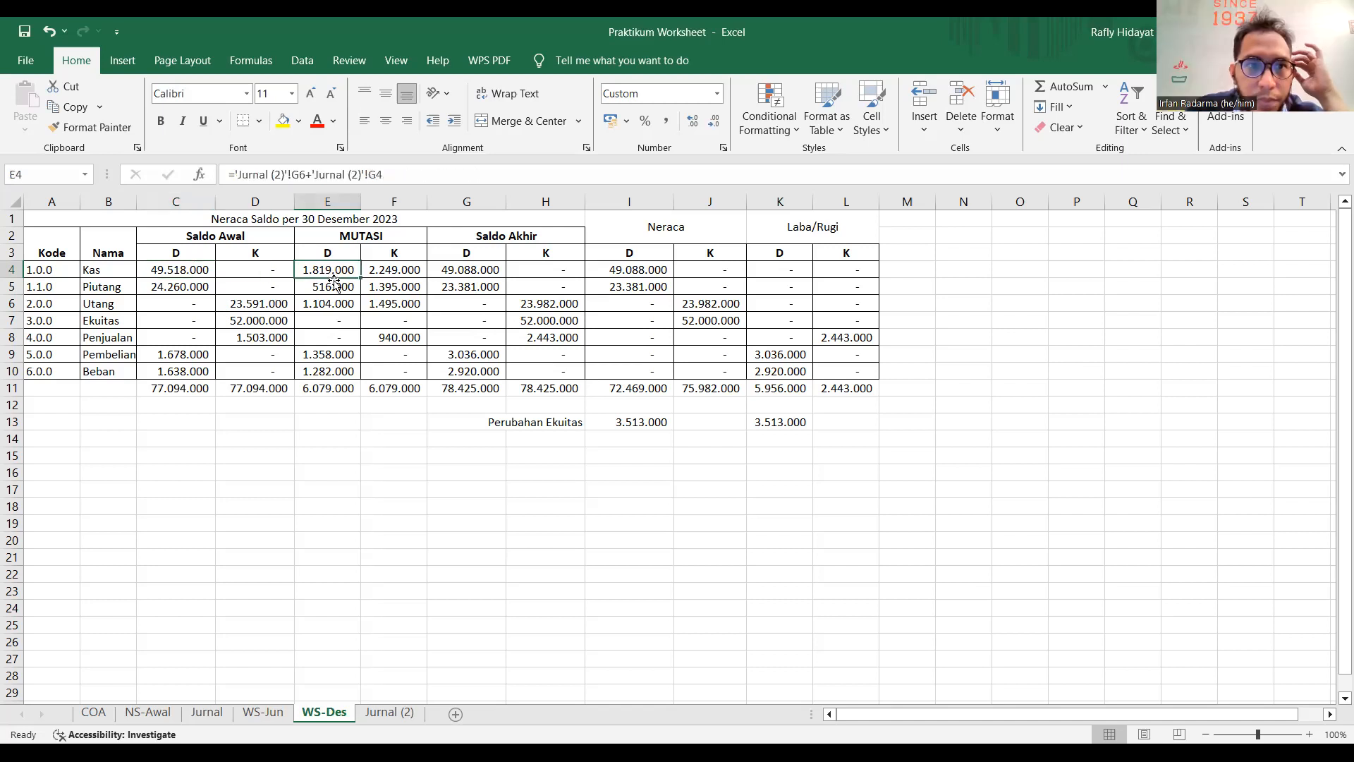
# Step: Review the Jurnal (2) transactions starting from 01/07/2023 and the totals per transaction type, comparing them with the Jurnal sheet
pyautogui.click(387, 713)
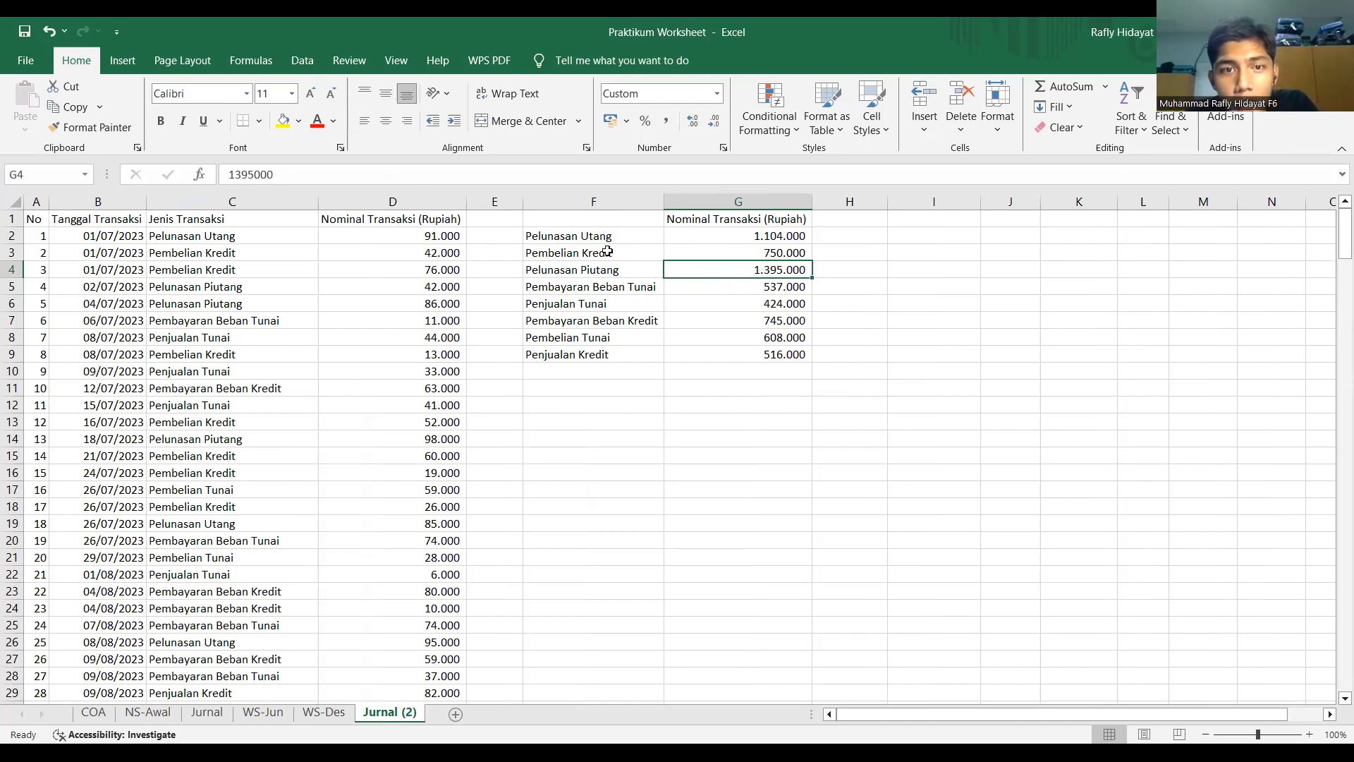
pyautogui.click(117, 238)
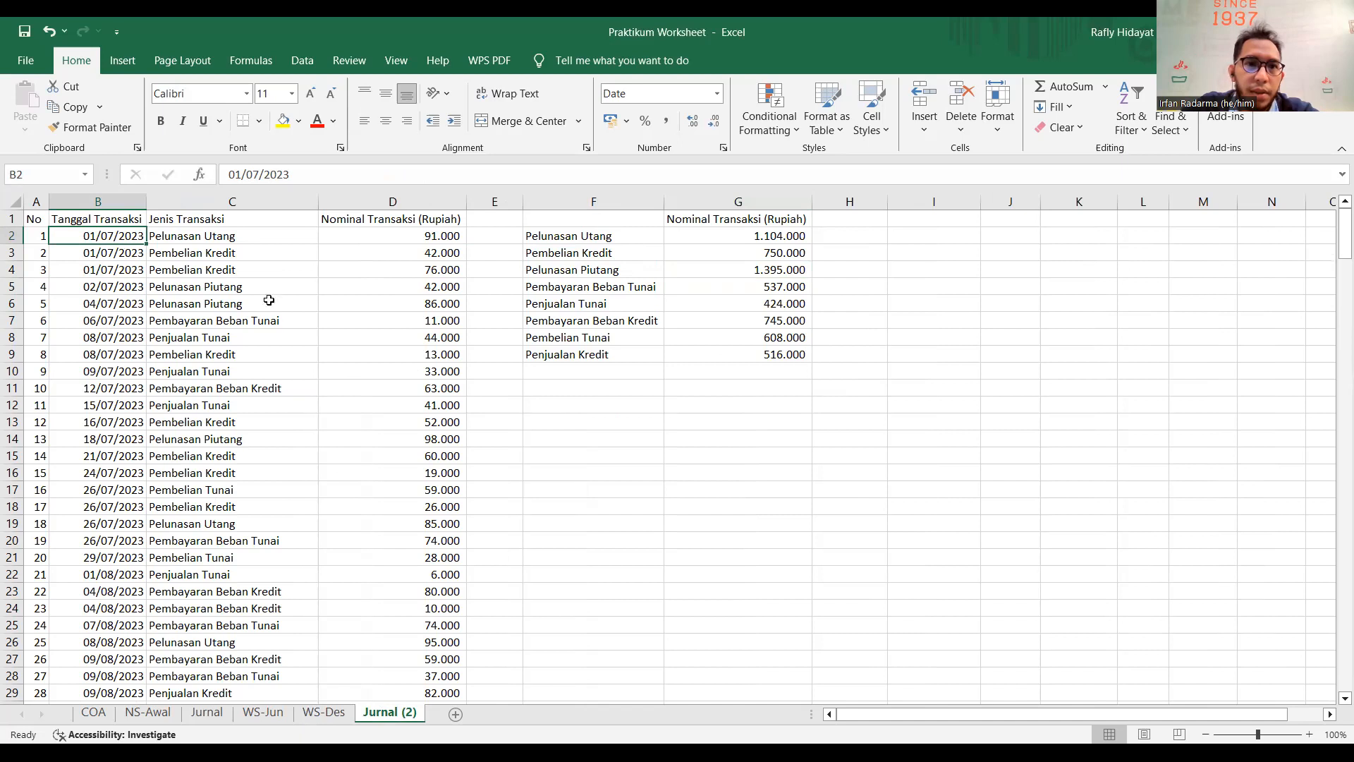
pyautogui.scroll(-20, 279, 337)
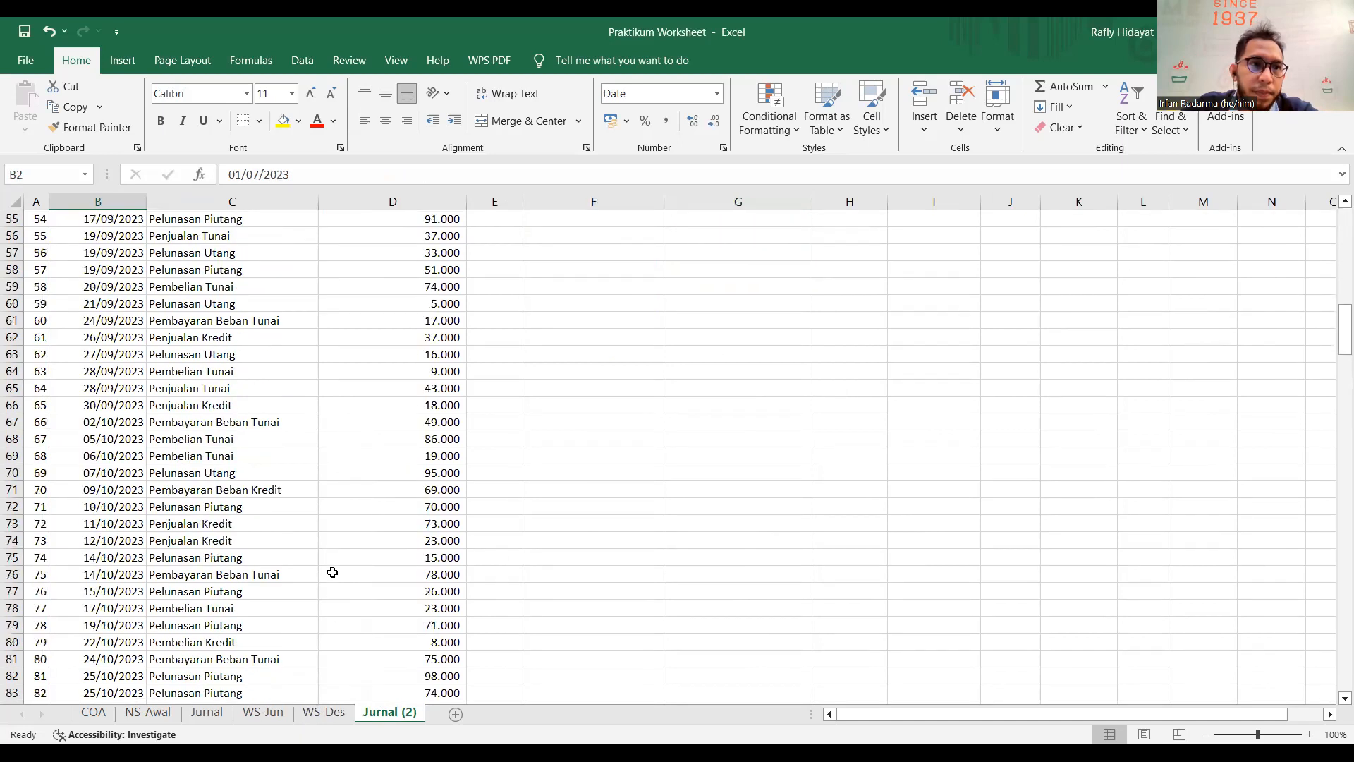
pyautogui.scroll(20, 338, 539)
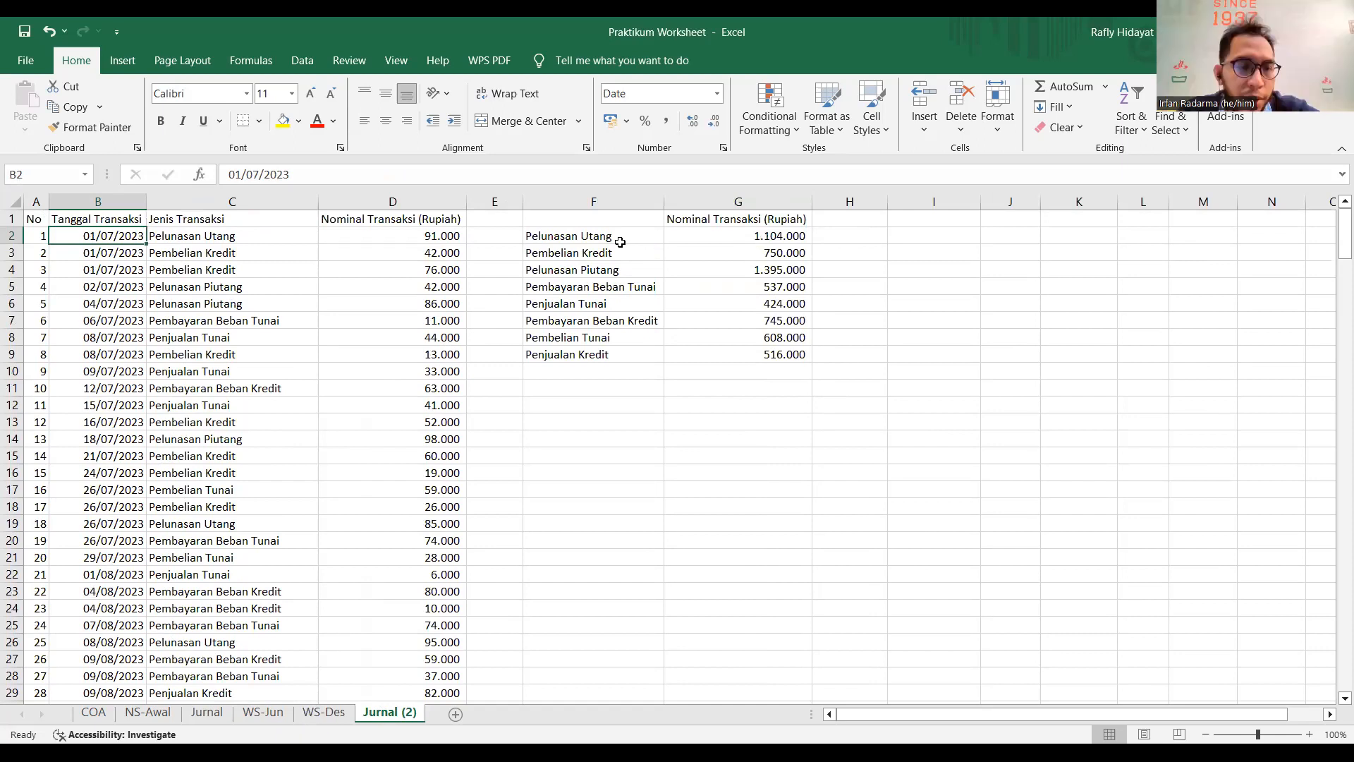
pyautogui.click(202, 714)
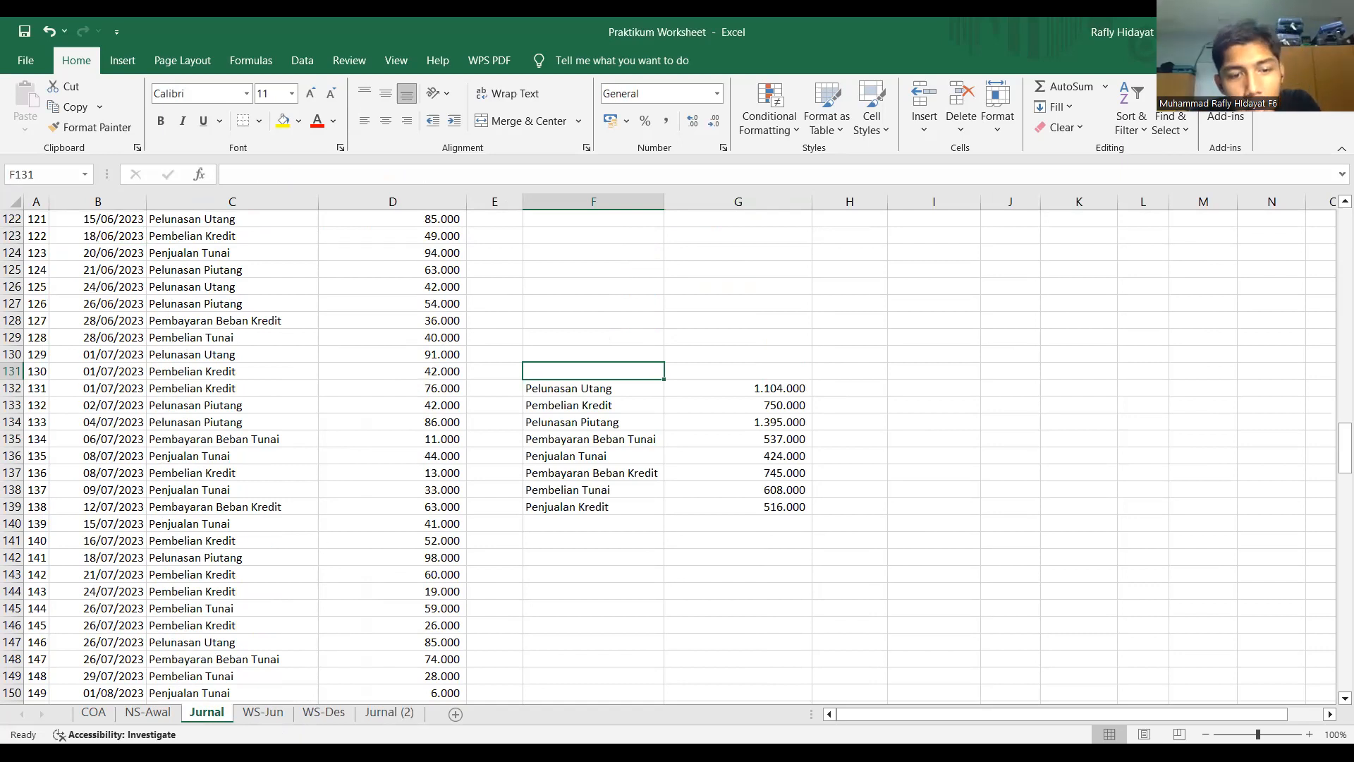
pyautogui.click(395, 713)
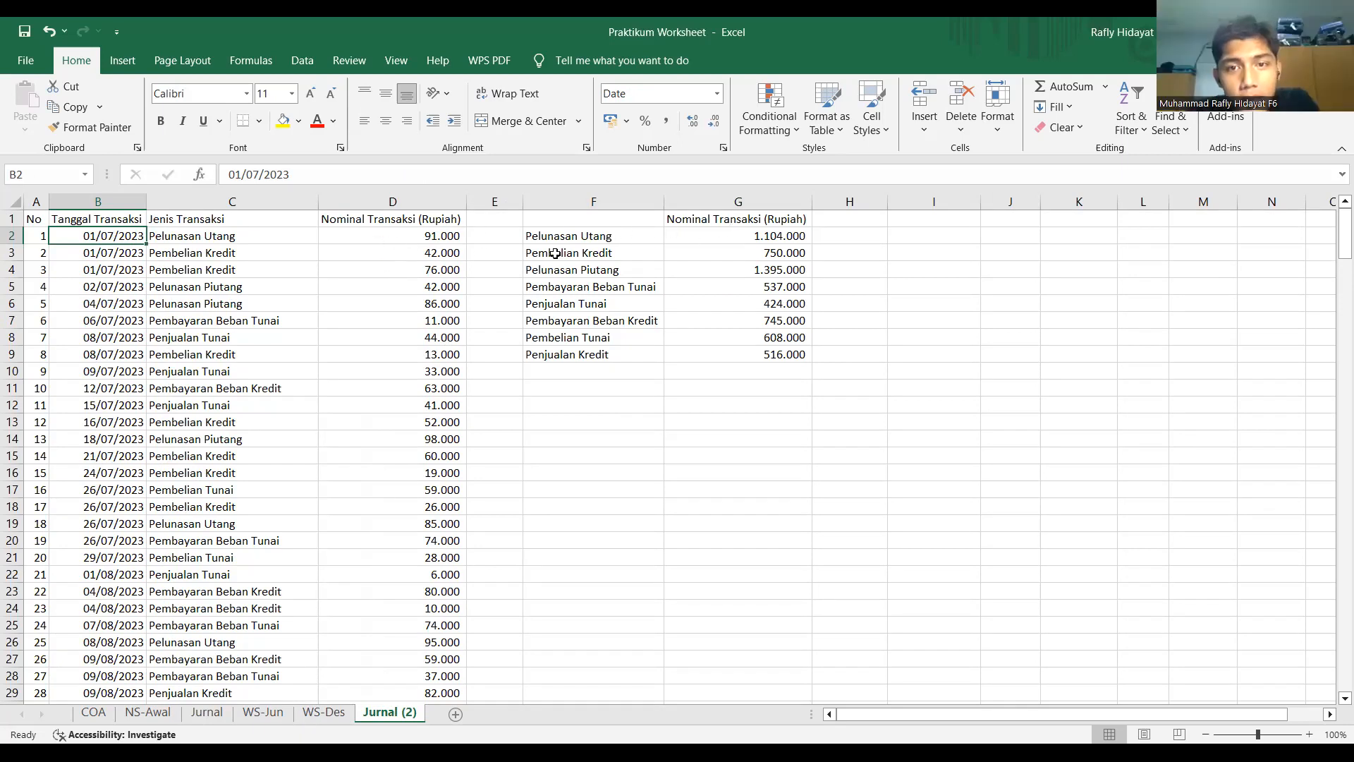
pyautogui.click(620, 240)
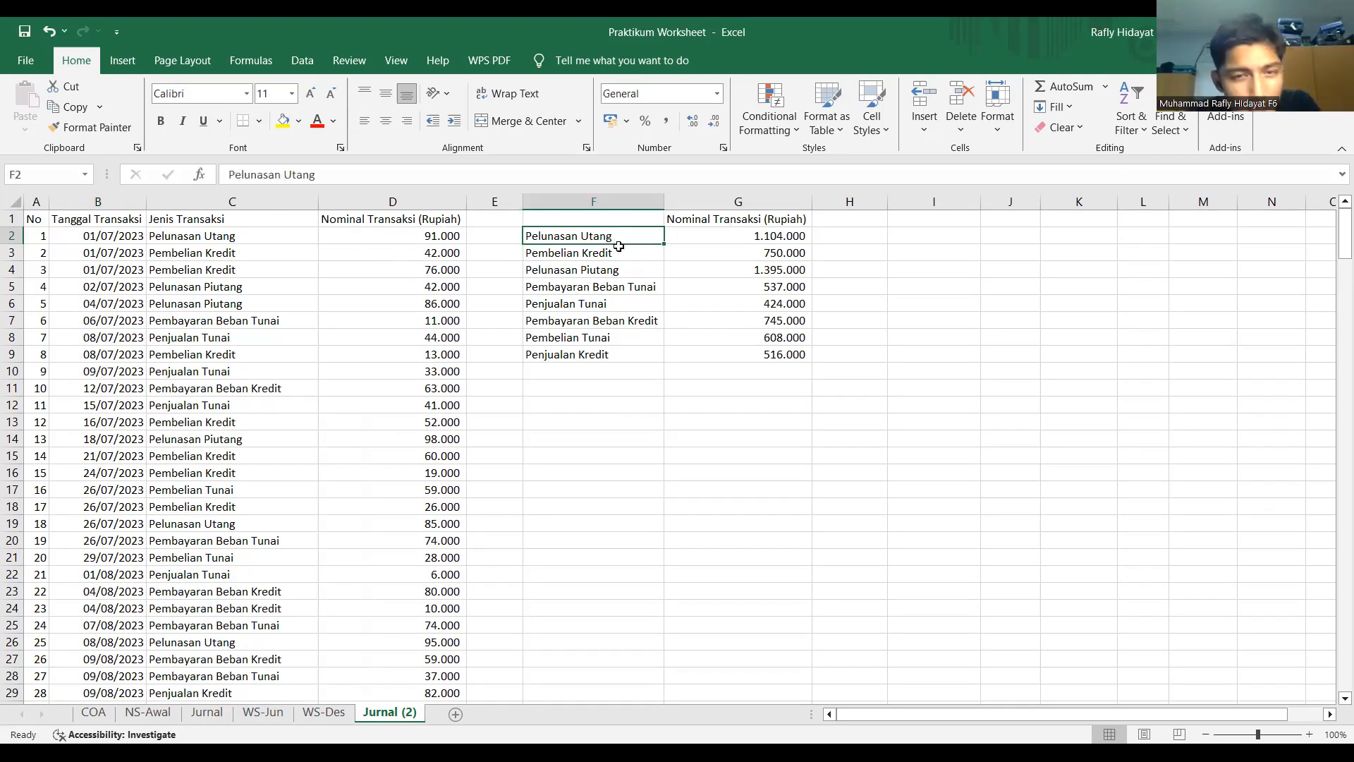
# Step: Compare the Pelunasan Utang, Pembelian Kredit and Pelunasan Piutang totals in Jurnal (2) with Kas's Mutasi debit formula in WS-Des
pyautogui.click(620, 252)
pyautogui.click(624, 267)
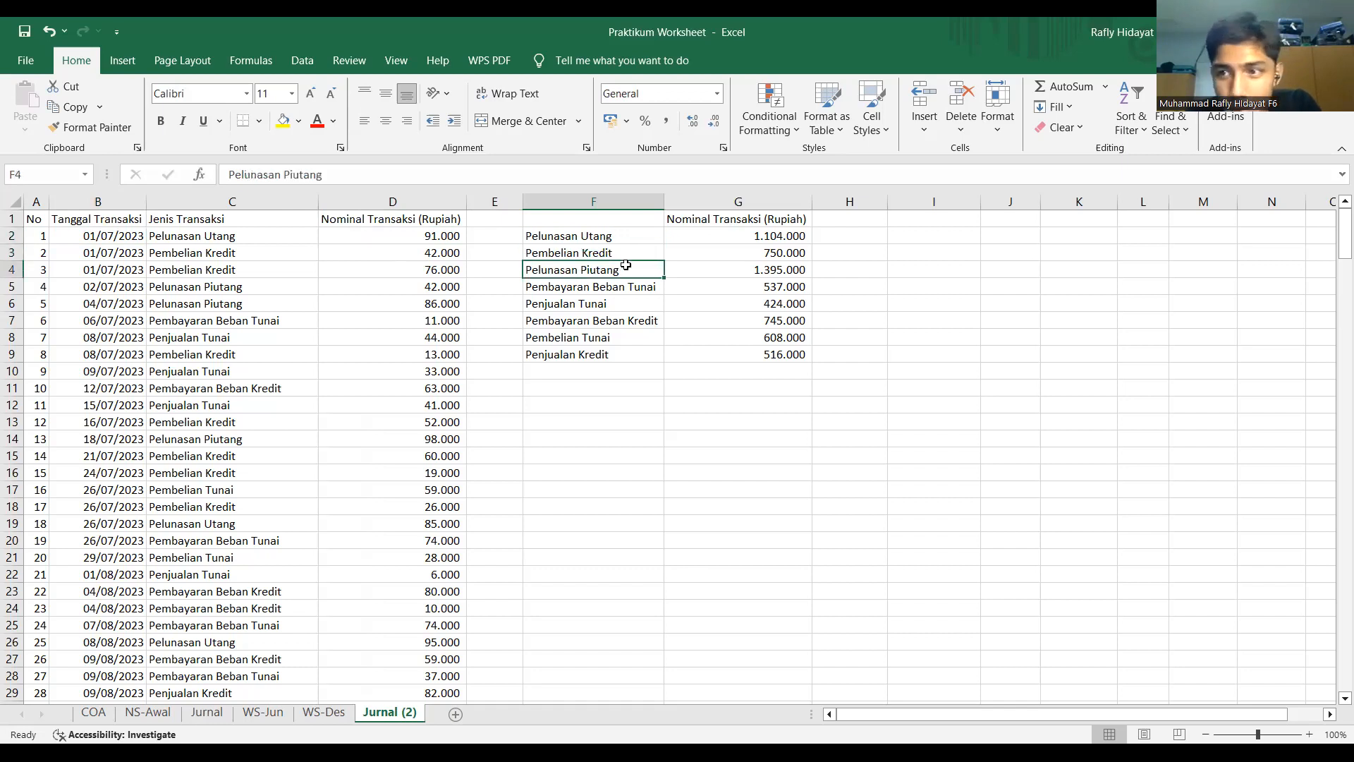
pyautogui.click(752, 242)
pyautogui.click(753, 253)
pyautogui.click(754, 270)
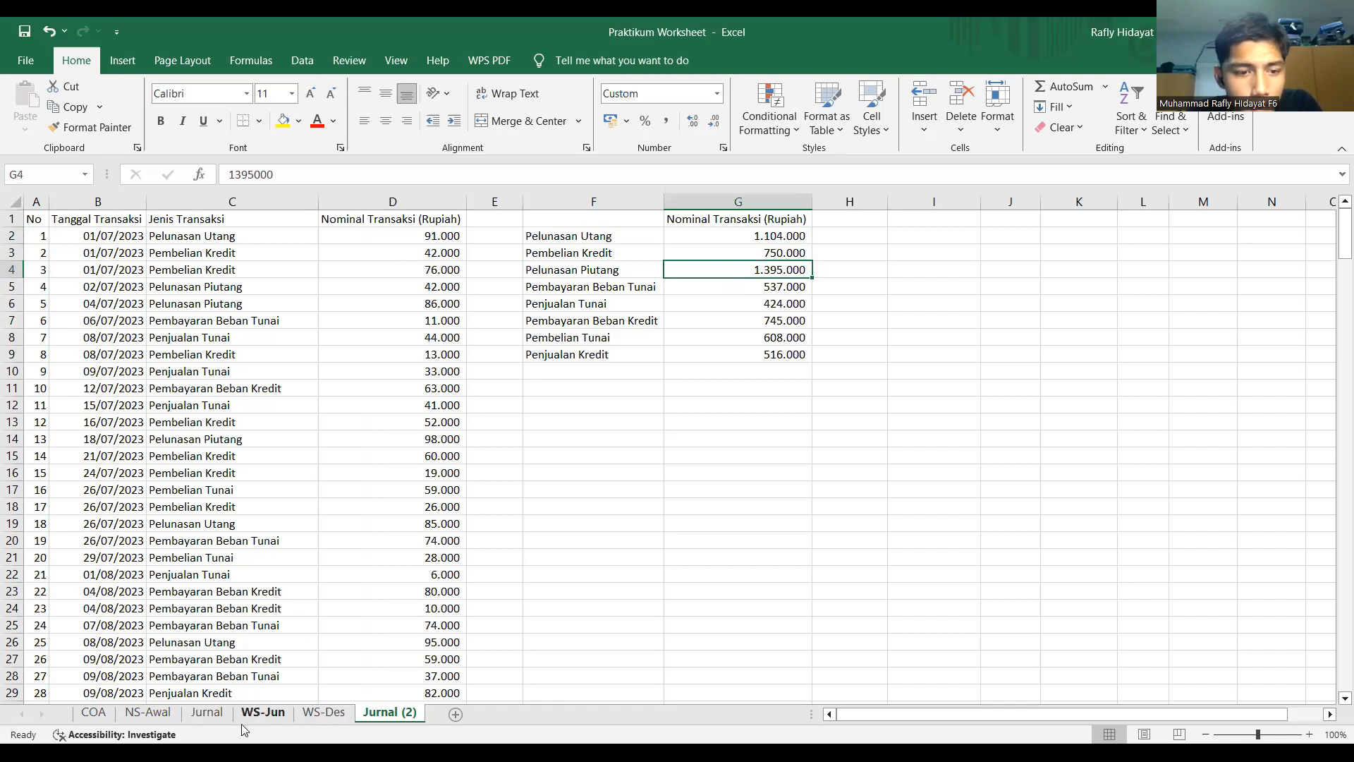
pyautogui.click(322, 713)
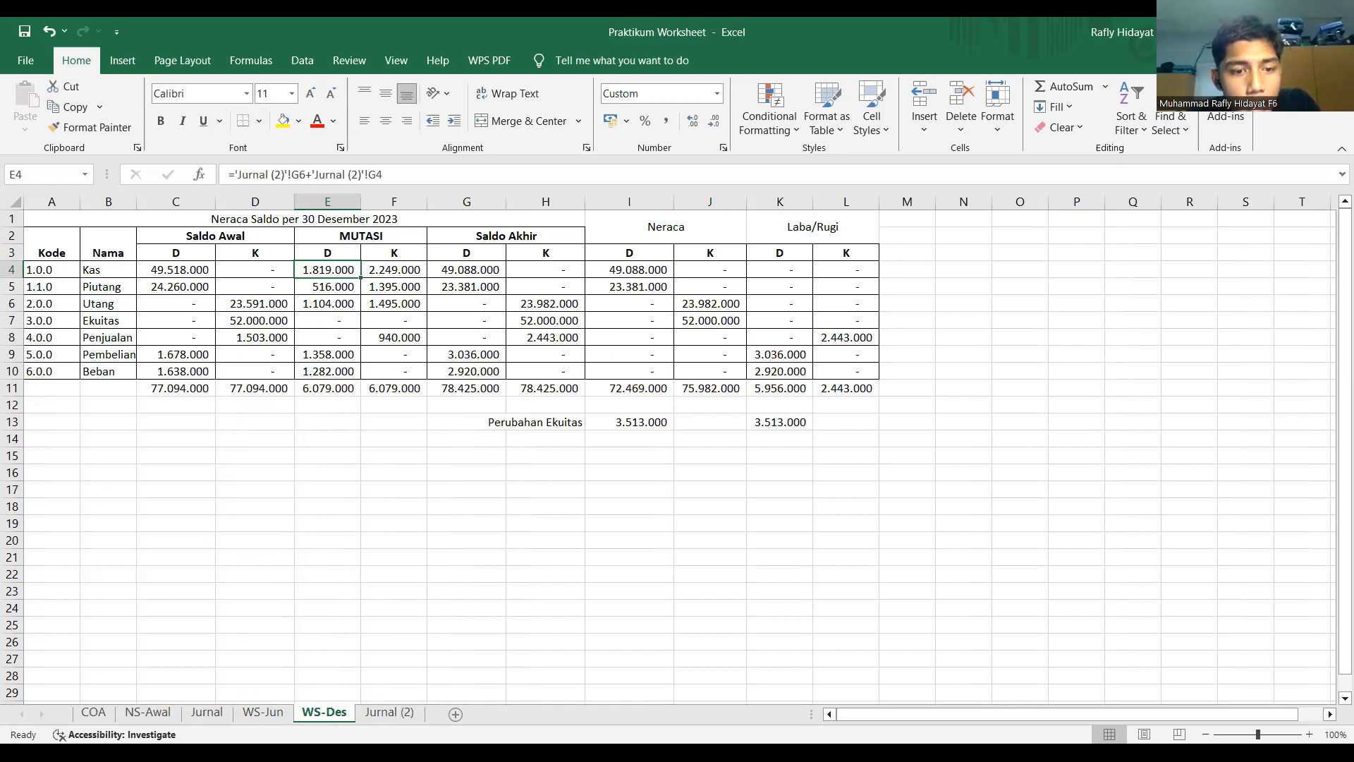
pyautogui.click(388, 713)
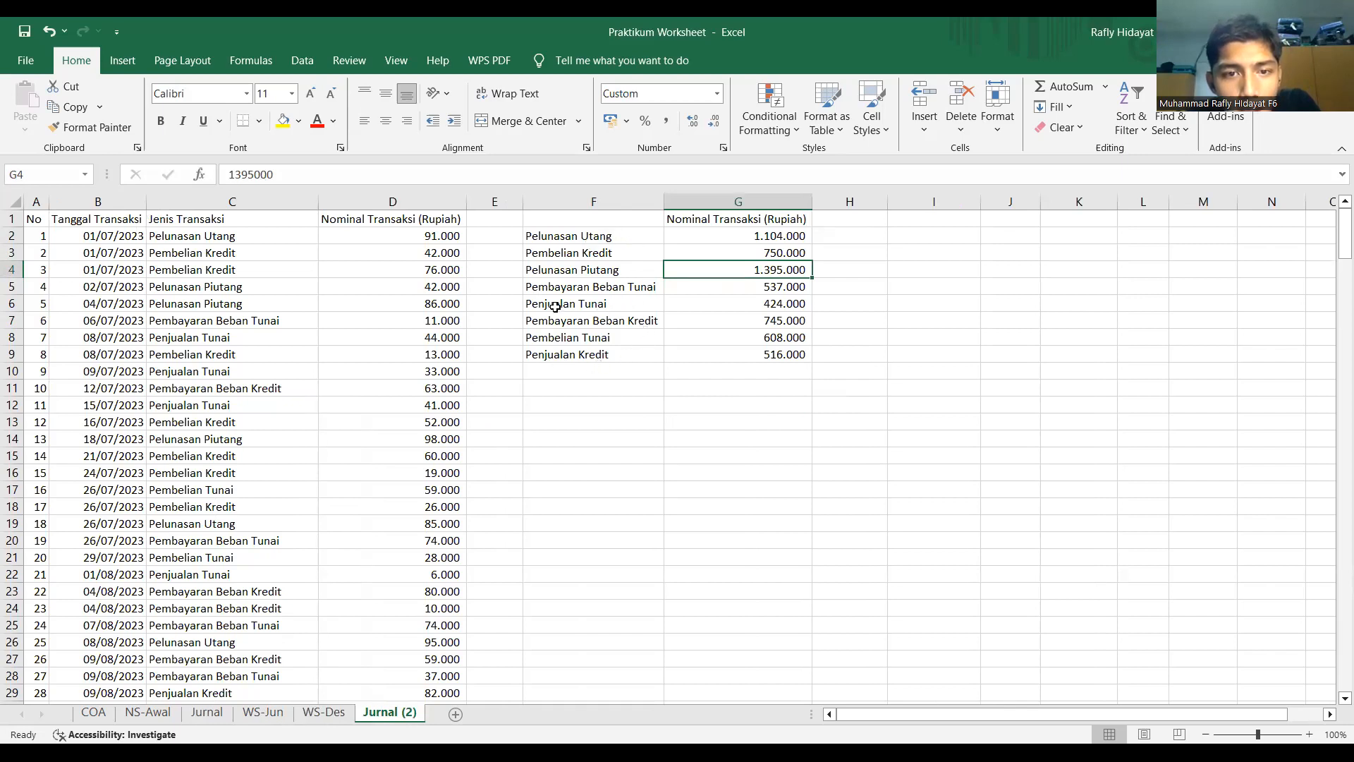
pyautogui.click(326, 712)
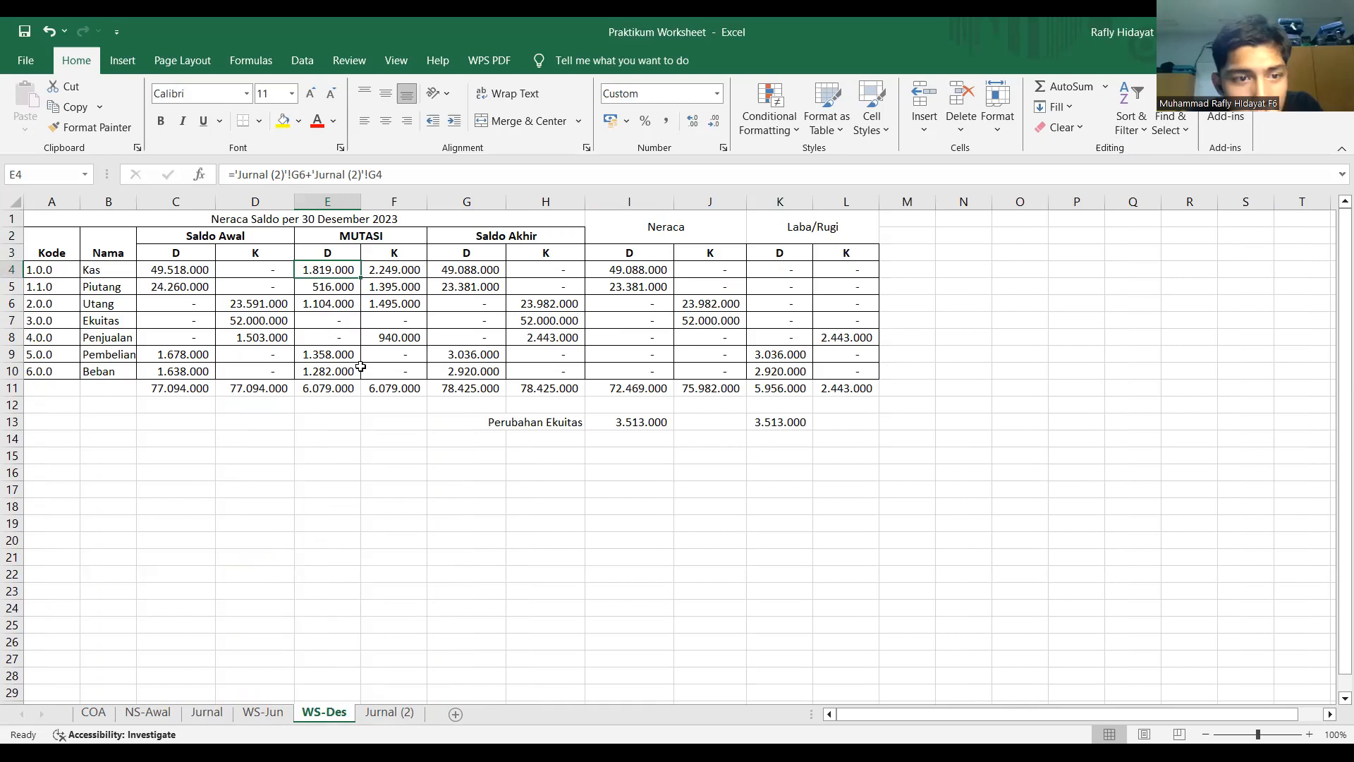
# Step: Inspect the Mutasi debit formulas for Piutang, Utang and Kas in WS-Des, consulting the Jurnal and WS-Jun sheets
pyautogui.click(337, 283)
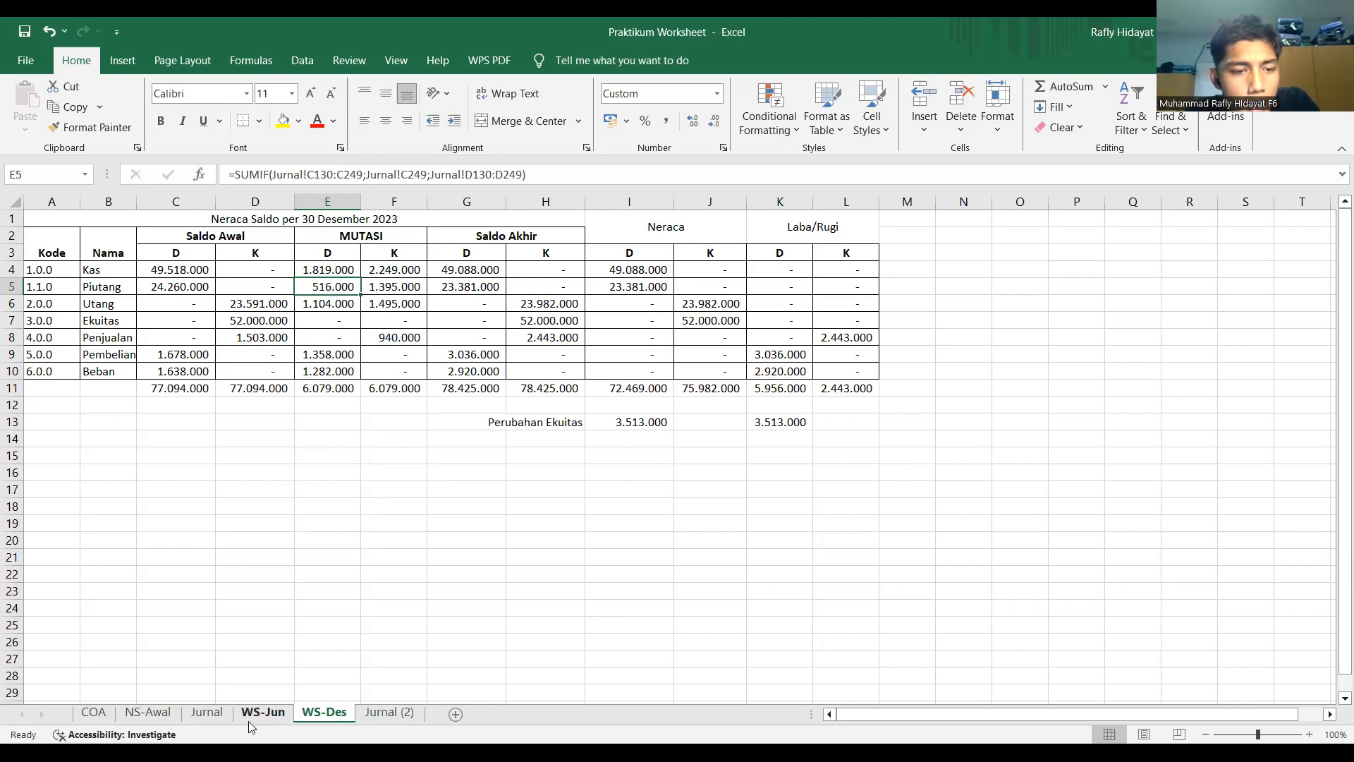
pyautogui.click(207, 712)
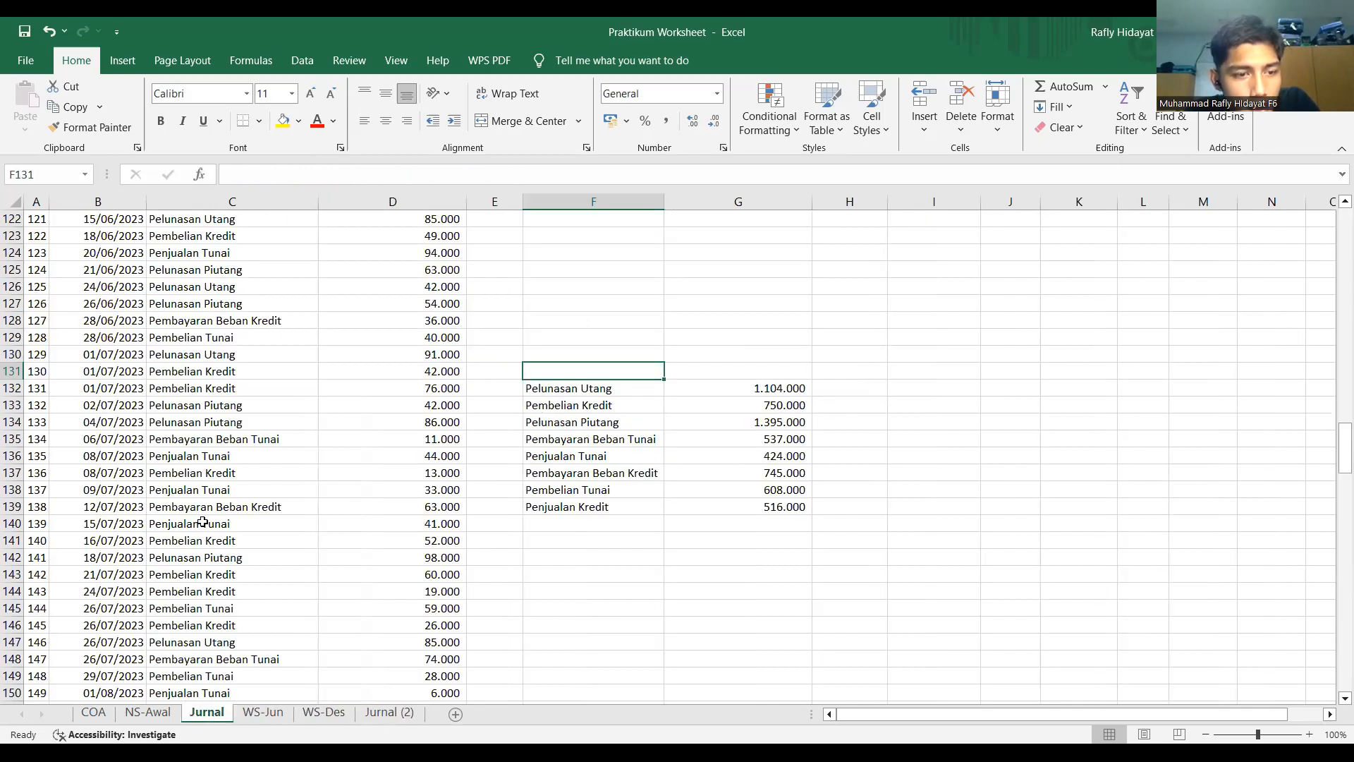
pyautogui.click(267, 714)
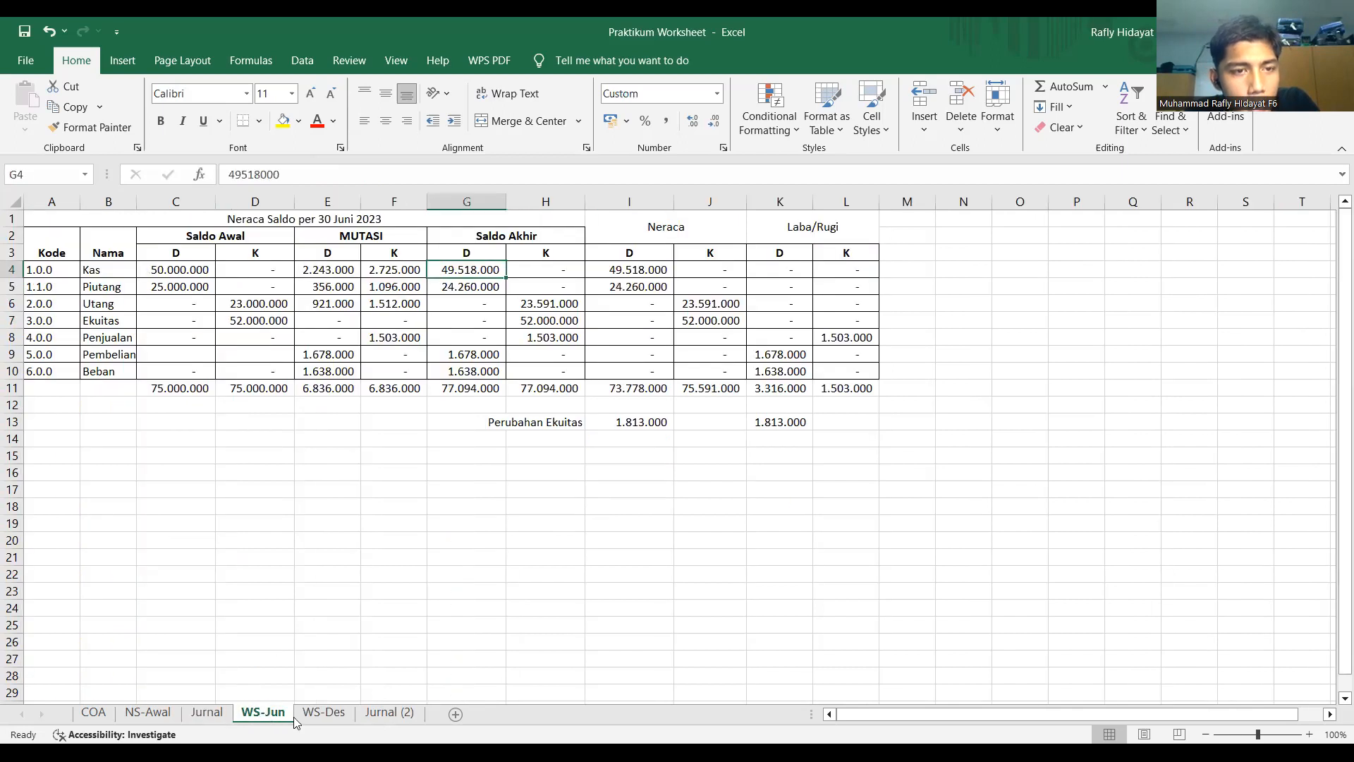
pyautogui.click(315, 714)
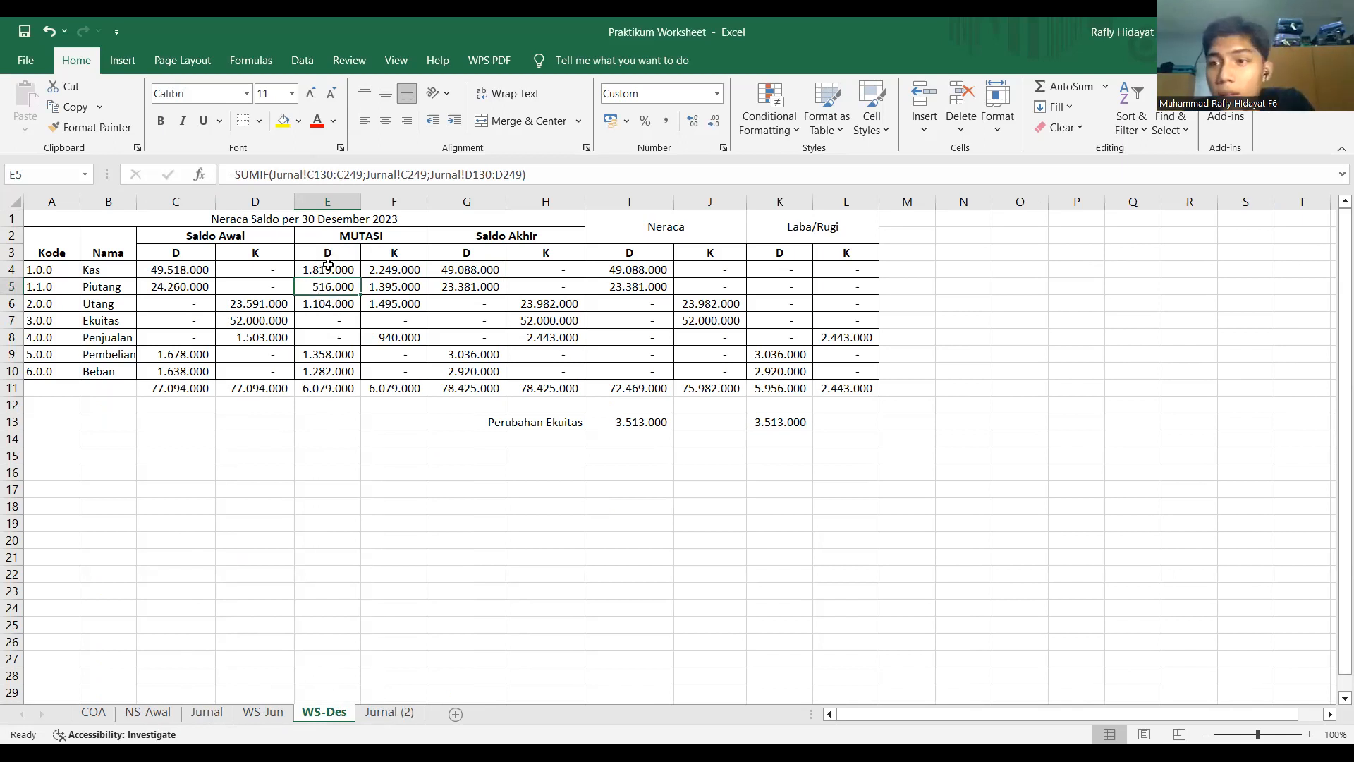
pyautogui.click(343, 305)
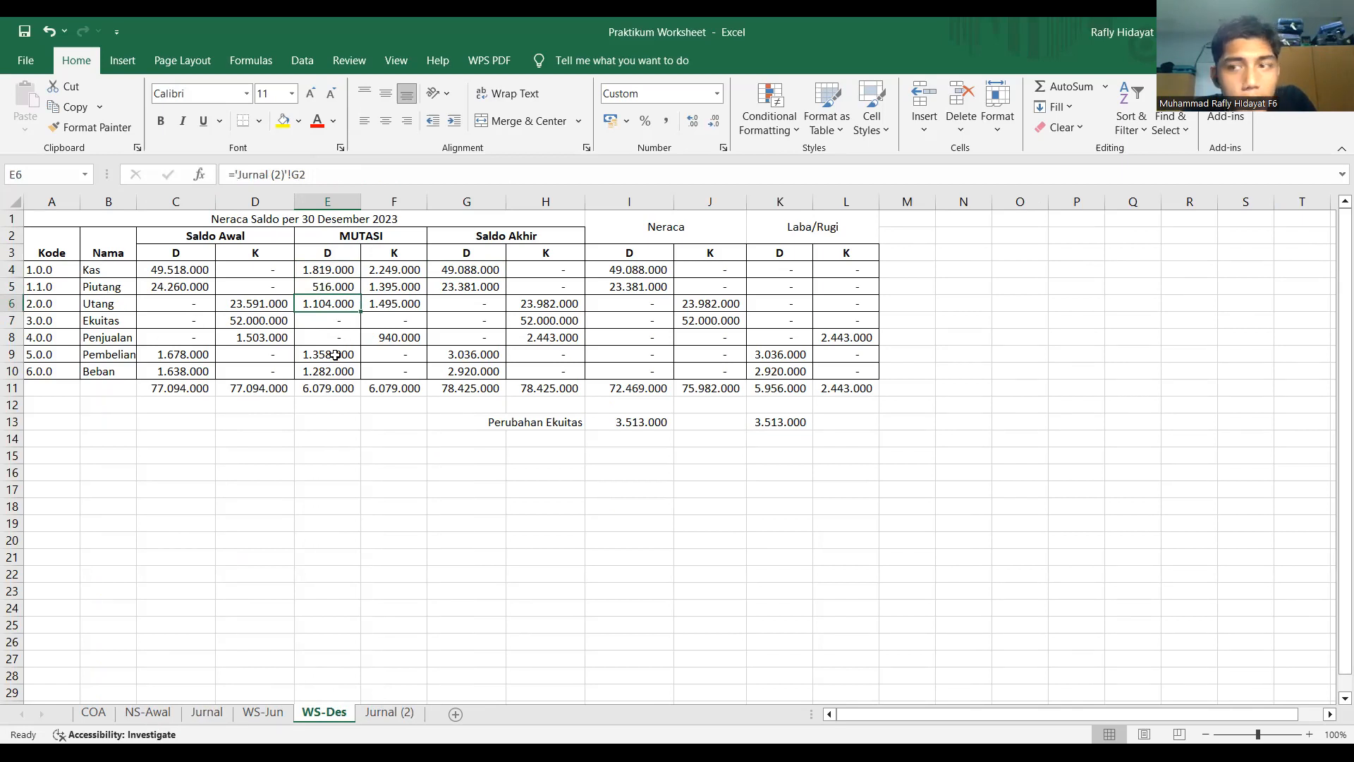
pyautogui.click(332, 283)
pyautogui.click(332, 270)
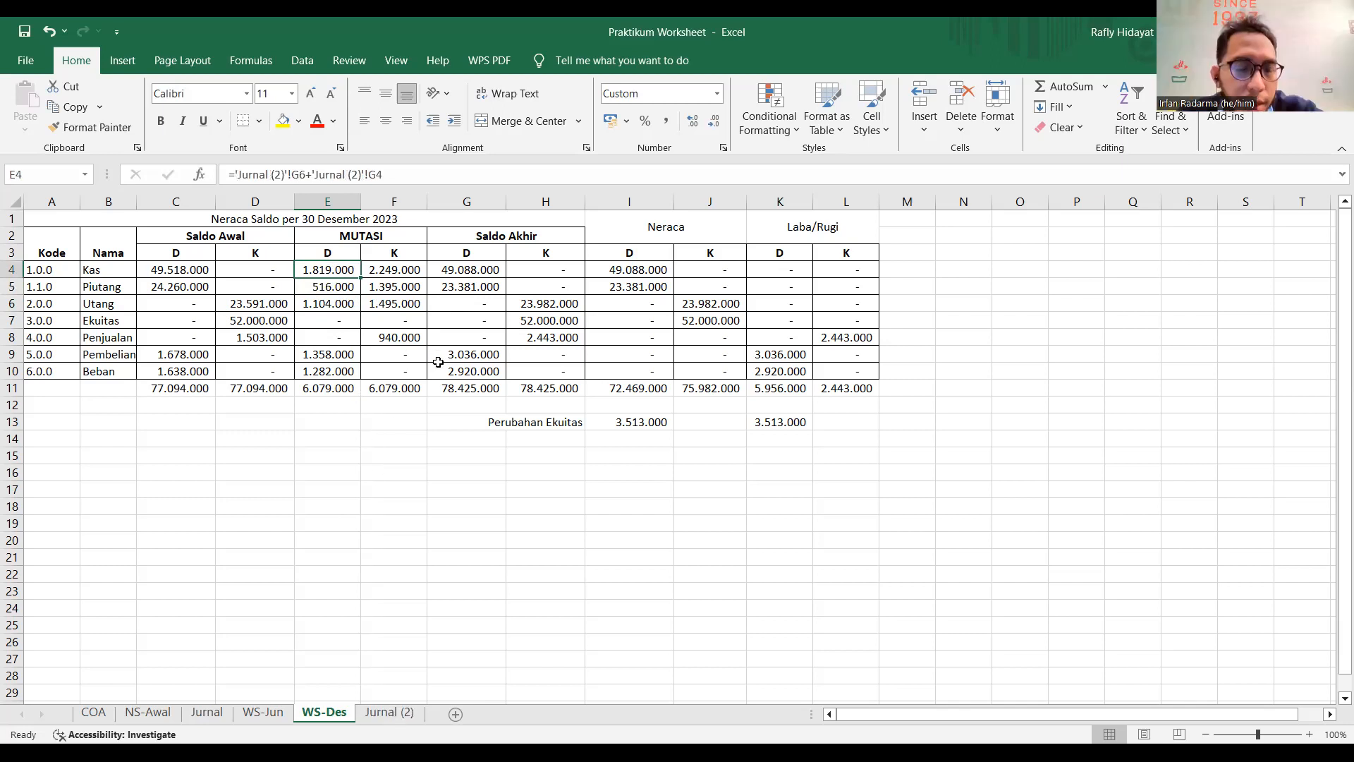
# Step: Review the WS-Des formulas for Kas's Saldo Akhir and Neraca, Utang's Neraca credit, Penjualan's Laba/Rugi credit and Perubahan Ekuitas
pyautogui.click(456, 271)
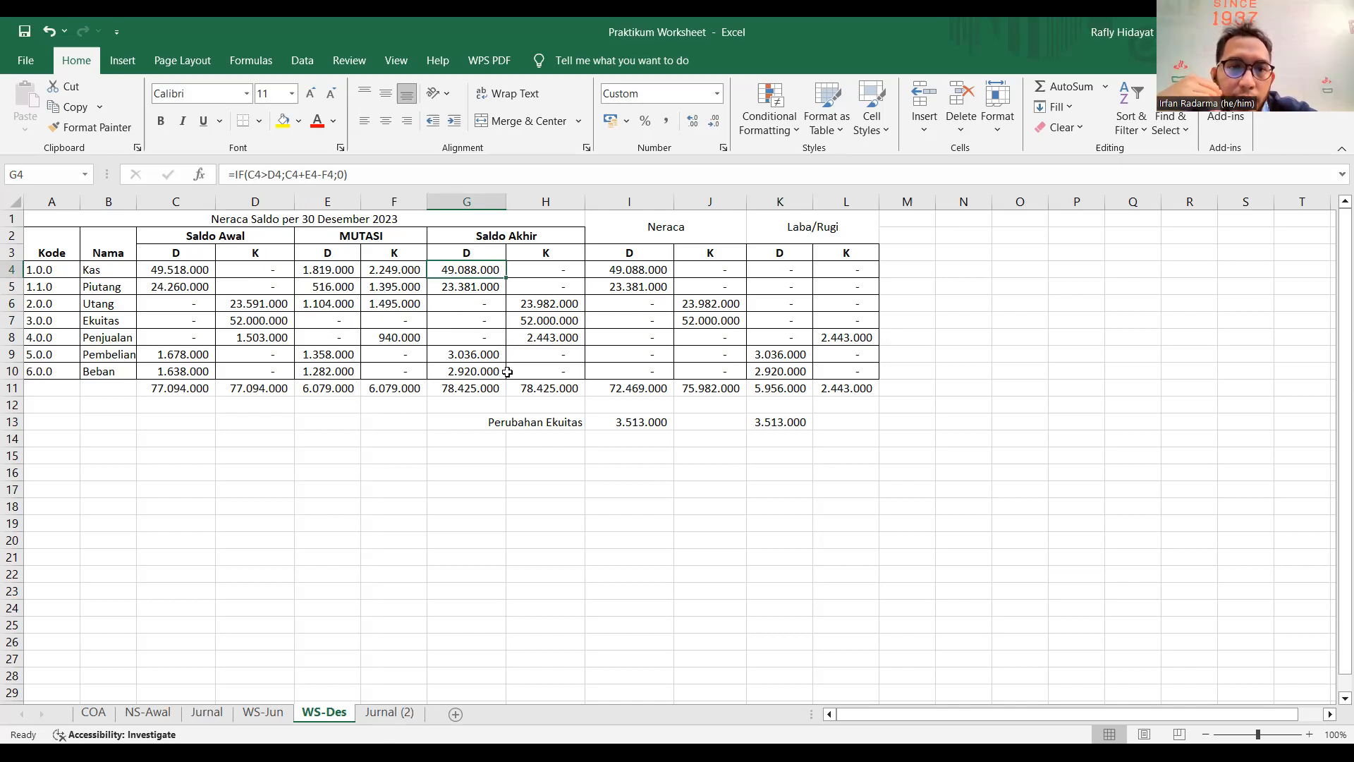
pyautogui.click(540, 275)
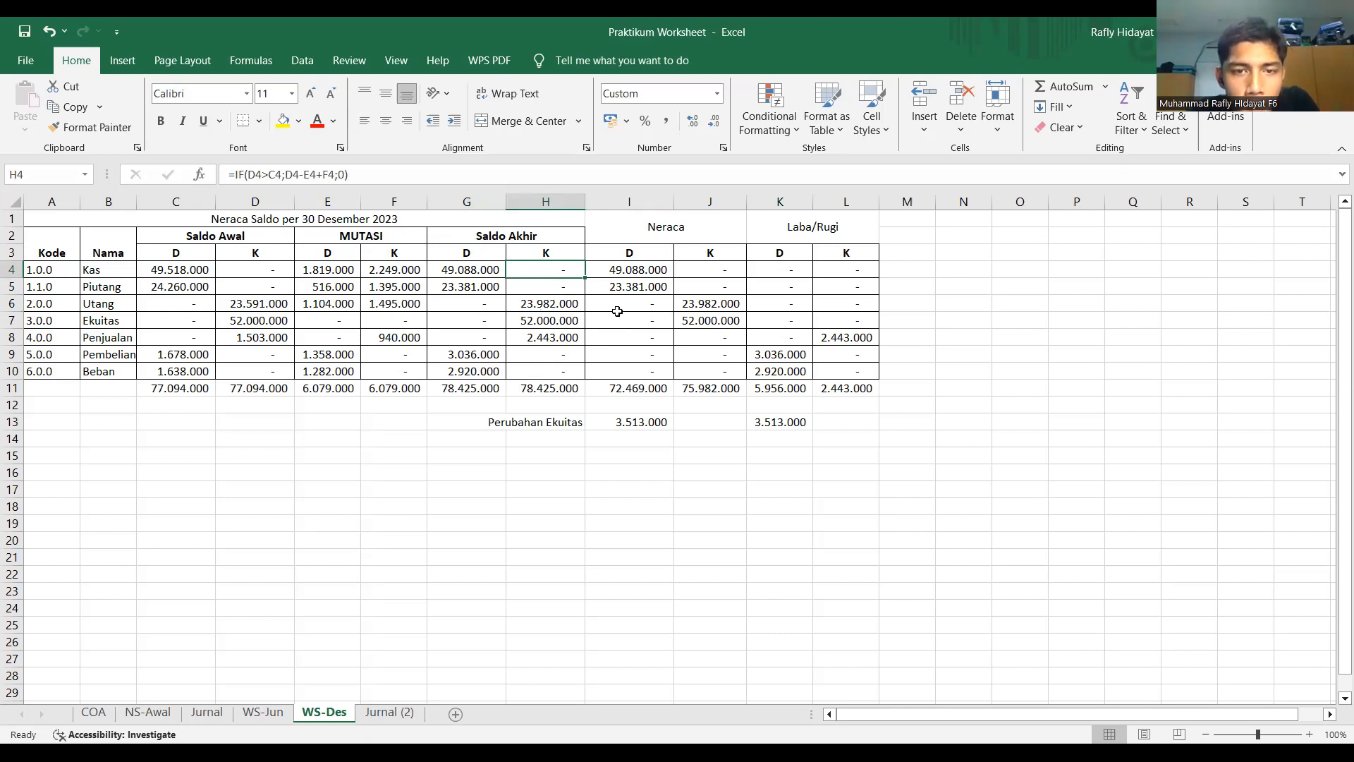
pyautogui.click(646, 272)
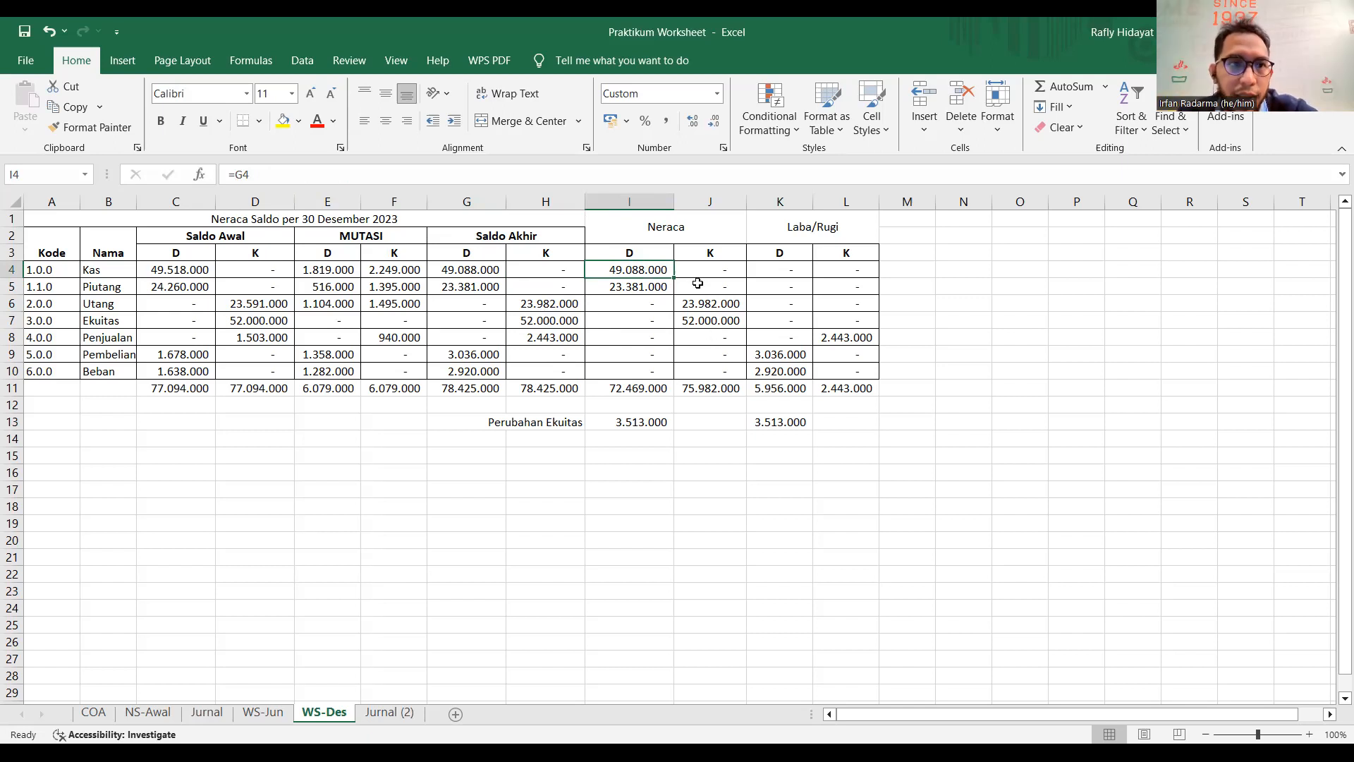
pyautogui.click(727, 303)
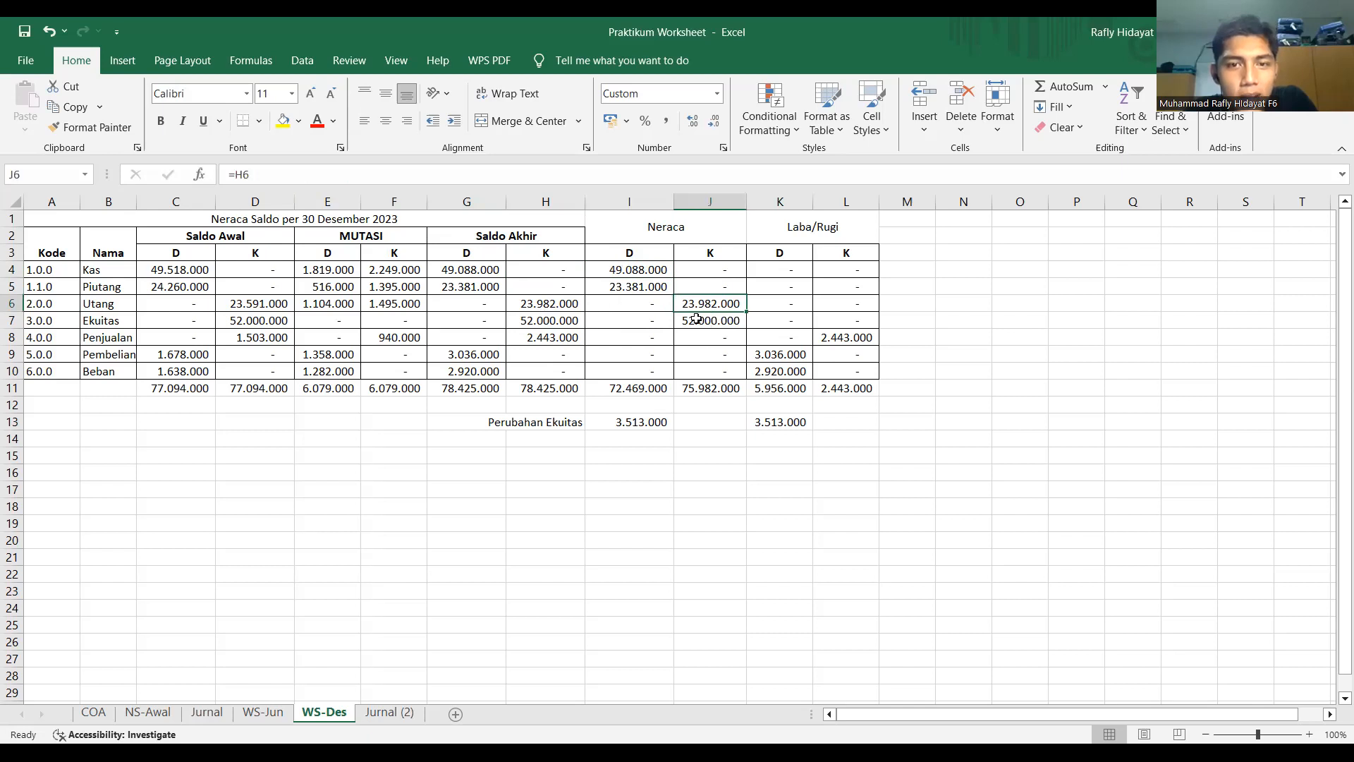
pyautogui.click(844, 340)
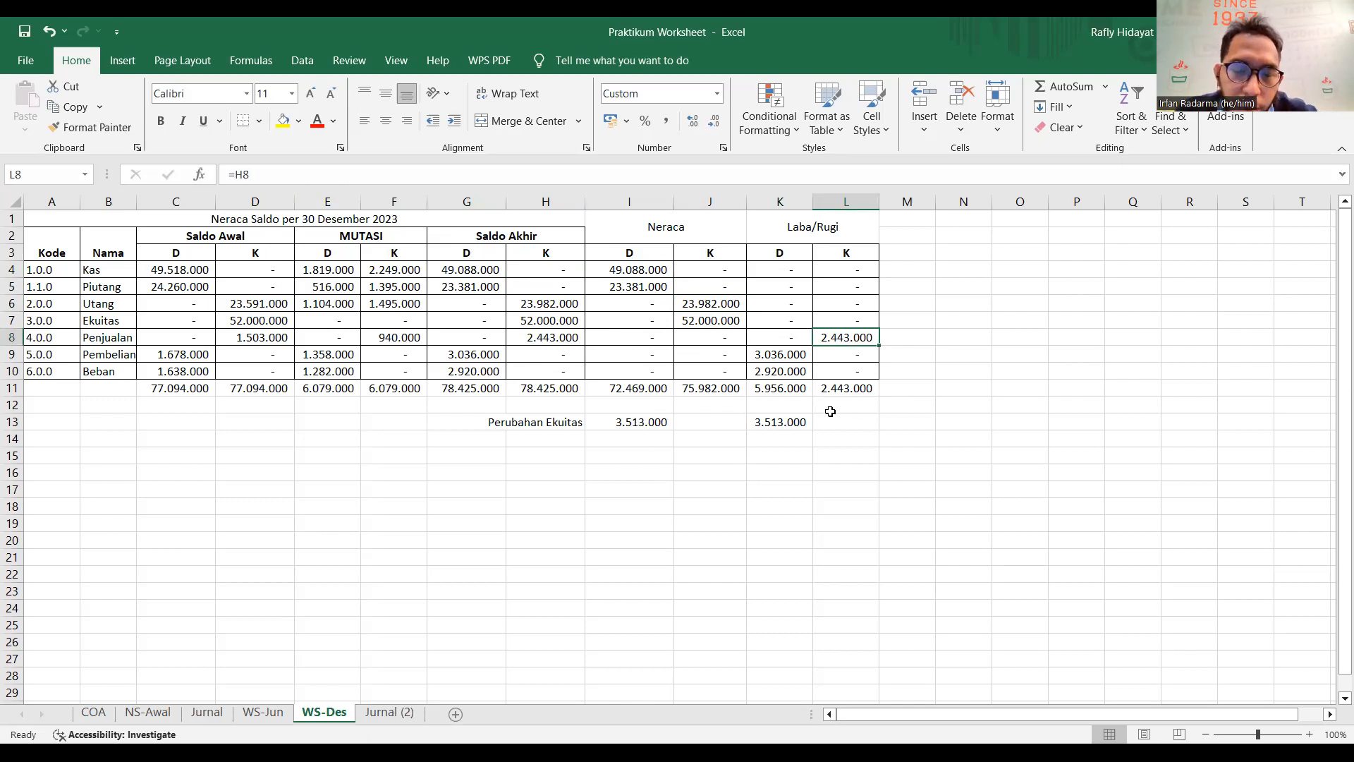
pyautogui.click(658, 422)
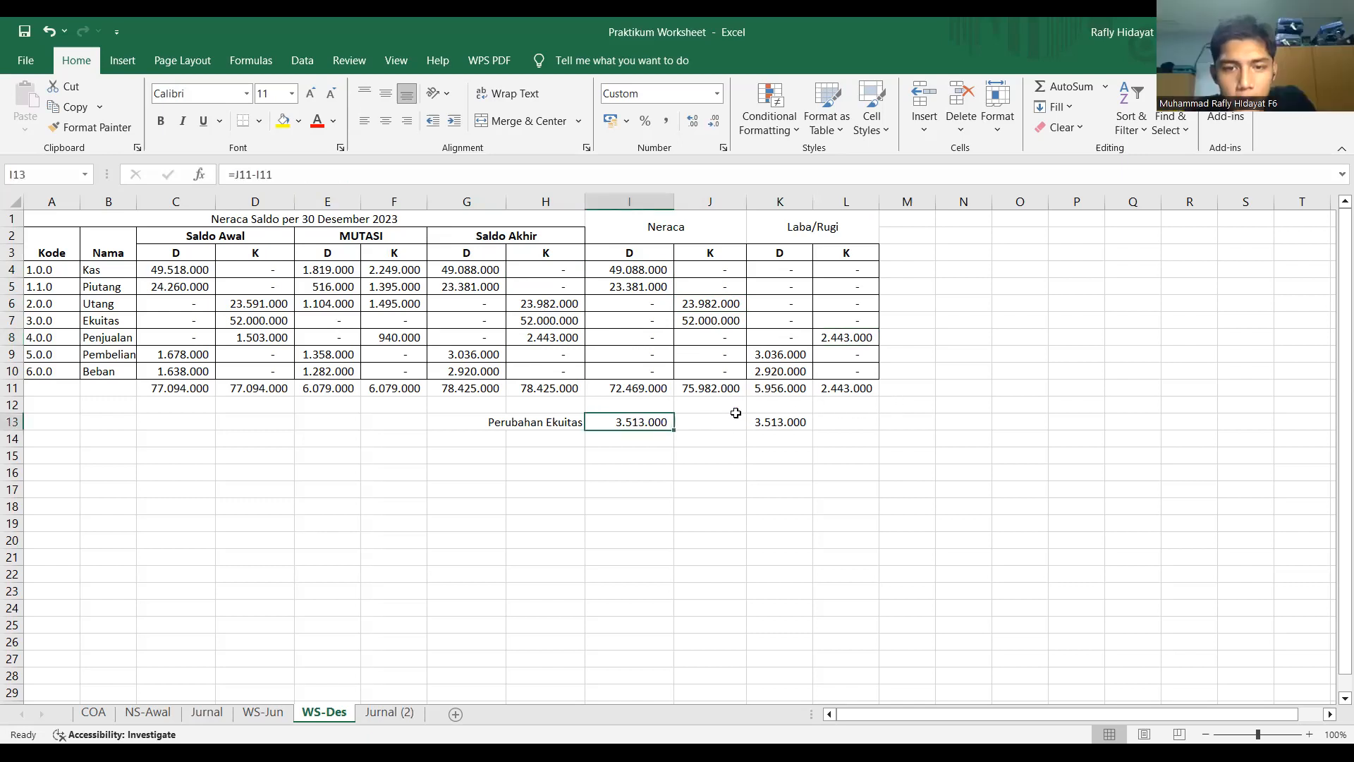
pyautogui.click(791, 423)
pyautogui.click(857, 422)
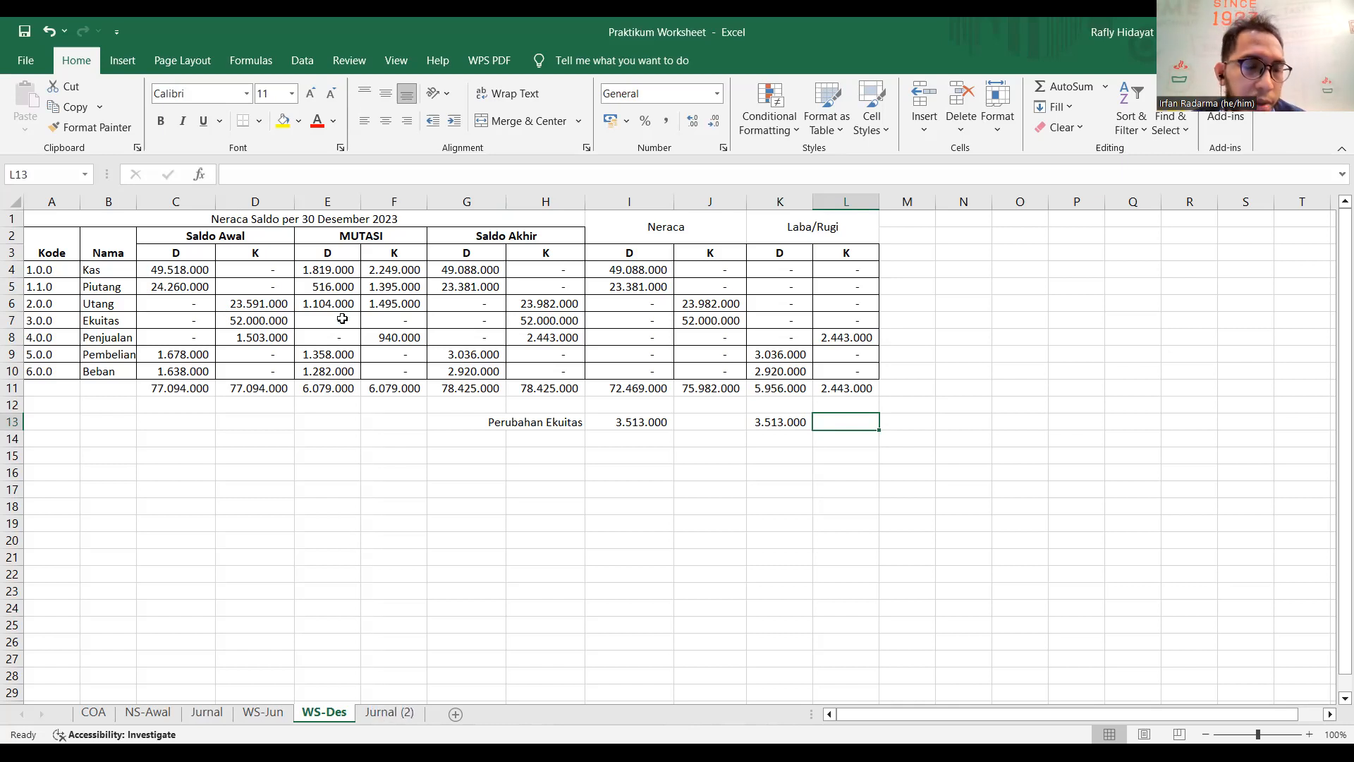
# Step: Trace Piutang's Mutasi debit SUMIF in WS-Des to the Jurnal transaction types from C130 down to the last entry
pyautogui.click(343, 292)
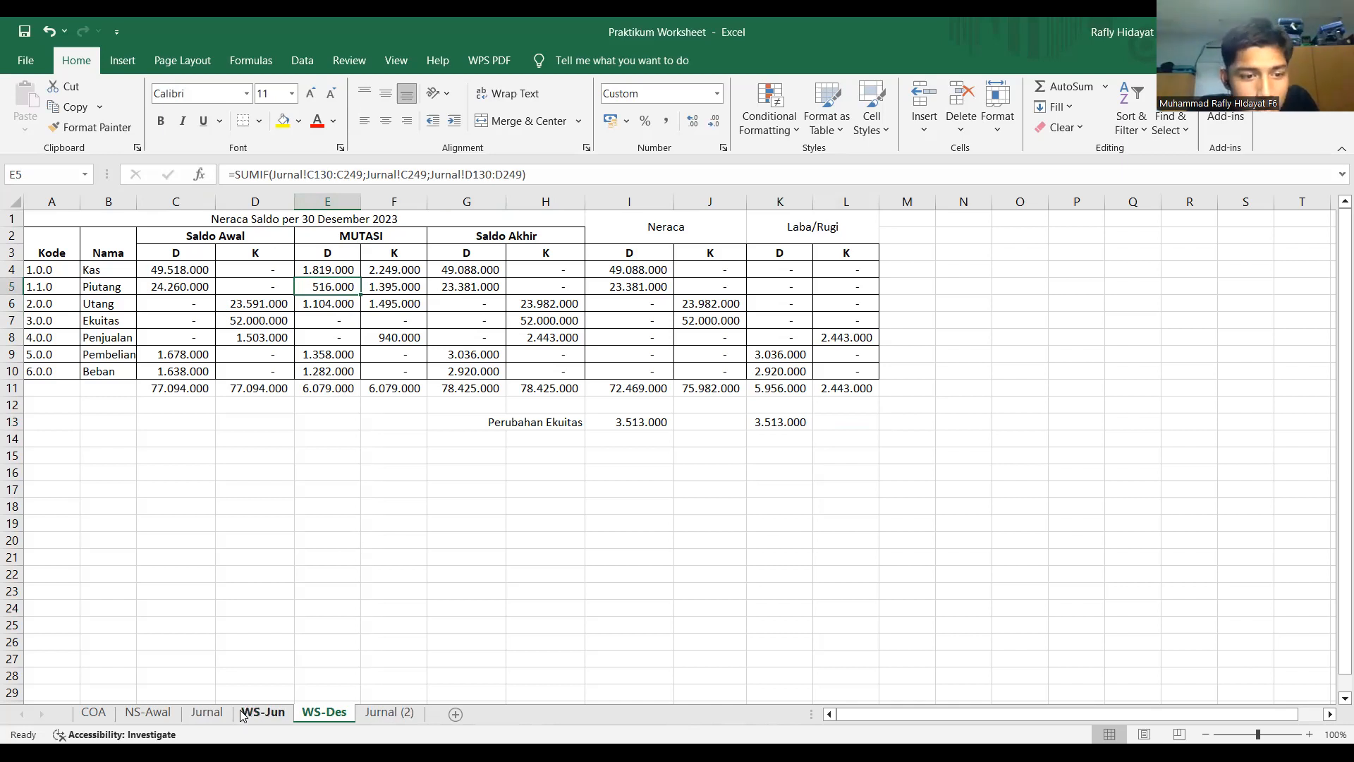
pyautogui.click(207, 712)
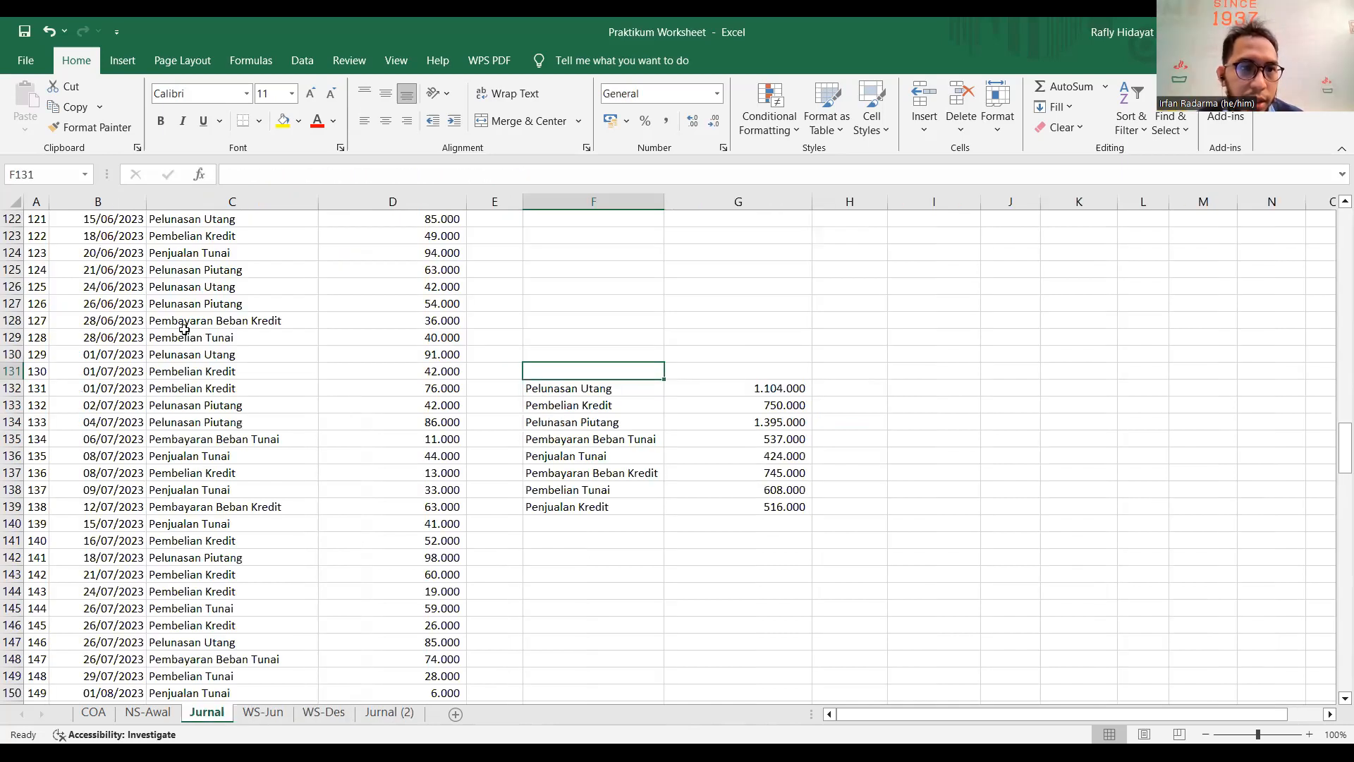
pyautogui.click(162, 355)
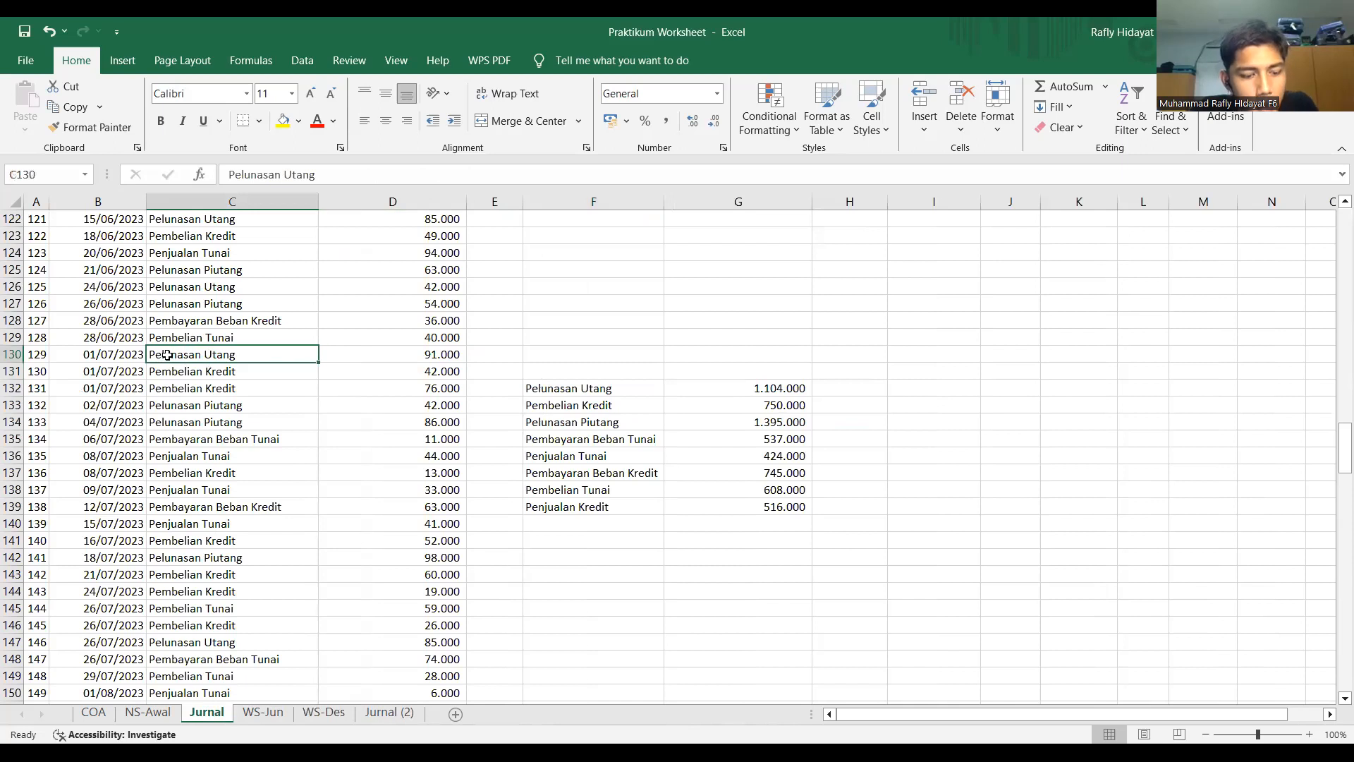
pyautogui.hotkey('ctrl', 'shift', 'Down')
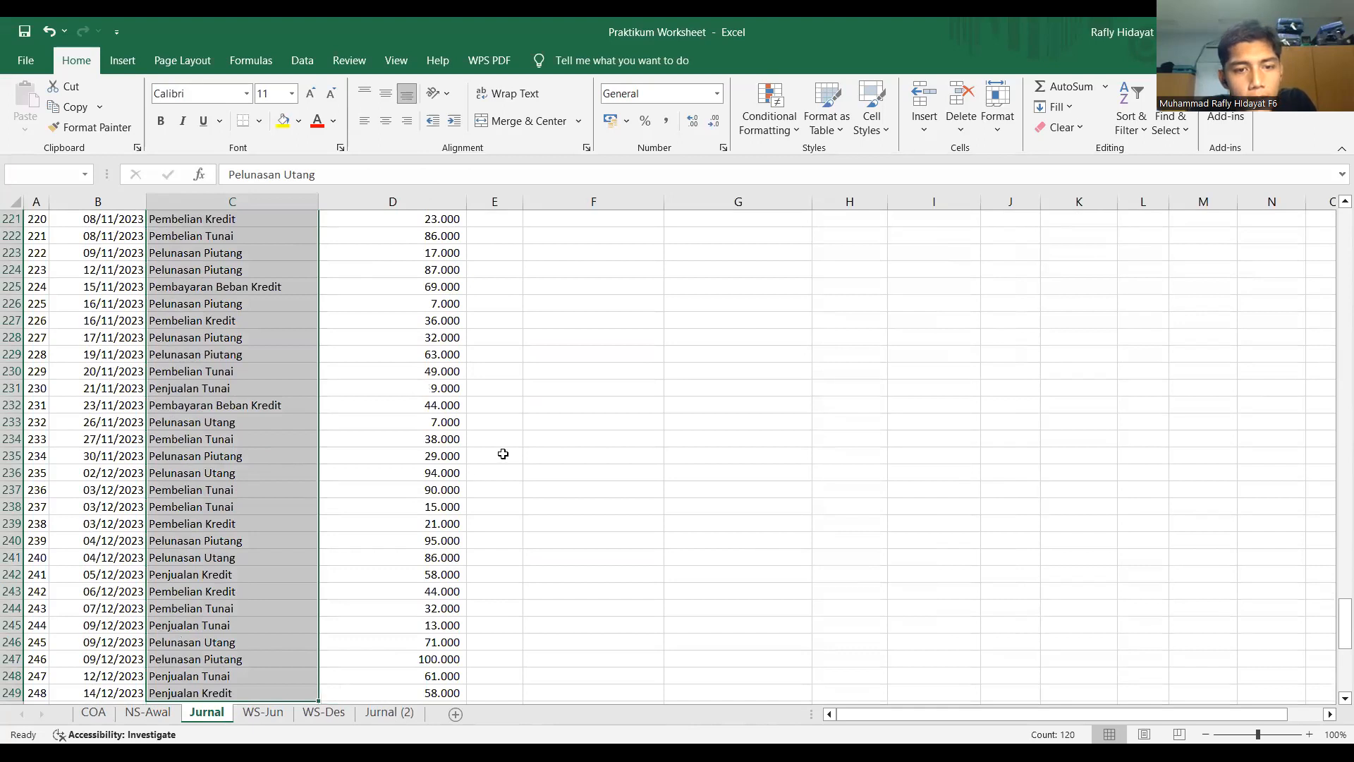
pyautogui.click(503, 454)
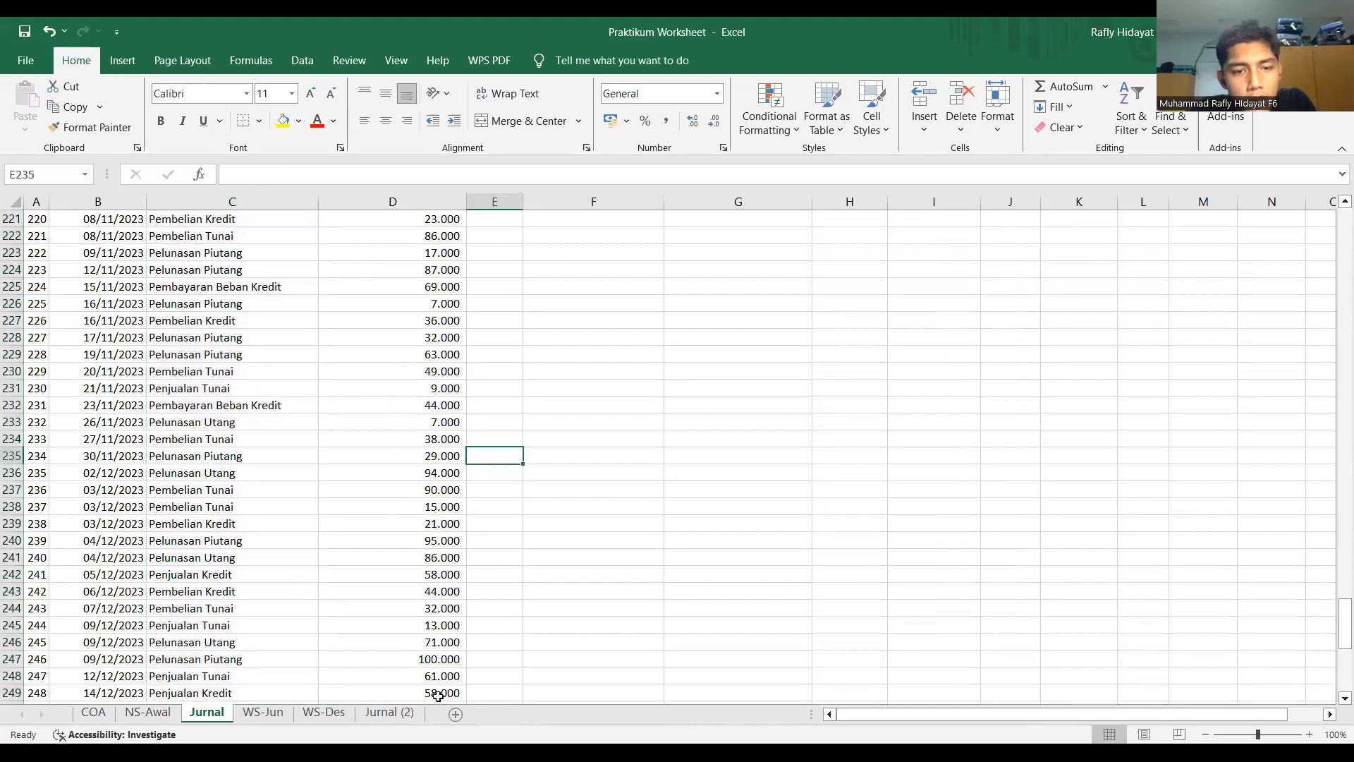
pyautogui.click(268, 712)
pyautogui.click(324, 712)
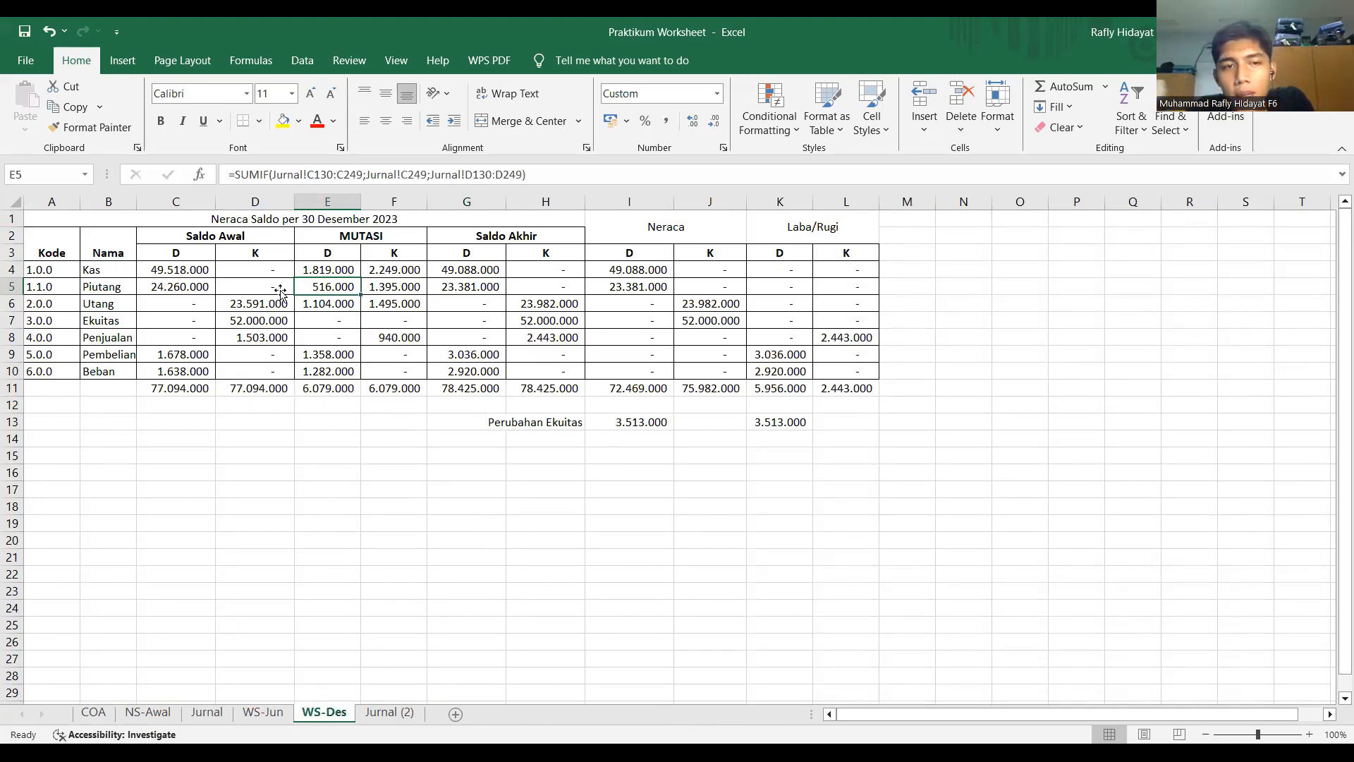
# Step: Check the Jurnal transaction amounts starting at D130 against the Mutasi debit formulas for Kas and Piutang in WS-Des
pyautogui.click(223, 714)
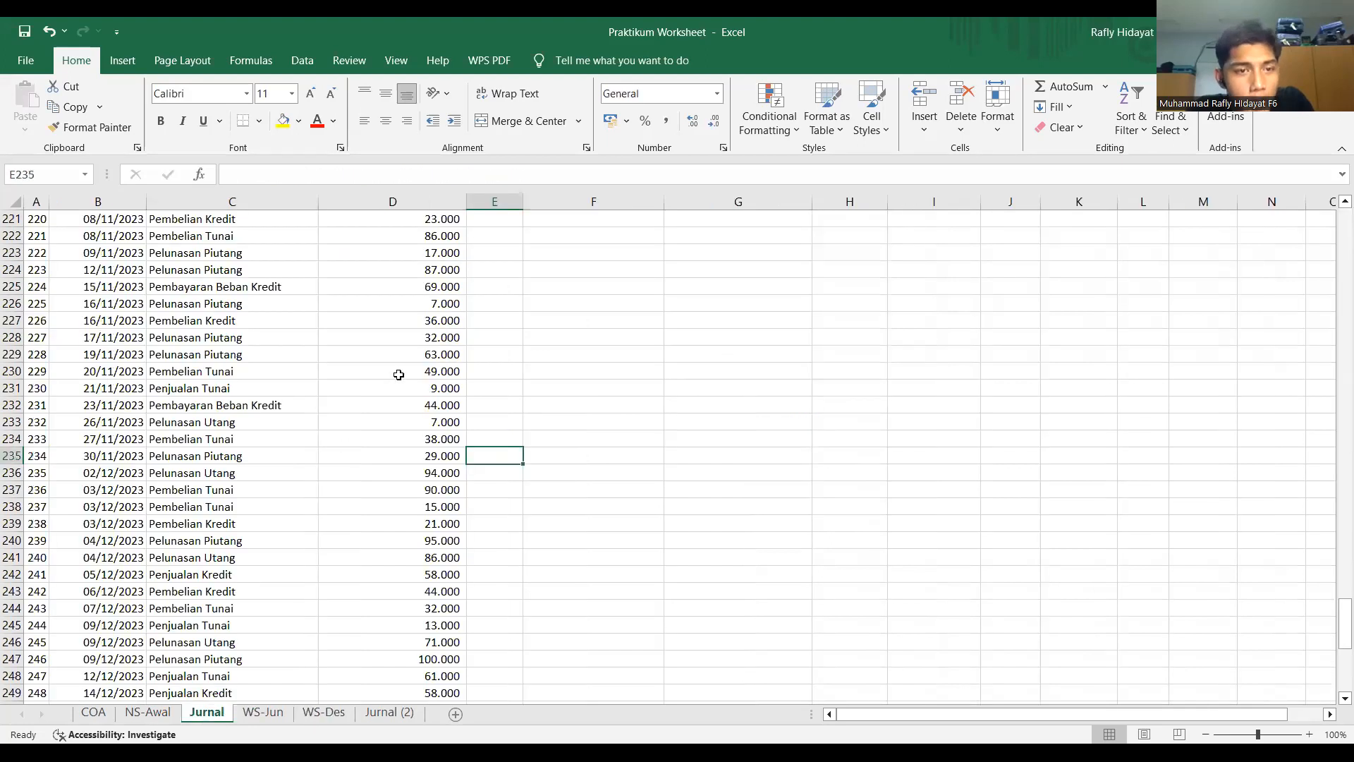
pyautogui.scroll(20, 376, 352)
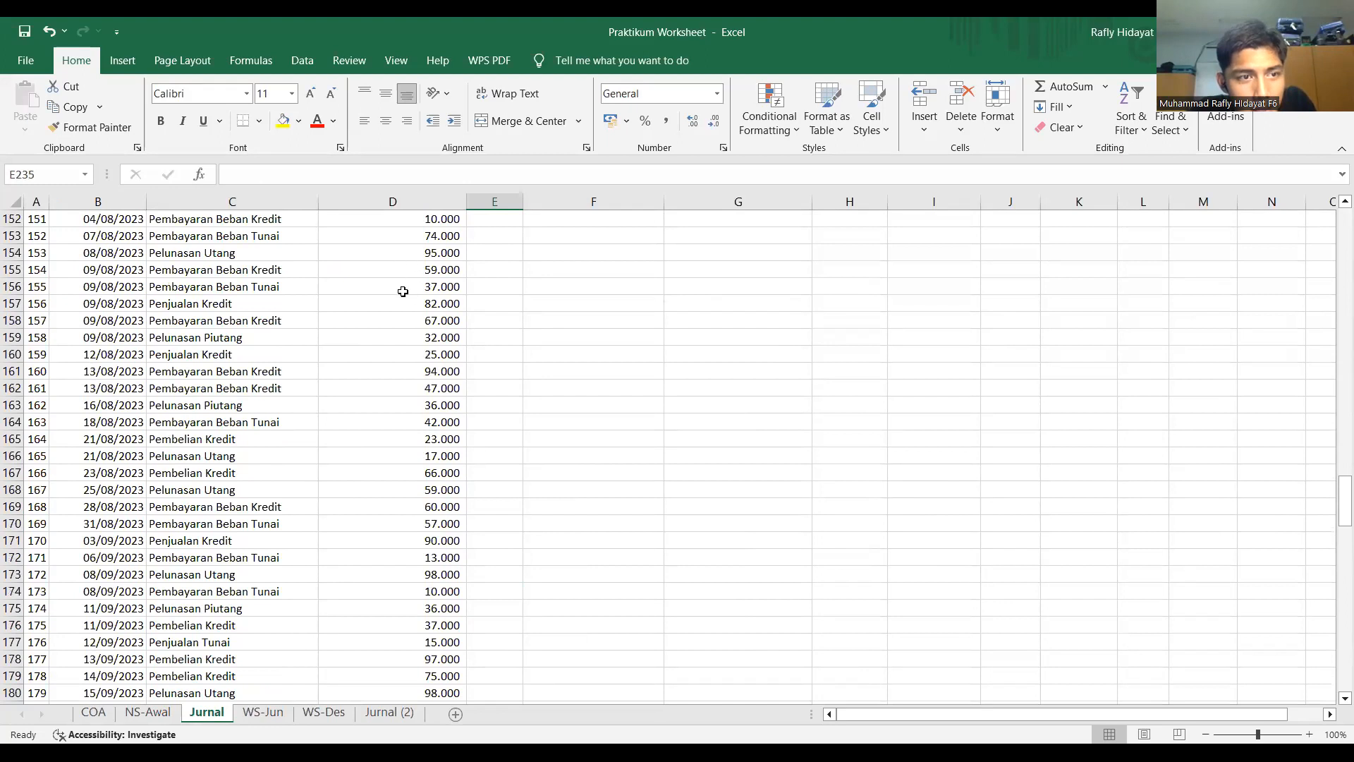
pyautogui.scroll(8, 402, 286)
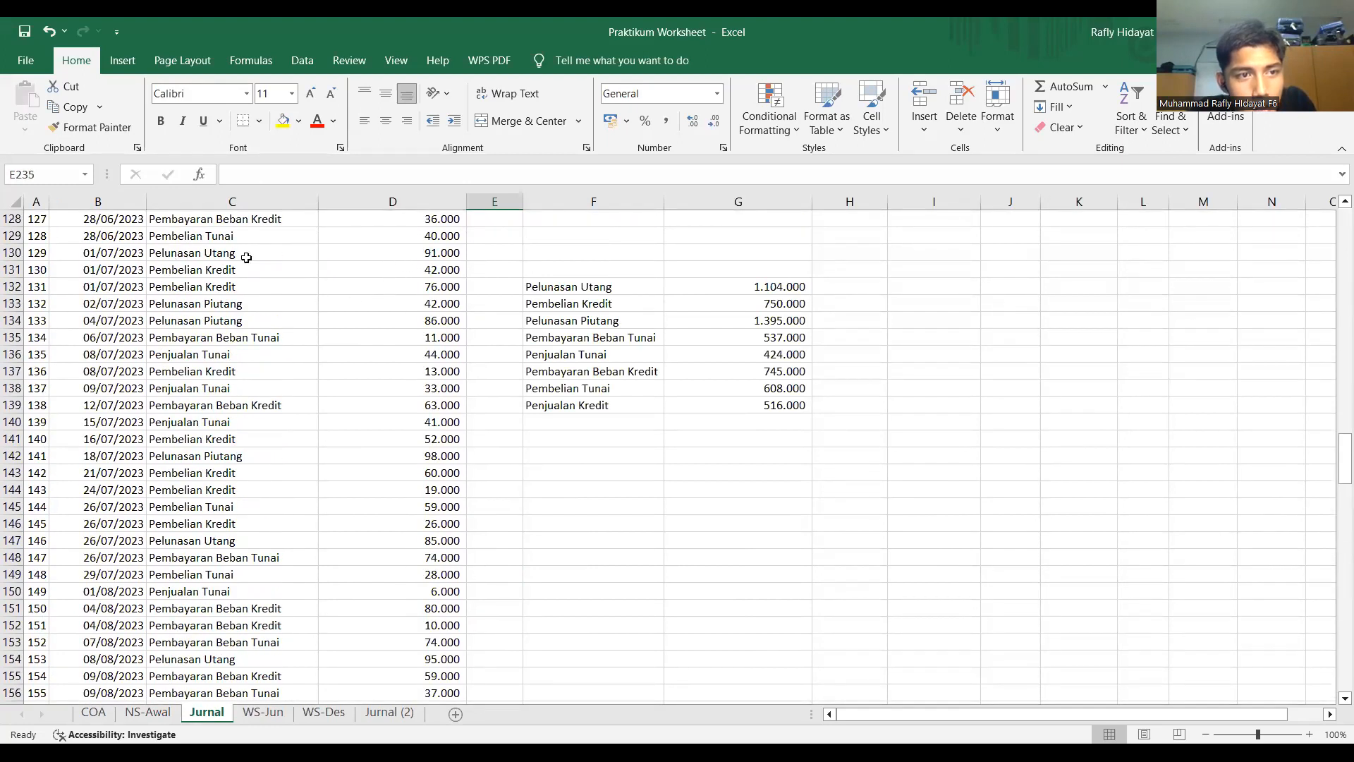
pyautogui.click(421, 254)
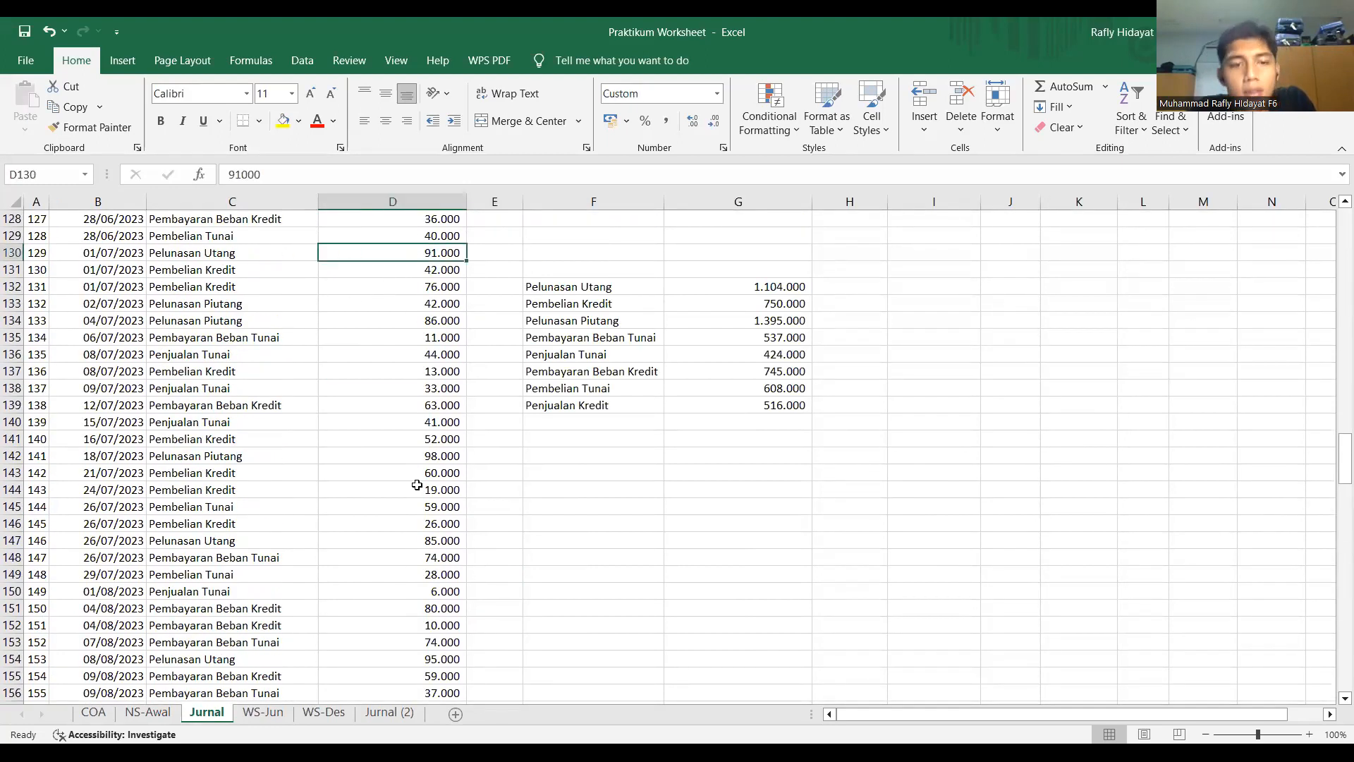
pyautogui.click(328, 713)
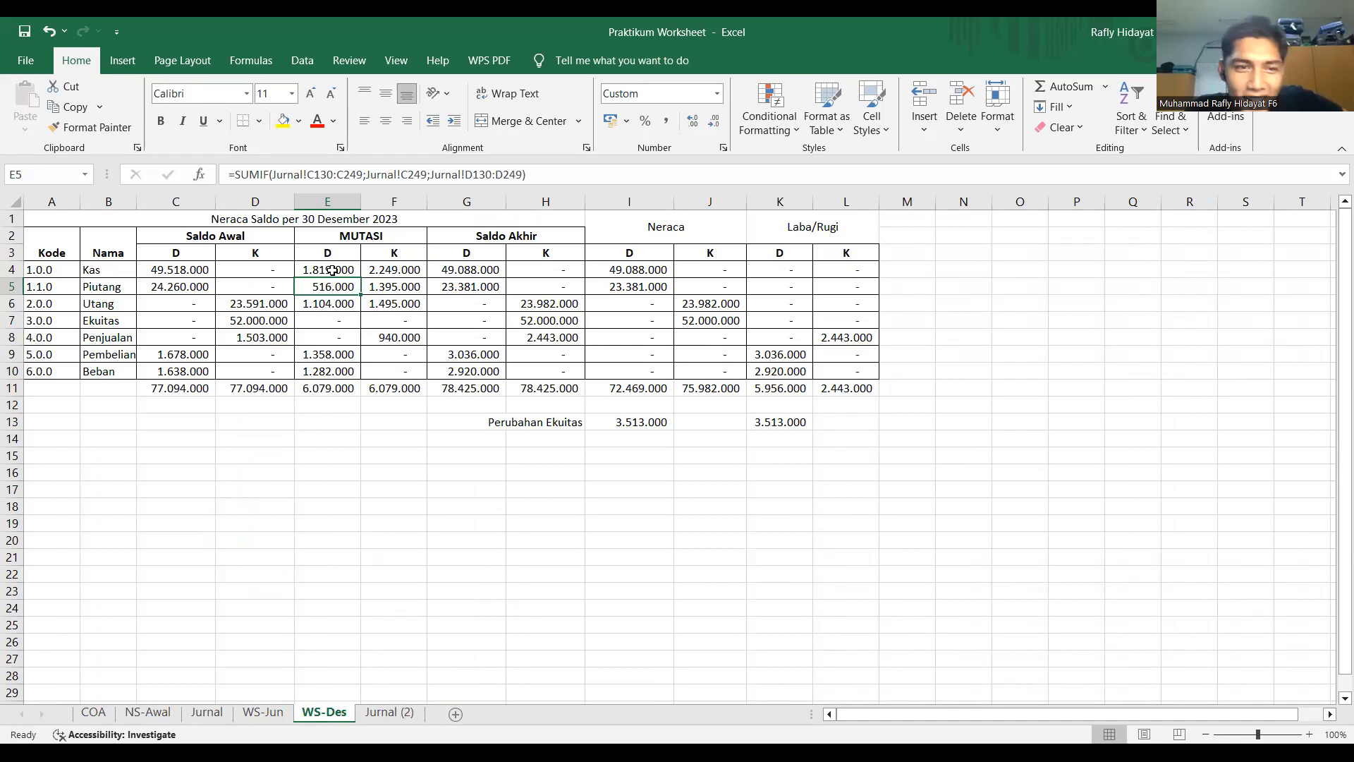
pyautogui.click(331, 269)
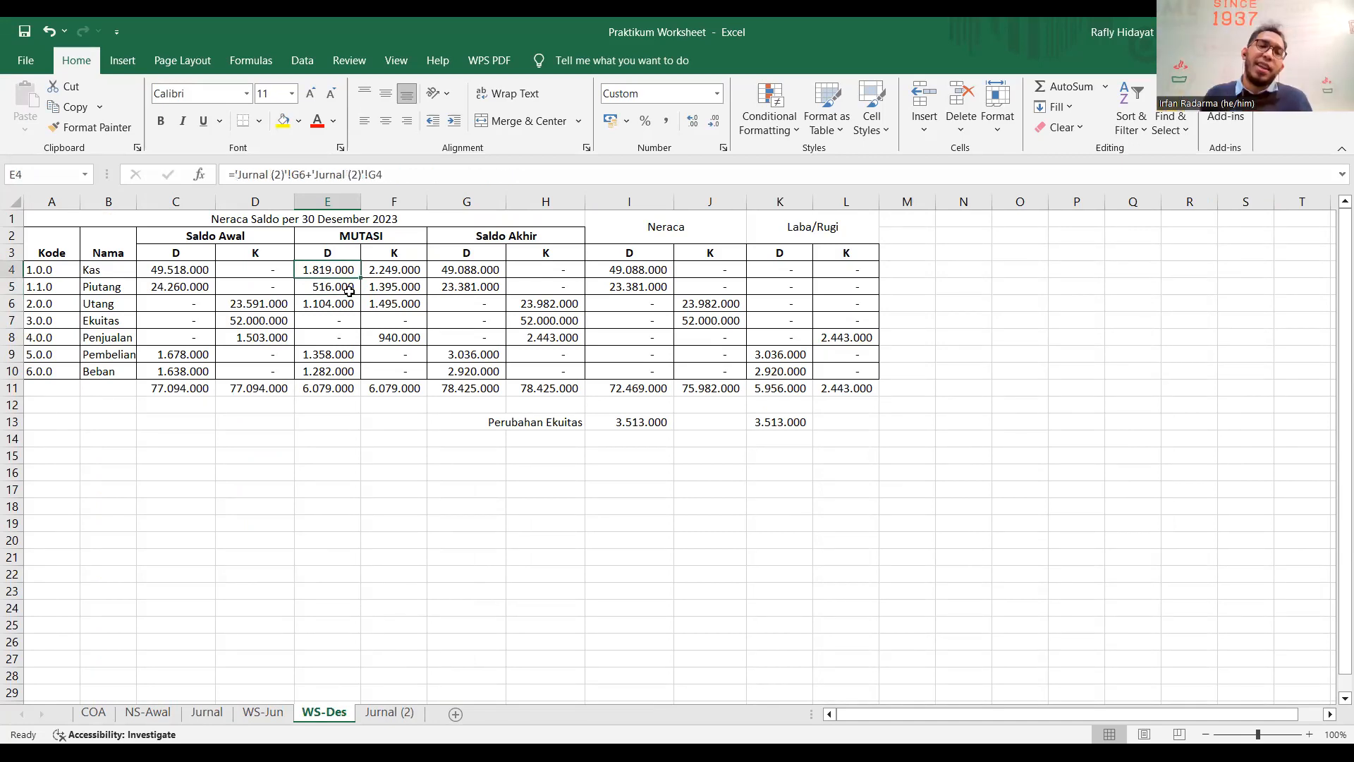
pyautogui.click(340, 289)
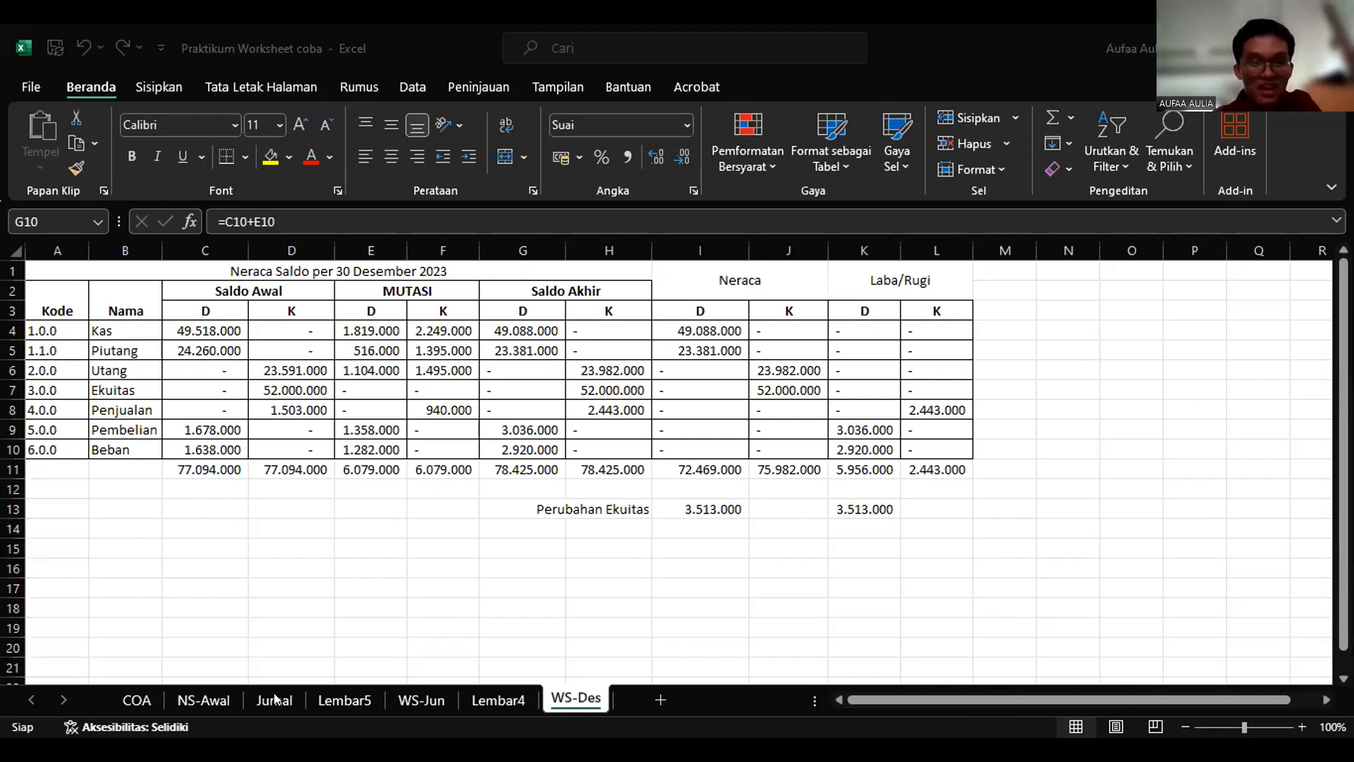
# Step: In the Praktikum Worksheet coba workbook, review the Lembar5 pivot totals and compare WS-Des's Saldo Awal with the WS-Jun balances
pyautogui.click(345, 700)
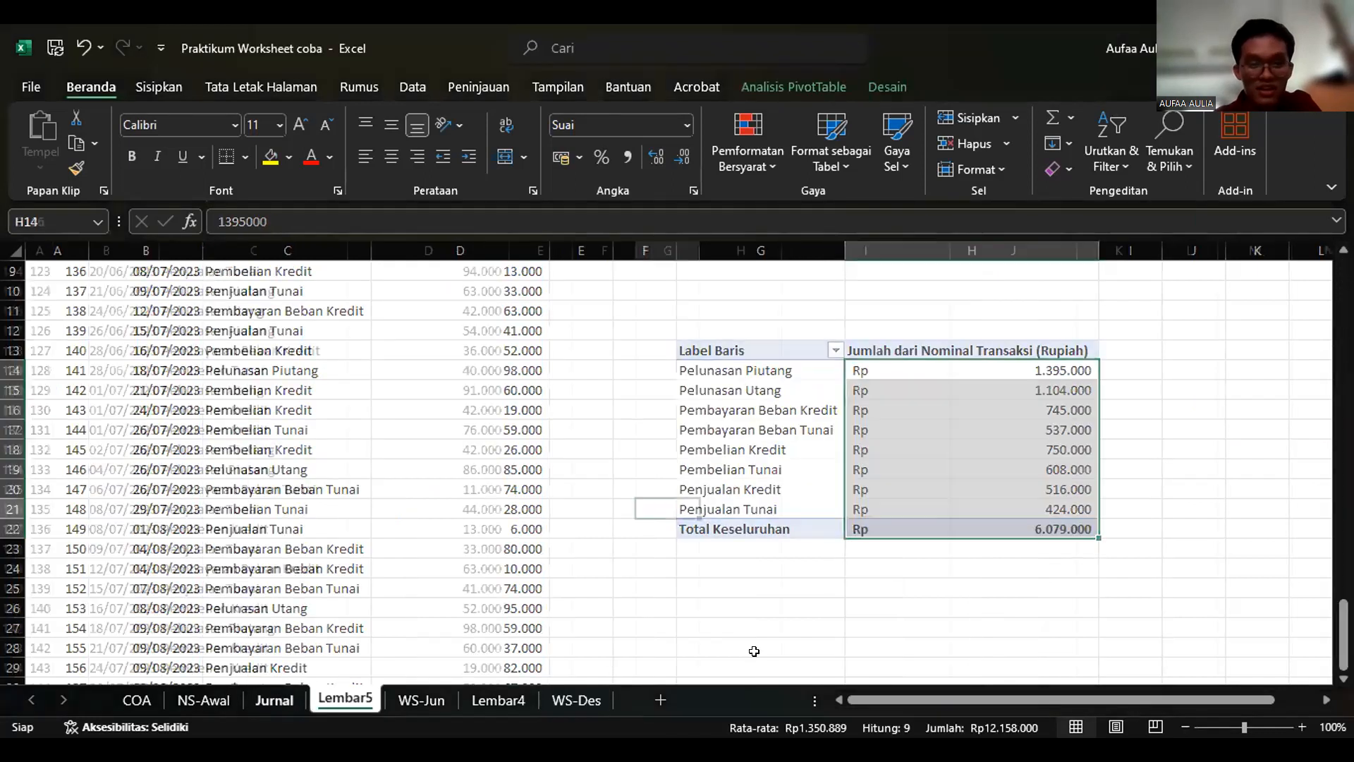
pyautogui.click(564, 700)
pyautogui.moveTo(201, 330); pyautogui.dragTo(266, 414)
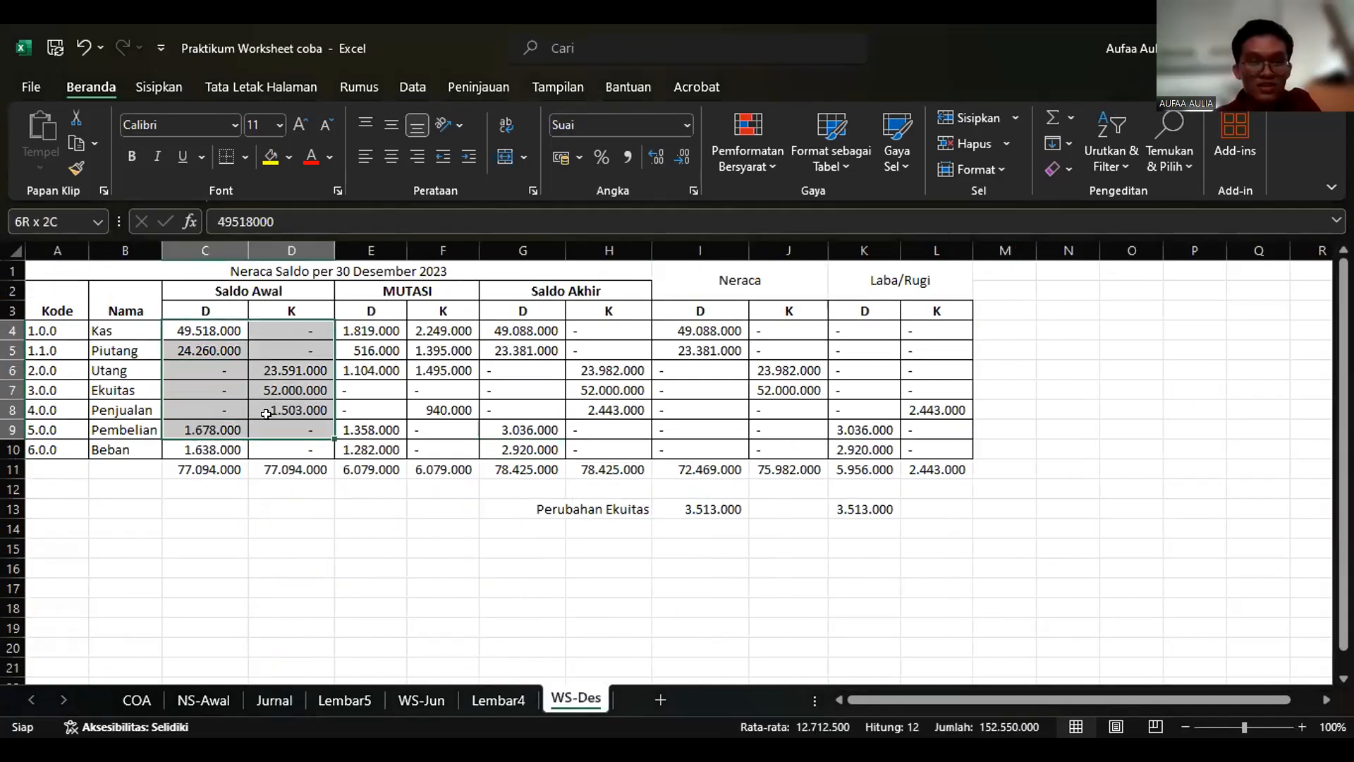
pyautogui.click(421, 700)
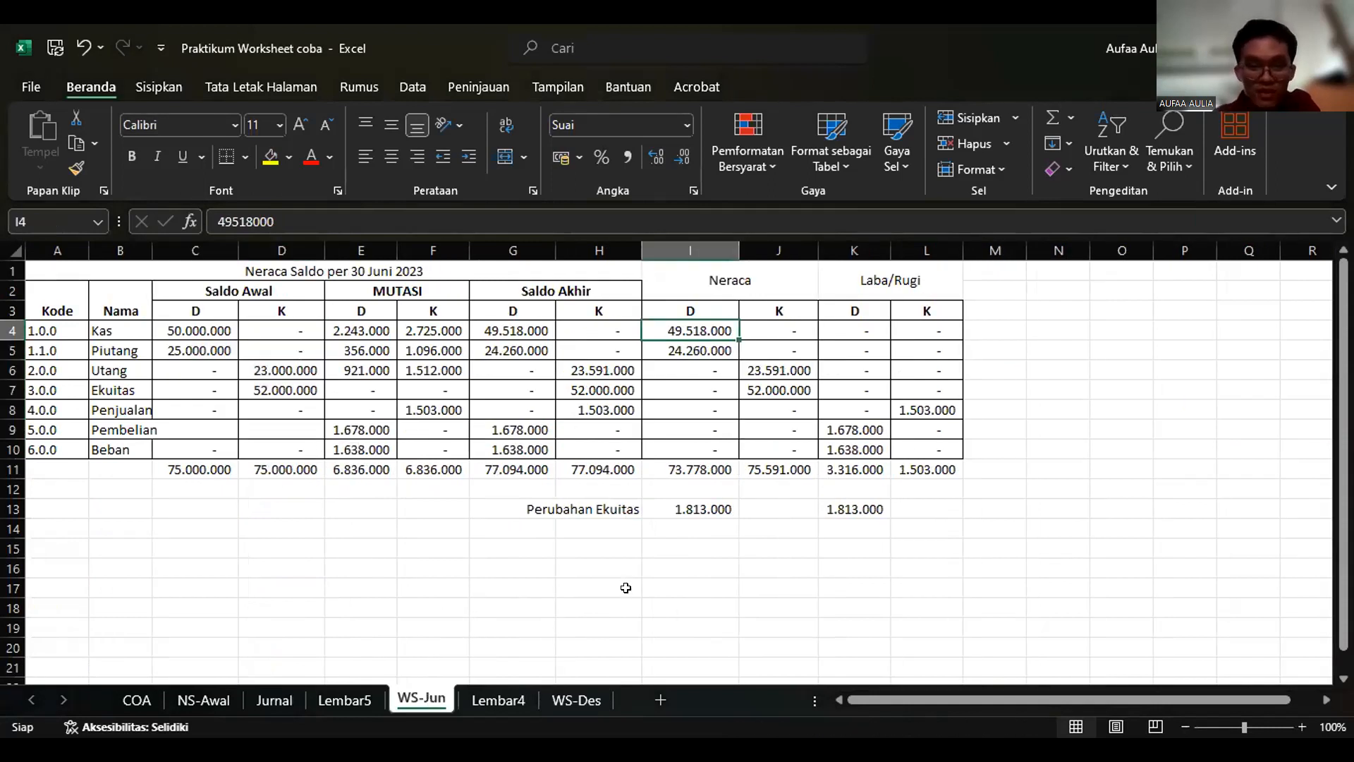
pyautogui.click(498, 700)
pyautogui.click(577, 699)
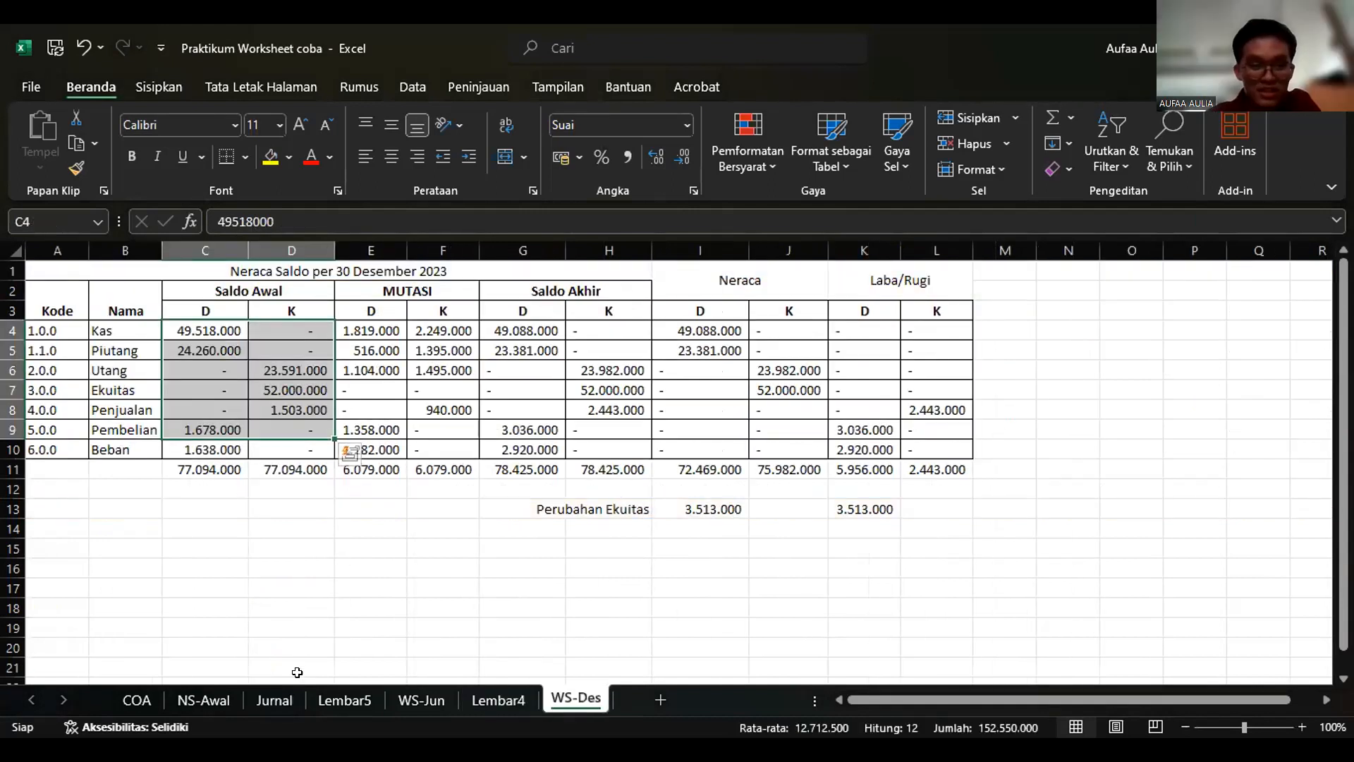
# Step: Compare the Jurnal transactions and Lembar5 pivot with the Kas and Piutang debit and credit totals in Lembar4
pyautogui.click(274, 700)
pyautogui.moveTo(1343, 459); pyautogui.dragTo(1344, 449)
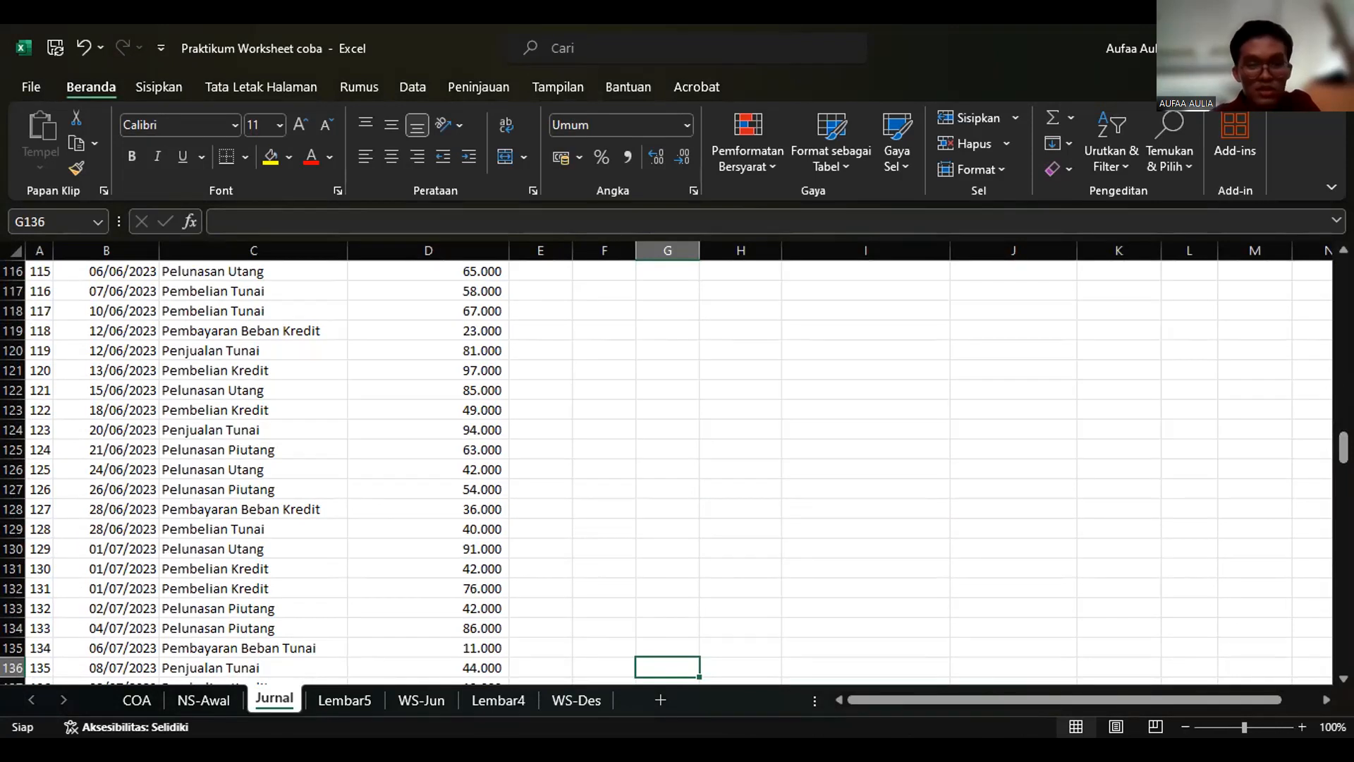
pyautogui.click(337, 697)
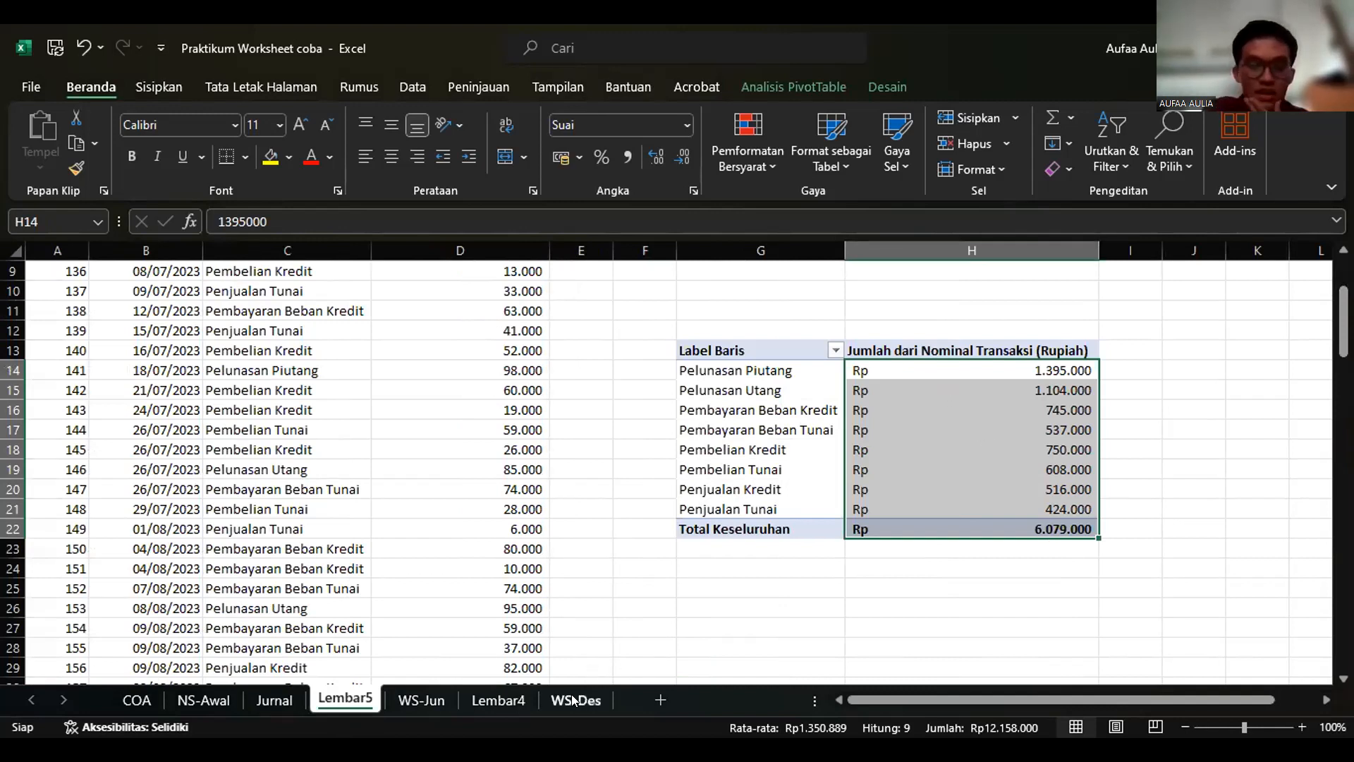
pyautogui.click(522, 696)
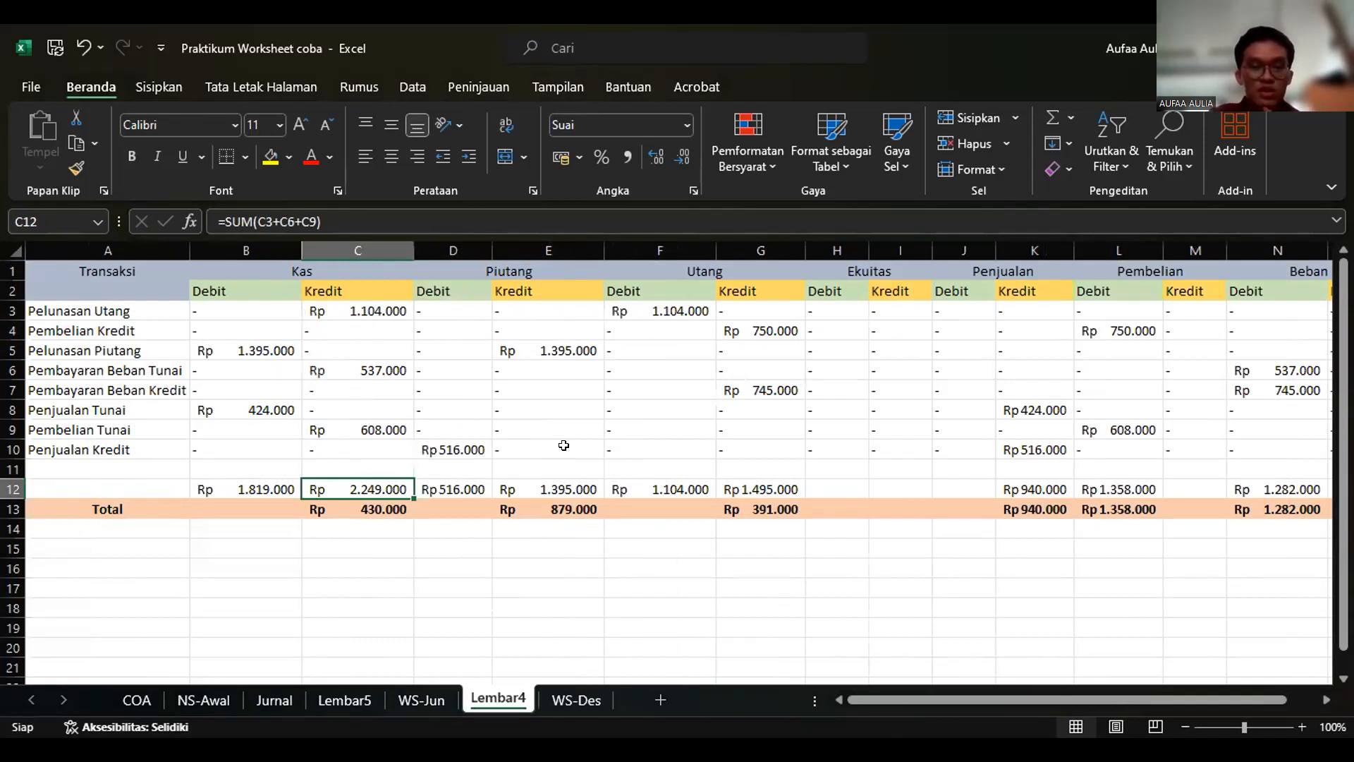
pyautogui.click(378, 511)
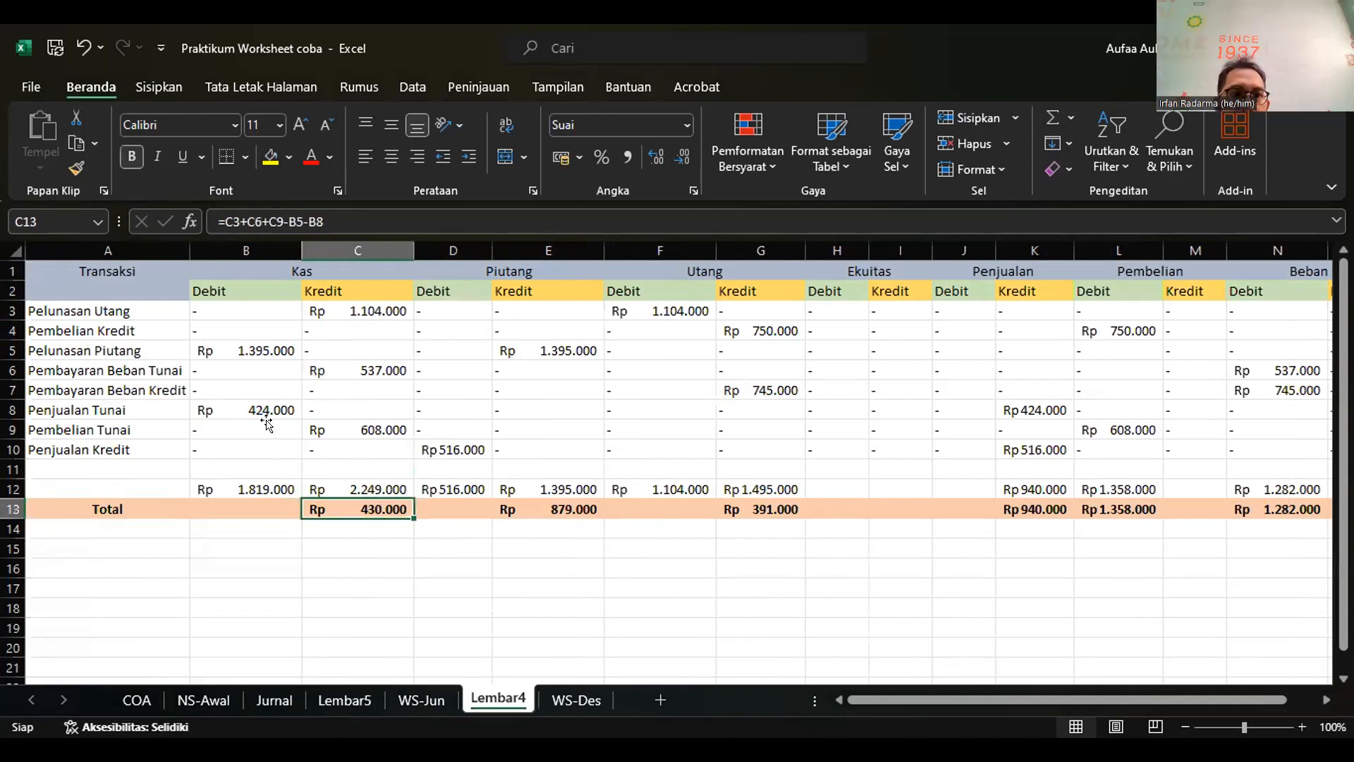
pyautogui.click(282, 492)
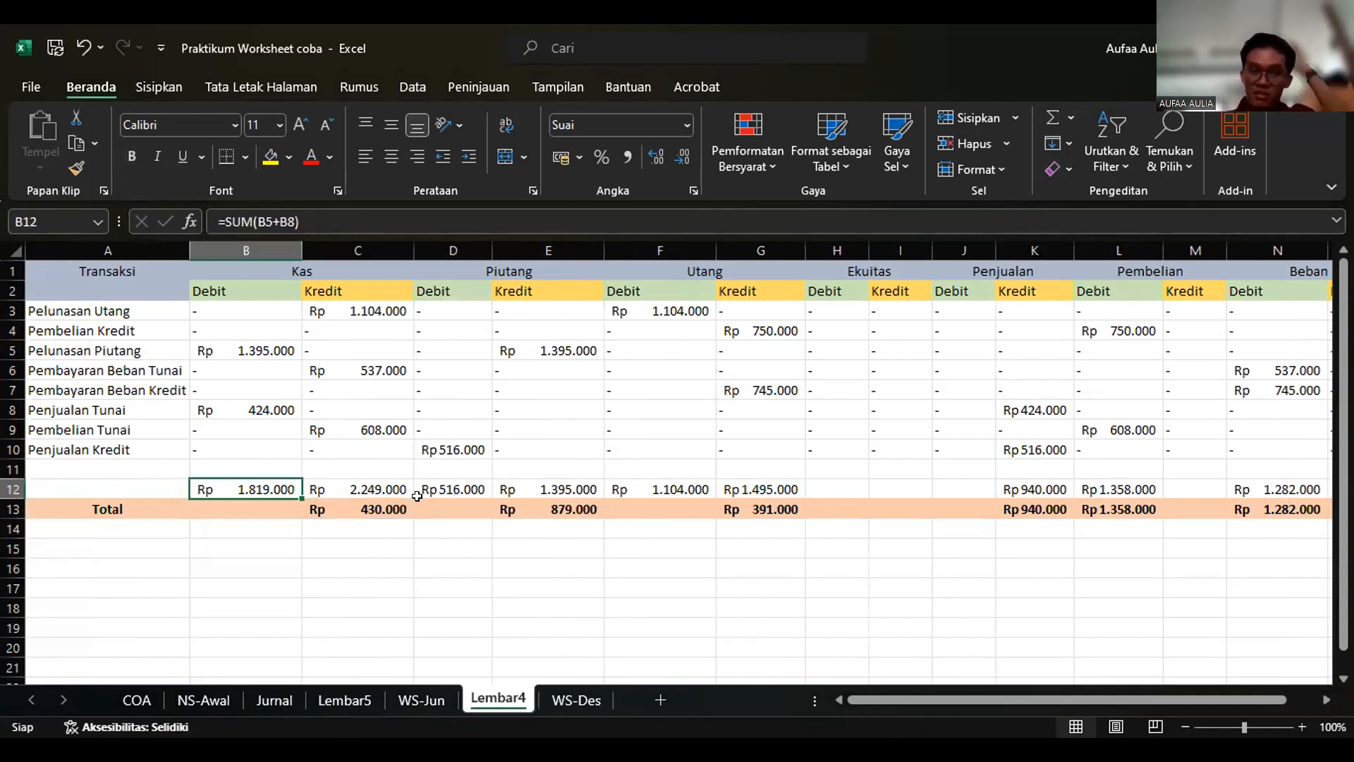
pyautogui.click(564, 493)
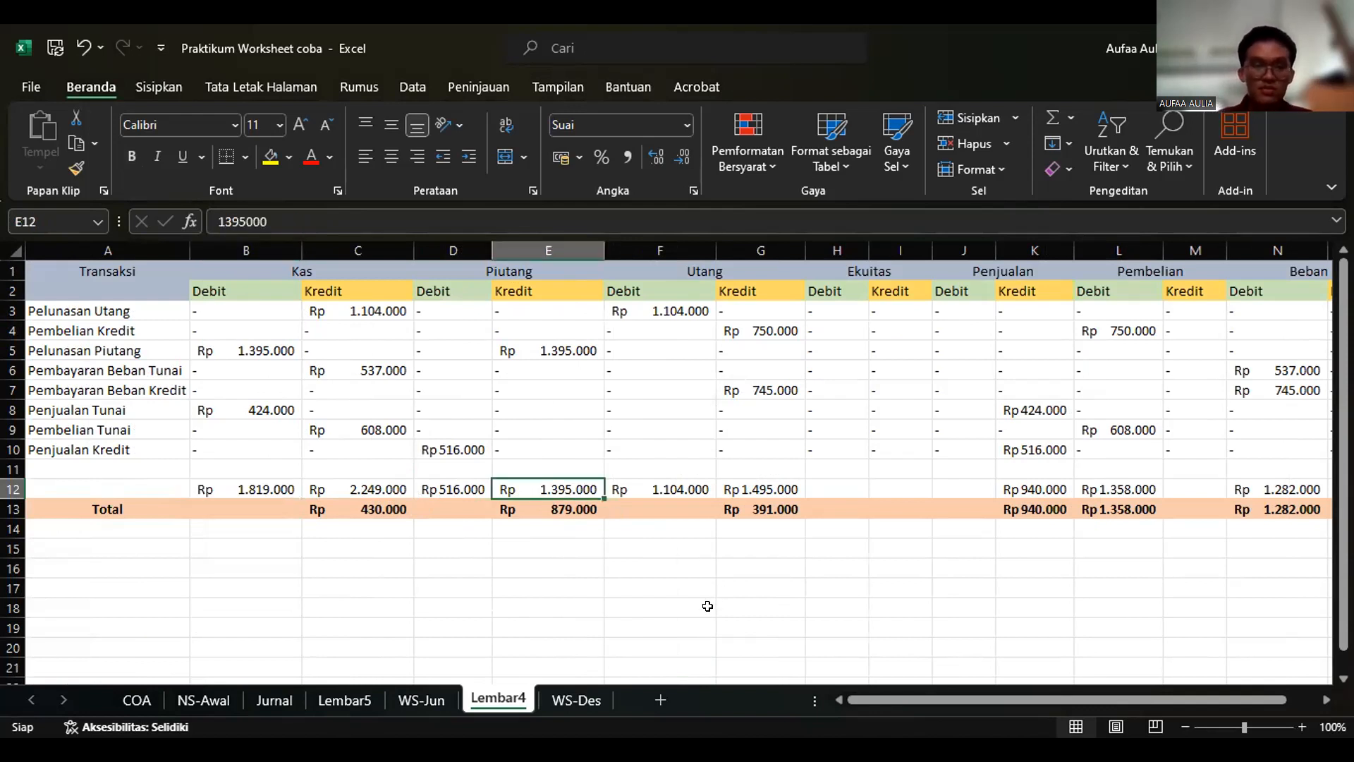
# Step: Examine Kas's Mutasi debit entry and trace the cells feeding its Saldo Akhir debit formula in WS-Des
pyautogui.click(562, 701)
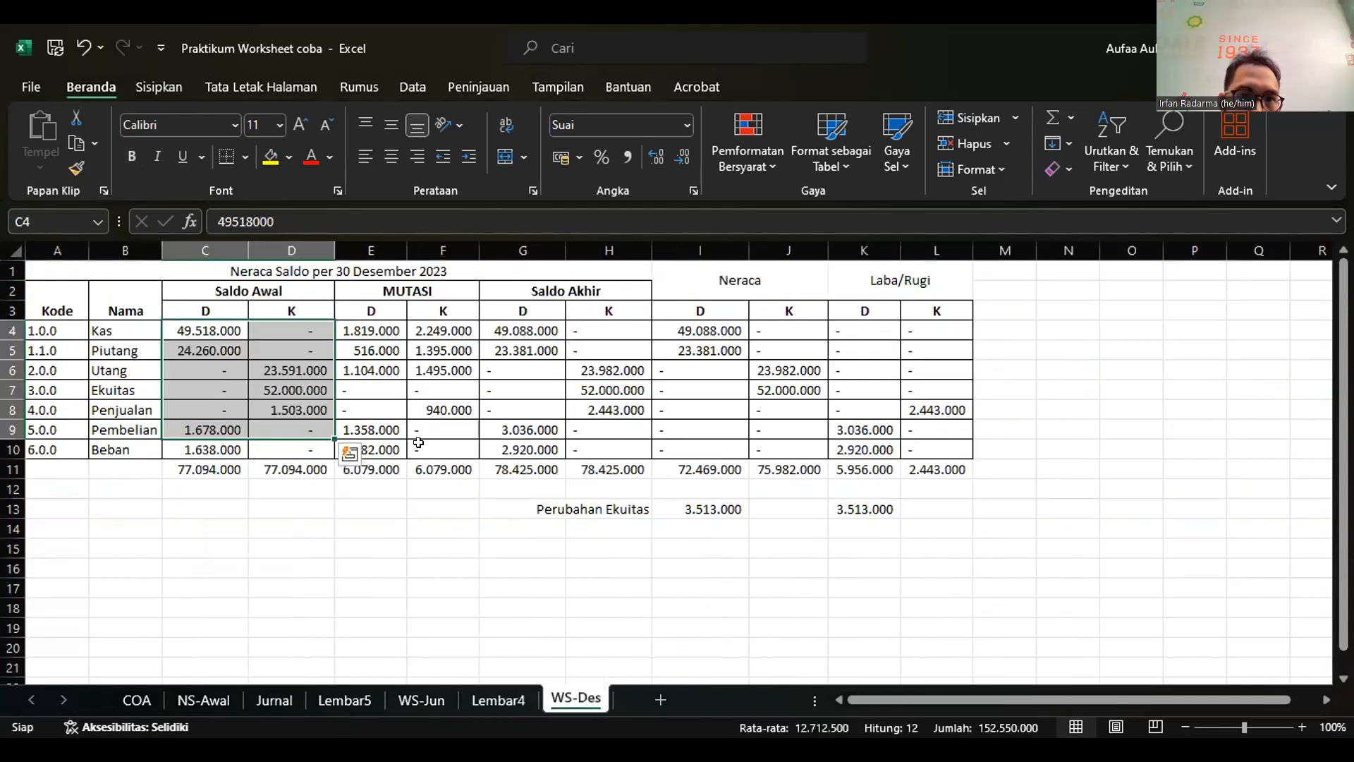
pyautogui.click(369, 333)
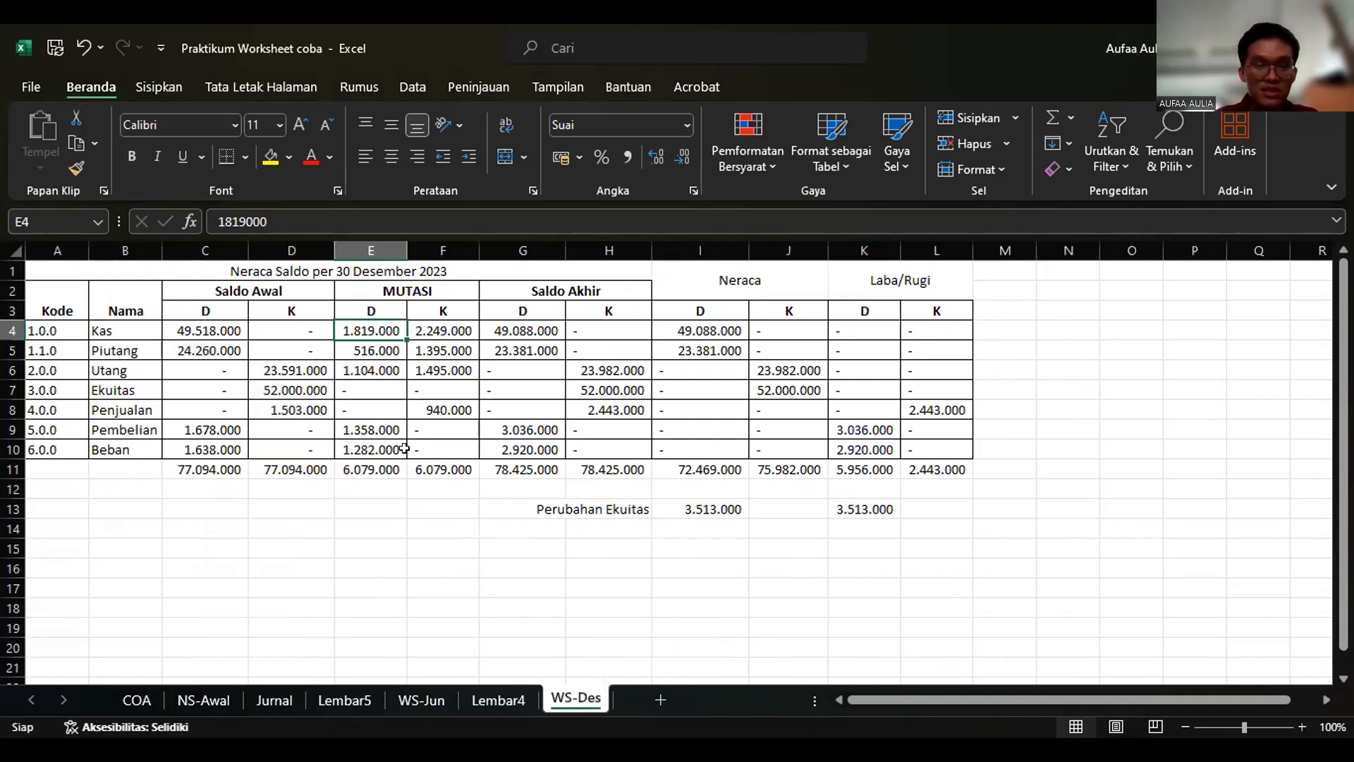
pyautogui.click(500, 326)
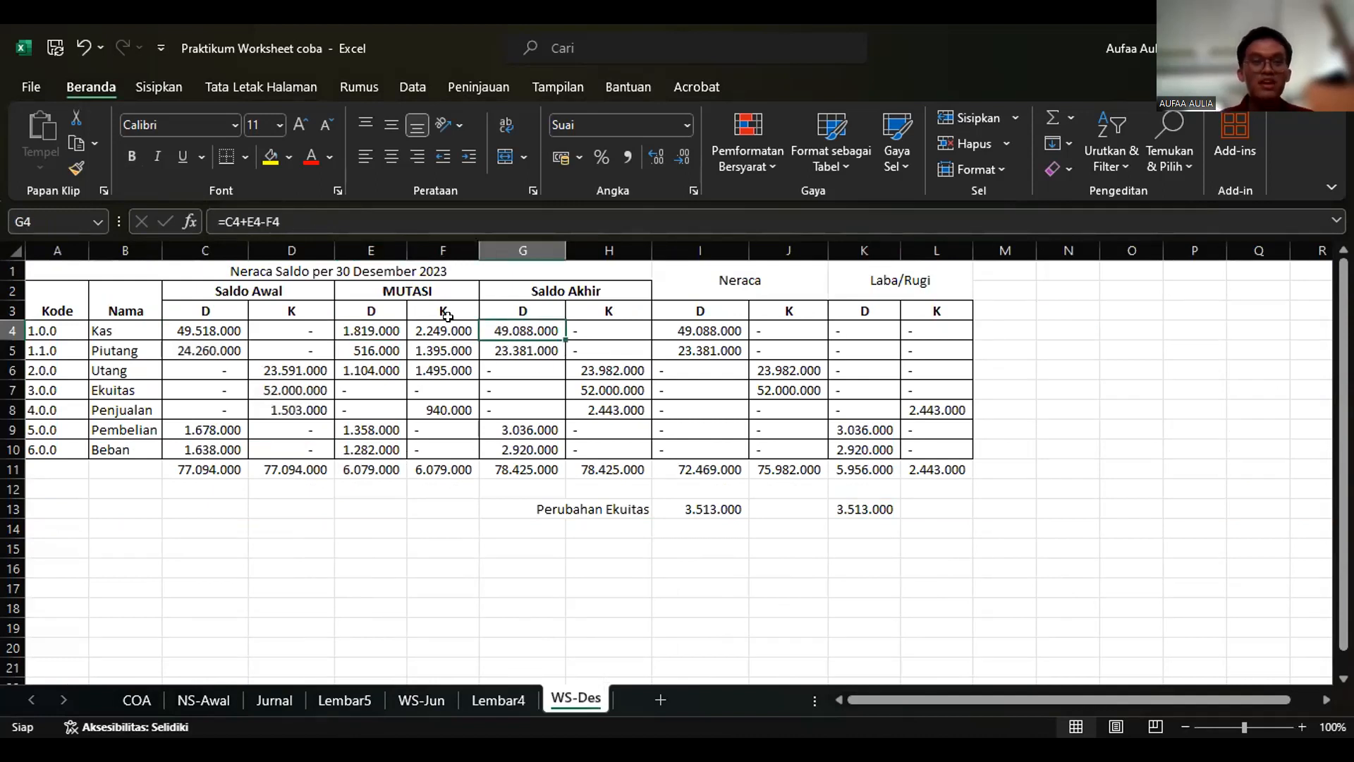
pyautogui.doubleClick(513, 329)
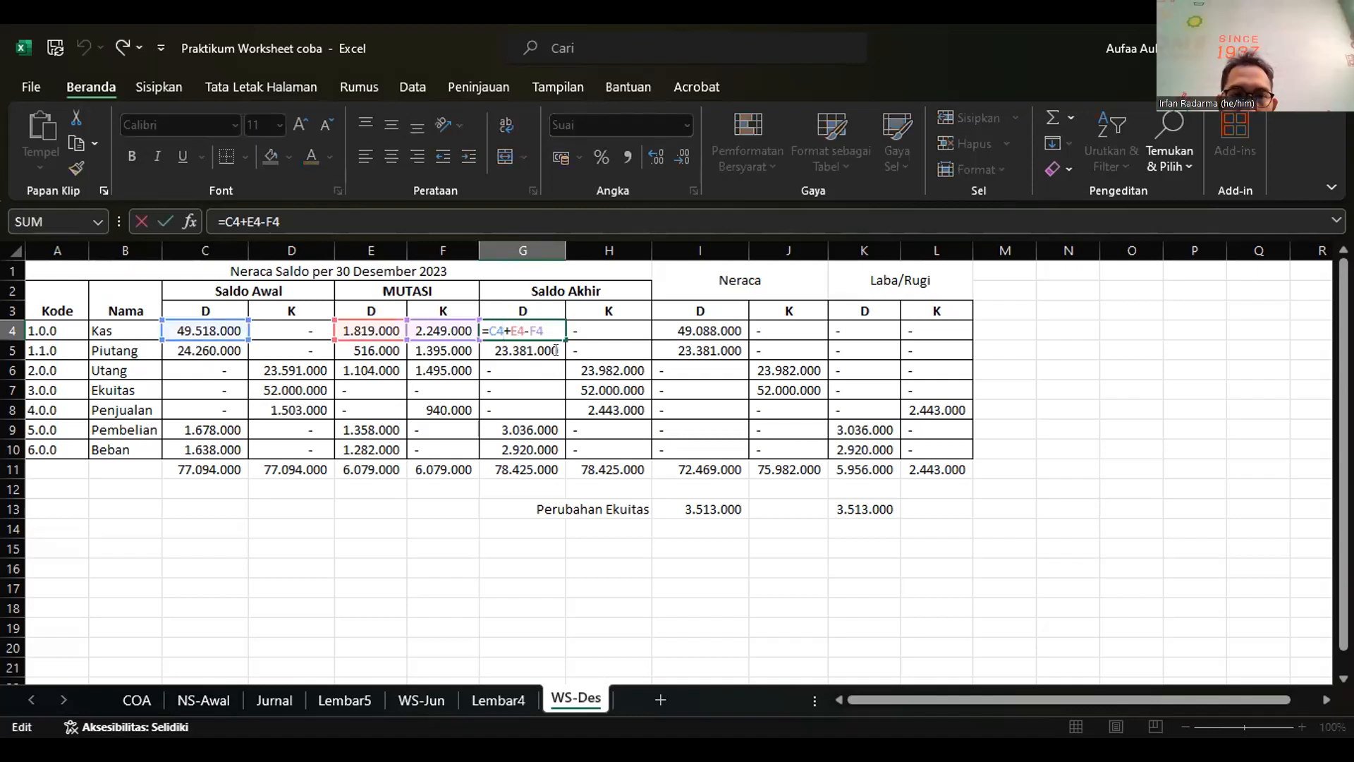
pyautogui.click(165, 222)
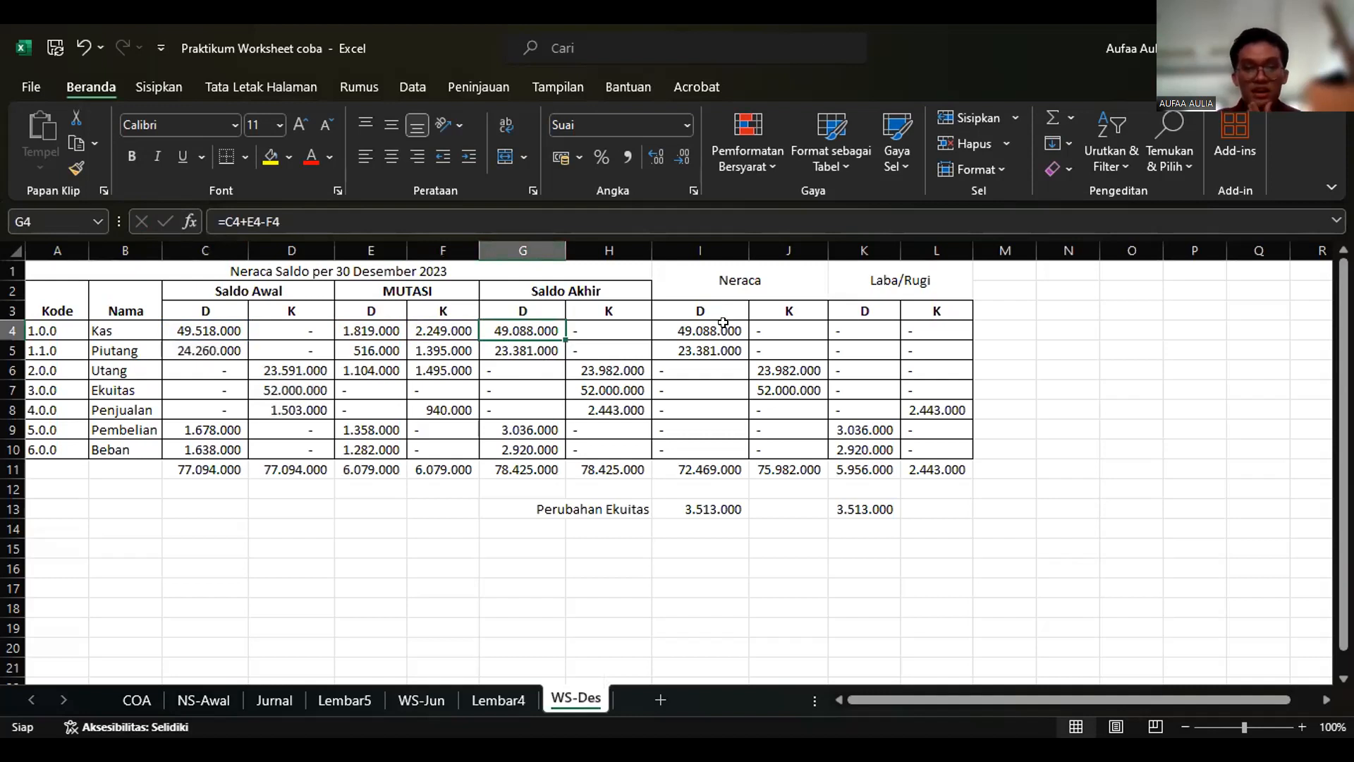
pyautogui.hotkey('alt', 'Tab')
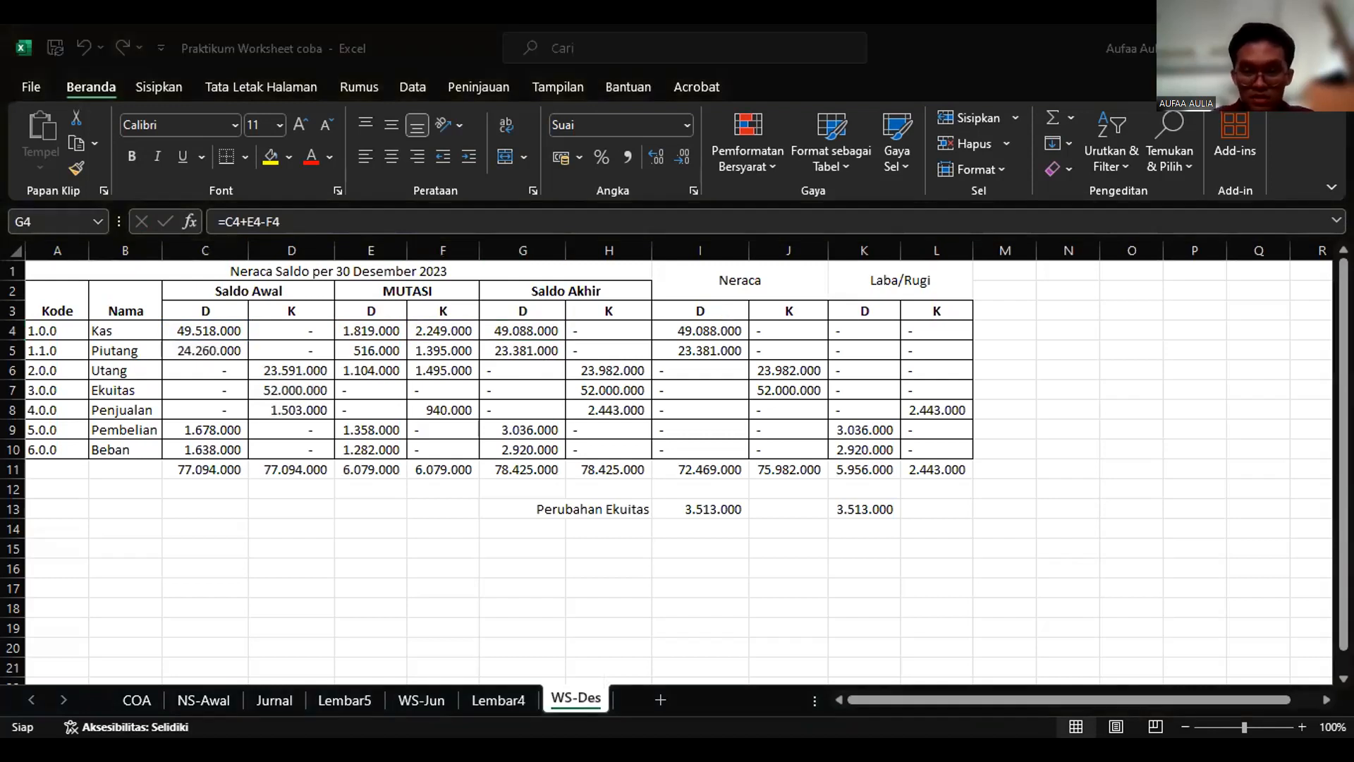
pyautogui.click(774, 559)
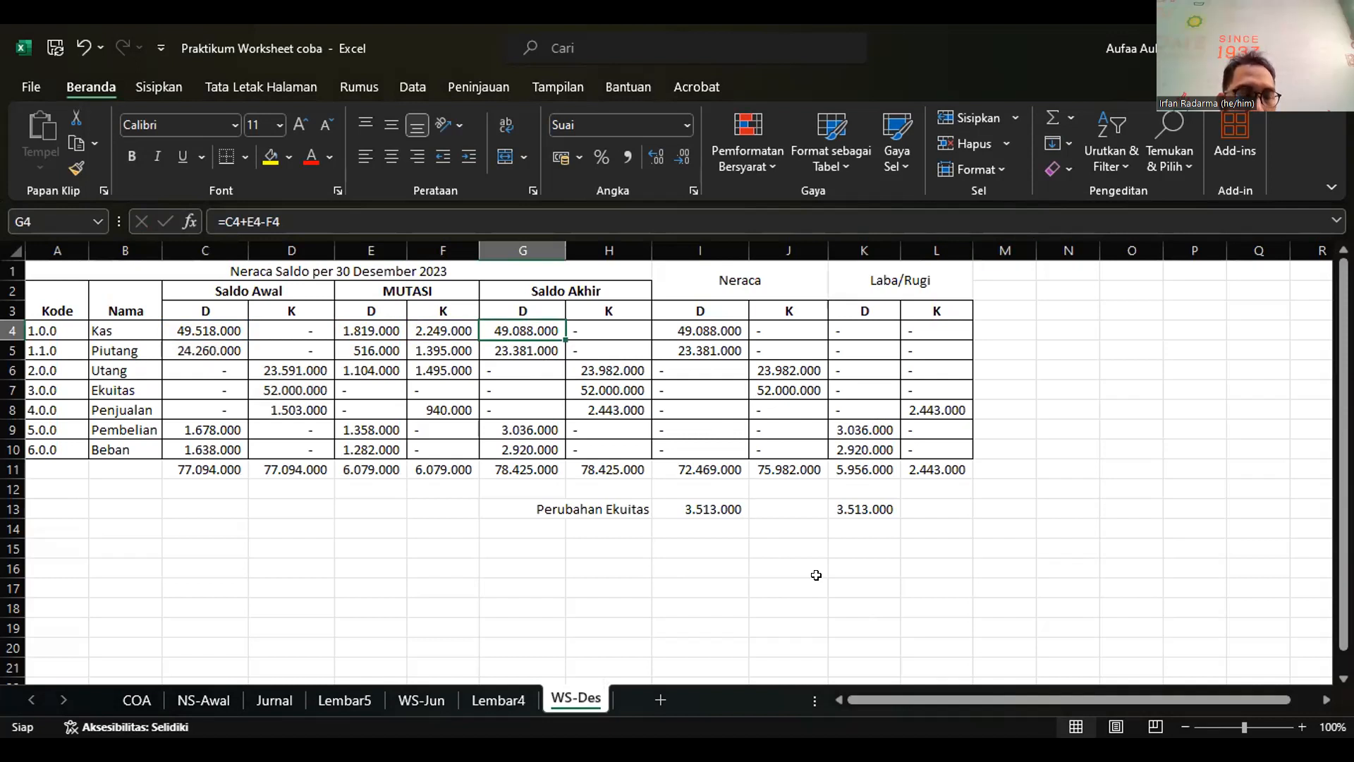
pyautogui.click(719, 585)
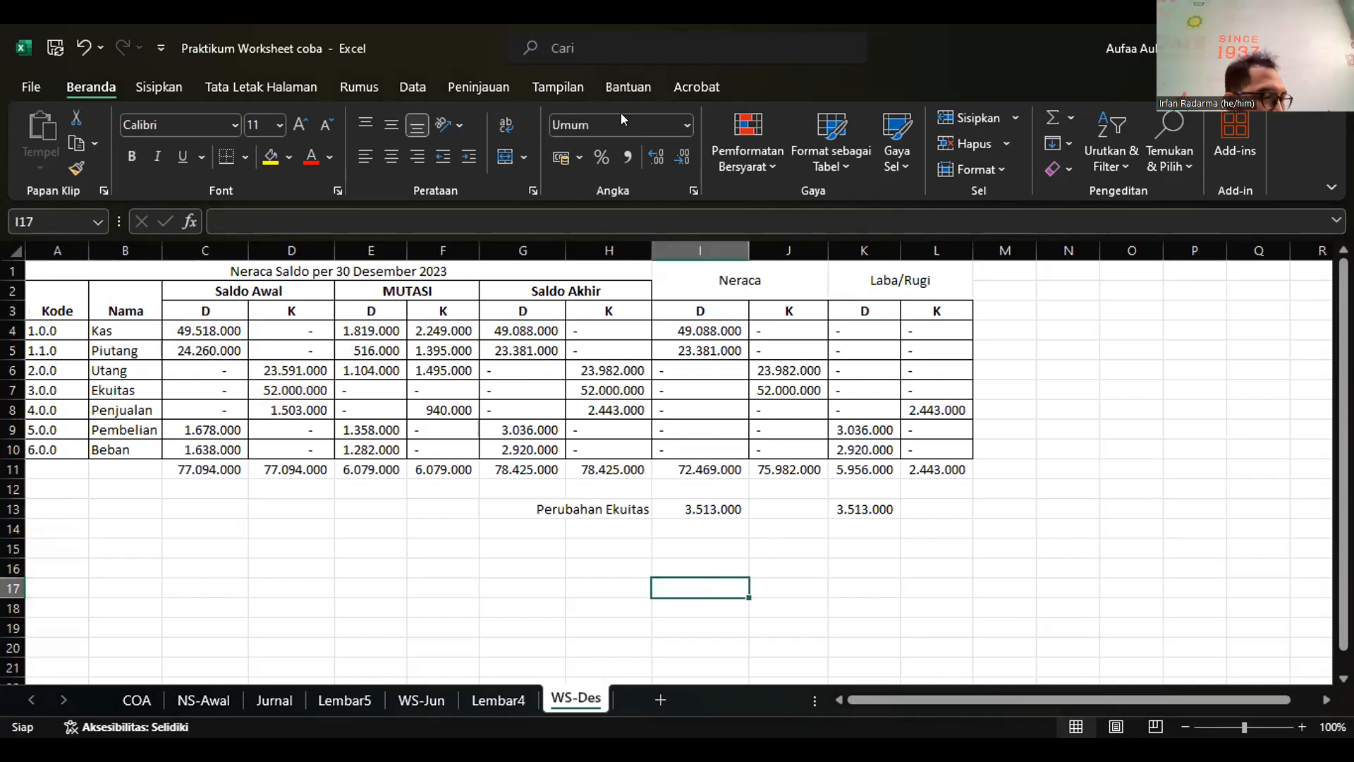
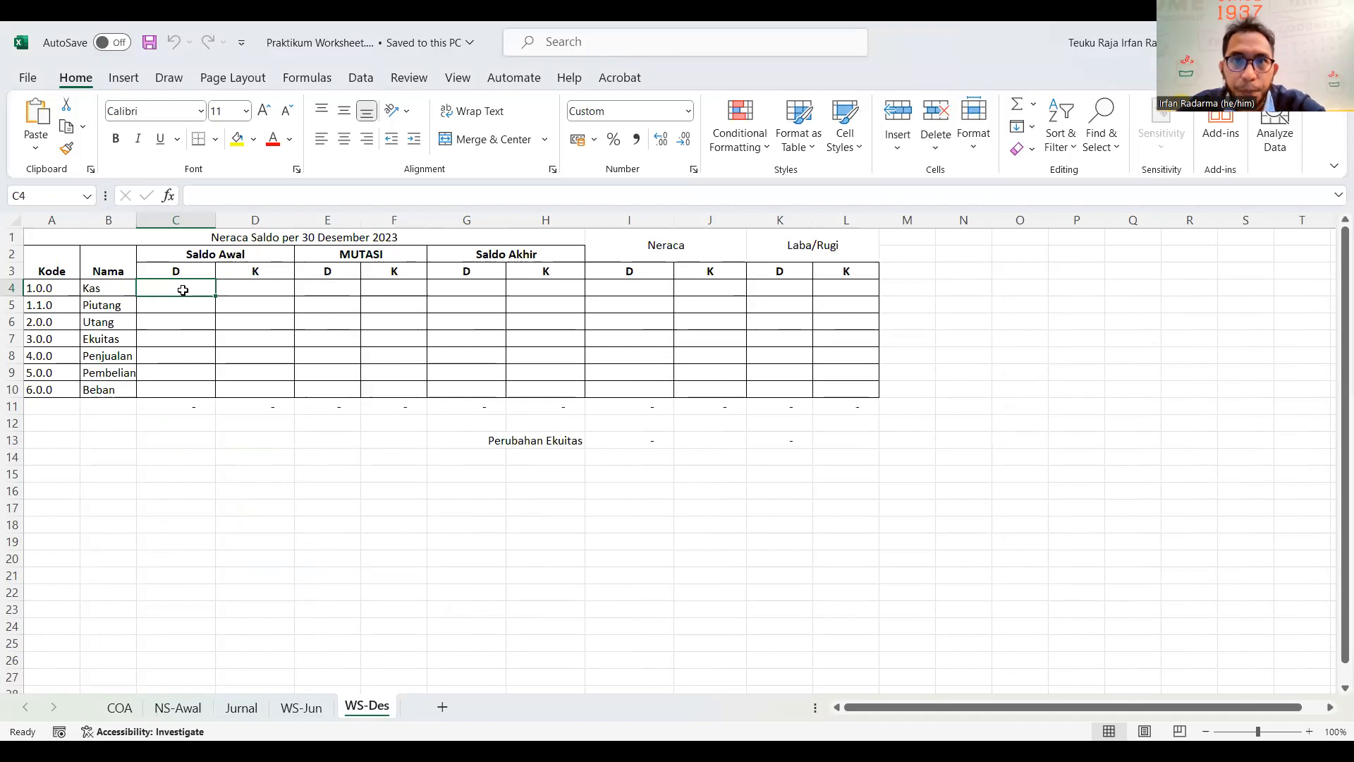
# Step: In the Praktikum Worksheet workbook, link WS-Des's Kas Saldo Awal debit to ='WS-Jun'!G4 and fill the formula across C4:D10
pyautogui.write('=')
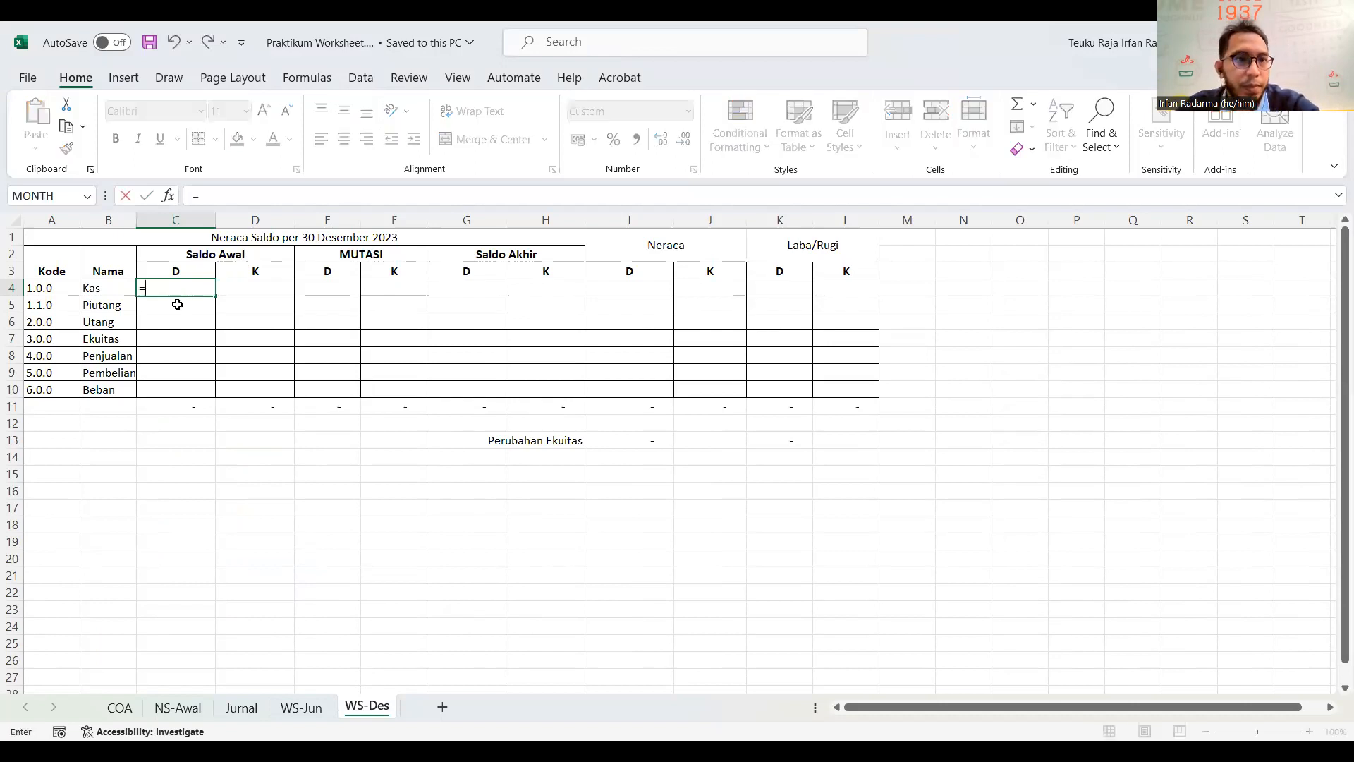
pyautogui.click(303, 709)
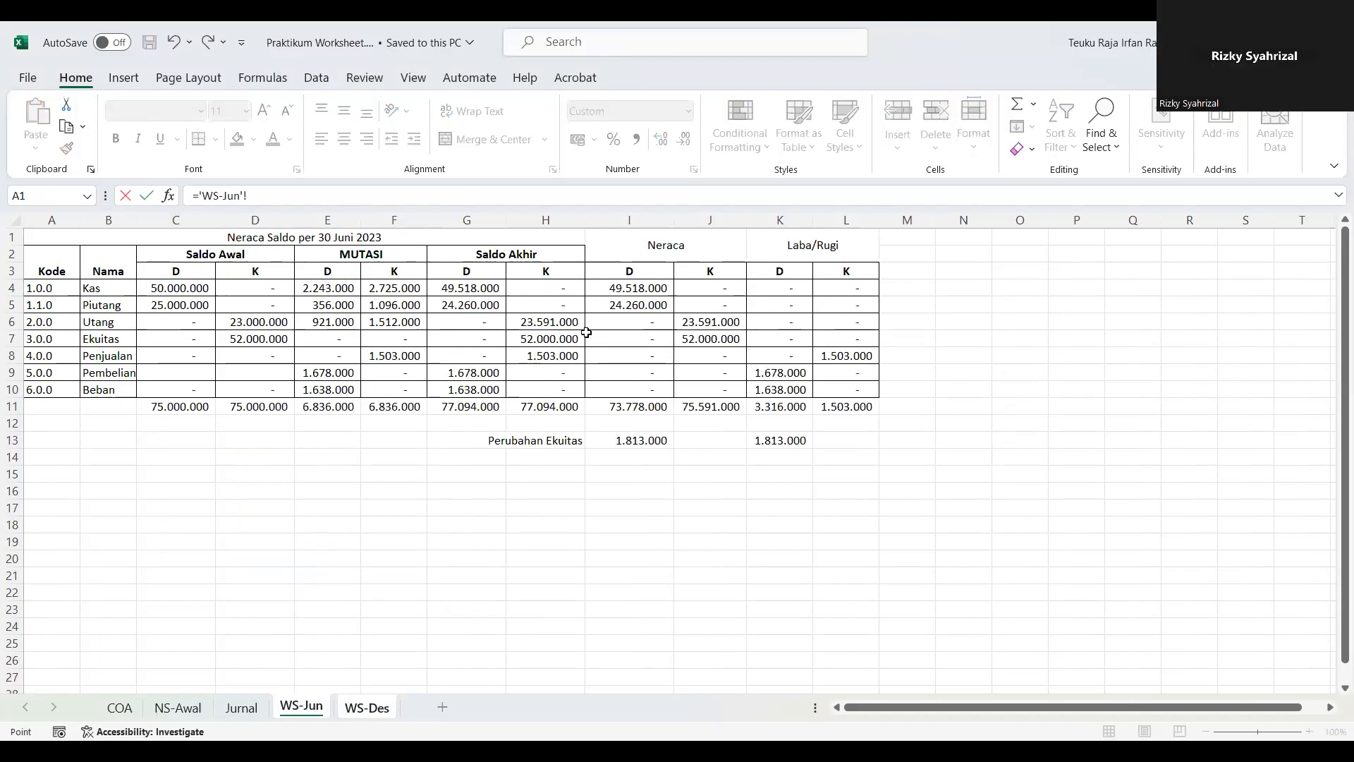
pyautogui.click(479, 284)
pyautogui.press('Return')
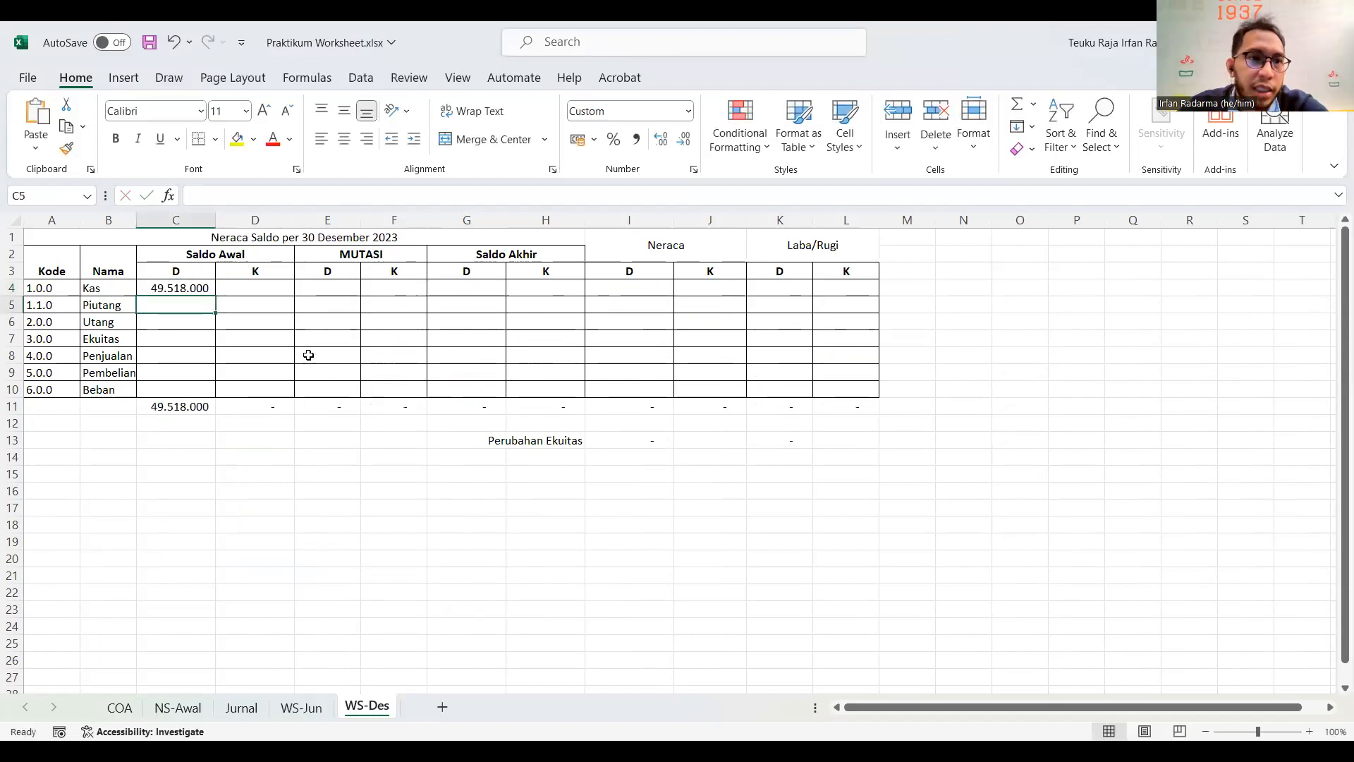
pyautogui.moveTo(213, 322); pyautogui.dragTo(293, 389)
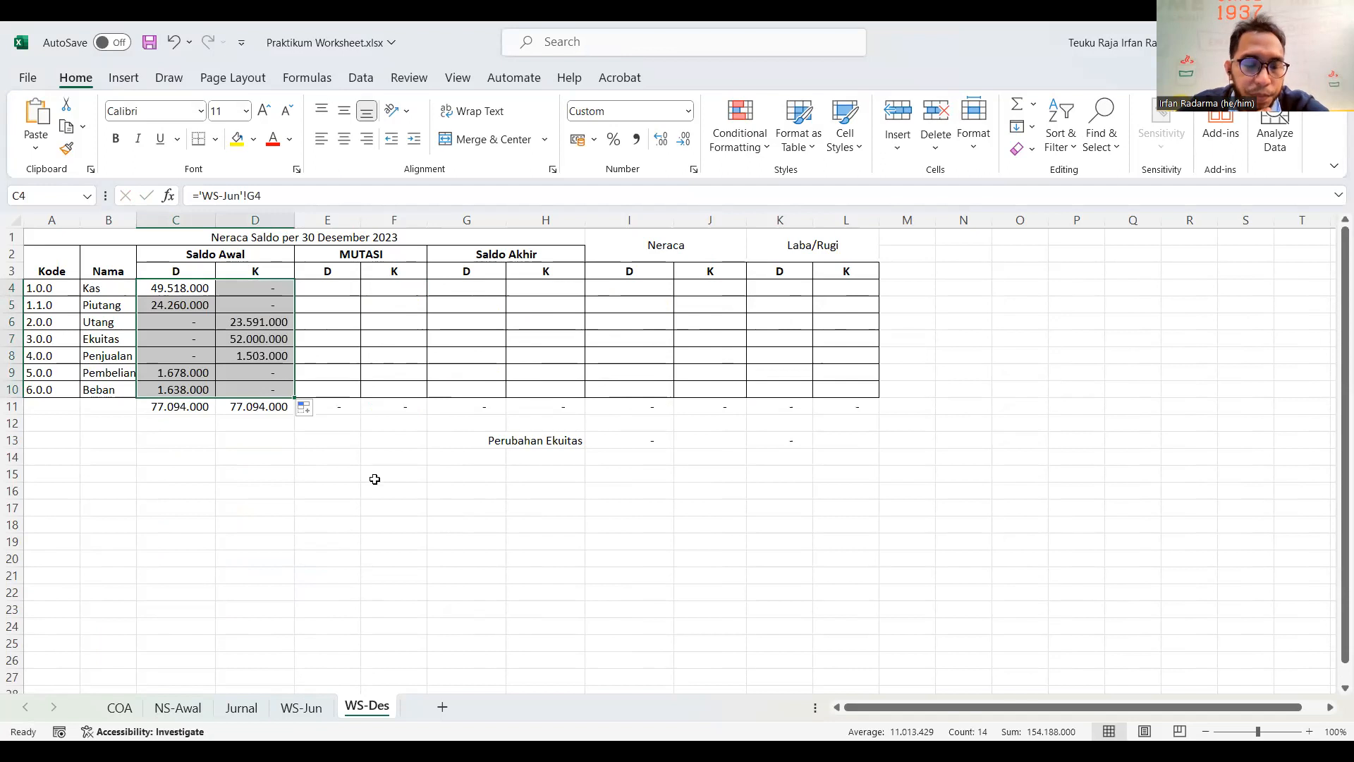
# Step: Look over the WS-Jun balances and the Jurnal transaction list, selecting empty cell I9 in Jurnal
pyautogui.click(321, 715)
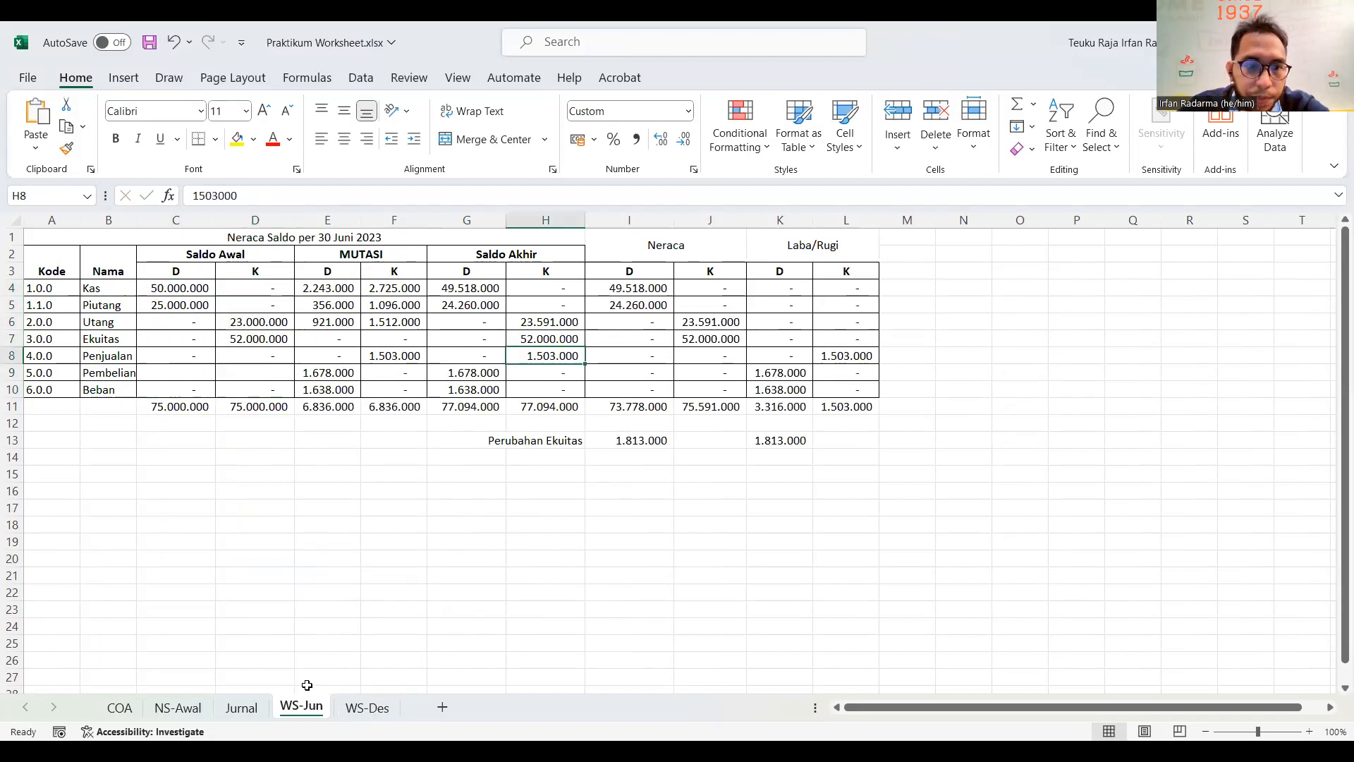
pyautogui.click(240, 708)
pyautogui.click(745, 372)
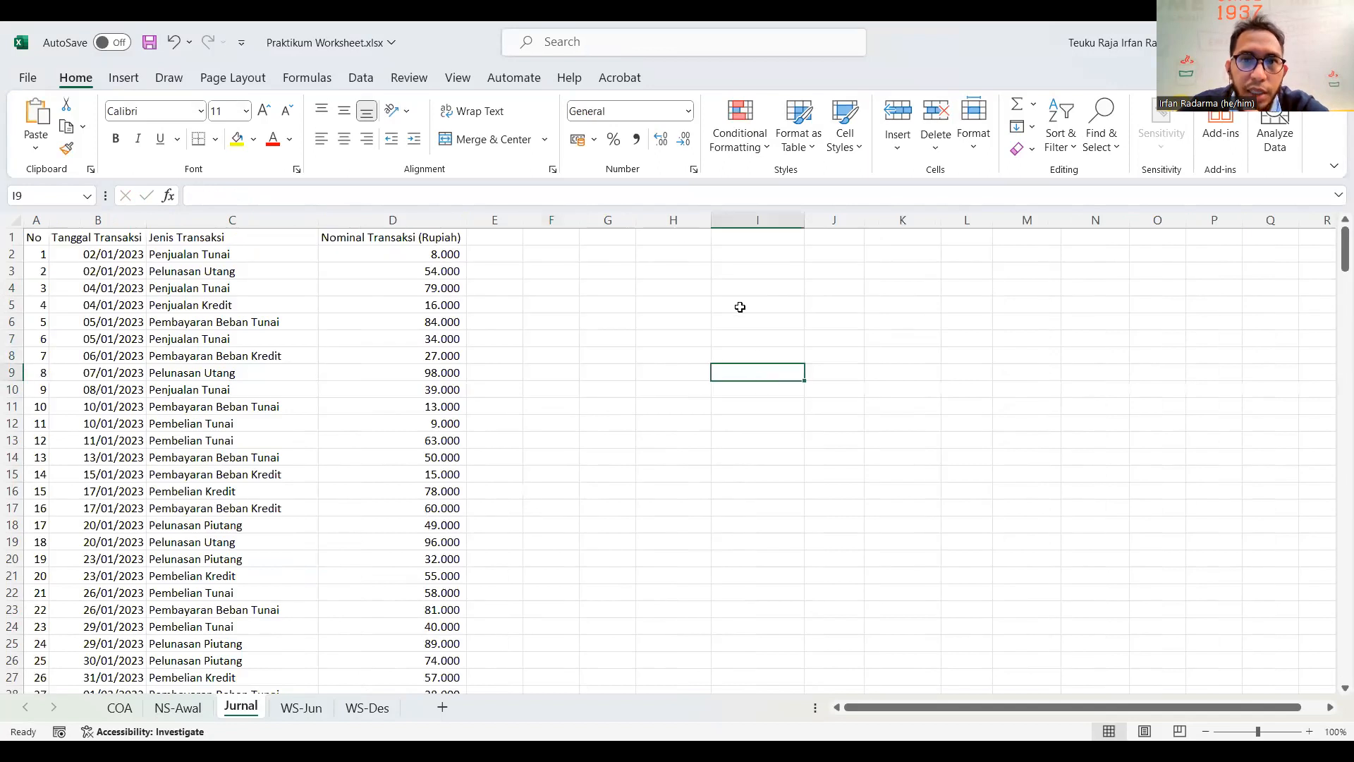
# Step: Copy all transaction types from C2 downward in the Jurnal sheet and paste them as values starting at I2
pyautogui.click(768, 248)
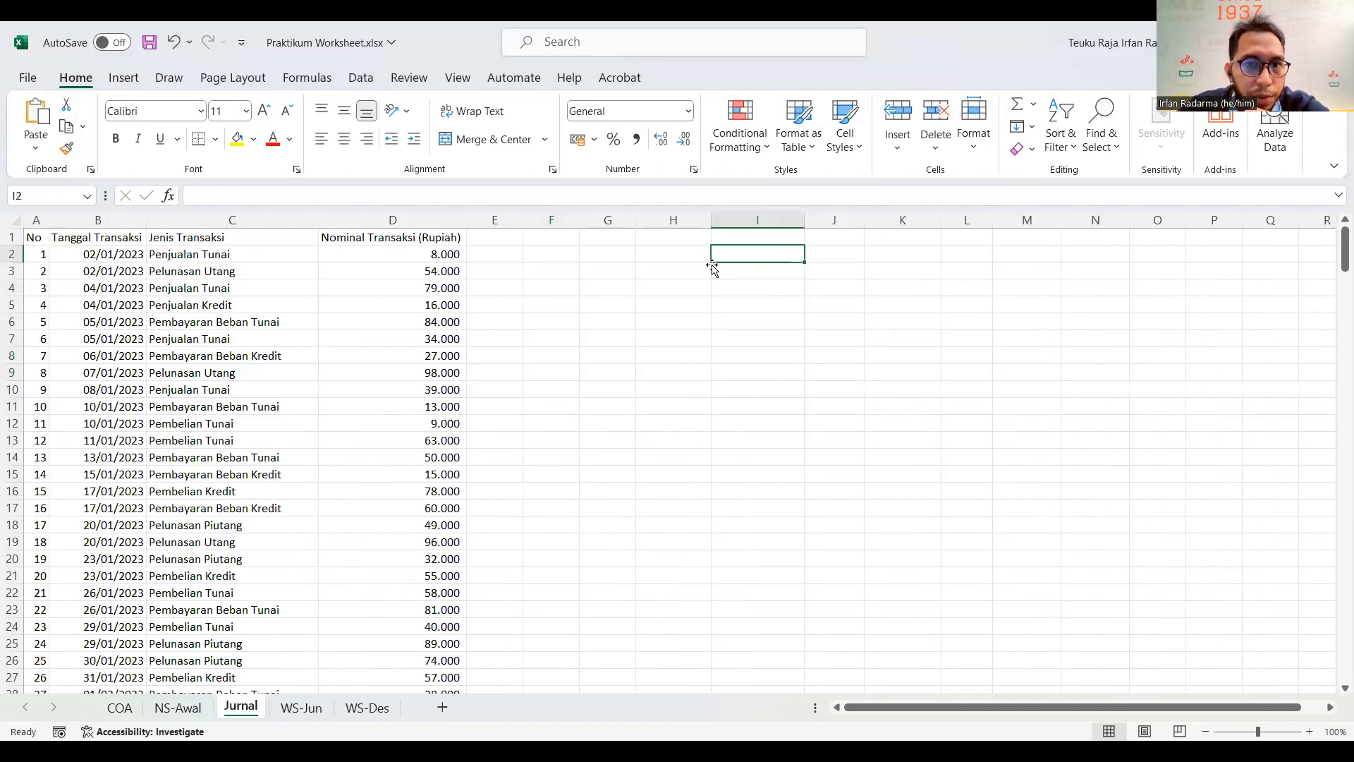
pyautogui.click(251, 261)
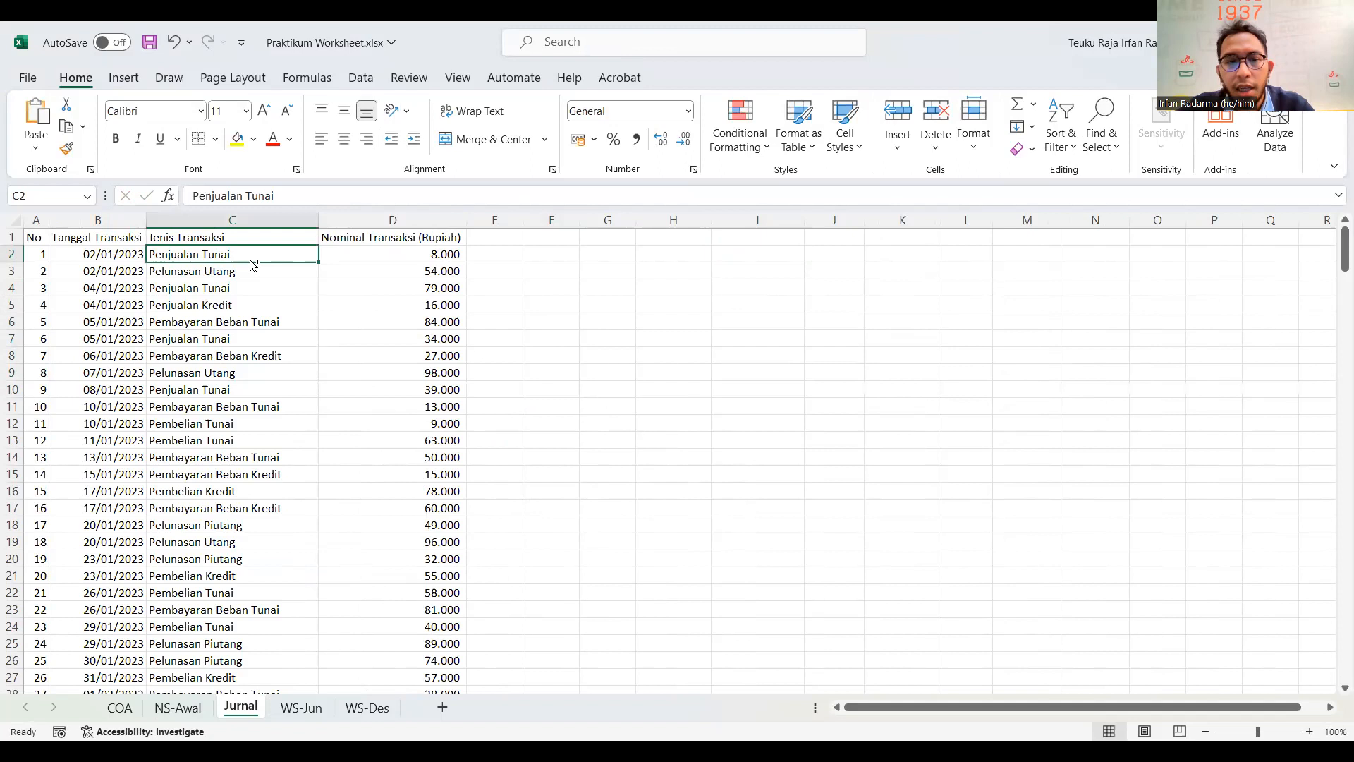
pyautogui.hotkey('ctrl', 'shift', 'Down')
pyautogui.hotkey('ctrl', 'c')
pyautogui.scroll(9, 283, 342)
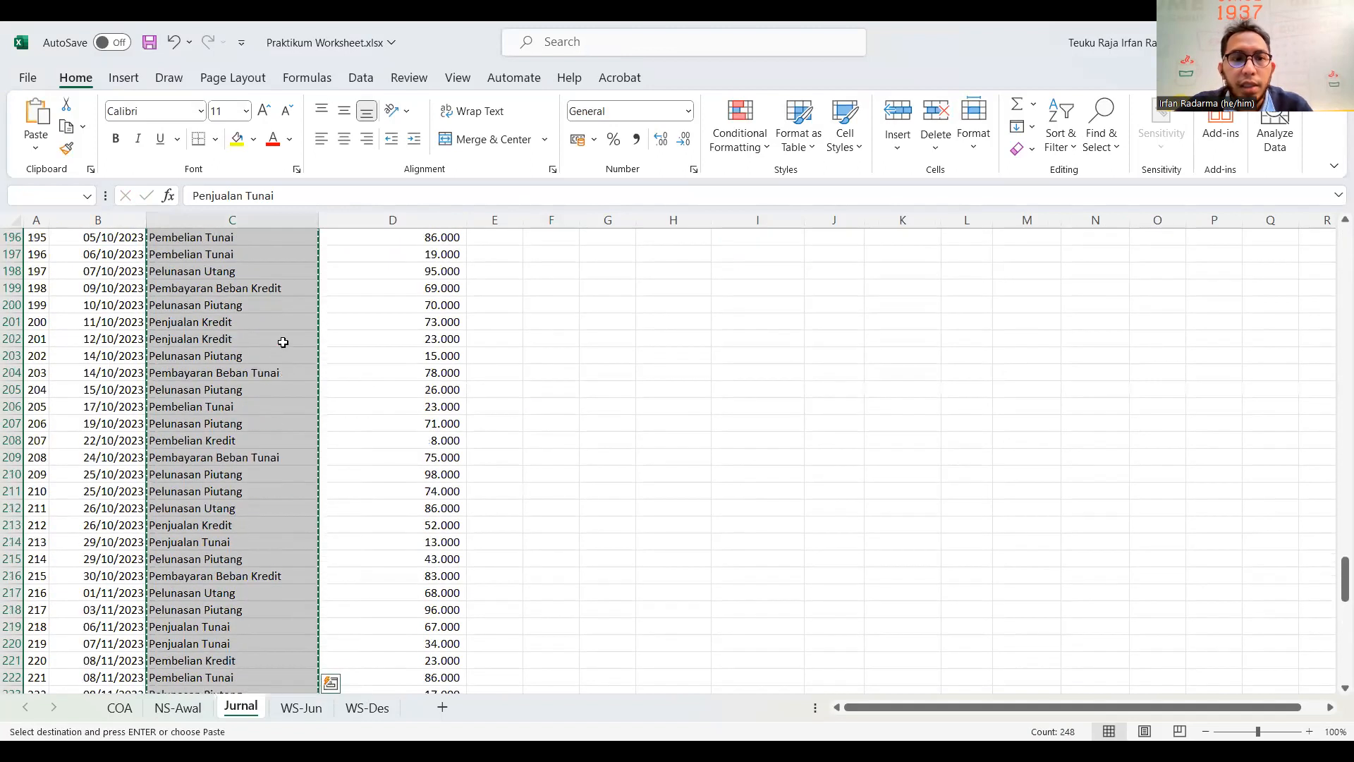
pyautogui.click(268, 353)
pyautogui.hotkey('ctrl', 'Up')
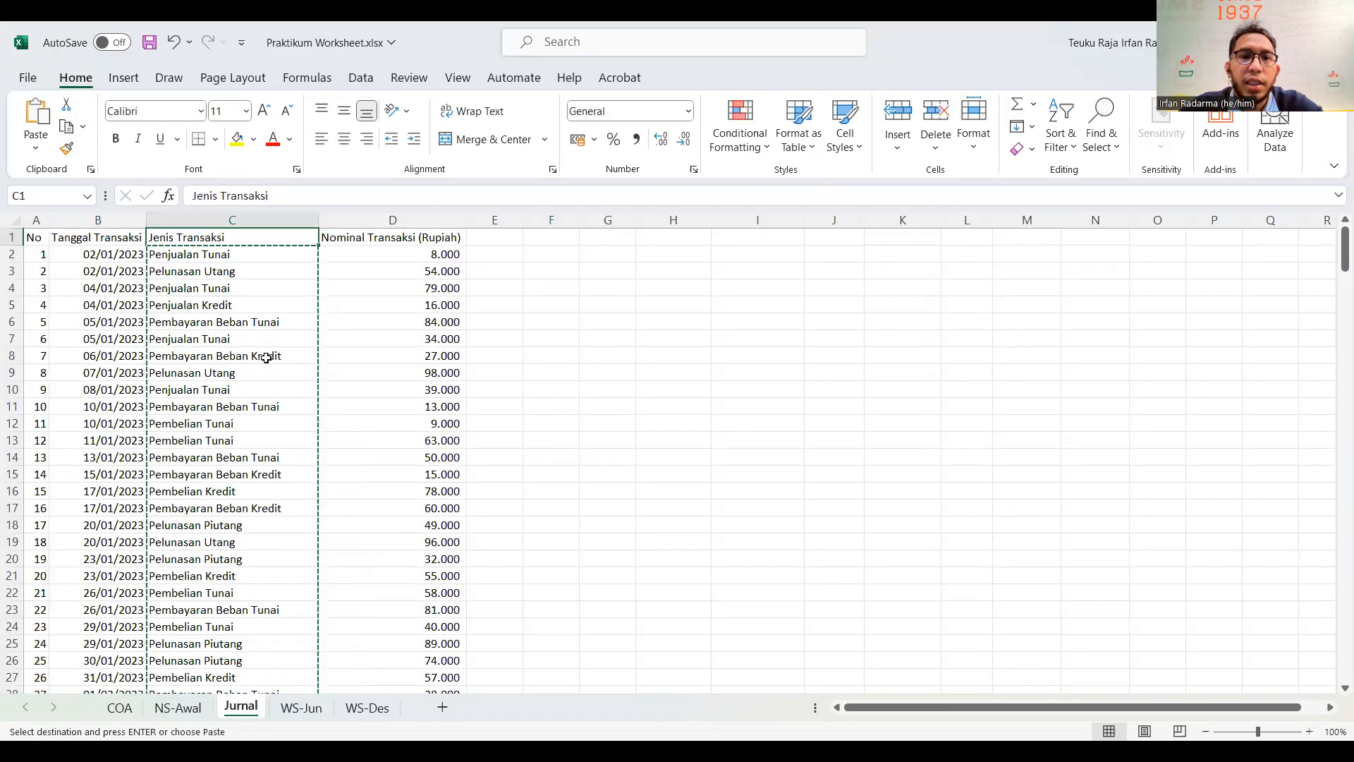
pyautogui.click(748, 262)
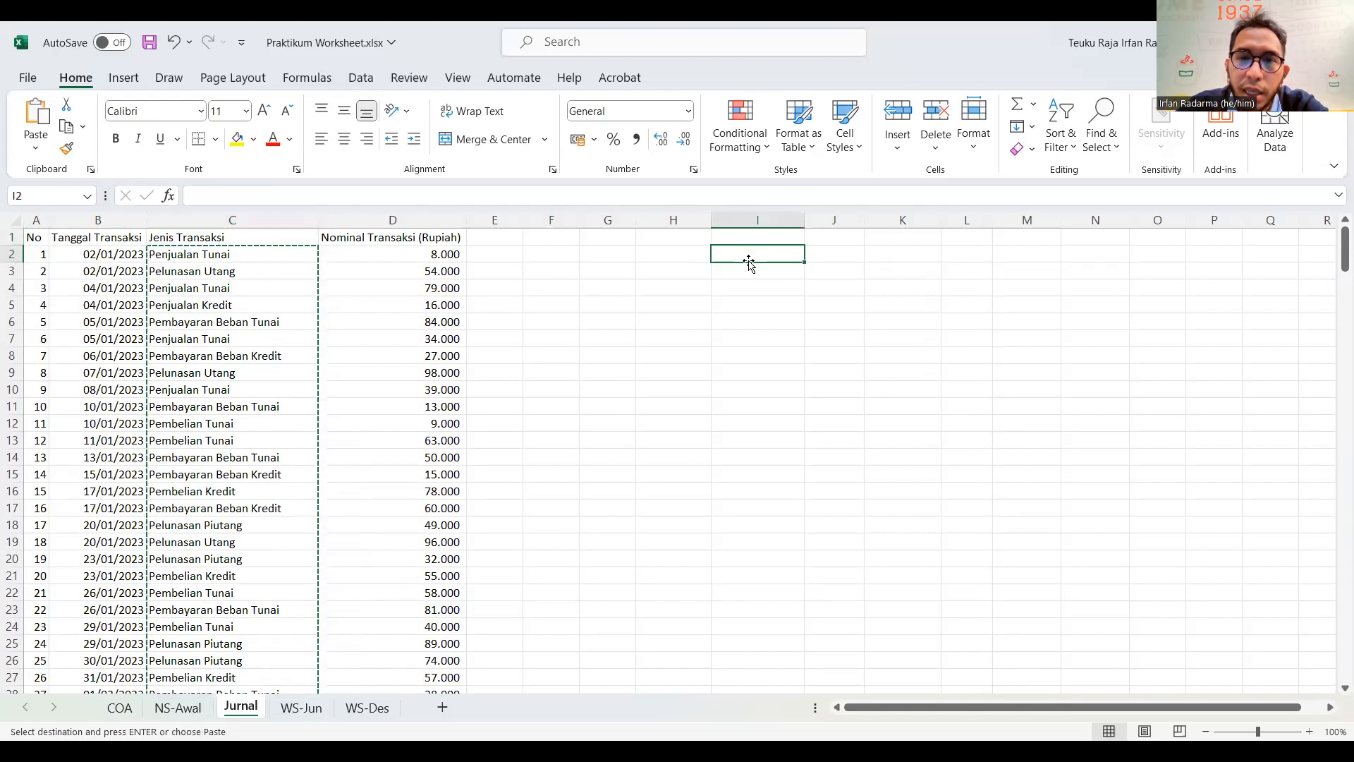
pyautogui.rightClick(756, 256)
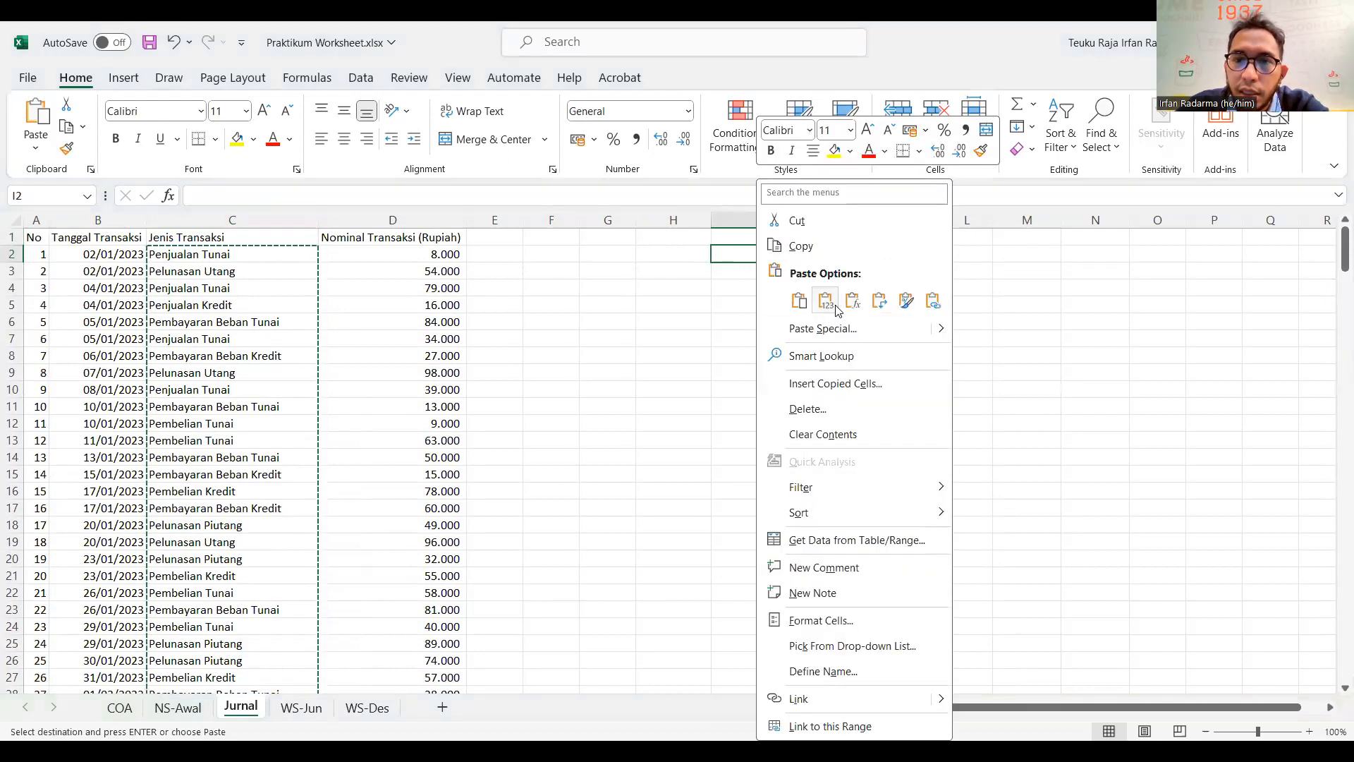
pyautogui.click(836, 303)
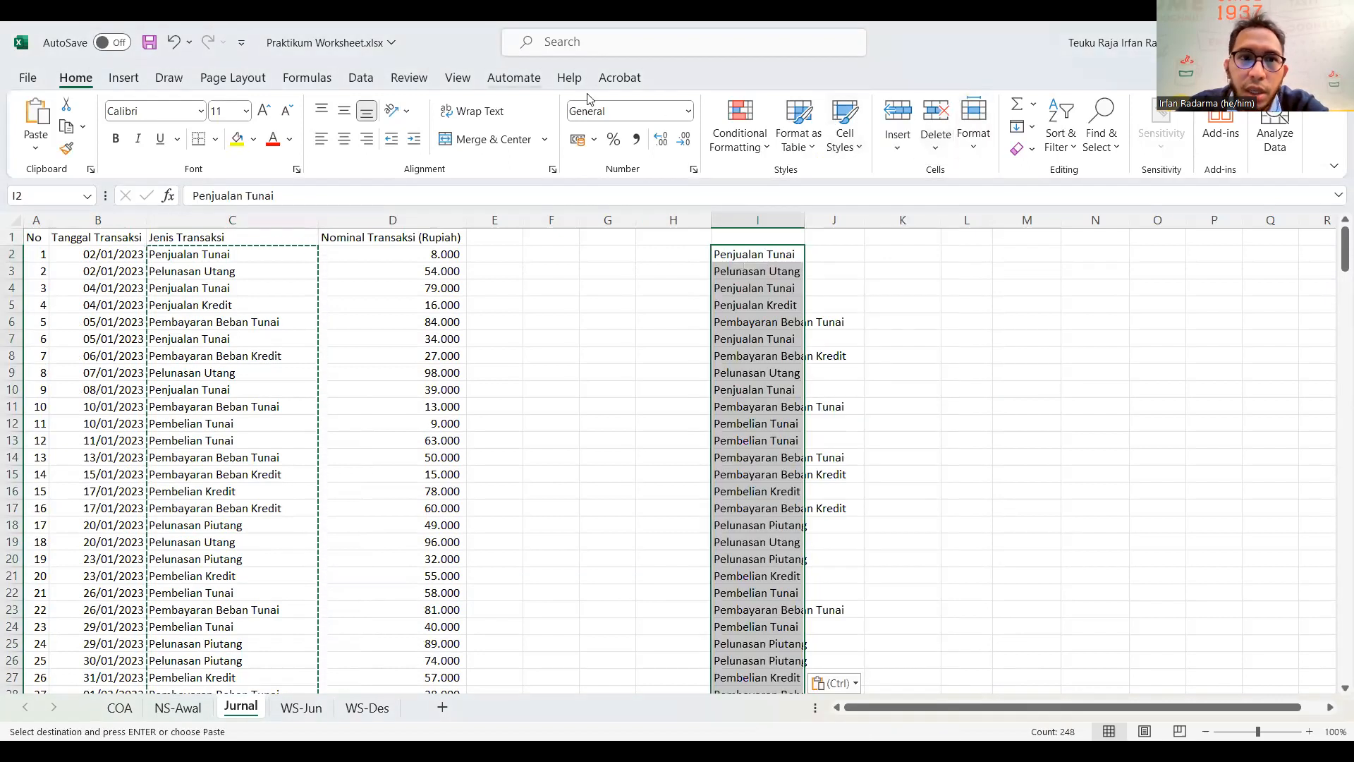
# Step: Remove the duplicates from the pasted transaction types in column I and fit the column width to its contents
pyautogui.click(361, 78)
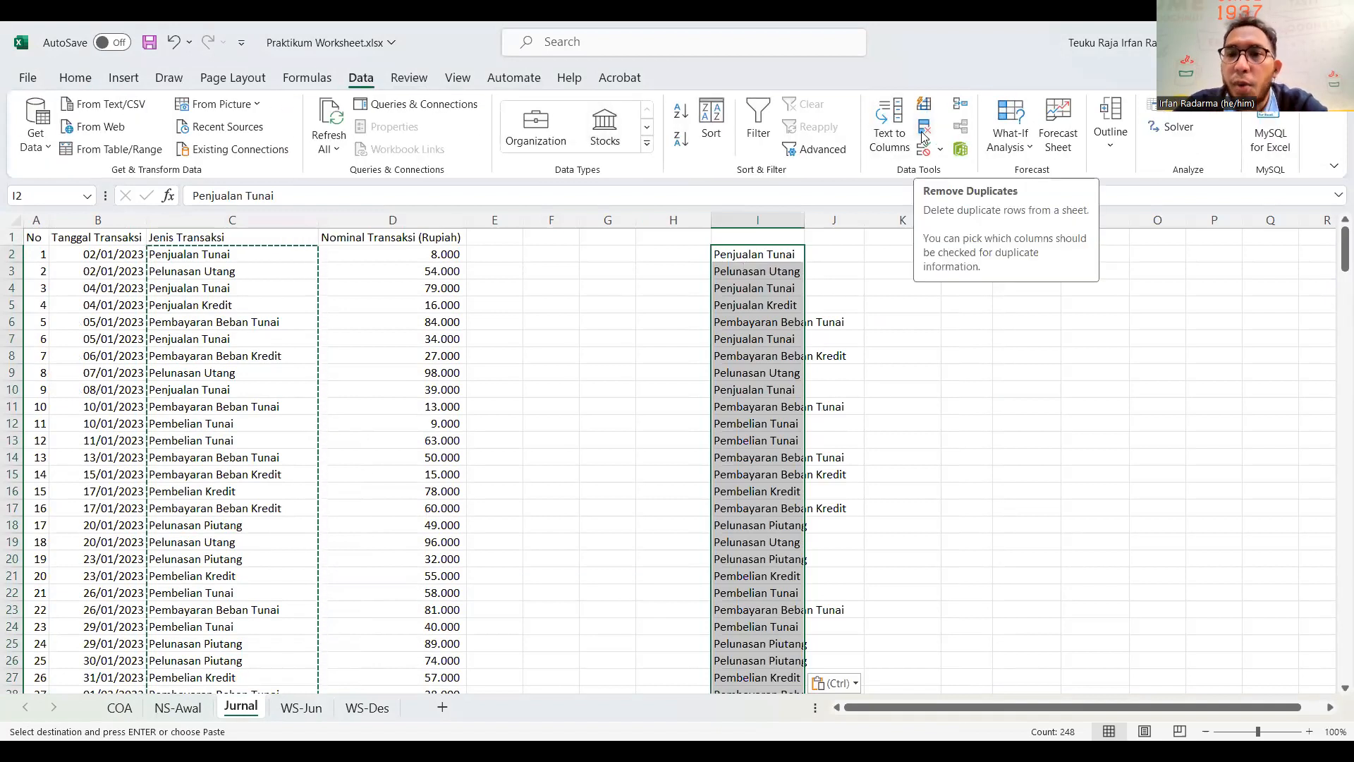
pyautogui.click(918, 134)
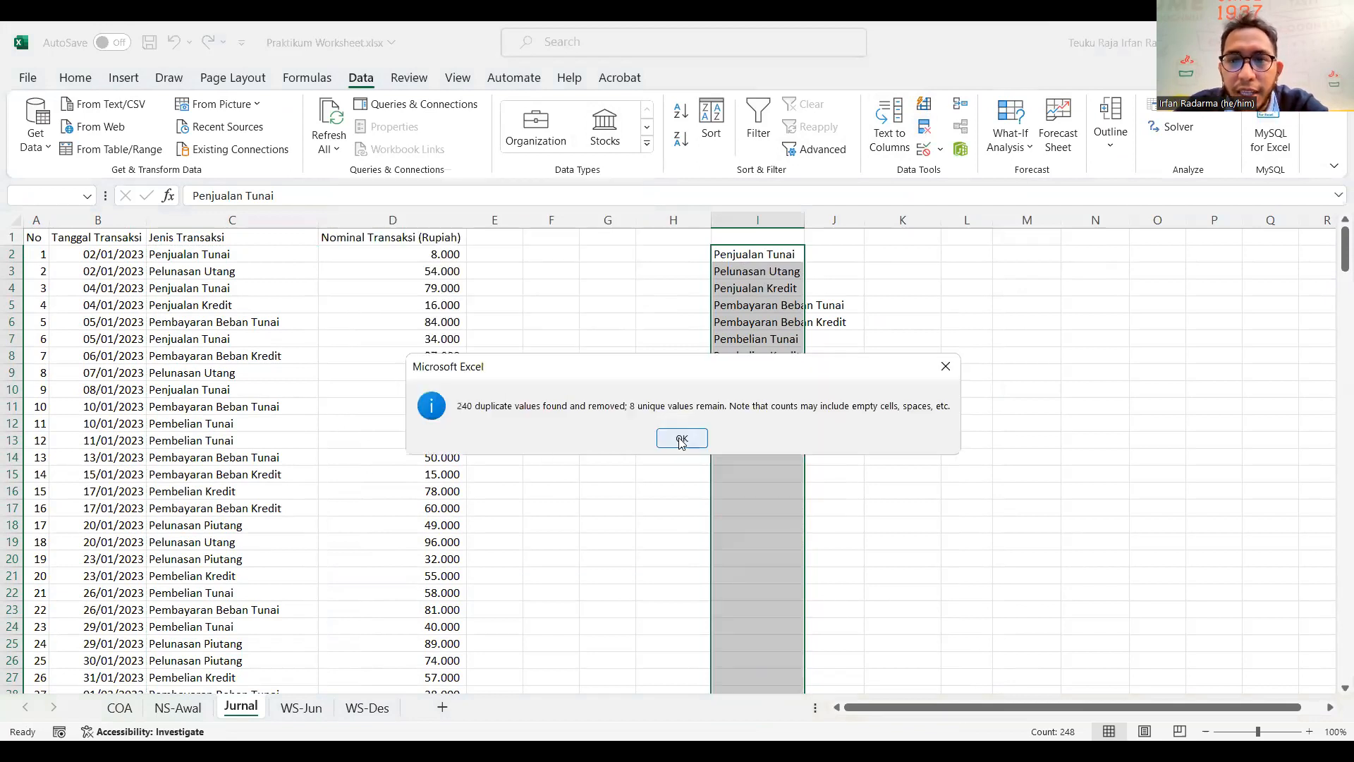
pyautogui.click(681, 439)
pyautogui.moveTo(776, 257); pyautogui.dragTo(782, 371)
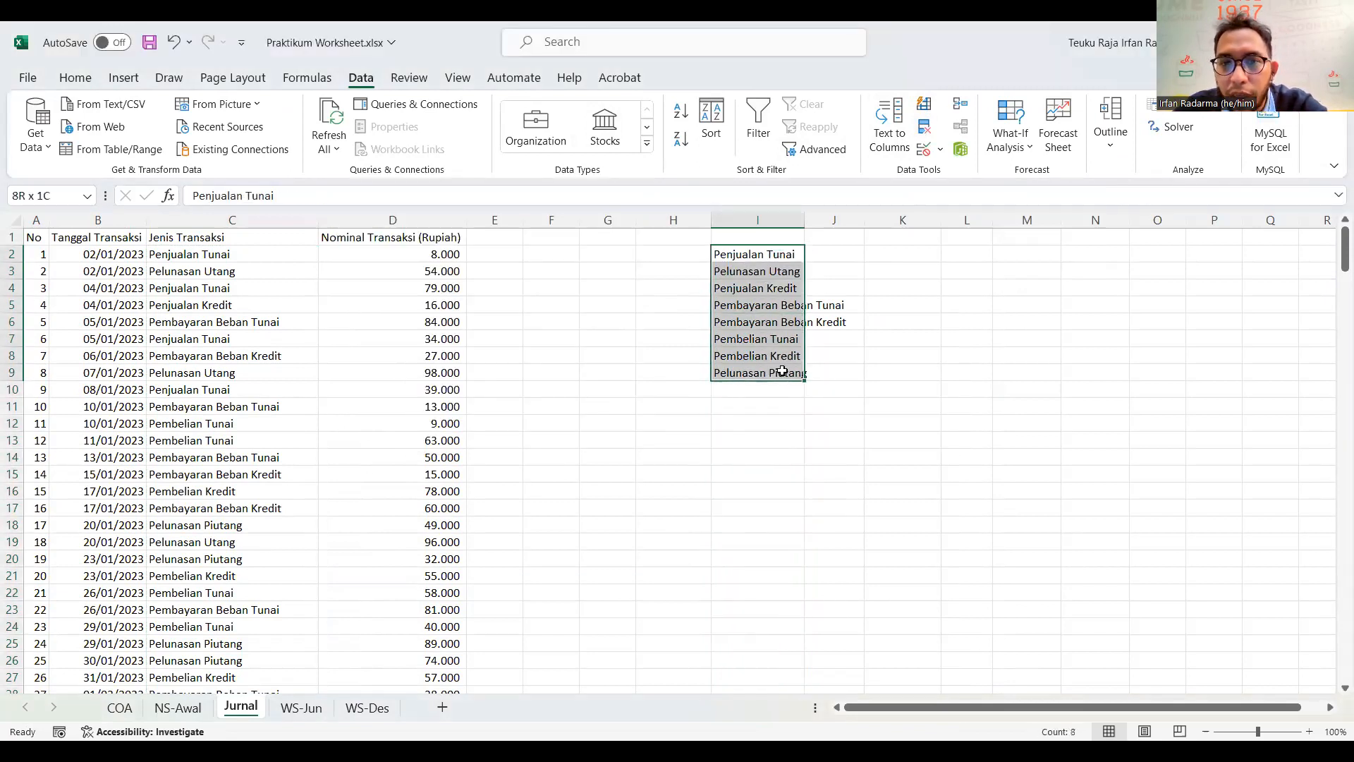
pyautogui.click(824, 251)
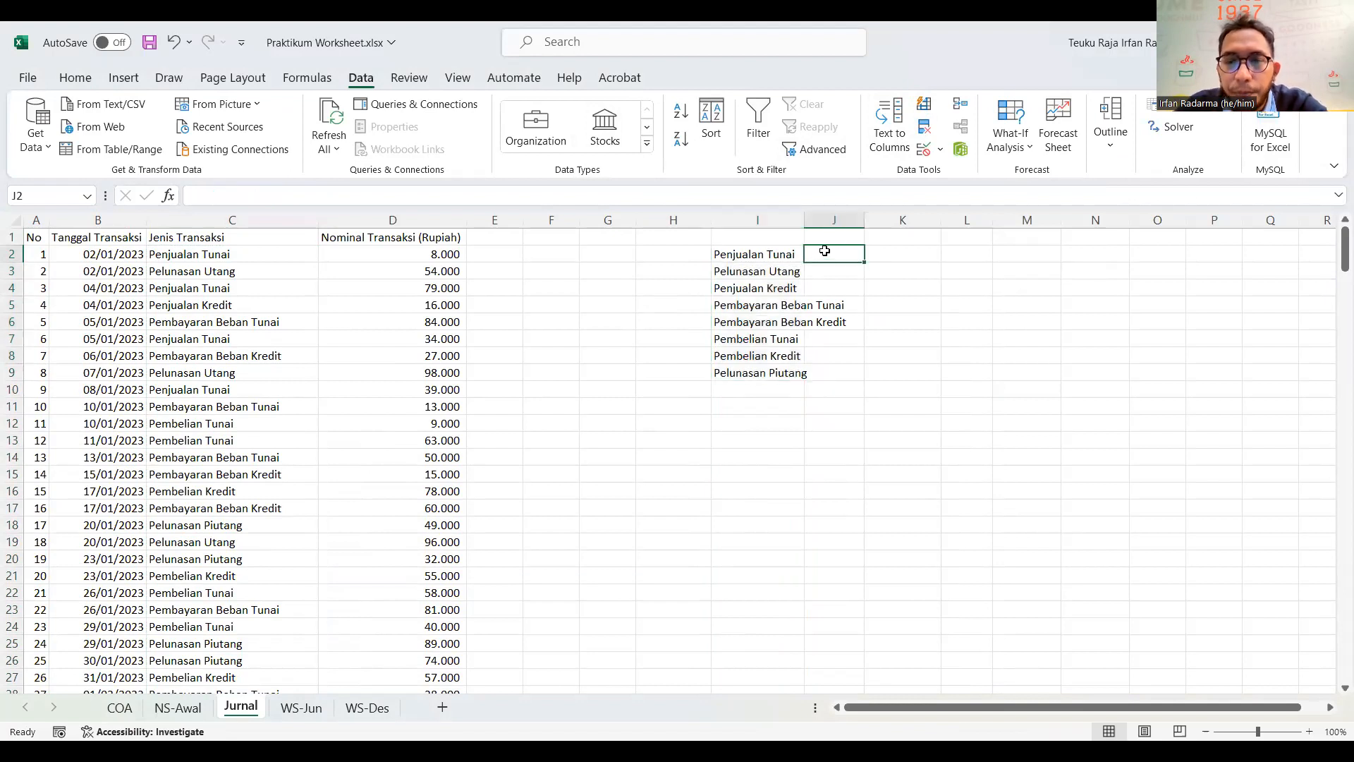
pyautogui.doubleClick(804, 226)
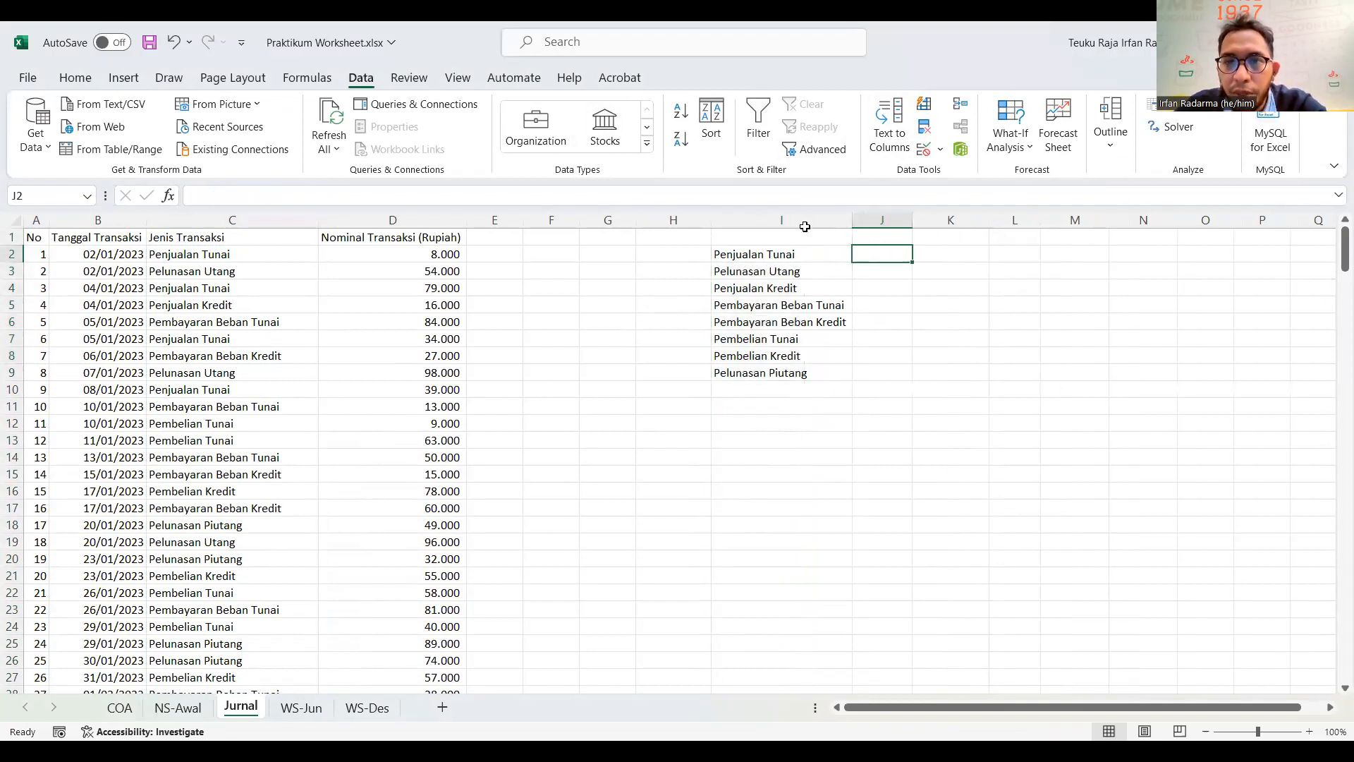
# Step: Enter the debit and credit headers D in J1 and K in K1 beside the transaction type list
pyautogui.click(878, 238)
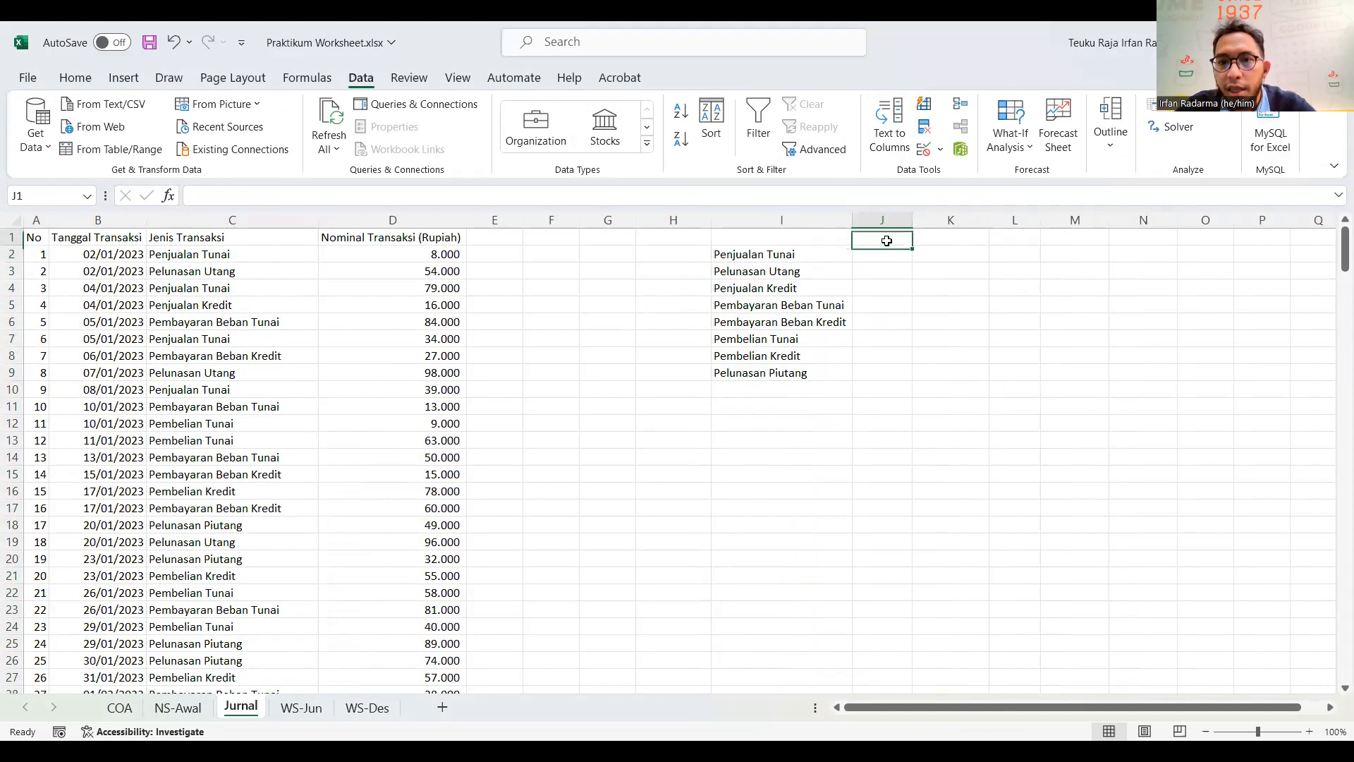
pyautogui.write('De')
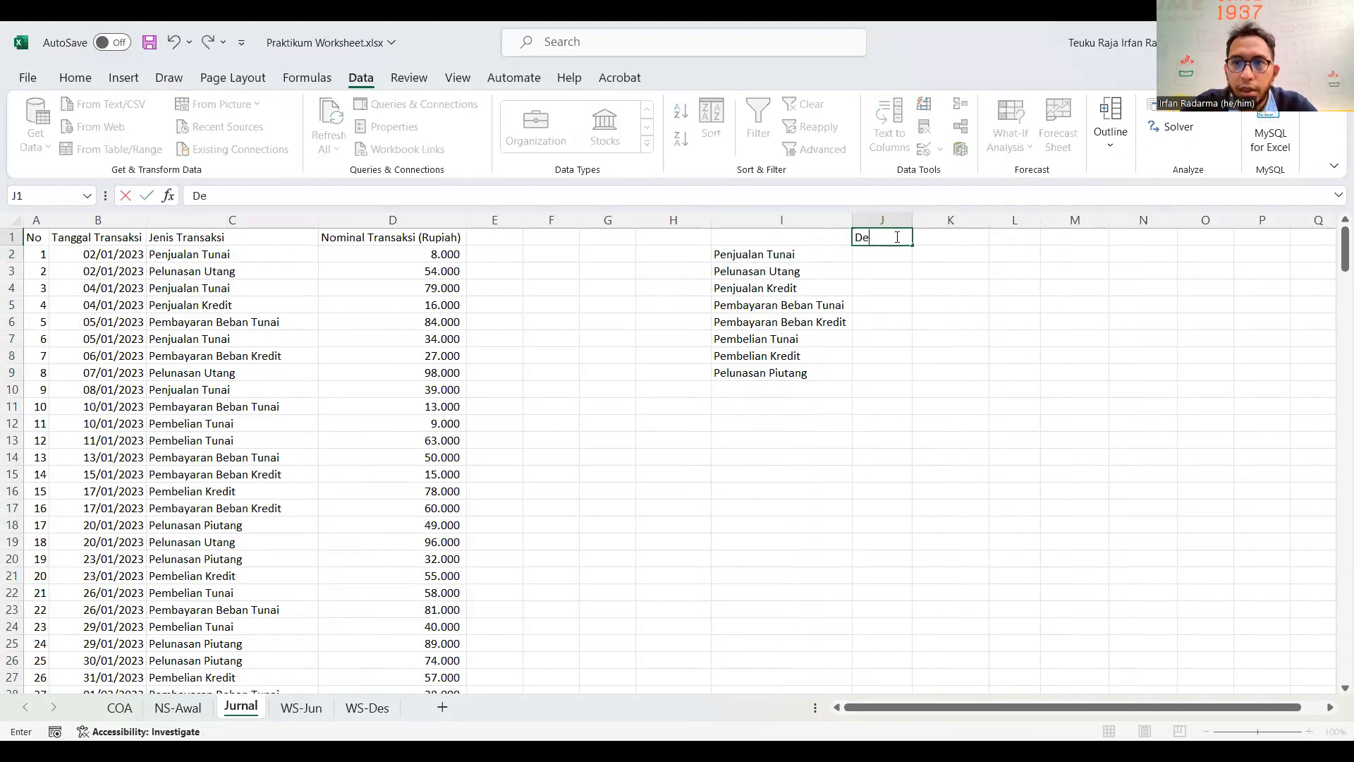
pyautogui.press('BackSpace')
pyautogui.press('Tab')
pyautogui.write('K')
pyautogui.press('Return')
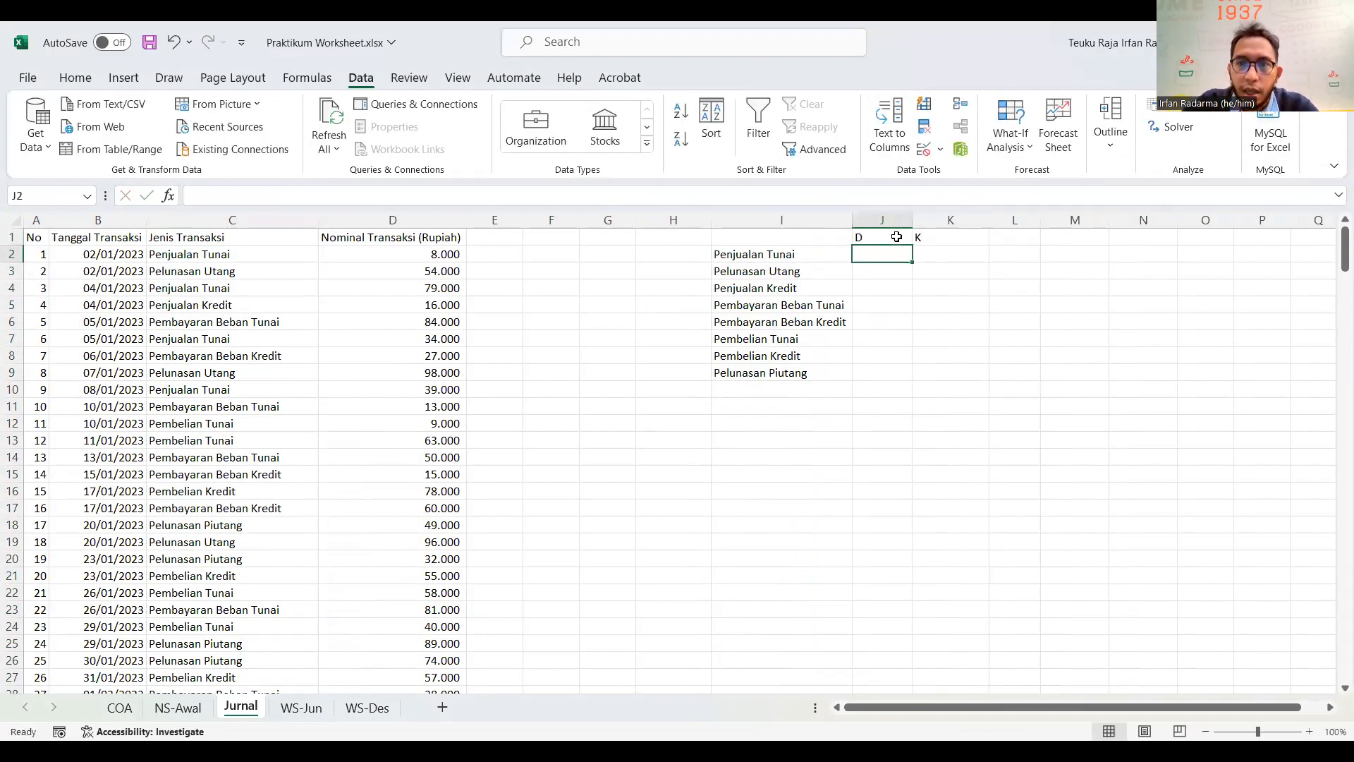
# Step: Assign Kas as the debit account and Penjualan as the credit account for Penjualan Tunai in J2:K2
pyautogui.write('Ka')
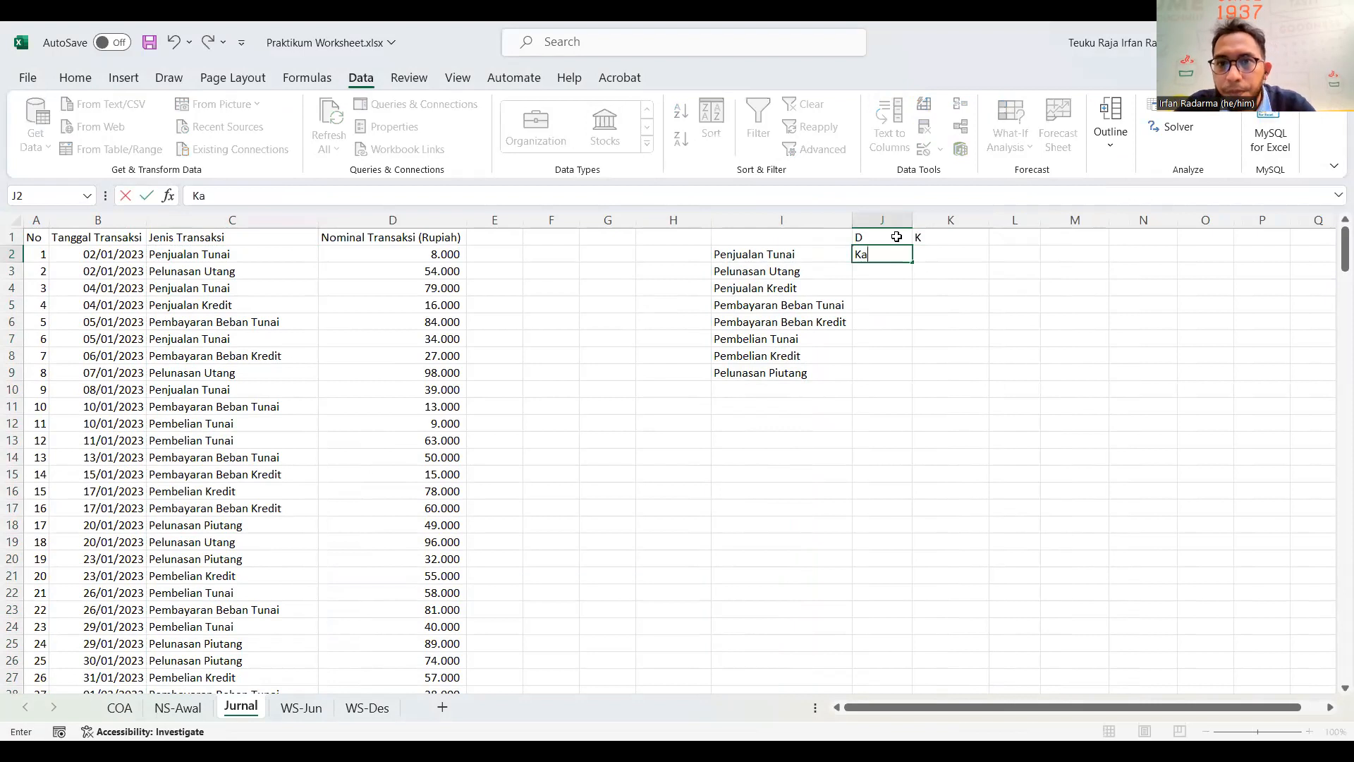
pyautogui.write('s')
pyautogui.press('Tab')
pyautogui.write('Penjualan')
pyautogui.press('Return')
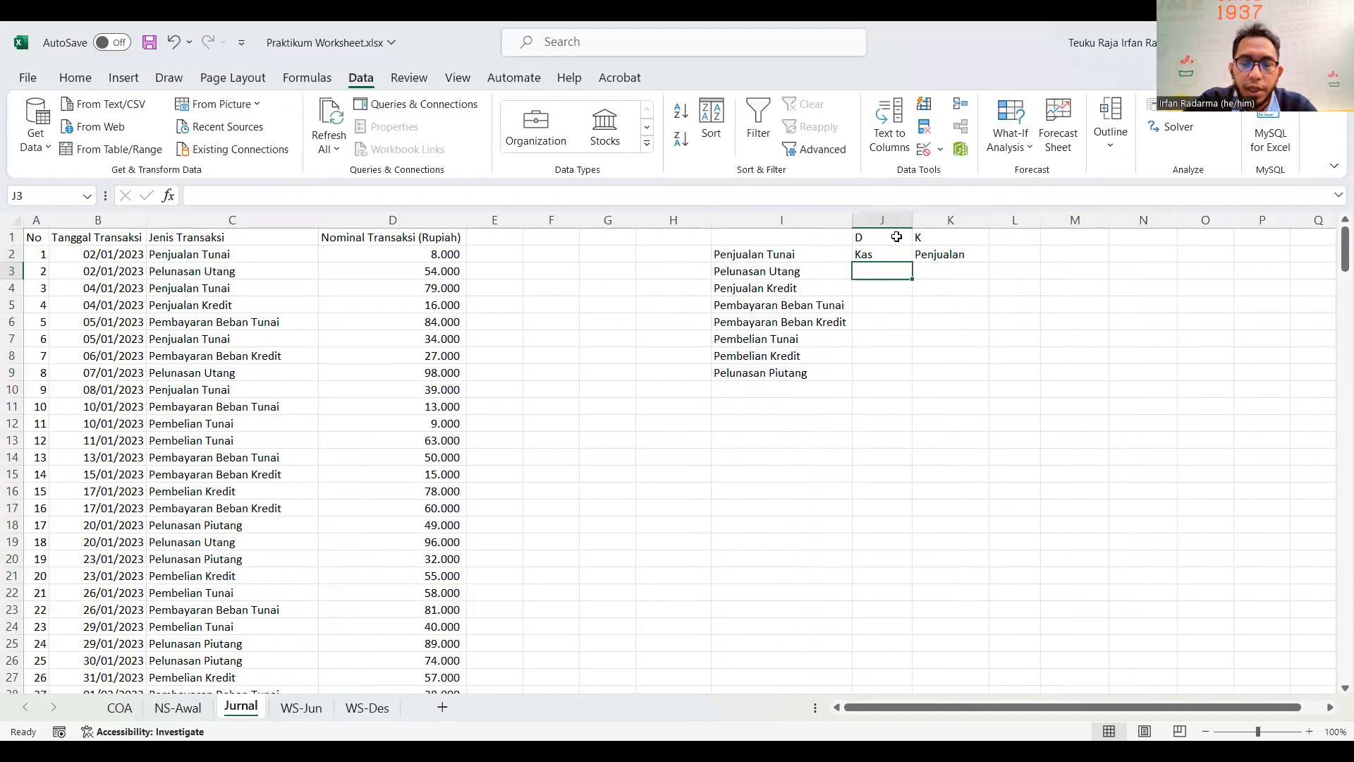
pyautogui.write('Utang')
pyautogui.press('Tab')
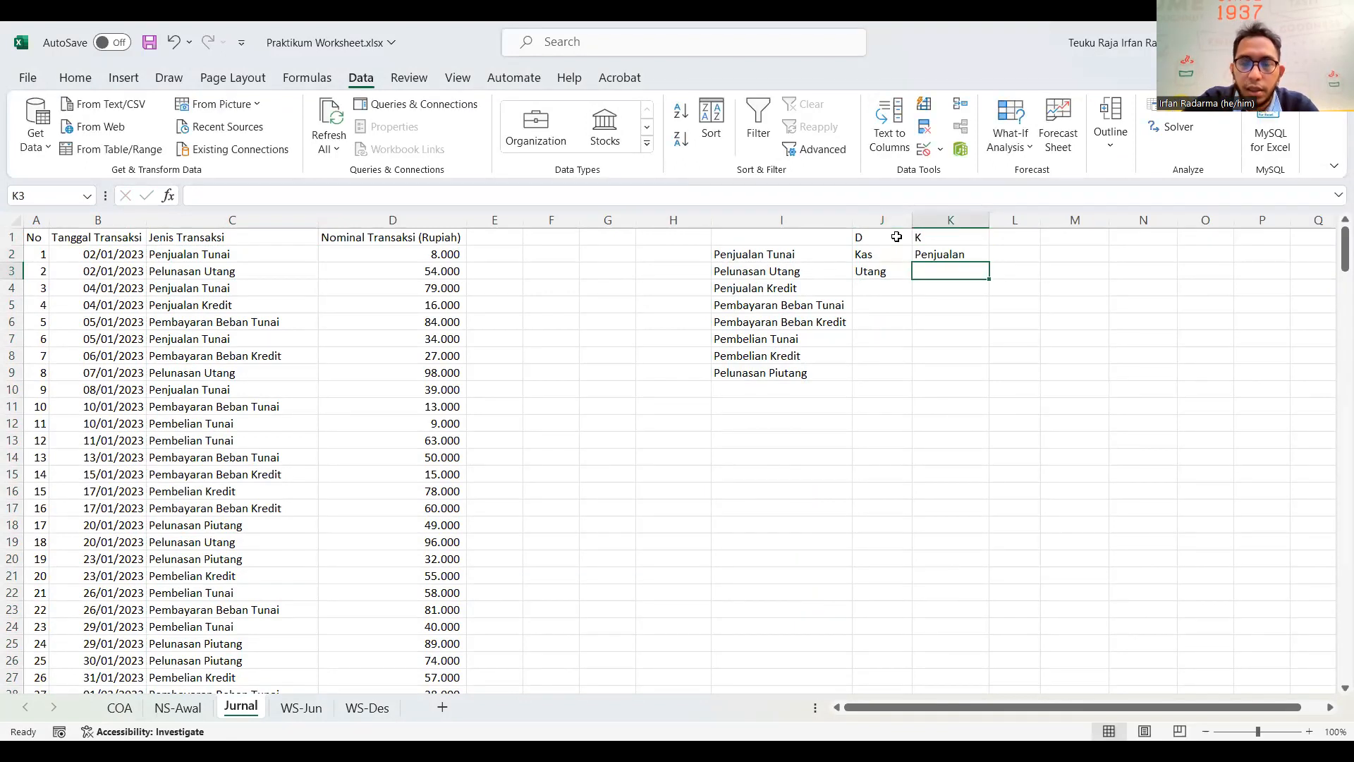
pyautogui.write('Kas')
pyautogui.press('Left')
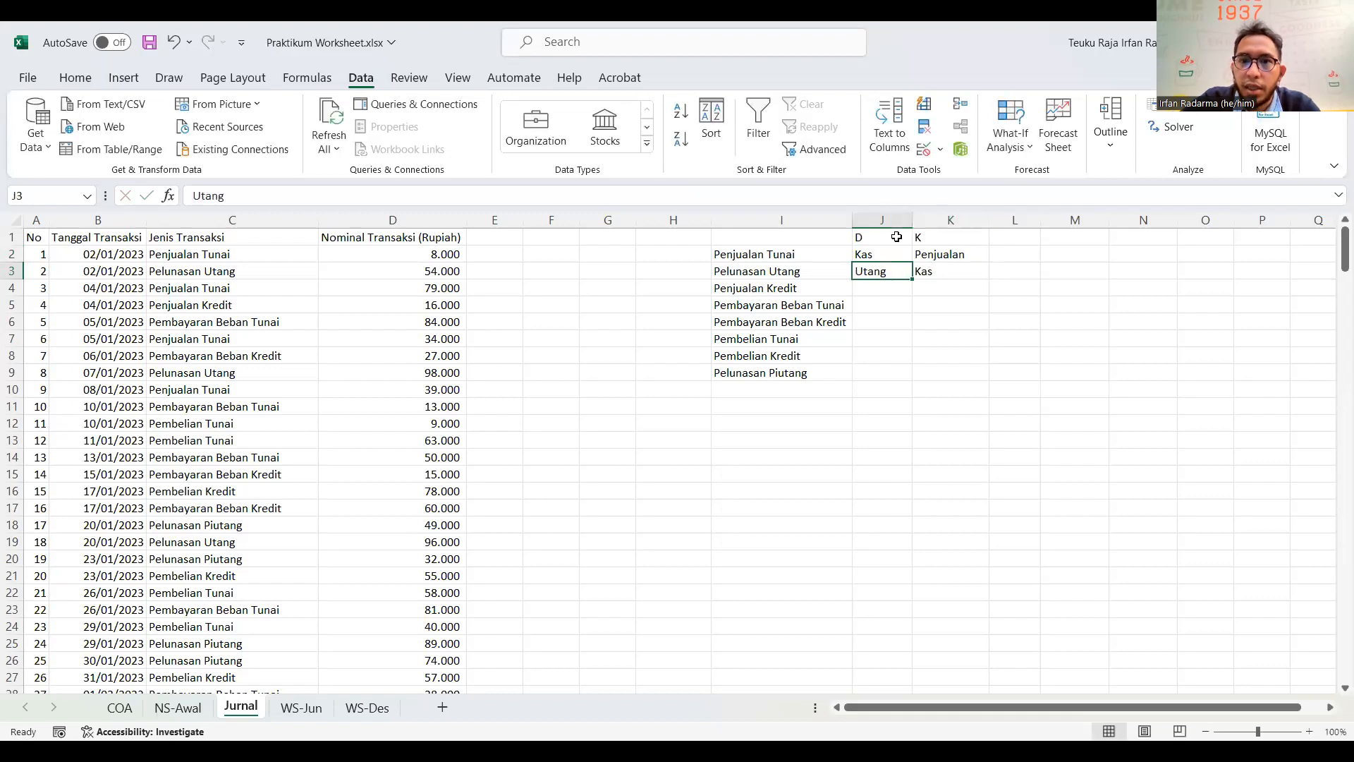
pyautogui.write('Kas')
pyautogui.press('Tab')
pyautogui.write('Utang')
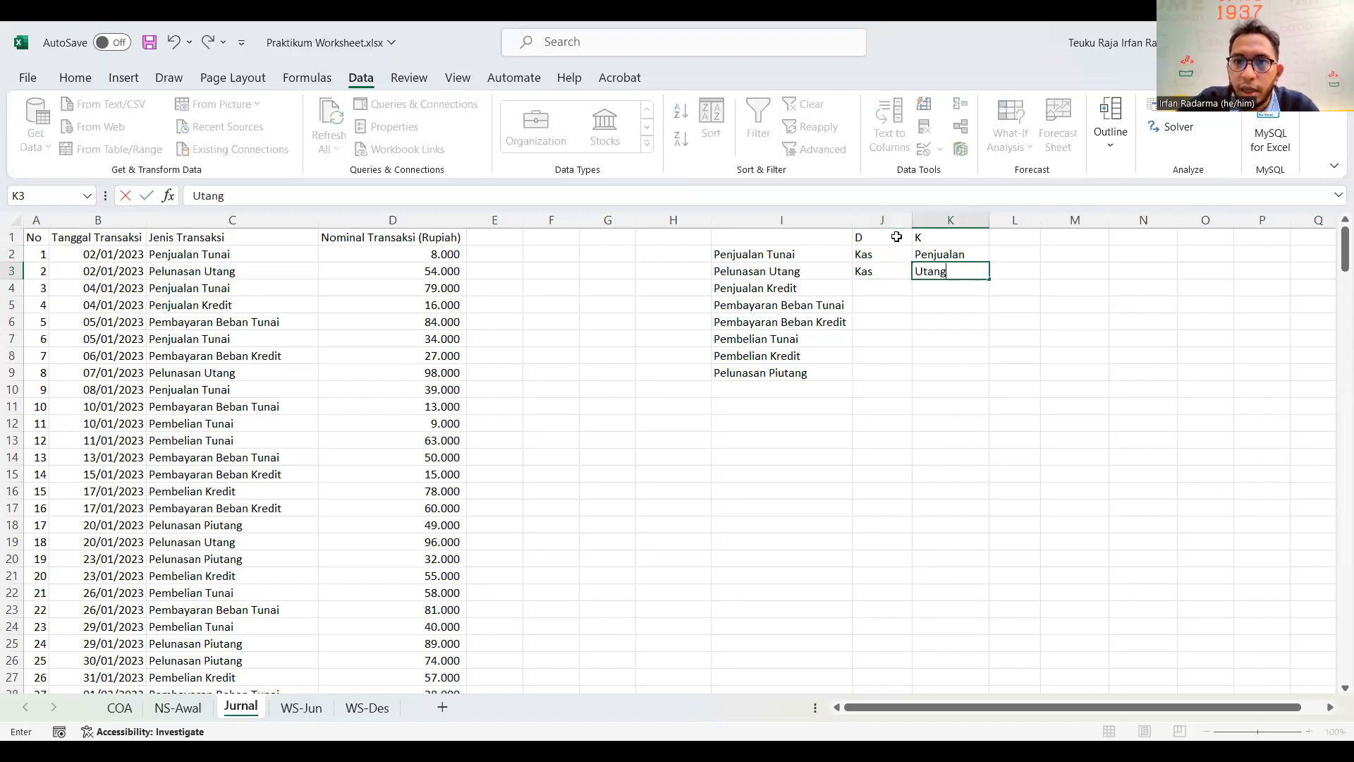
pyautogui.press('Left')
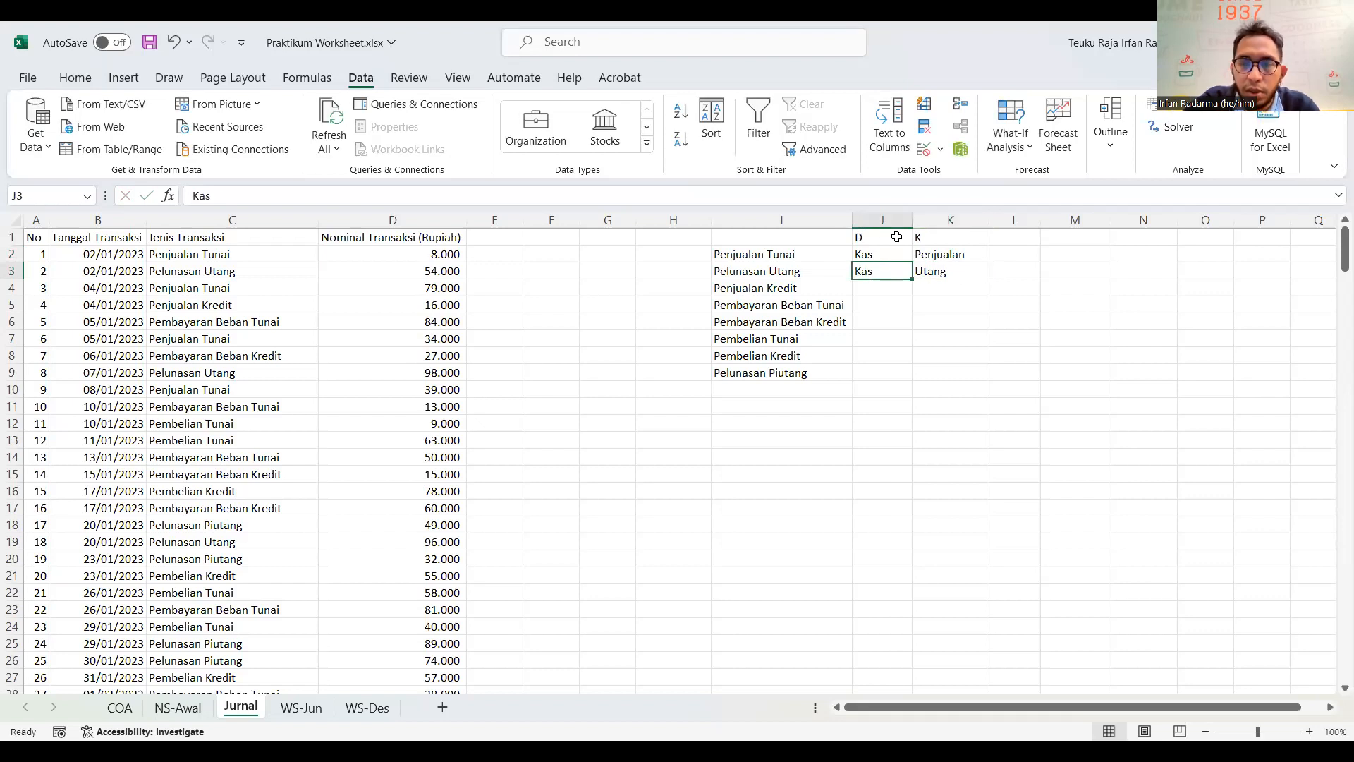
# Step: Set the debit account to Utang and the credit account to Kas for Pelunasan Utang in J3:K3
pyautogui.write('Utang')
pyautogui.press('Tab')
pyautogui.write('Kas')
pyautogui.press('Return')
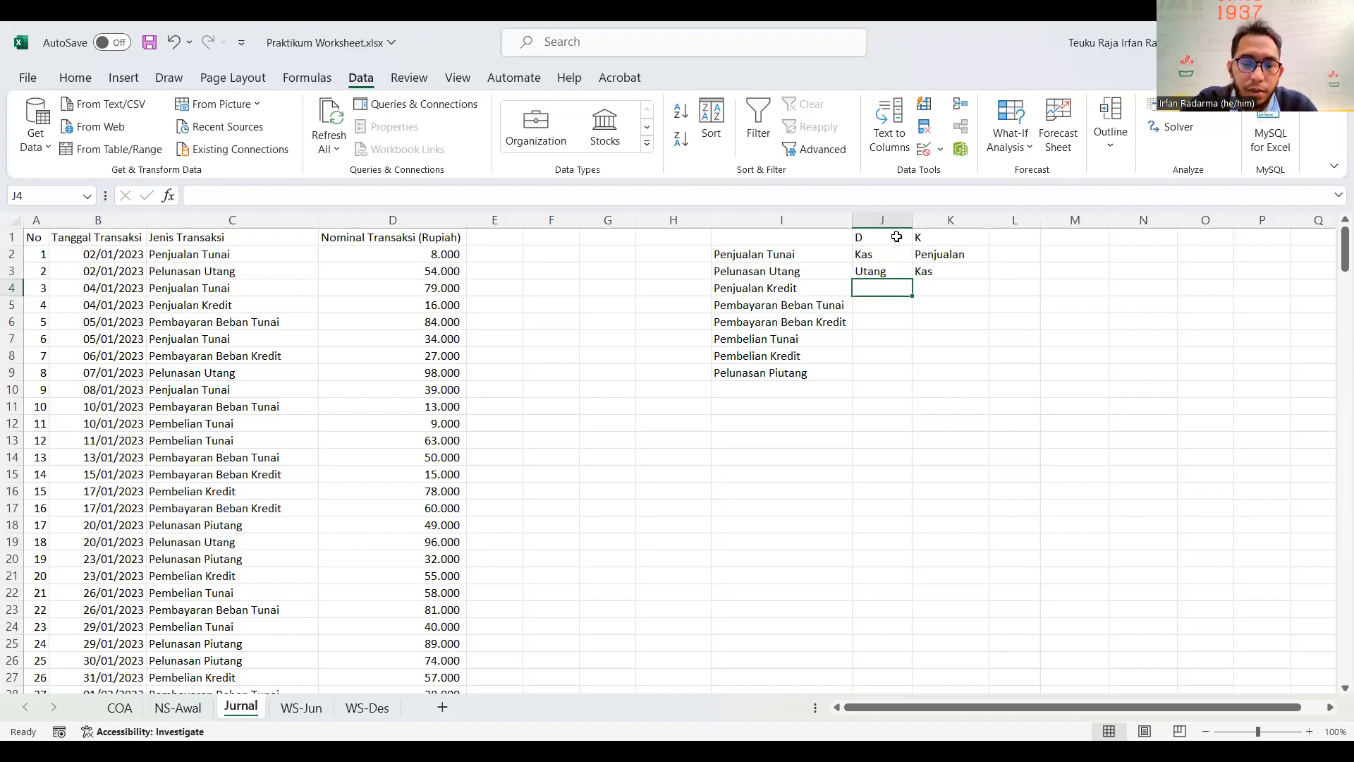
# Step: Enter Piutang and Penjualan for Penjualan Kredit in row 4, and Beban and Kas for Pembayaran Beban Tunai in row 5
pyautogui.write('Piutang')
pyautogui.press('Tab')
pyautogui.write('Penju')
pyautogui.press('Return')
pyautogui.write('Beban')
pyautogui.press('Tab')
pyautogui.write('Kas')
pyautogui.press('Return')
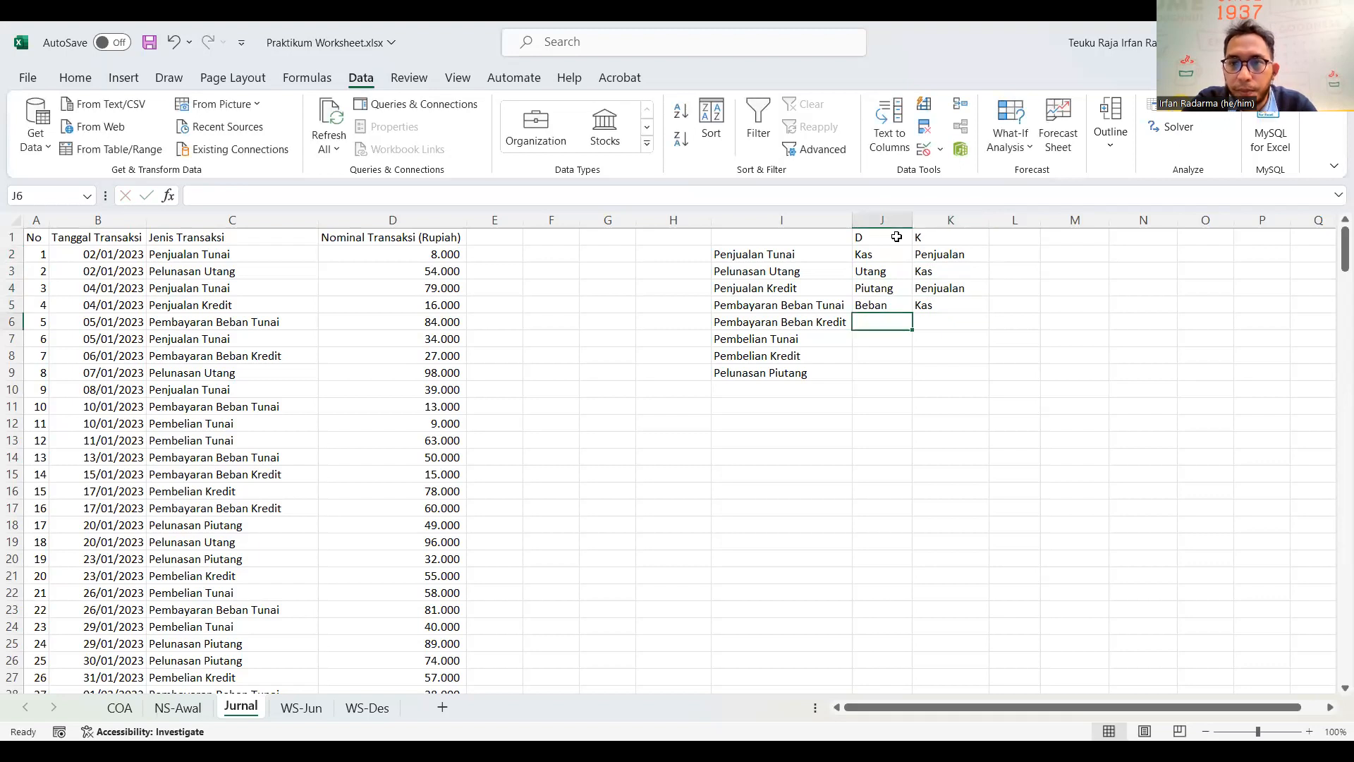
# Step: Enter Beban as debit and Utang as credit for Pembayaran Beban Kredit in J6:K6
pyautogui.write('Beban')
pyautogui.press('Tab')
pyautogui.write('Uta')
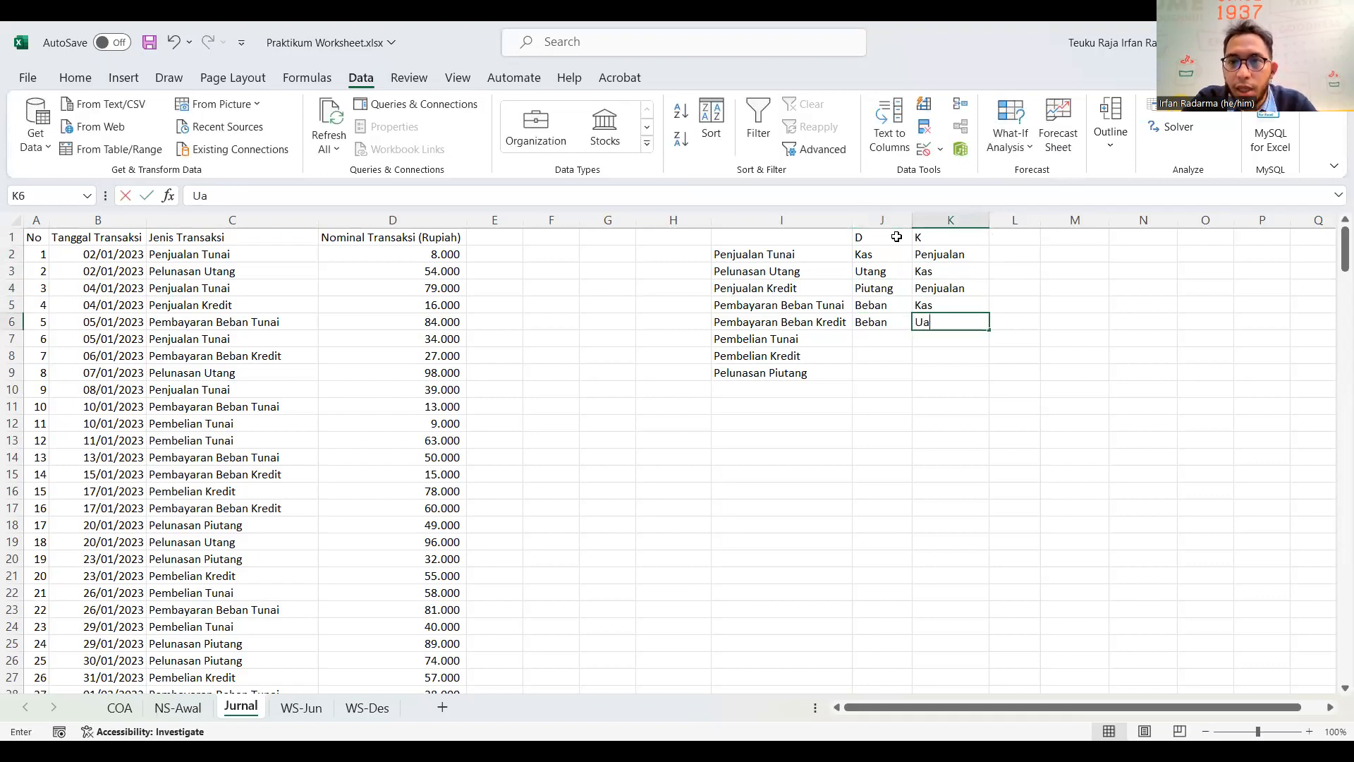
pyautogui.write('ng')
pyautogui.press('Return')
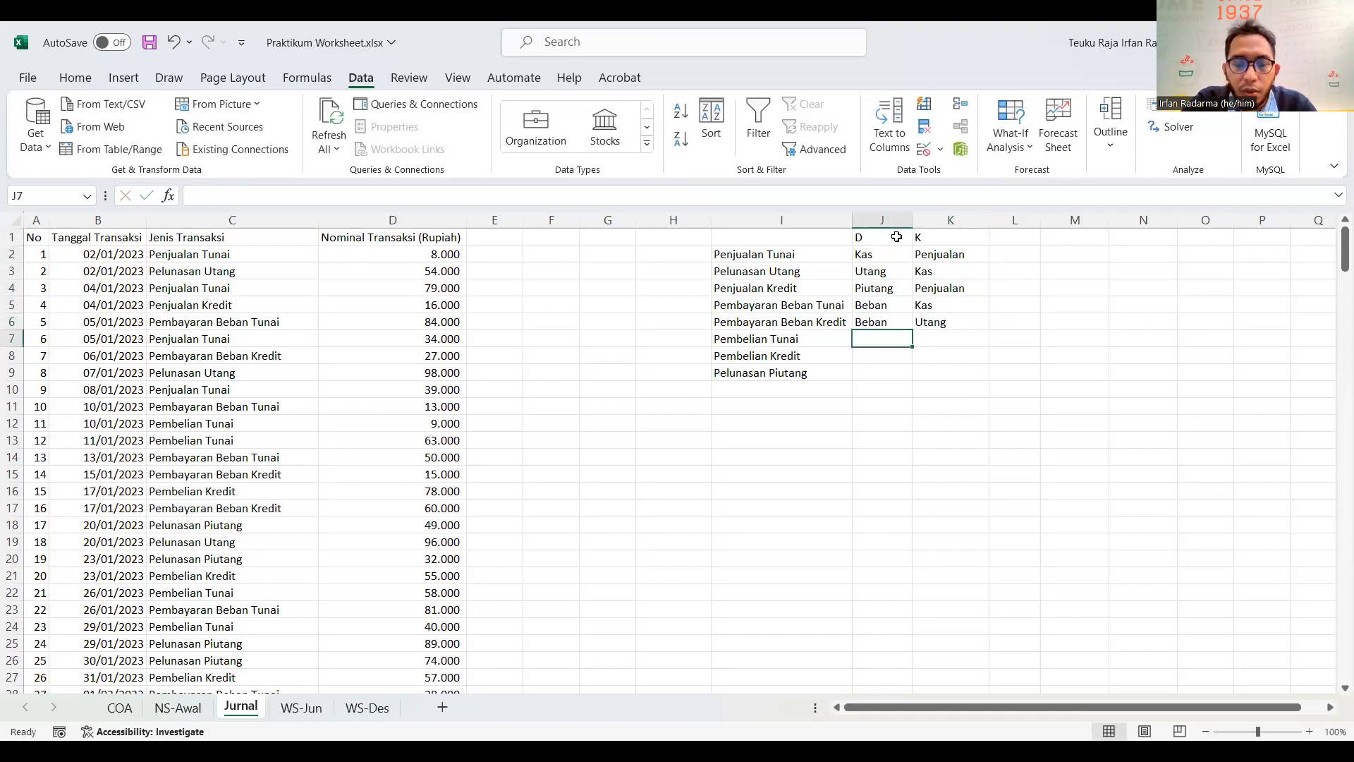
# Step: Enter Pembelian and Kas for Pembelian Tunai in row 7, and Pembelian and Utang for Pembelian Kredit in row 8
pyautogui.write('Pembelian')
pyautogui.press('Tab')
pyautogui.write('Kas')
pyautogui.press('Return')
pyautogui.write('Pembelian')
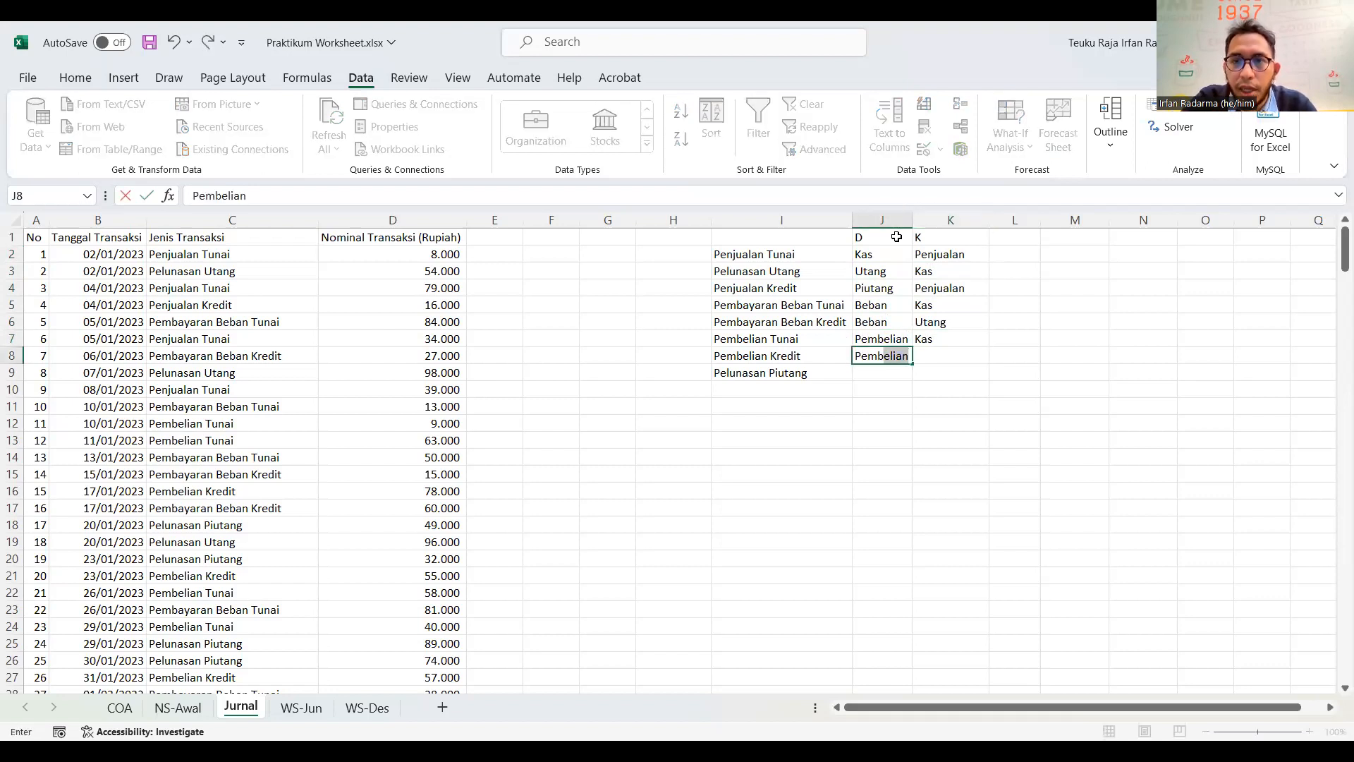
pyautogui.press('Tab')
pyautogui.write('Ut')
pyautogui.press('Return')
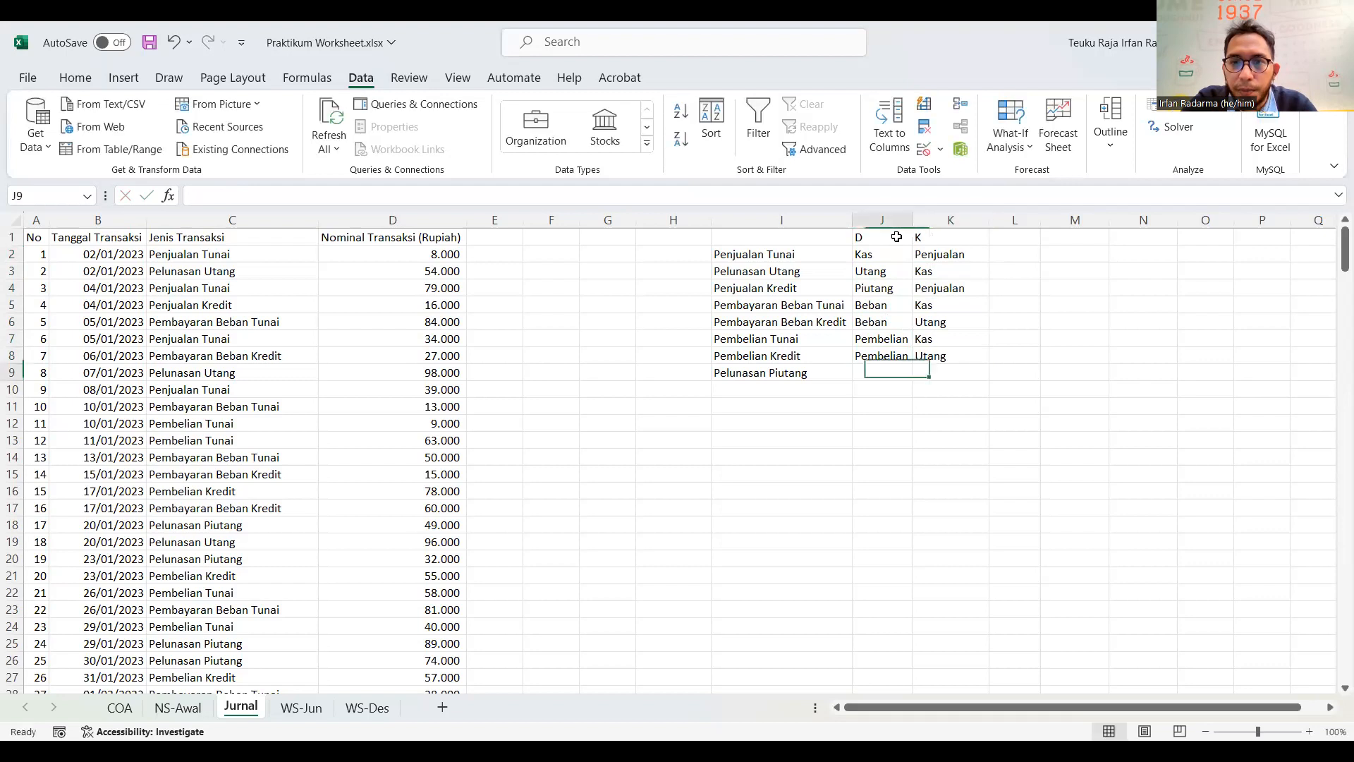
# Step: Enter Kas as debit and Piutang as credit for Pelunasan Piutang in J9:K9
pyautogui.write('Kas')
pyautogui.press('Tab')
pyautogui.write('Piutang')
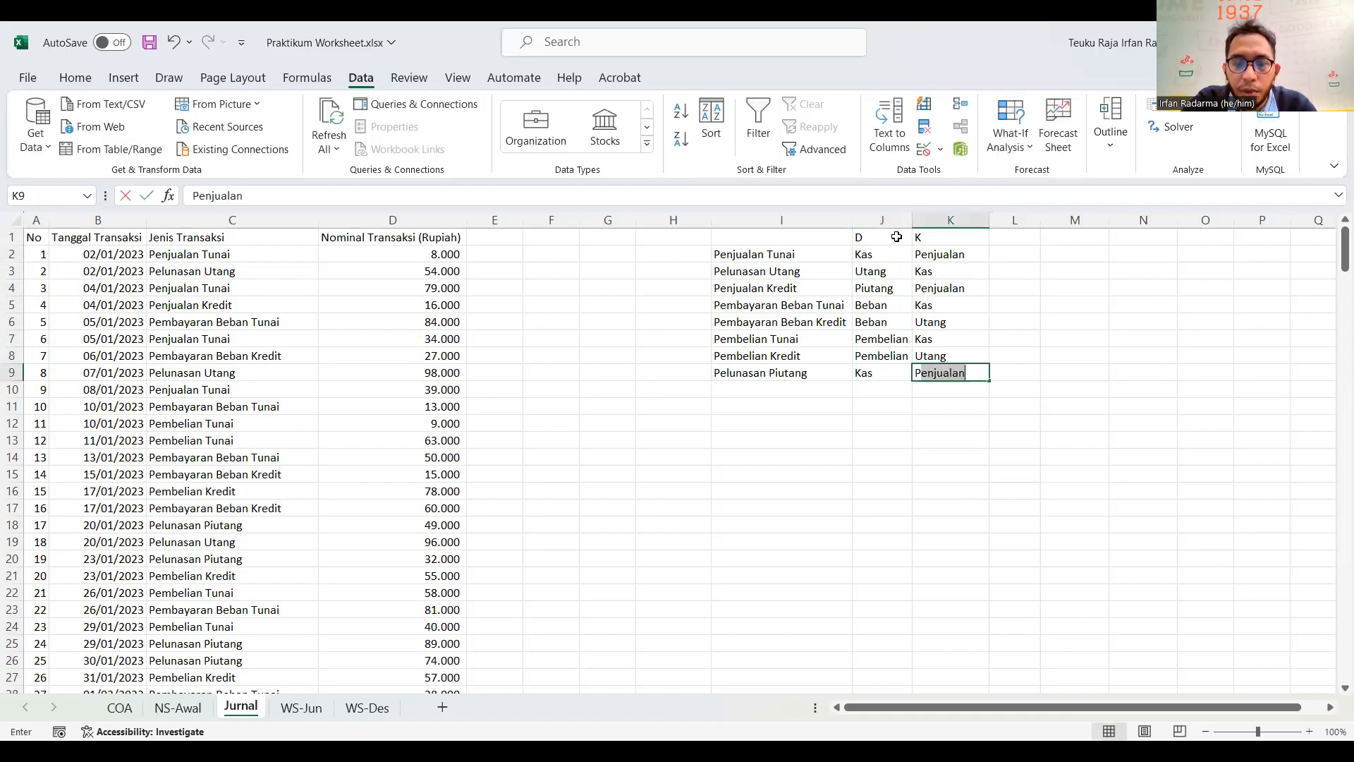
pyautogui.press('Return')
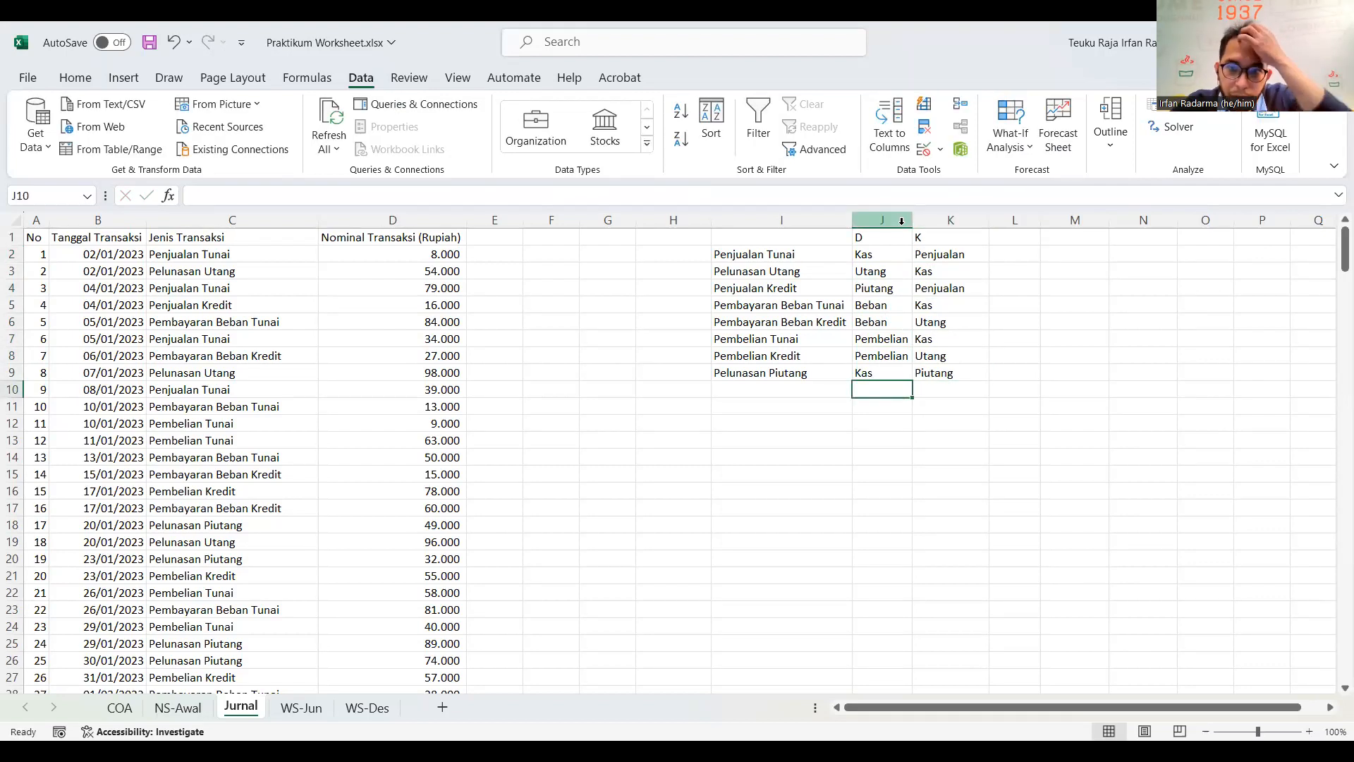
# Step: Look up the first transaction's debit account in E2 with =VLOOKUP(C2;$I$2:$K$9;2;FALSE)
pyautogui.click(488, 252)
pyautogui.doubleClick(487, 251)
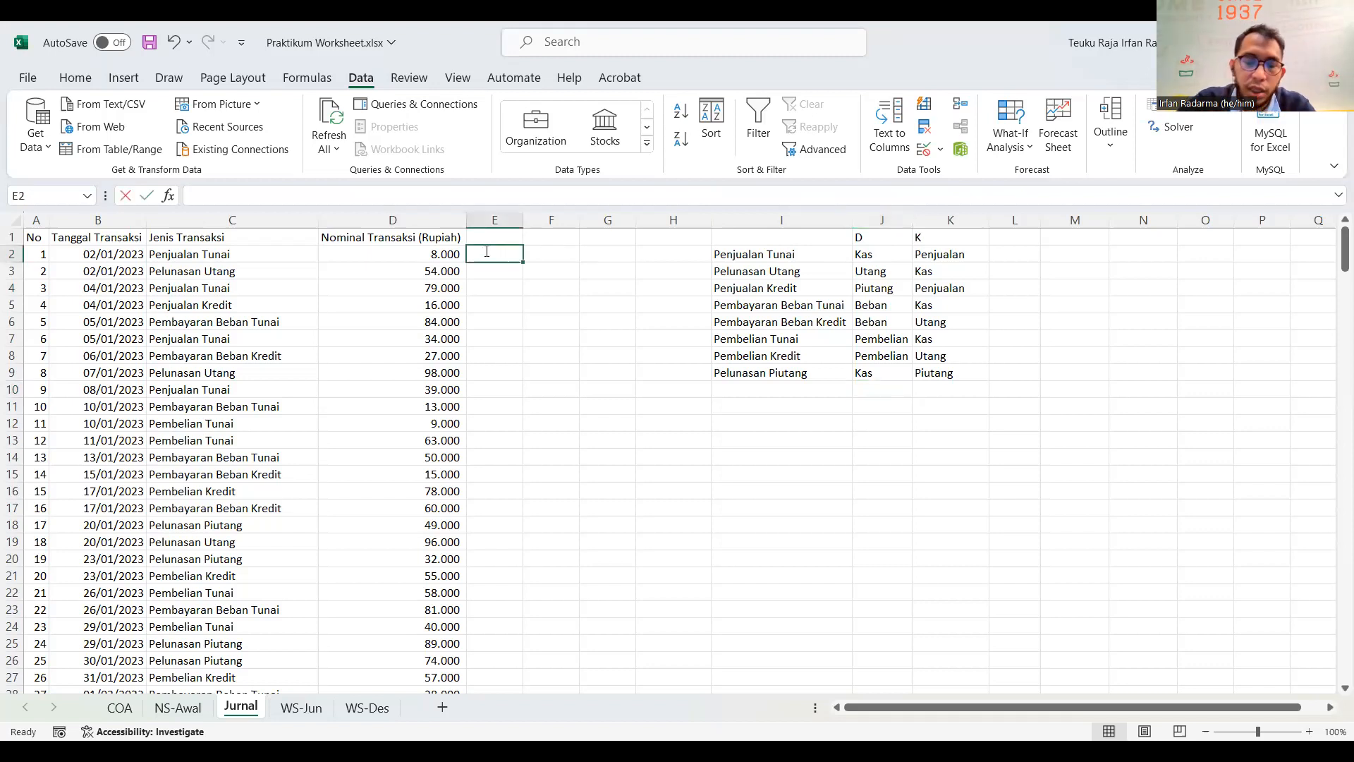
pyautogui.write('=vlookup(')
pyautogui.press('Left')
pyautogui.press('Left')
pyautogui.write(';')
pyautogui.click(830, 252)
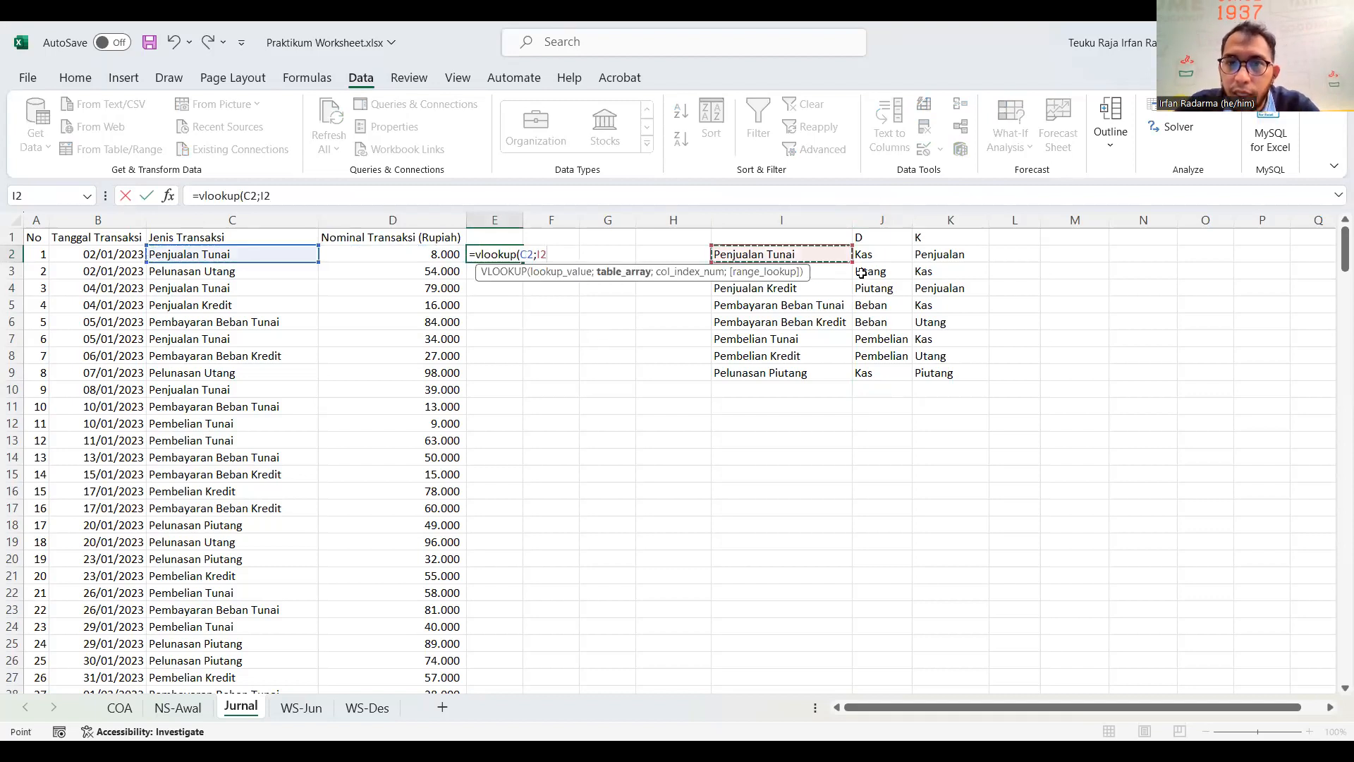
pyautogui.keyDown('shift'); pyautogui.click(953, 370); pyautogui.keyUp('shift')
pyautogui.press('F4')
pyautogui.write(';2;false')
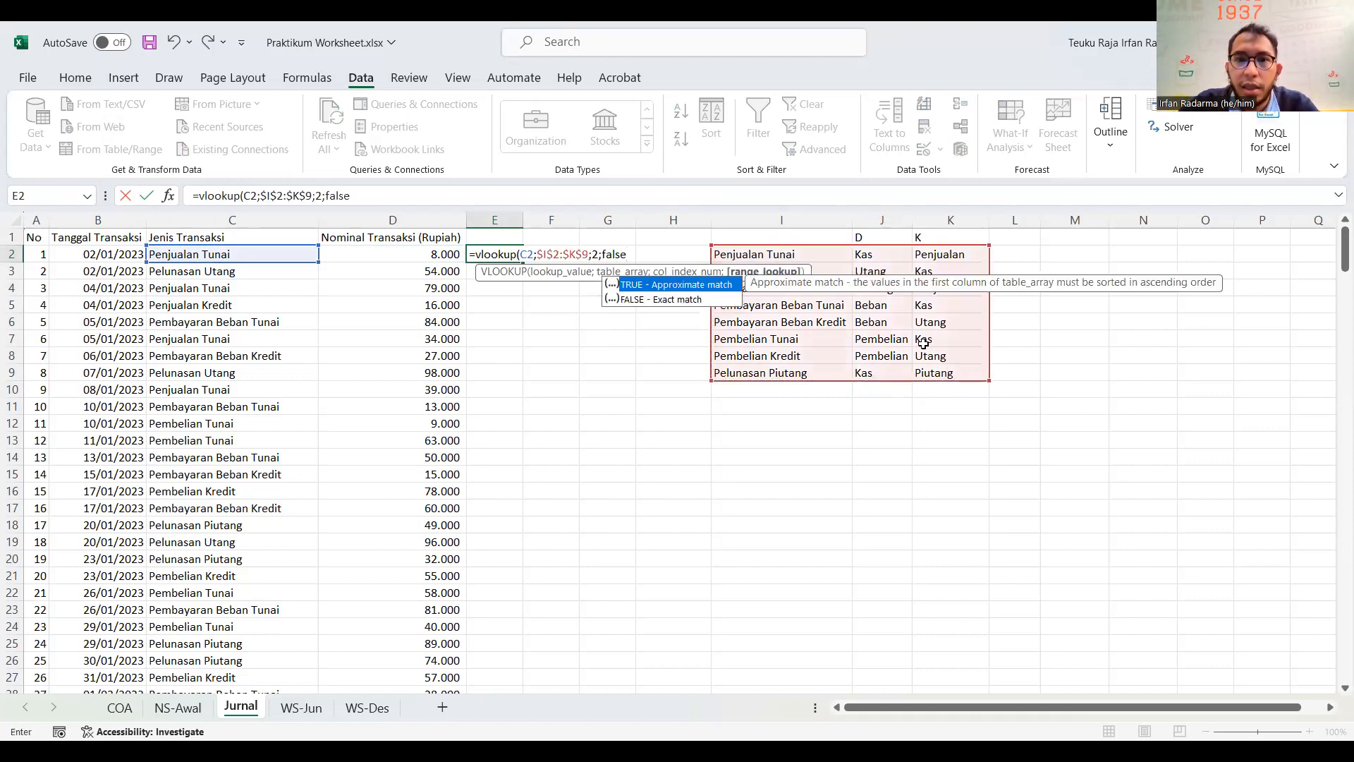
pyautogui.press('Return')
# Step: Look up the first transaction's credit account in F2 with =VLOOKUP(C2;$I$2:$K$9;3;FALSE)
pyautogui.click(514, 250)
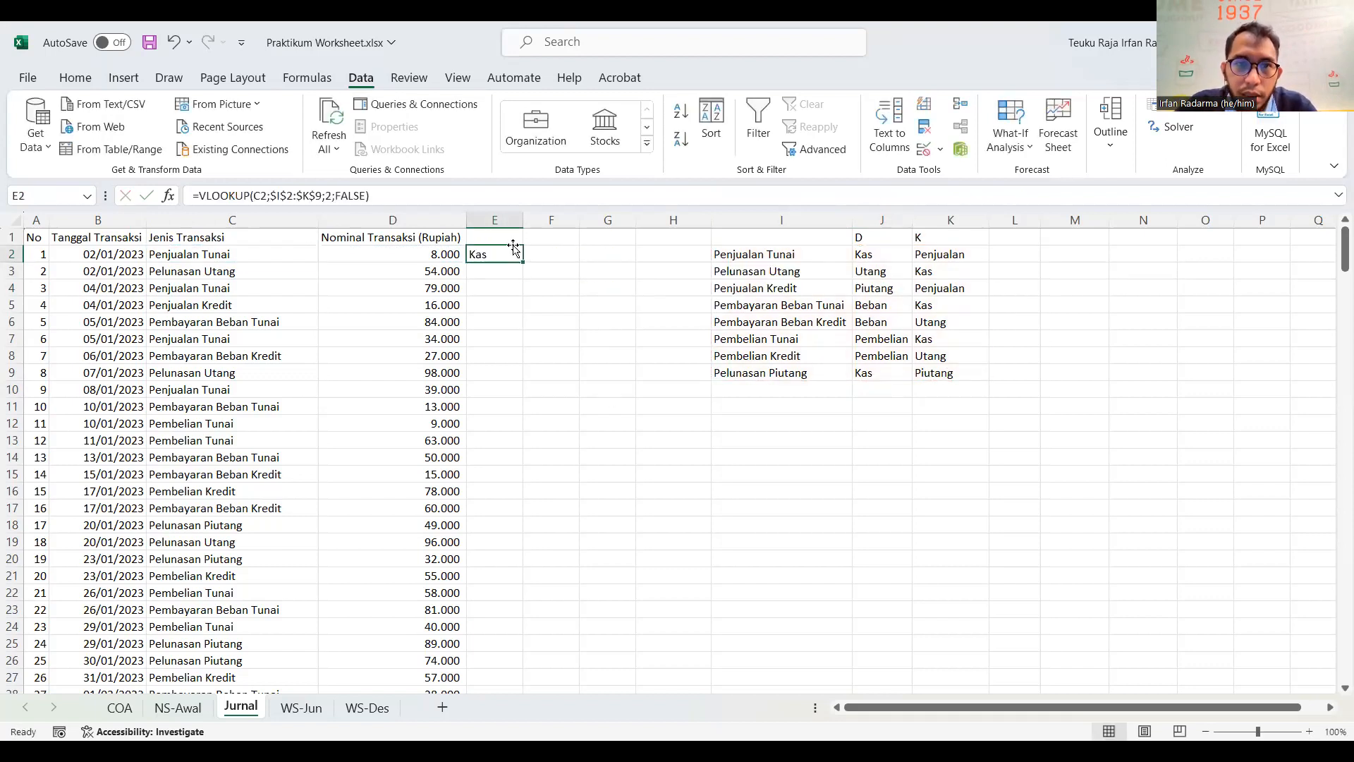
pyautogui.click(323, 198)
pyautogui.press('Escape')
pyautogui.click(553, 254)
pyautogui.click(532, 192)
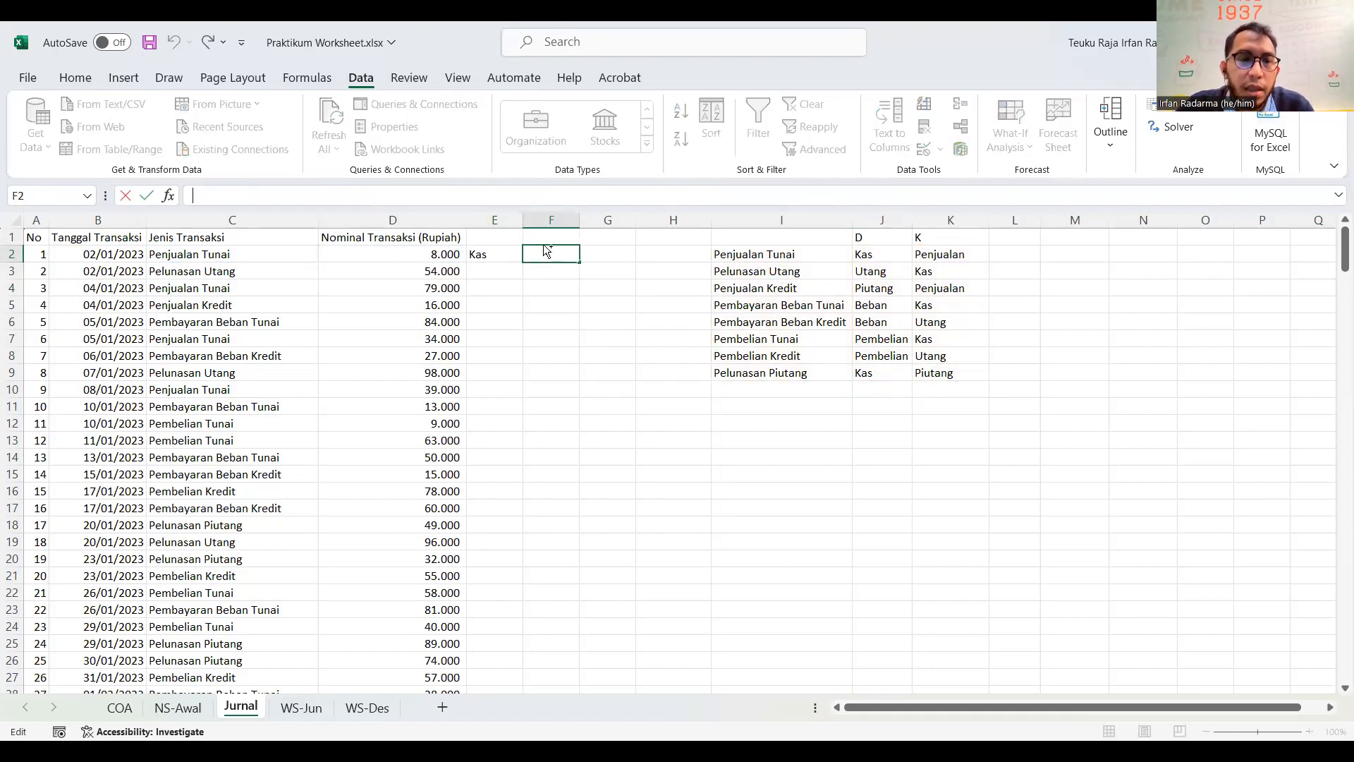
pyautogui.write('=VLOOKUP(C2;$I$2:$K$9;2;FALSE)')
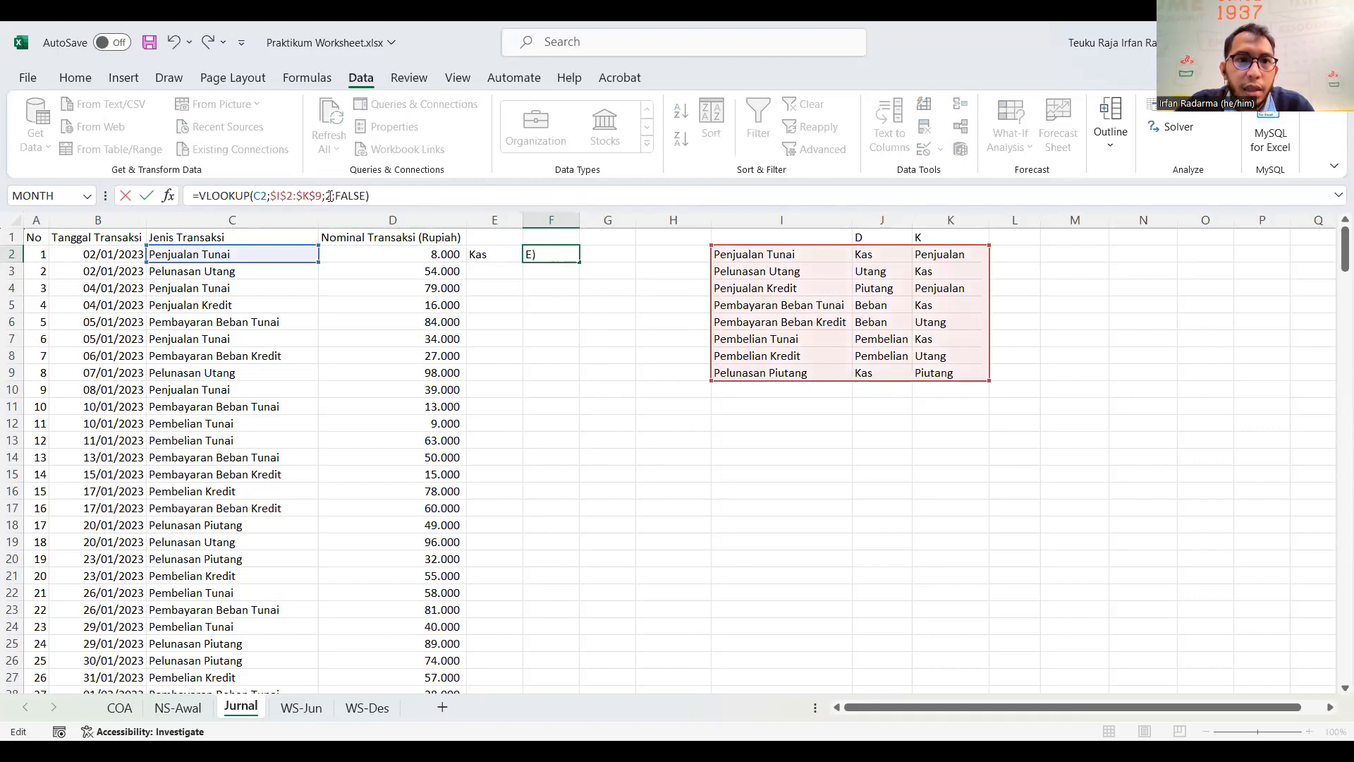
pyautogui.write('3')
pyautogui.press('Return')
# Step: Fill the debit and credit lookup formulas from E2 and F2 down through all journal transactions
pyautogui.click(487, 256)
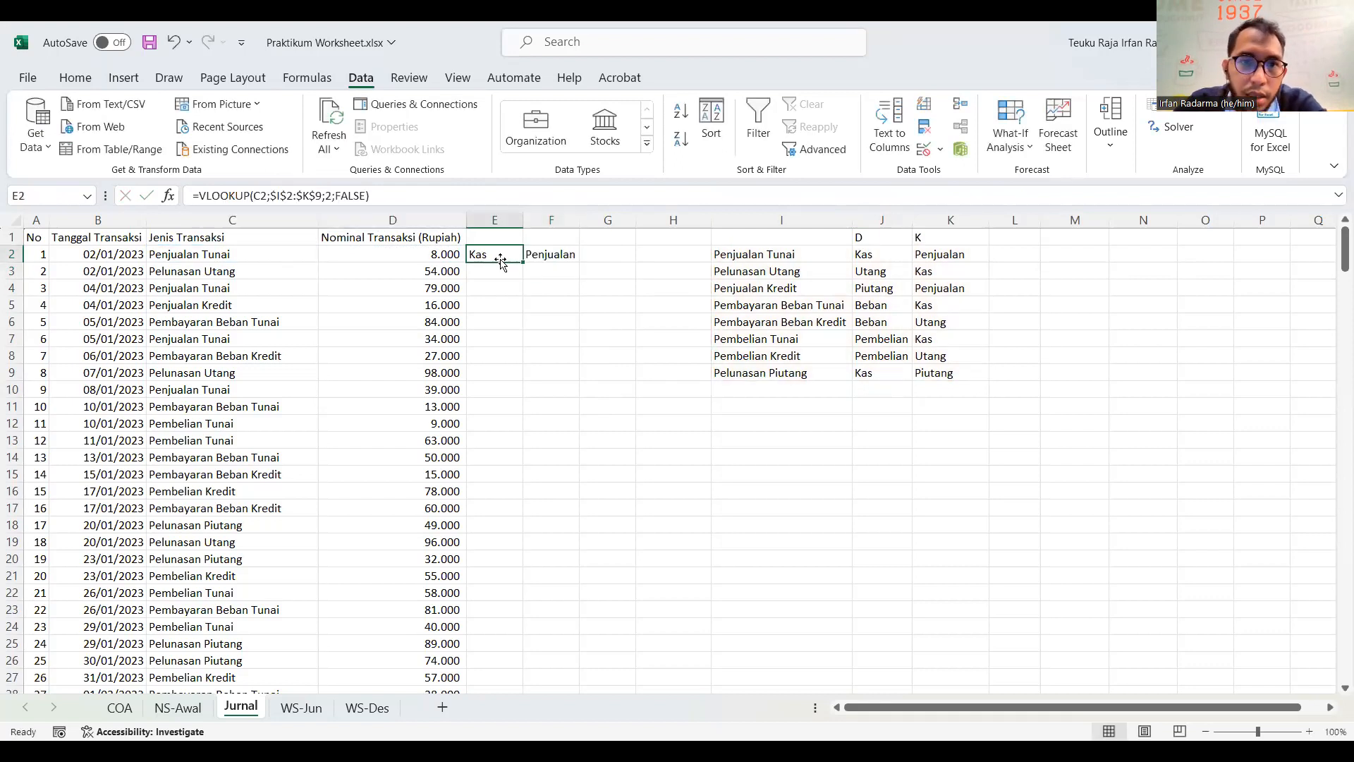
pyautogui.doubleClick(522, 262)
pyautogui.click(564, 255)
pyautogui.doubleClick(577, 261)
pyautogui.click(550, 340)
pyautogui.scroll(-5, 560, 459)
pyautogui.scroll(5, 563, 494)
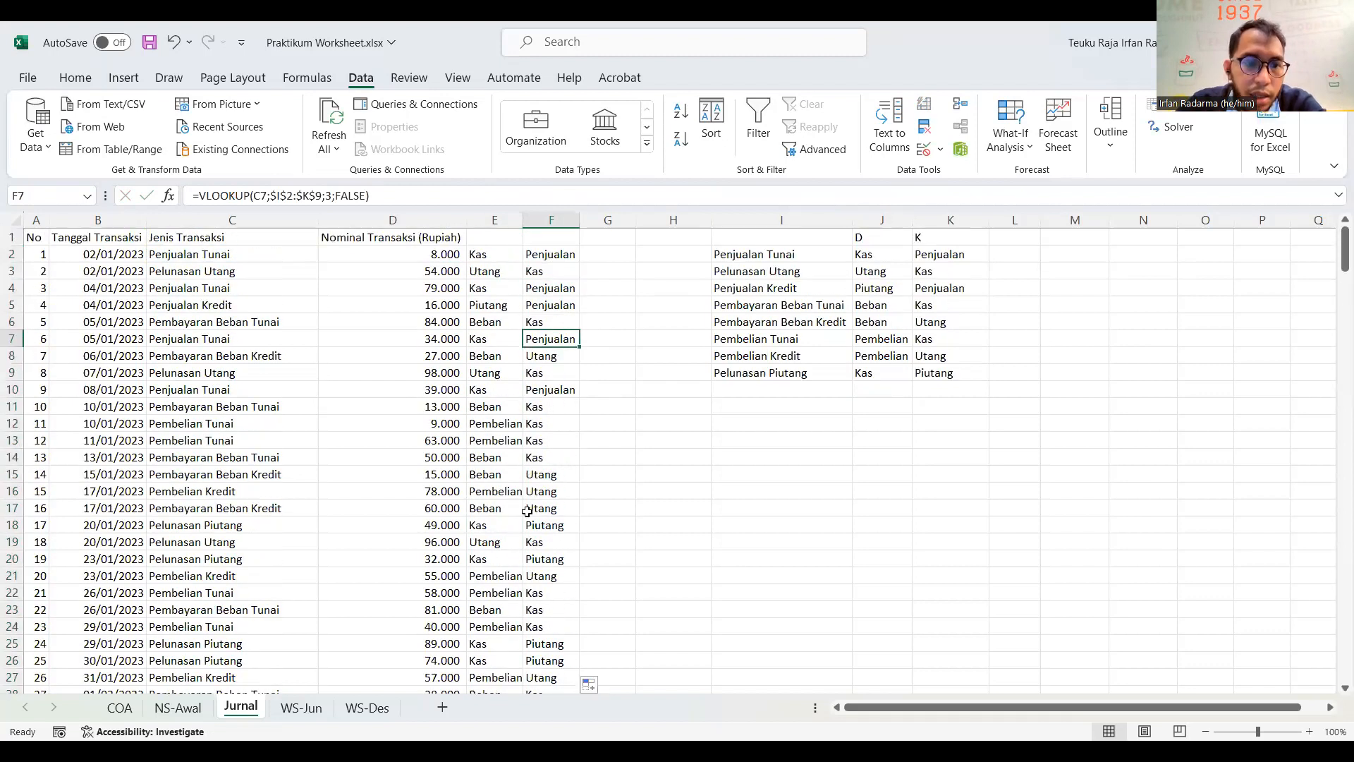
# Step: Begin a SUMIFS formula in E4 of the WS-Des sheet with Jurnal!D2:D249 as the sum range
pyautogui.click(355, 713)
pyautogui.click(326, 289)
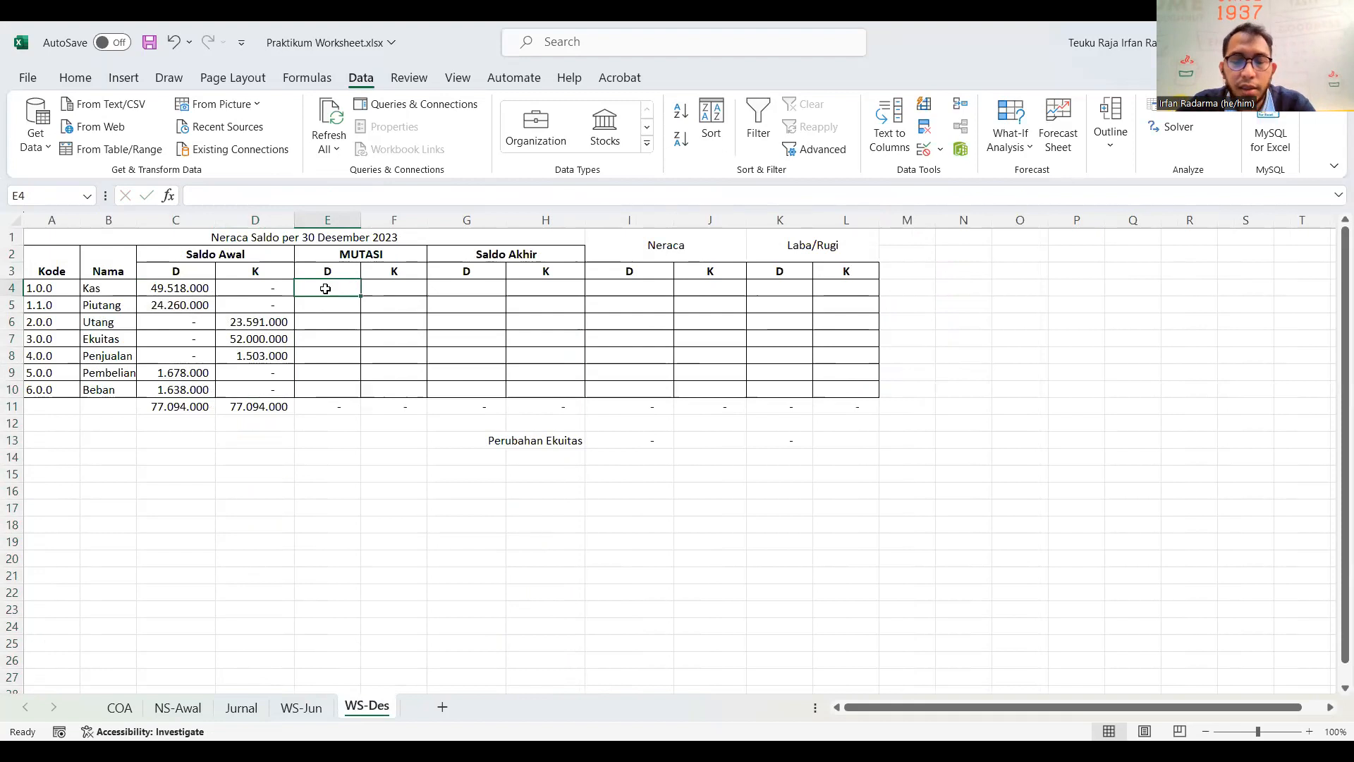
pyautogui.write('=')
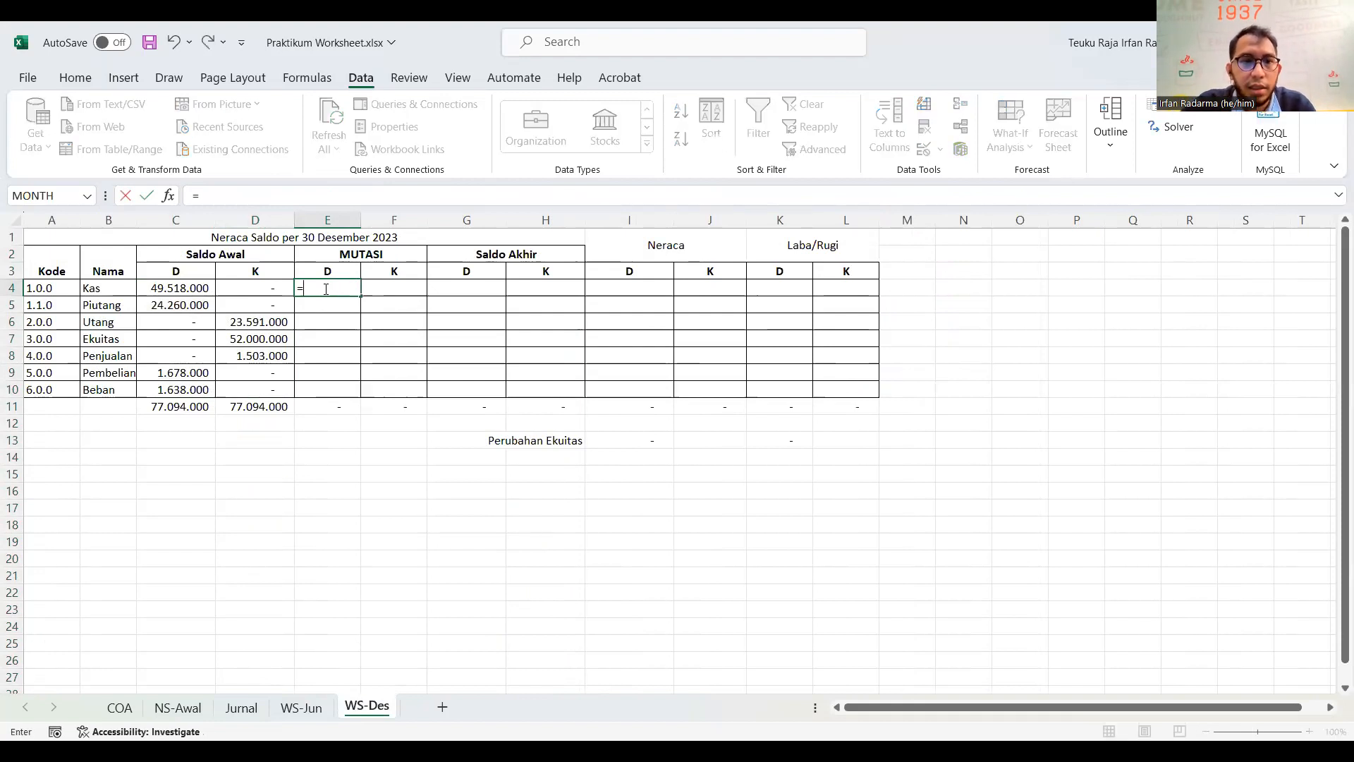
pyautogui.write('sumifs(')
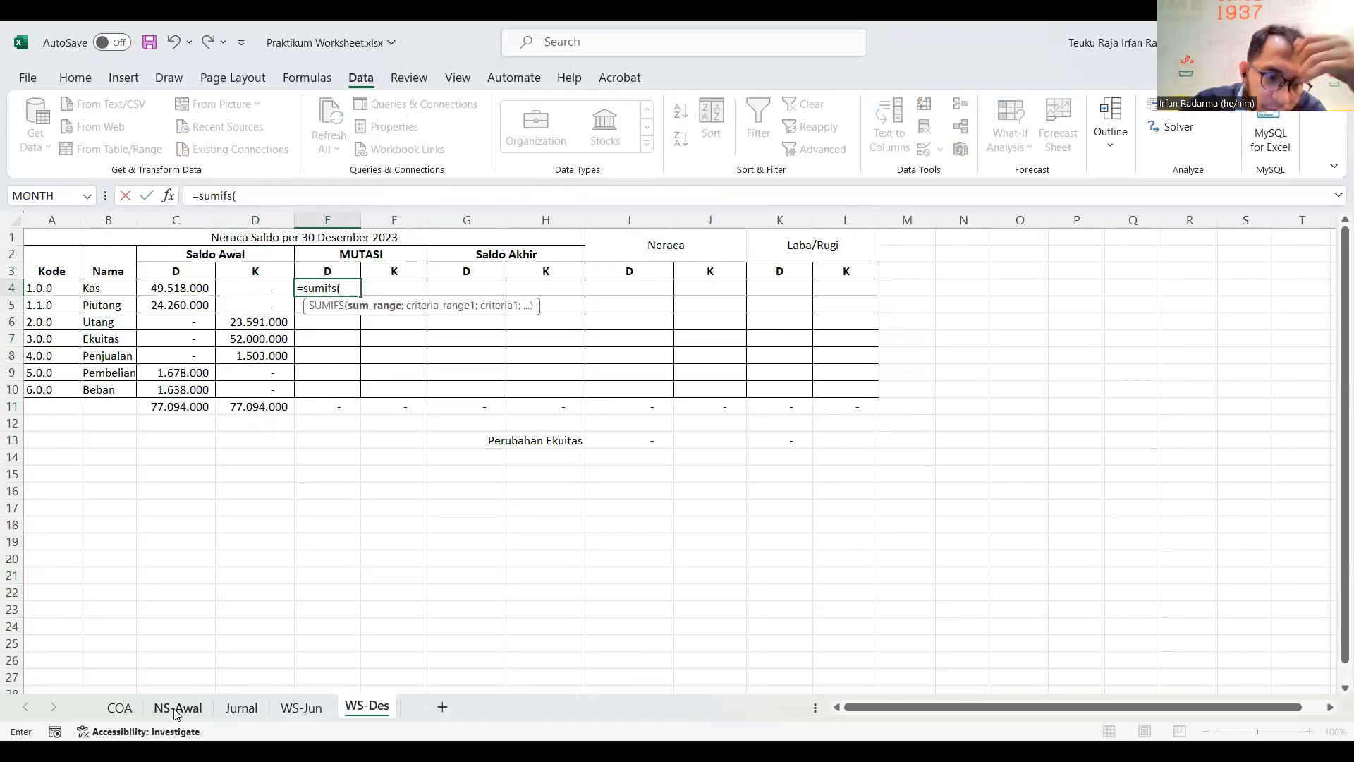
pyautogui.click(240, 707)
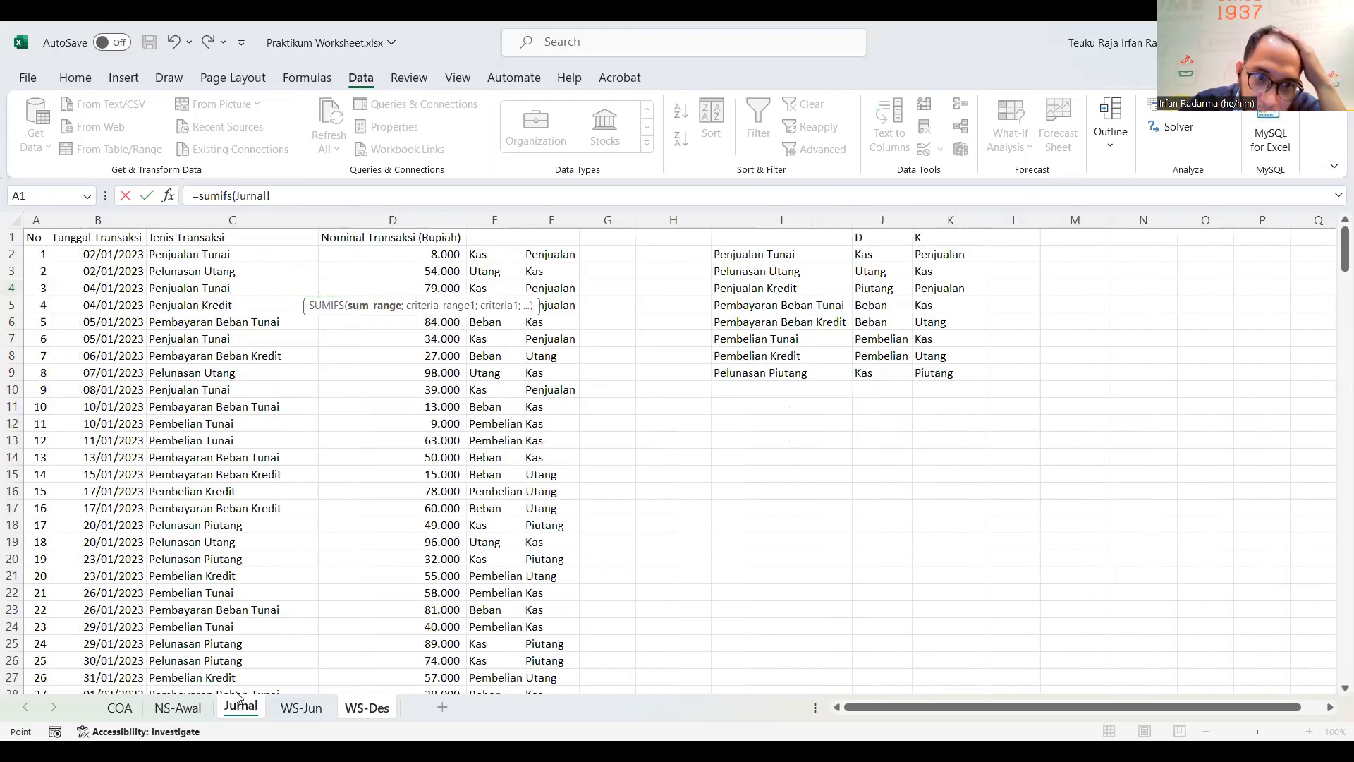
pyautogui.click(444, 252)
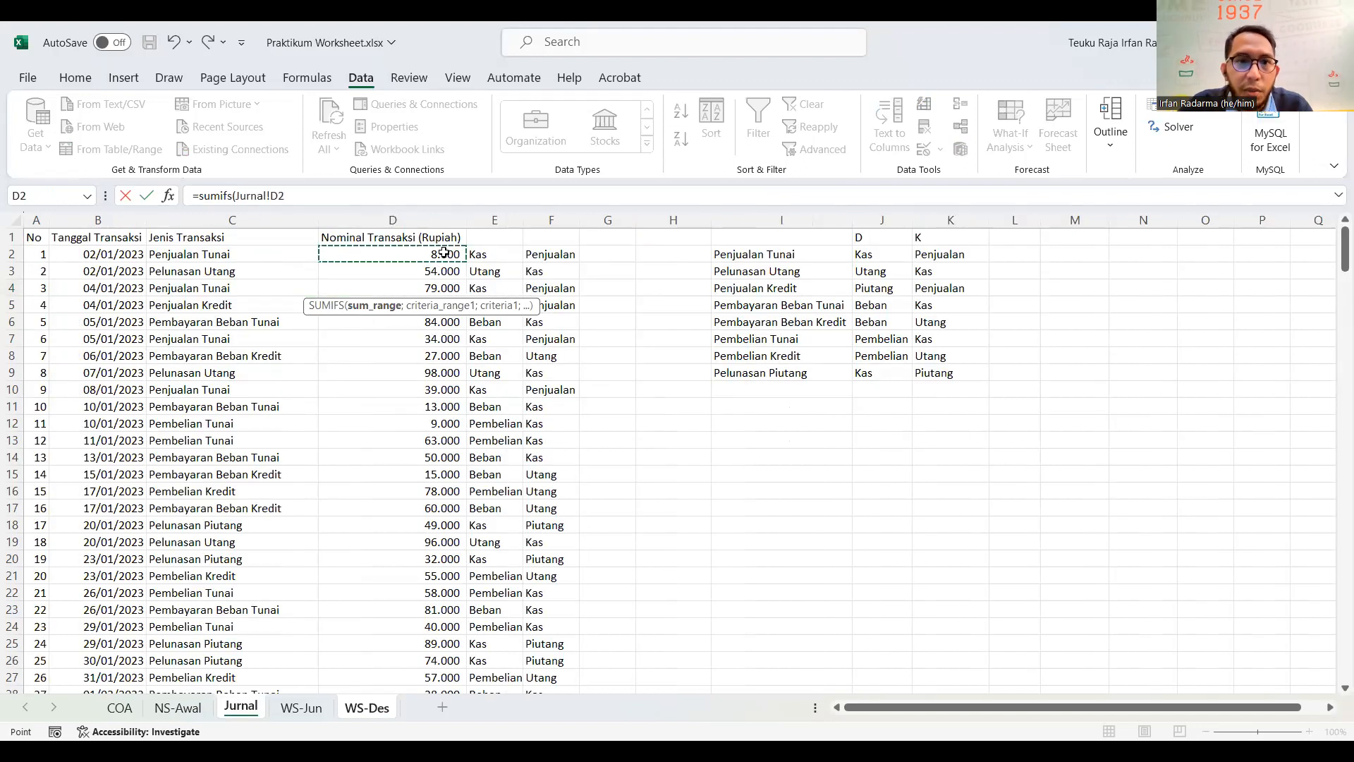
pyautogui.hotkey('ctrl', 'shift', 'Down')
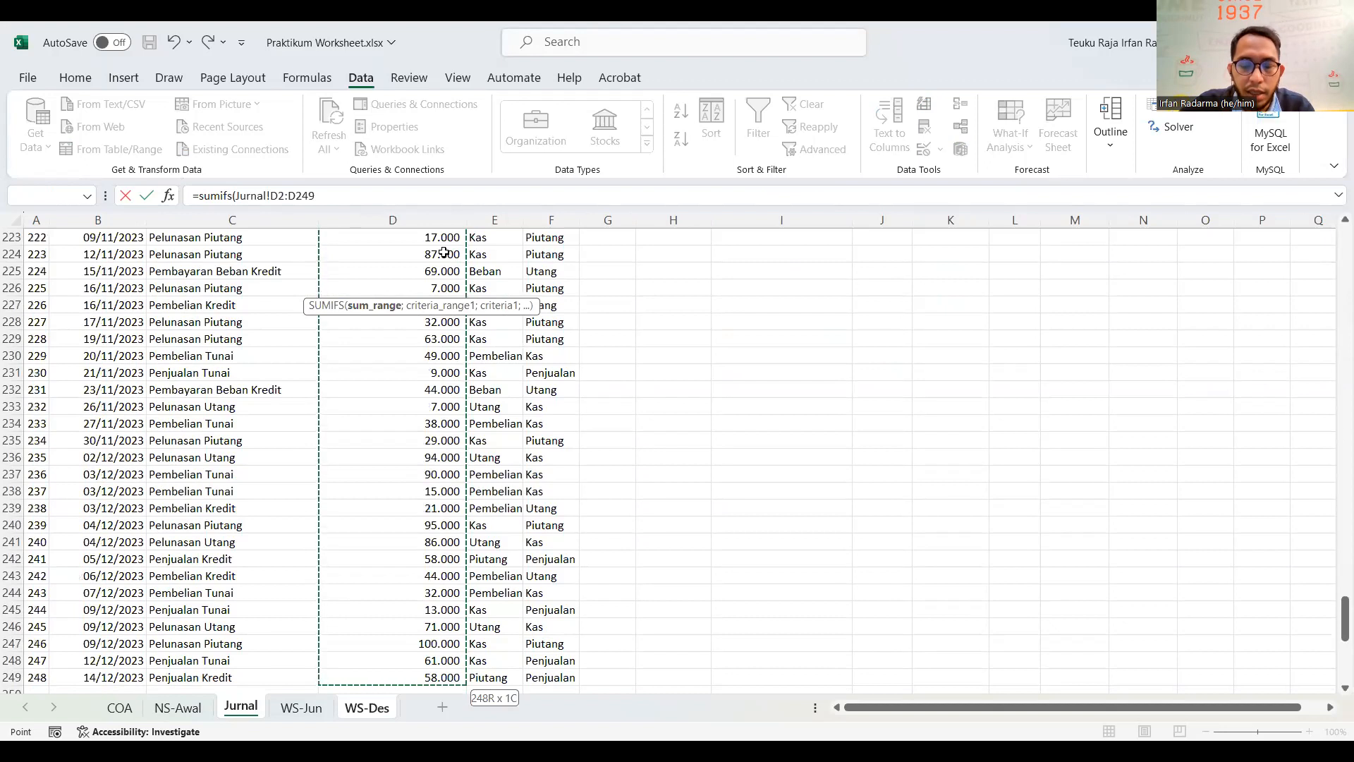
pyautogui.write(';')
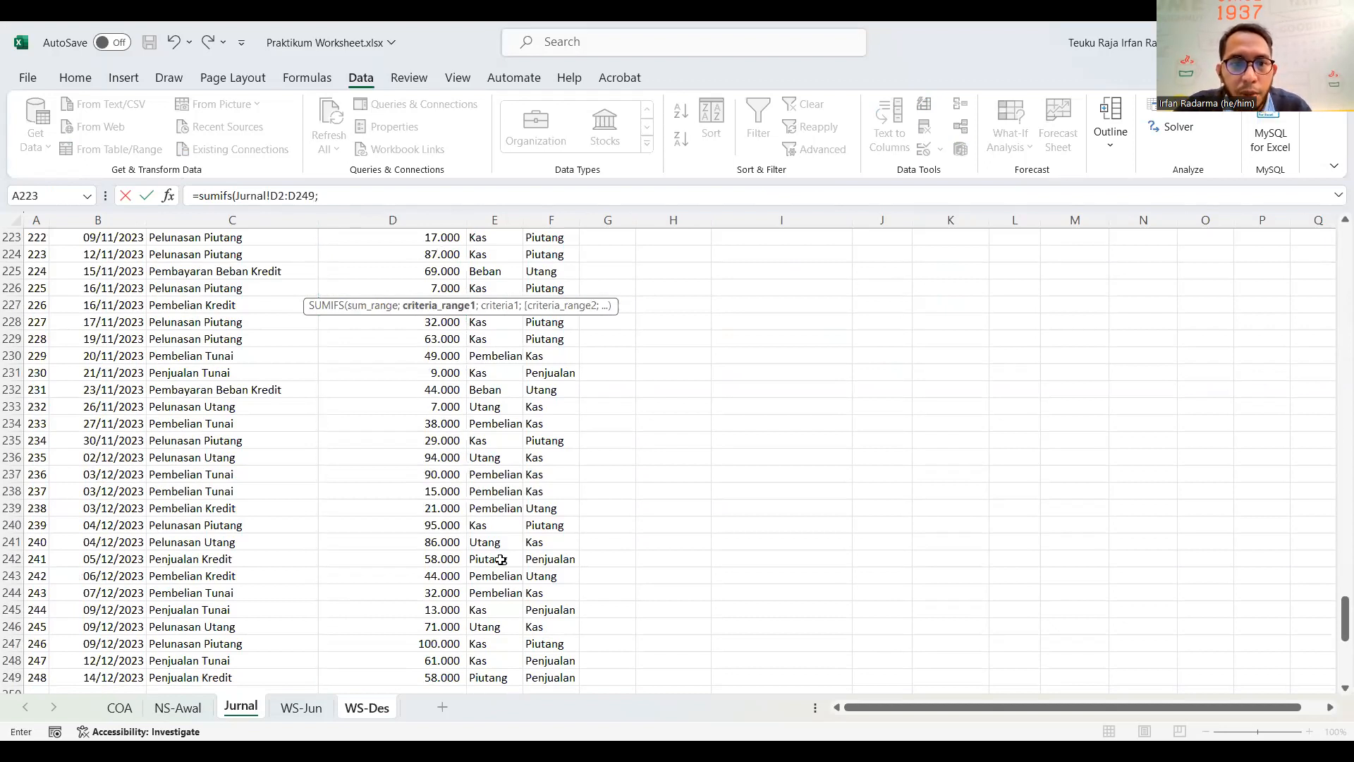
# Step: Add the debit accounts Jurnal!E2:E249 as the first criteria range, with 'WS-Jun'!B4 as its criterion
pyautogui.click(499, 677)
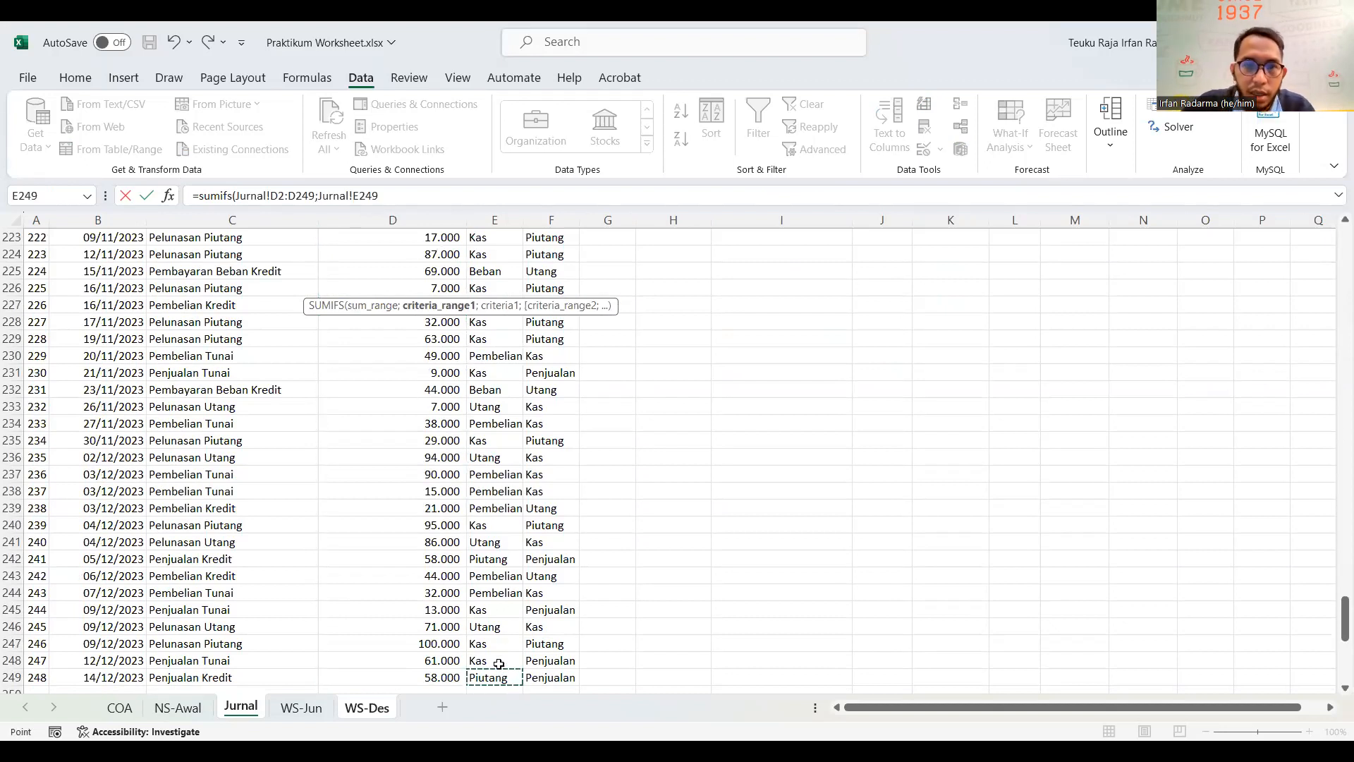
pyautogui.hotkey('ctrl', 'shift', 'Up')
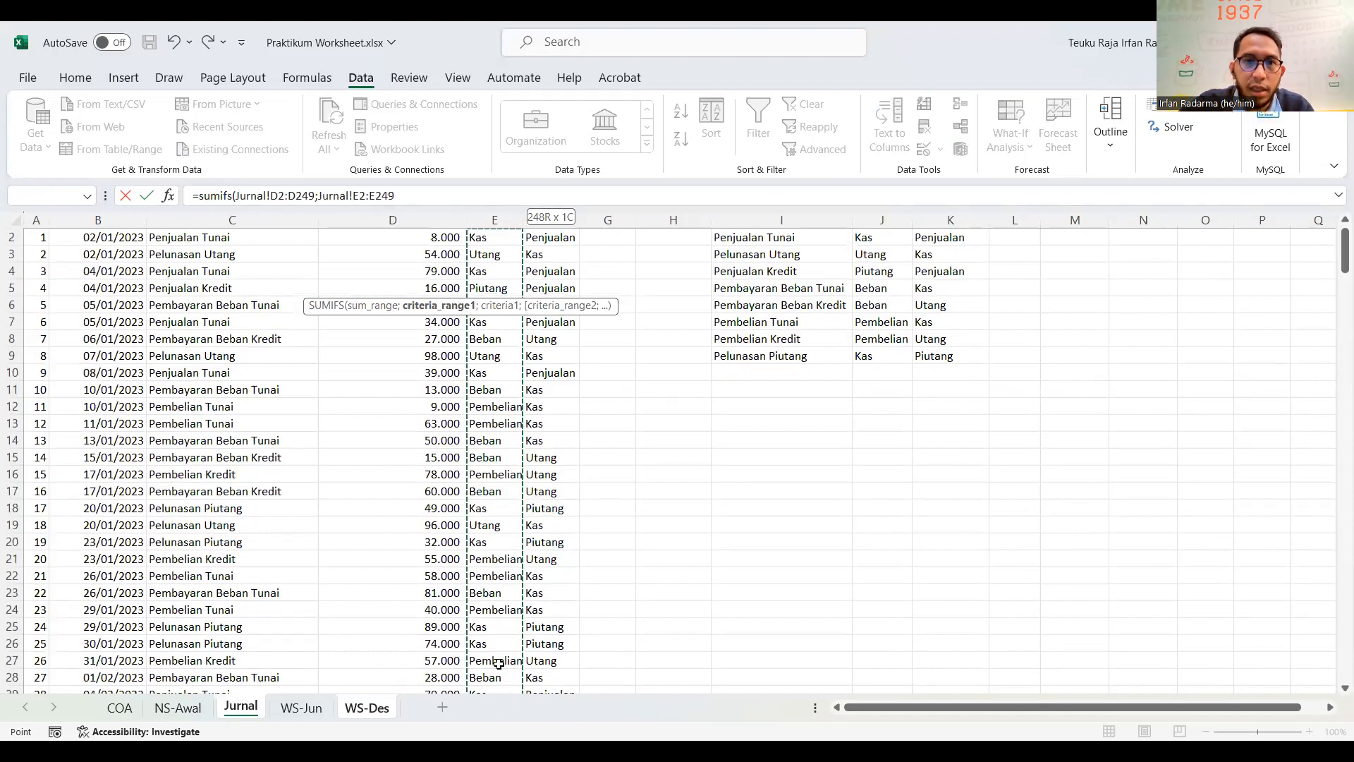
pyautogui.write(';')
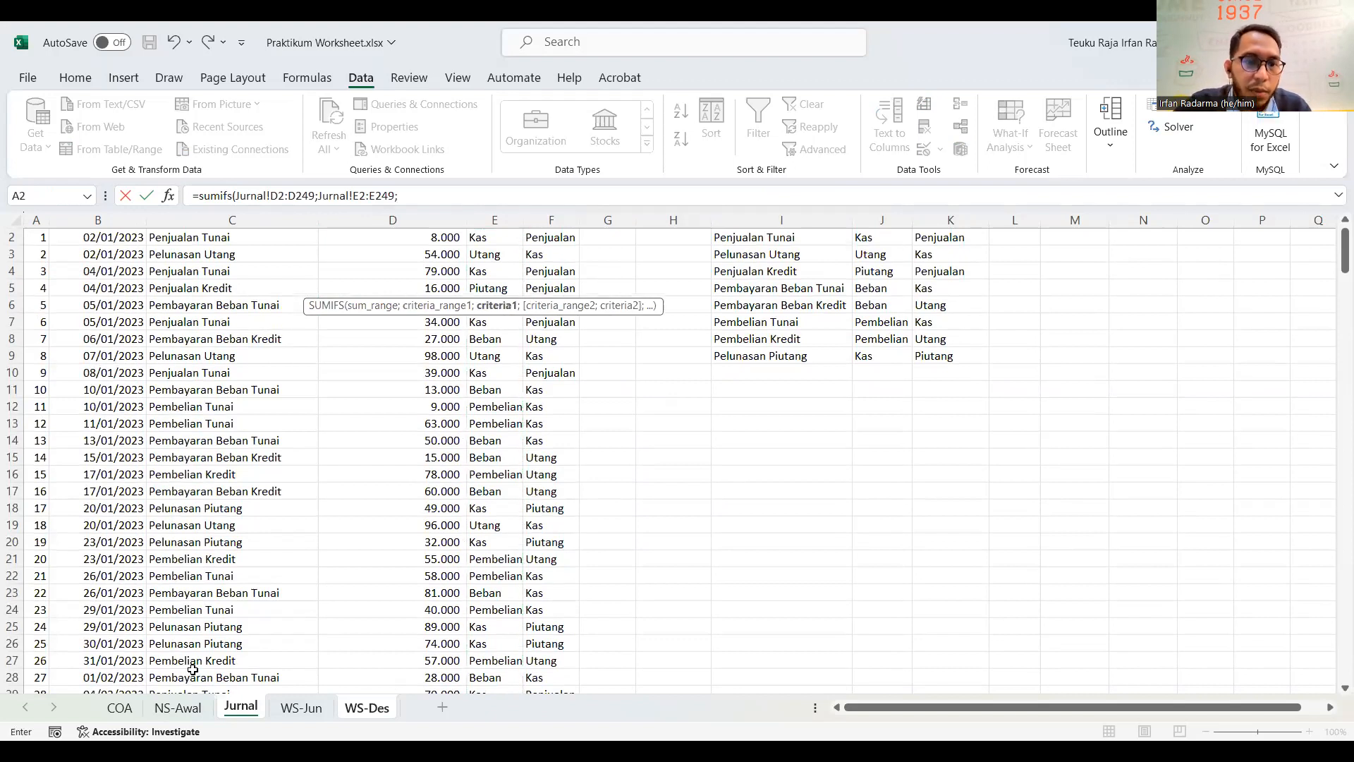
pyautogui.click(301, 708)
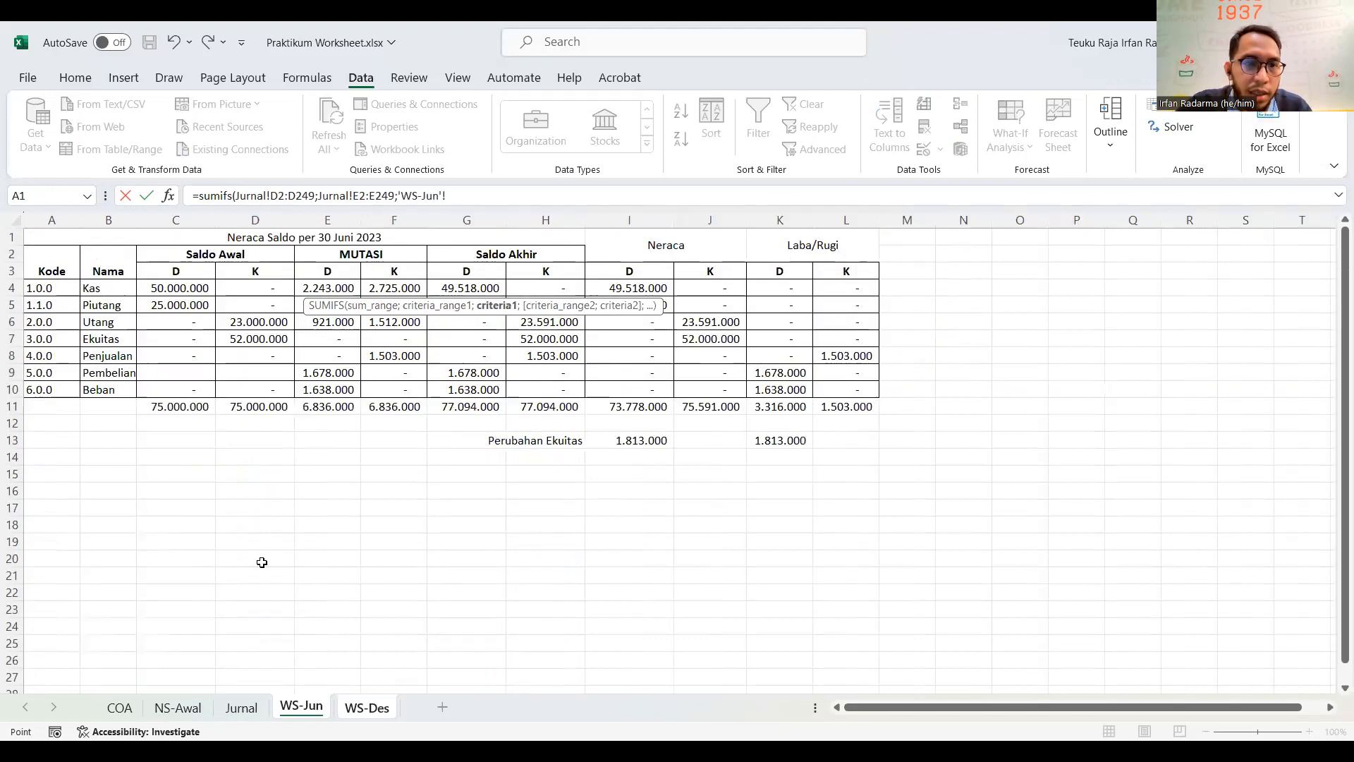
pyautogui.click(95, 291)
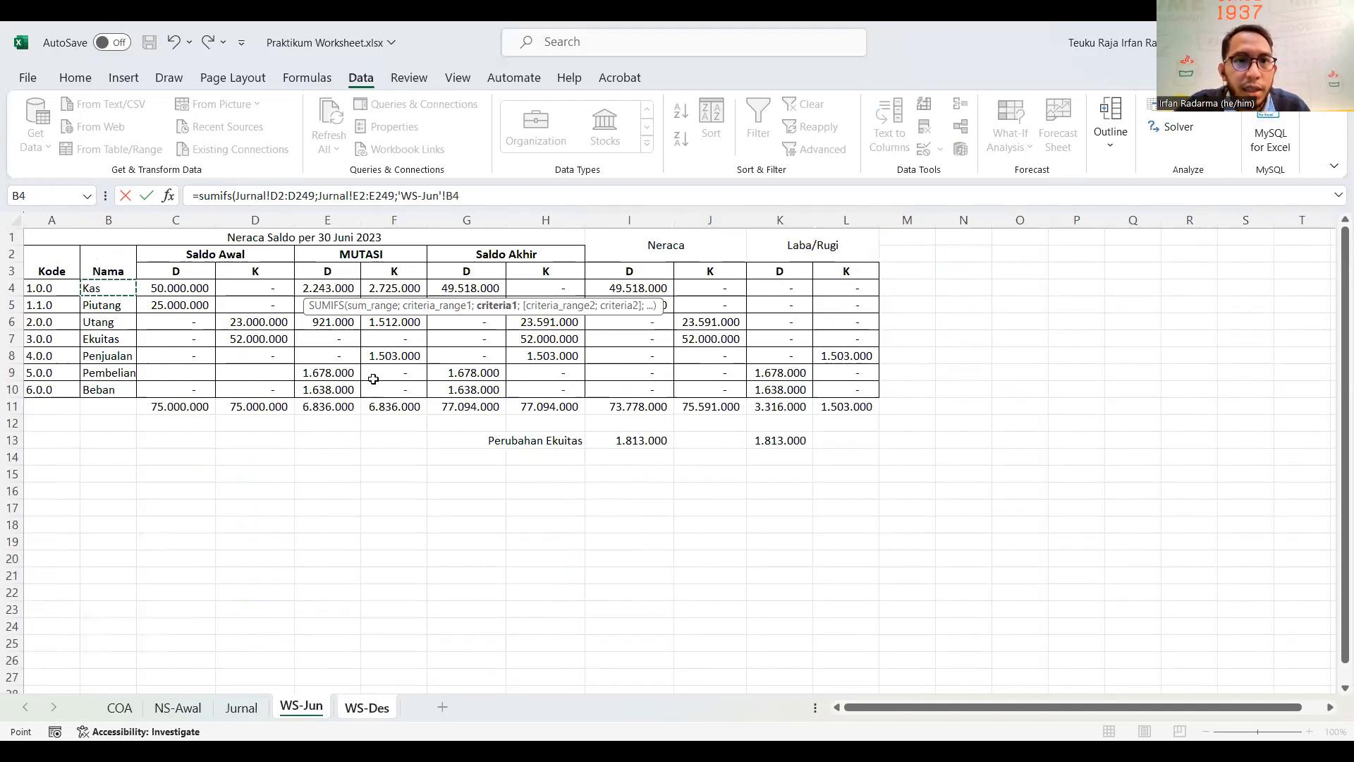
pyautogui.write(';')
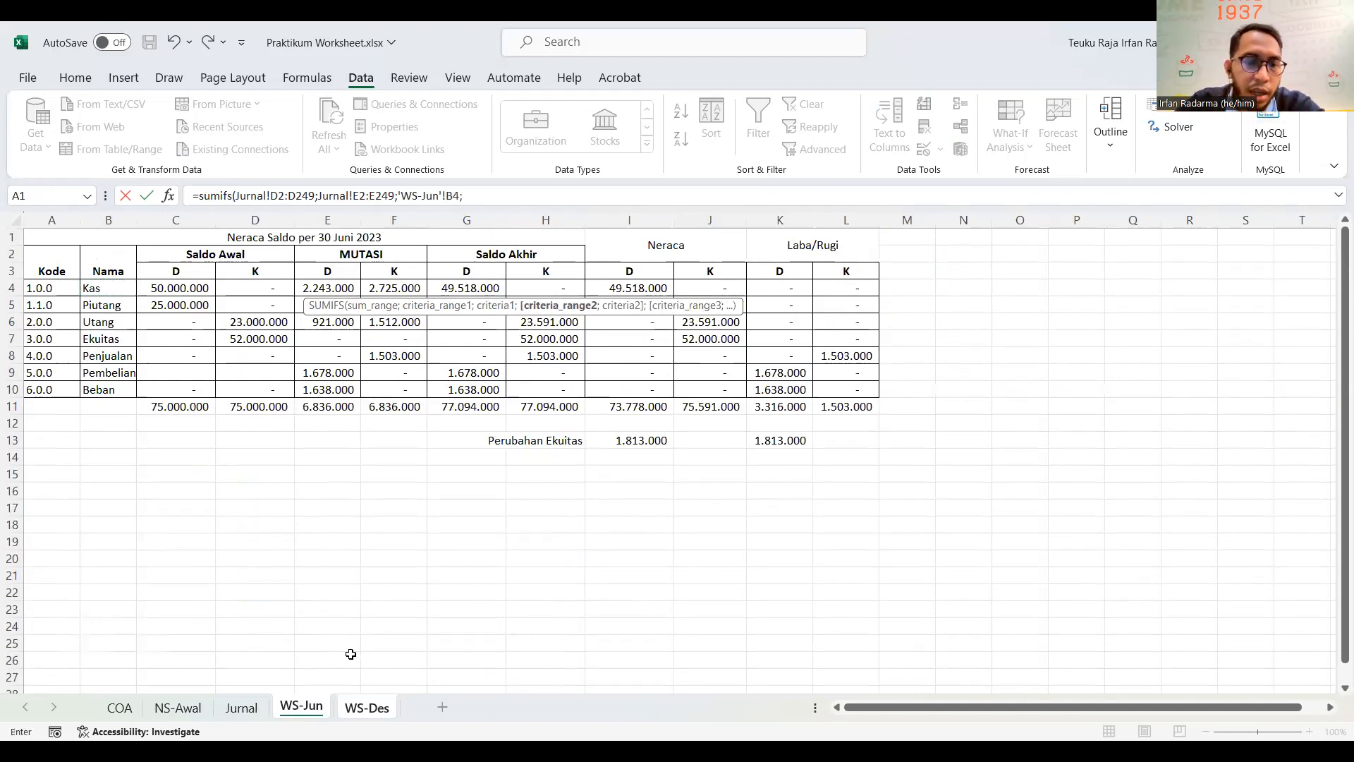
# Step: Add the dates Jurnal!B2:B249 with the criterion ">30/06/2023" and complete the SUMIFS formula
pyautogui.click(257, 711)
pyautogui.click(86, 302)
pyautogui.hotkey('ctrl', 'Up')
pyautogui.press('Down')
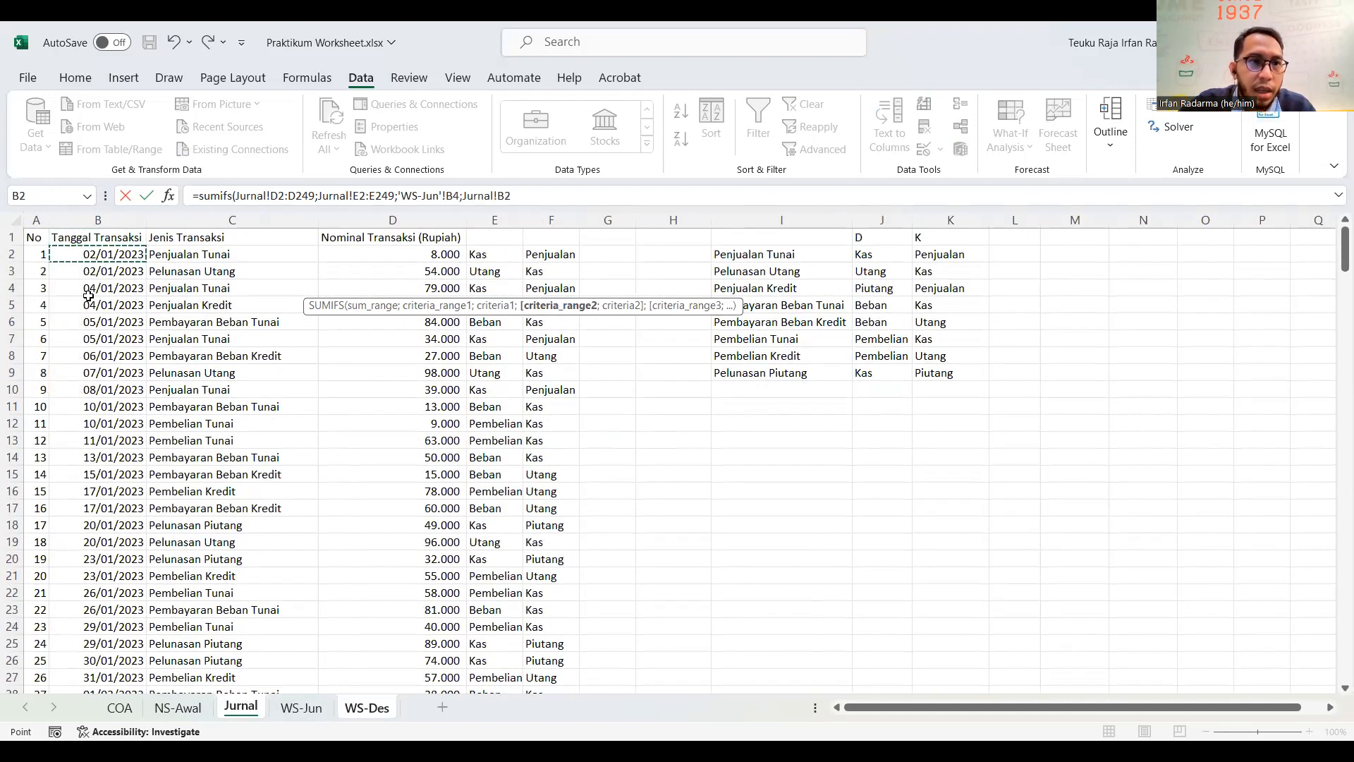
pyautogui.hotkey('ctrl', 'shift', 'Down')
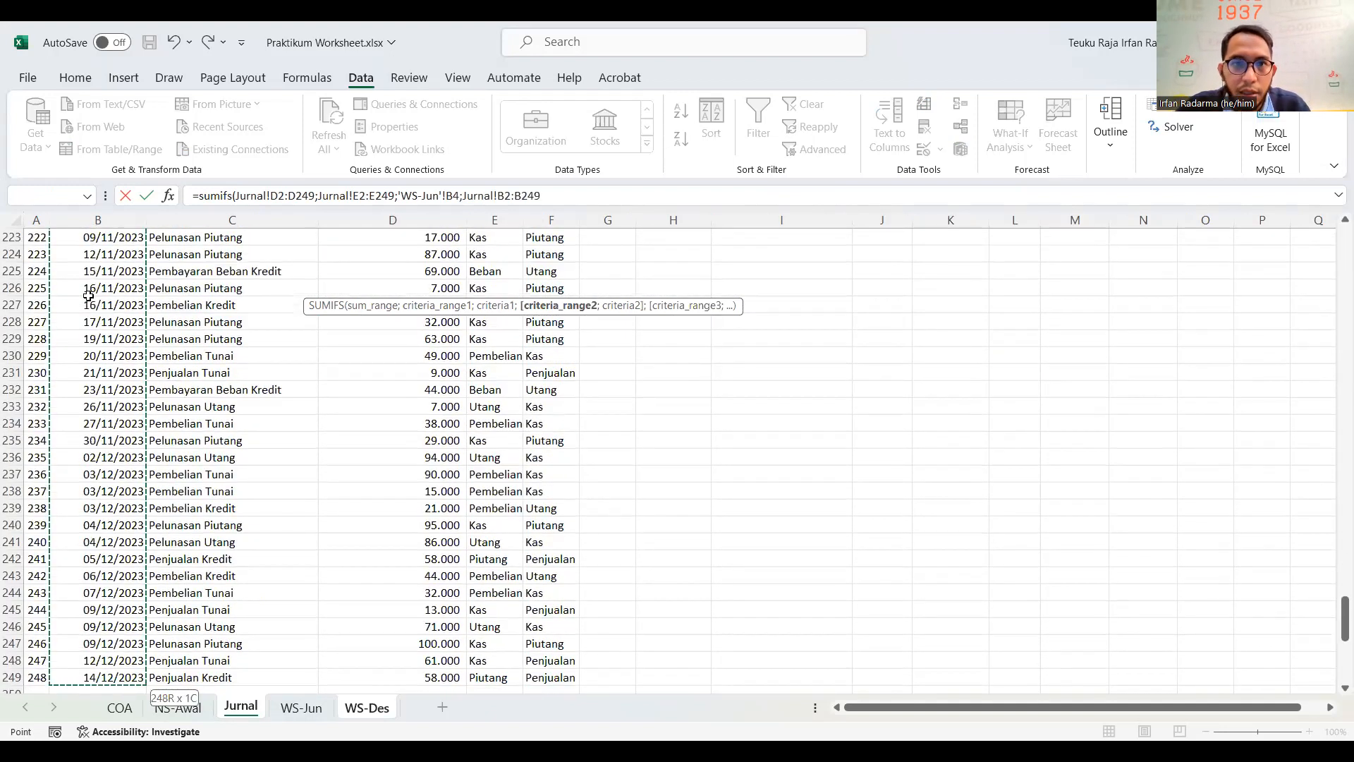
pyautogui.write(';">3')
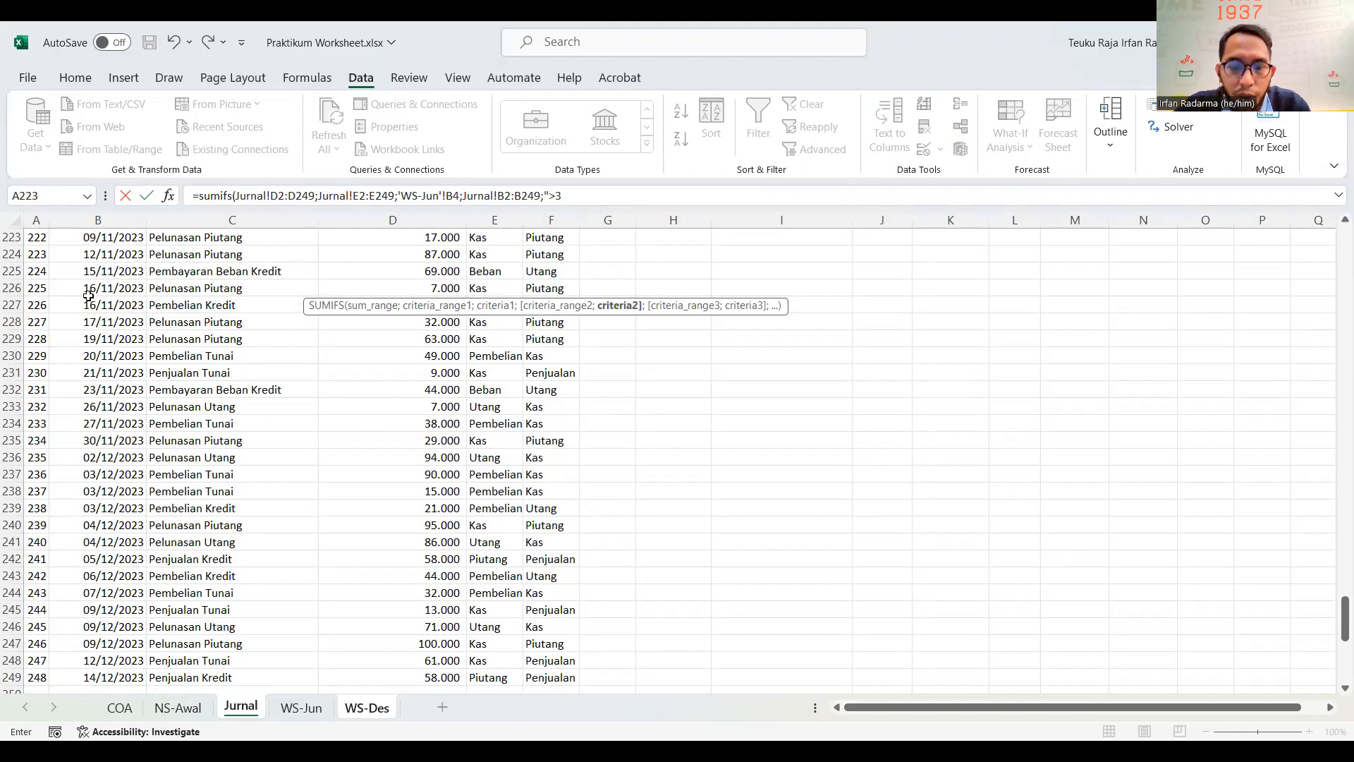
pyautogui.write('0/06/202')
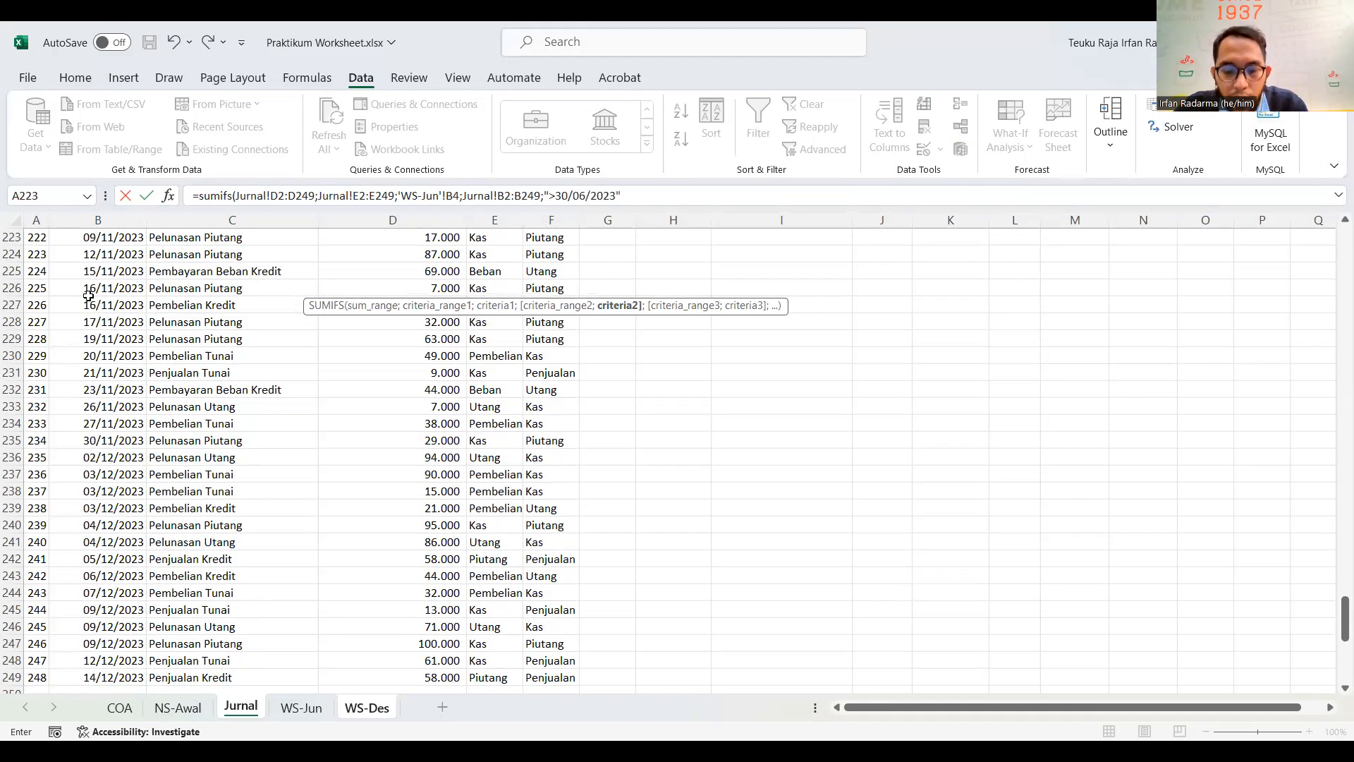
pyautogui.write('3"')
pyautogui.press('Return')
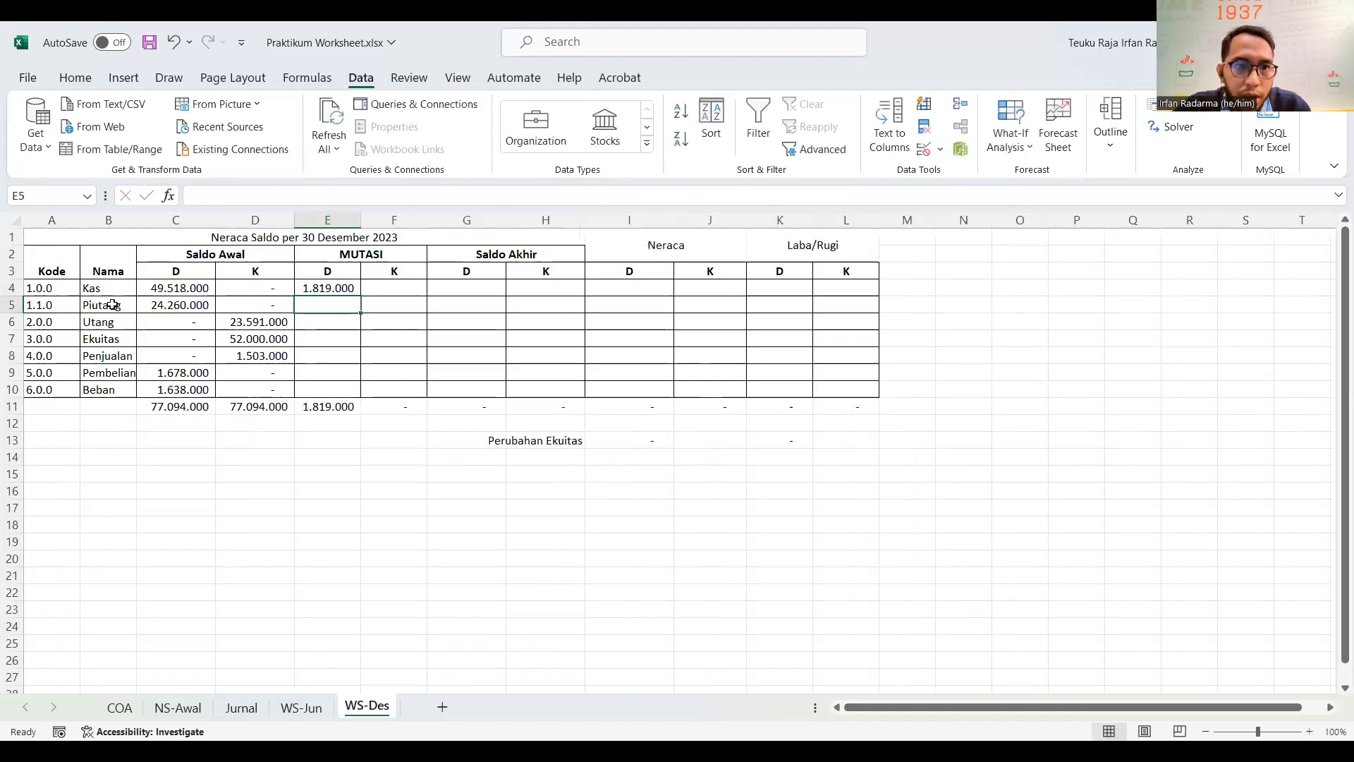
pyautogui.click(323, 285)
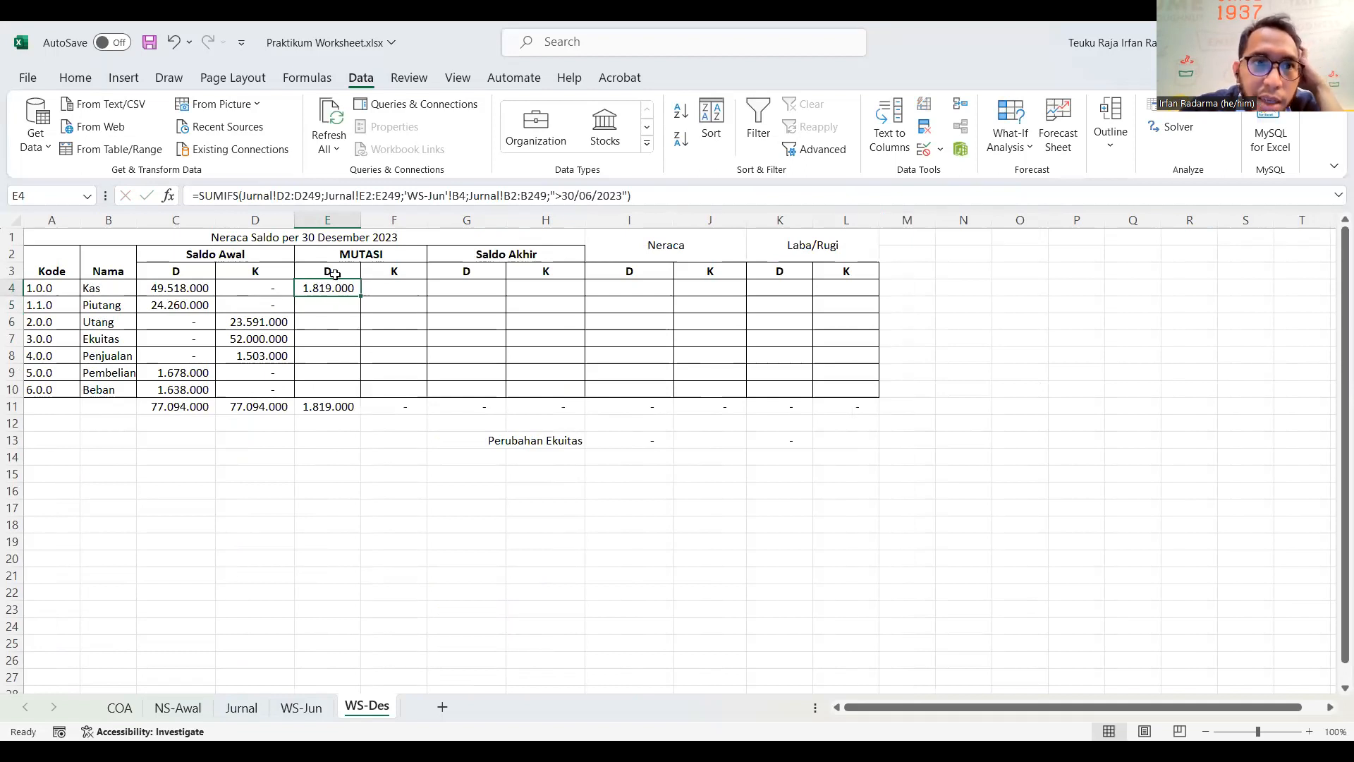
pyautogui.click(292, 193)
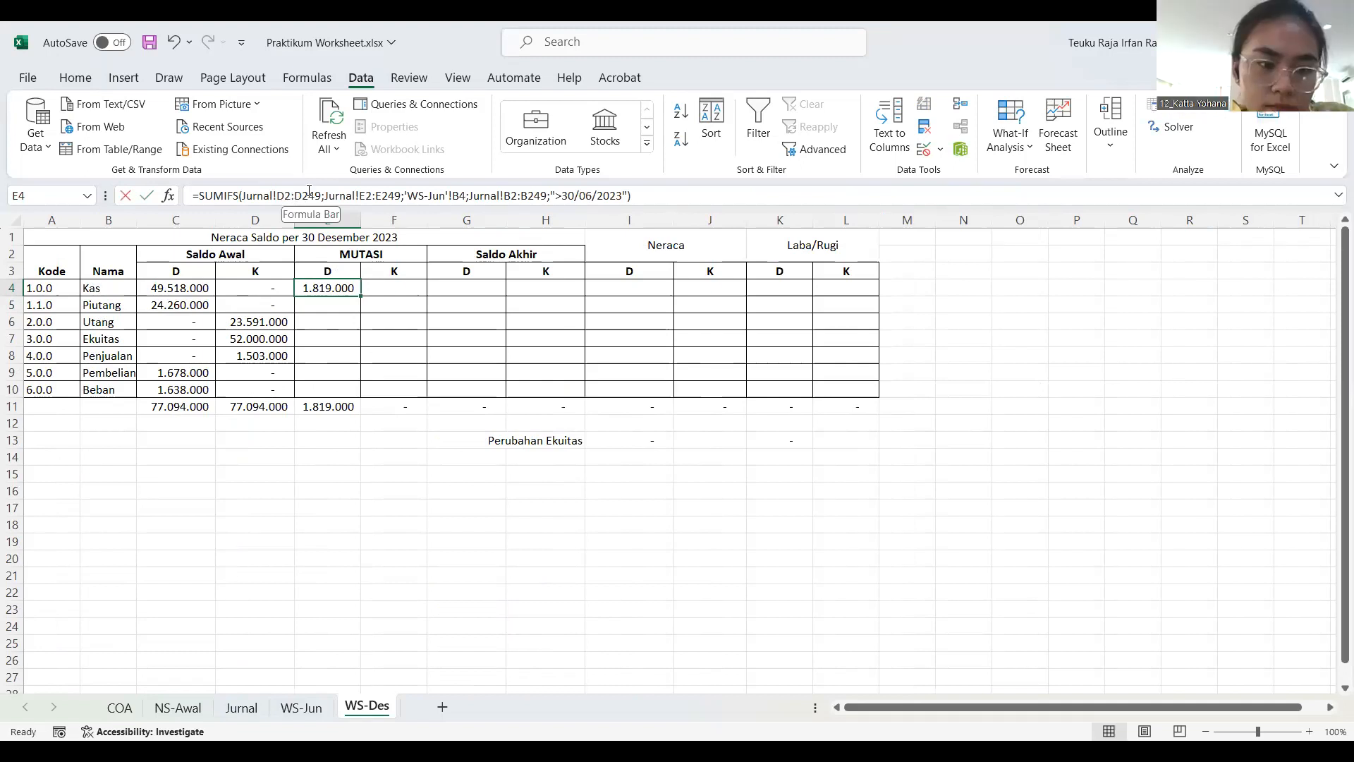
pyautogui.click(310, 193)
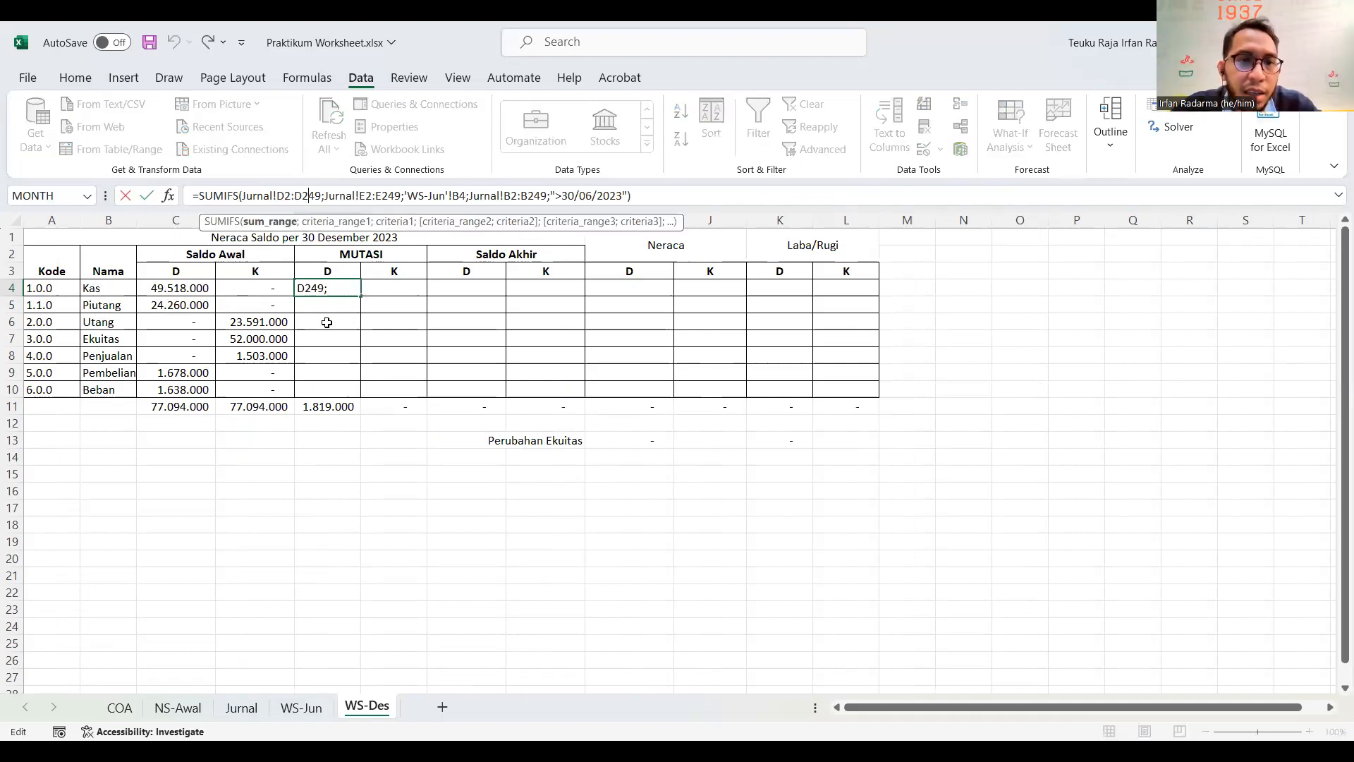
pyautogui.click(289, 195)
pyautogui.press('F4')
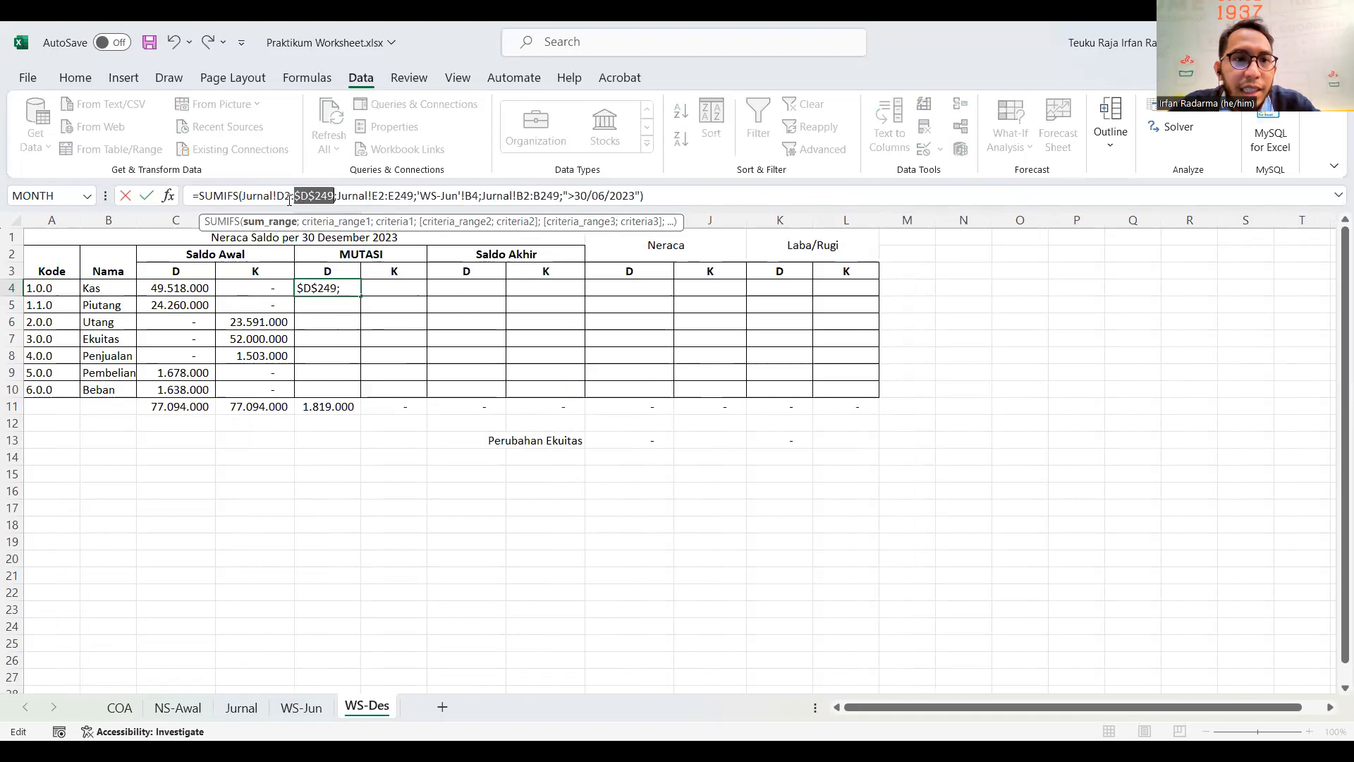
pyautogui.click(285, 196)
pyautogui.press('F4')
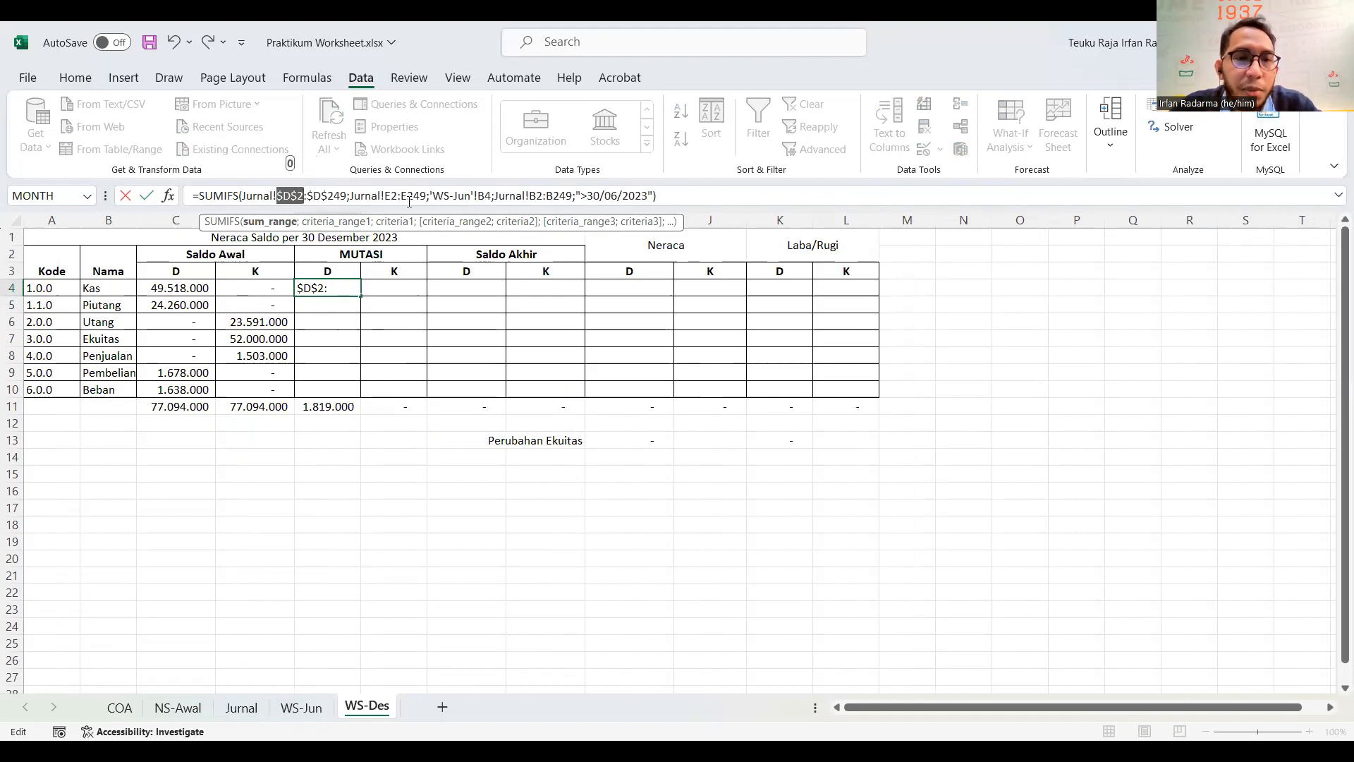
pyautogui.press('Escape')
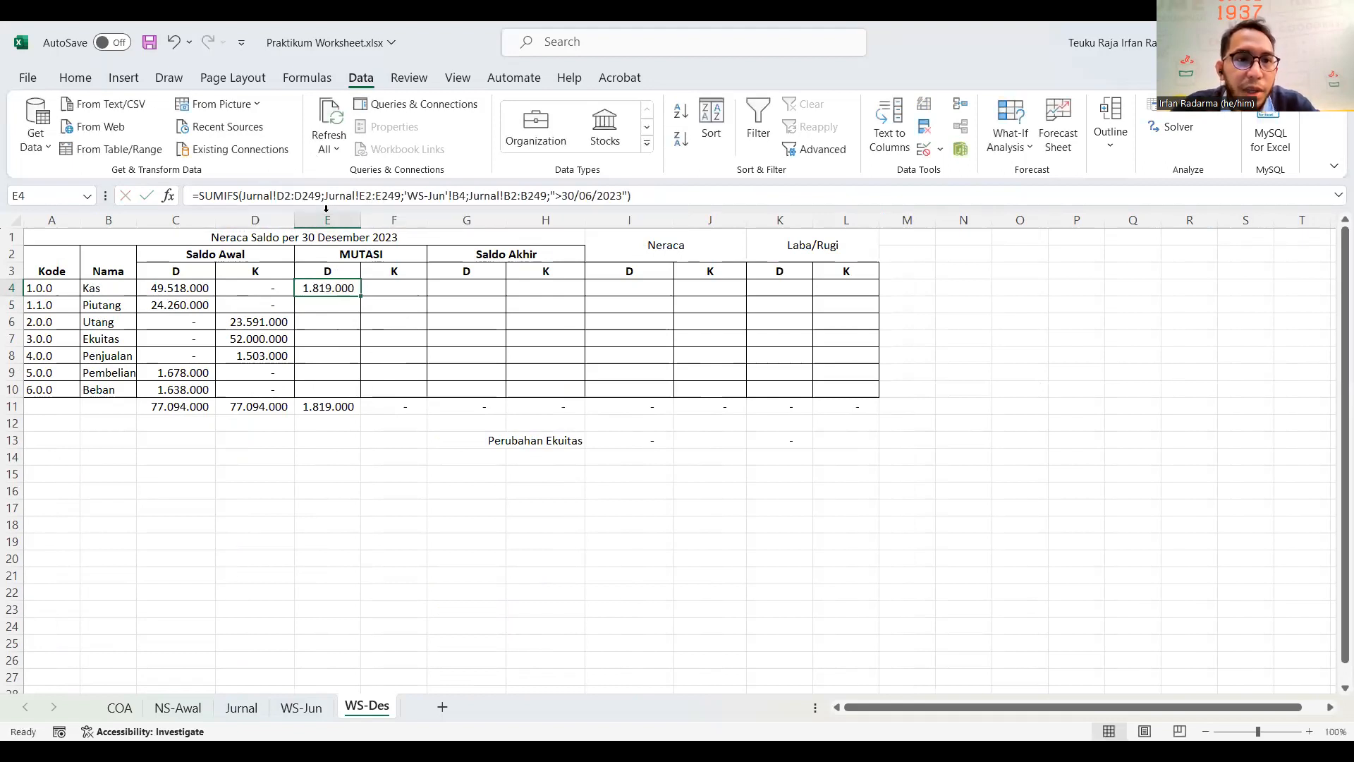
pyautogui.click(301, 708)
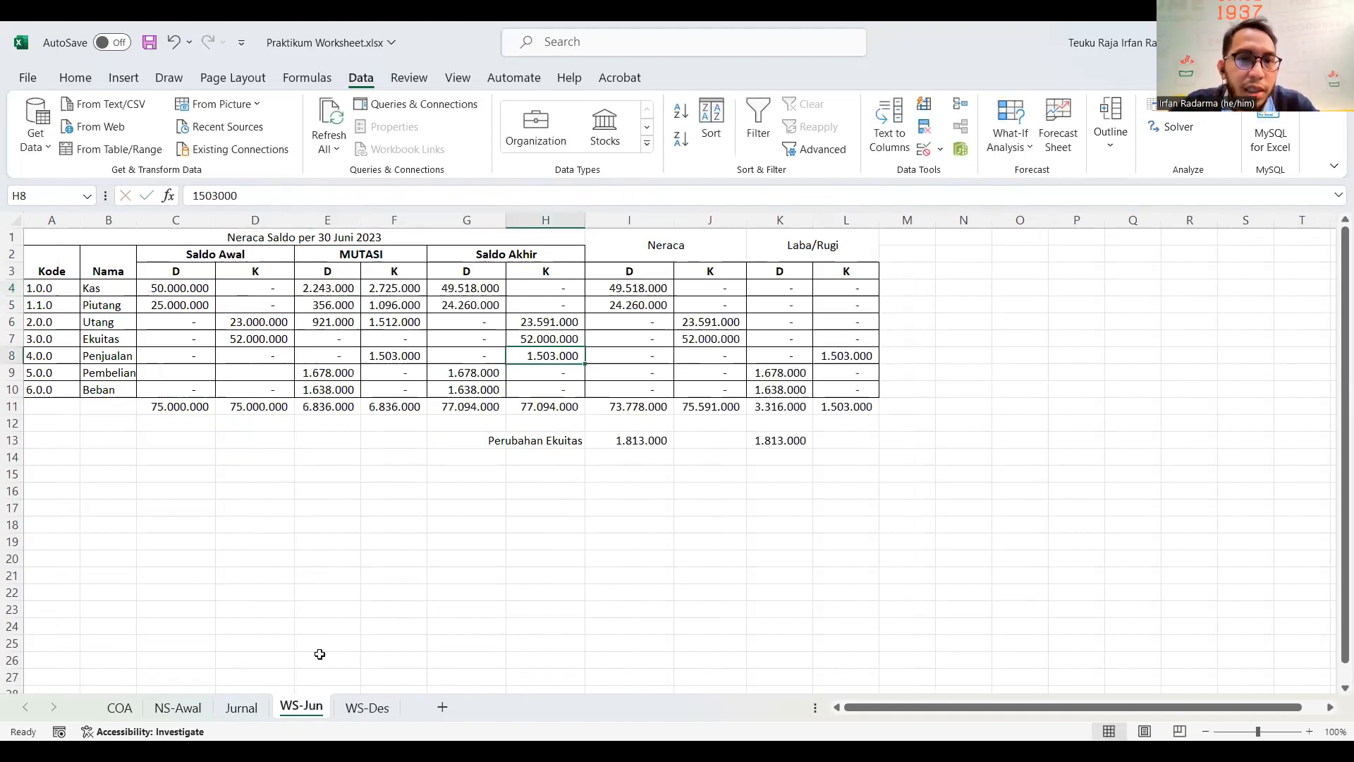
pyautogui.click(241, 707)
pyautogui.click(446, 289)
pyautogui.scroll(20, 420, 493)
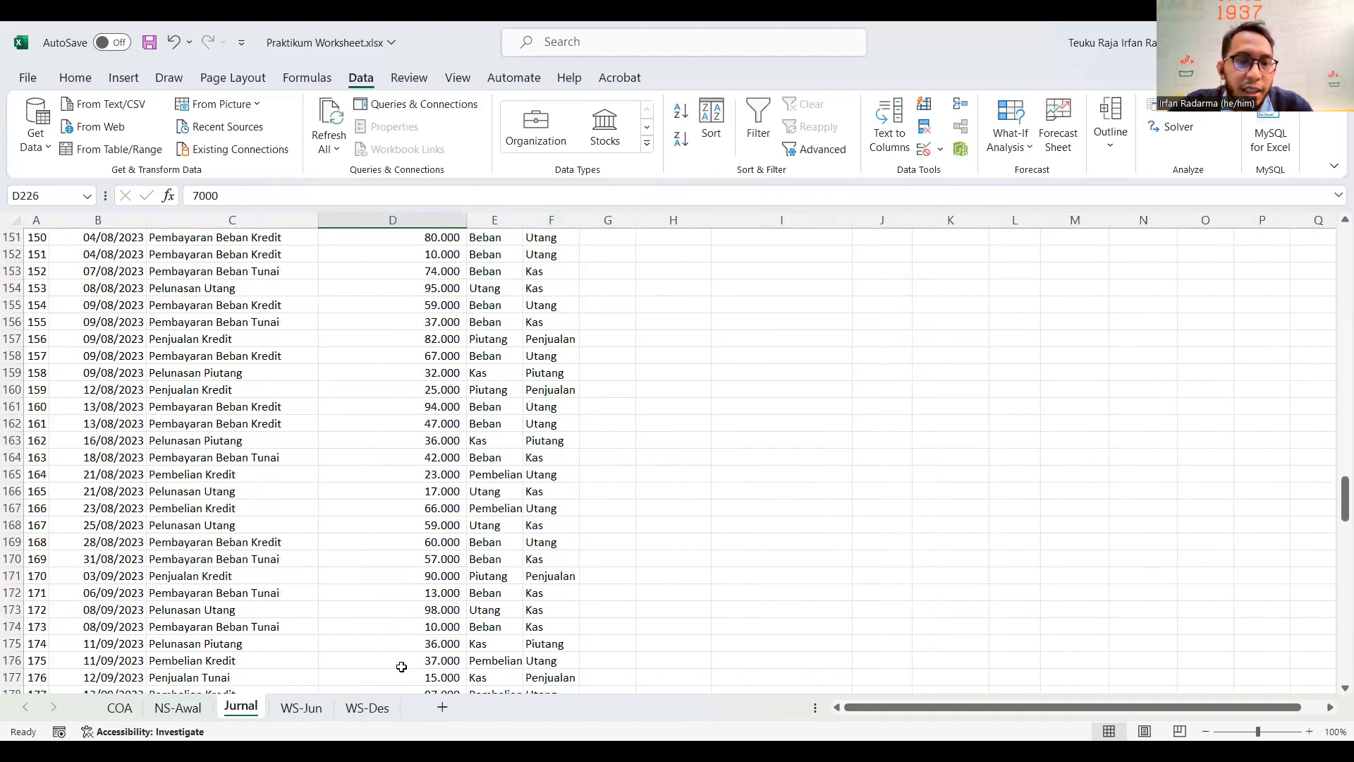
# Step: Make the sum range in the SUMIFS formula of WS-Des E4 absolute as Jurnal!$D$2:$D$249
pyautogui.click(384, 708)
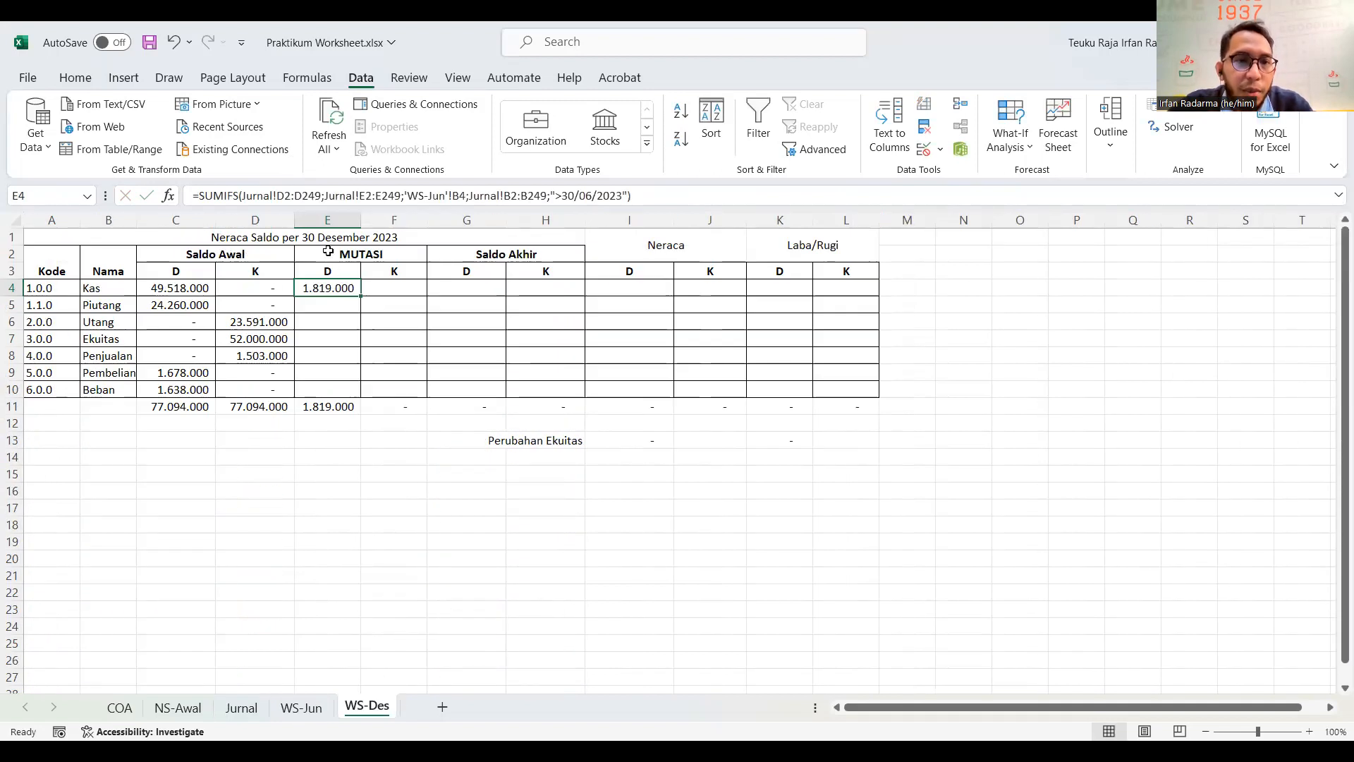
pyautogui.doubleClick(286, 195)
pyautogui.press('F4')
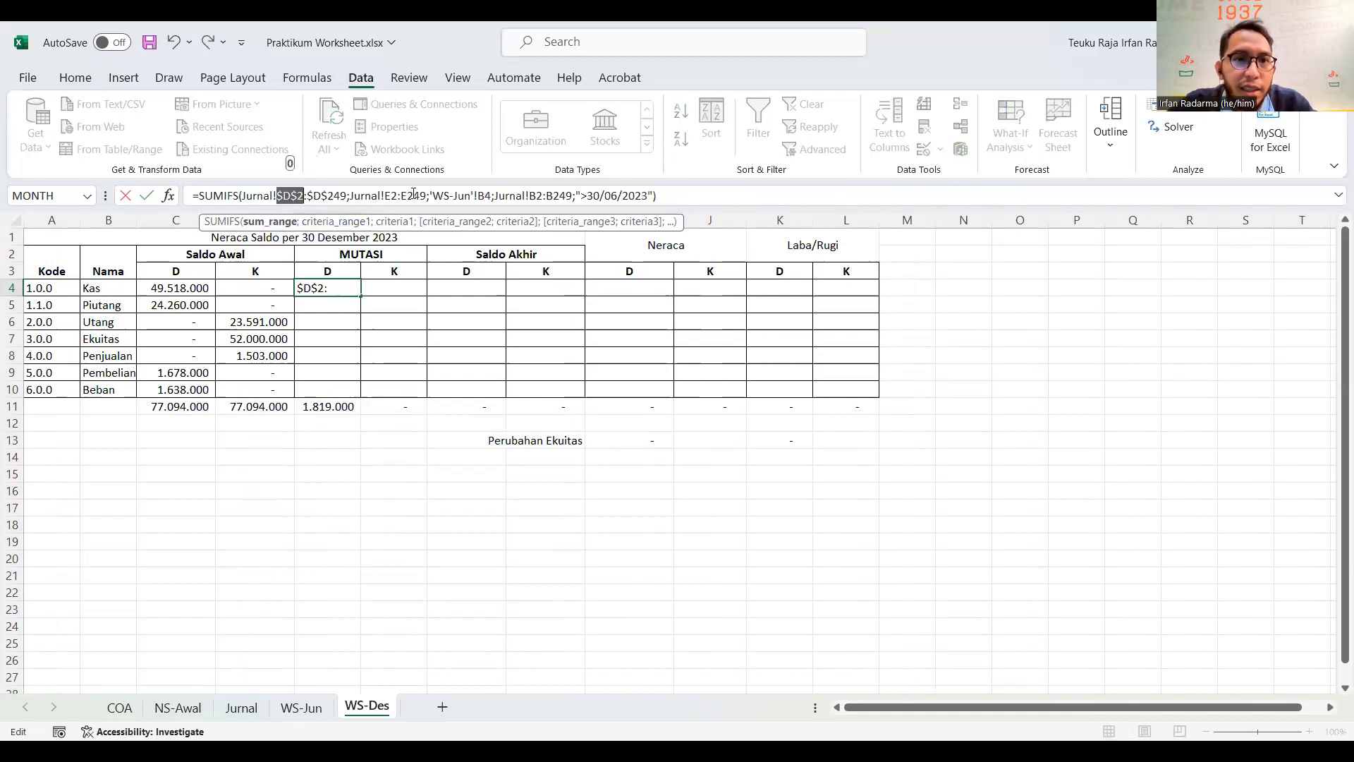
pyautogui.click(385, 196)
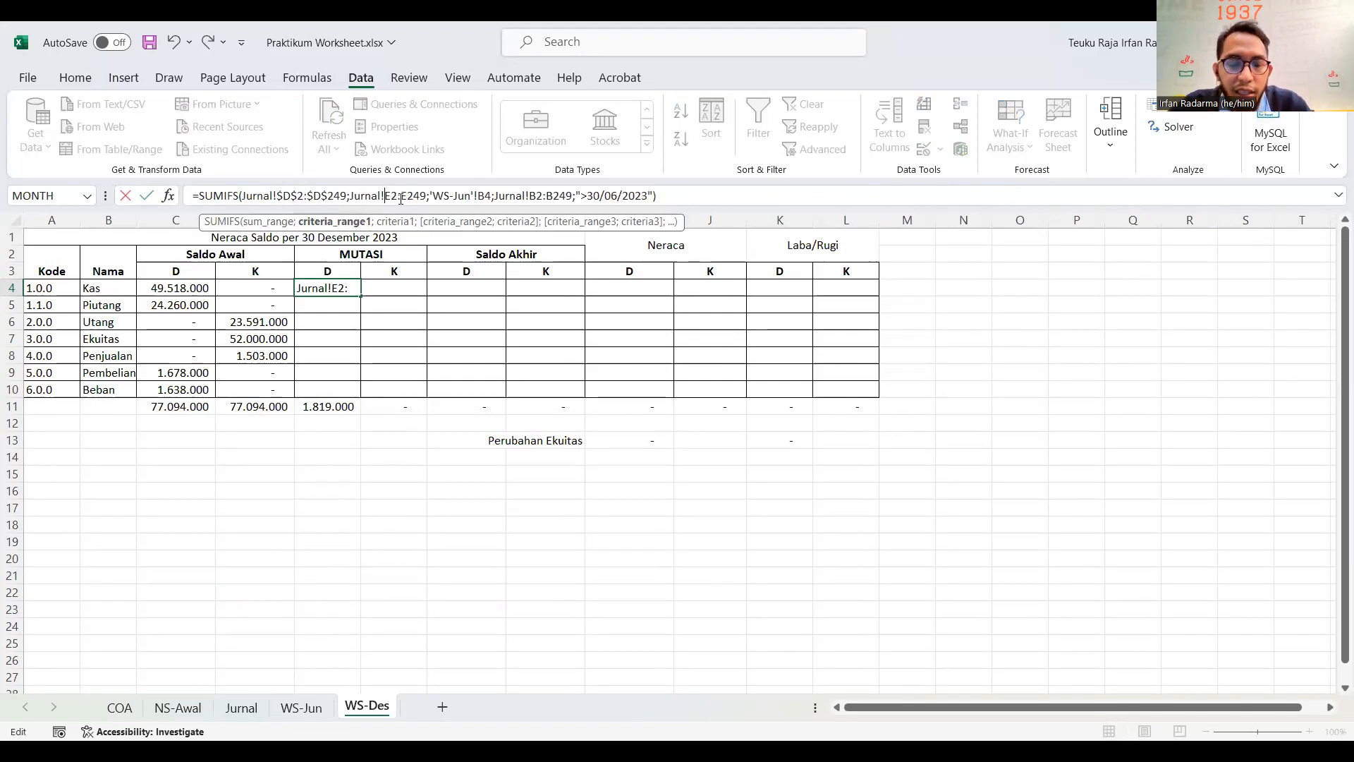
pyautogui.hotkey('ctrl', 'Return')
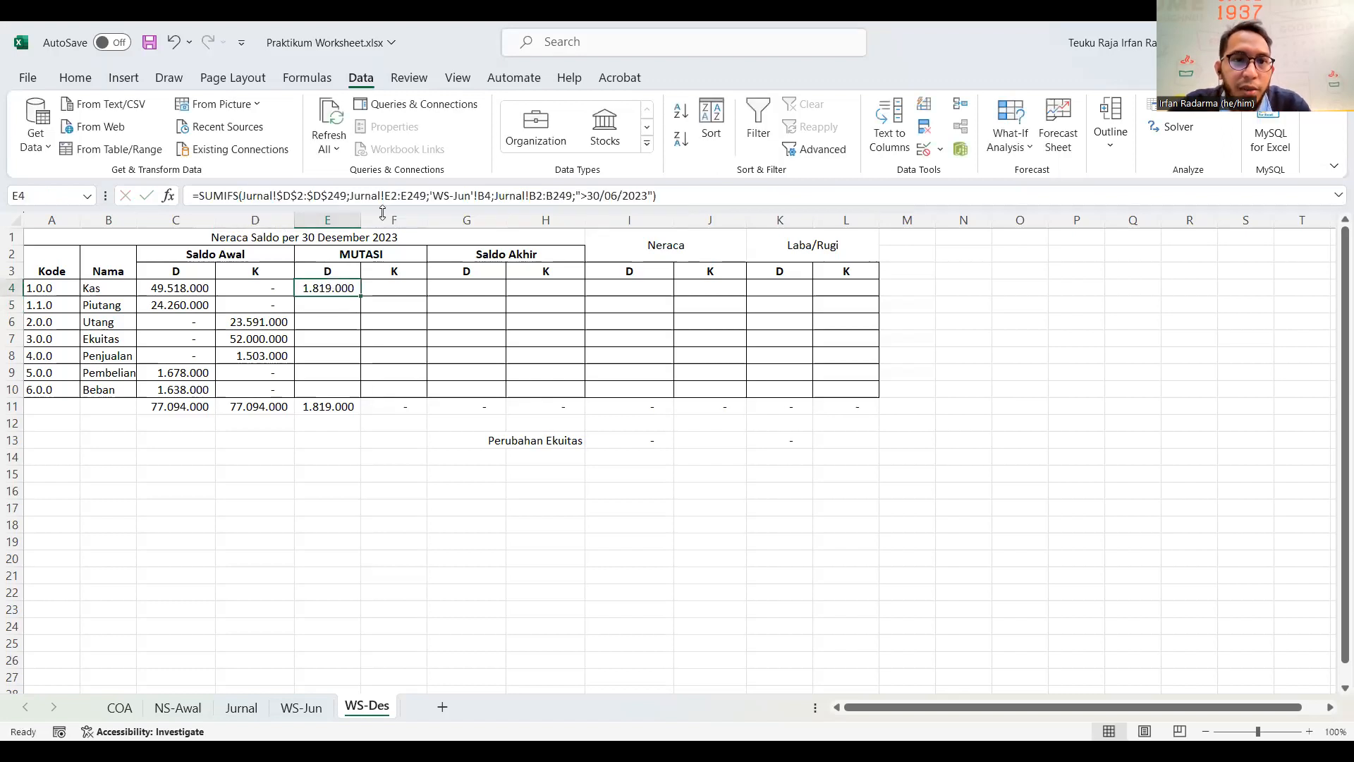
# Step: Examine the debit and credit account columns E and F in Jurnal alongside the WS-Jun and WS-Des worksheets
pyautogui.click(313, 707)
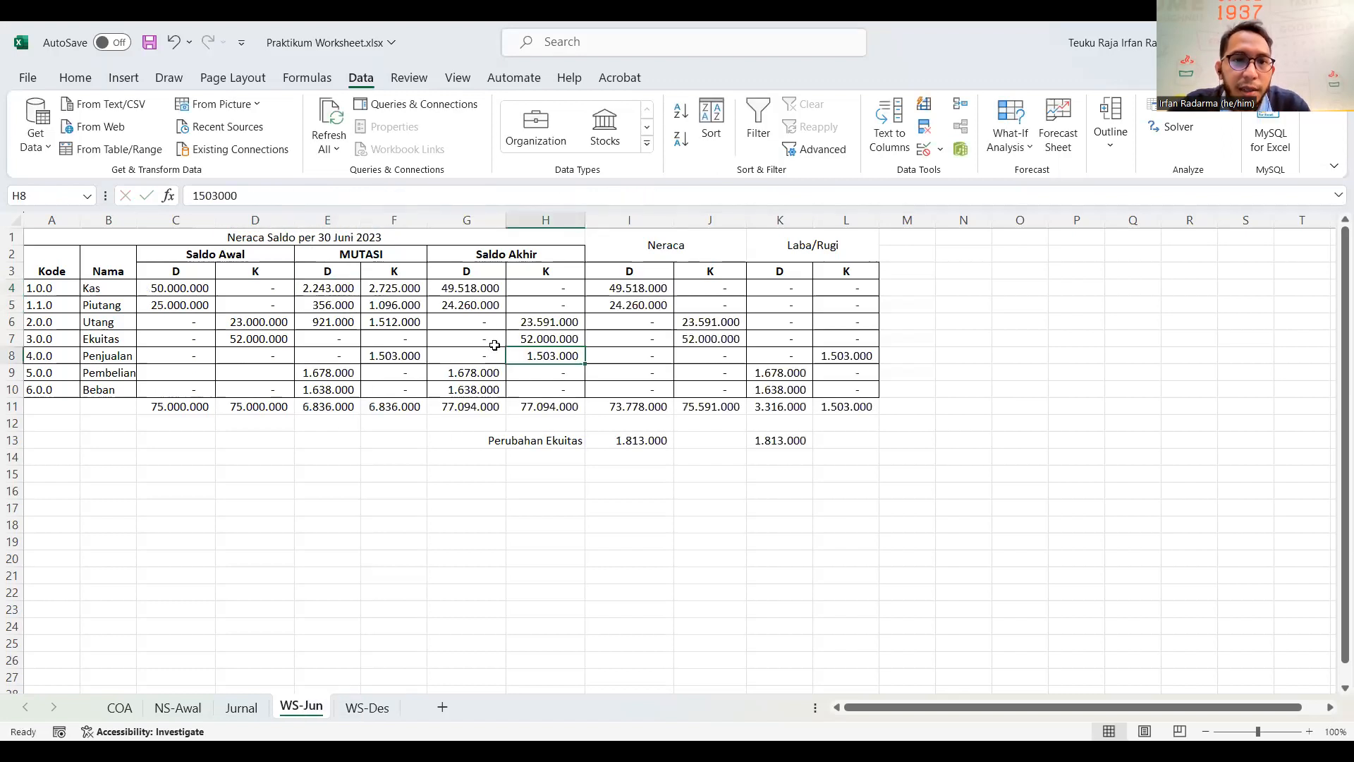
pyautogui.click(241, 708)
pyautogui.scroll(12, 487, 273)
pyautogui.click(491, 272)
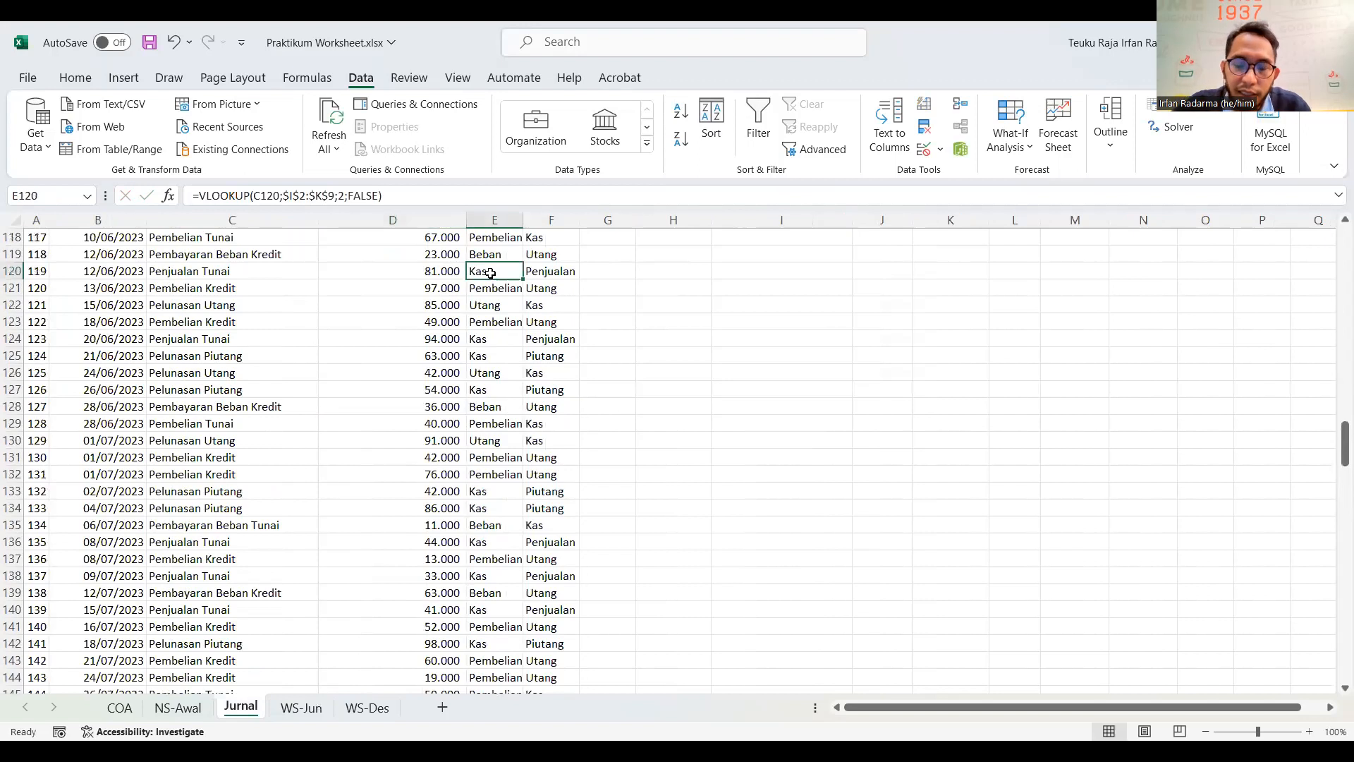
pyautogui.hotkey('ctrl', 'Up')
pyautogui.scroll(1, 491, 272)
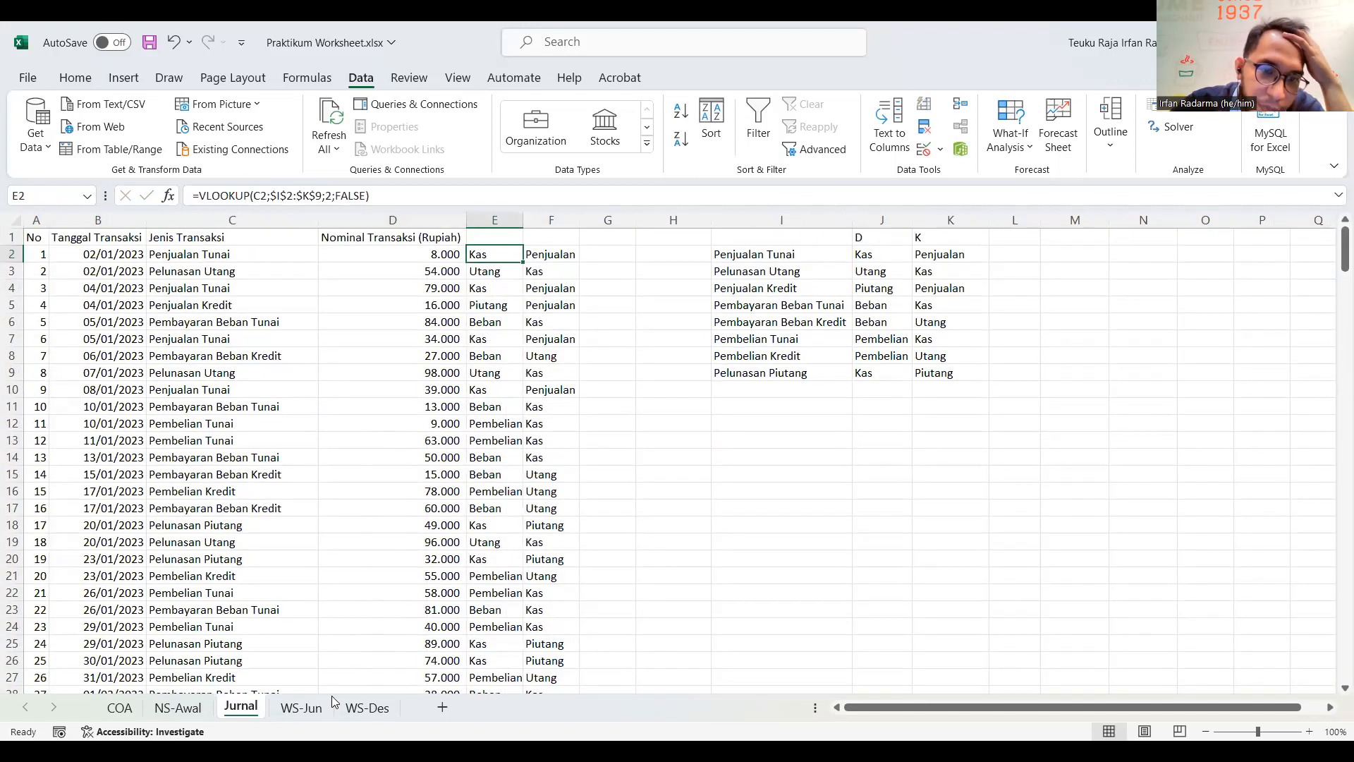
pyautogui.click(301, 707)
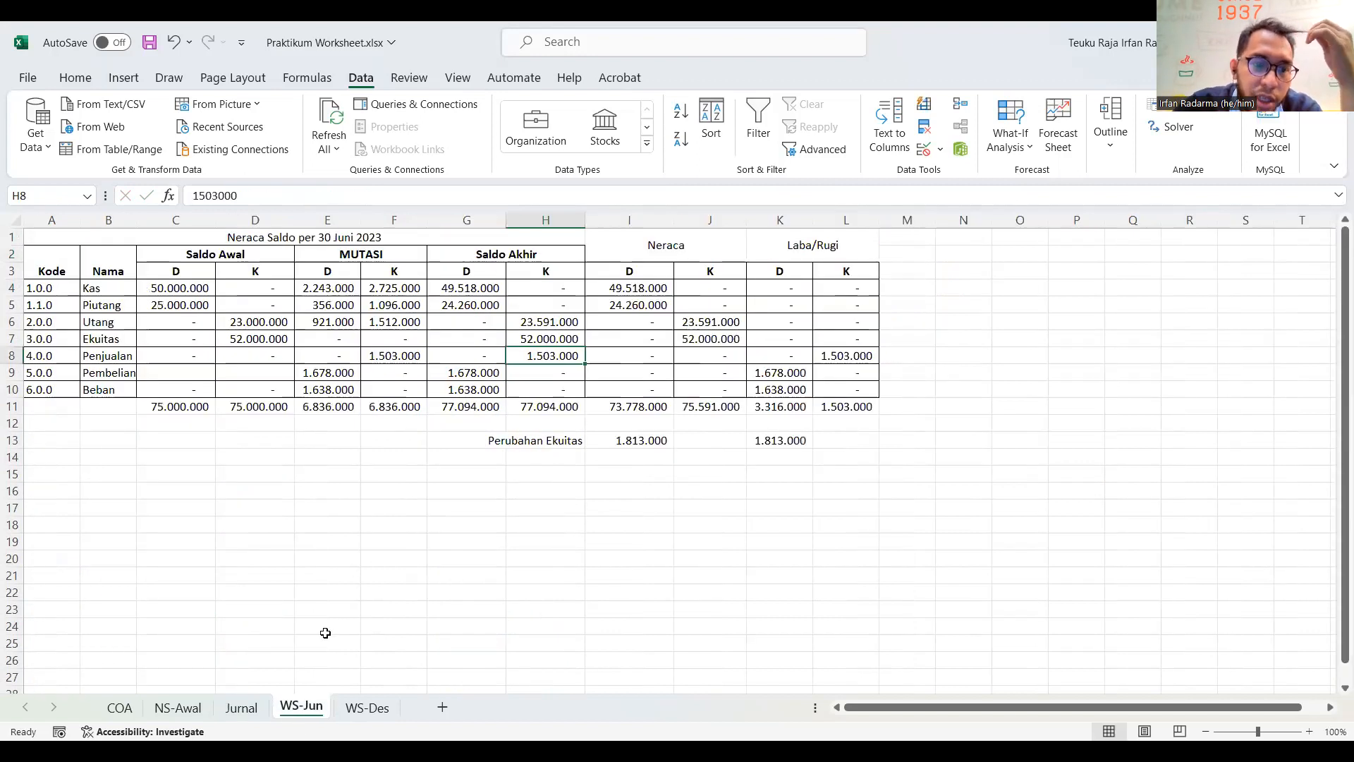
pyautogui.click(364, 708)
pyautogui.moveTo(361, 297)
pyautogui.mouseDown()
pyautogui.moveTo(394, 293)
pyautogui.moveTo(357, 293)
pyautogui.mouseUp()
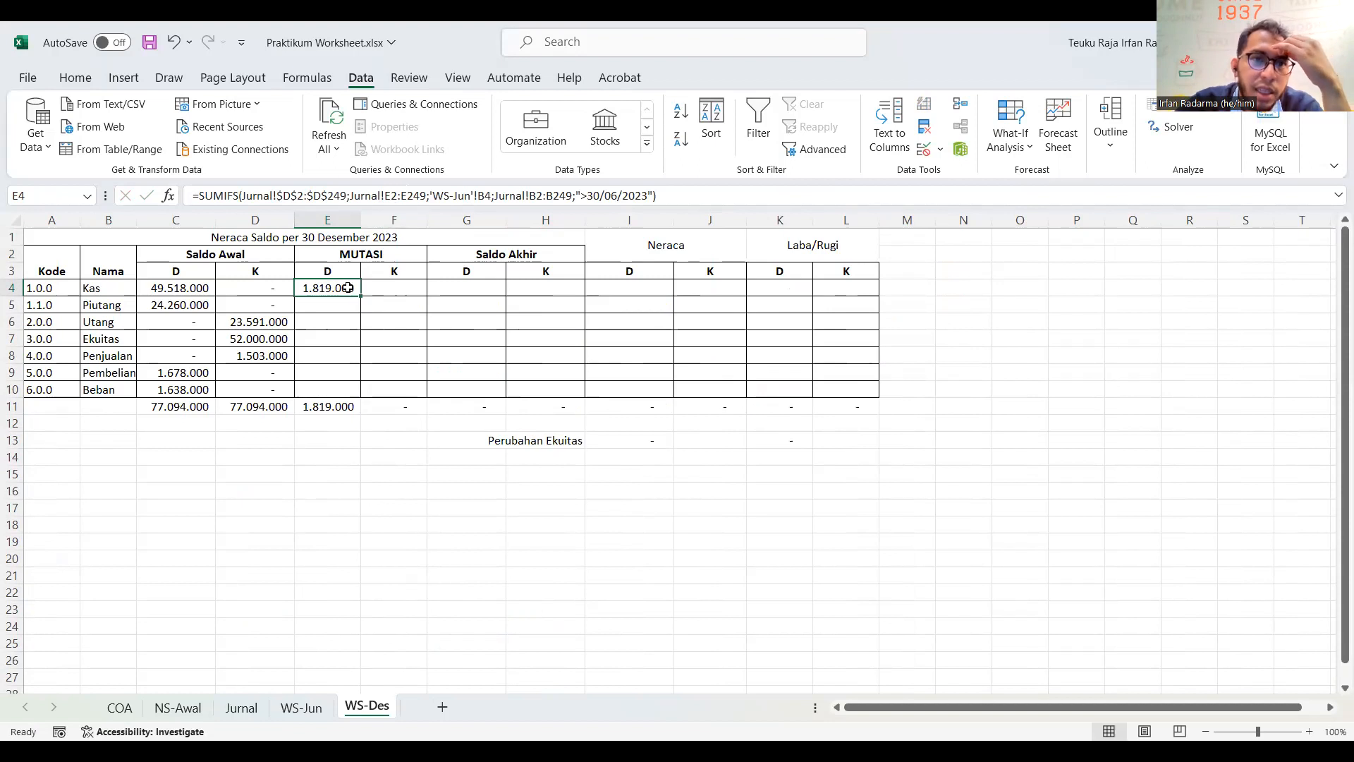
pyautogui.click(301, 708)
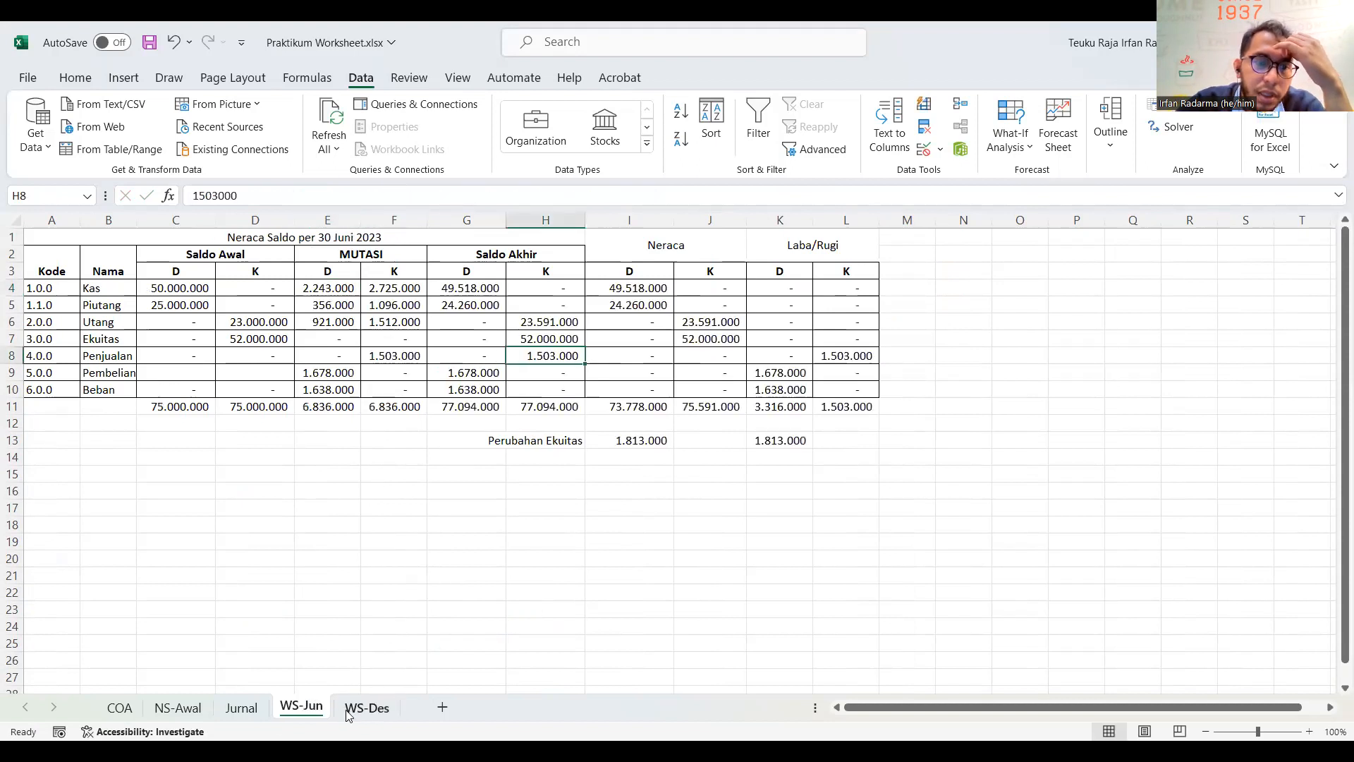
pyautogui.click(241, 707)
pyautogui.click(494, 220)
pyautogui.click(543, 220)
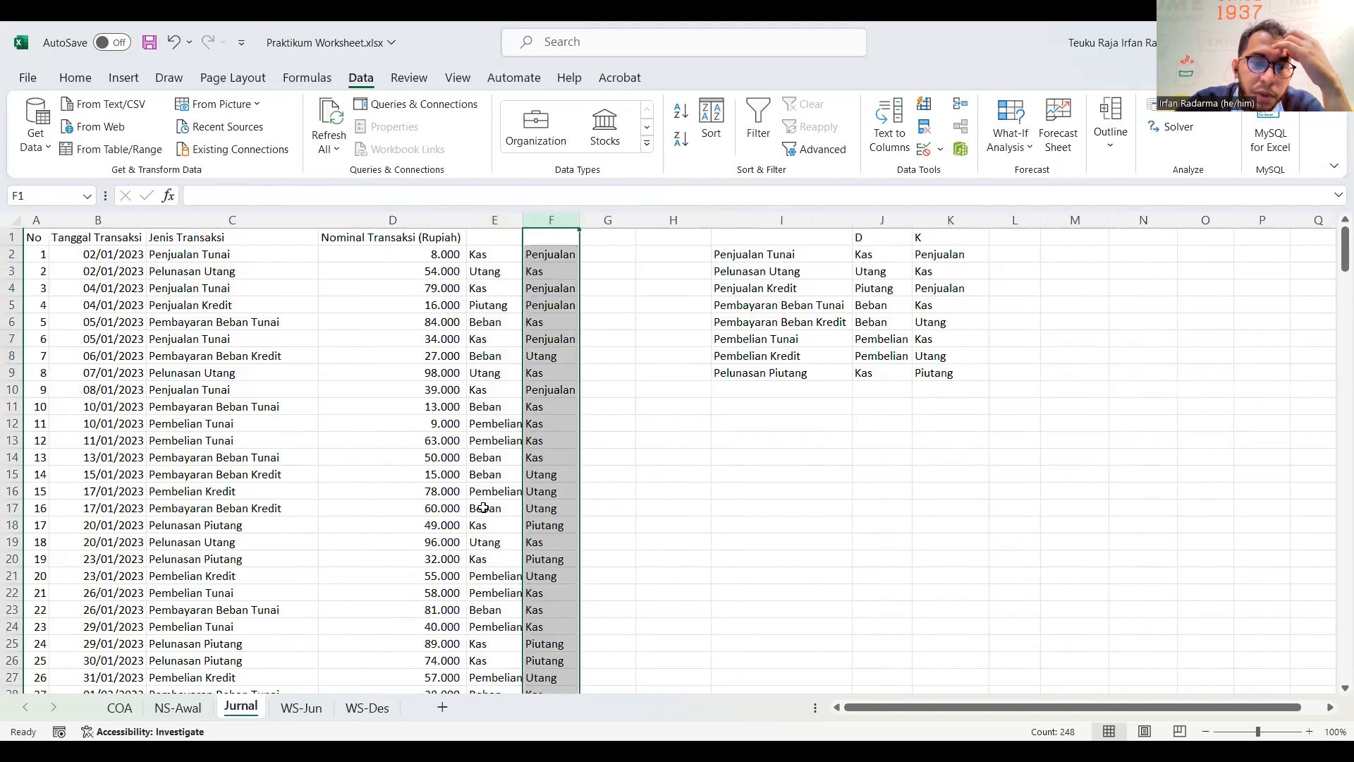
pyautogui.click(366, 708)
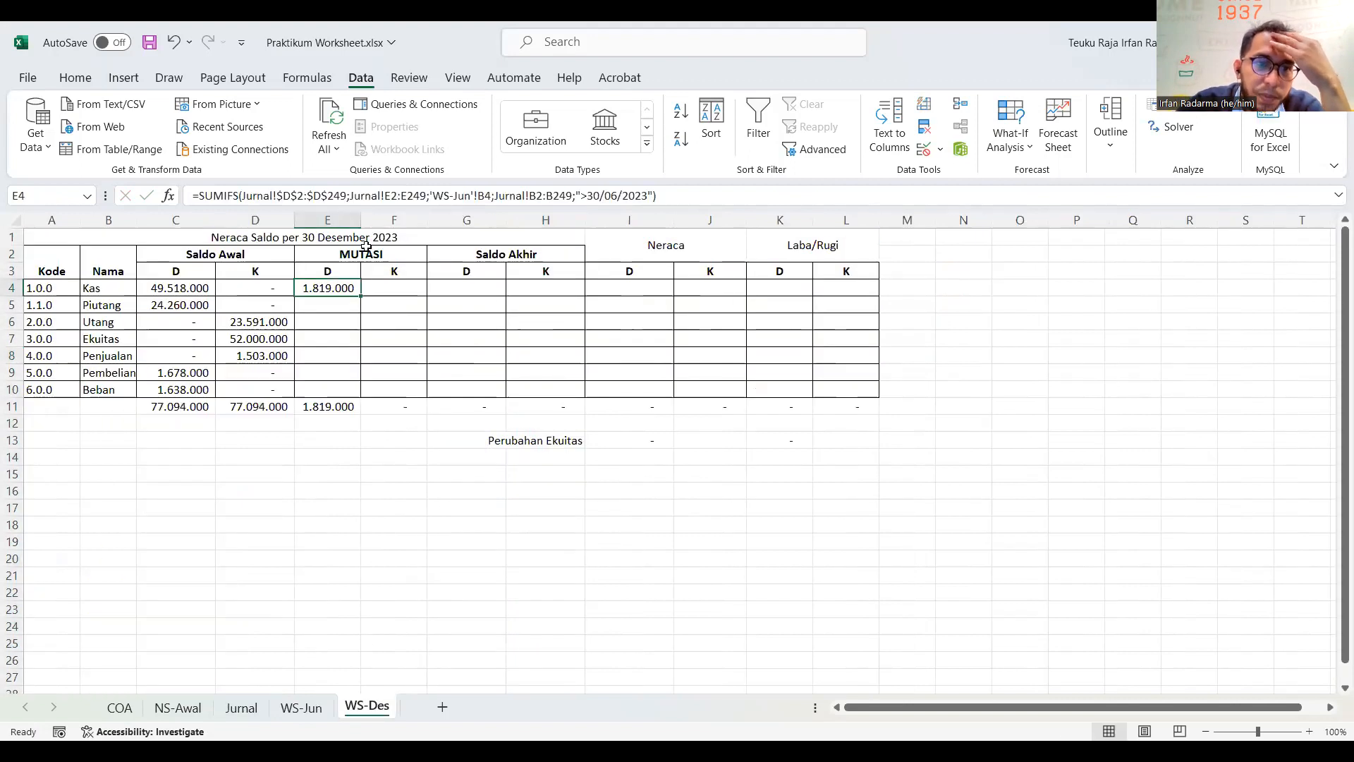
# Step: Lock the rows of the first criteria range in the WS-Des E4 formula as Jurnal!E$2:E$249, keeping its column relative
pyautogui.click(387, 196)
pyautogui.press('F4')
pyautogui.press('F4')
pyautogui.click(427, 195)
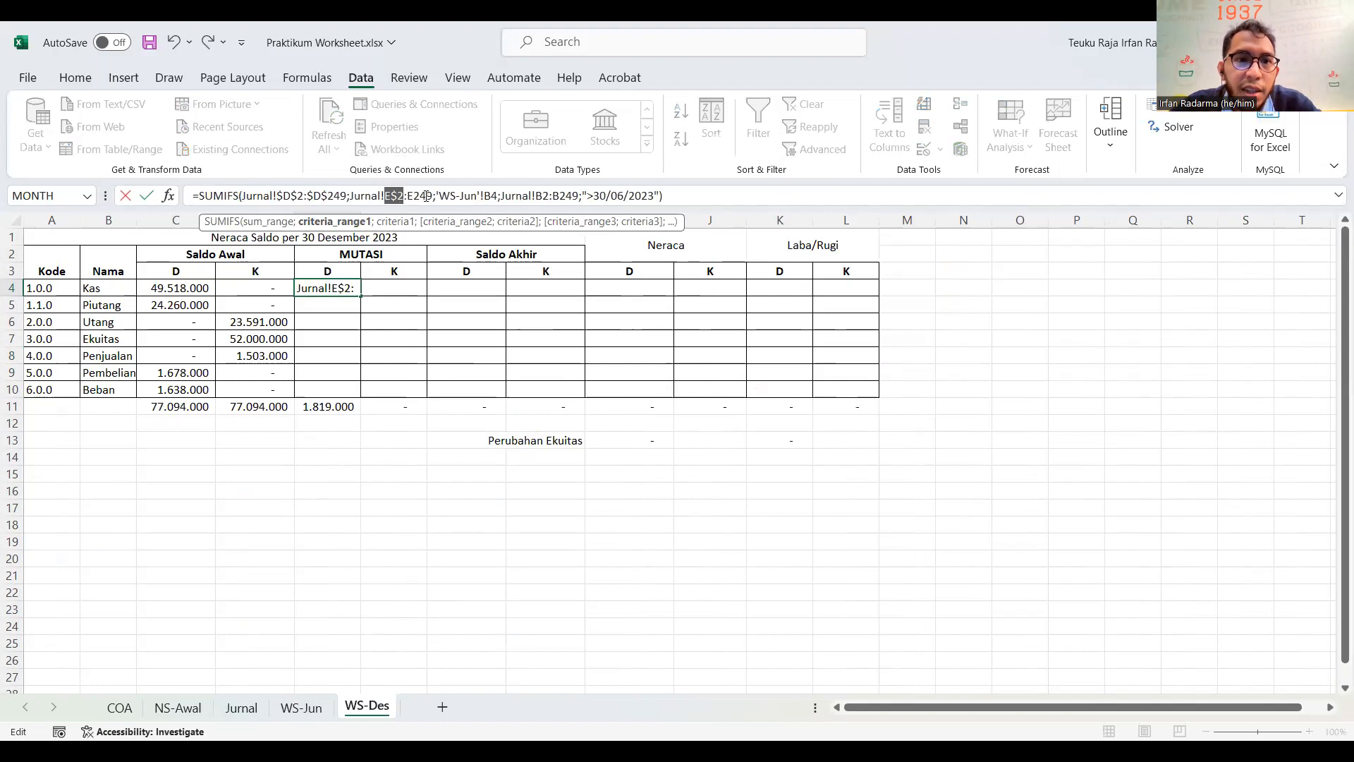
pyautogui.press('F4')
pyautogui.press('F4')
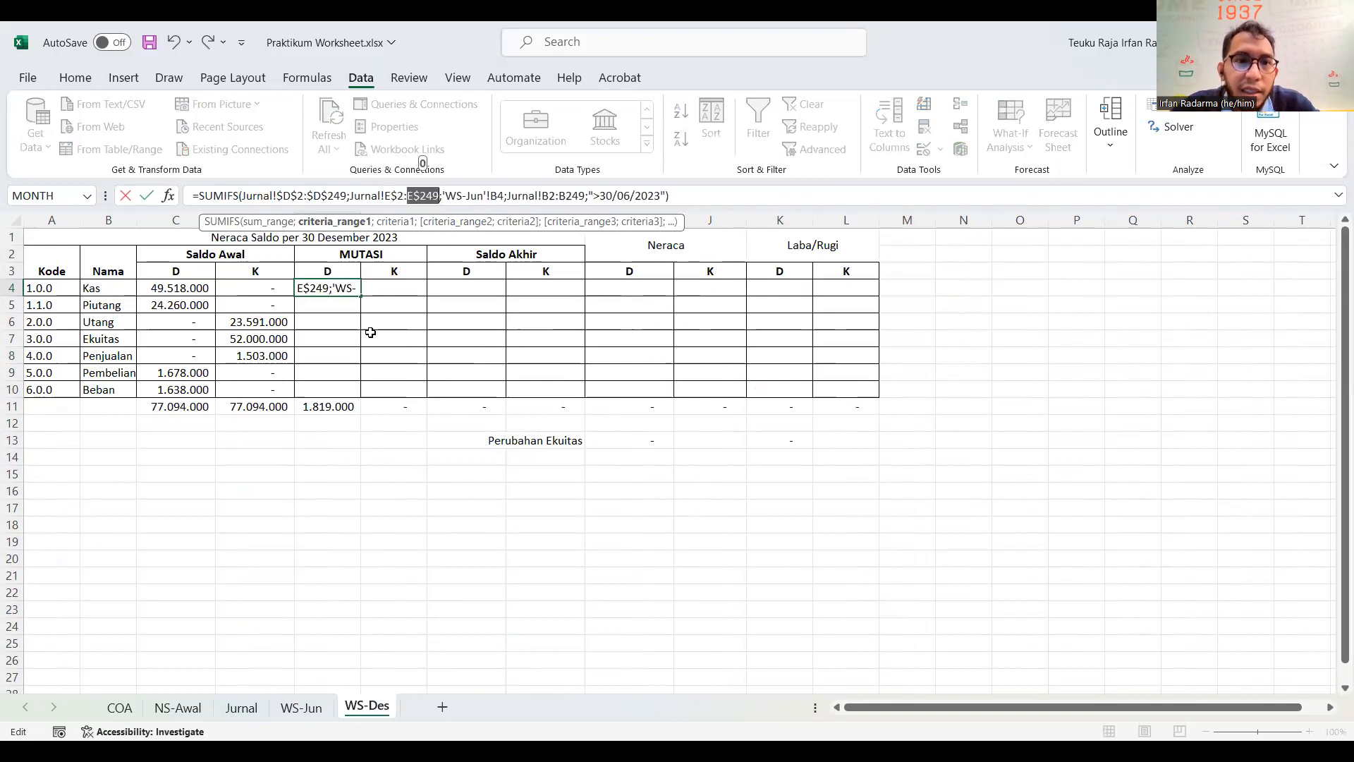
# Step: Lock only the column of the account name criterion in the E4 formula as 'WS-Jun'!$B4
pyautogui.click(537, 195)
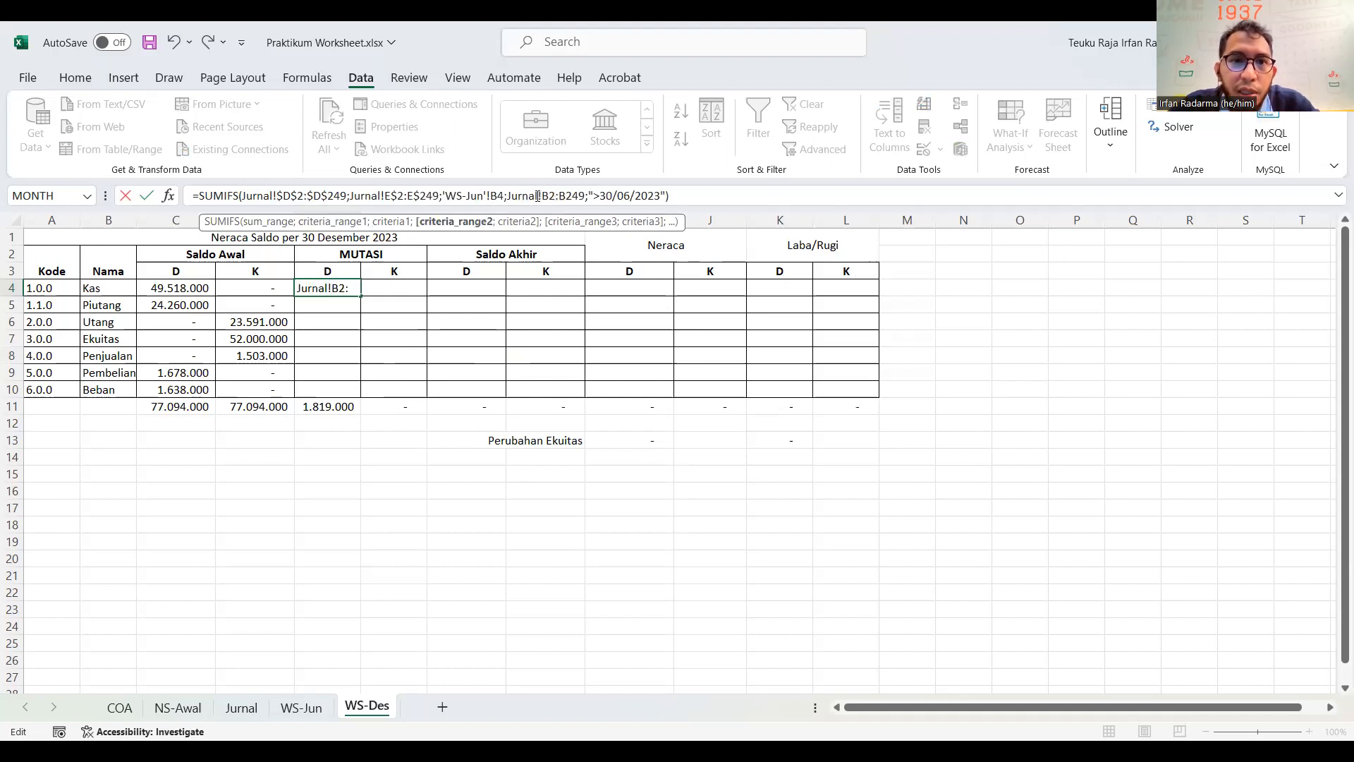
pyautogui.click(497, 195)
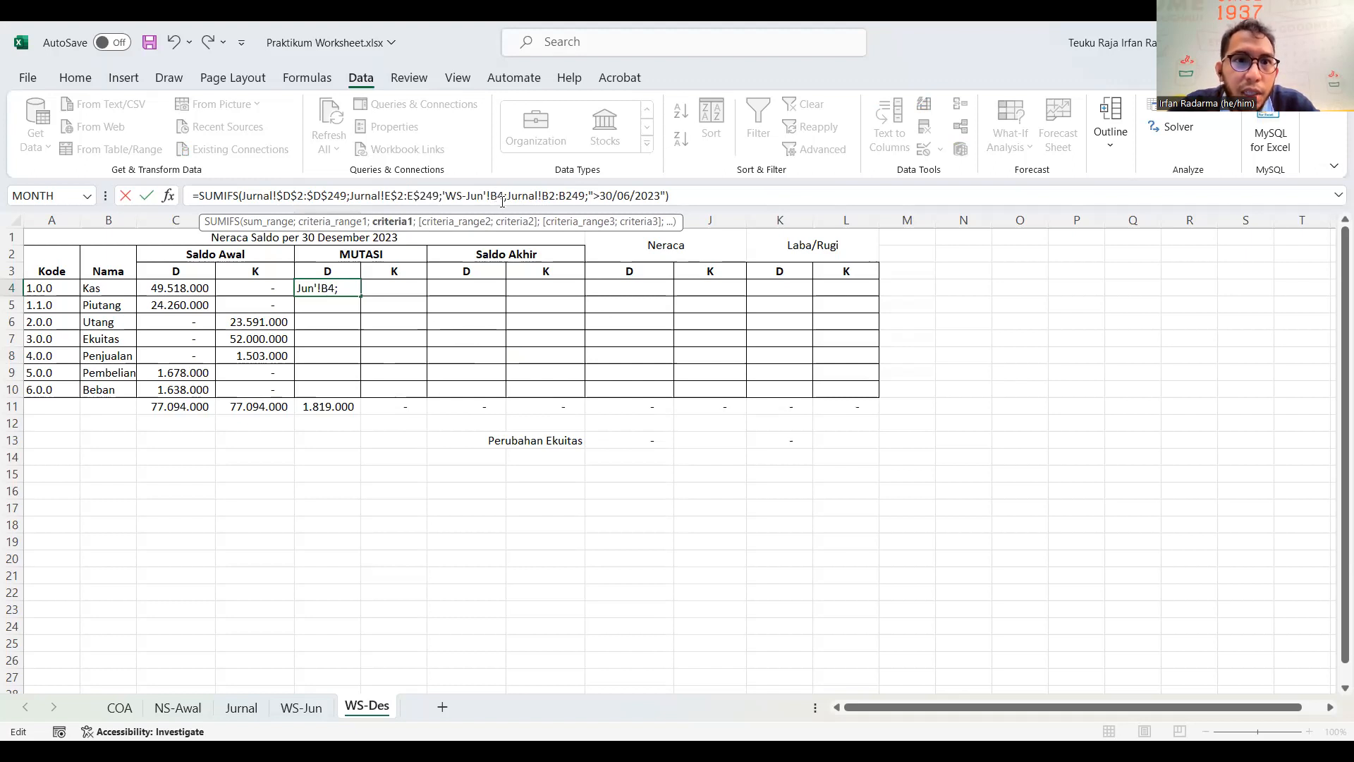
pyautogui.moveTo(504, 195); pyautogui.dragTo(445, 195)
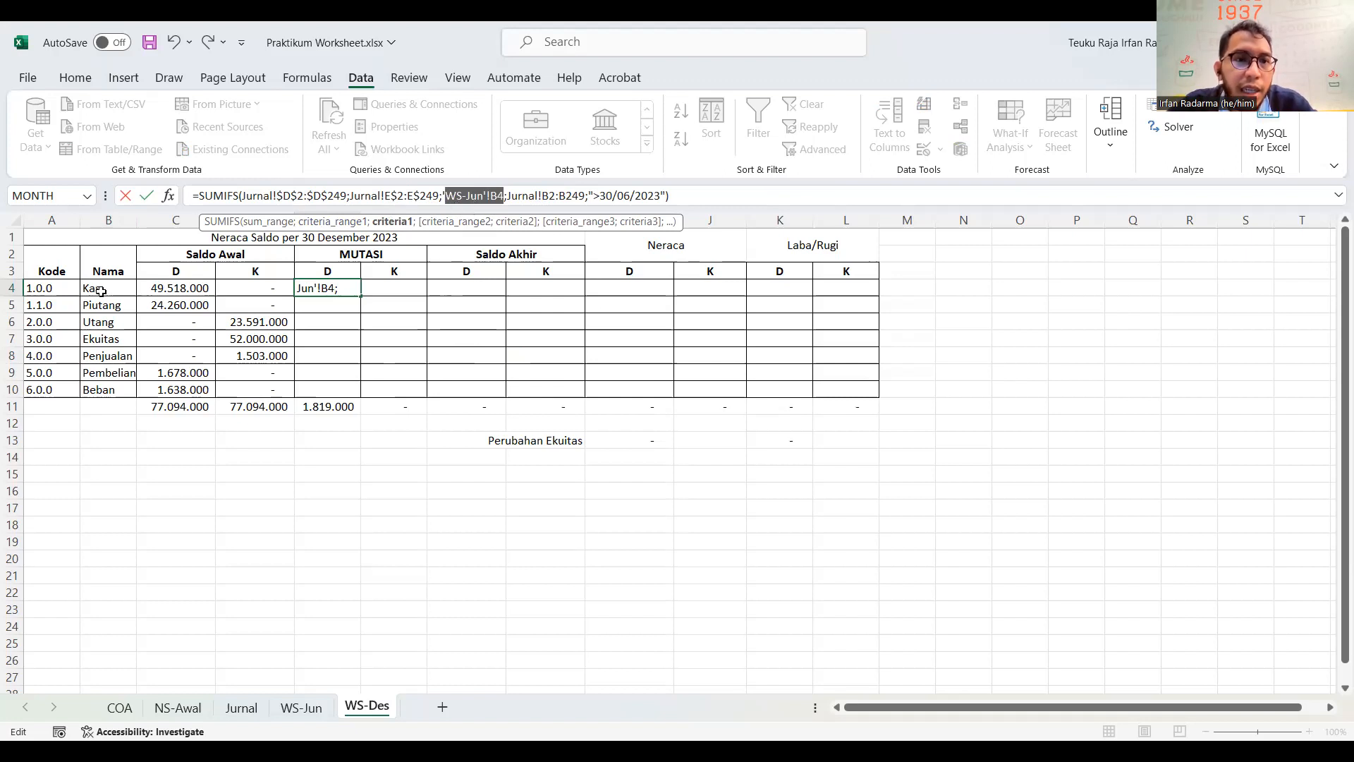
pyautogui.click(501, 195)
pyautogui.press('F4')
pyautogui.press('F4')
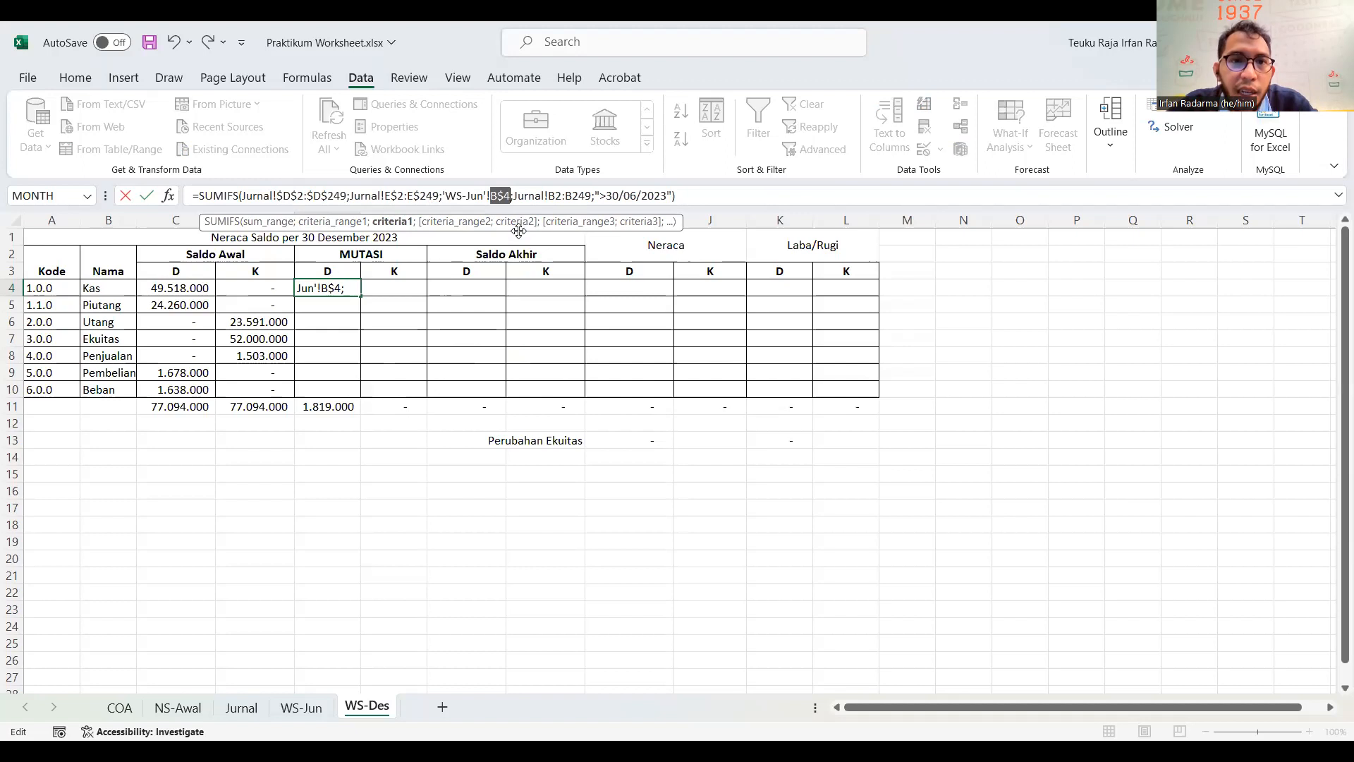
pyautogui.press('F4')
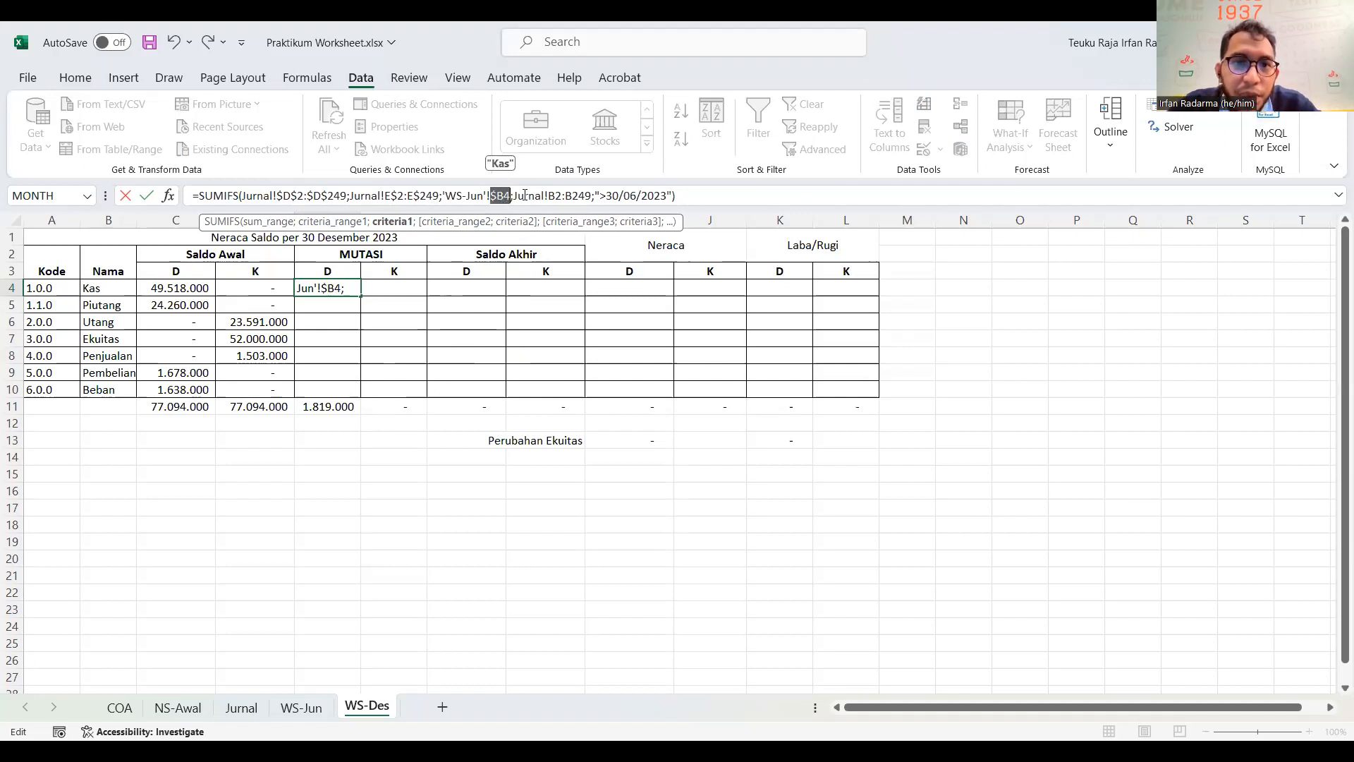
# Step: Make the date criteria range absolute as Jurnal!$B$2:$B$249 and fill the E4 formula through E4:F10
pyautogui.moveTo(515, 197); pyautogui.dragTo(592, 198)
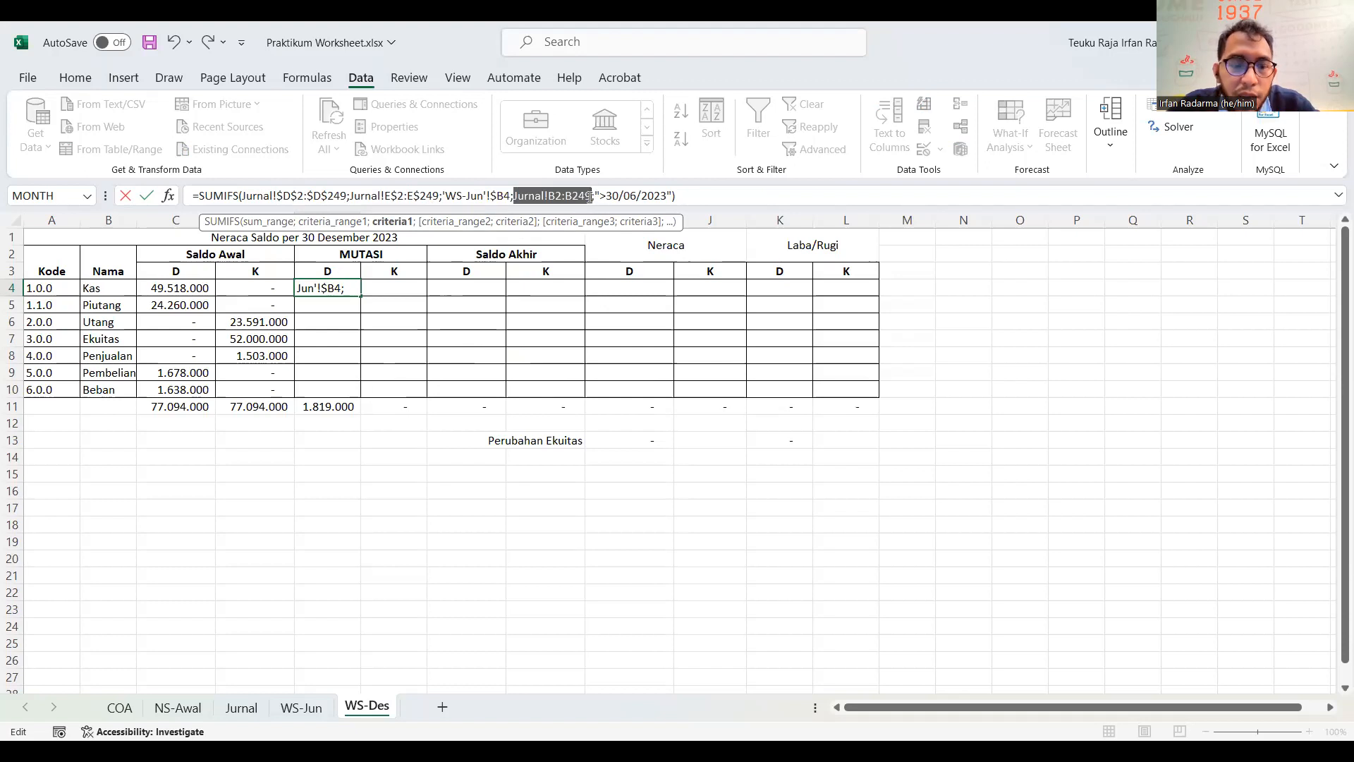
pyautogui.press('F4')
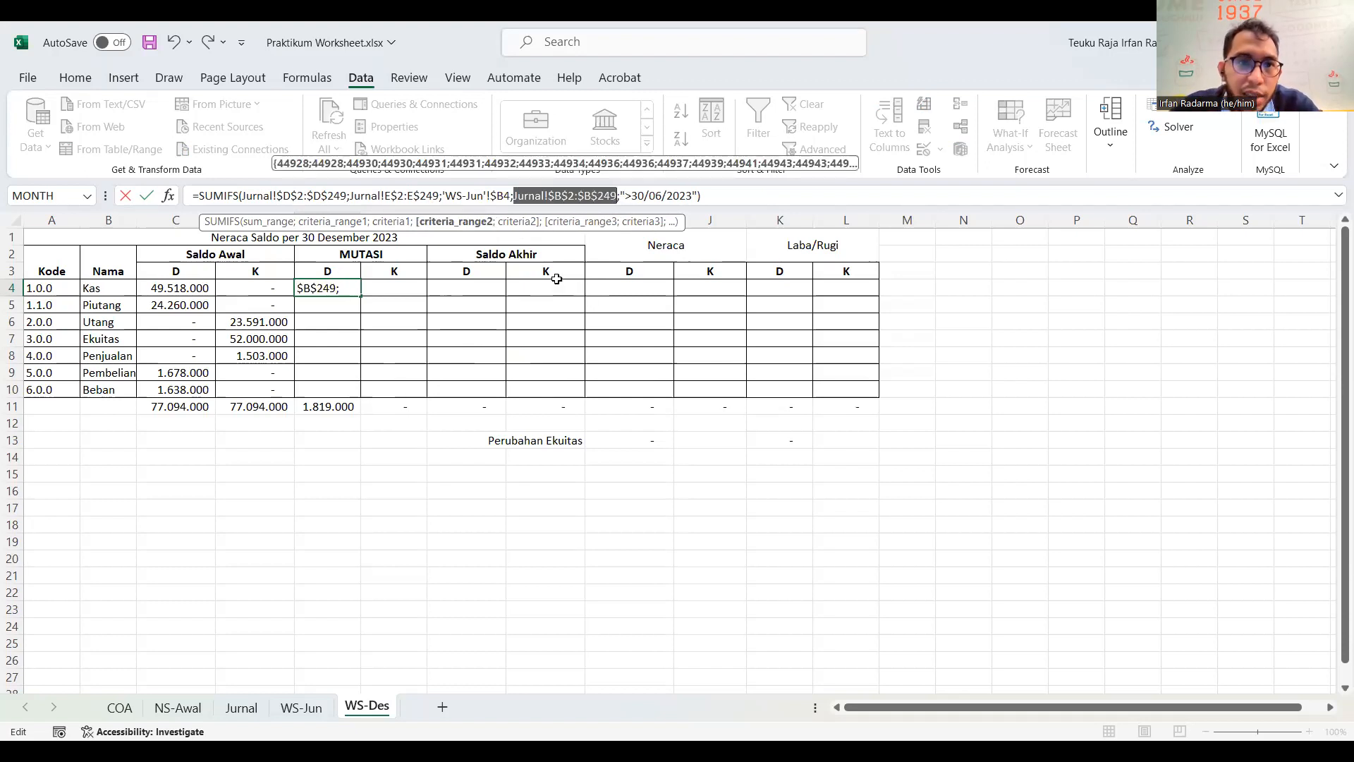
pyautogui.press('Return')
pyautogui.click(350, 289)
pyautogui.moveTo(360, 295); pyautogui.dragTo(402, 394)
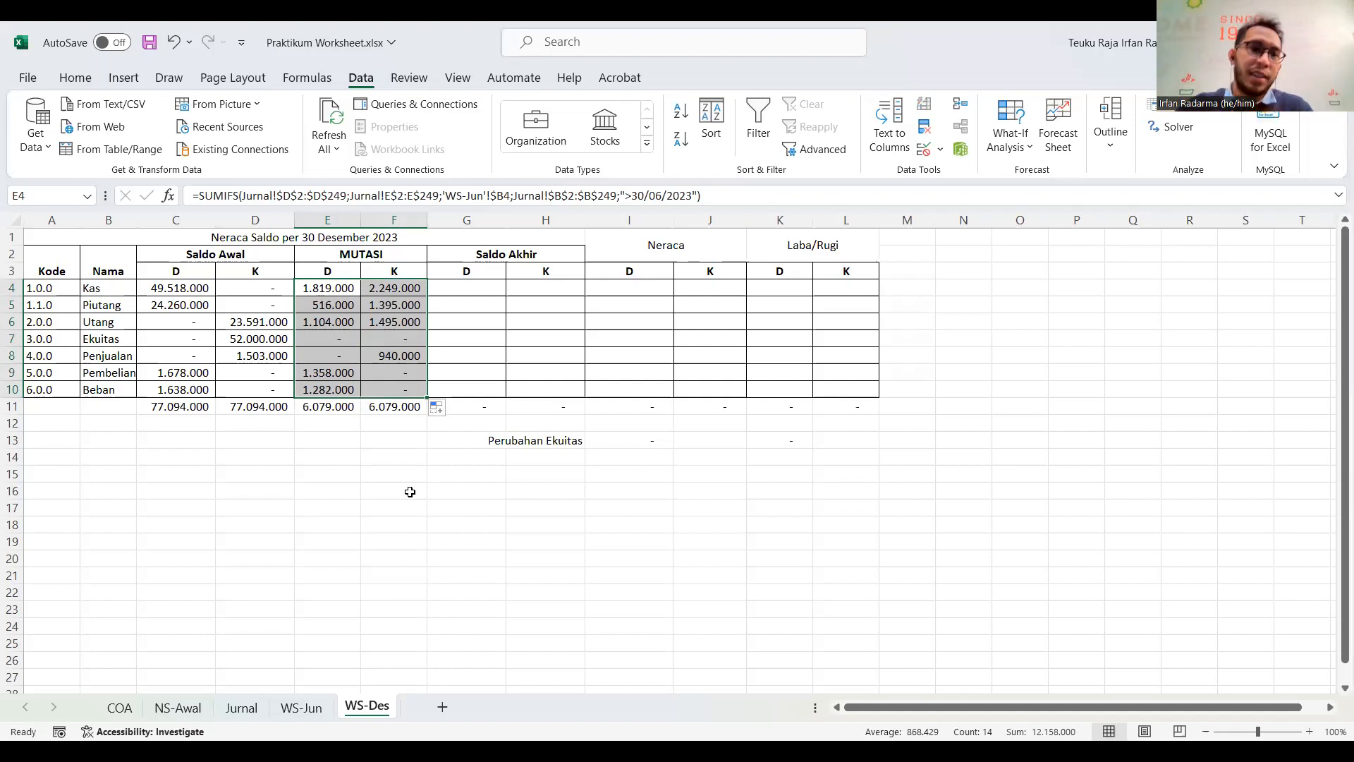
pyautogui.click(458, 284)
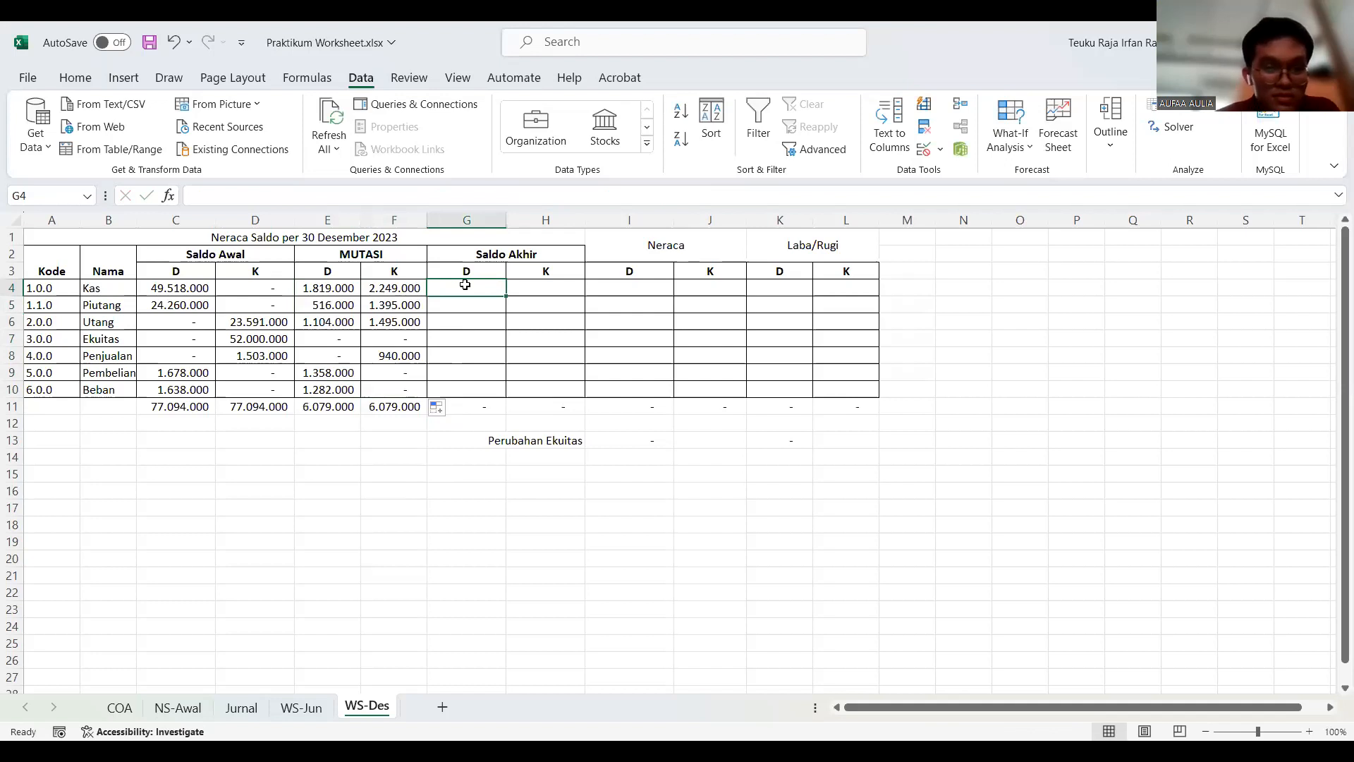
pyautogui.write('=')
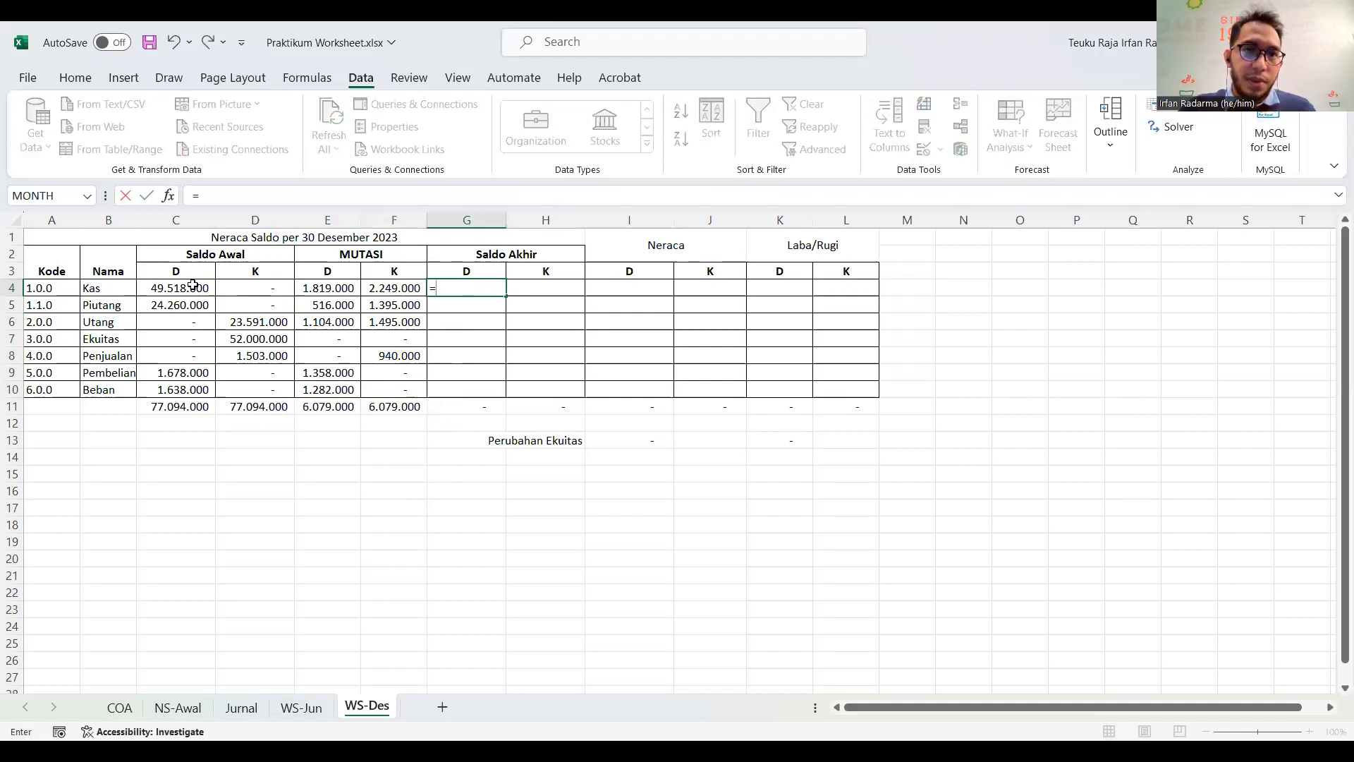
pyautogui.press('Escape')
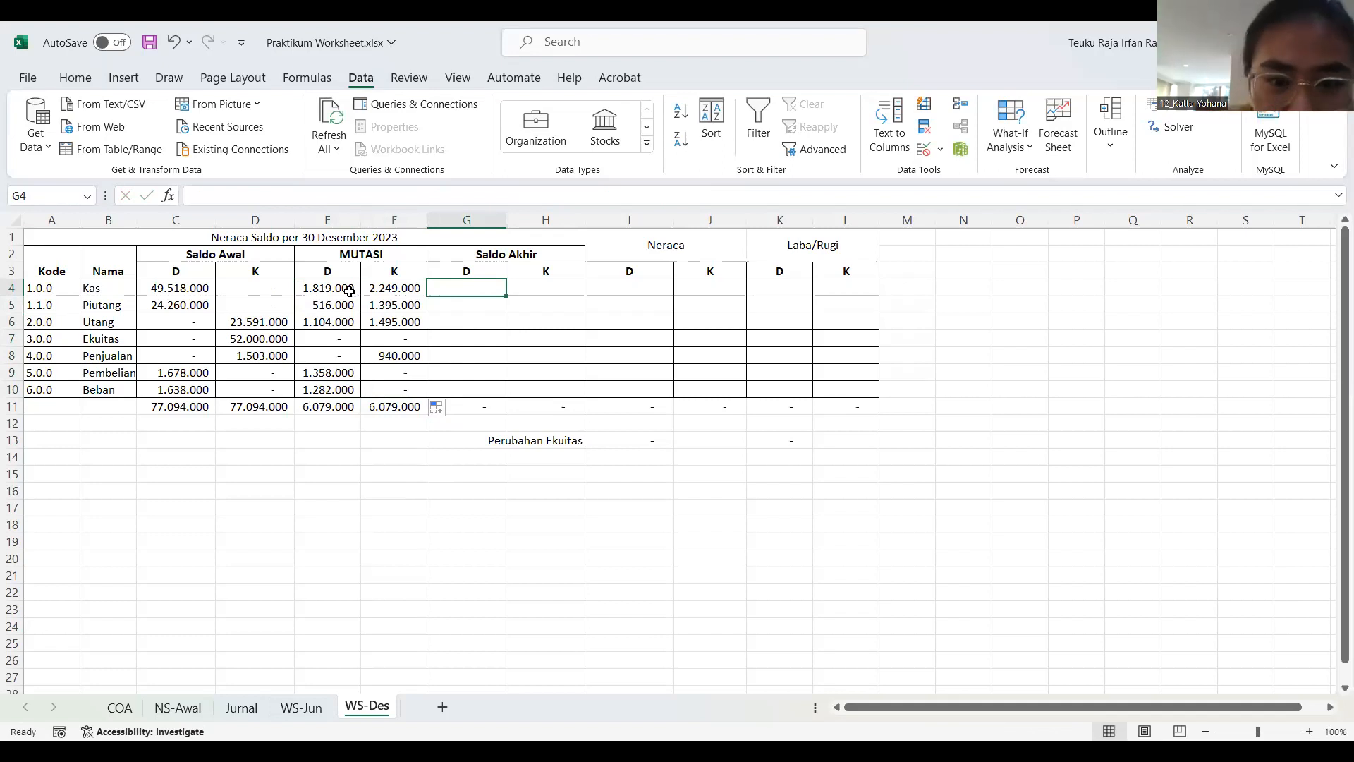
# Step: Undo the formula fill in E4:F10 and the absolute and mixed reference changes in the E4 SUMIFS formula
pyautogui.click(349, 289)
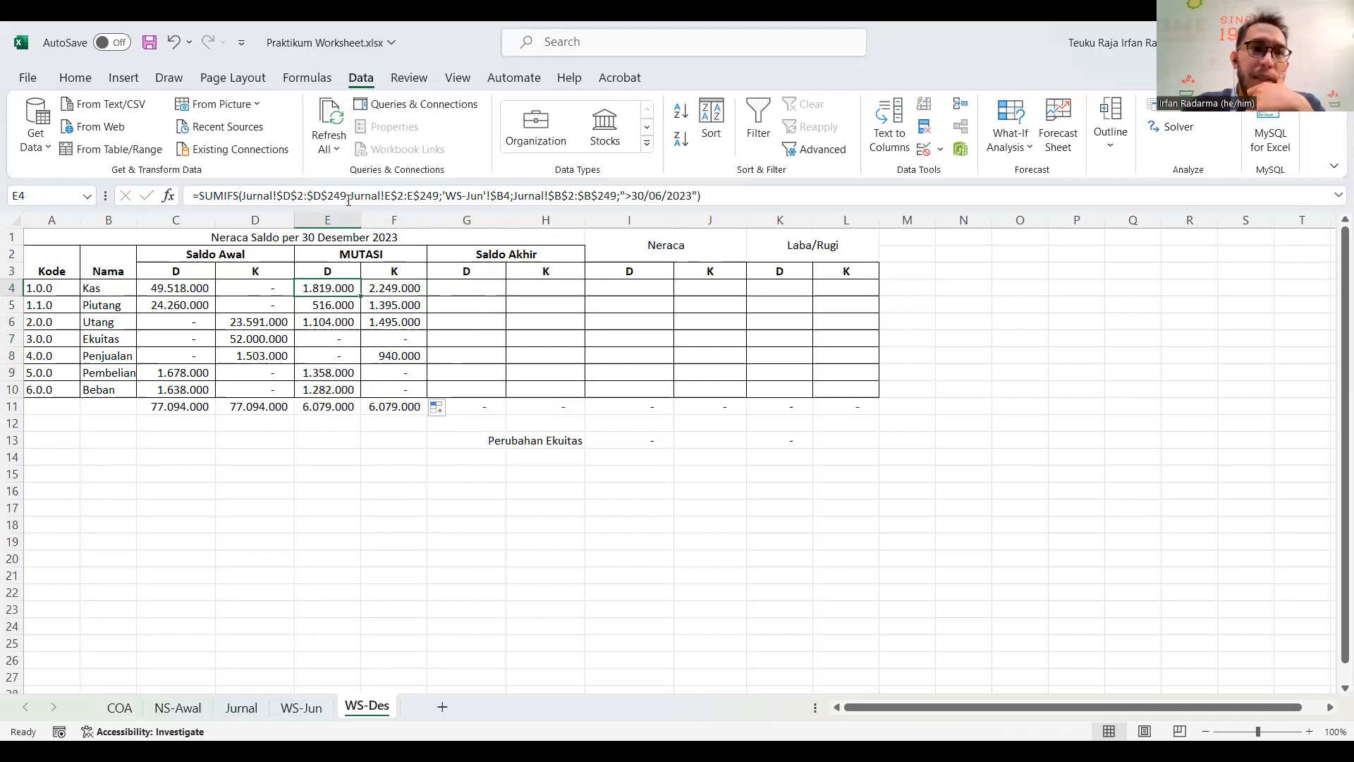
pyautogui.moveTo(346, 196); pyautogui.dragTo(253, 196)
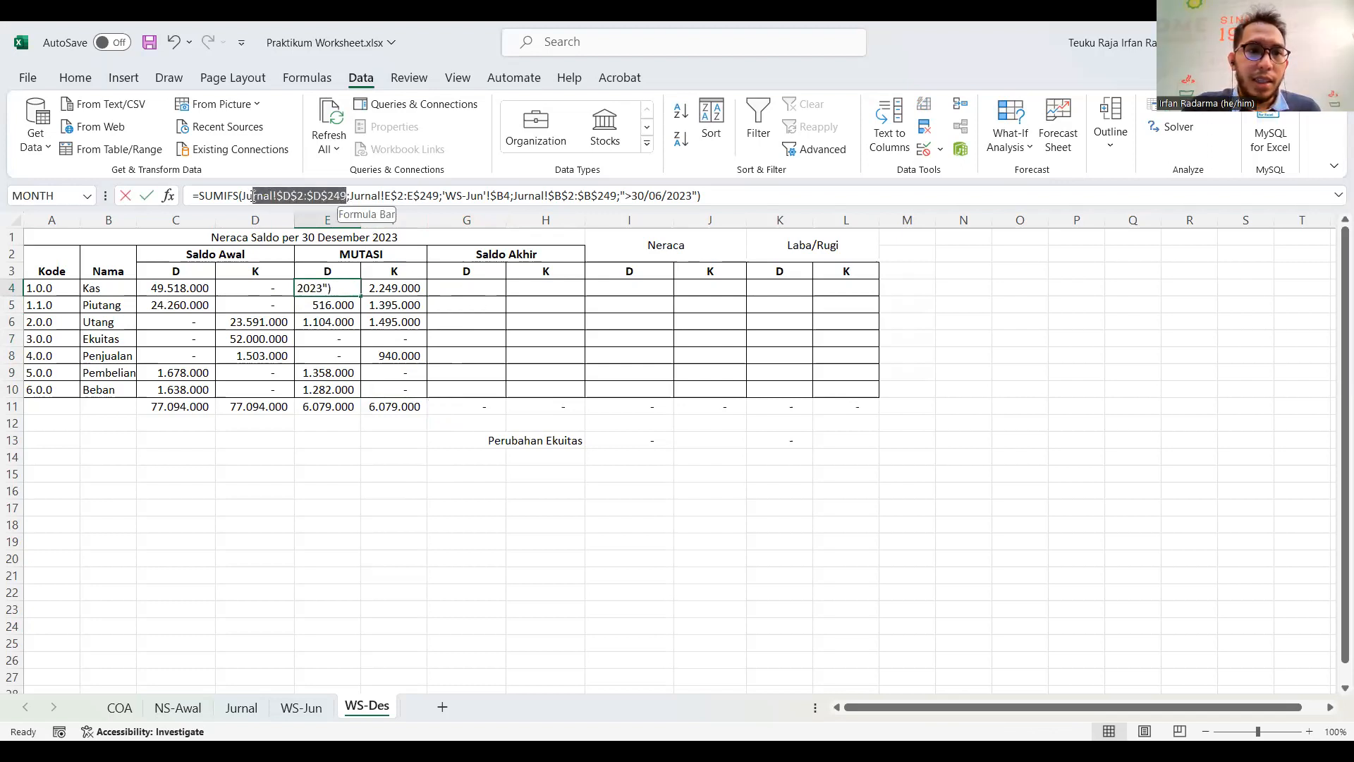
pyautogui.press('Escape')
pyautogui.hotkey('ctrl', 'z')
pyautogui.hotkey('ctrl', 'z')
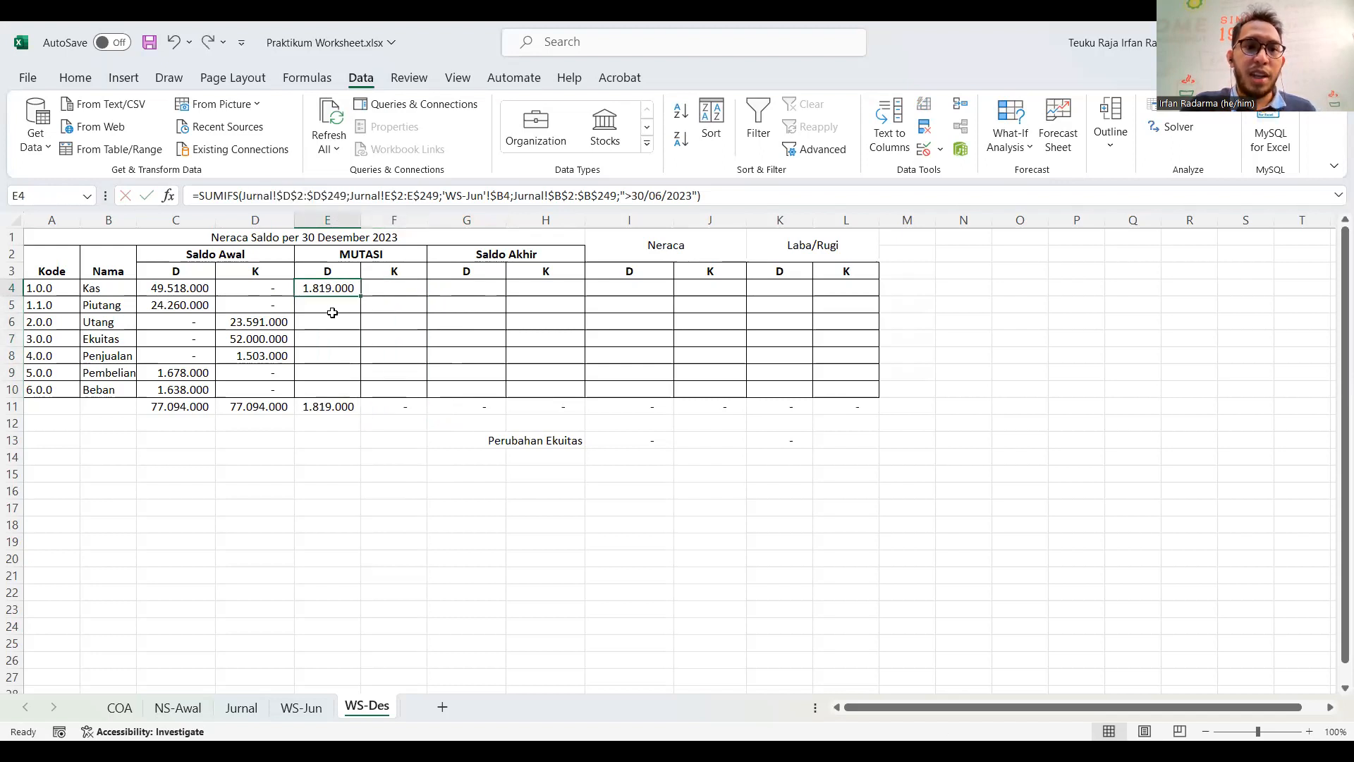
pyautogui.hotkey('ctrl', 'z')
pyautogui.hotkey('ctrl', 'z')
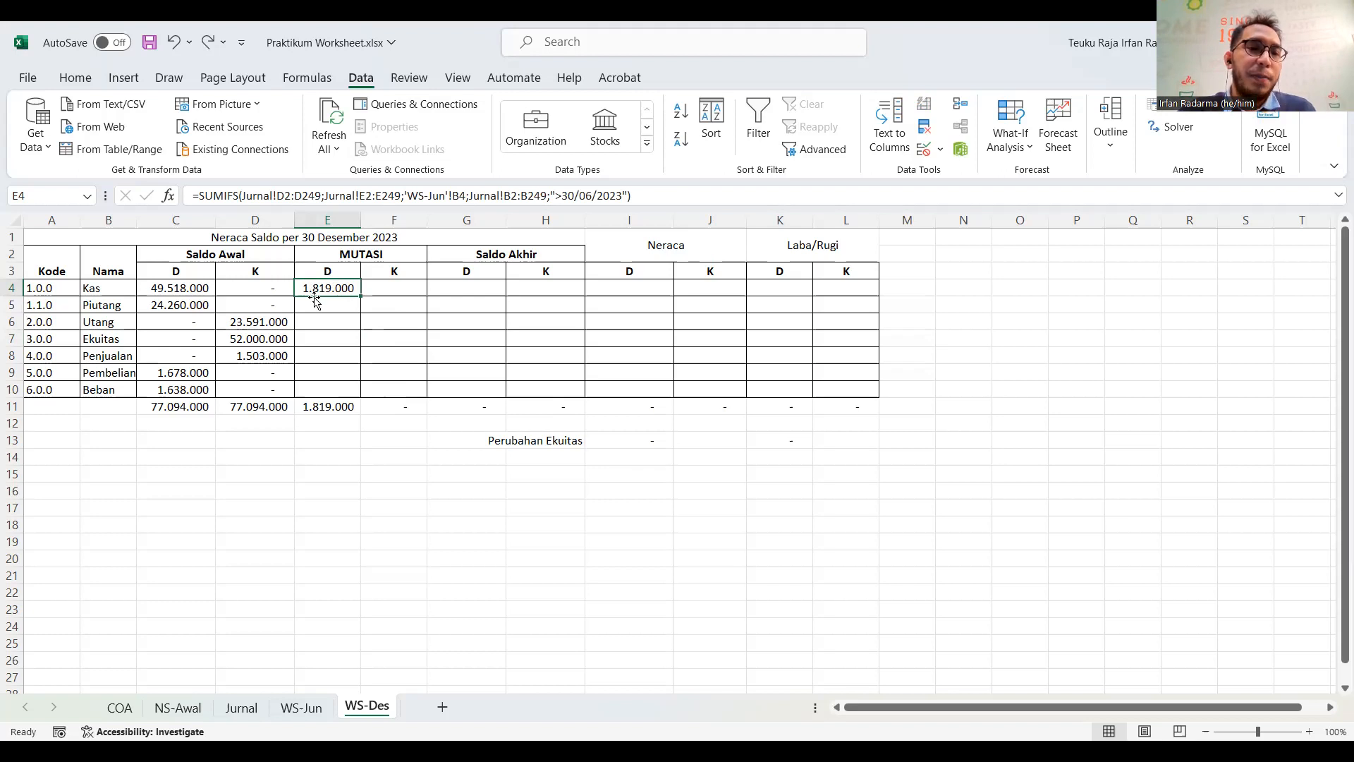
# Step: Review the SUMIFS formula in WS-Des E4 against the Jurnal amount, debit account and date columns and the WS-Jun sheet
pyautogui.doubleClick(328, 285)
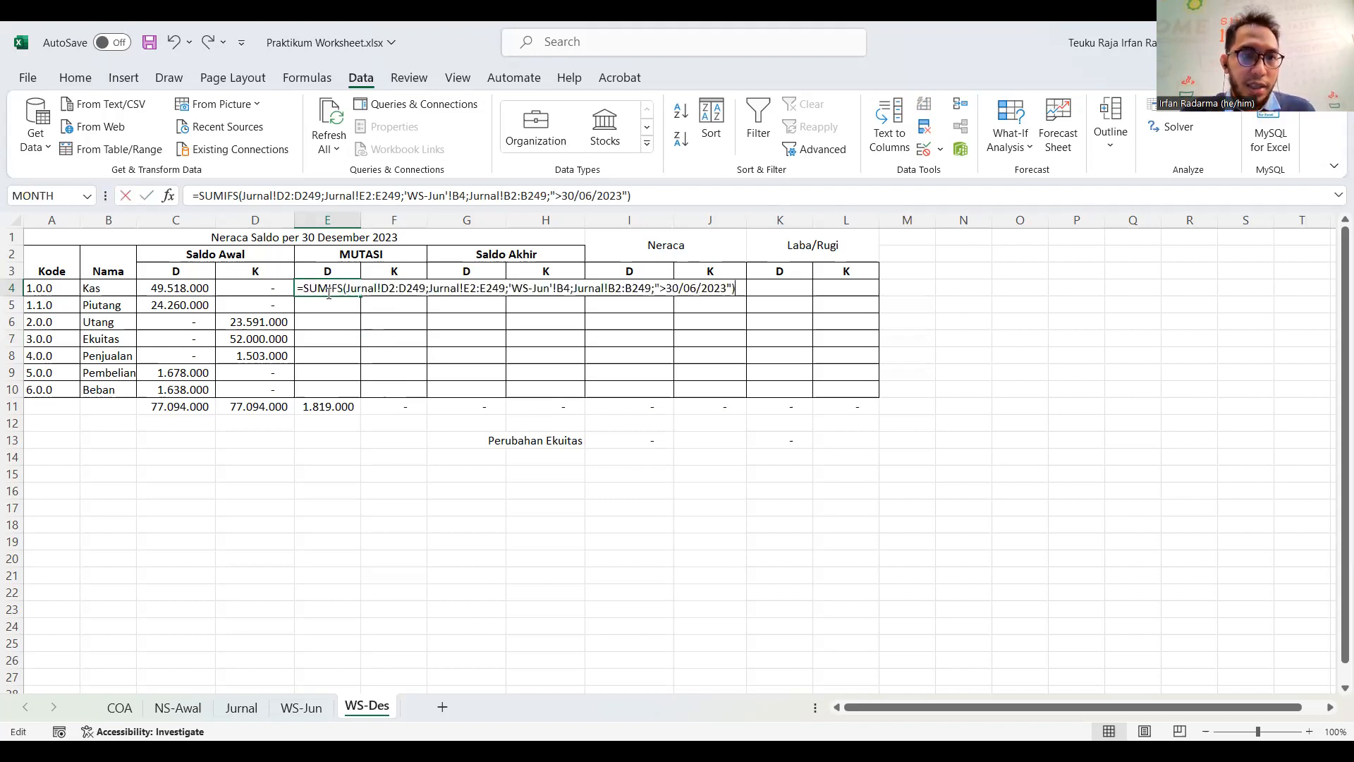
pyautogui.click(241, 707)
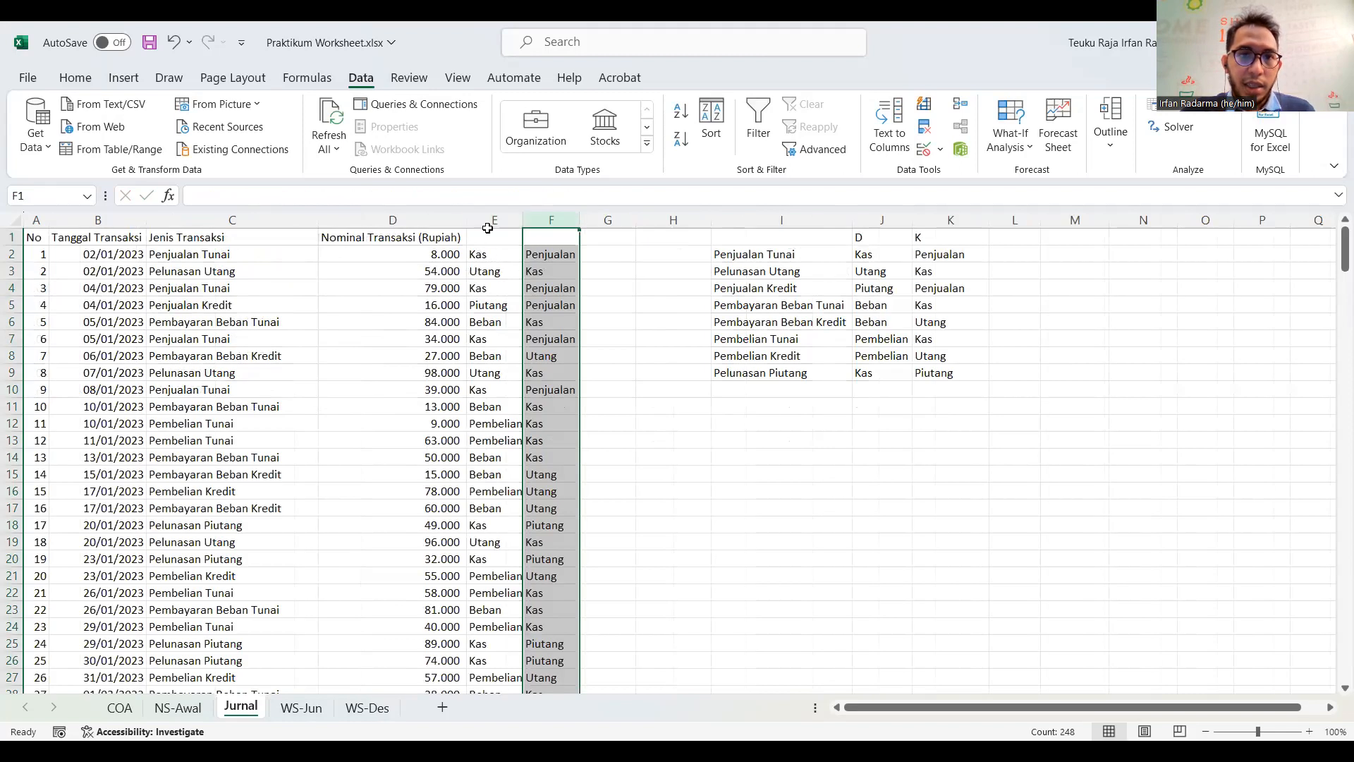
pyautogui.click(416, 220)
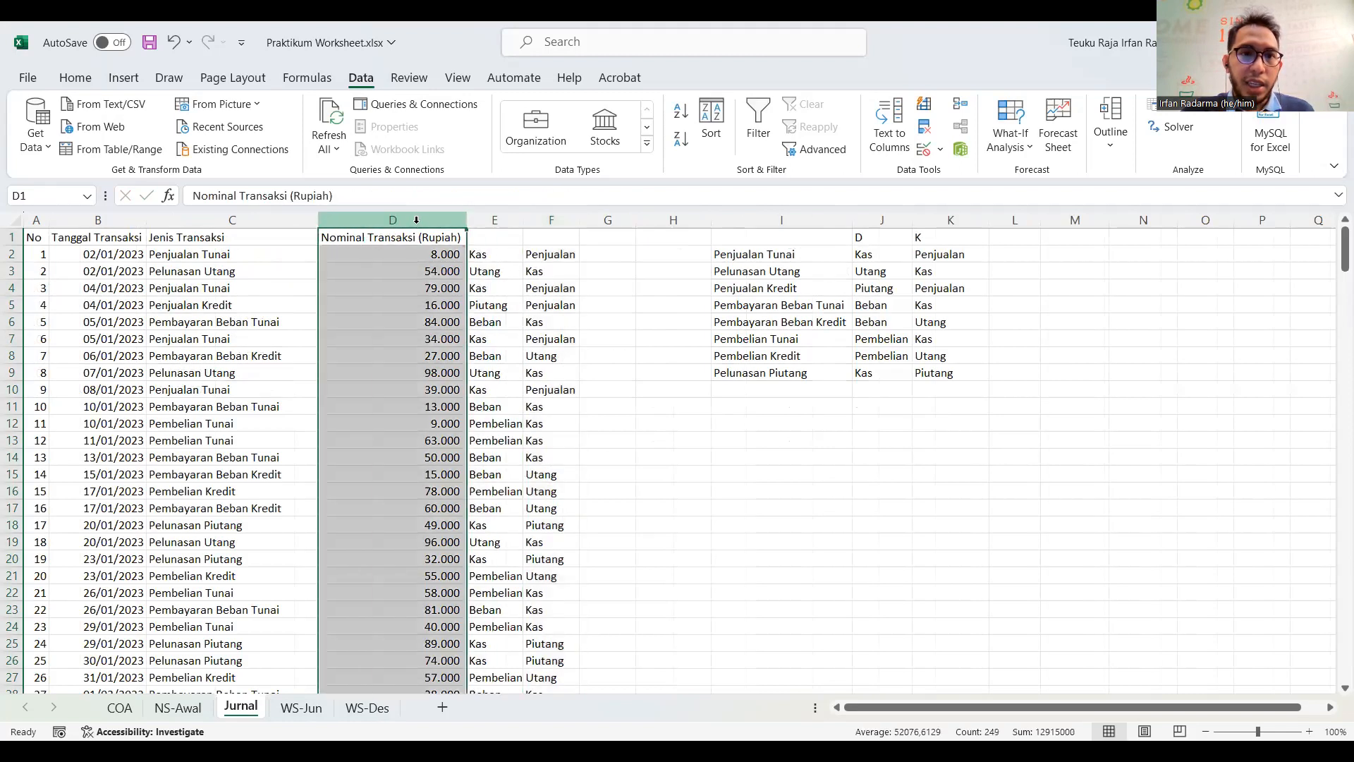
pyautogui.click(484, 218)
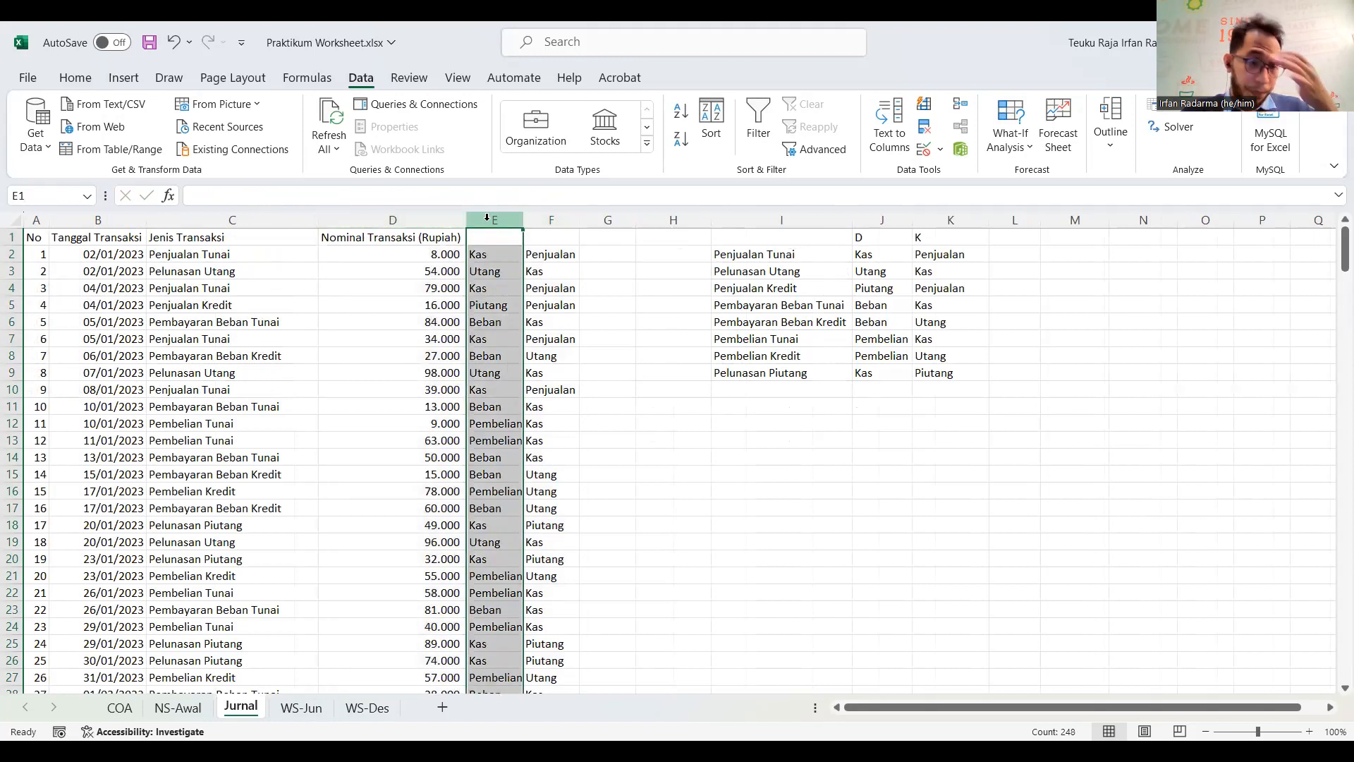
pyautogui.click(99, 220)
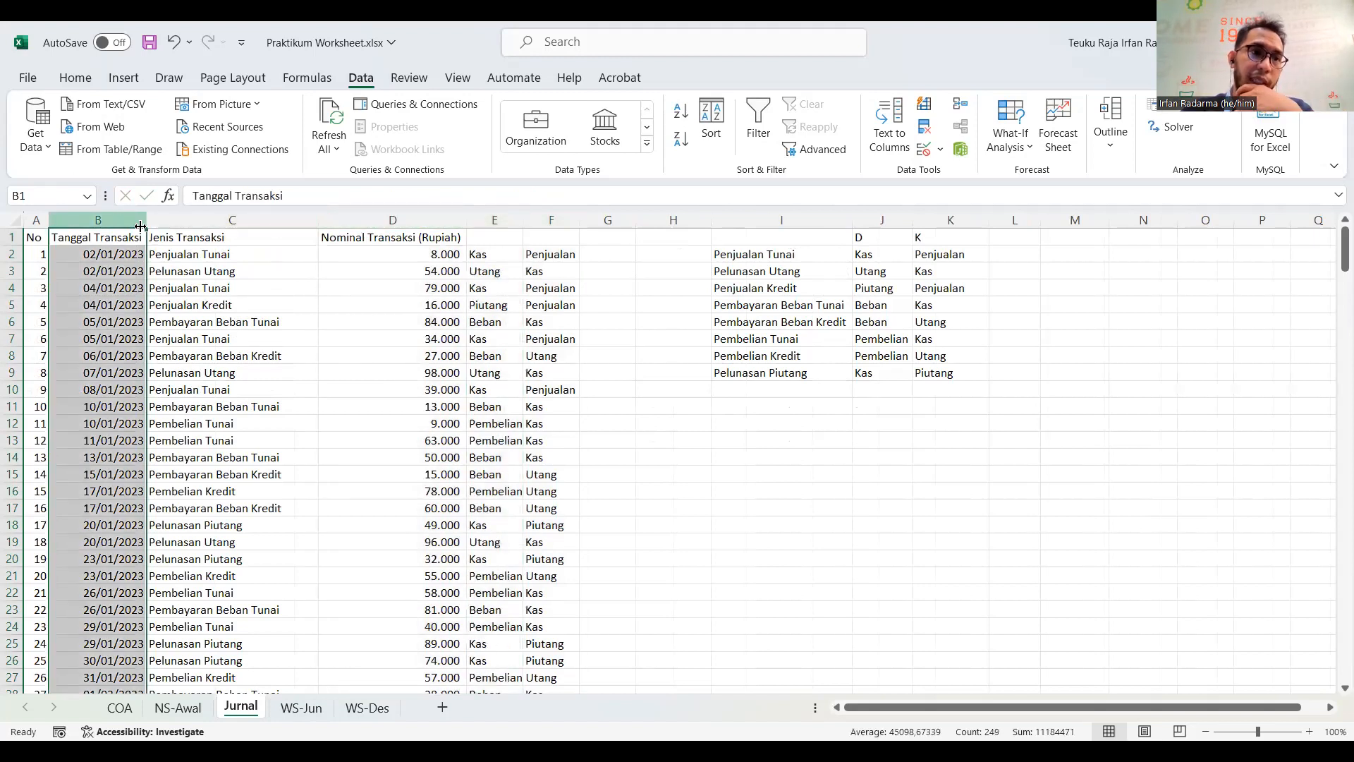
pyautogui.click(493, 218)
pyautogui.click(301, 708)
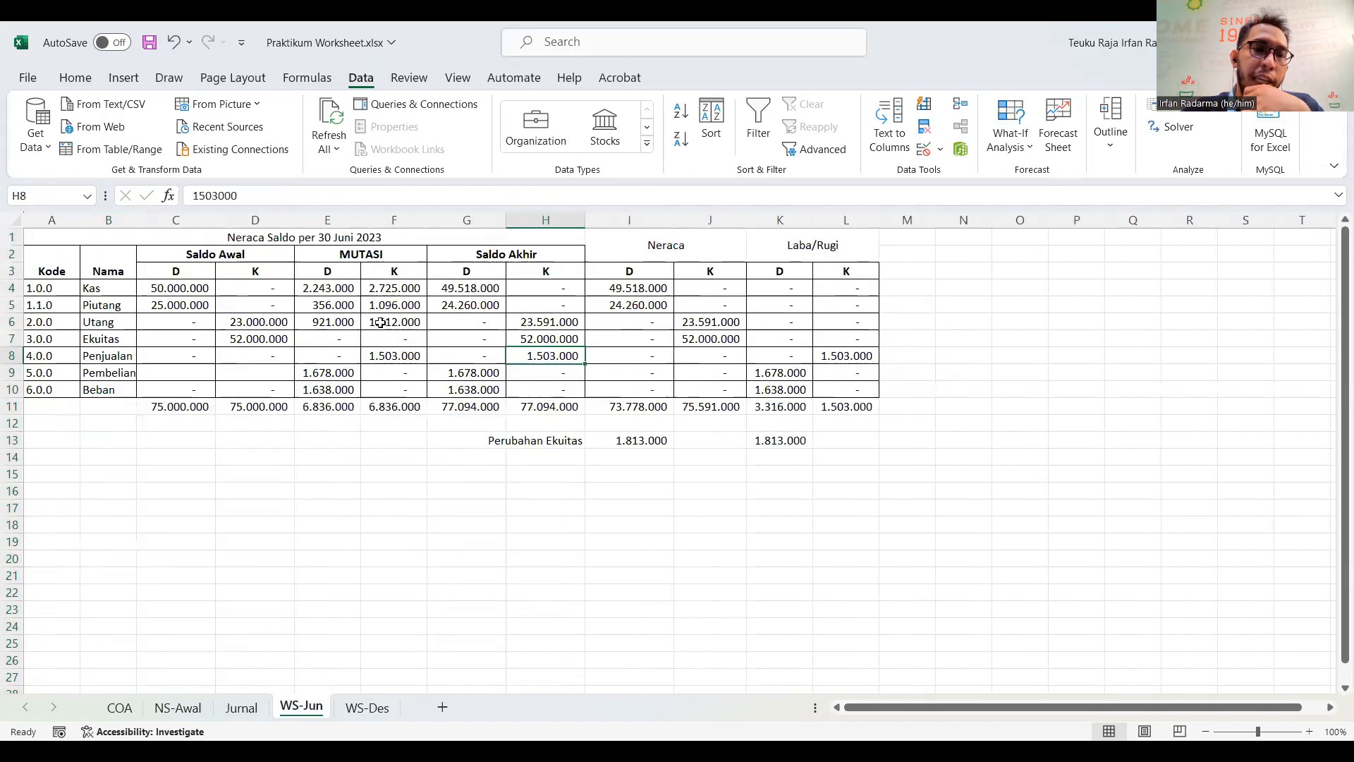
pyautogui.click(351, 712)
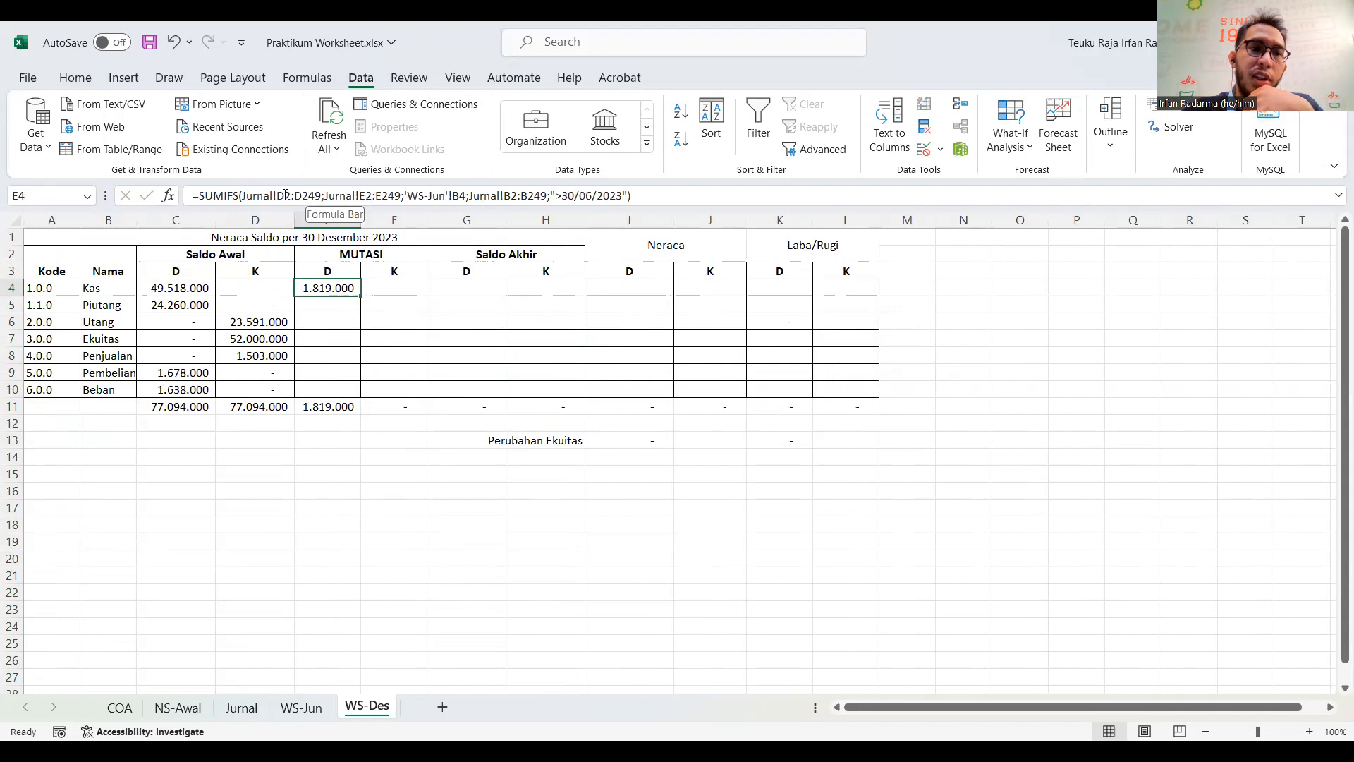
# Step: Make the sum range in the WS-Des E4 SUMIFS formula absolute as Jurnal!$D$2:$D$249
pyautogui.click(241, 196)
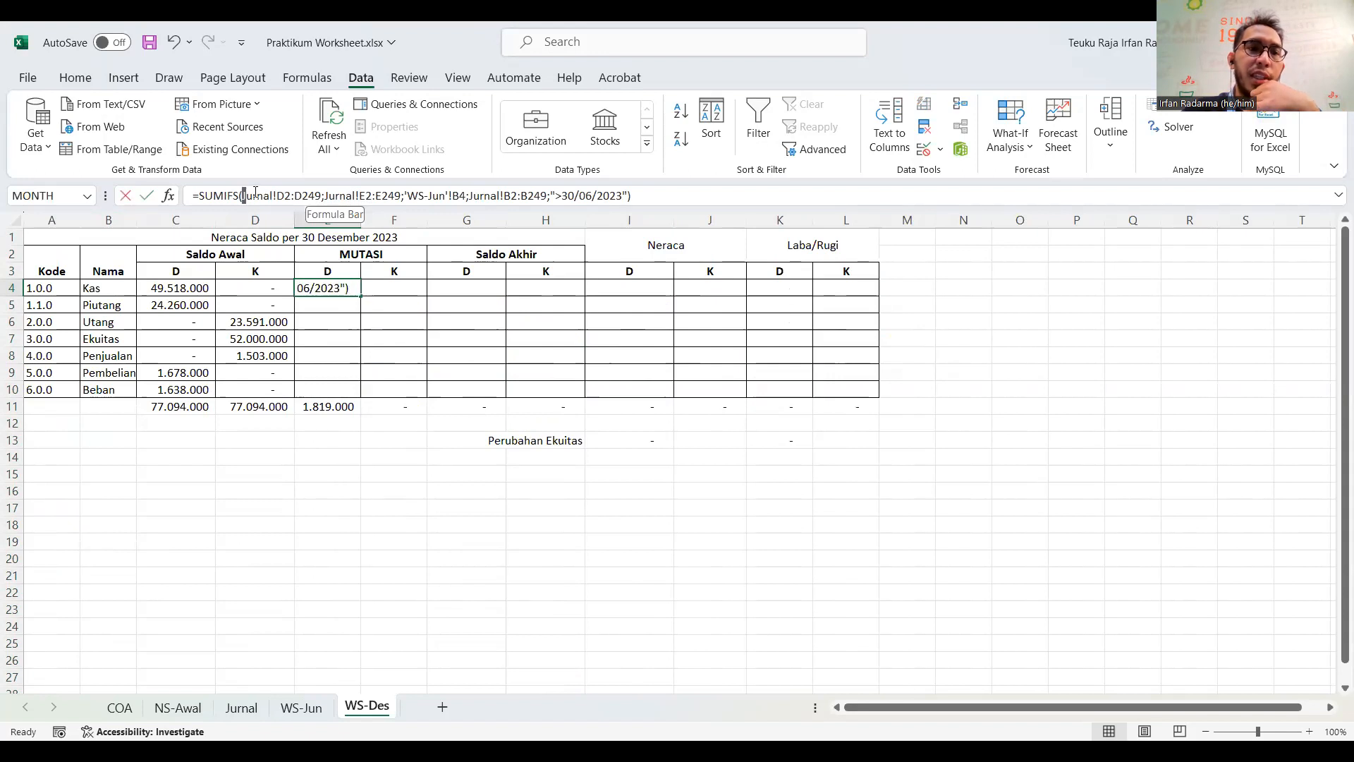
pyautogui.moveTo(241, 196); pyautogui.dragTo(323, 197)
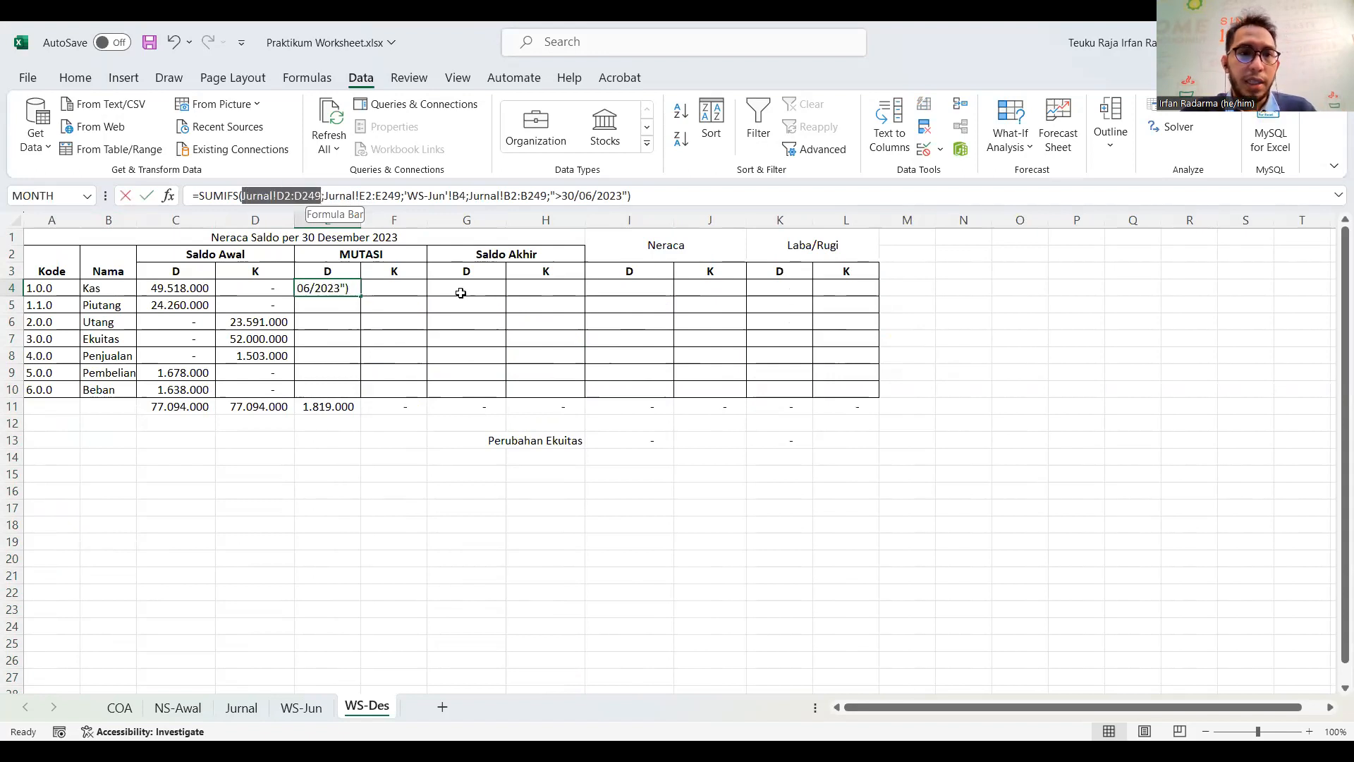
pyautogui.press('F4')
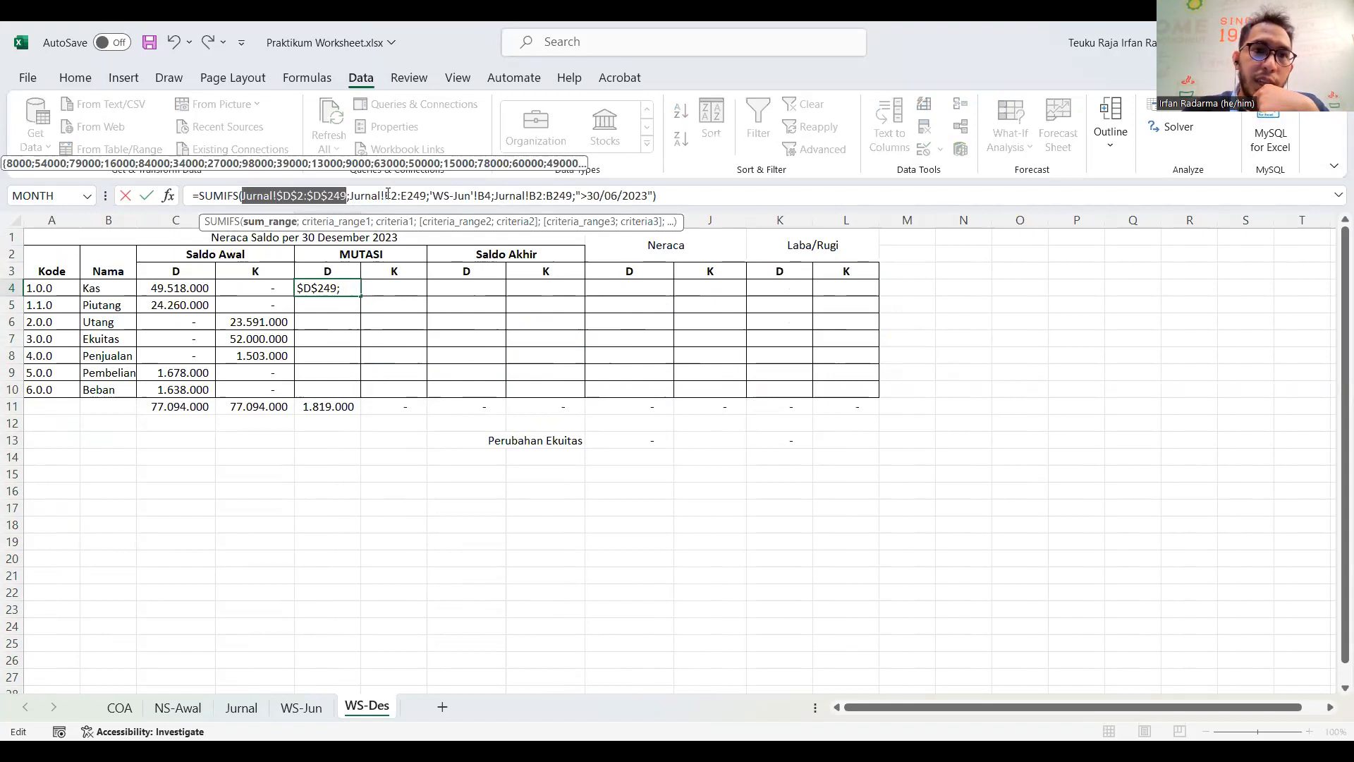
# Step: In the WS-Des E4 SUMIFS formula, lock the account range's rows as Jurnal!E$2:E$249 and the account criterion's column as 'WS-Jun'!$B4
pyautogui.click(388, 196)
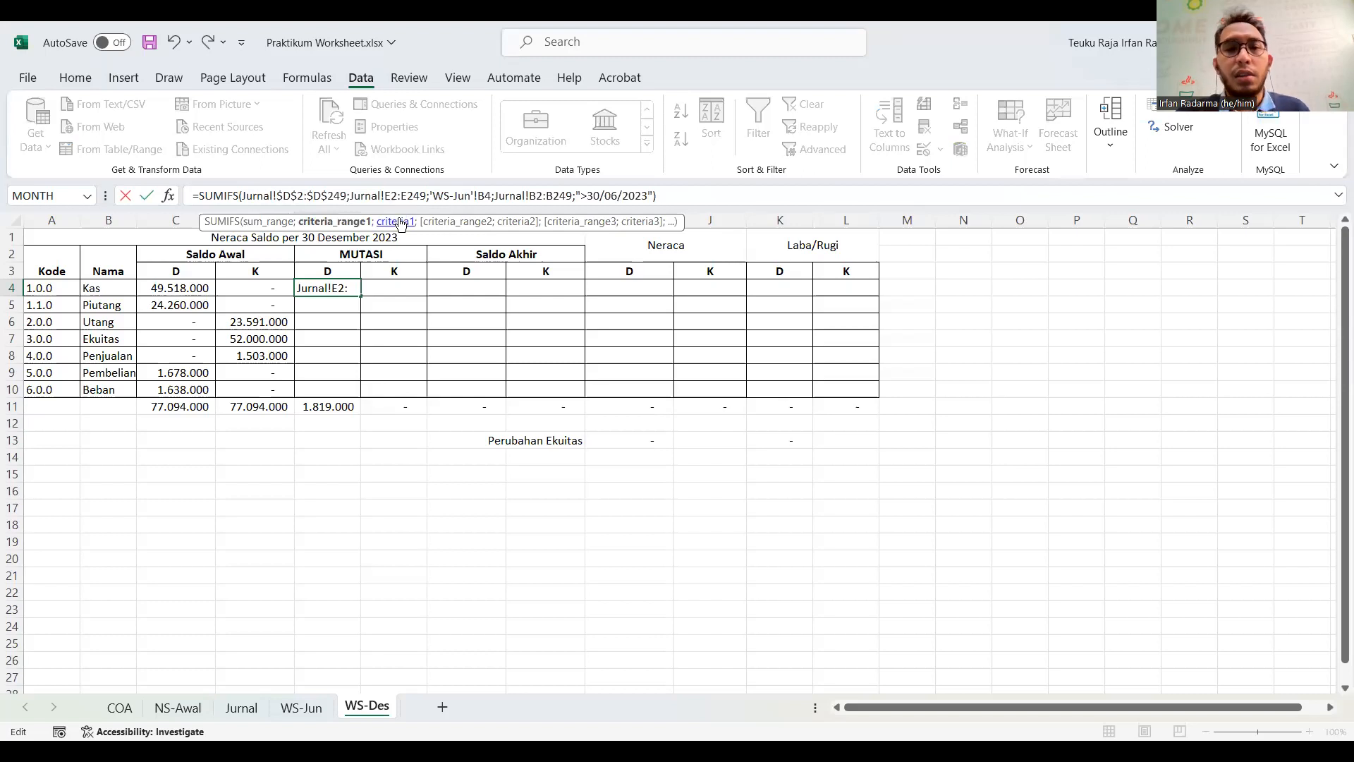
pyautogui.moveTo(426, 196); pyautogui.dragTo(354, 197)
pyautogui.press('F4')
pyautogui.press('F4')
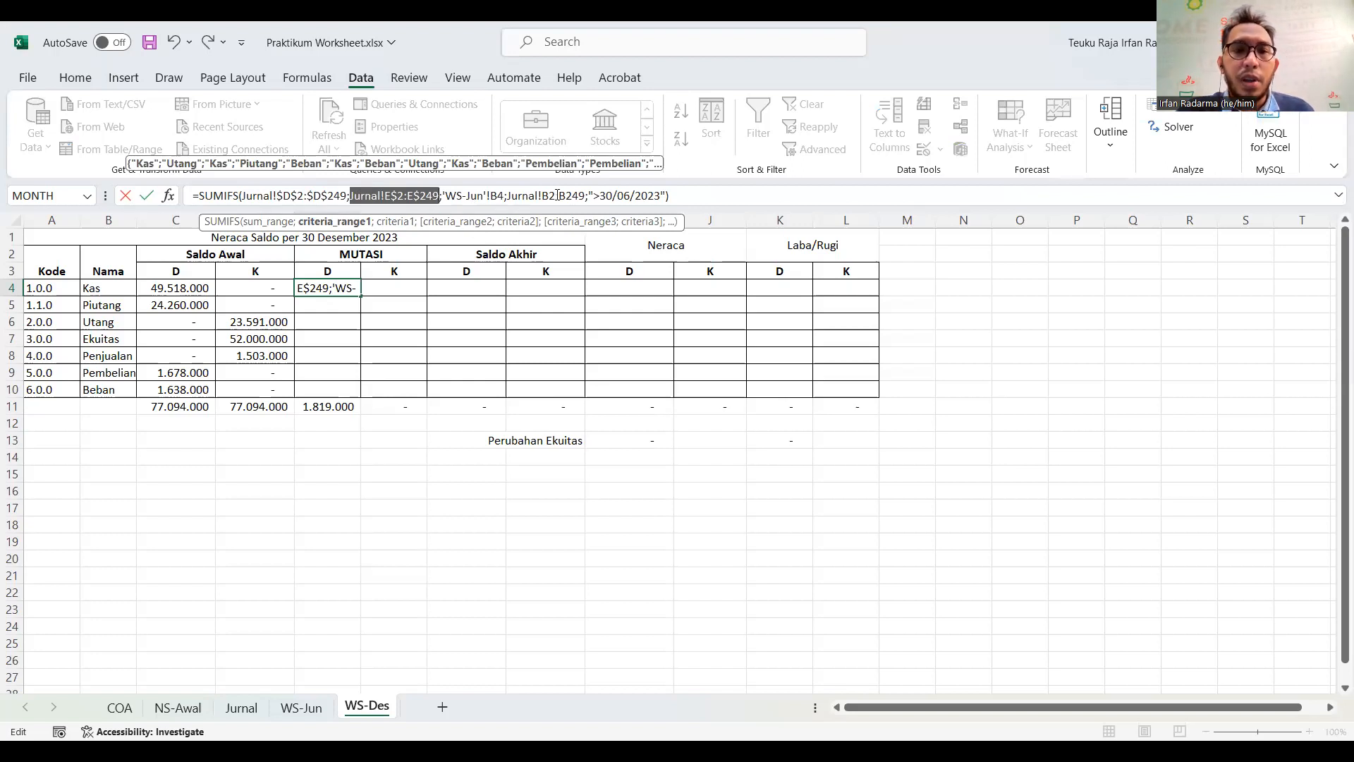
pyautogui.moveTo(503, 195); pyautogui.dragTo(447, 194)
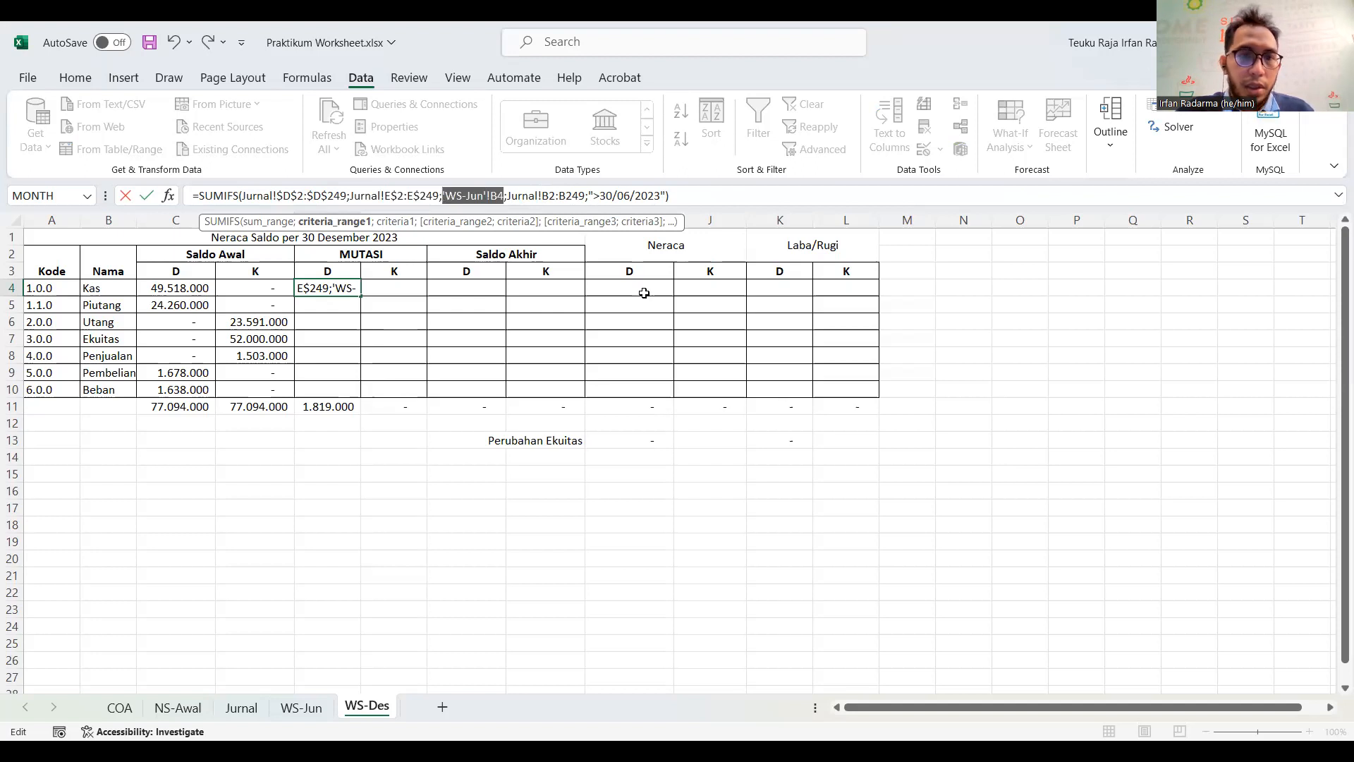
pyautogui.press('F4')
pyautogui.press('F4')
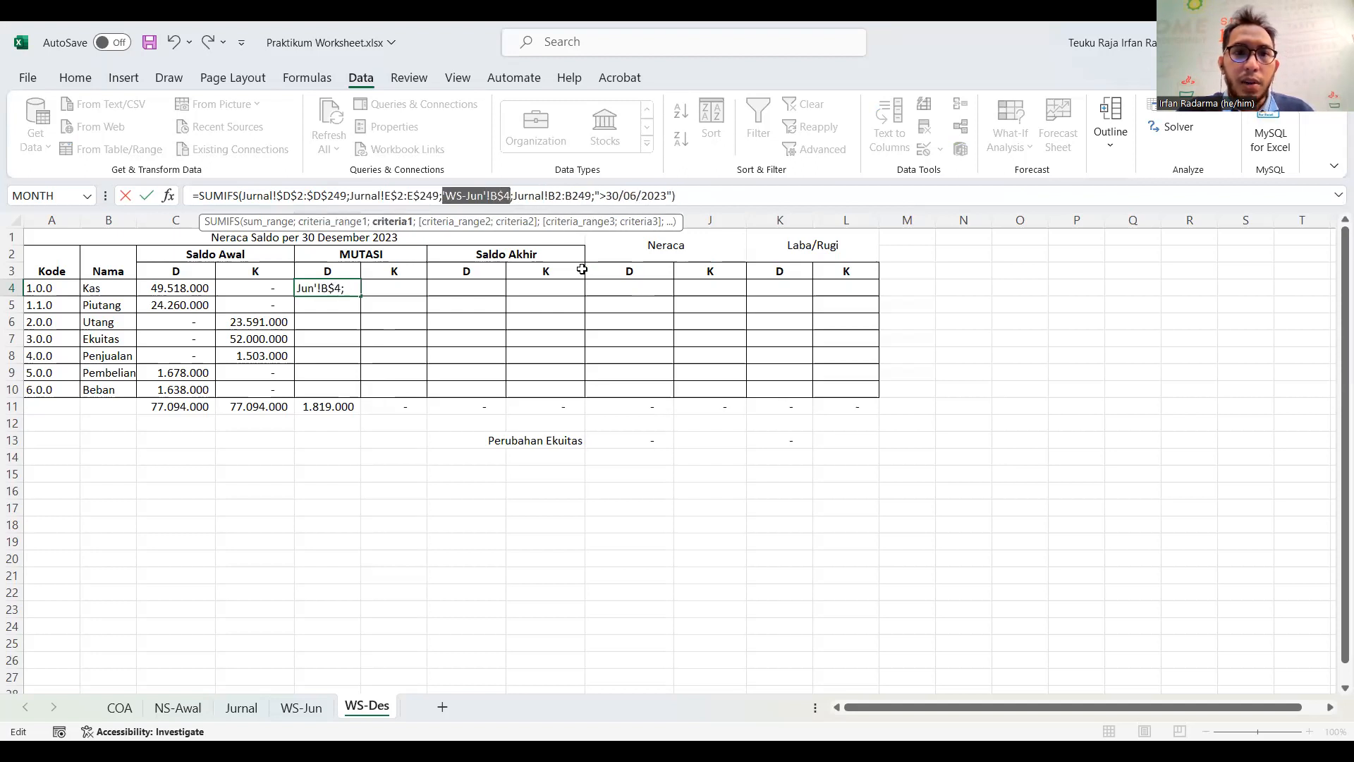
pyautogui.press('F4')
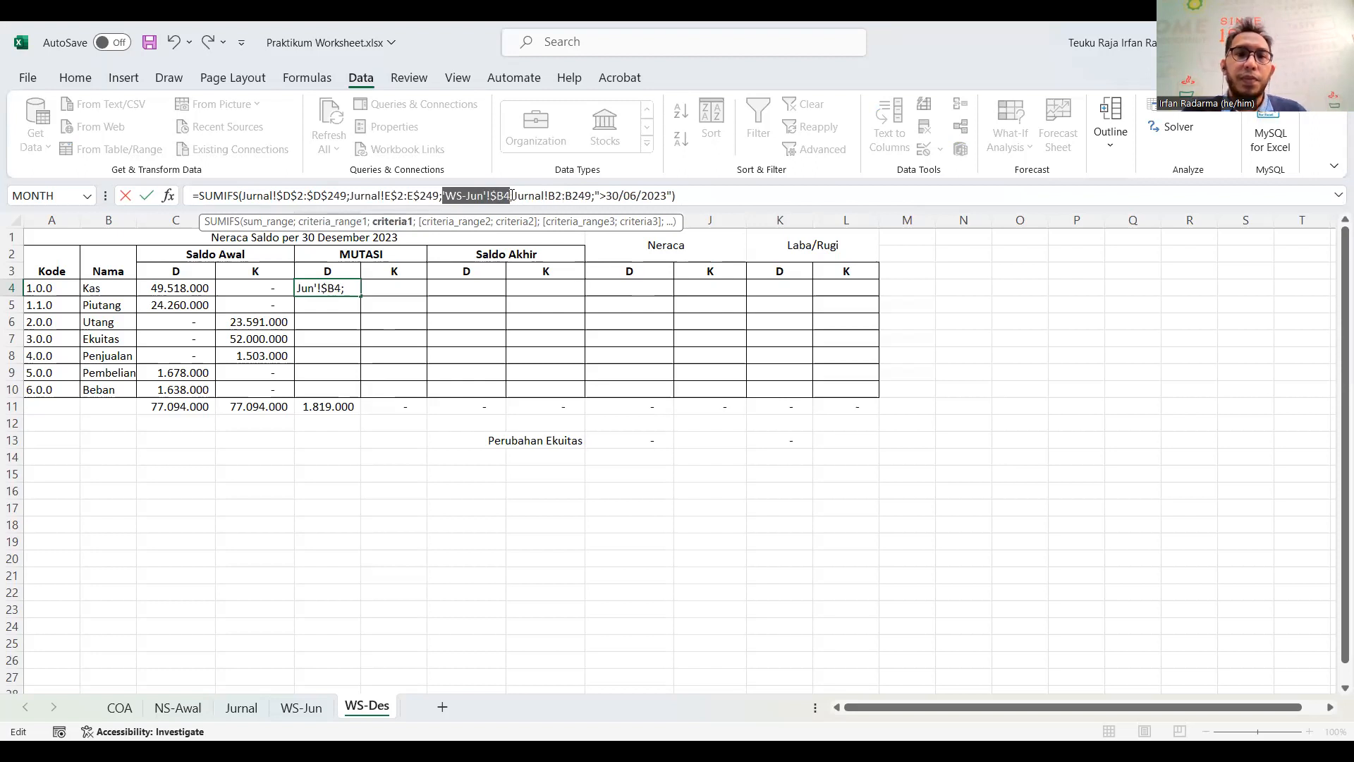
# Step: Make the date range in the E4 formula absolute as Jurnal!$B$2:$B$249 and fill the formula through E4:F10
pyautogui.moveTo(513, 195); pyautogui.dragTo(591, 197)
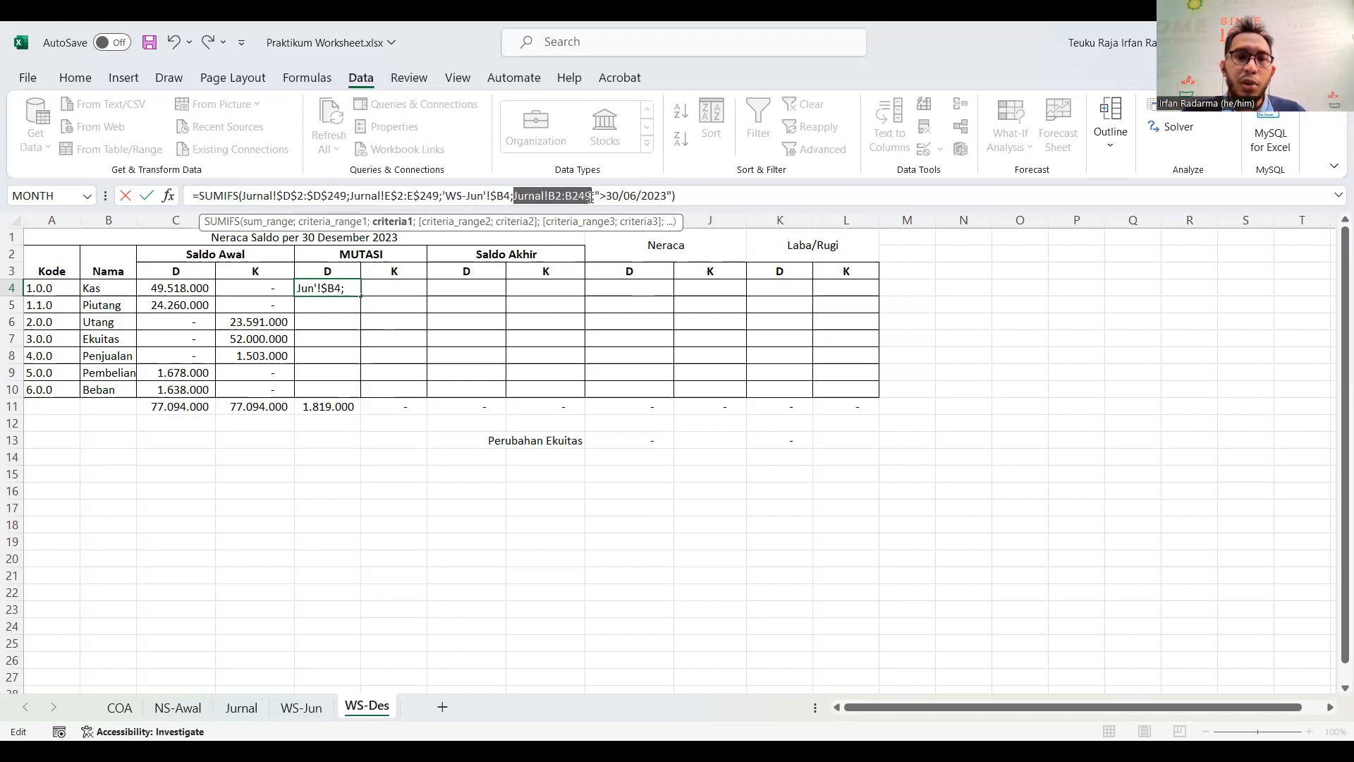
pyautogui.press('F4')
pyautogui.press('F4')
pyautogui.press('F4')
pyautogui.press('F4')
pyautogui.press('F4')
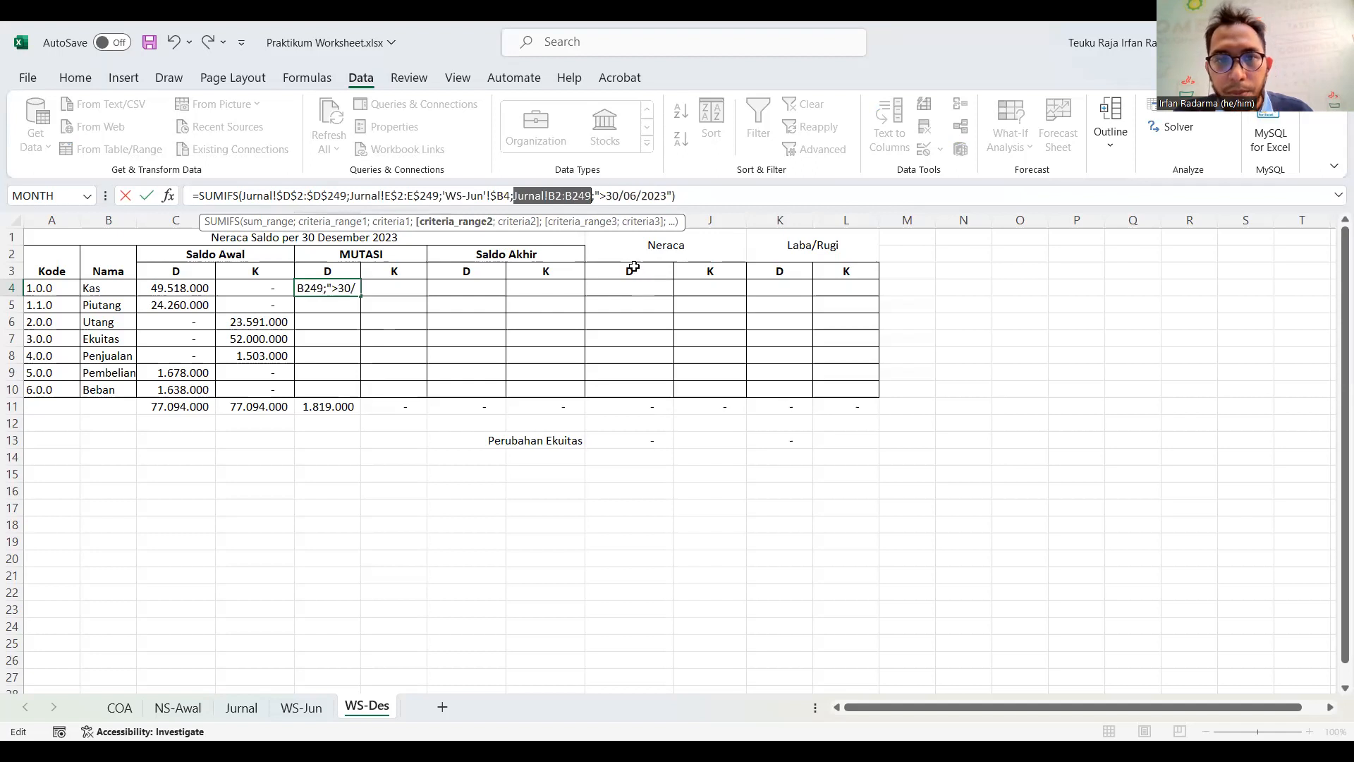
pyautogui.hotkey('ctrl', 'Return')
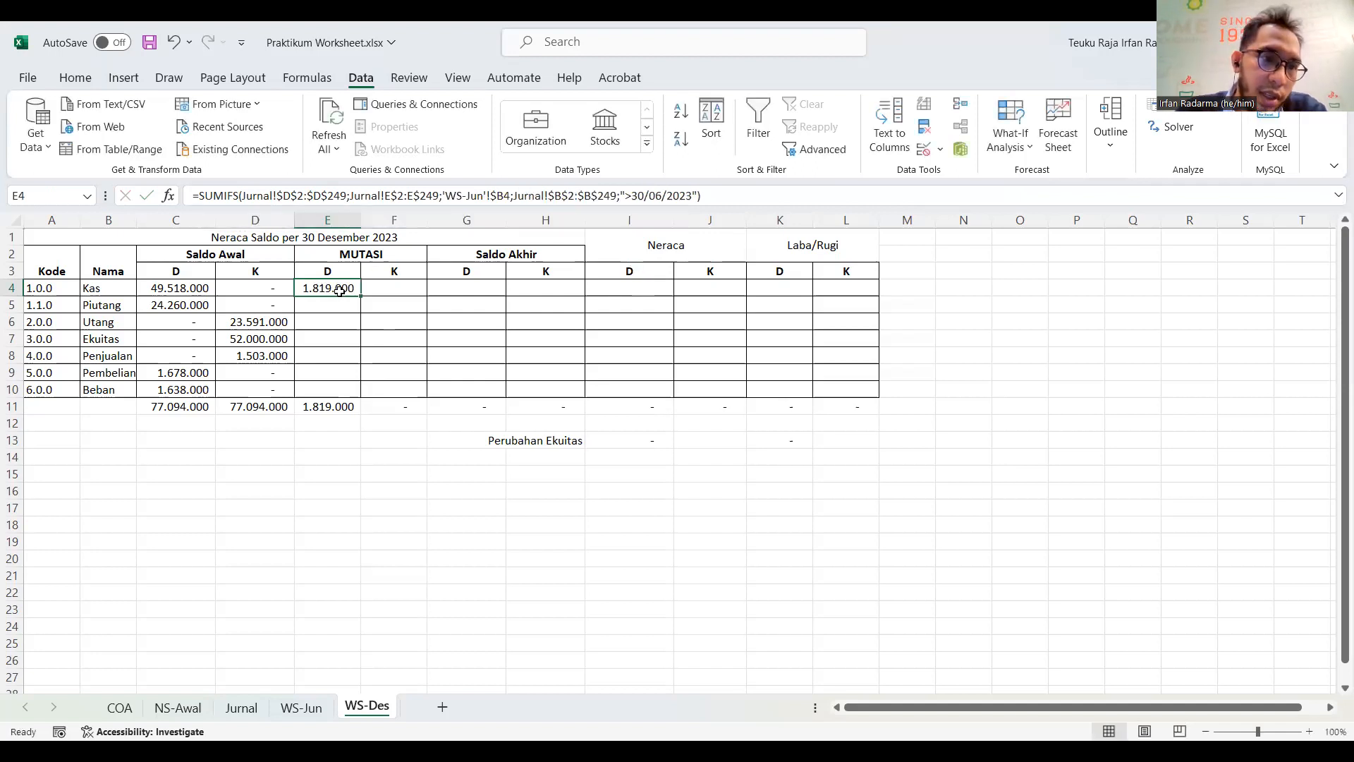
pyautogui.moveTo(361, 297); pyautogui.dragTo(416, 383)
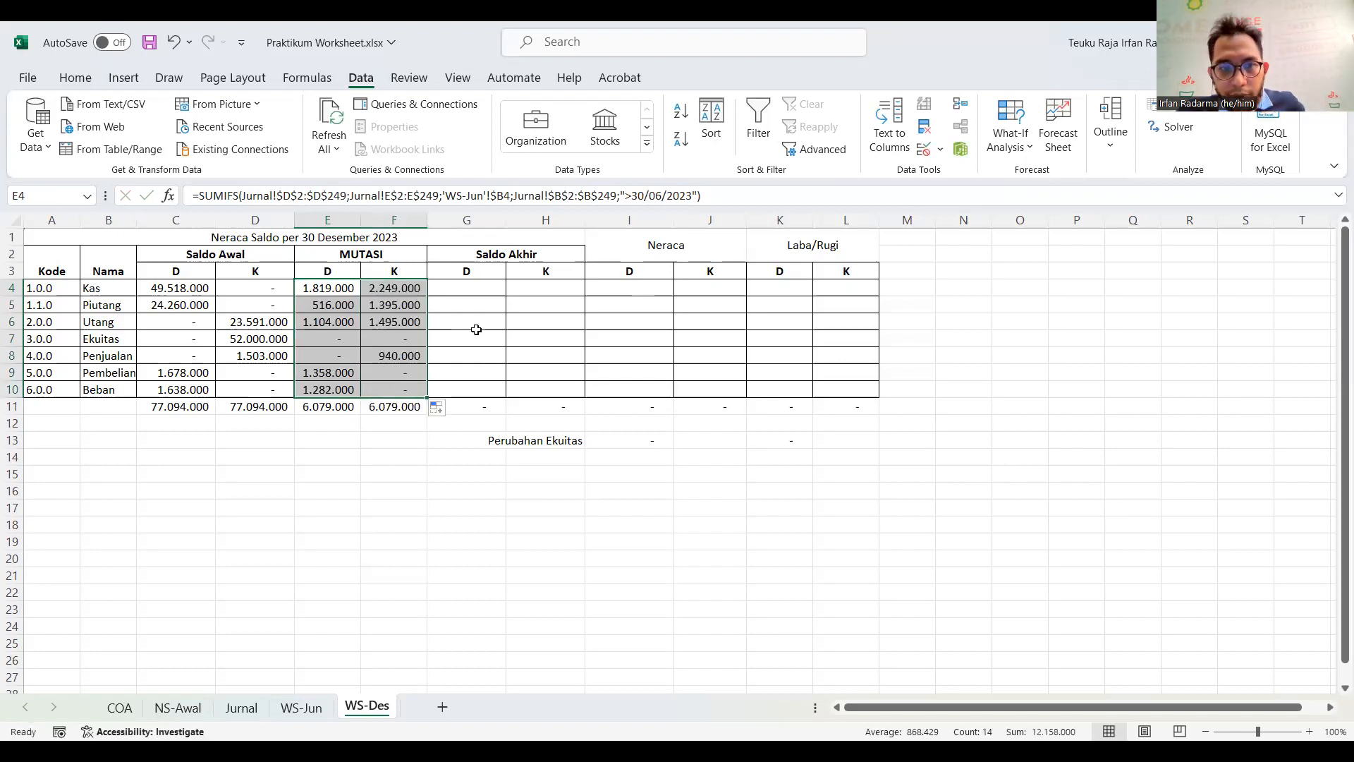
# Step: Inspect the references in the filled SUMIFS formula in F4, leaving it unedited
pyautogui.click(484, 287)
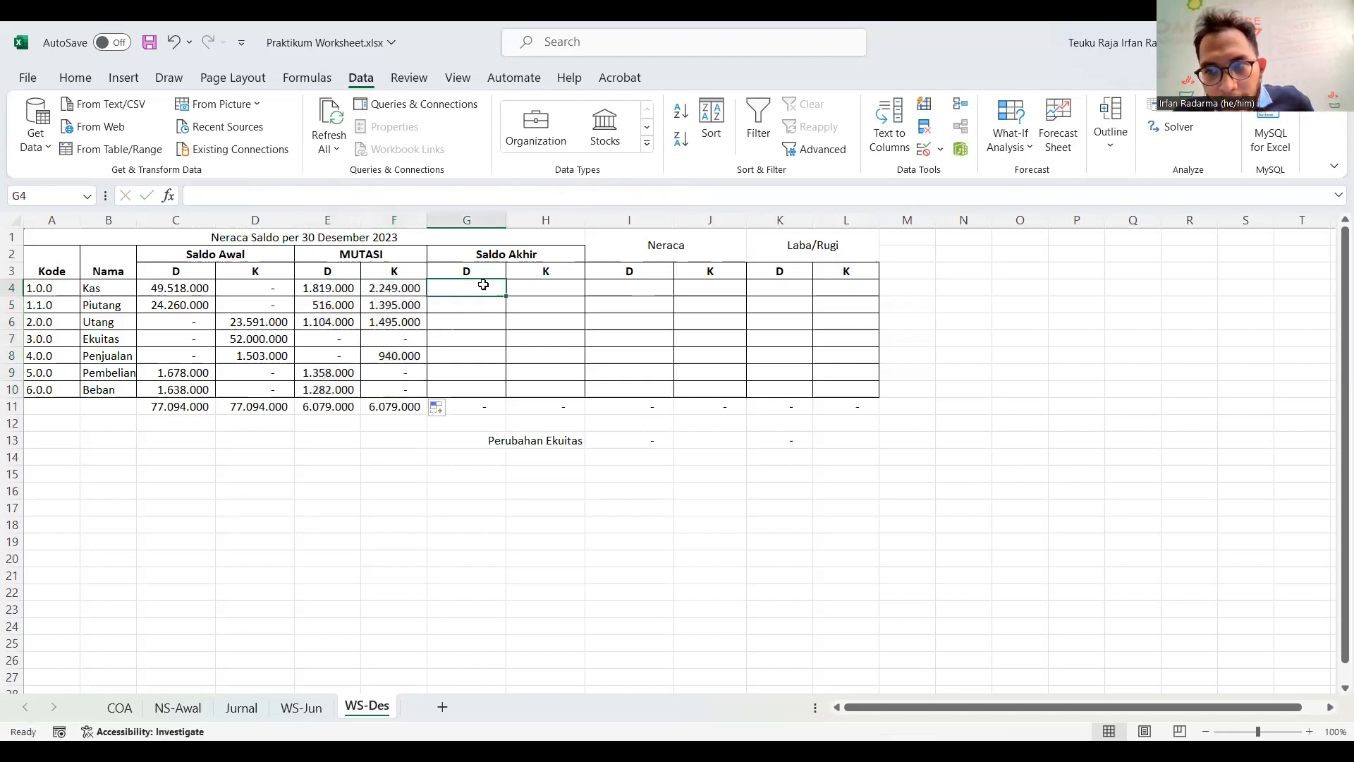
pyautogui.click(404, 288)
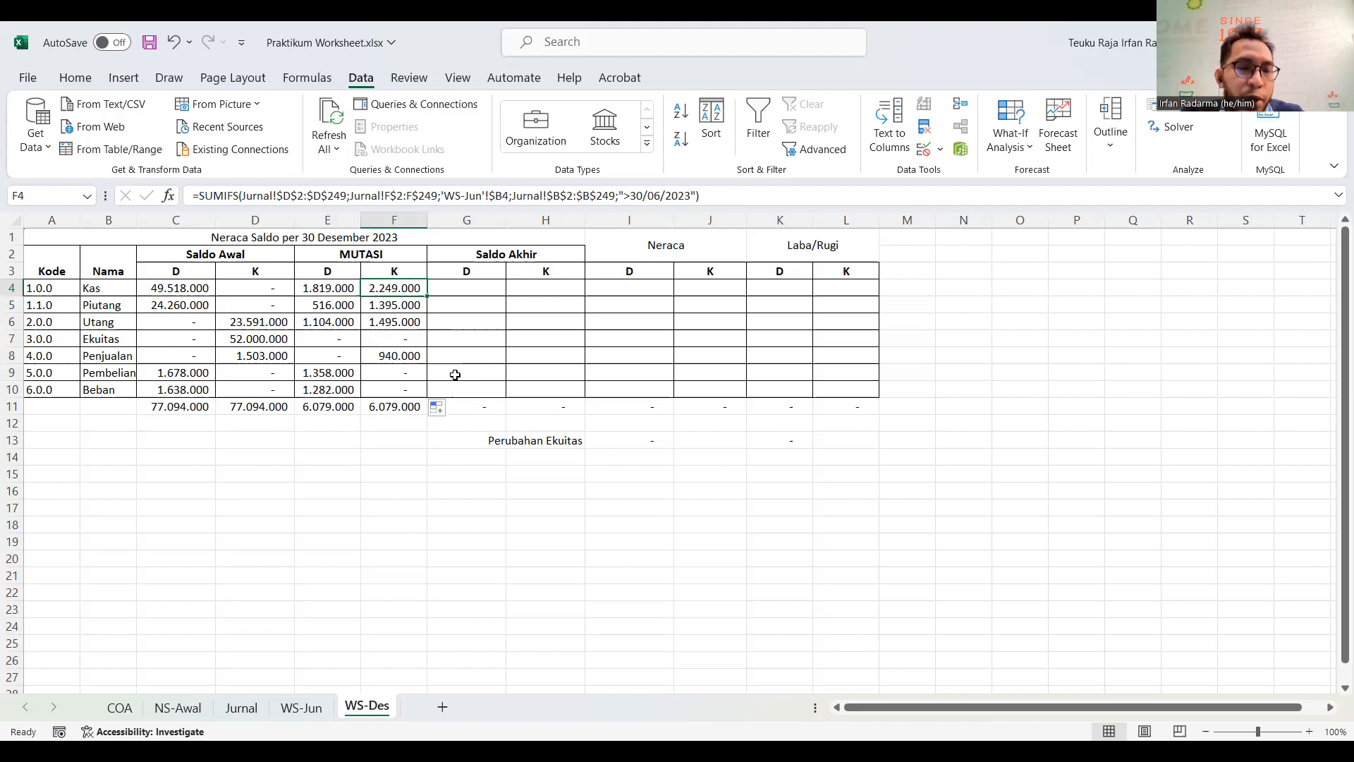
pyautogui.press('F2')
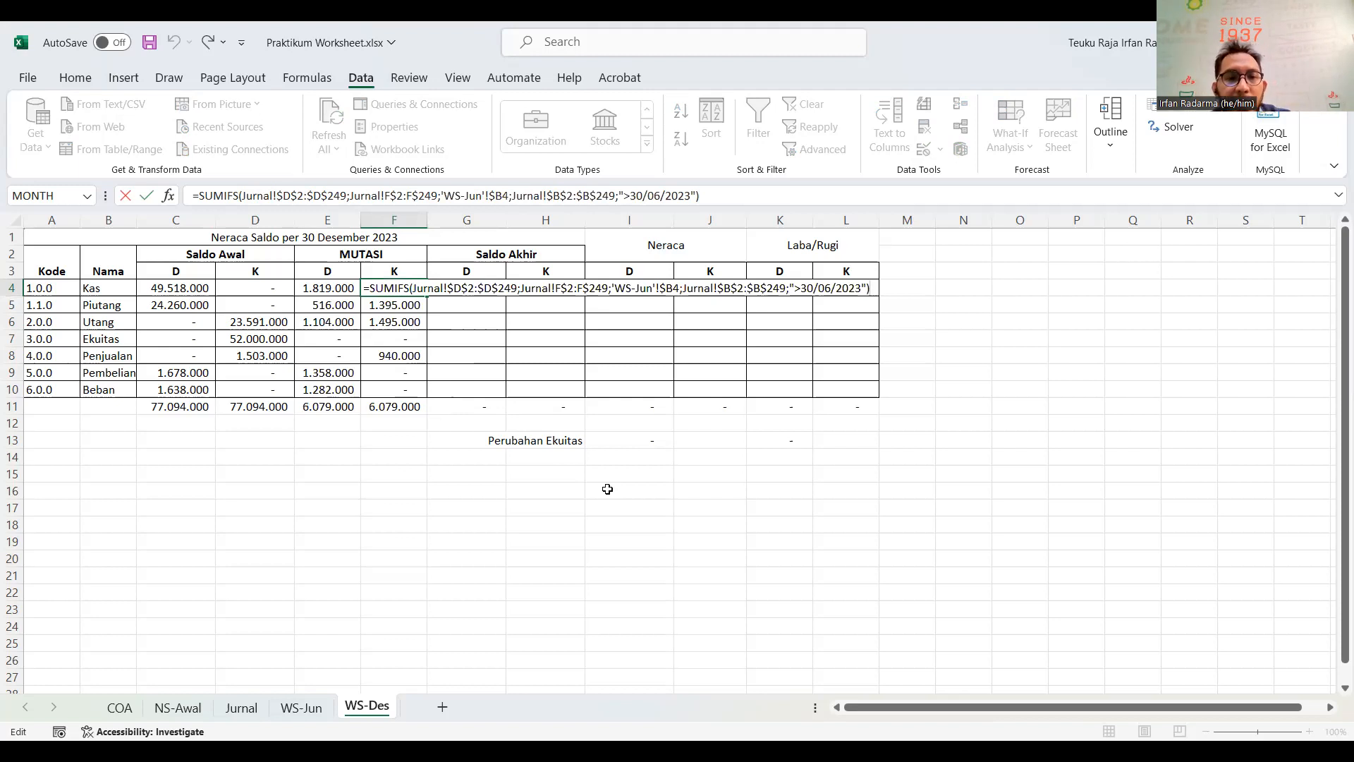
pyautogui.press('Escape')
# Step: Enter the Kas closing debit balance =C4+E4-F4 in G4 and fill it down to G5
pyautogui.click(449, 283)
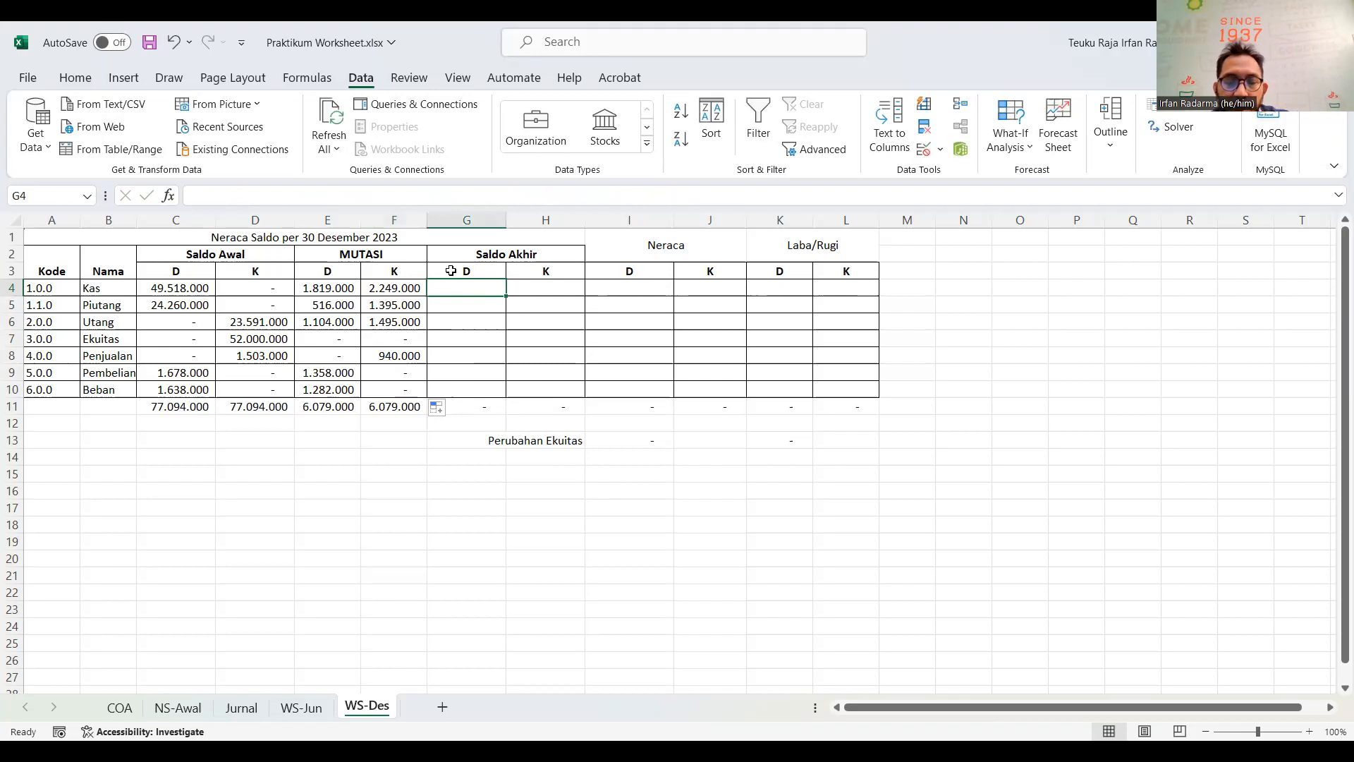
pyautogui.write('=')
pyautogui.click(186, 288)
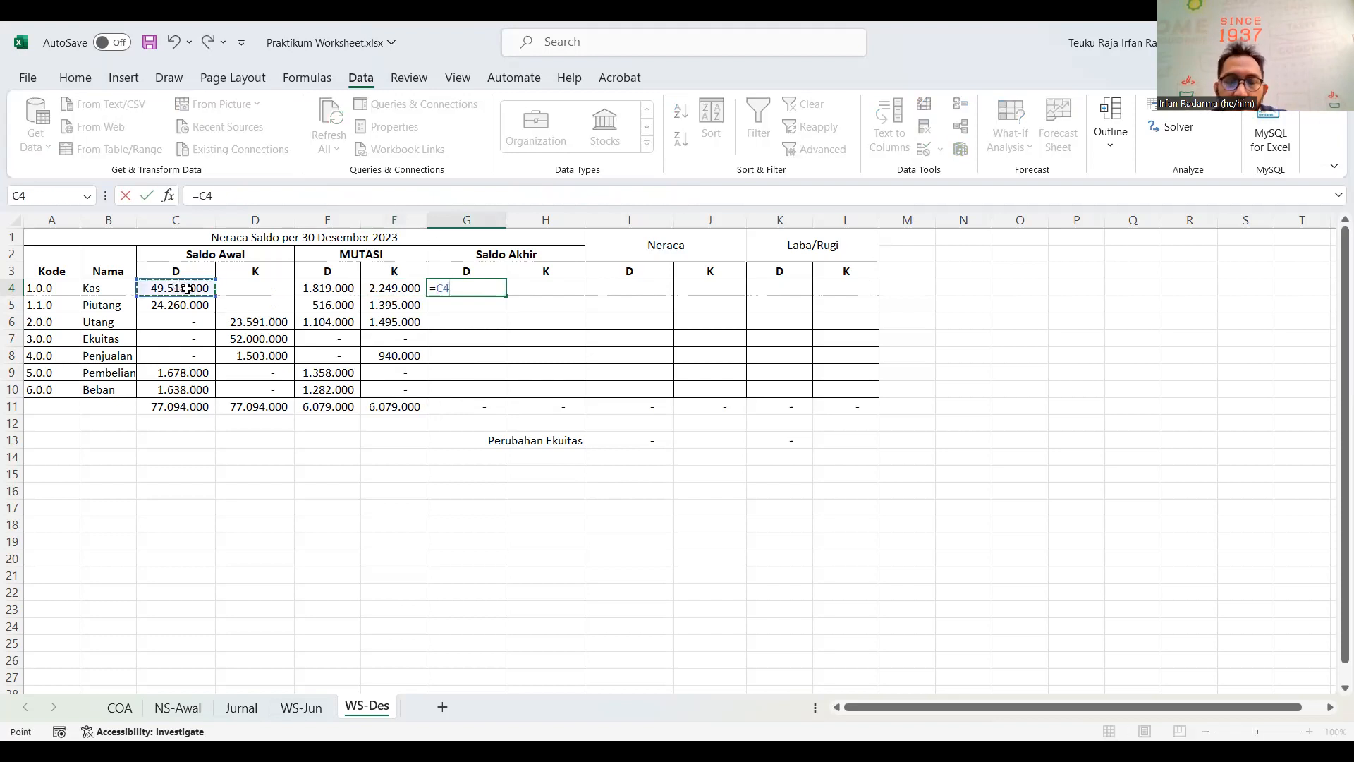
pyautogui.write('+')
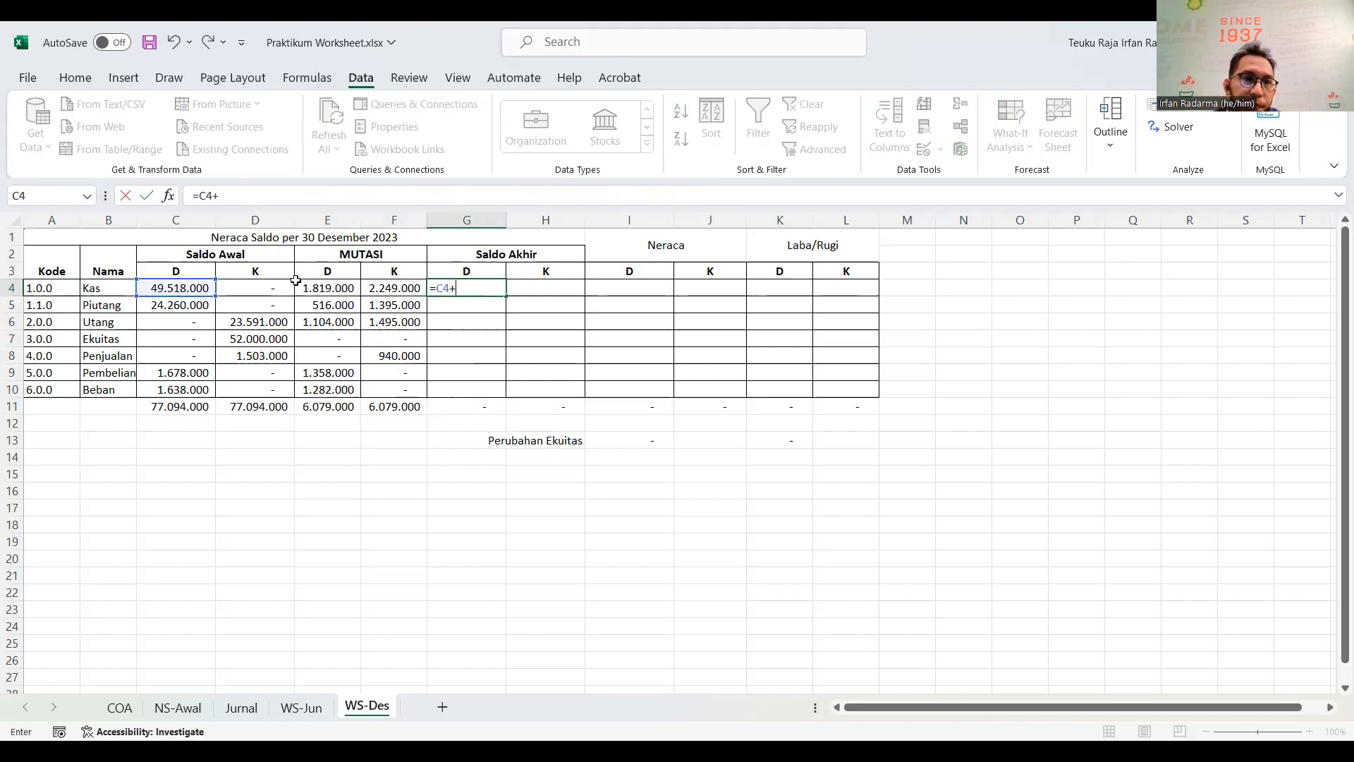
pyautogui.click(321, 290)
pyautogui.write('-')
pyautogui.click(393, 289)
pyautogui.press('Return')
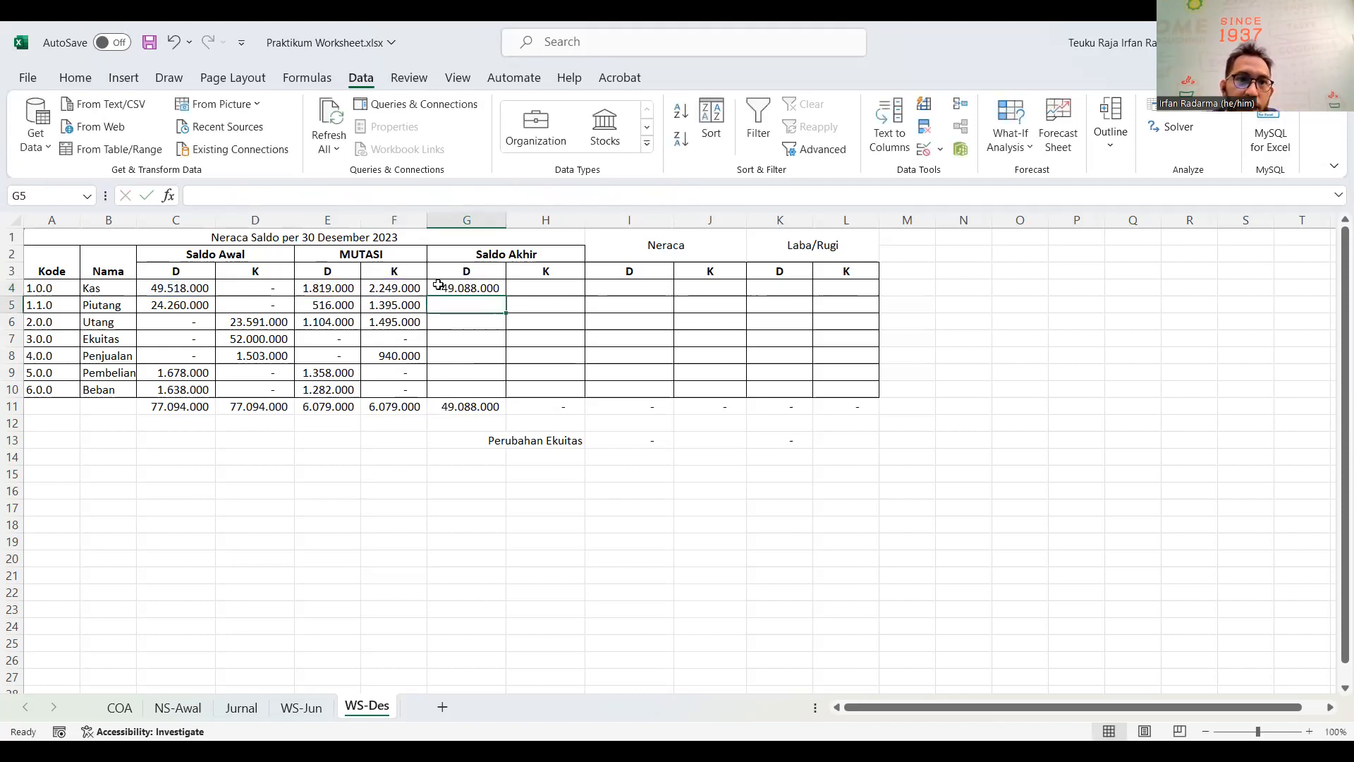
pyautogui.click(489, 291)
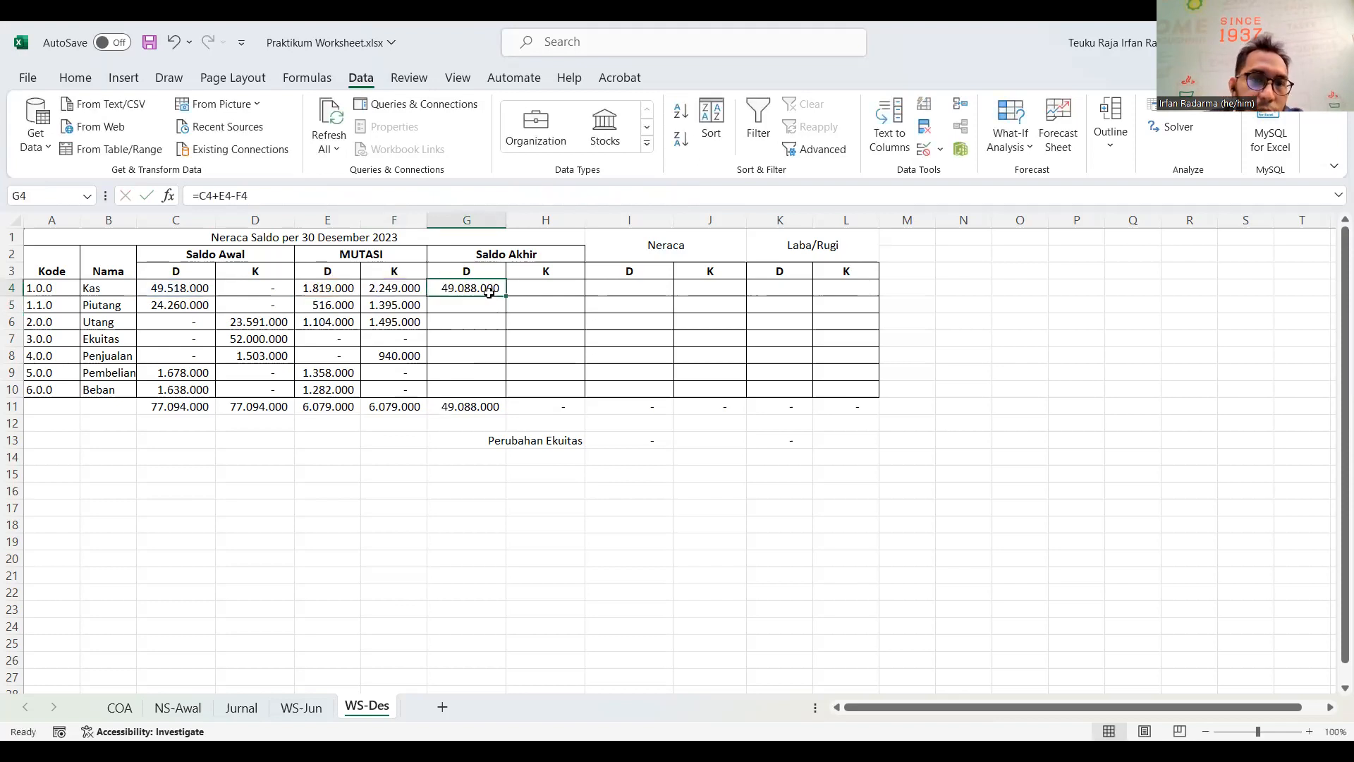
pyautogui.moveTo(507, 294); pyautogui.dragTo(506, 310)
pyautogui.click(523, 282)
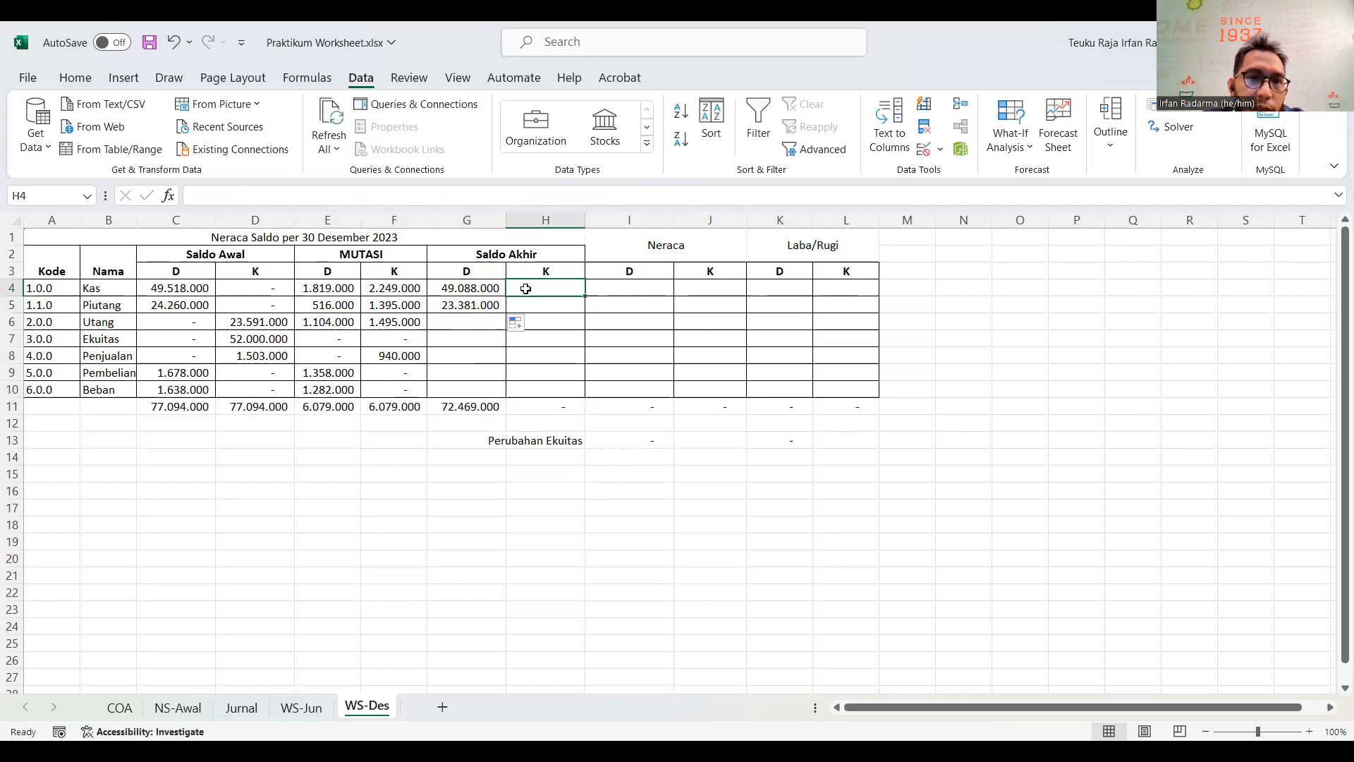
# Step: Replace the G4 closing debit formula with the conditional =IF(C4>D4;C4+E4-F4)
pyautogui.click(477, 286)
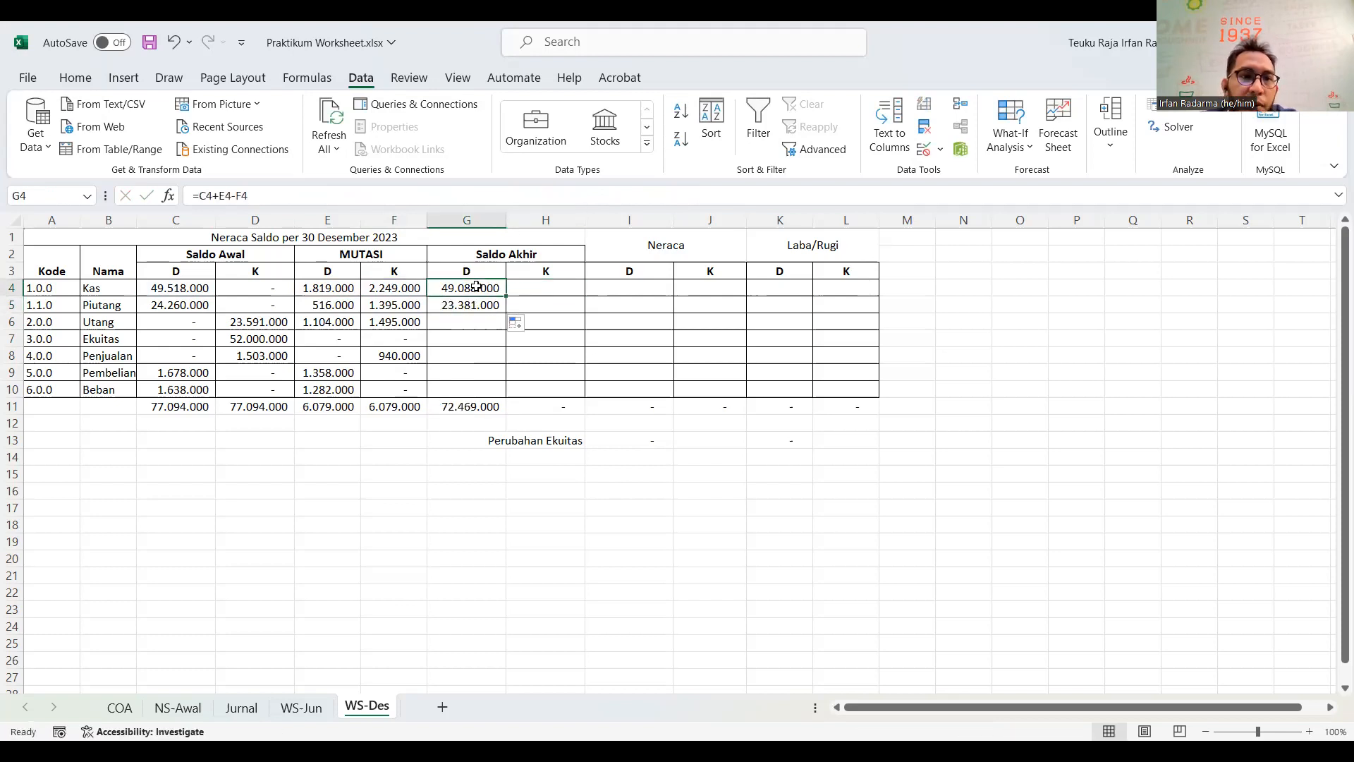
pyautogui.write('=')
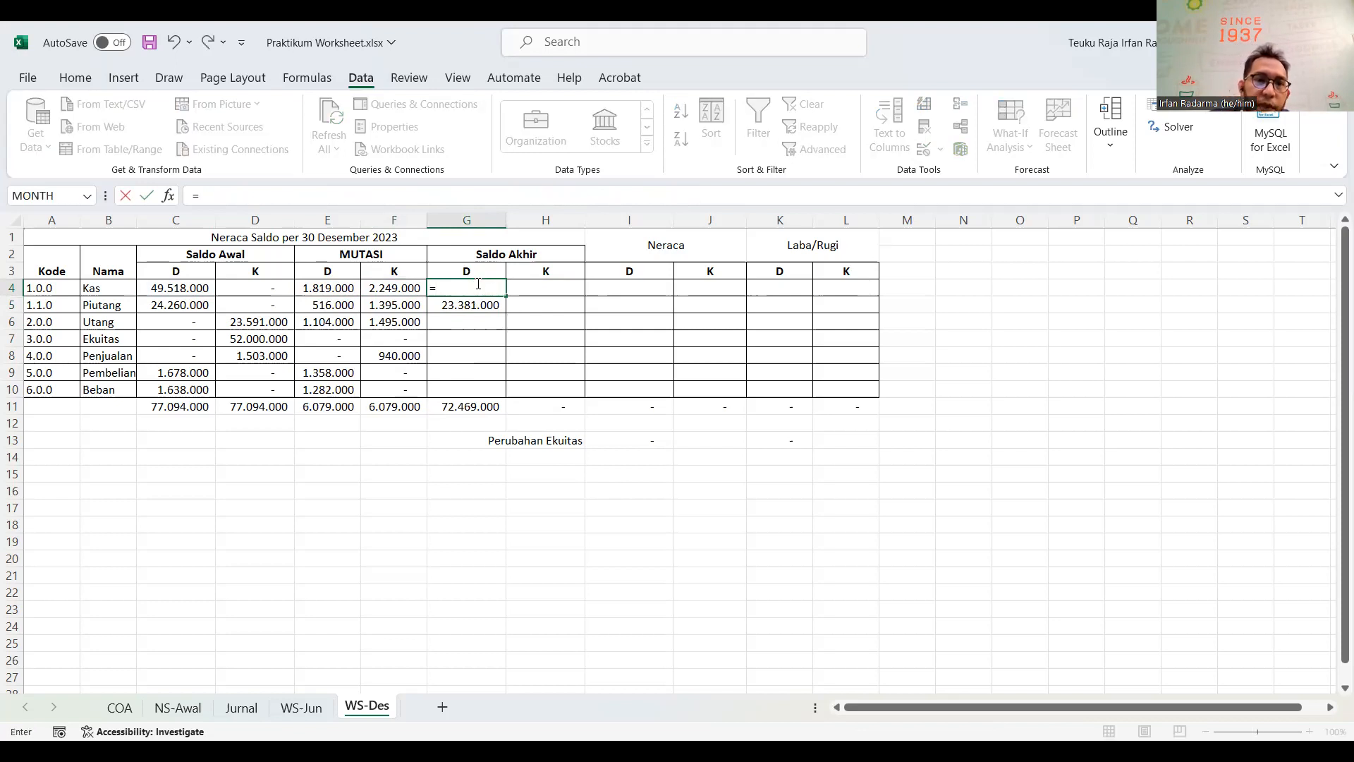
pyautogui.write('if(')
pyautogui.press('Left')
pyautogui.press('Left')
pyautogui.press('Left')
pyautogui.press('Left')
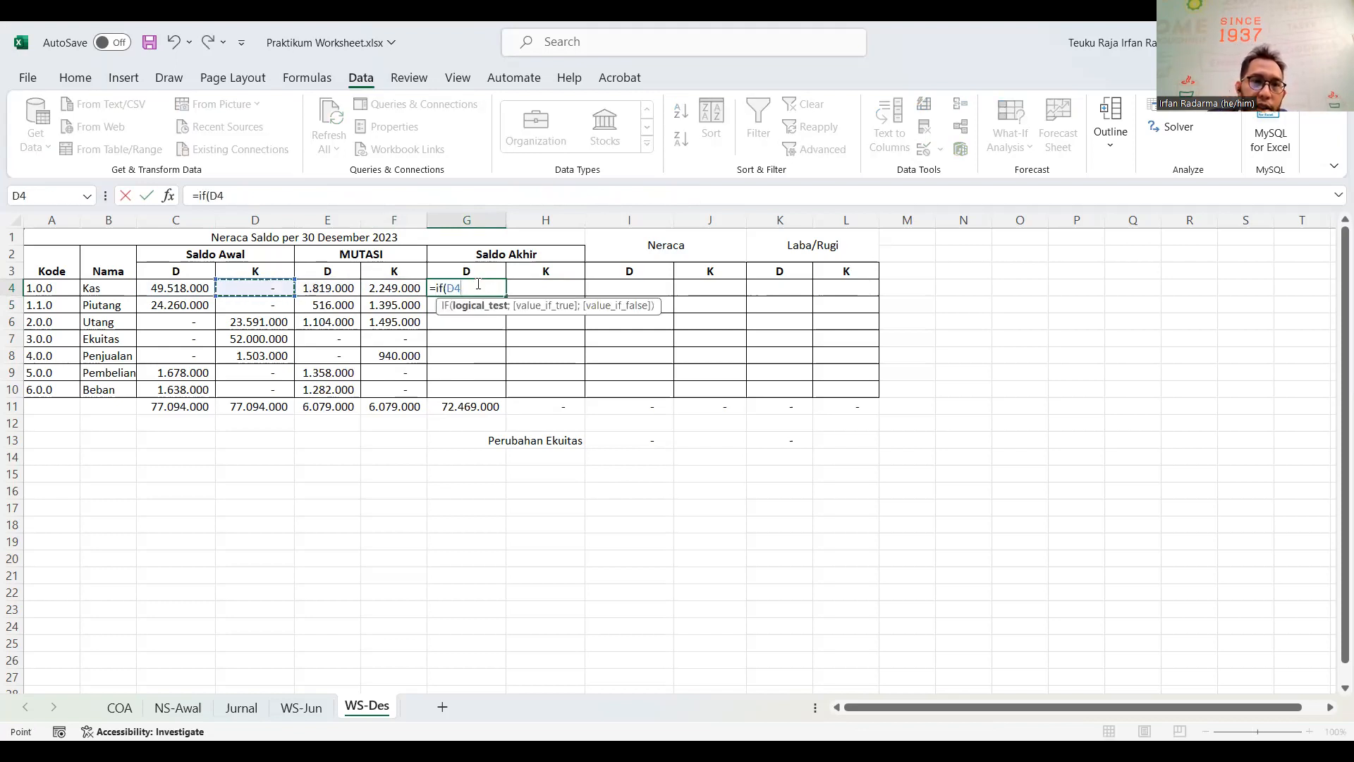
pyautogui.write('>')
pyautogui.press('Left')
pyautogui.press('Left')
pyautogui.press('Left')
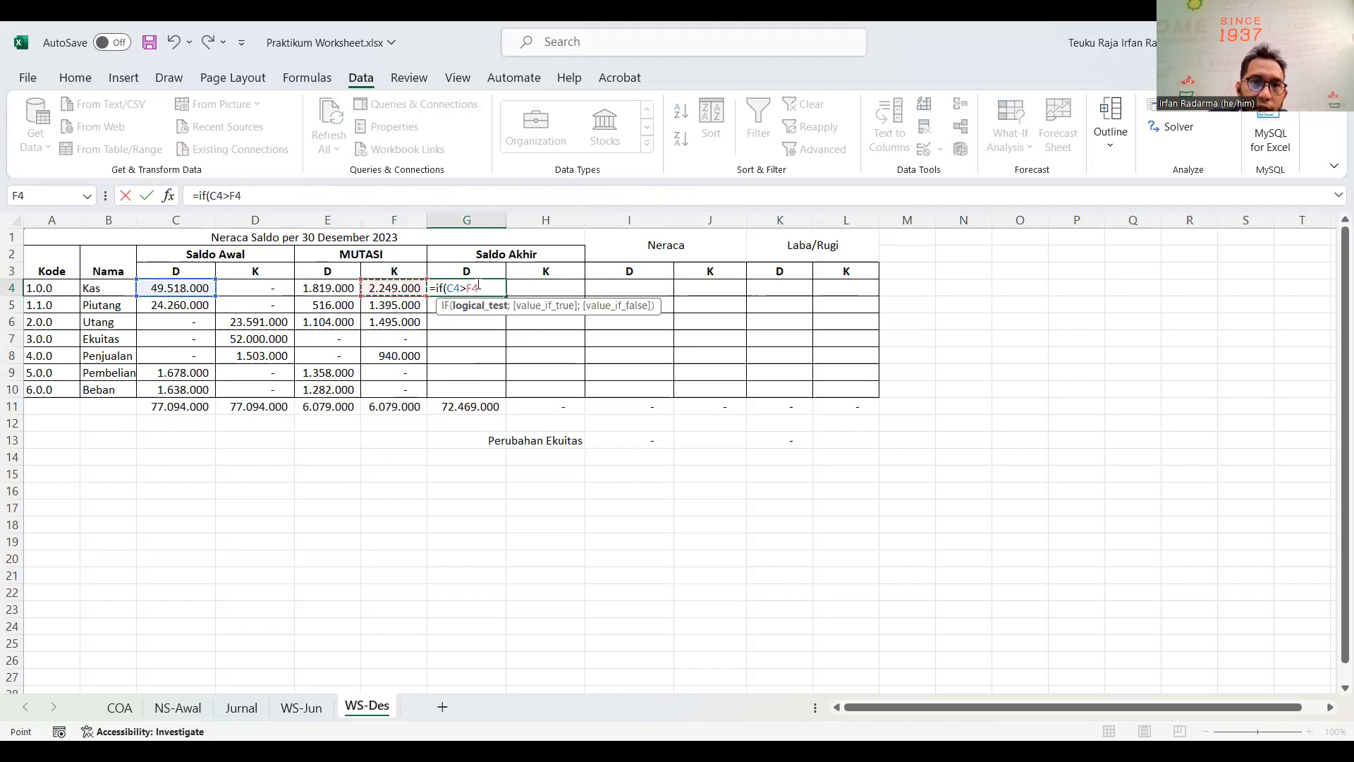
pyautogui.write(';')
pyautogui.press('Left')
pyautogui.press('Left')
pyautogui.press('Left')
pyautogui.press('Left')
pyautogui.write('+')
pyautogui.press('Left')
pyautogui.press('Left')
pyautogui.write('-')
pyautogui.press('Left')
pyautogui.press('Left')
pyautogui.press('Right')
pyautogui.press('Return')
# Step: Add 0 as the false result of the G4 IF formula and fill it down through G10
pyautogui.click(474, 286)
pyautogui.click(300, 198)
pyautogui.click(300, 198)
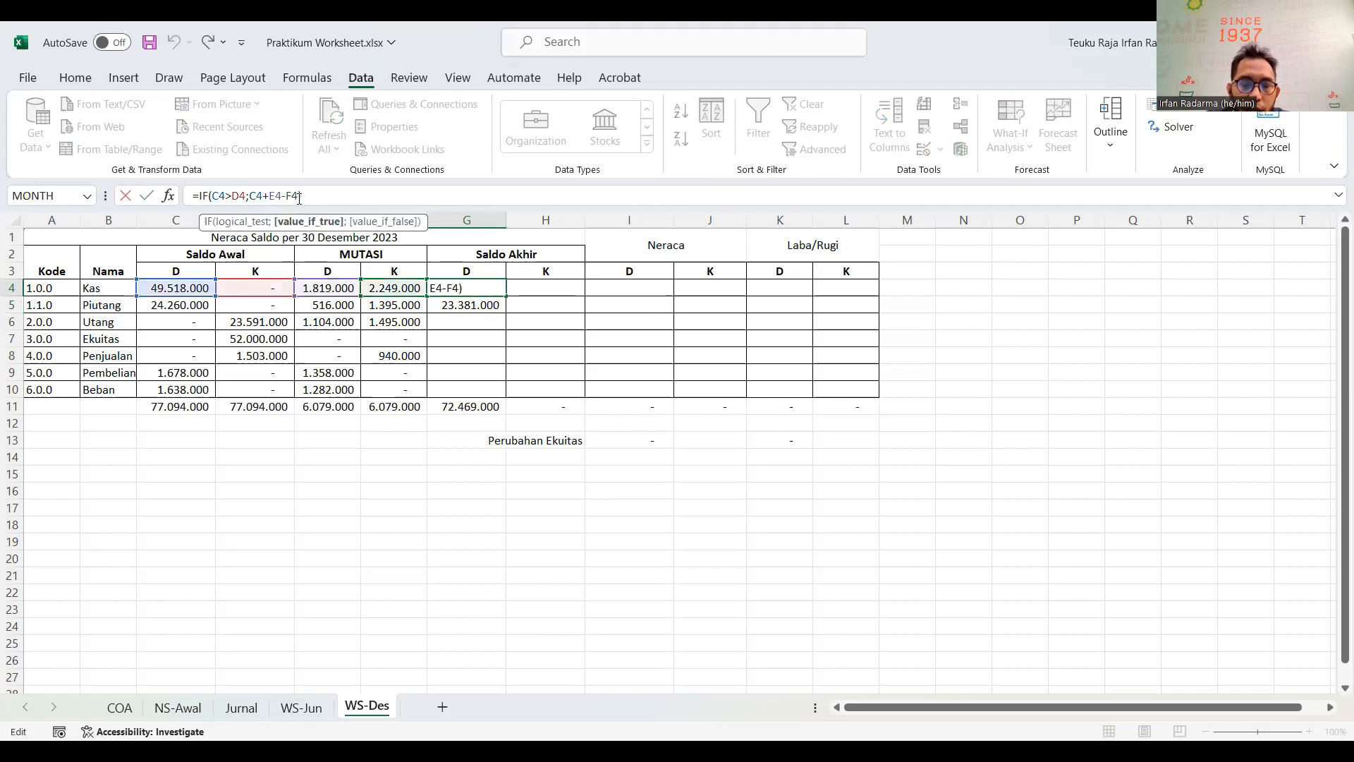
pyautogui.write(';0)')
pyautogui.press('Return')
pyautogui.click(478, 290)
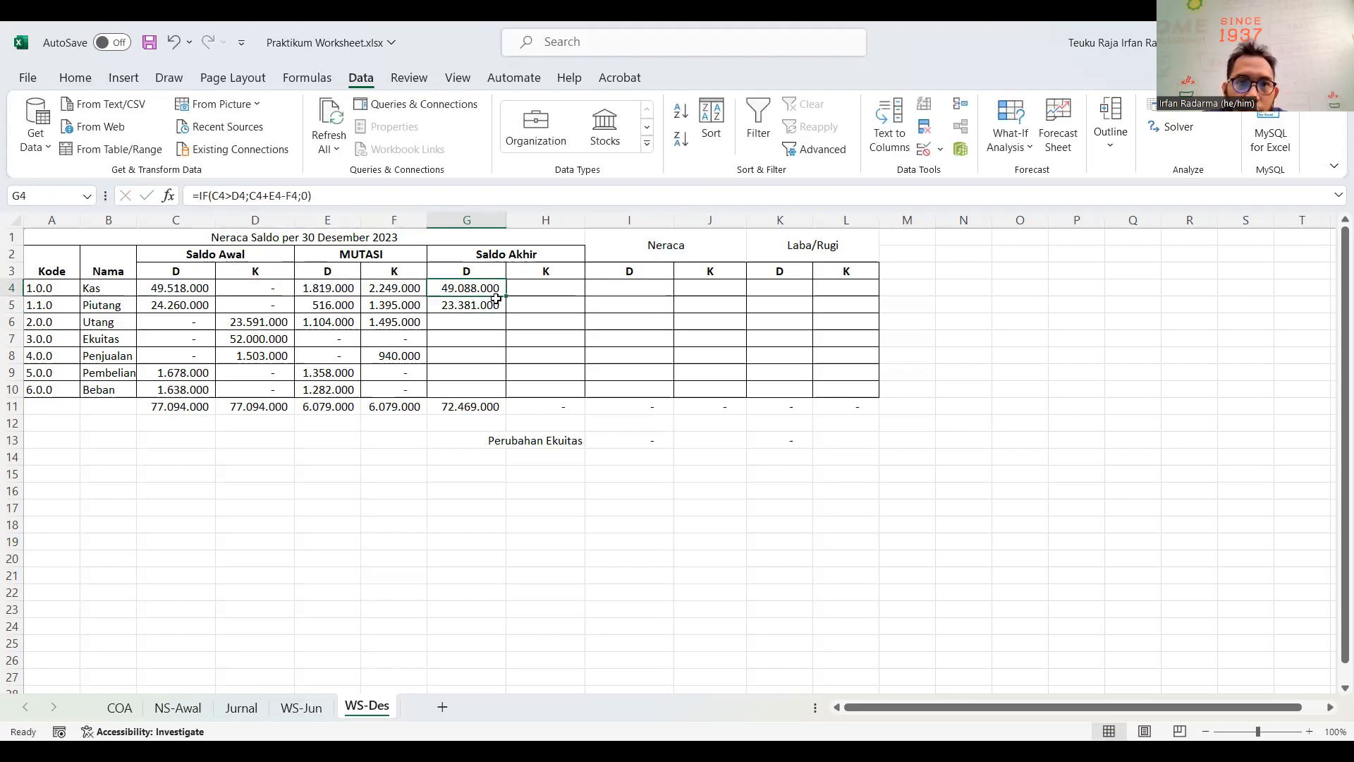
pyautogui.moveTo(504, 300); pyautogui.dragTo(503, 395)
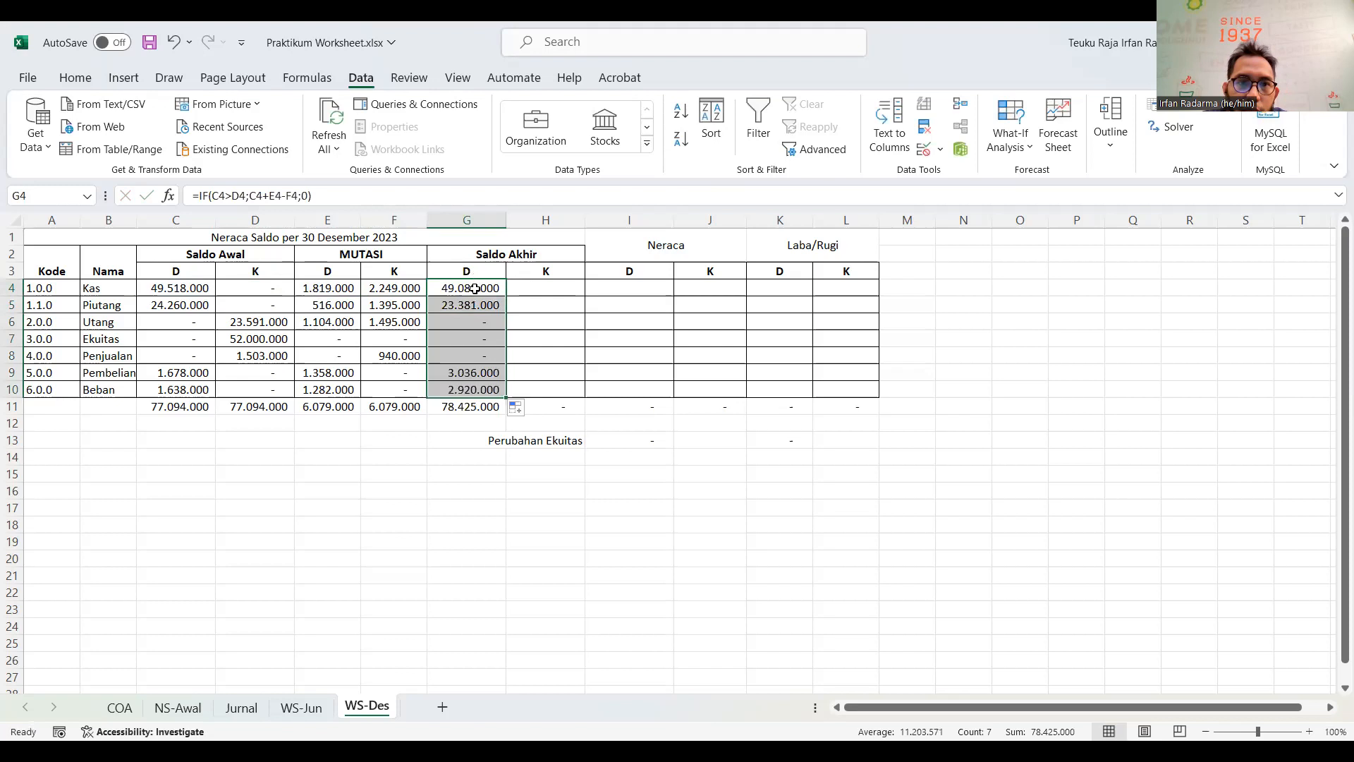
pyautogui.click(477, 288)
# Step: Enter the Kas closing credit balance formula =IF(C4<D4;D4-E4+F4) in H4
pyautogui.click(555, 284)
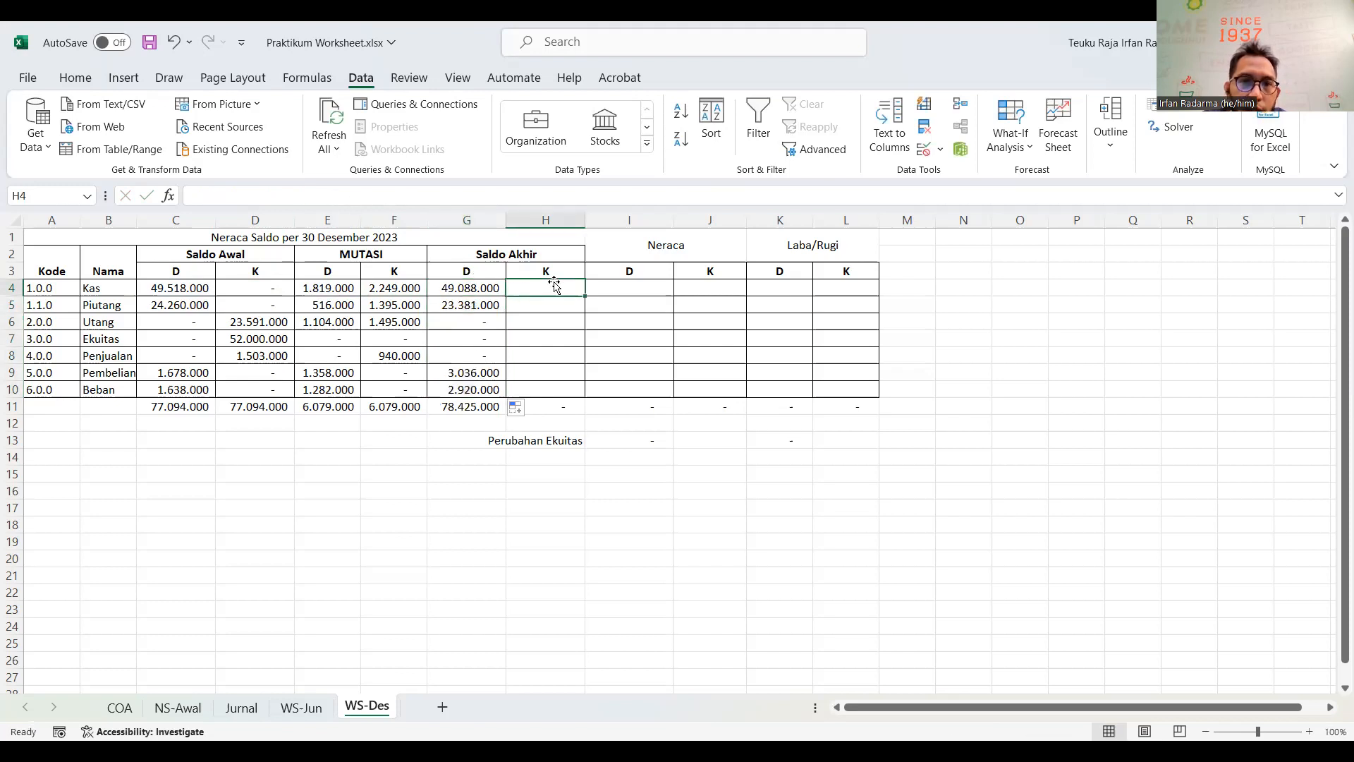
pyautogui.write('=')
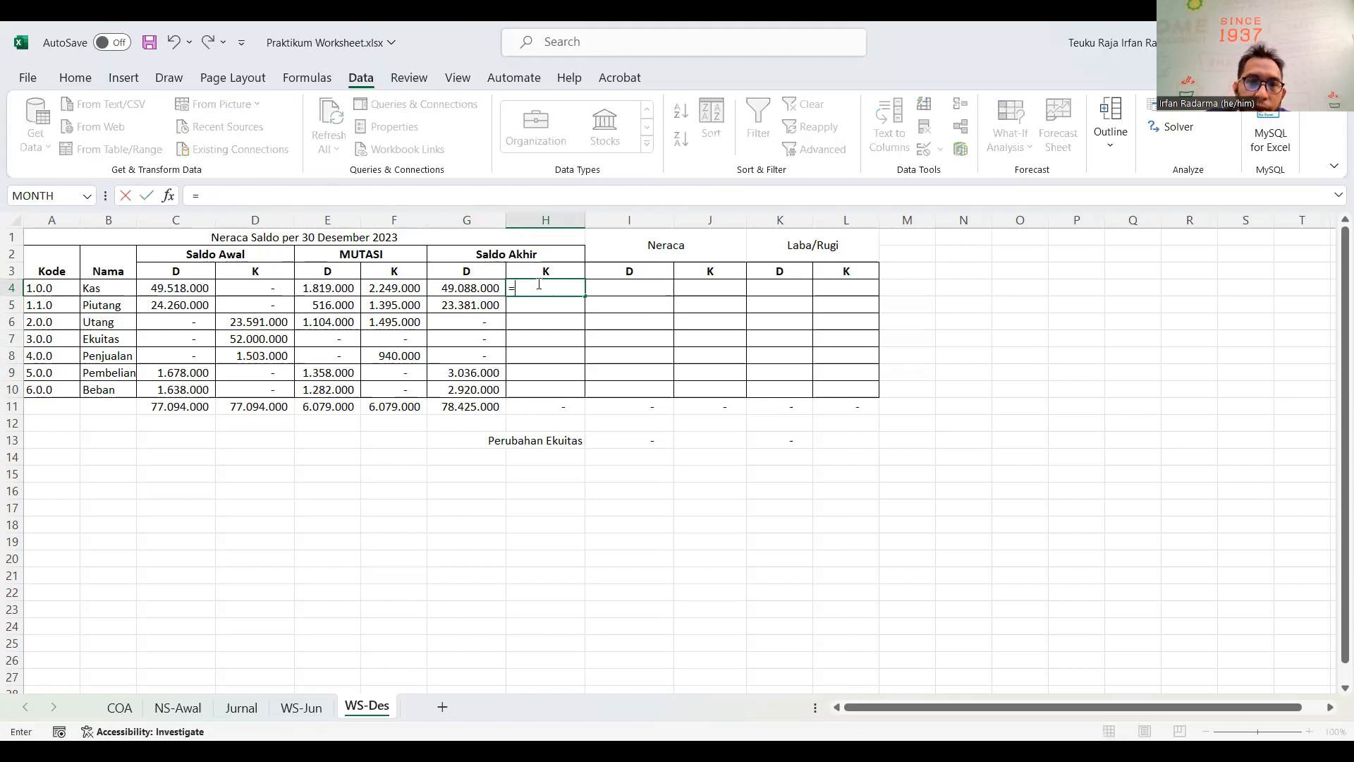
pyautogui.write('if(')
pyautogui.click(194, 290)
pyautogui.write('<')
pyautogui.click(254, 289)
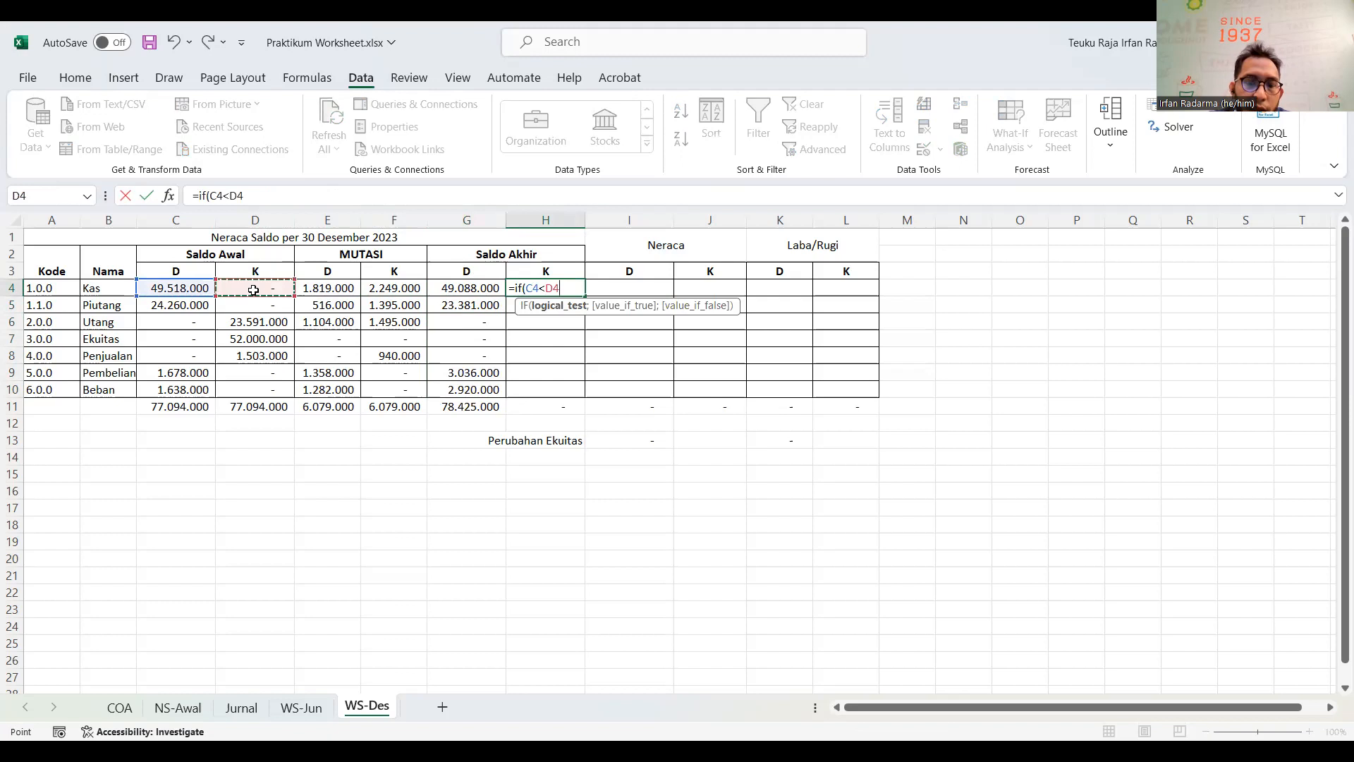
pyautogui.write(';')
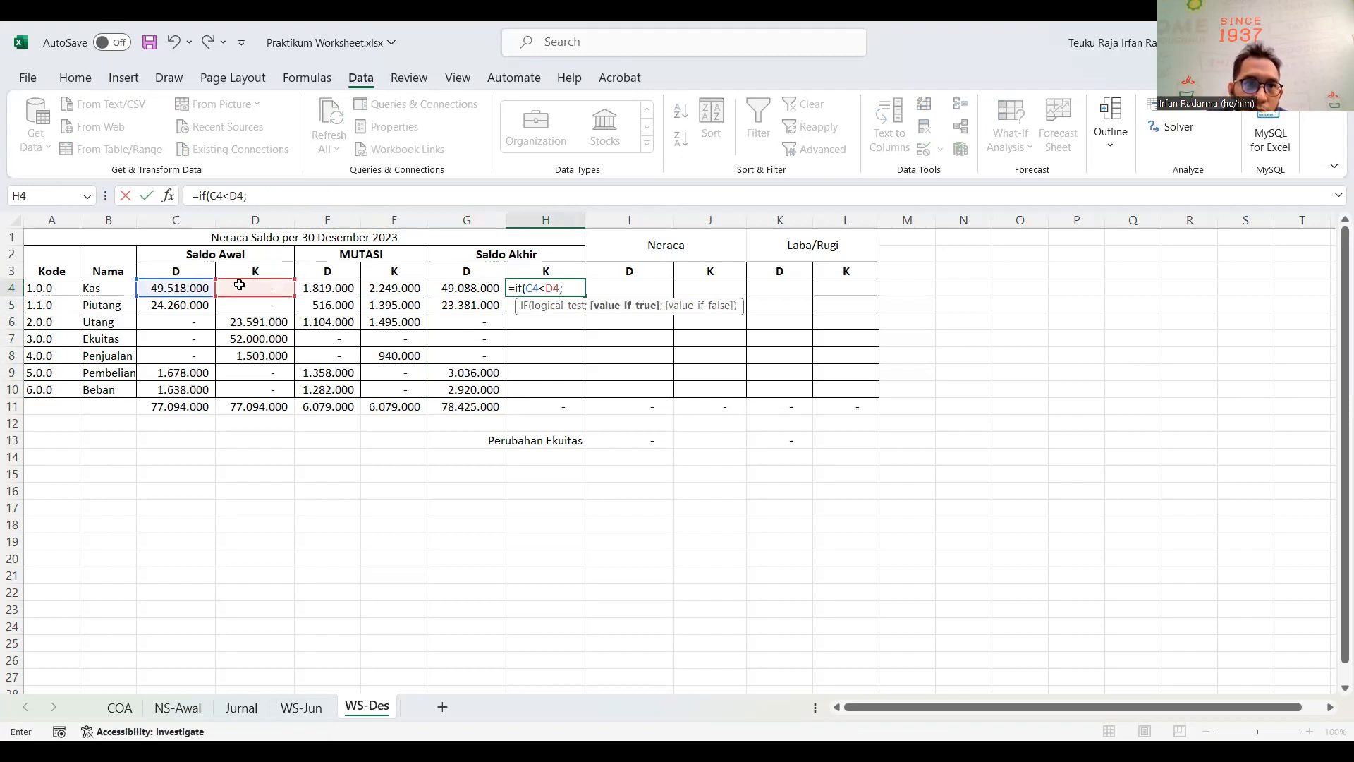
pyautogui.click(239, 284)
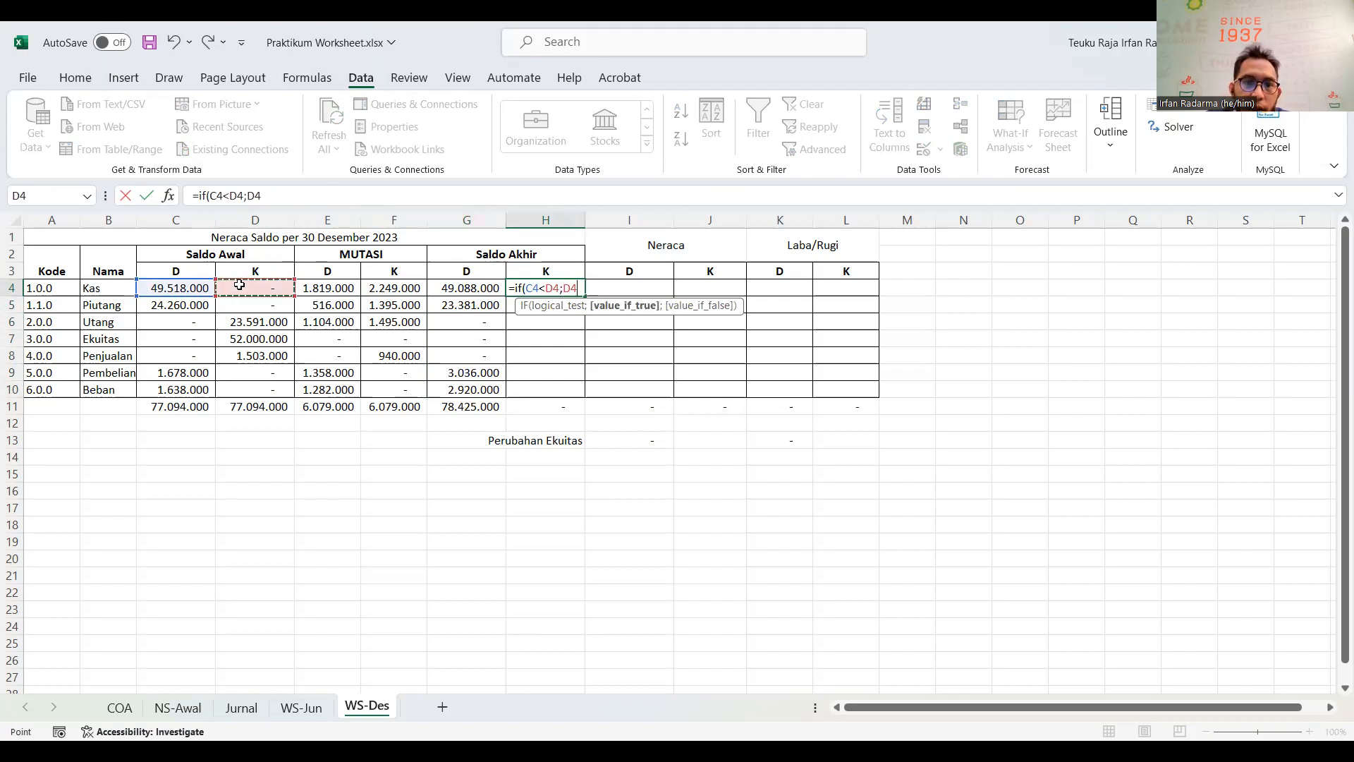
pyautogui.write('-')
pyautogui.click(310, 289)
pyautogui.write('+')
pyautogui.click(390, 289)
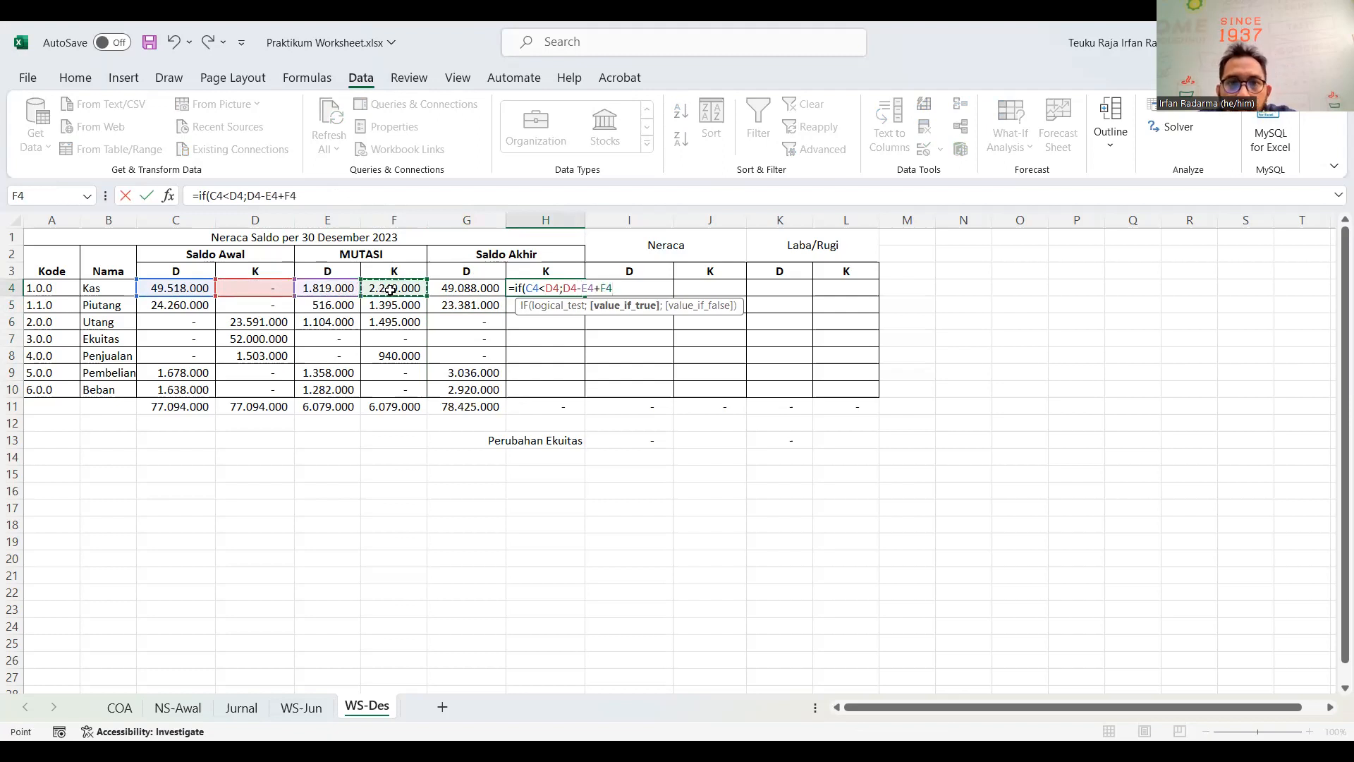
pyautogui.press('Return')
# Step: Add 0 as the false result of the H4 IF formula and fill it down through H10
pyautogui.click(573, 288)
pyautogui.click(299, 195)
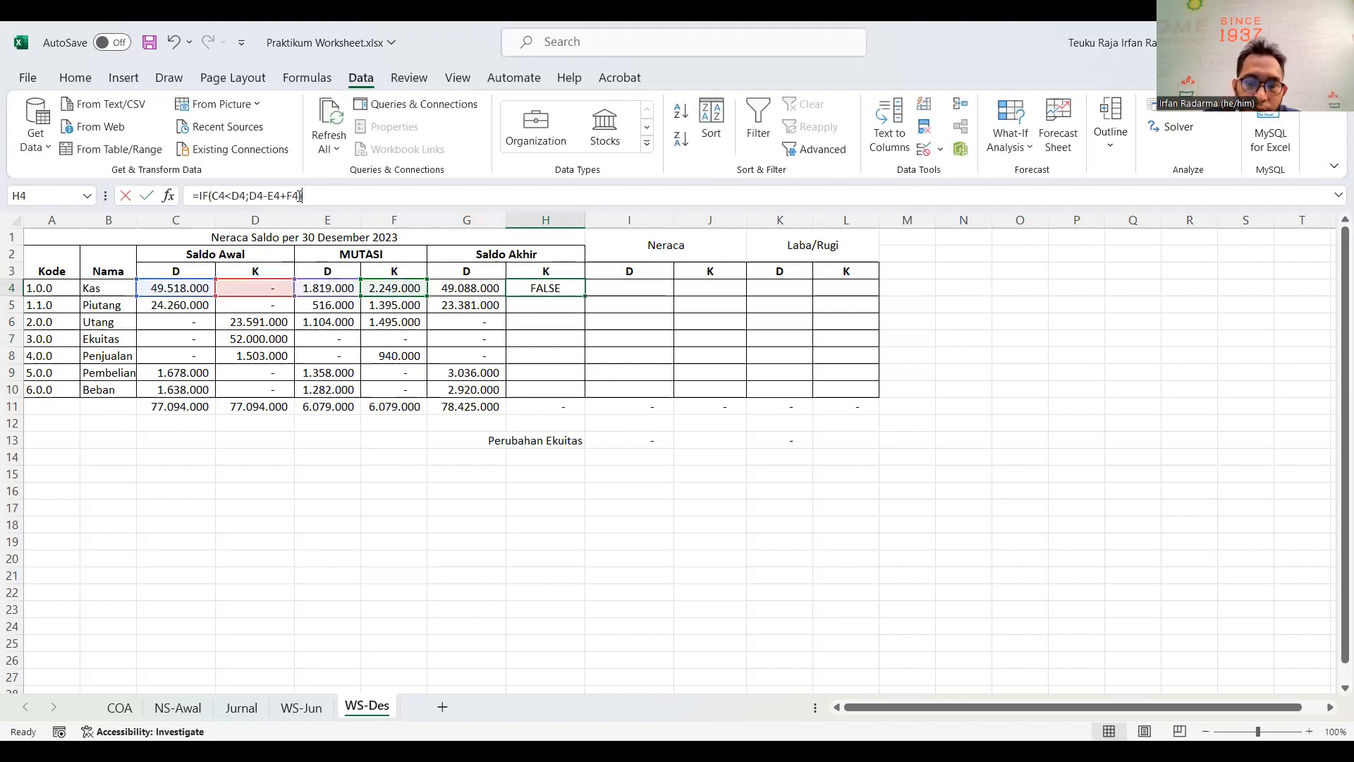
pyautogui.write(';0')
pyautogui.press('Return')
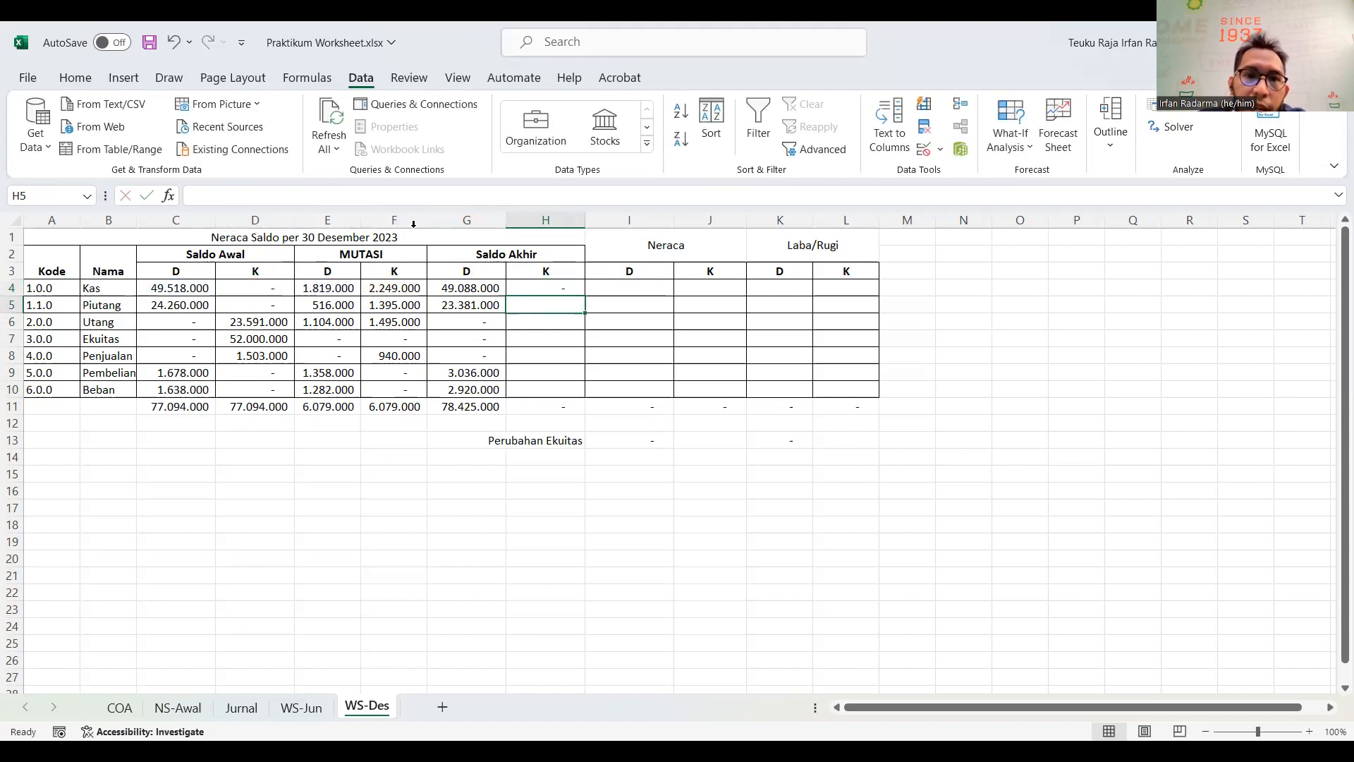
pyautogui.click(549, 284)
pyautogui.moveTo(589, 298); pyautogui.dragTo(568, 393)
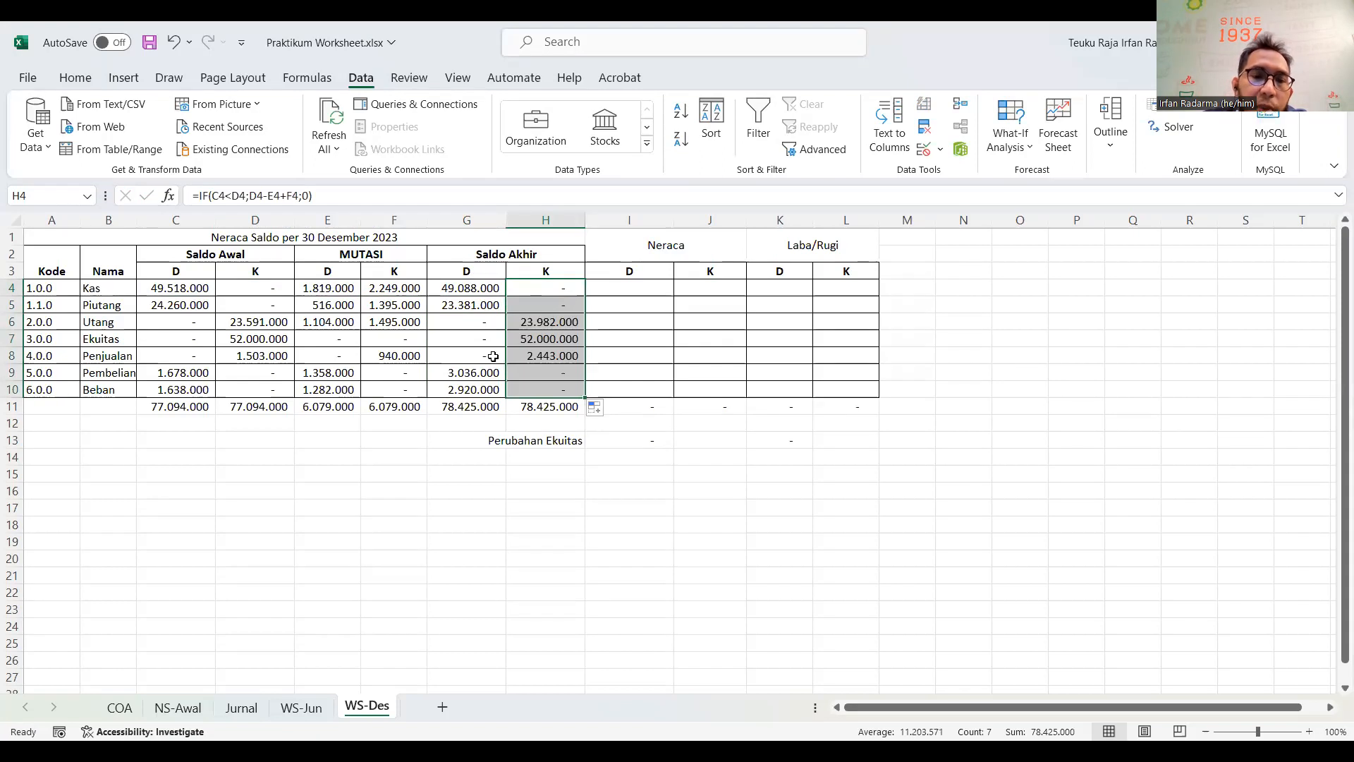
pyautogui.click(624, 288)
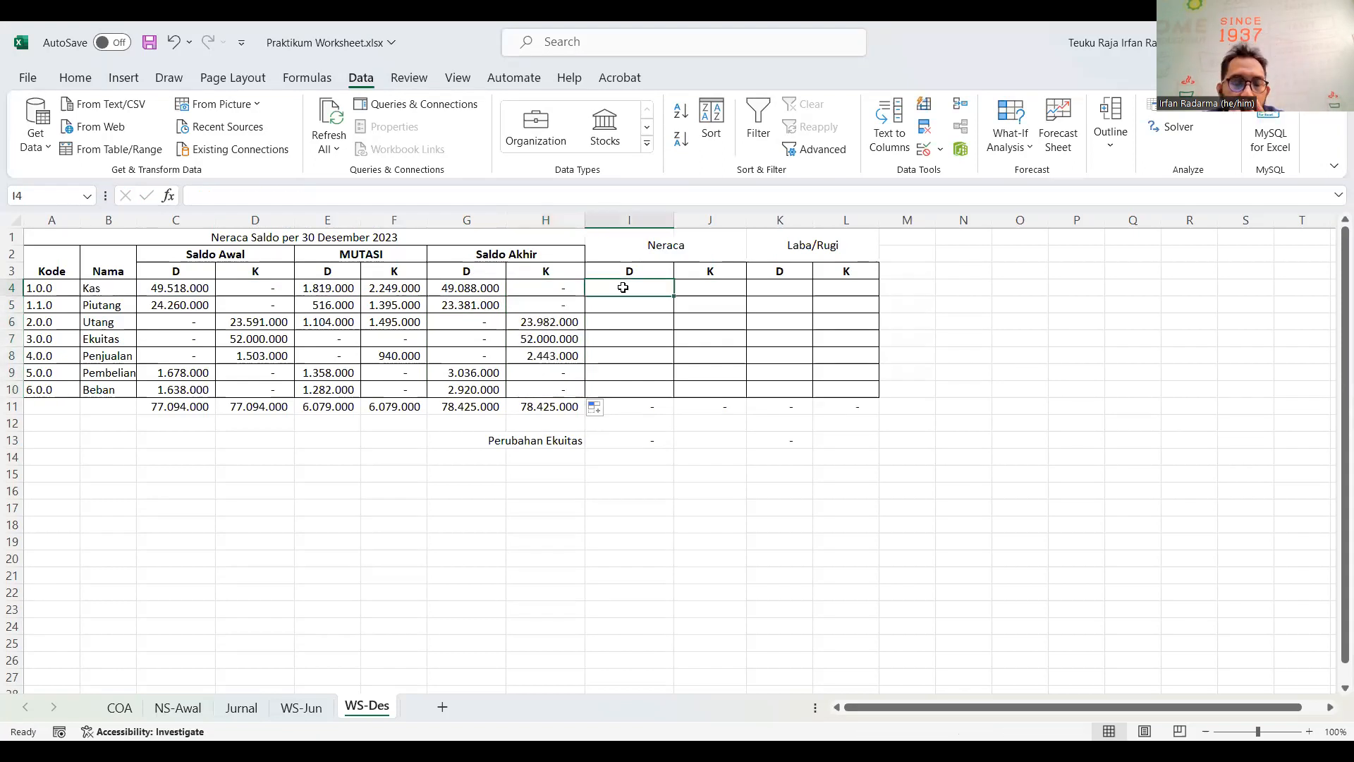
# Step: Try to enter the Kas Neraca debit formula =if(A4<'4';G4;0 in I4
pyautogui.write('=')
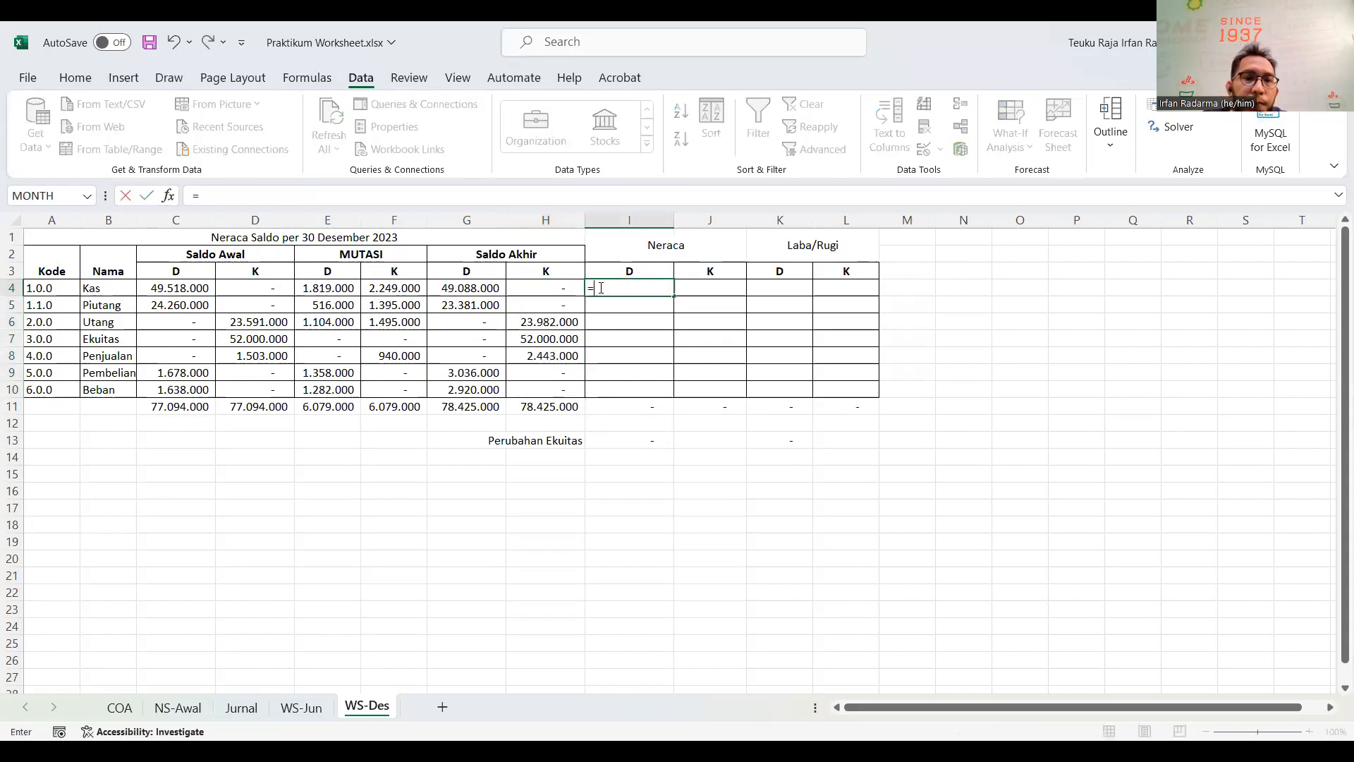
pyautogui.write('if(')
pyautogui.click(44, 288)
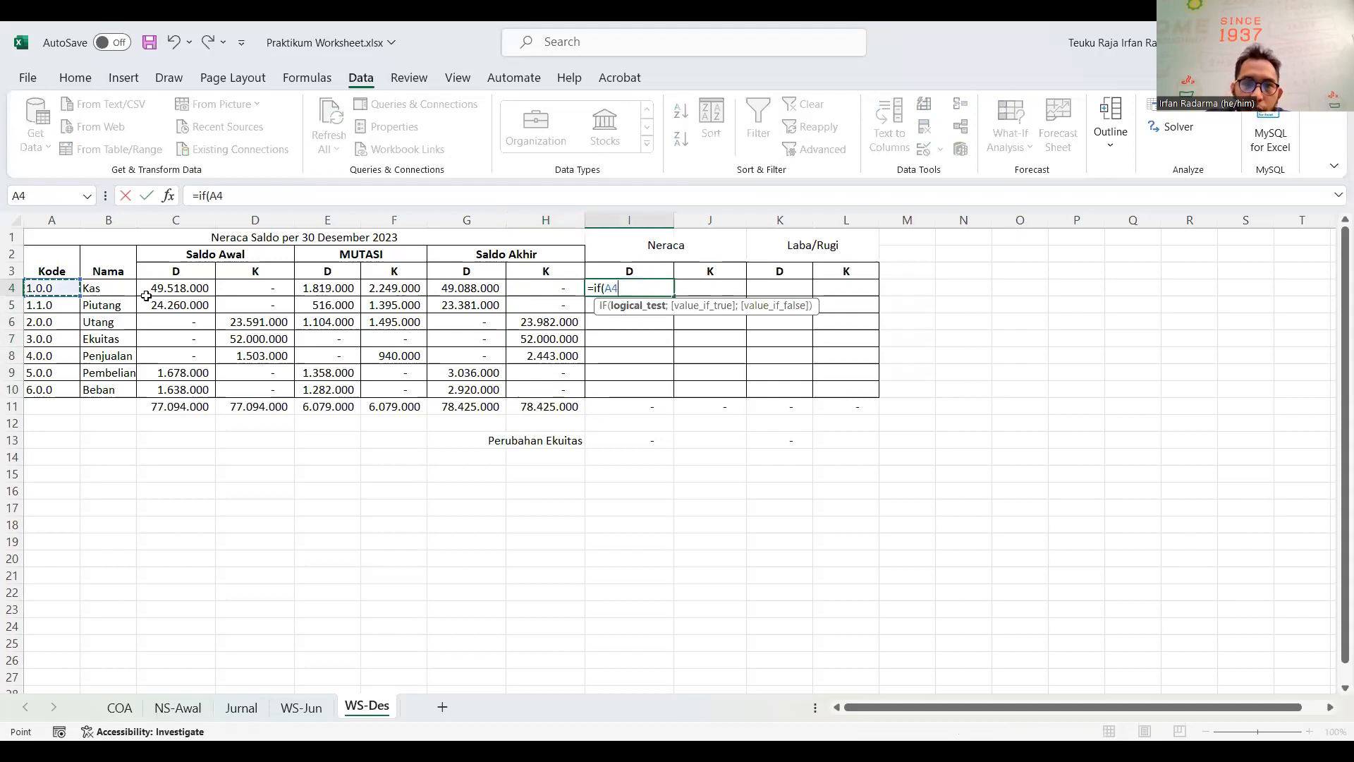
pyautogui.write('<')
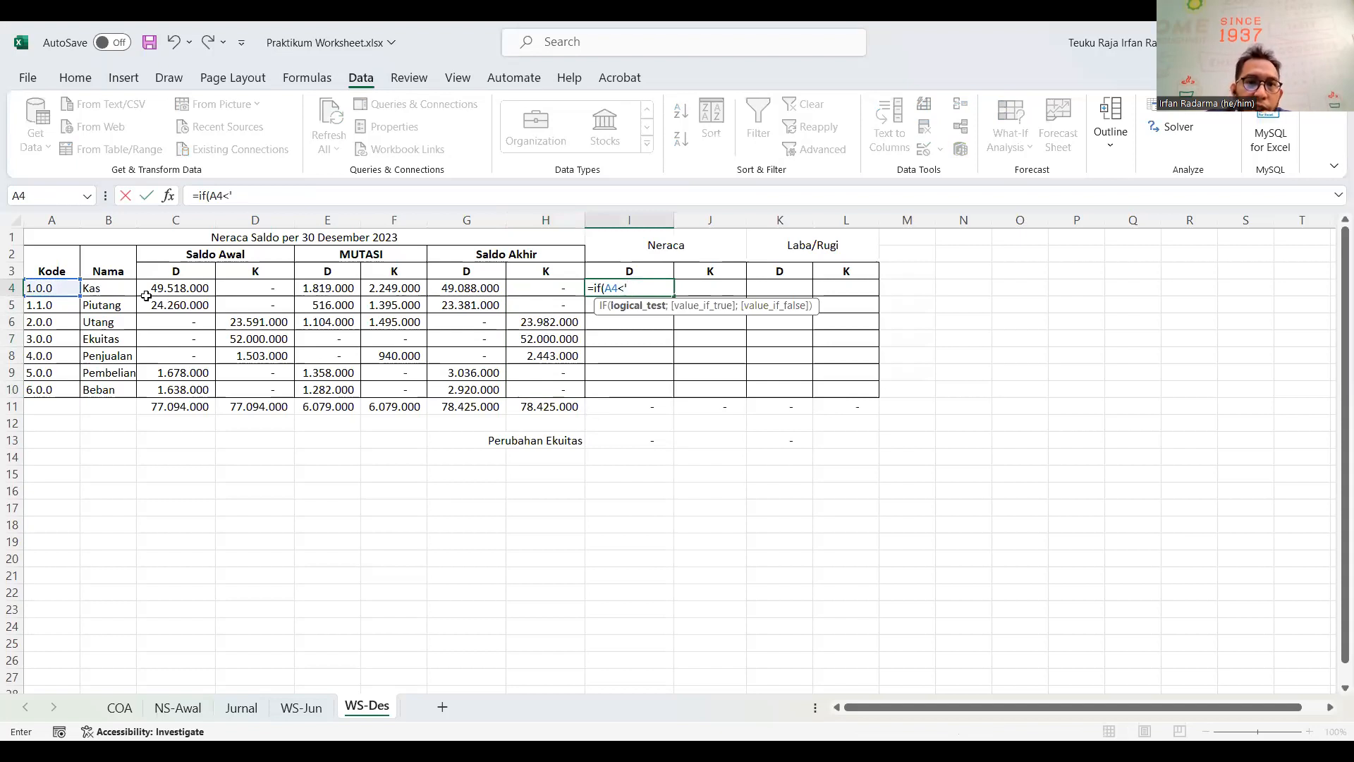
pyautogui.write("'4';")
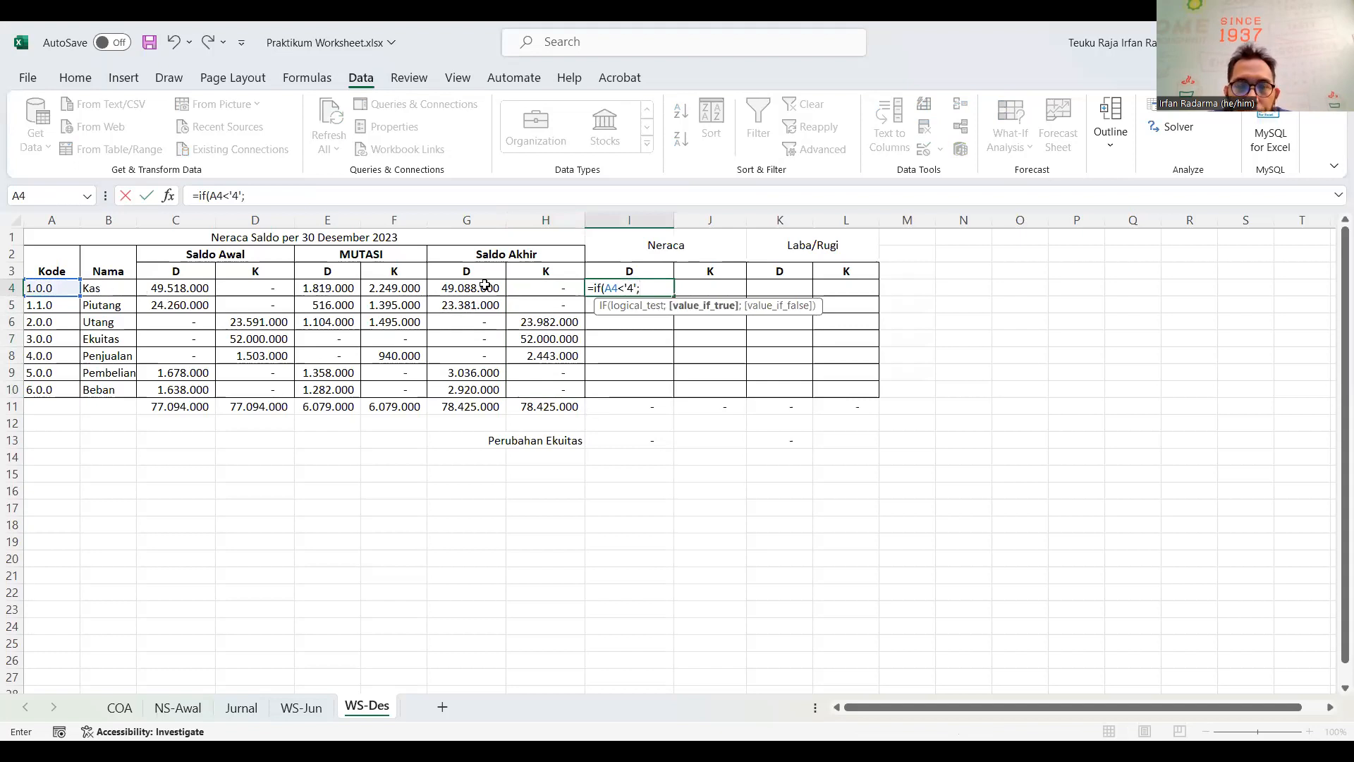
pyautogui.click(484, 288)
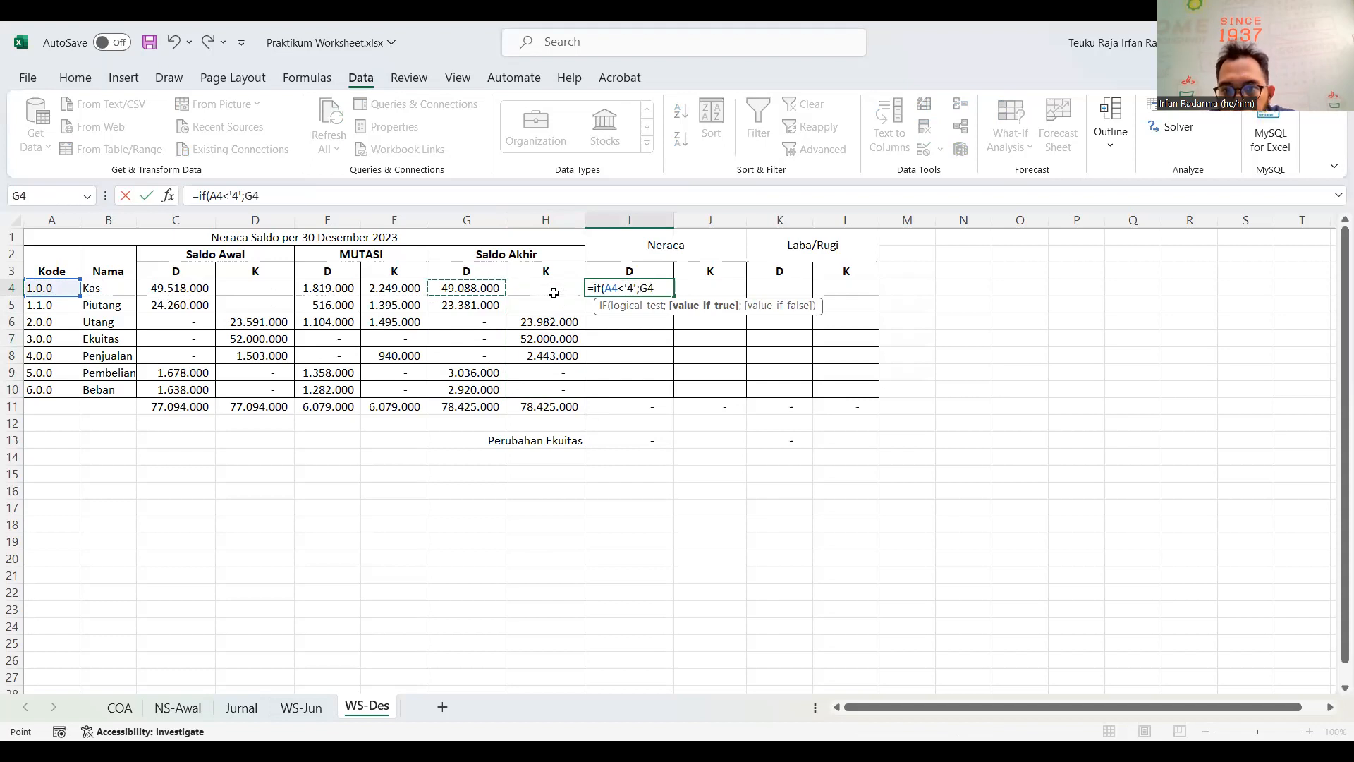
pyautogui.write(';0')
pyautogui.press('Return')
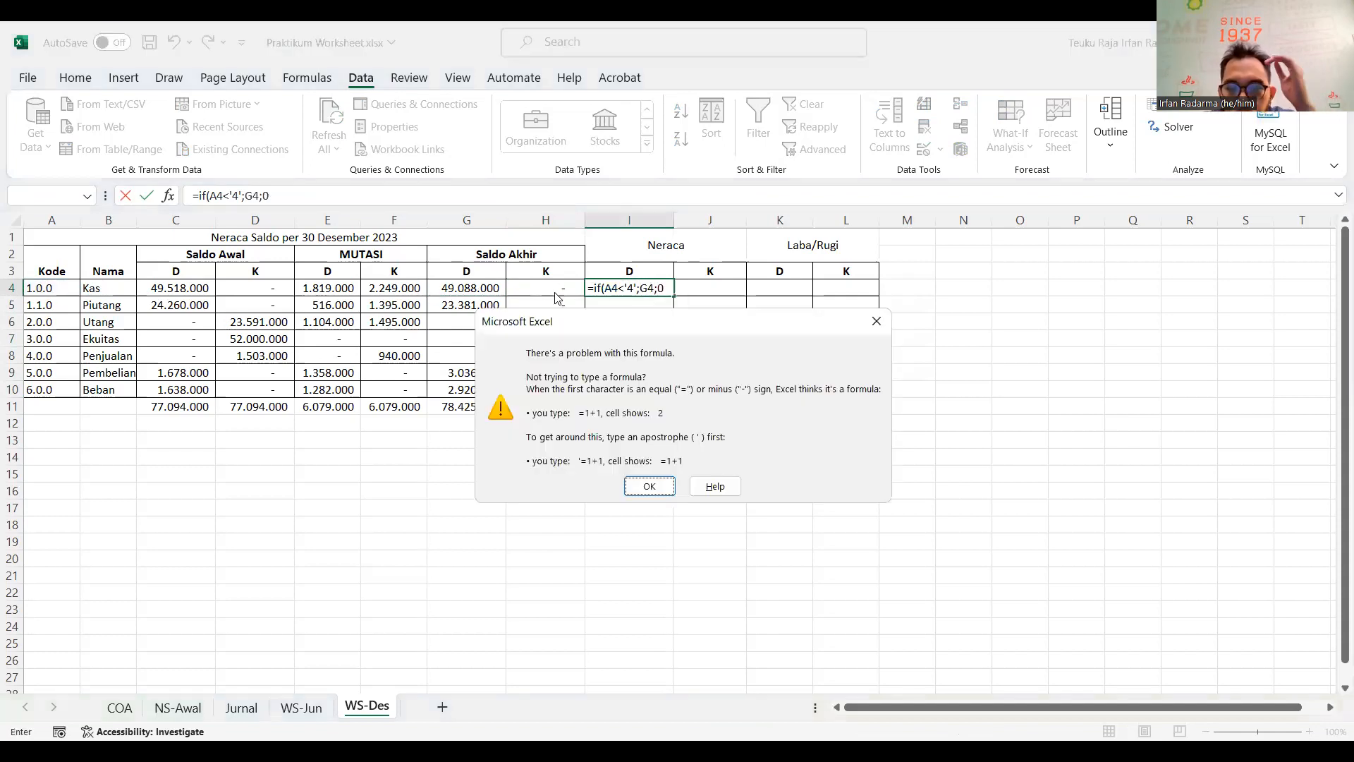
pyautogui.press('Return')
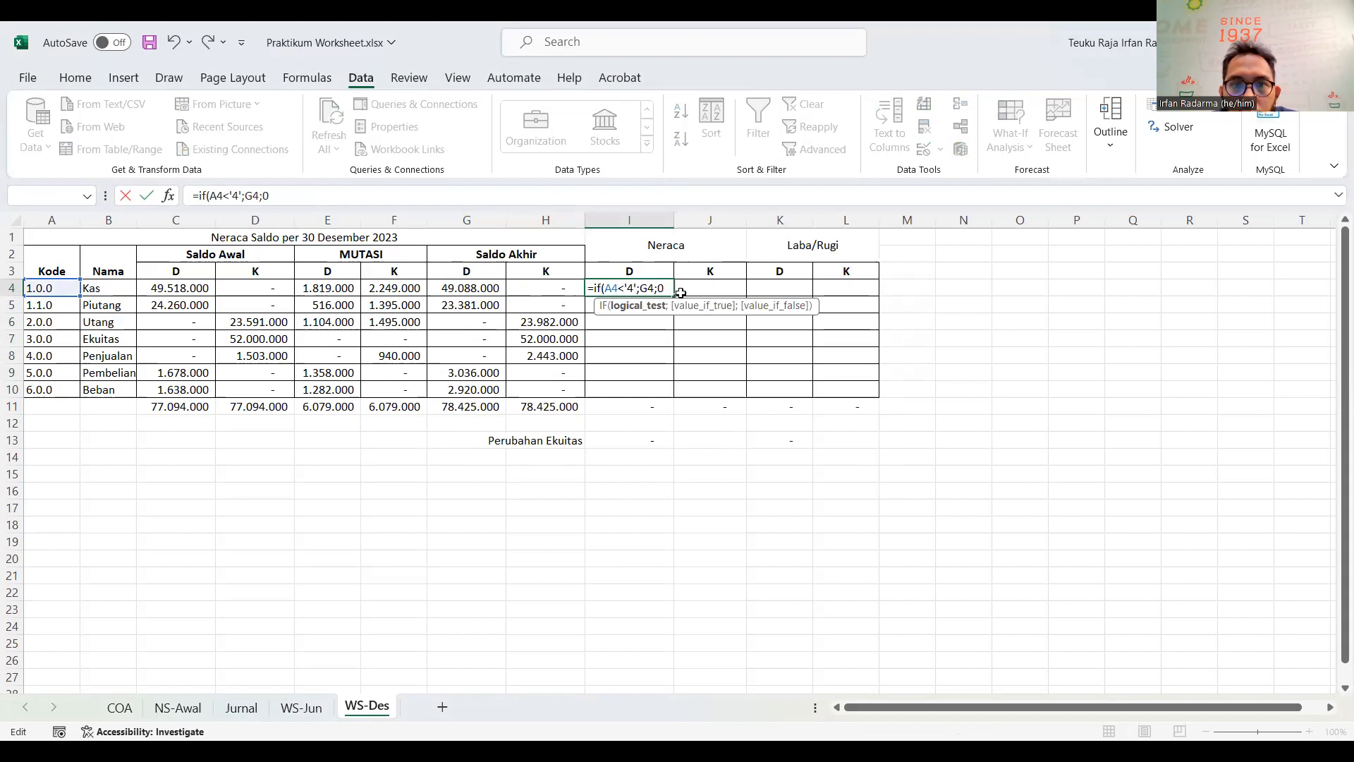
# Step: Correct the I4 formula to =IF(A4<4;G4;0) and fill it down through I10
pyautogui.press('BackSpace')
pyautogui.press('Right')
pyautogui.press('Delete')
pyautogui.hotkey('ctrl', 'Return')
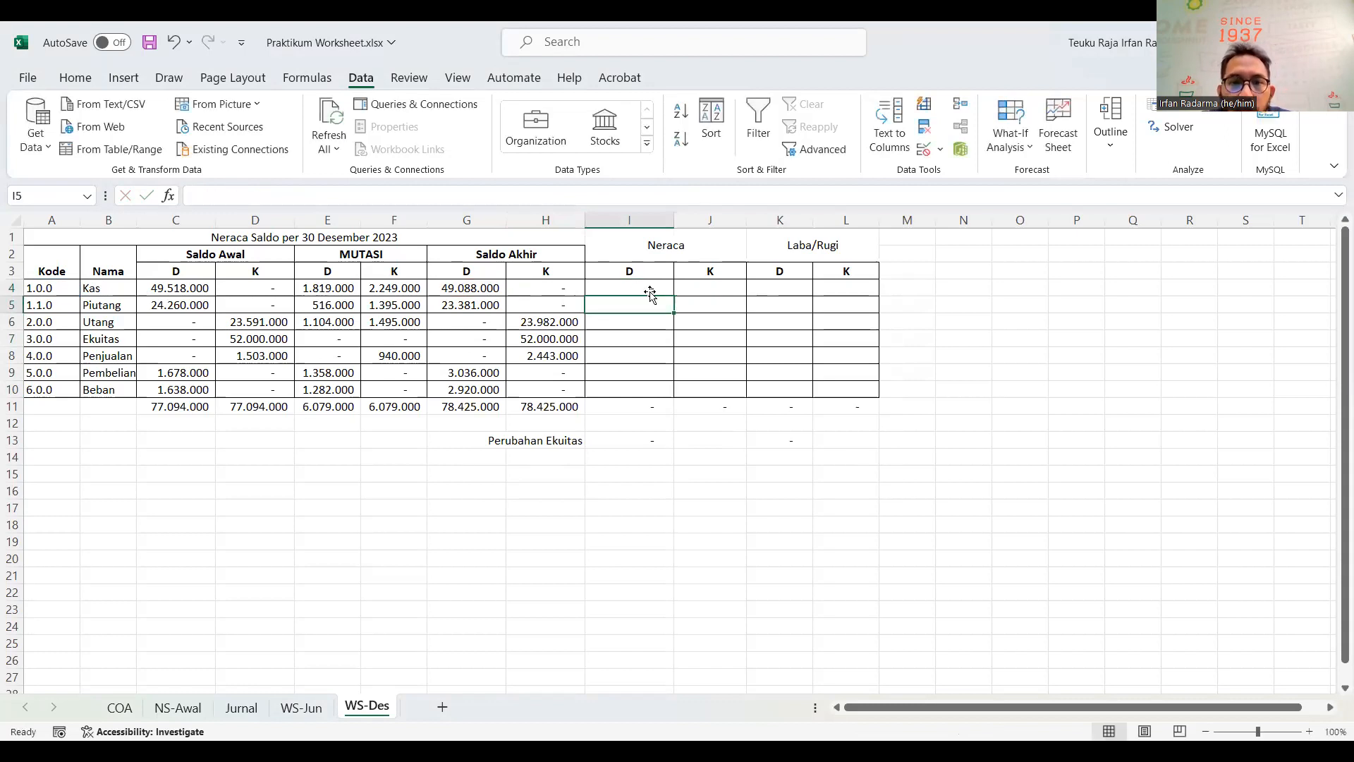
pyautogui.moveTo(674, 295); pyautogui.dragTo(656, 388)
pyautogui.click(634, 294)
pyautogui.click(237, 196)
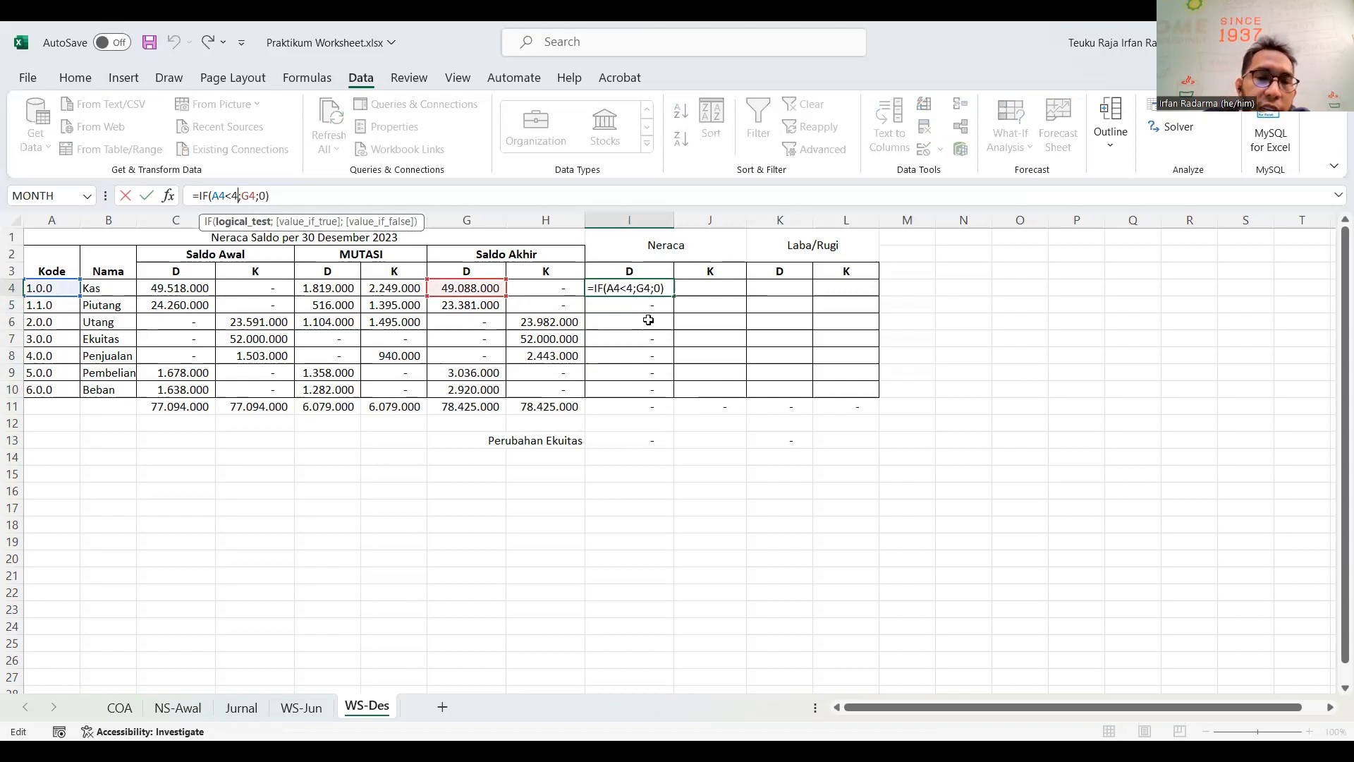
pyautogui.press('Escape')
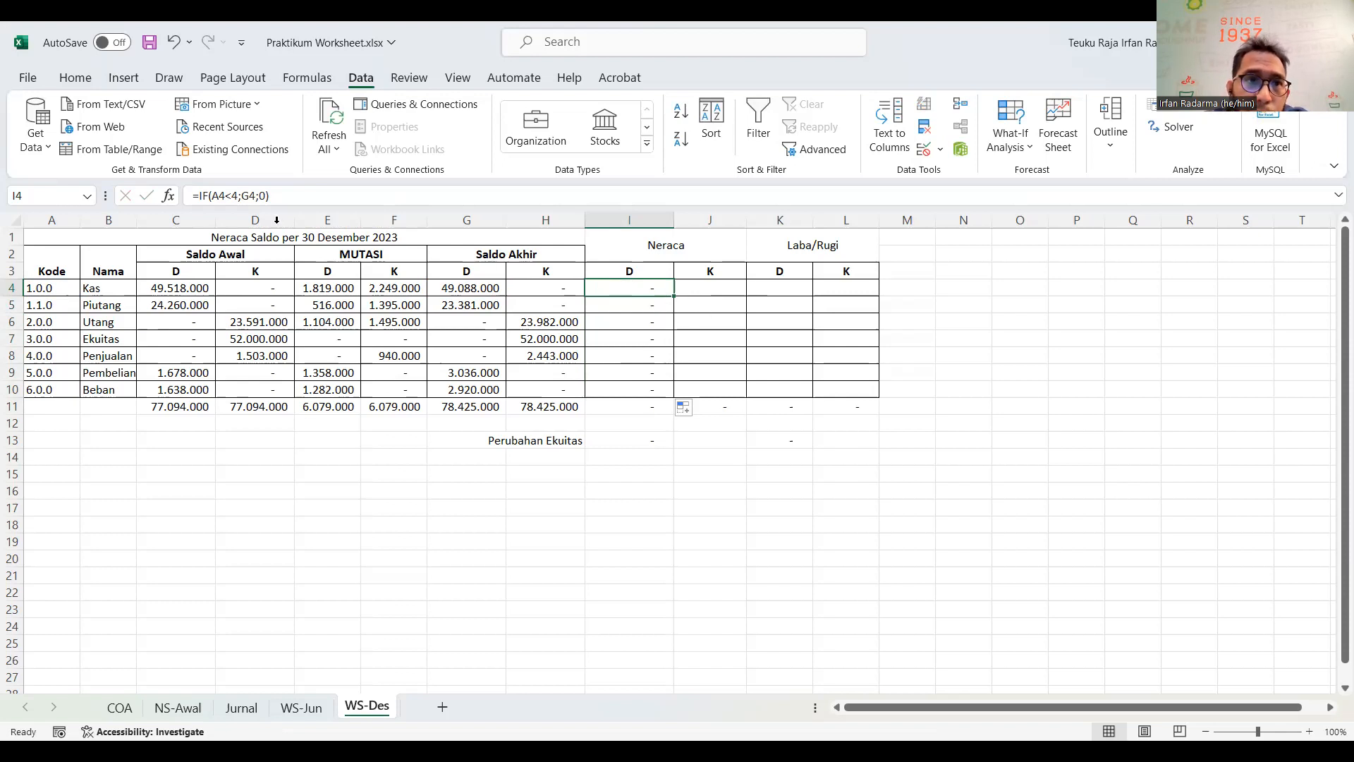
# Step: Wrap A4 in LEFT within the I4 condition, making the formula =IF(LEFT(A4;1)<4;G4;0)
pyautogui.click(215, 196)
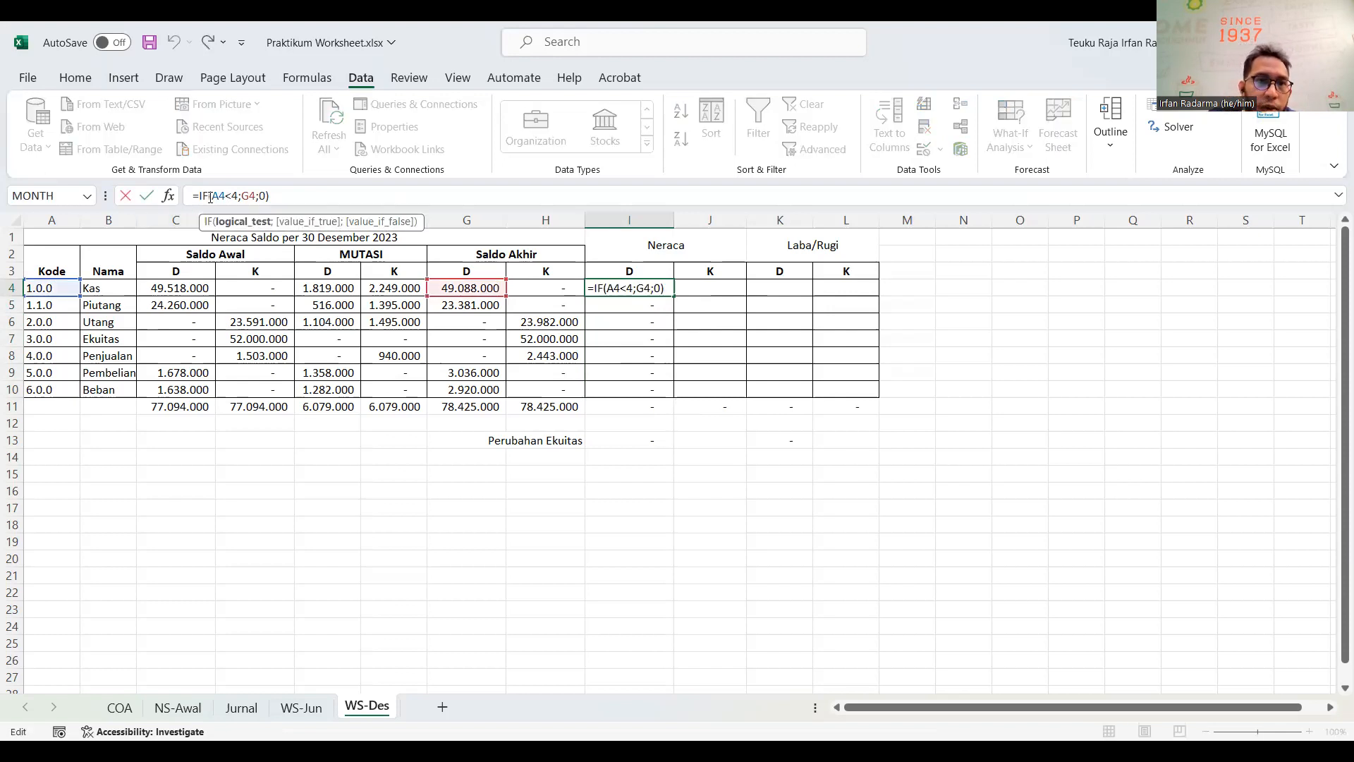
pyautogui.write('left(')
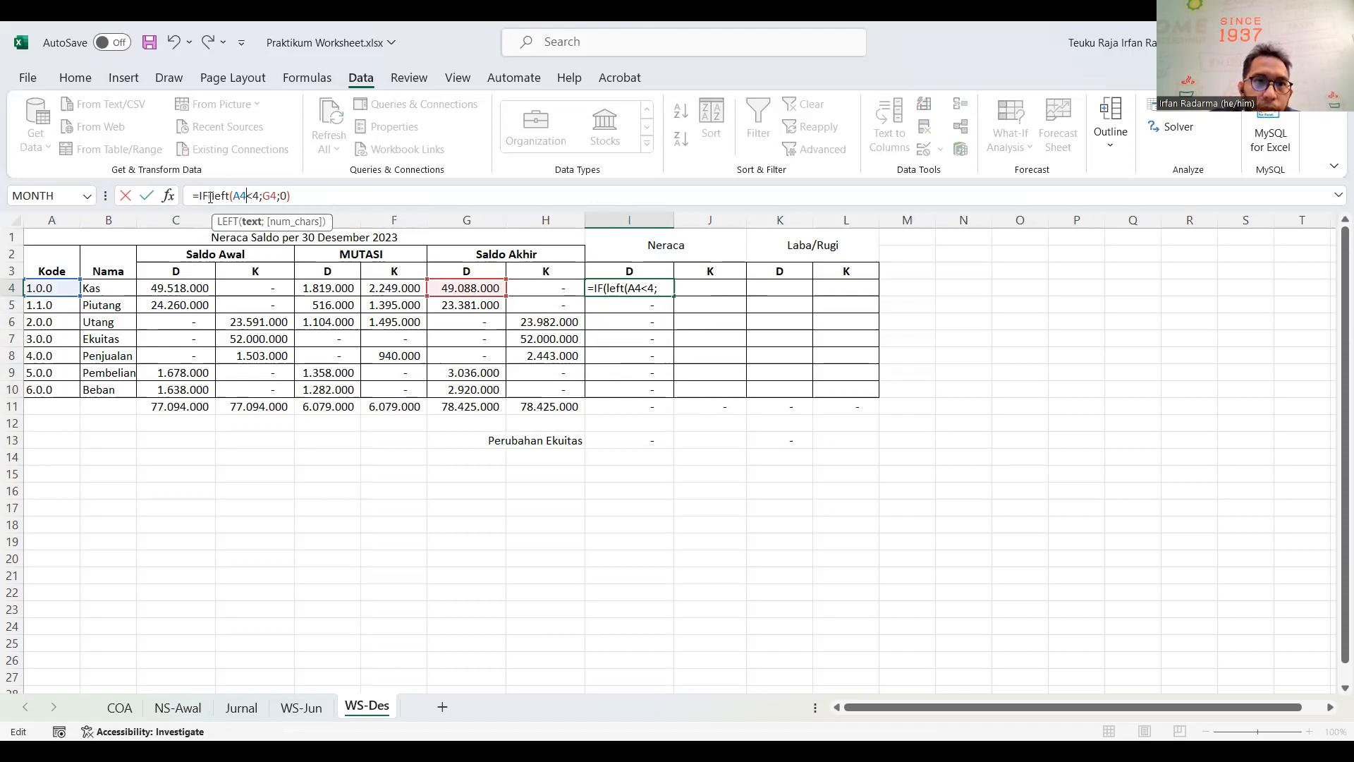
pyautogui.press('Escape')
pyautogui.click(624, 286)
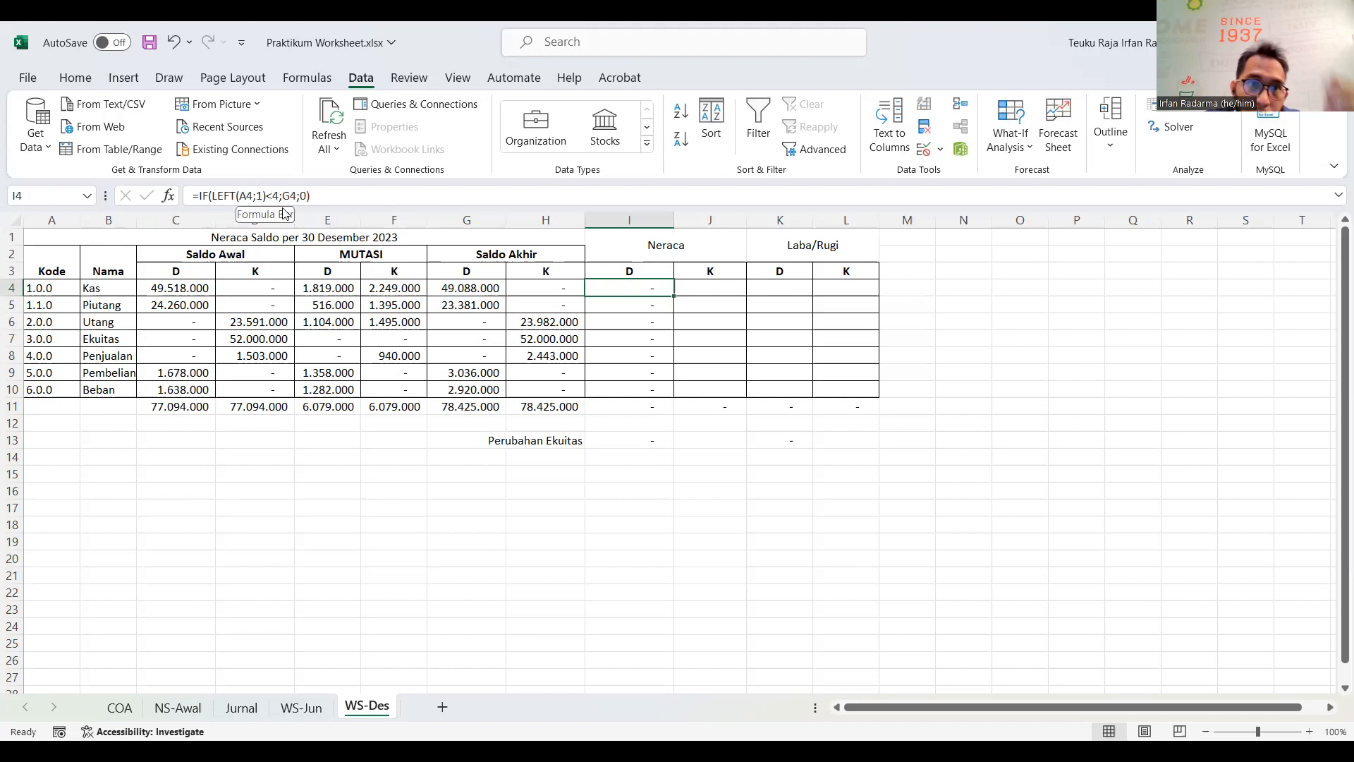
# Step: Reduce the I4 formula to its LEFT(A4;1) part to test the extracted first digit of the code
pyautogui.moveTo(310, 195); pyautogui.dragTo(229, 196)
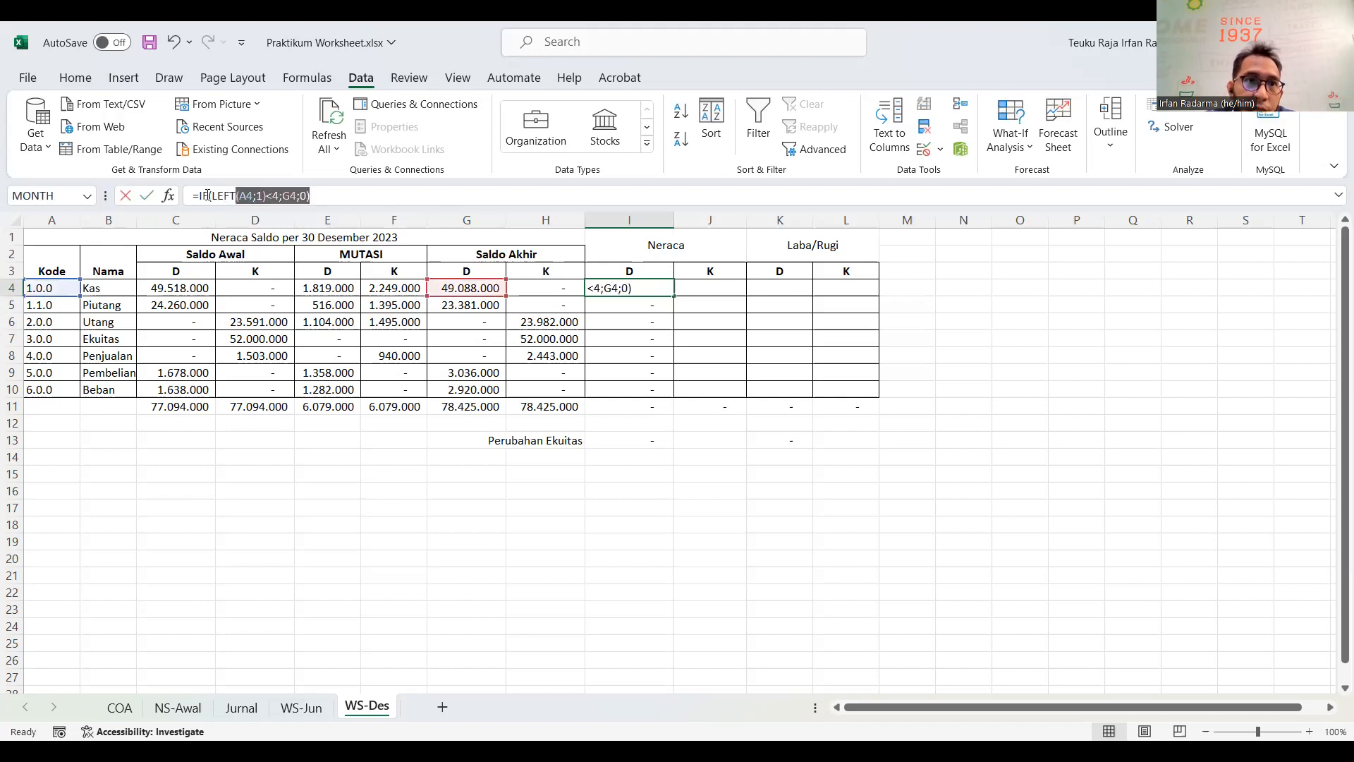
pyautogui.click(208, 195)
pyautogui.doubleClick(205, 195)
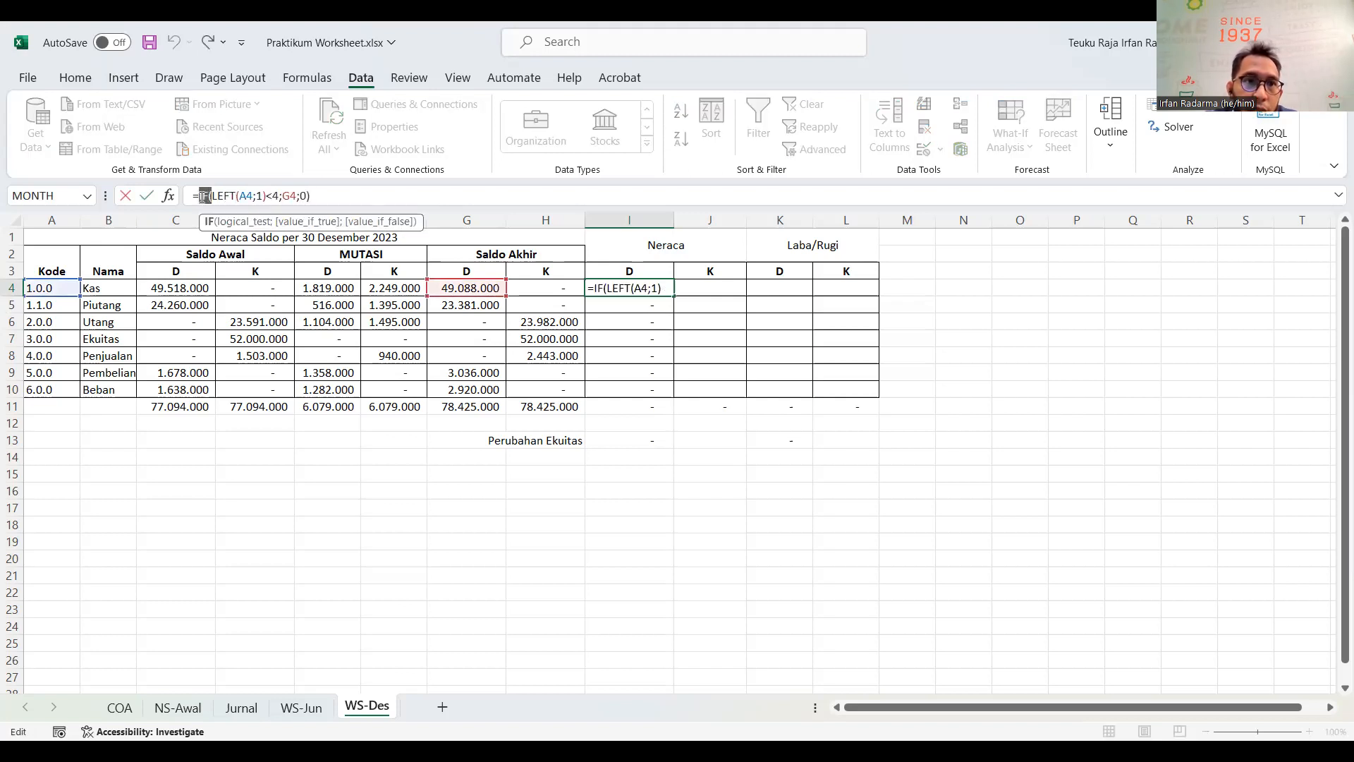
pyautogui.press('Delete')
pyautogui.press('Delete')
pyautogui.moveTo(299, 195); pyautogui.dragTo(262, 196)
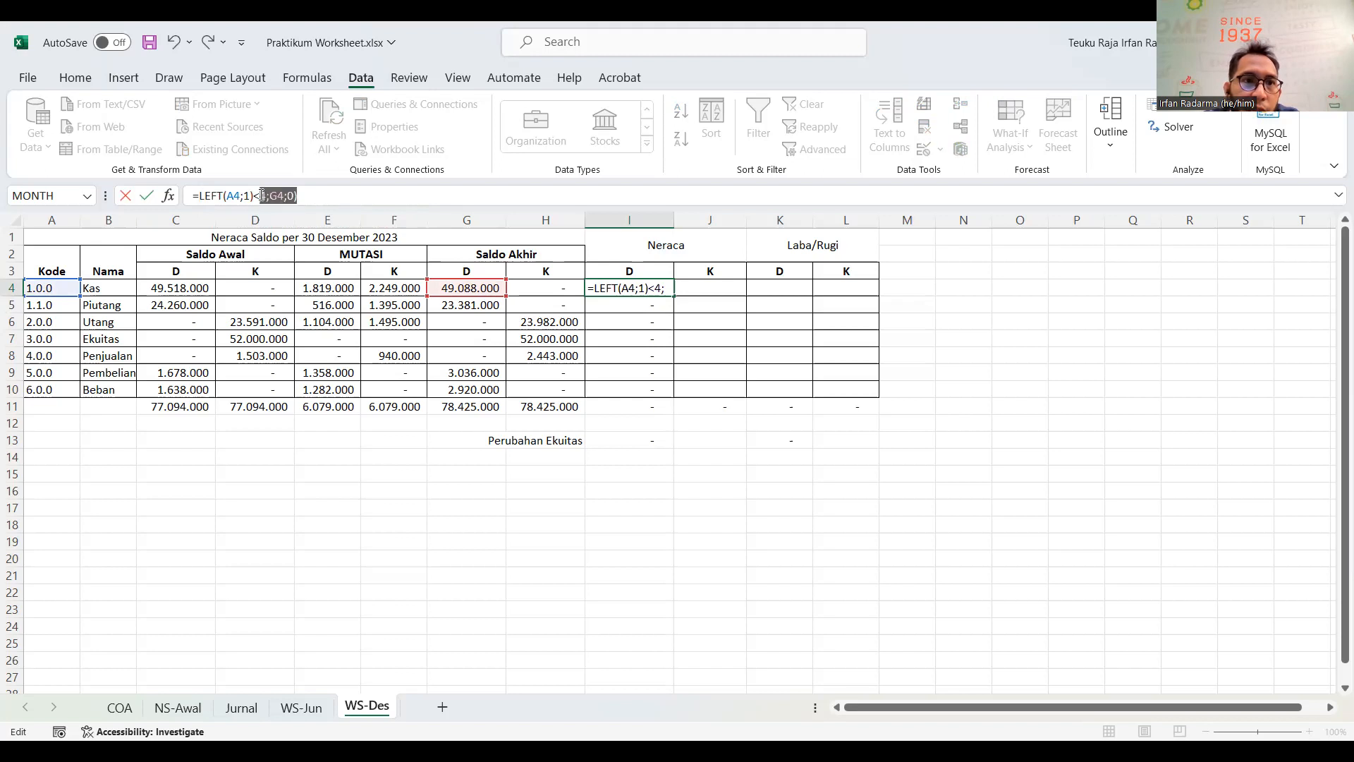
pyautogui.press('Delete')
pyautogui.press('Return')
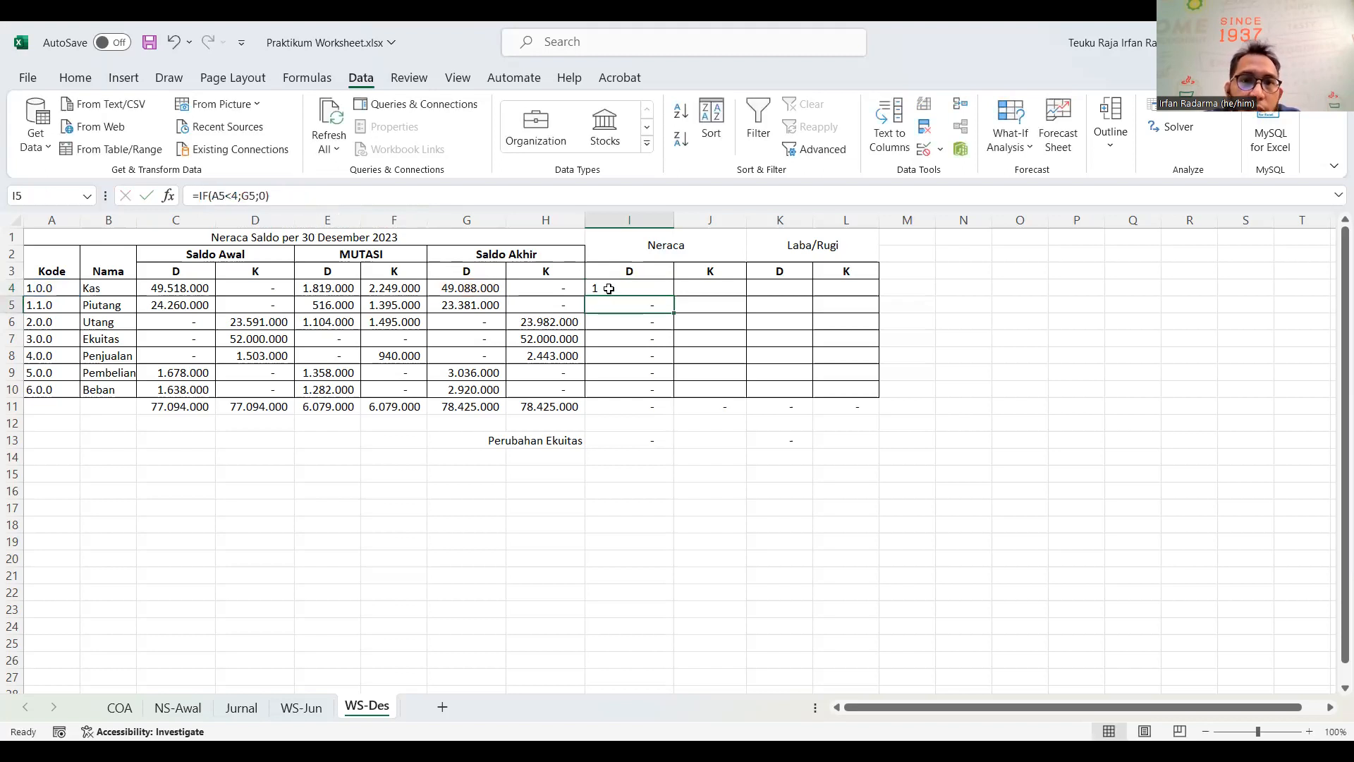
# Step: Undo the test edits so that I4 holds the full IF formula with LEFT again
pyautogui.click(235, 197)
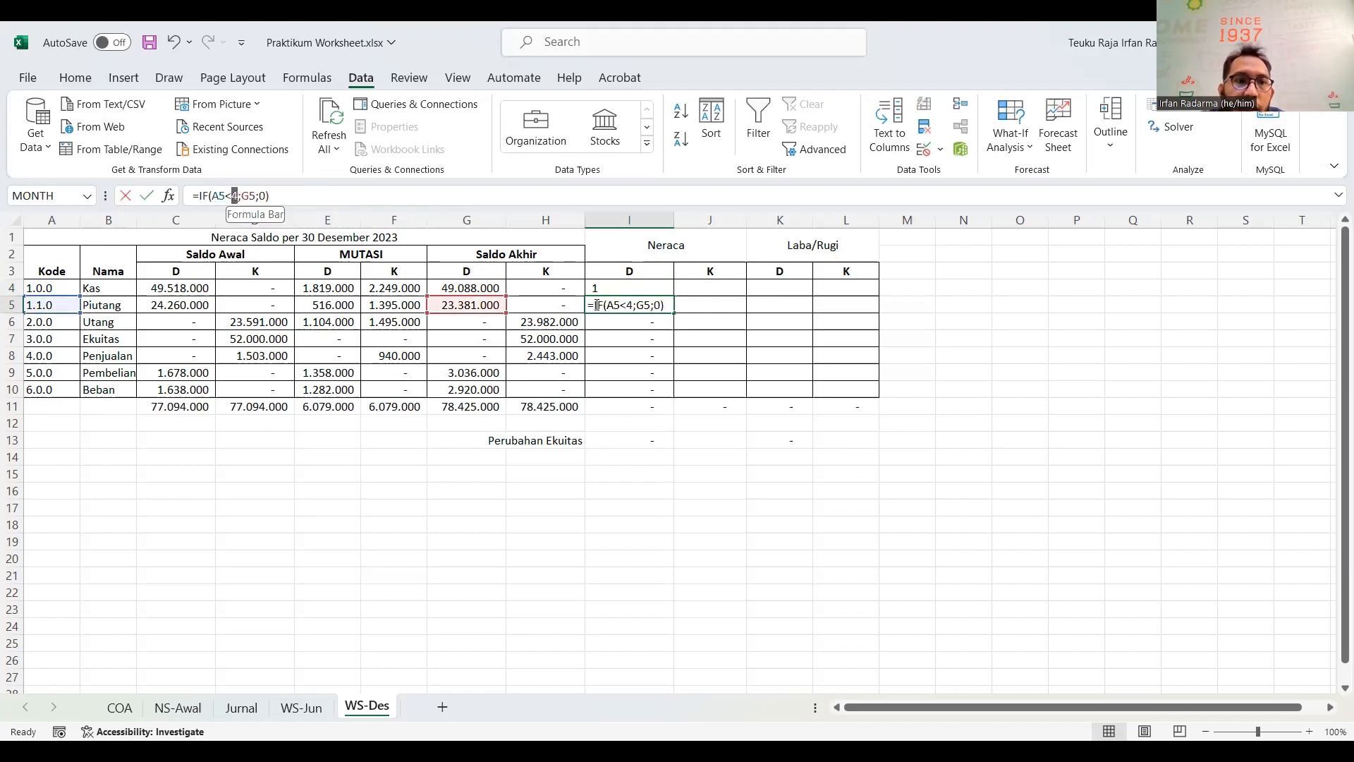
pyautogui.press('Escape')
pyautogui.press('Delete')
pyautogui.moveTo(674, 311)
pyautogui.mouseDown()
pyautogui.moveTo(663, 283)
pyautogui.moveTo(673, 294)
pyautogui.mouseUp()
pyautogui.click(632, 288)
pyautogui.hotkey('ctrl', 'z')
pyautogui.hotkey('ctrl', 'z')
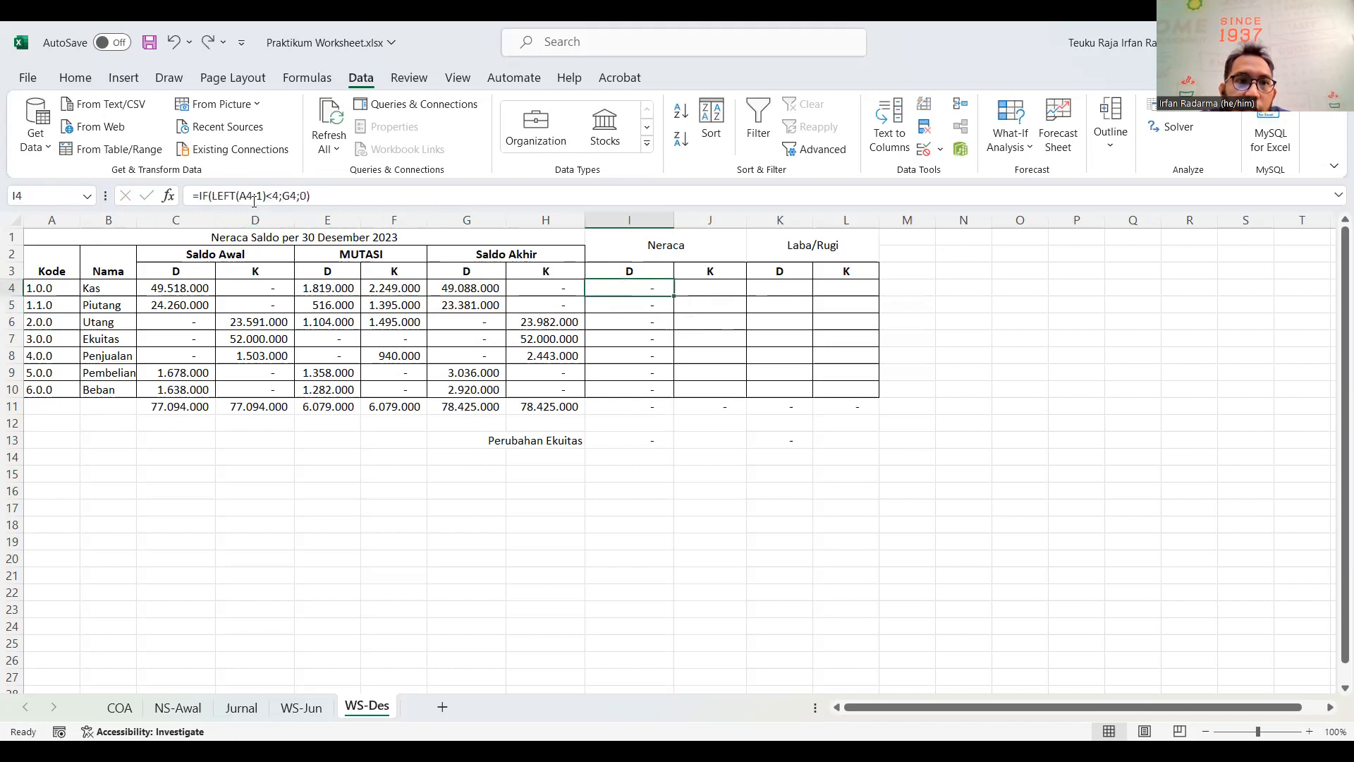
# Step: Compare the LEFT result with the text "4" in the I4 formula and fill it down through I10
pyautogui.click(270, 196)
pyautogui.write('"4"')
pyautogui.press('Return')
pyautogui.click(653, 288)
pyautogui.moveTo(674, 295); pyautogui.dragTo(669, 389)
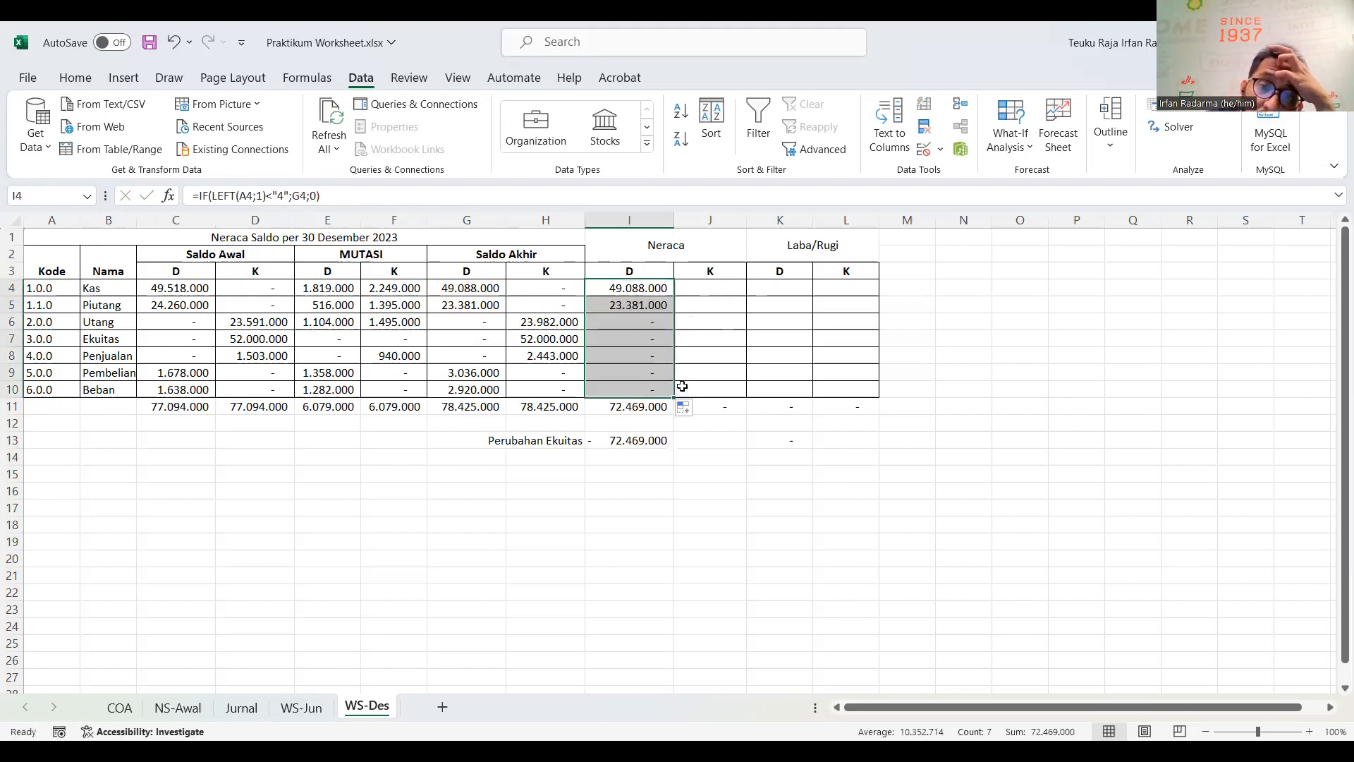
pyautogui.click(661, 288)
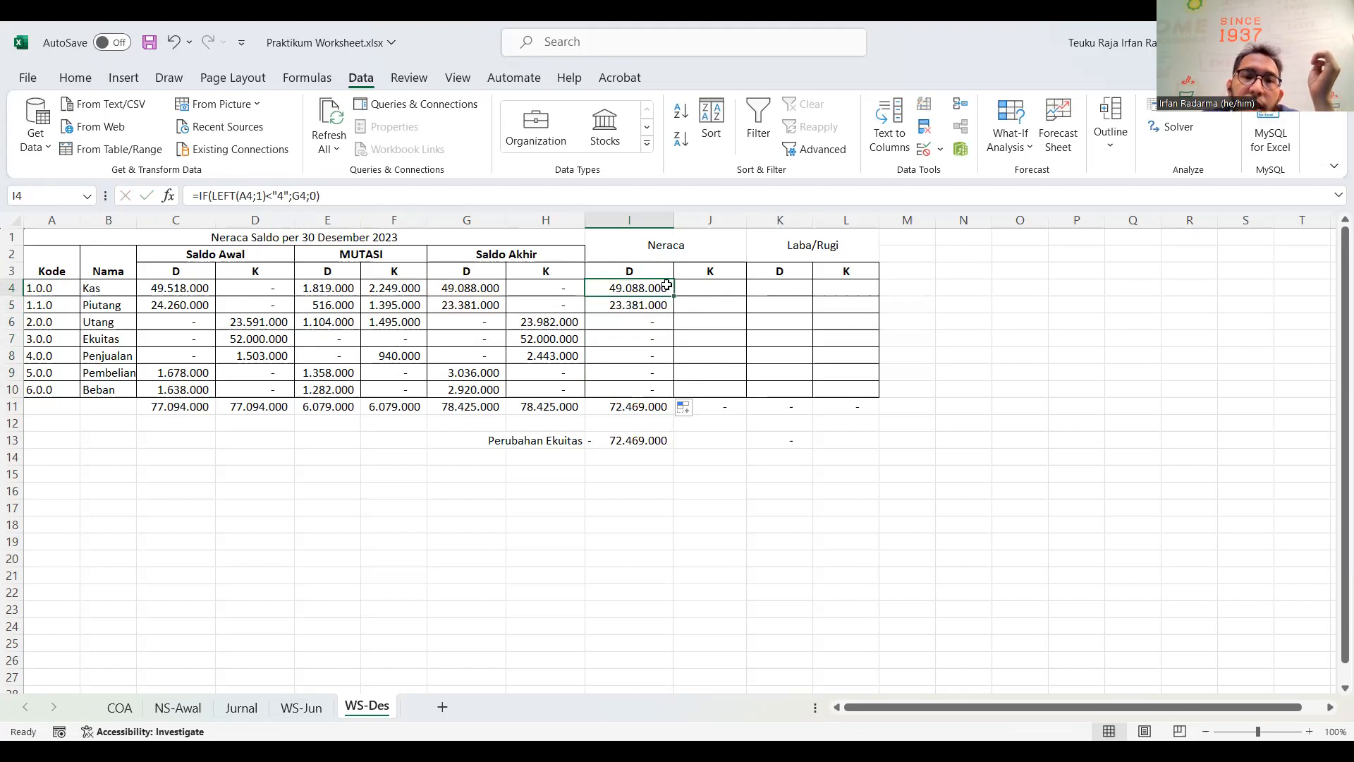
# Step: Lock the I4 code reference as $A4 and fill the formula across both Neraca columns, I4:J10
pyautogui.click(255, 195)
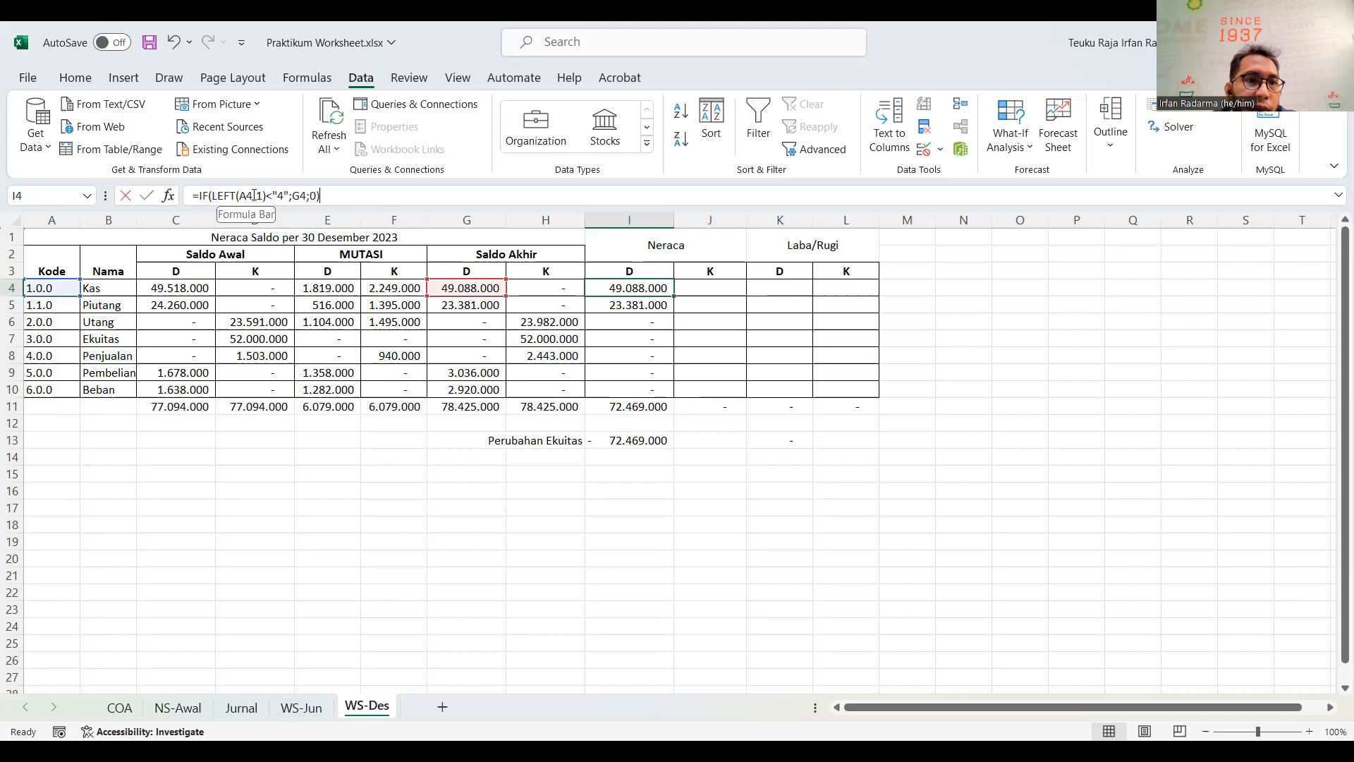
pyautogui.doubleClick(248, 196)
pyautogui.press('F4')
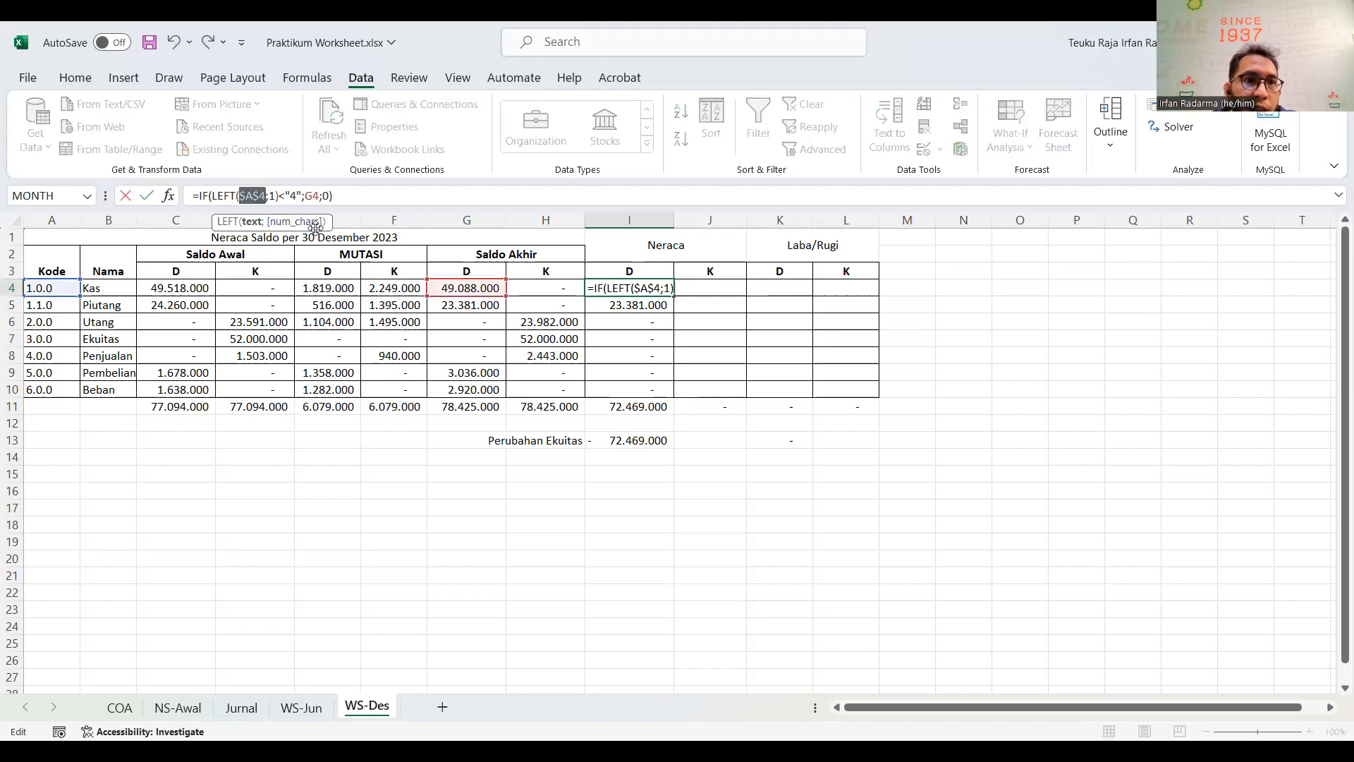
pyautogui.press('F4')
pyautogui.press('F4')
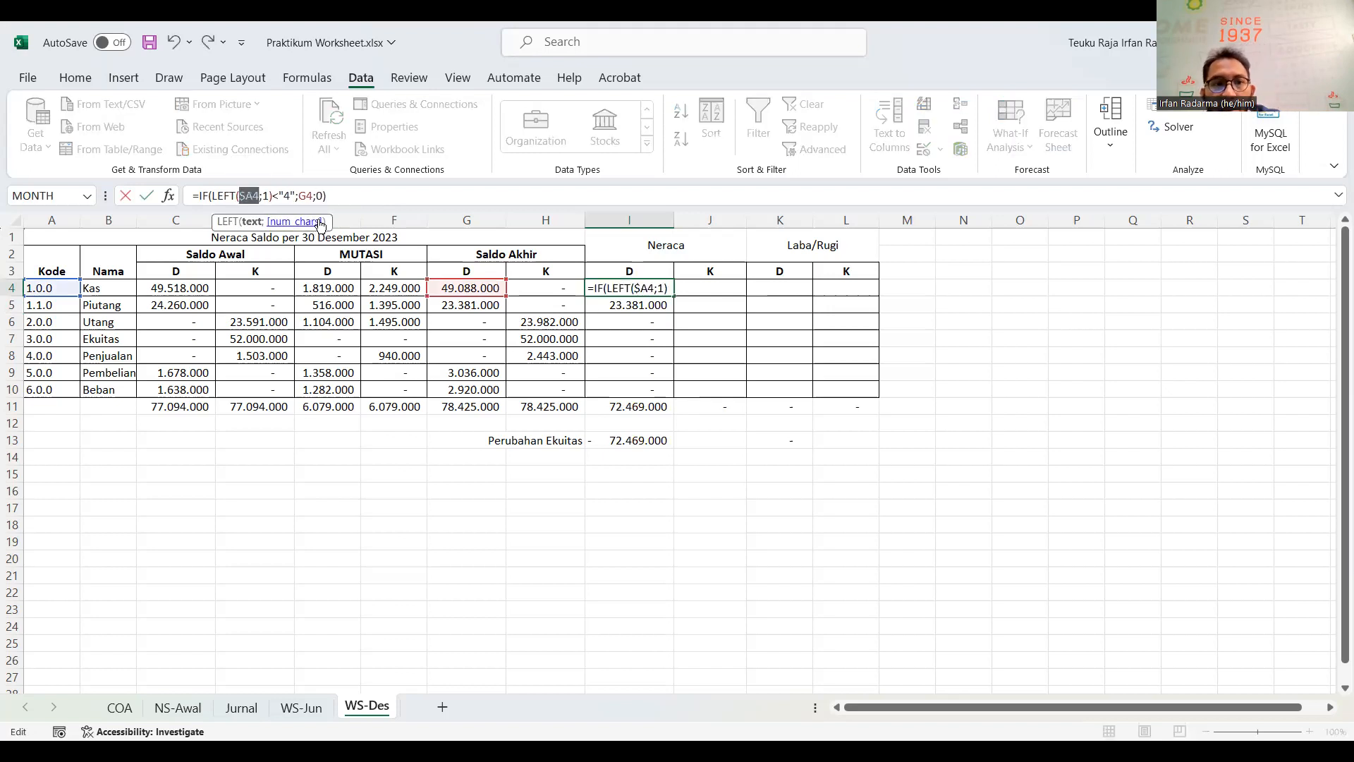
pyautogui.hotkey('ctrl', 'Return')
pyautogui.moveTo(674, 296); pyautogui.dragTo(718, 395)
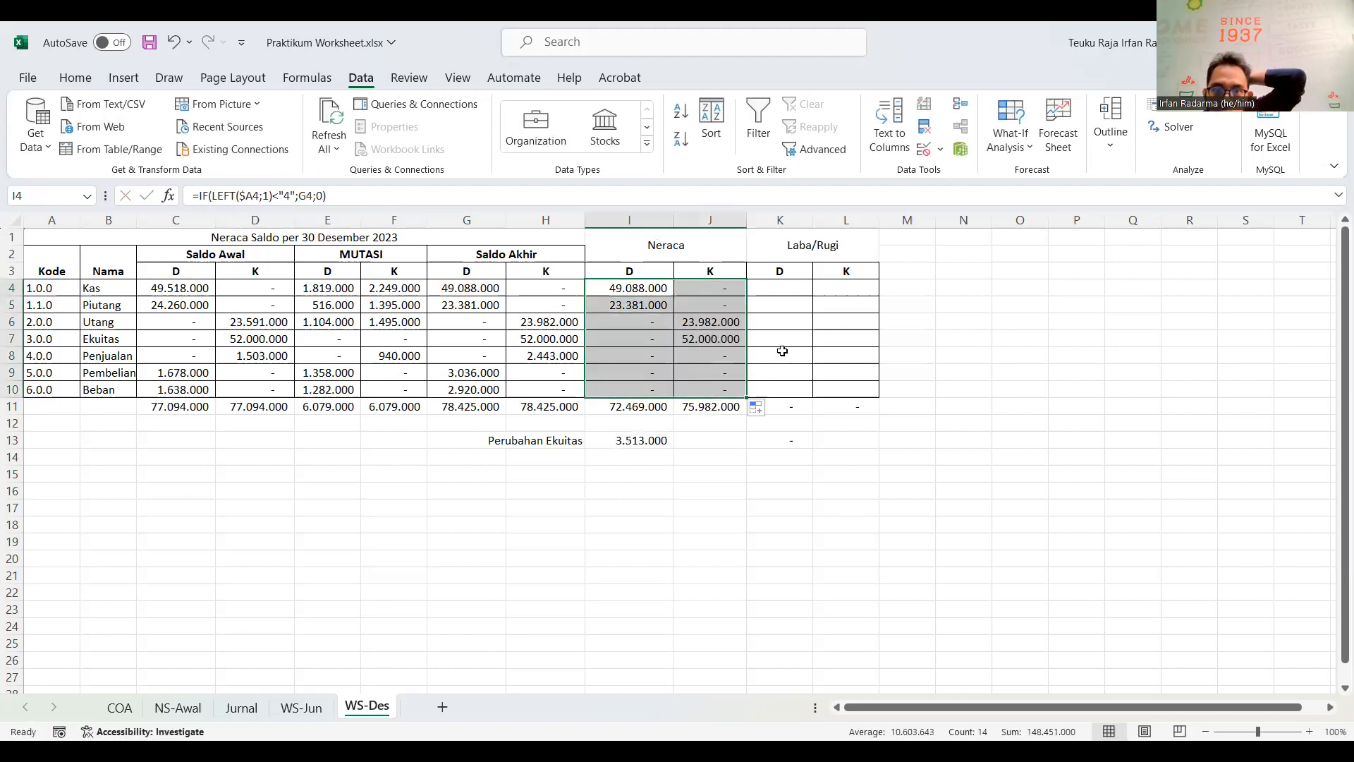
# Step: Start the Kas Laba/Rugi debit formula in K4 as an IF with the condition LEFT(A4;1)>"3"
pyautogui.click(775, 288)
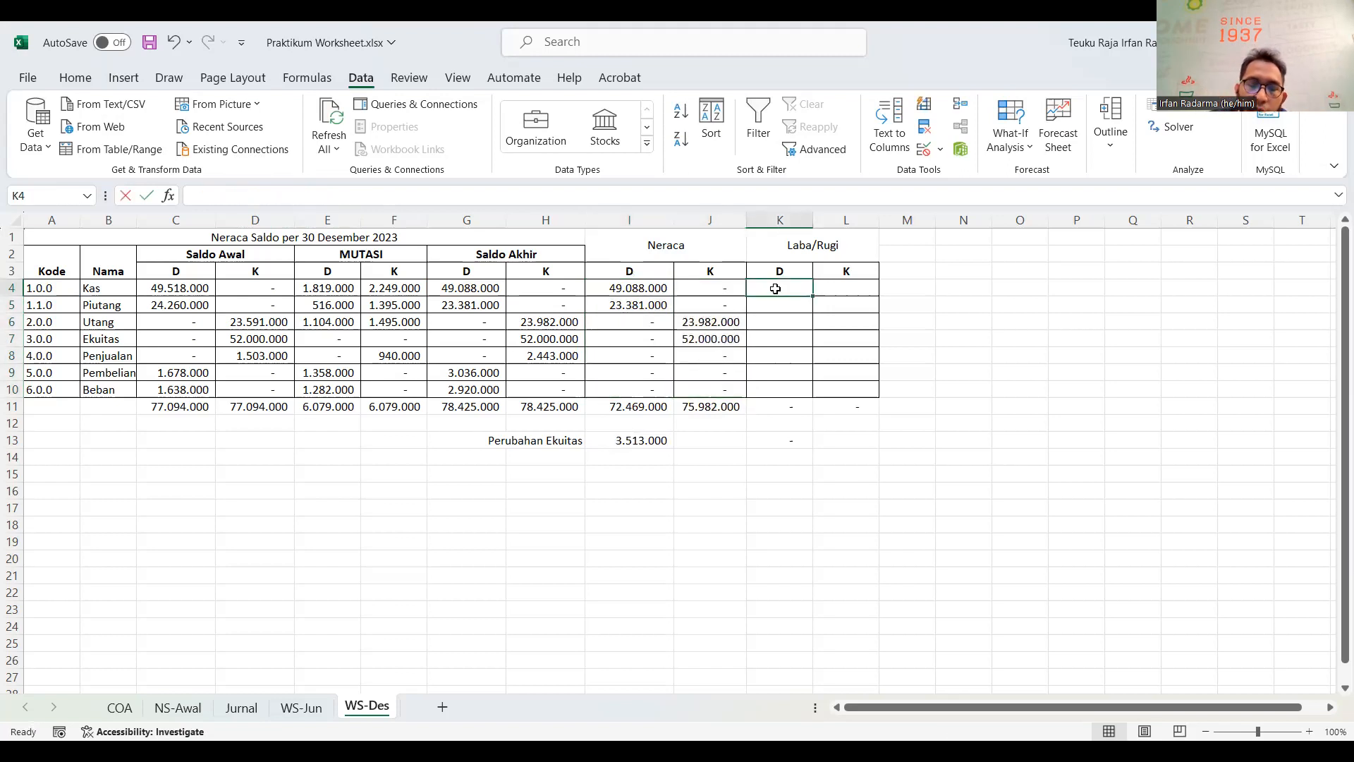
pyautogui.write('=if(')
pyautogui.click(69, 292)
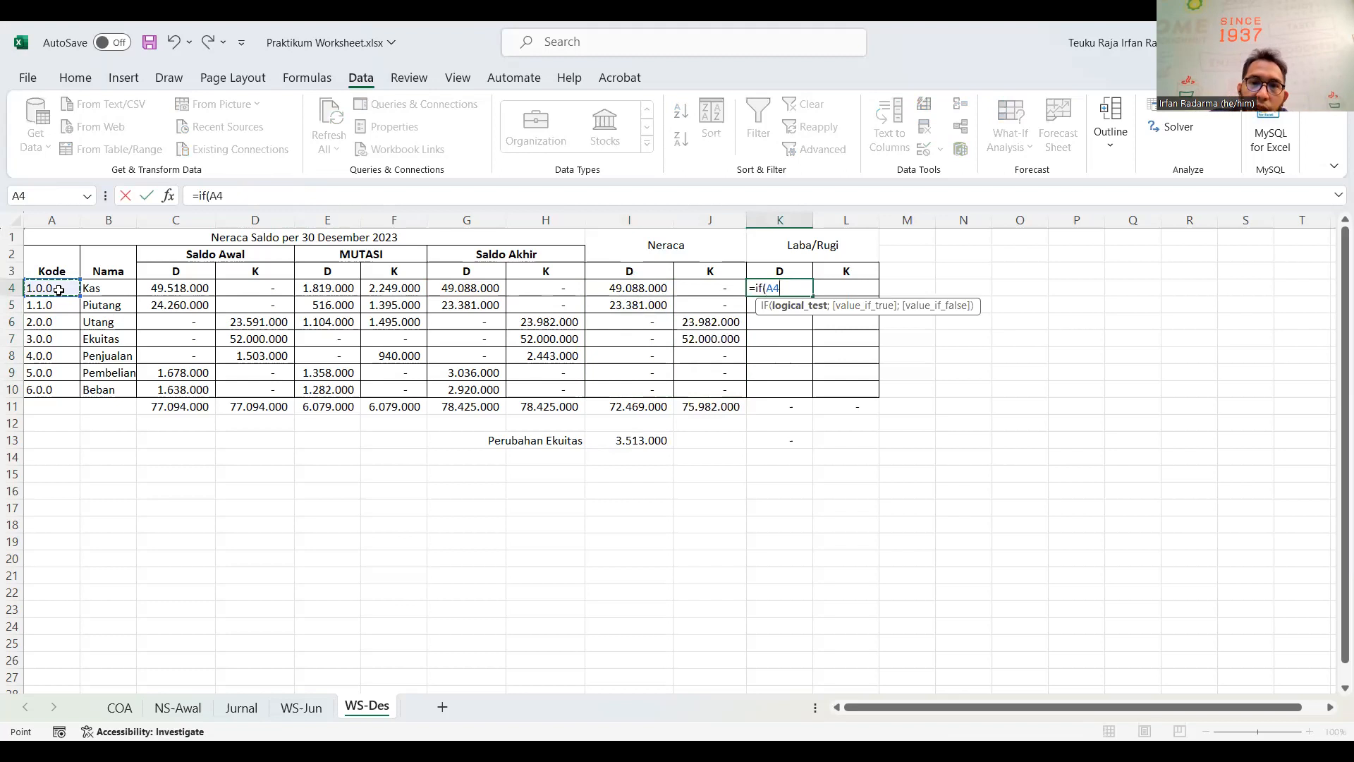
pyautogui.press('BackSpace')
pyautogui.press('BackSpace')
pyautogui.write('left(')
pyautogui.click(27, 292)
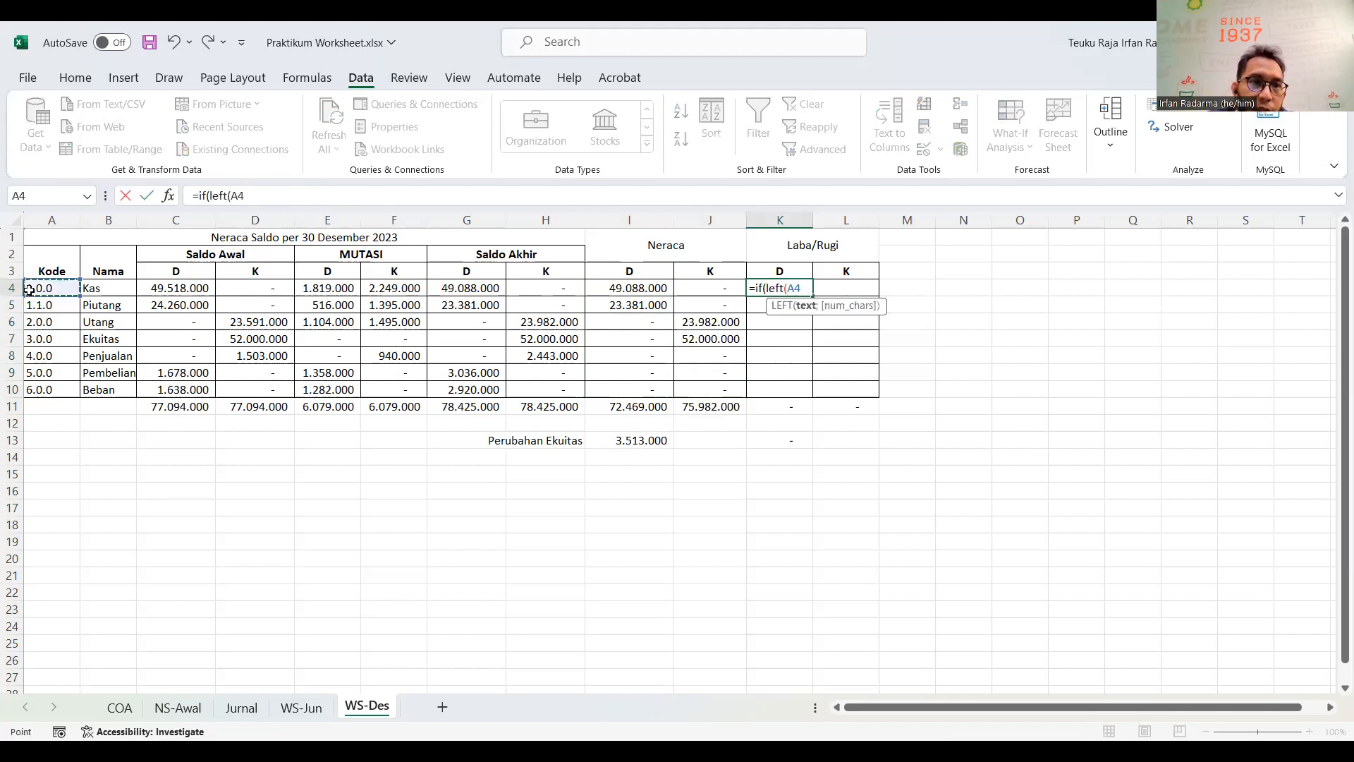
pyautogui.write(';1)>"3')
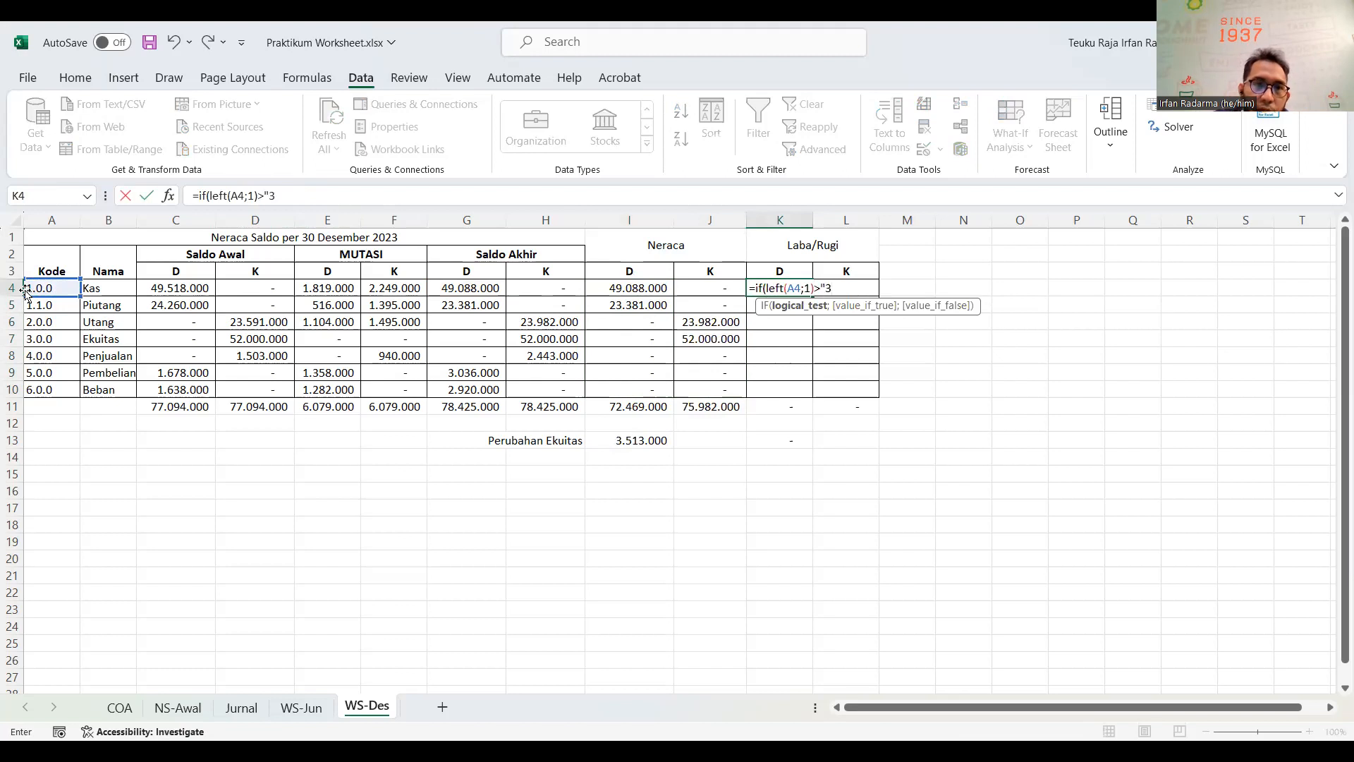
pyautogui.write('";')
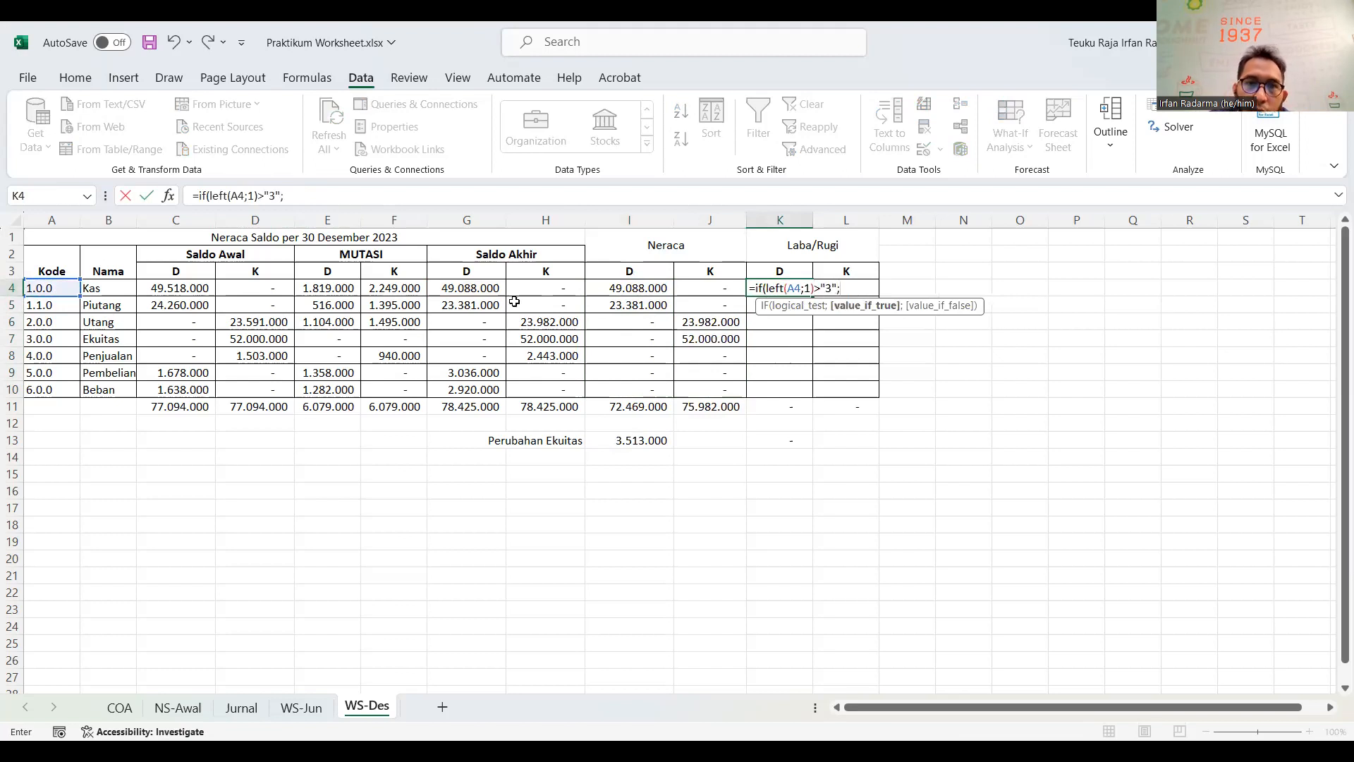
# Step: Add I4 and J4 as the K4 formula's true and false results and lock its code reference as $A4
pyautogui.click(615, 288)
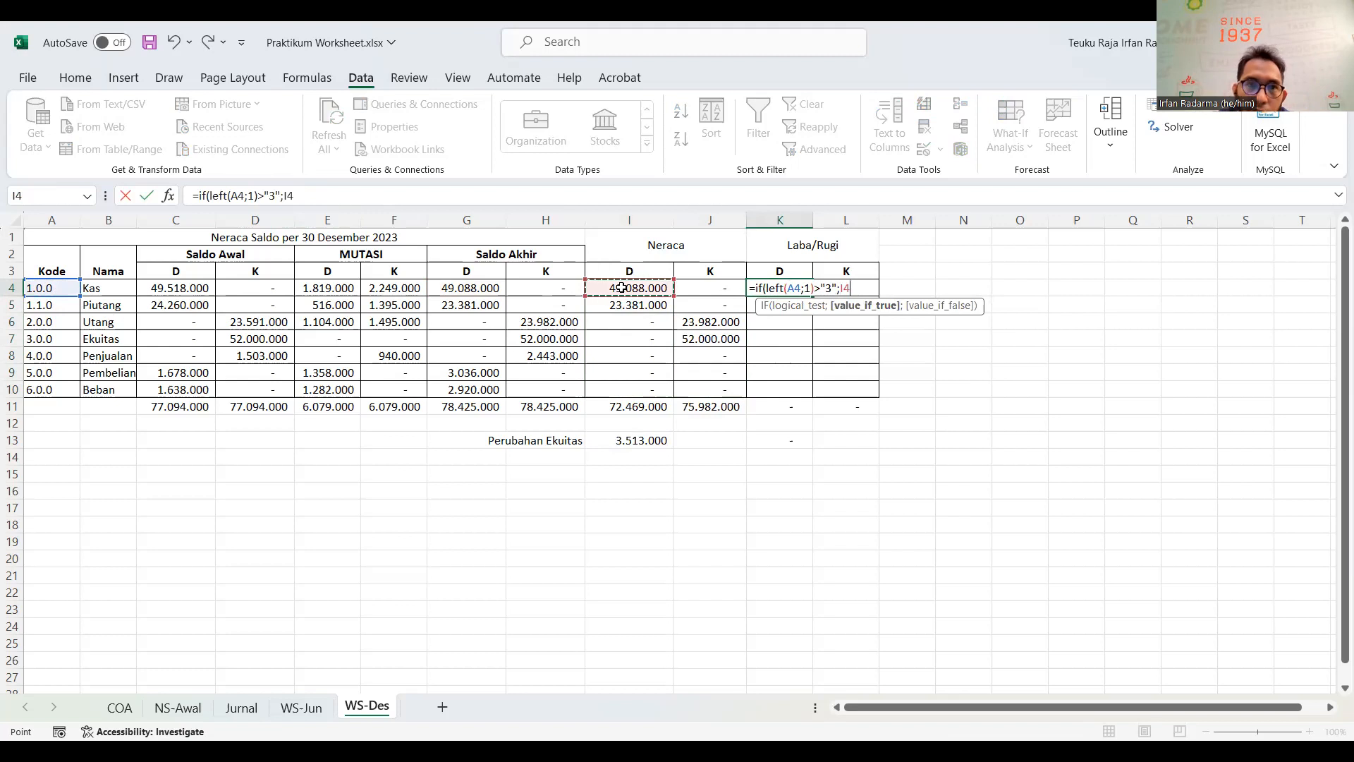
pyautogui.write(';')
pyautogui.click(703, 295)
pyautogui.write(')')
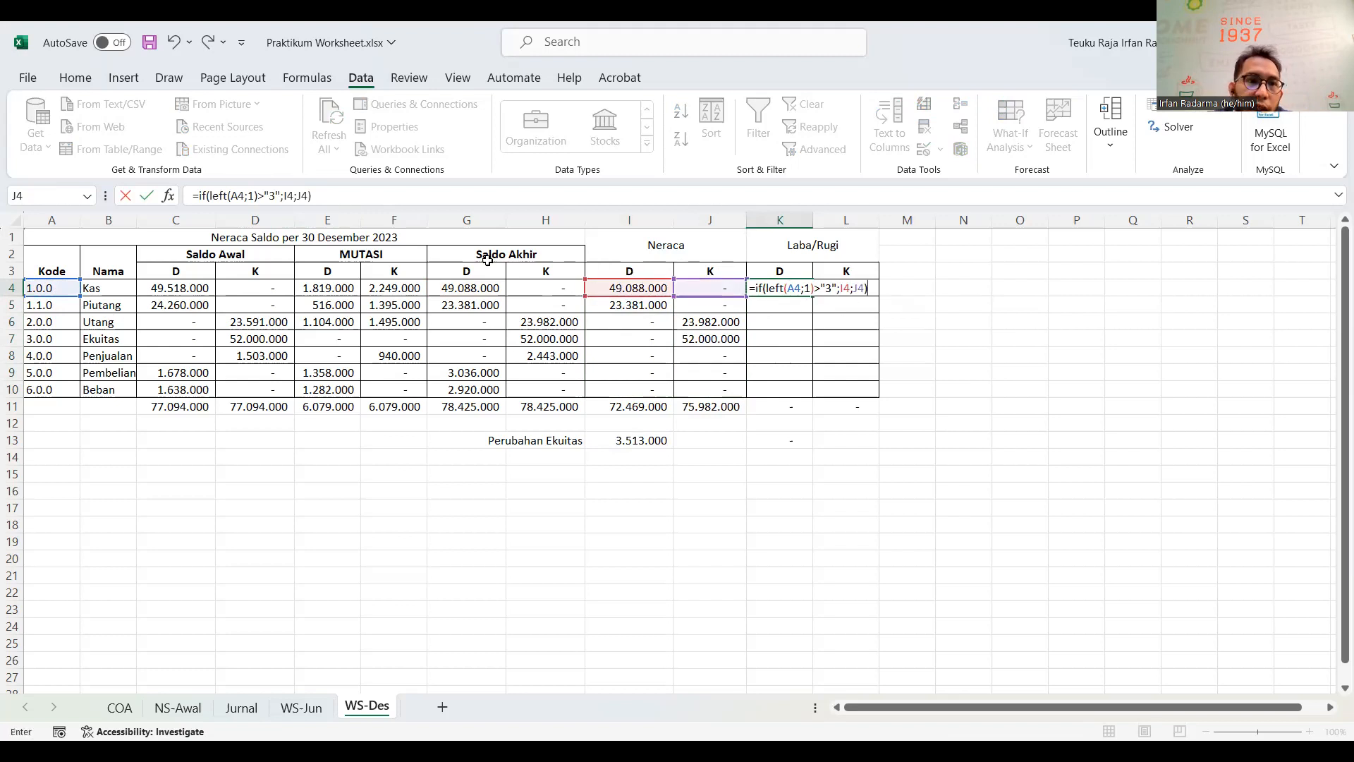
pyautogui.click(236, 196)
pyautogui.press('F4')
pyautogui.press('F4')
pyautogui.press('F4')
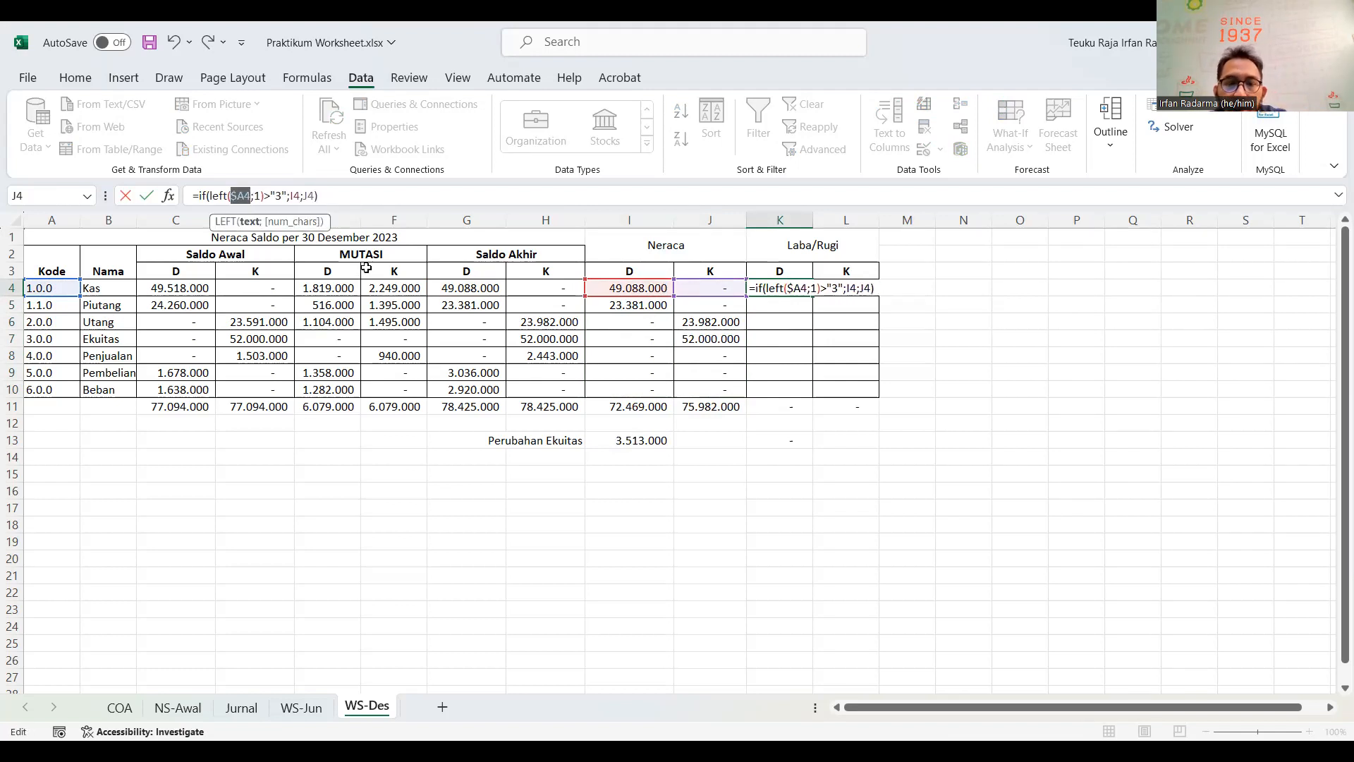
pyautogui.press('Return')
# Step: Fill the K4 formula across the Laba/Rugi range K4:L10 and autofit the widths of columns K and L
pyautogui.click(780, 290)
pyautogui.moveTo(813, 296); pyautogui.dragTo(861, 395)
pyautogui.moveTo(798, 223); pyautogui.dragTo(850, 224)
pyautogui.doubleClick(879, 220)
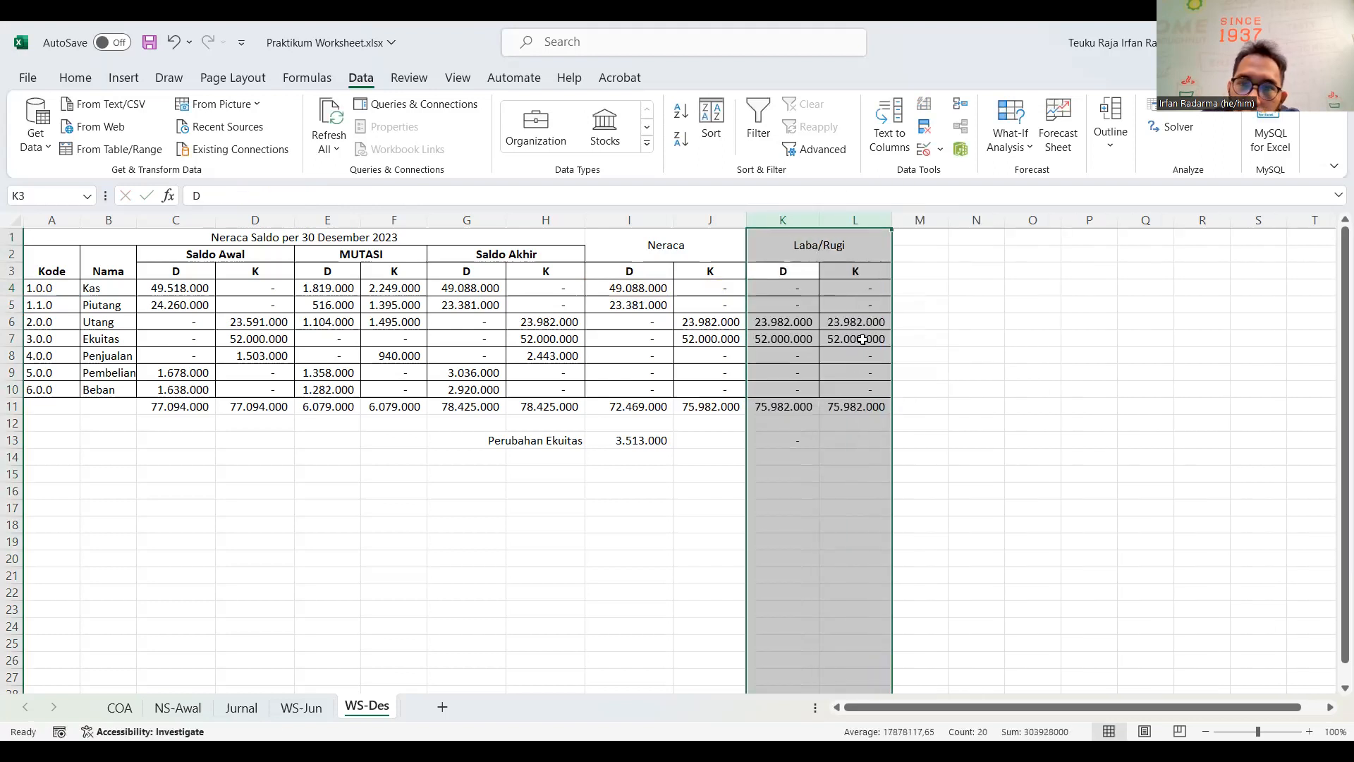
pyautogui.click(1012, 371)
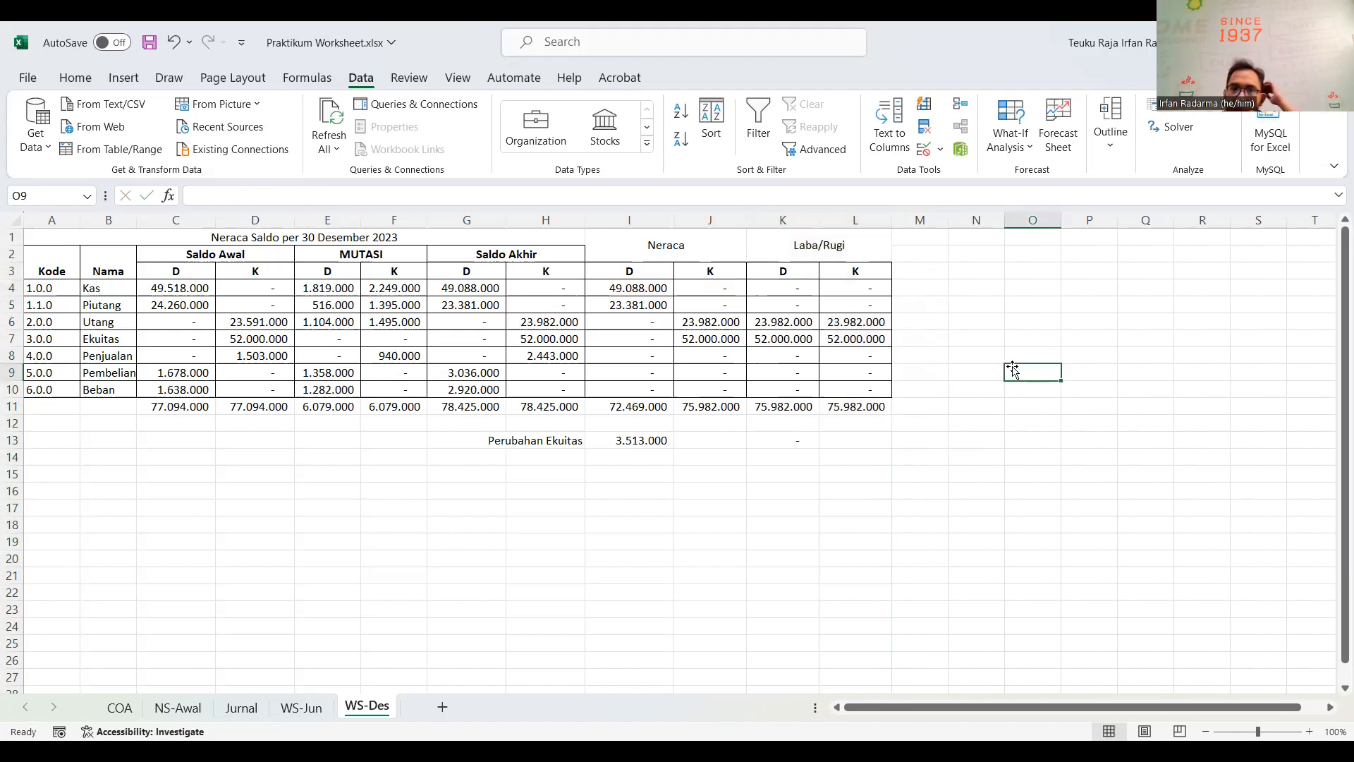
# Step: Examine the K13 difference formula and the Utang formulas in K6 and L6 to trace the Laba/Rugi amounts
pyautogui.click(802, 443)
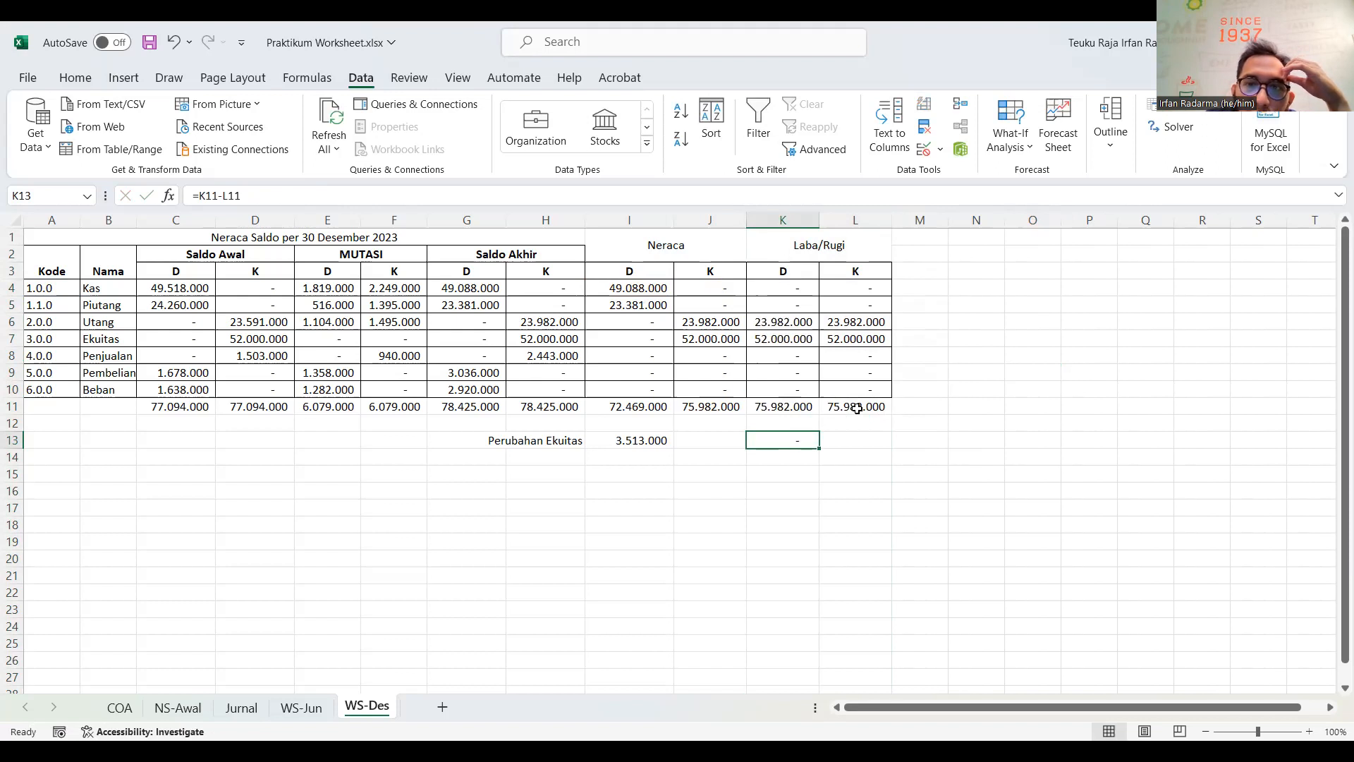
pyautogui.doubleClick(792, 438)
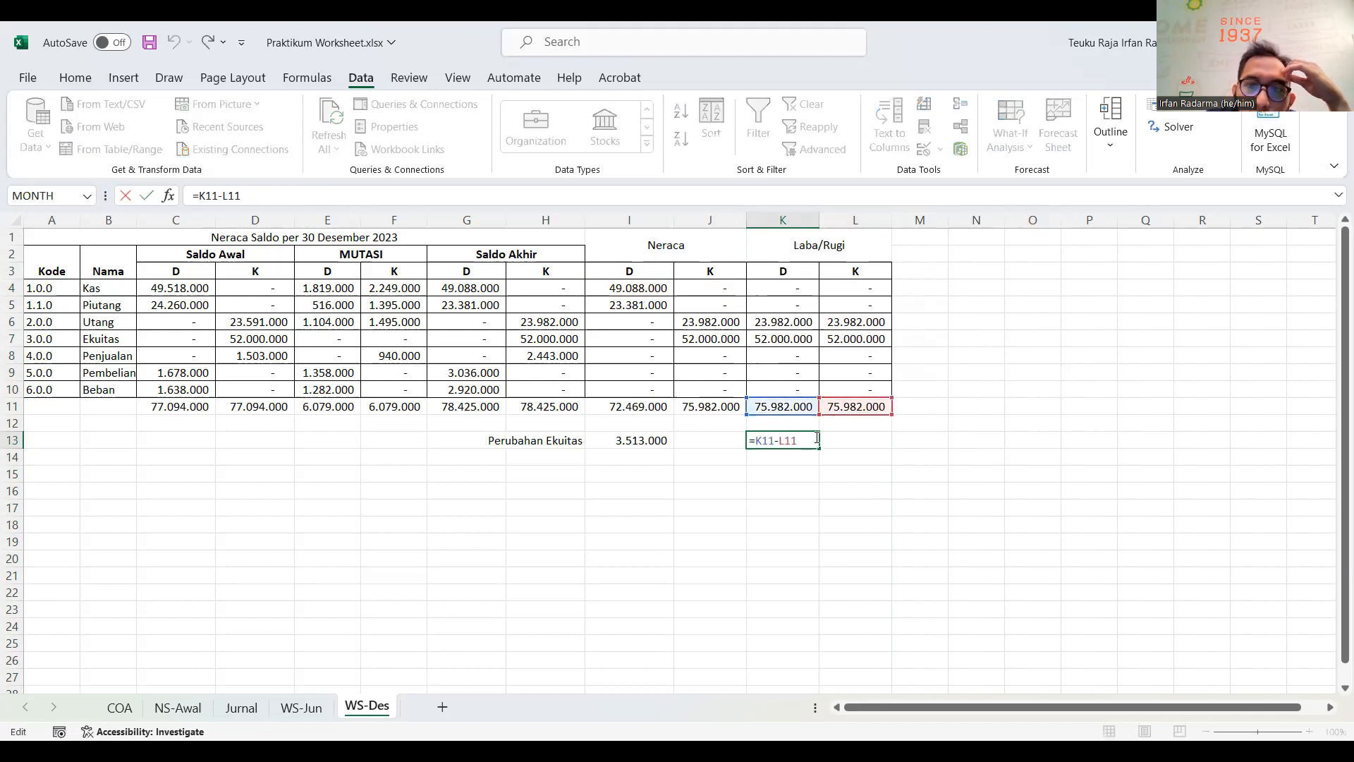
pyautogui.press('Escape')
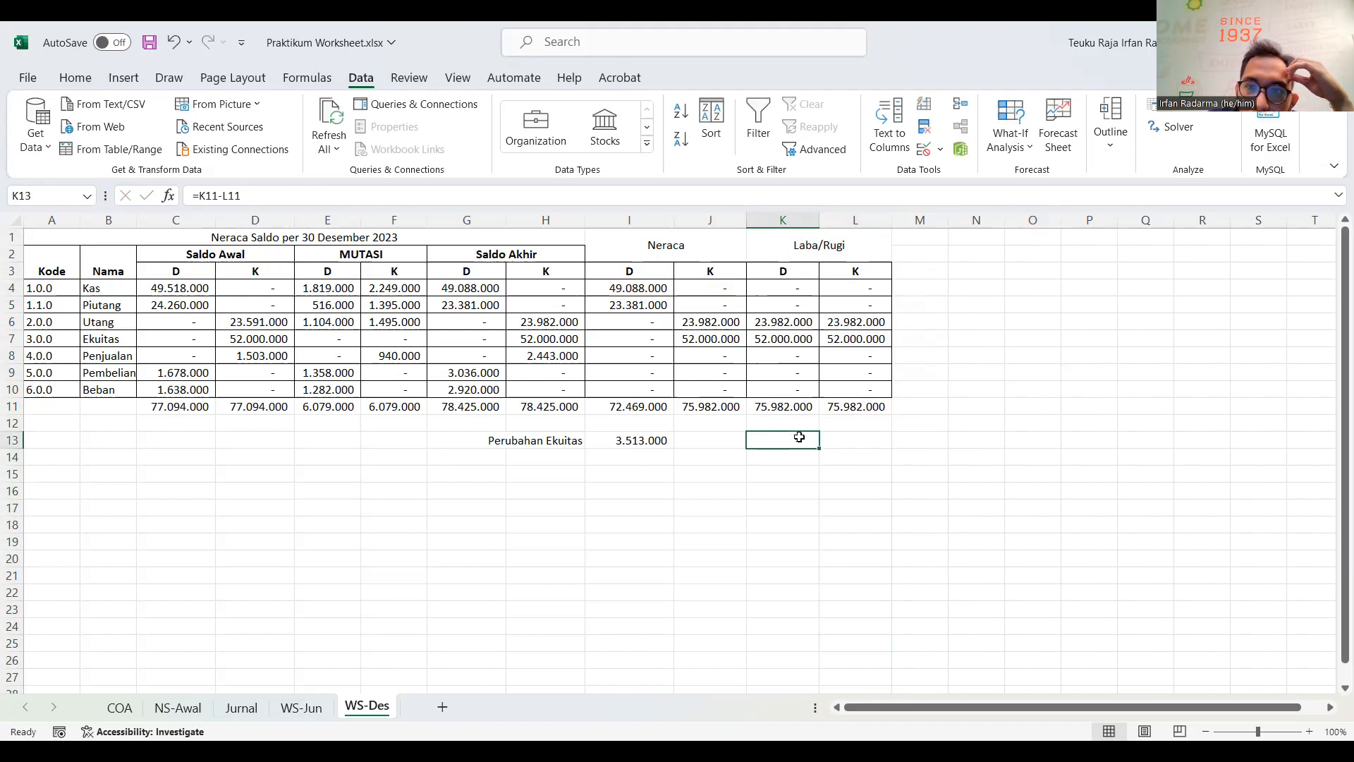
pyautogui.click(791, 329)
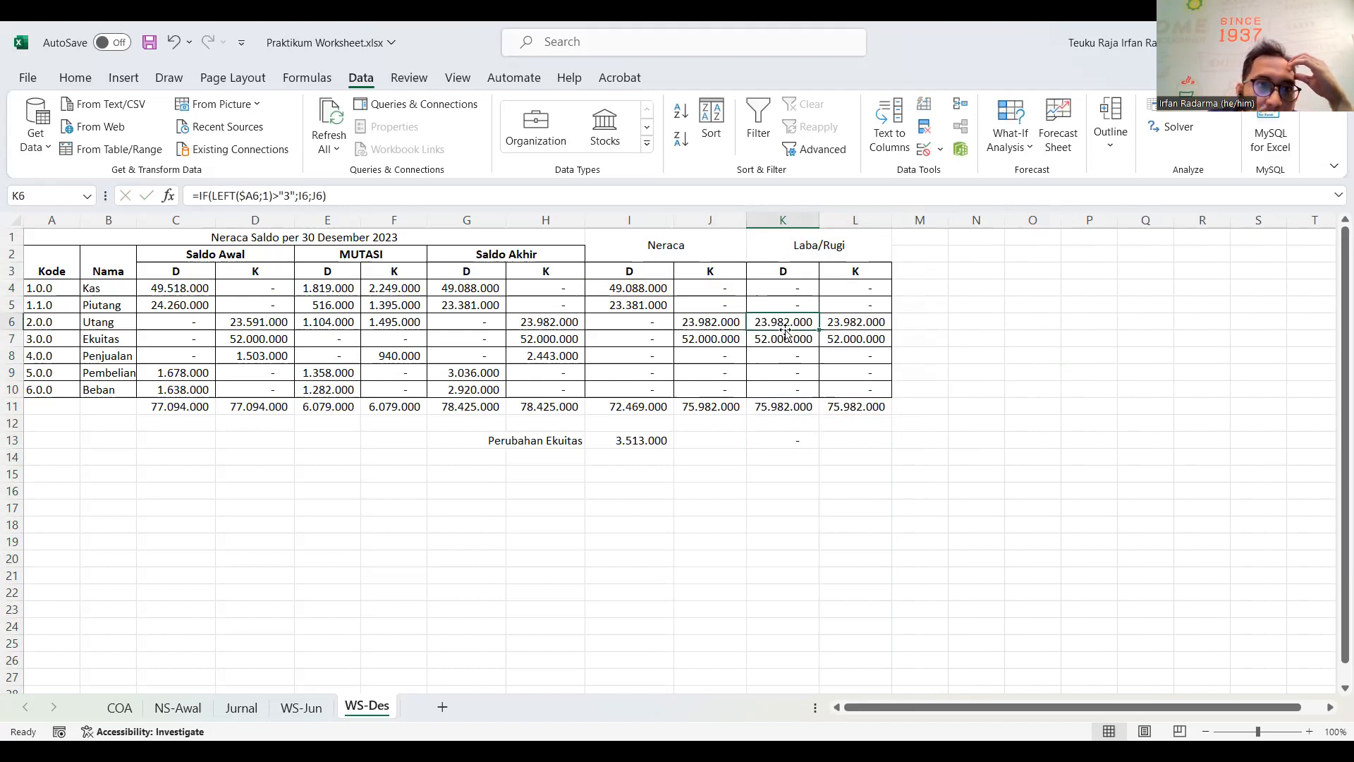
pyautogui.click(836, 319)
pyautogui.click(776, 320)
pyautogui.click(834, 322)
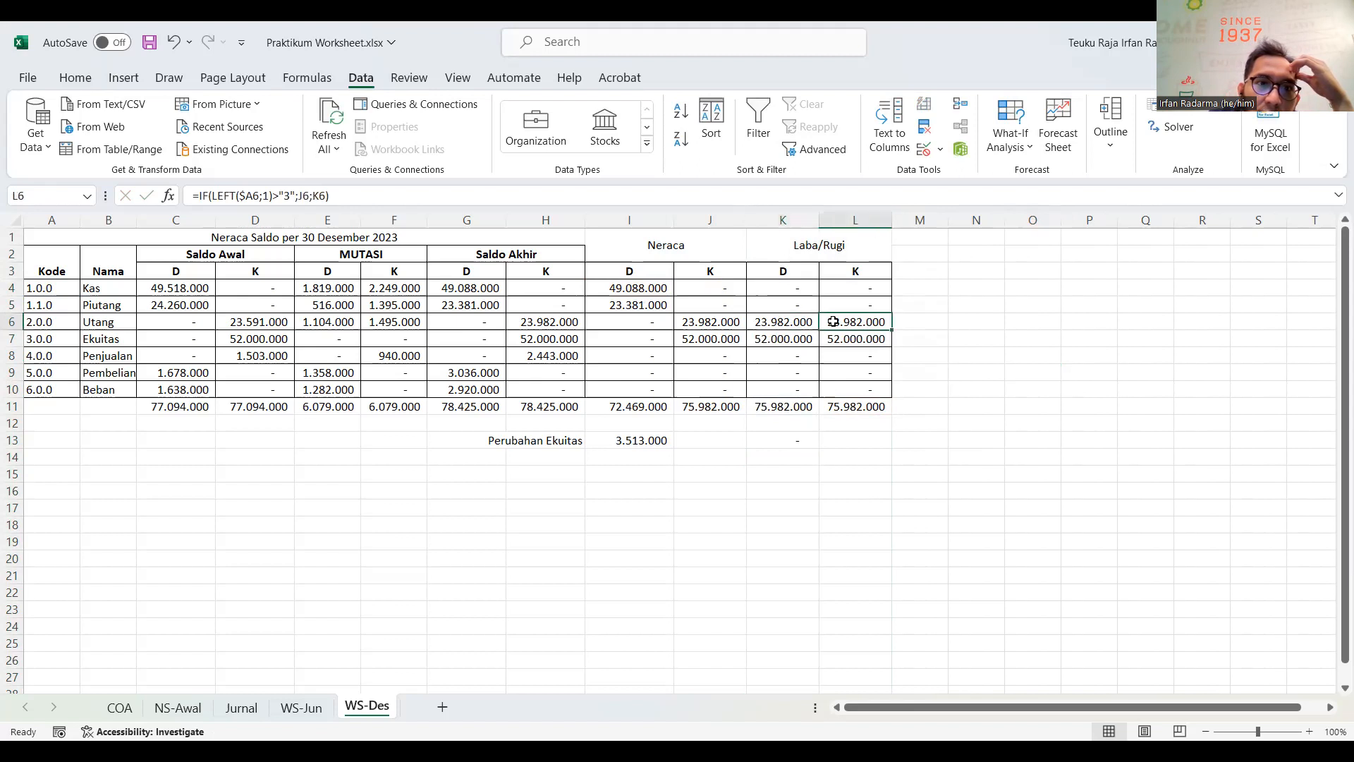
pyautogui.click(776, 322)
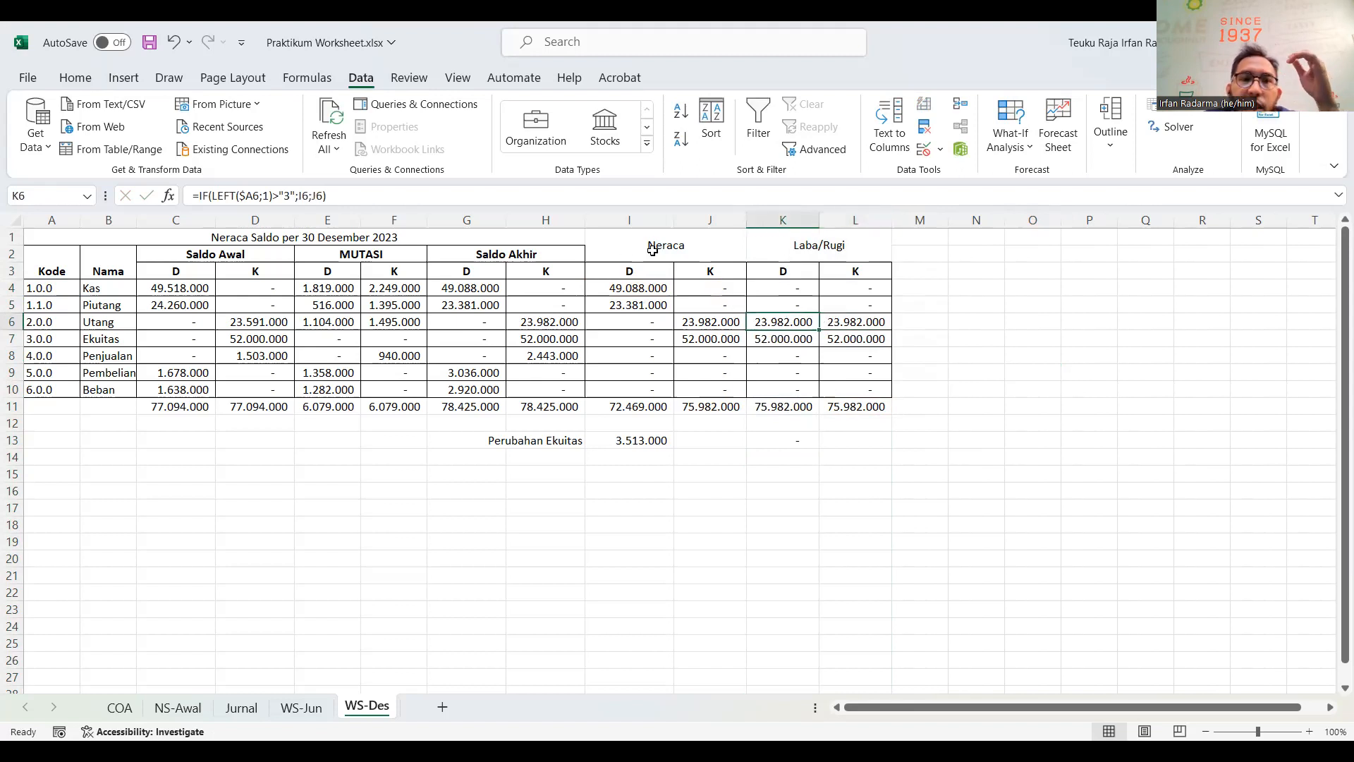
# Step: Replace the K4 formula's true and false results with G4 and H4 and fill it across K4:L10
pyautogui.click(788, 287)
pyautogui.click(318, 195)
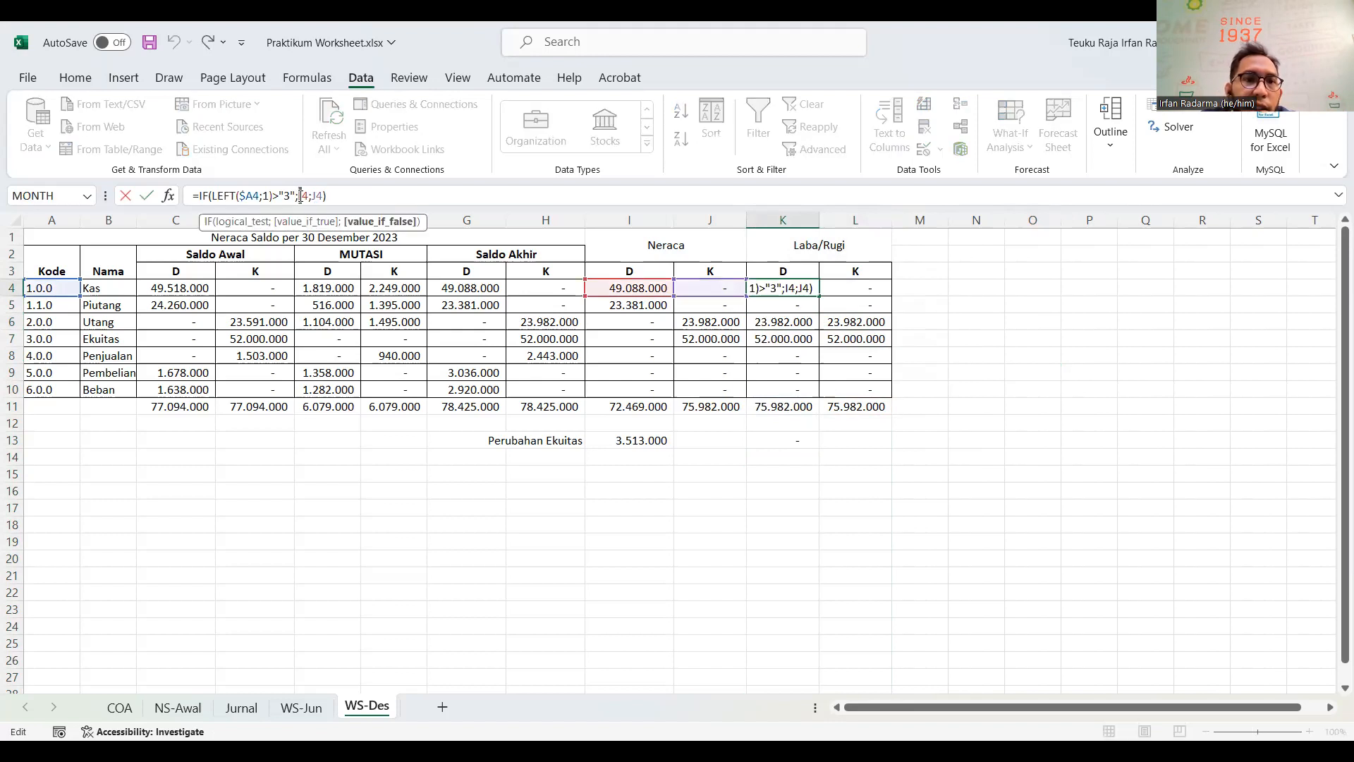
pyautogui.doubleClick(302, 196)
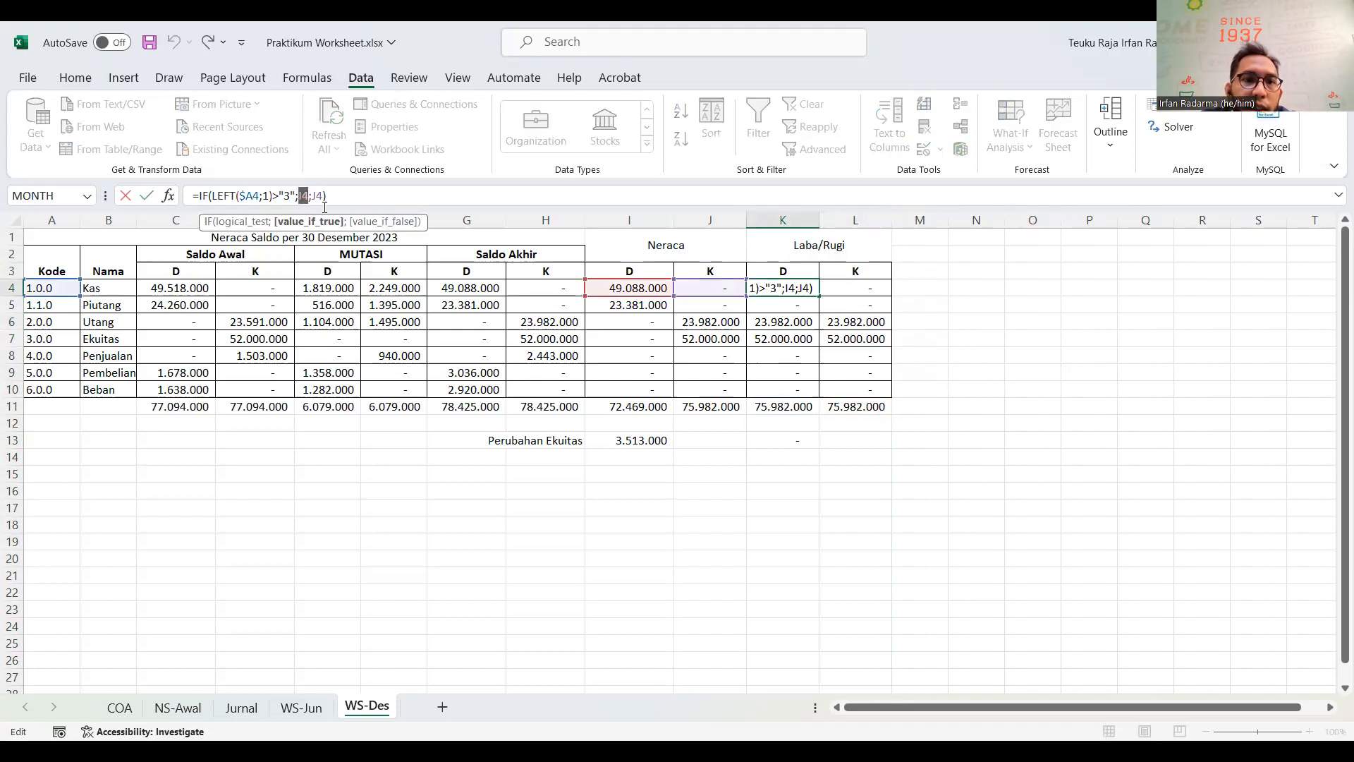
pyautogui.click(467, 288)
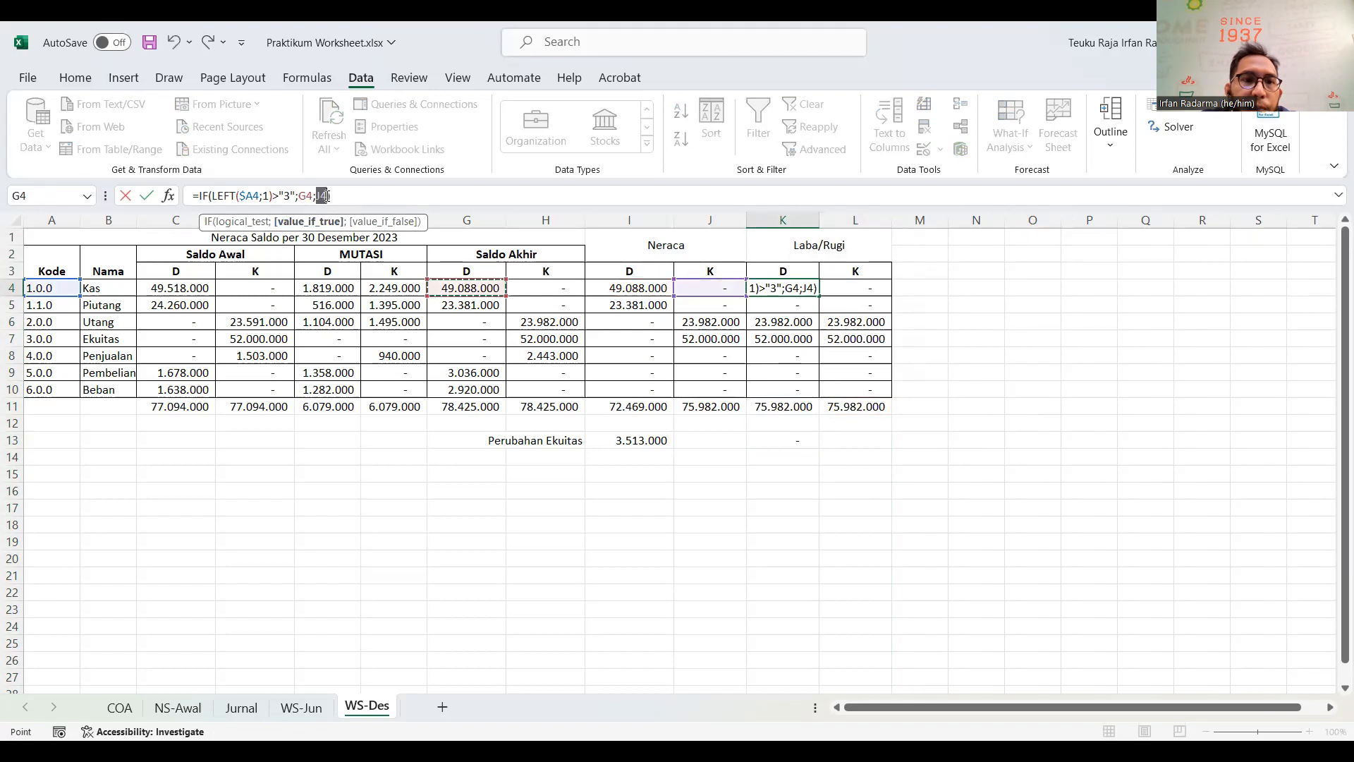
pyautogui.click(546, 288)
pyautogui.press('Return')
pyautogui.click(811, 292)
pyautogui.moveTo(817, 295); pyautogui.dragTo(858, 393)
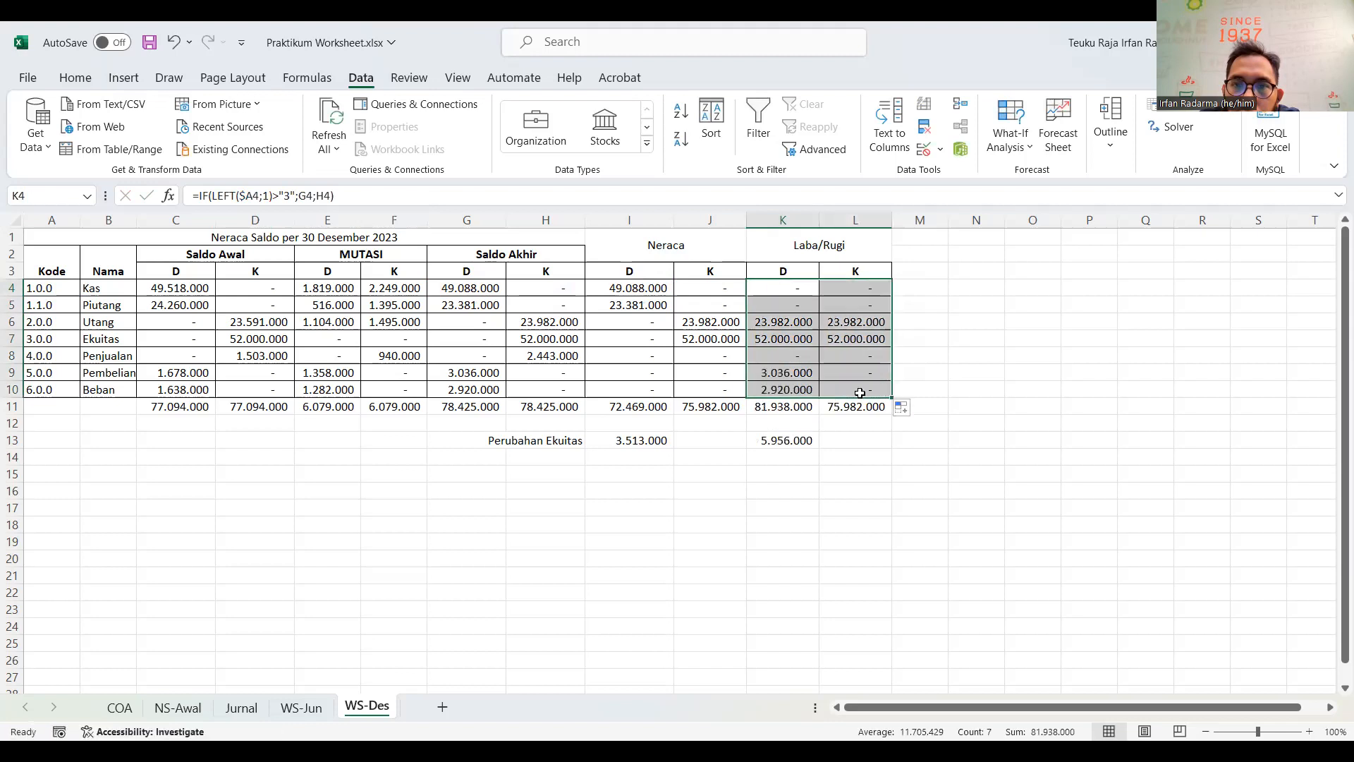
# Step: Compare the Utang formulas in K6 and J6, and set the K4 condition's comparison value to "4"
pyautogui.click(808, 322)
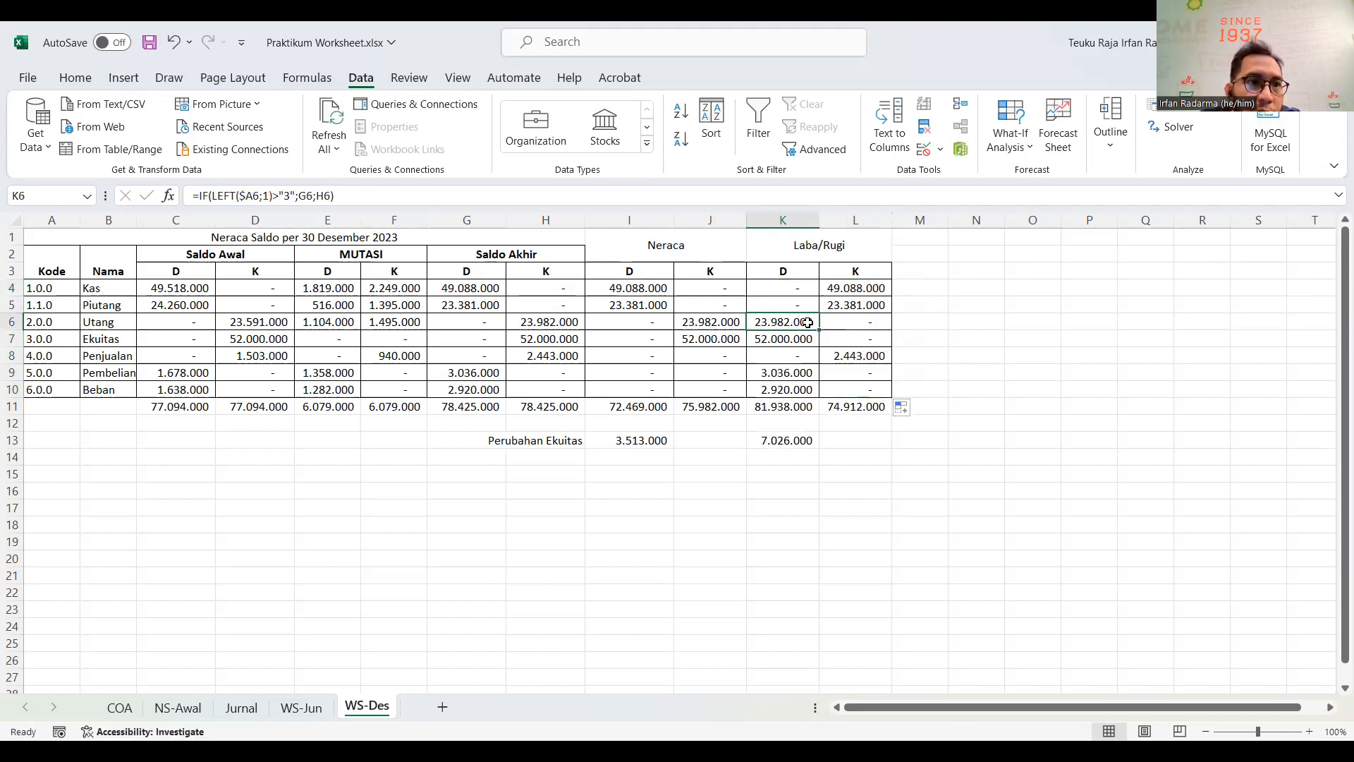
pyautogui.click(719, 320)
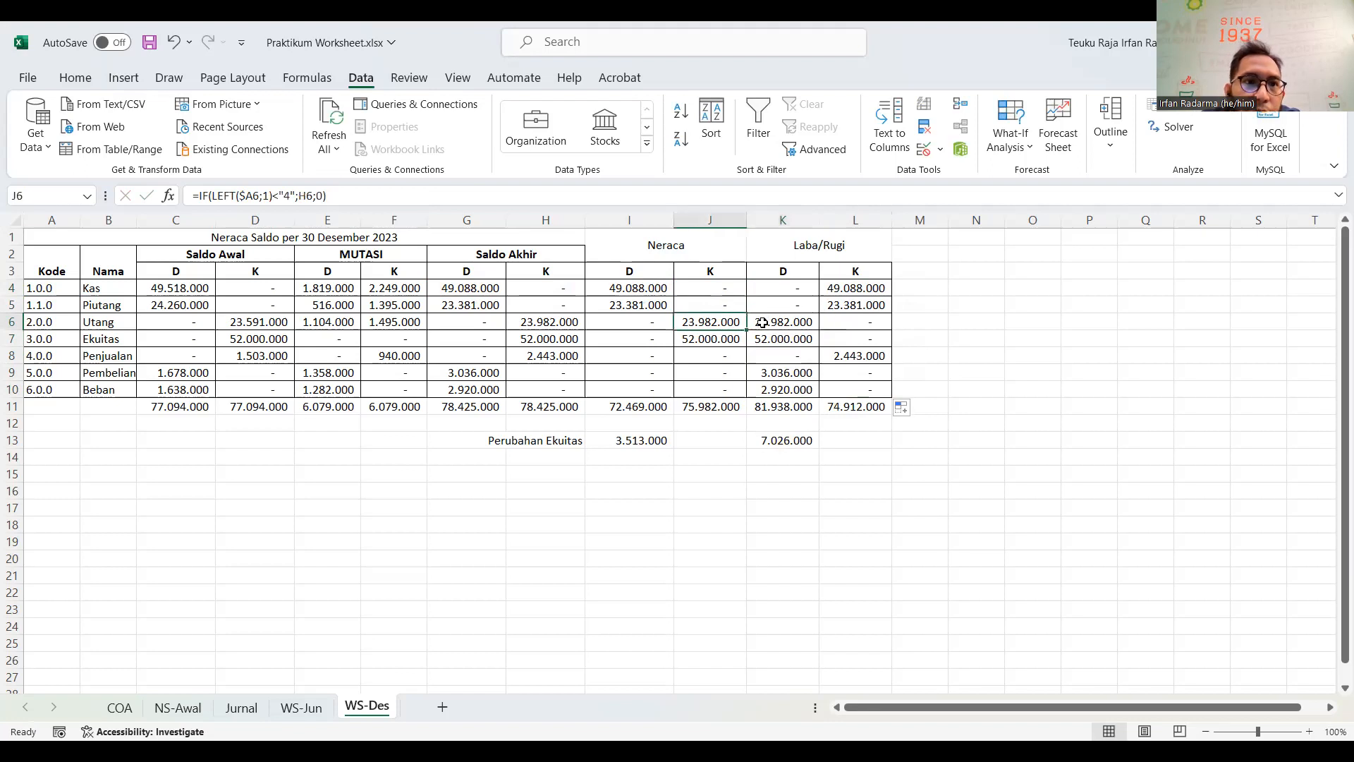
pyautogui.click(768, 322)
pyautogui.click(797, 286)
pyautogui.moveTo(283, 194); pyautogui.dragTo(290, 196)
pyautogui.write('4')
pyautogui.press('Return')
# Step: Try filling the K4 formula down to K10, and undo that fill
pyautogui.click(806, 290)
pyautogui.click(823, 299)
pyautogui.click(813, 291)
pyautogui.moveTo(819, 296); pyautogui.dragTo(821, 396)
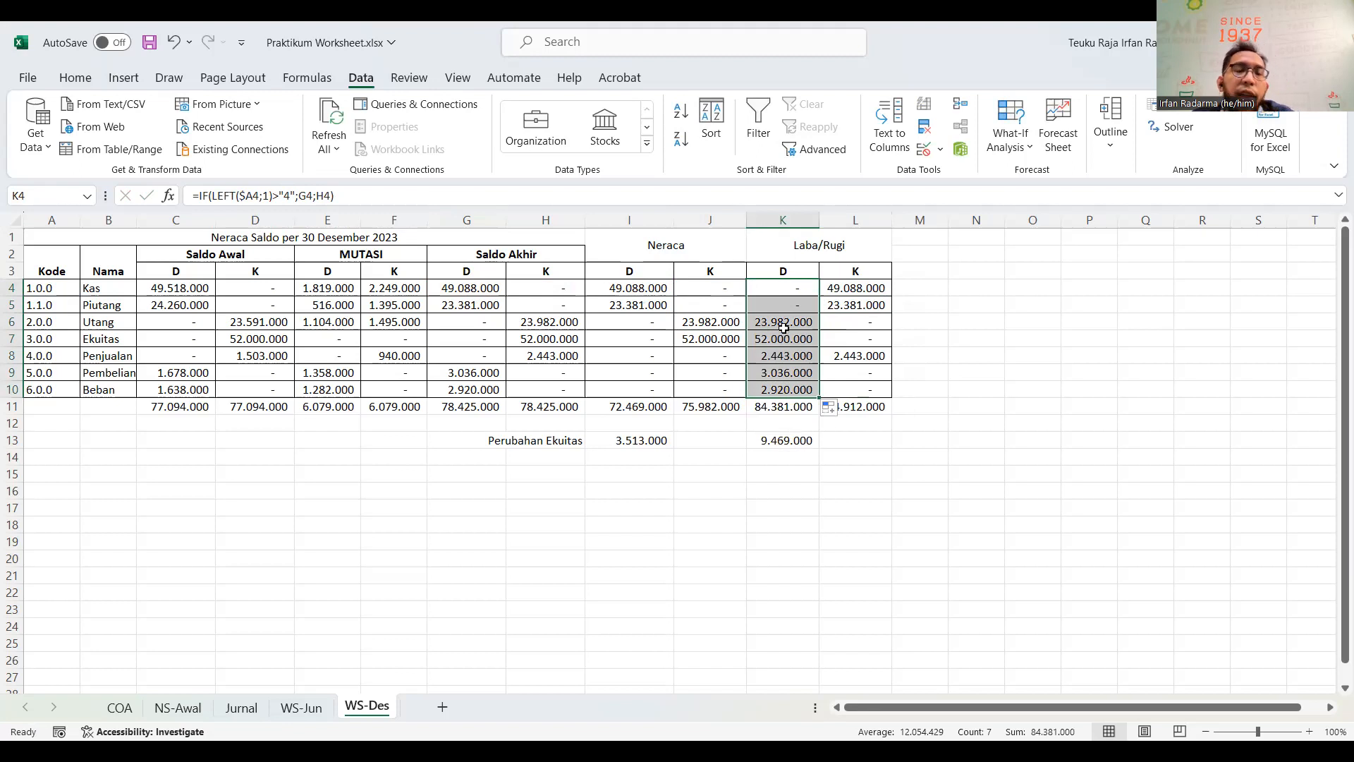
pyautogui.hotkey('ctrl', 'z')
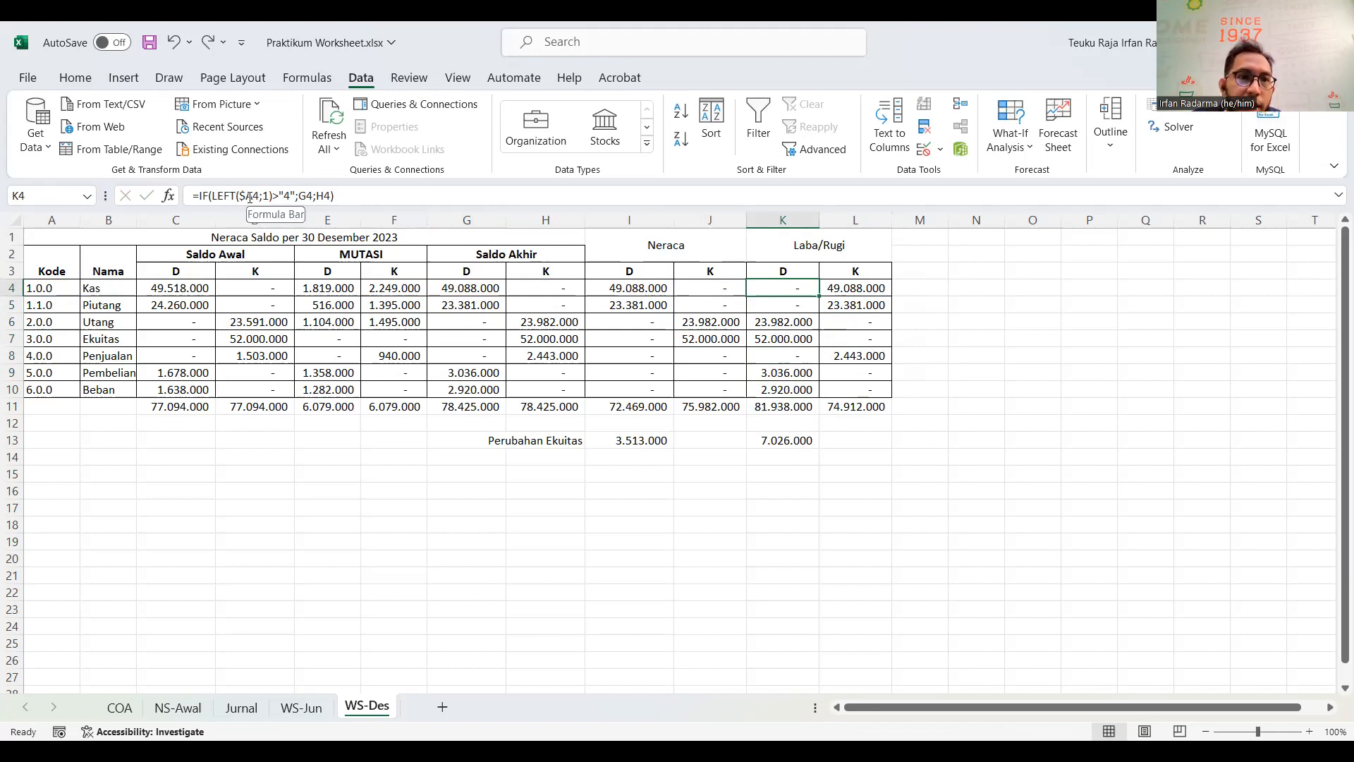
# Step: Wrap the LEFT($A4;1) part of the K4 formula in an INT function
pyautogui.click(212, 195)
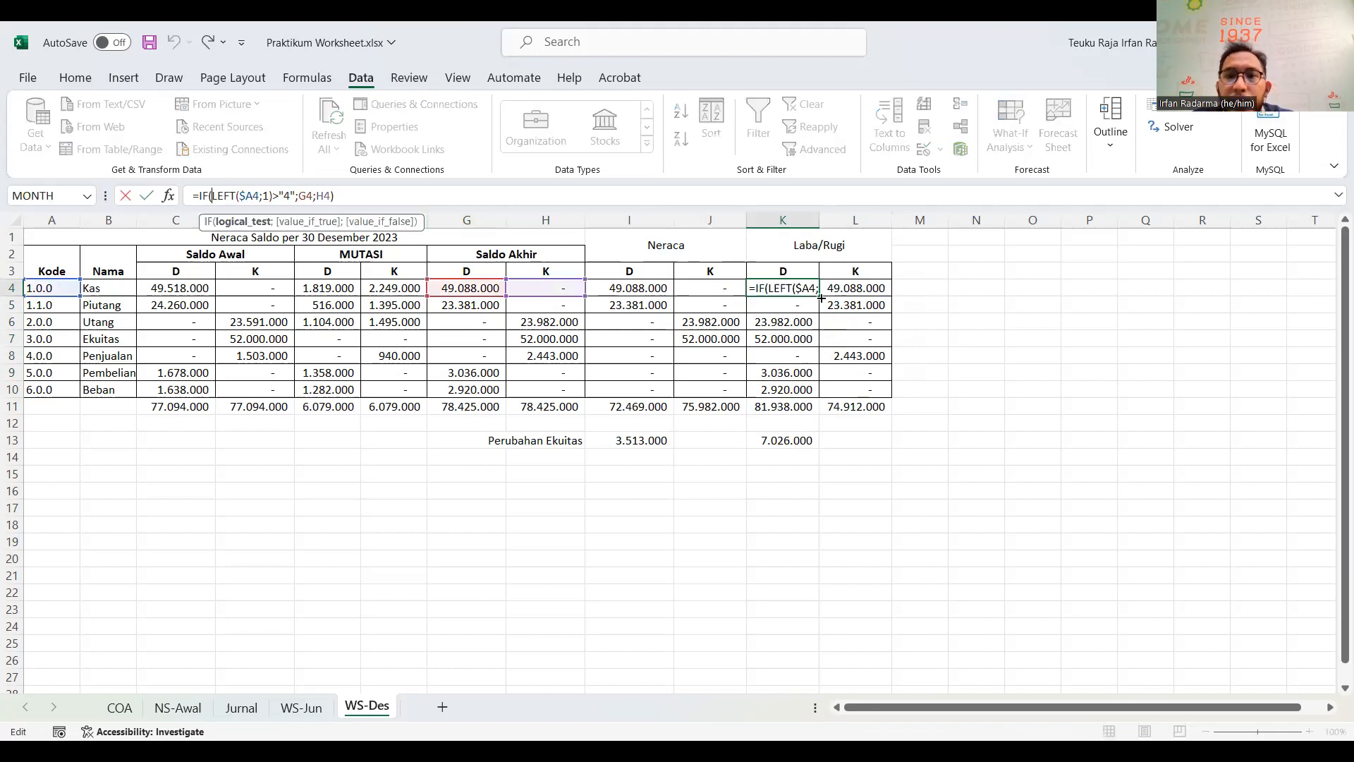
pyautogui.press('Escape')
pyautogui.click(213, 196)
pyautogui.click(213, 195)
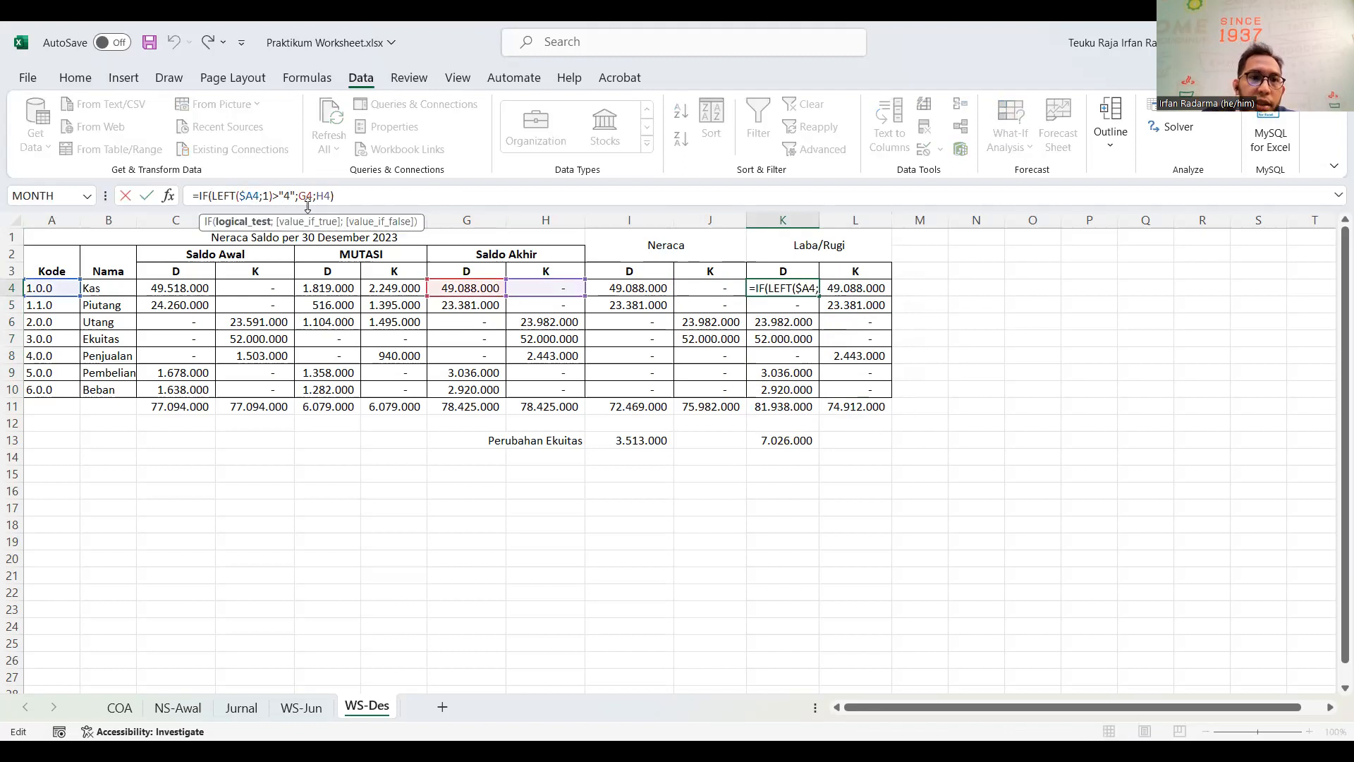
pyautogui.write('int')
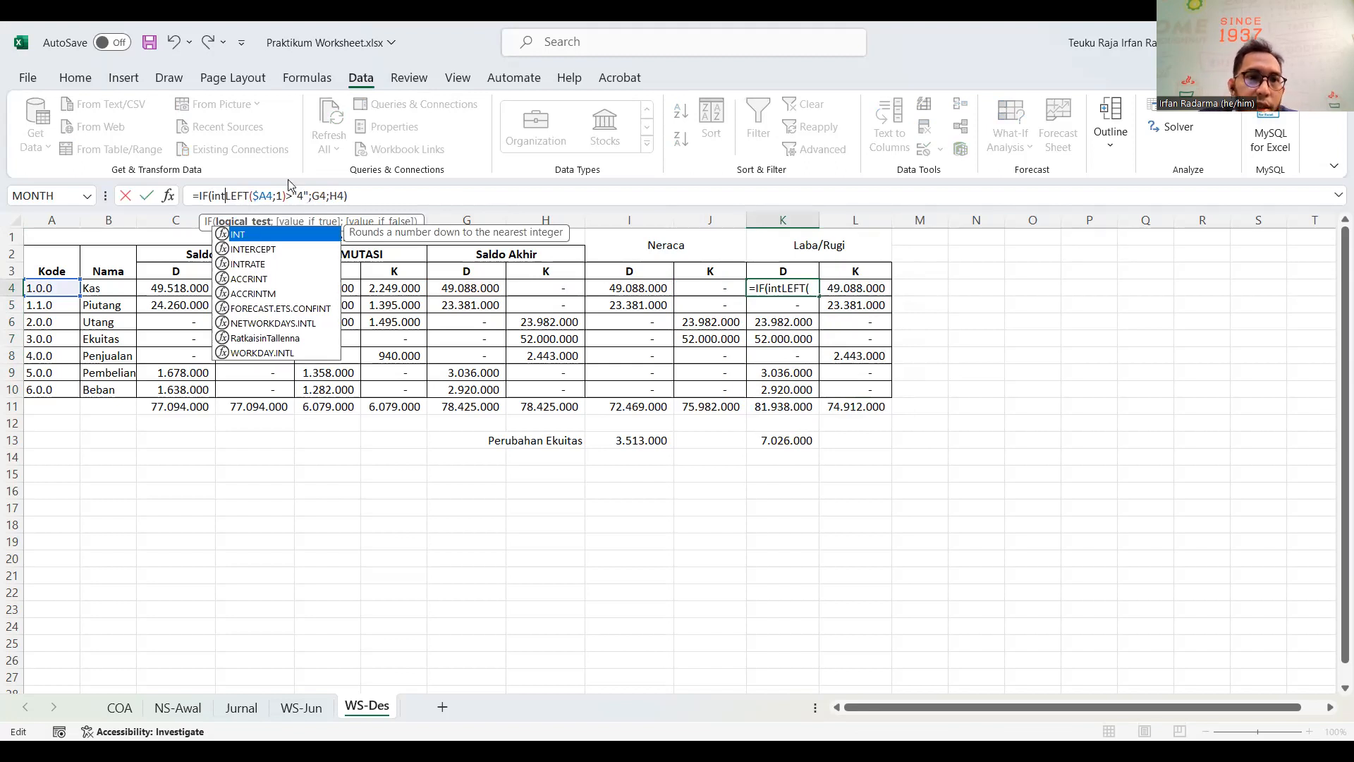
pyautogui.write('(')
pyautogui.click(287, 197)
pyautogui.write(')')
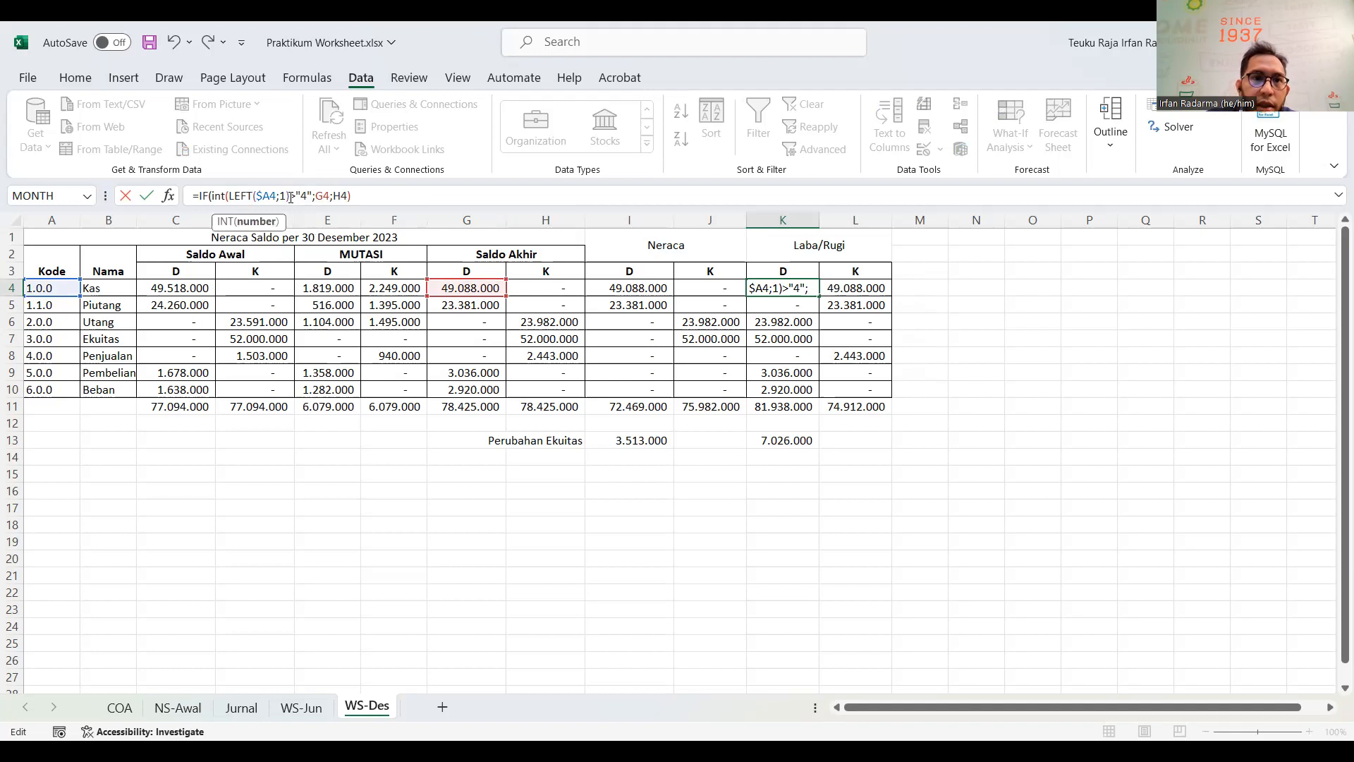
pyautogui.write(')')
# Step: Remove the quotation marks around 4 in the K4 condition so it compares numerically, and confirm the formula
pyautogui.press('Right')
pyautogui.press('Delete')
pyautogui.press('Right')
pyautogui.press('Delete')
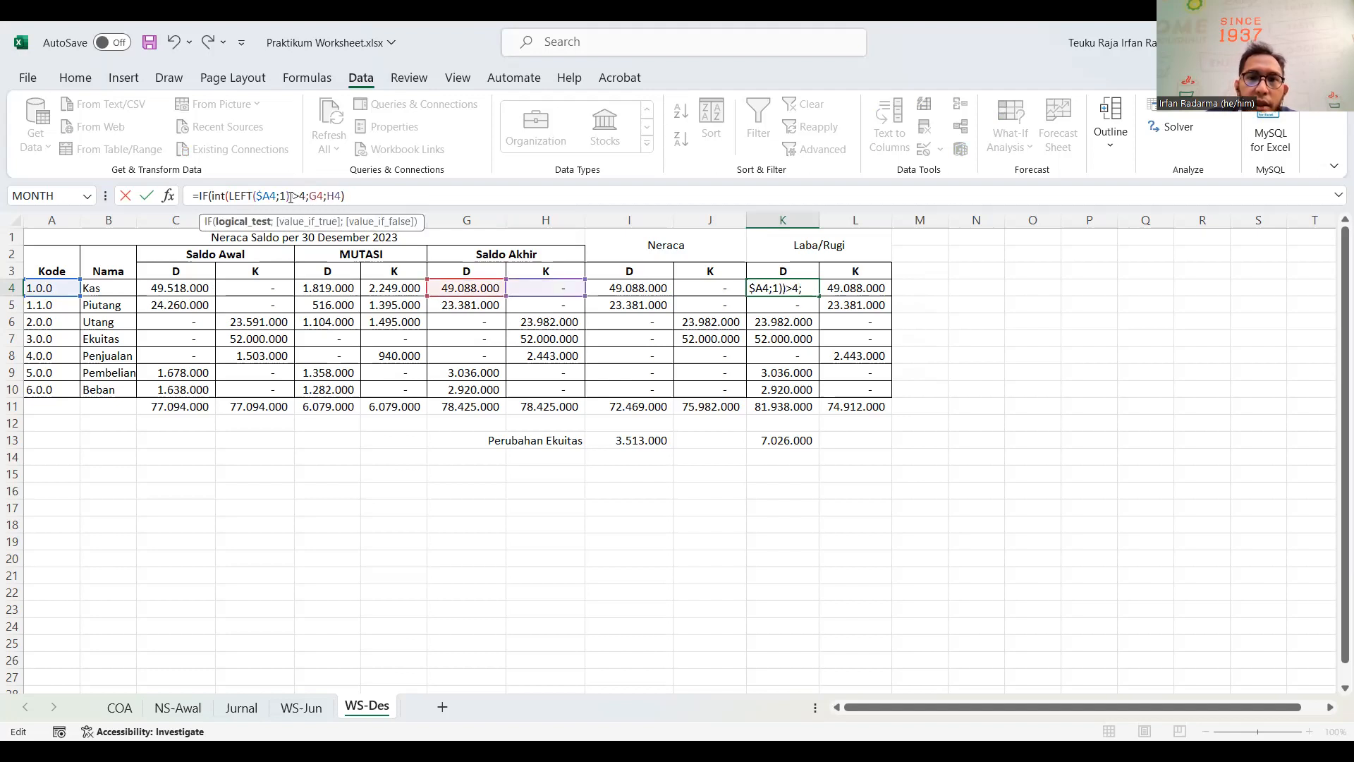
pyautogui.click(779, 290)
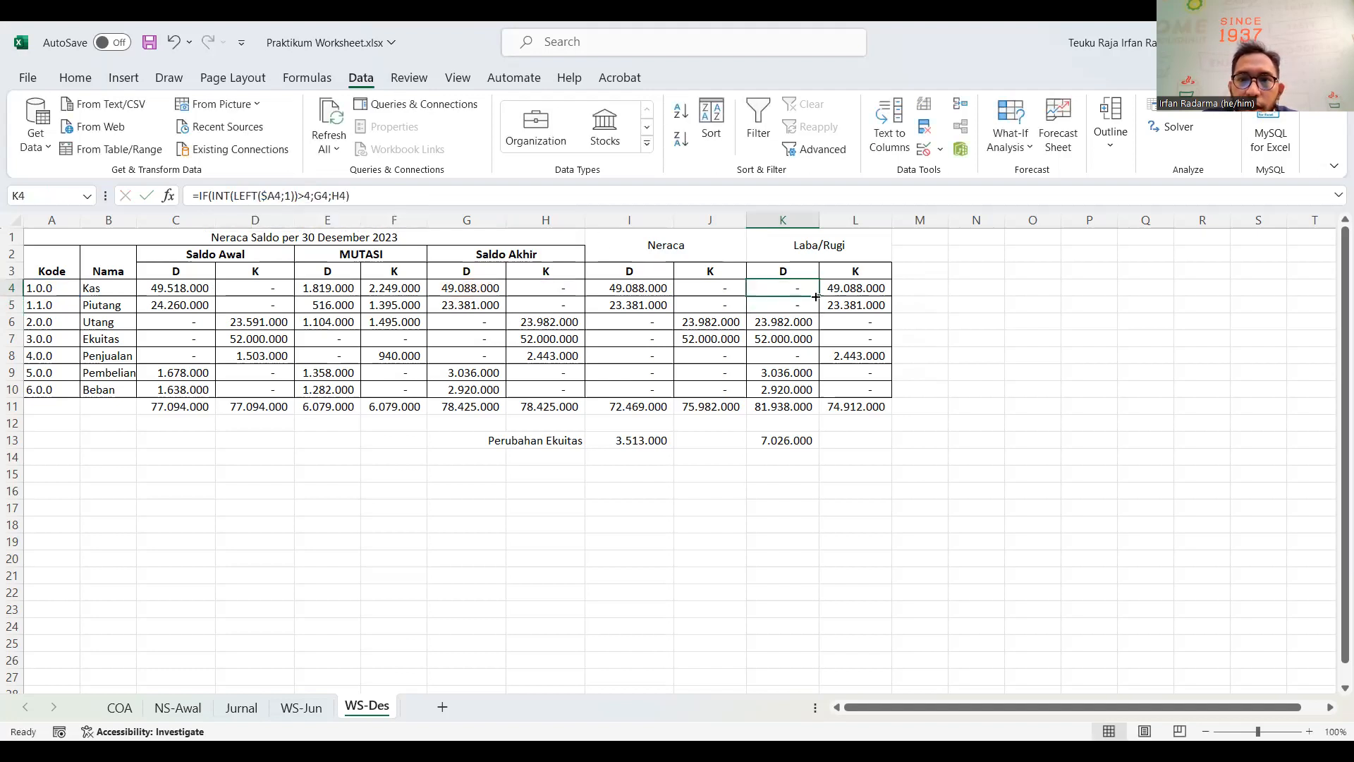
# Step: Set the K4 condition's comparison value to 3 and fill the formula down to K10
pyautogui.click(310, 198)
pyautogui.press('BackSpace')
pyautogui.write('3')
pyautogui.click(810, 297)
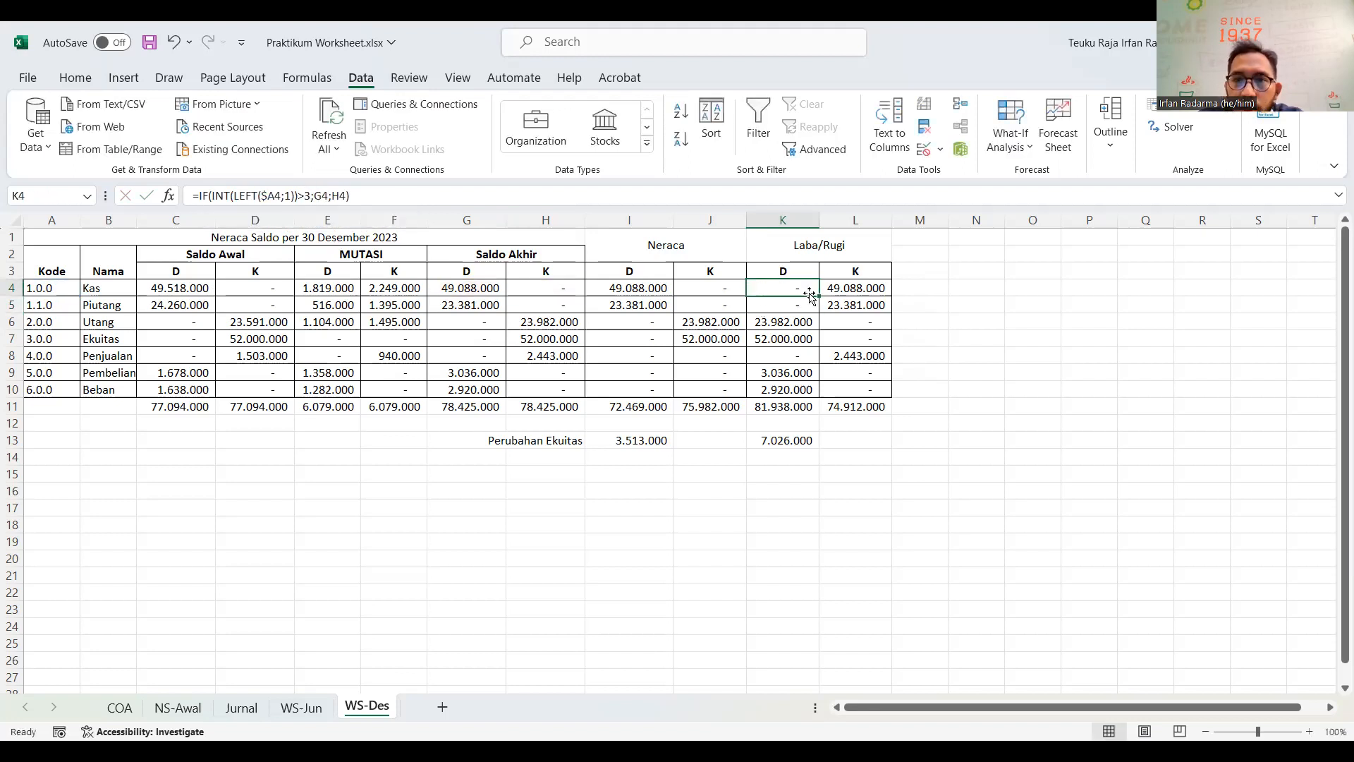
pyautogui.moveTo(818, 296); pyautogui.dragTo(817, 390)
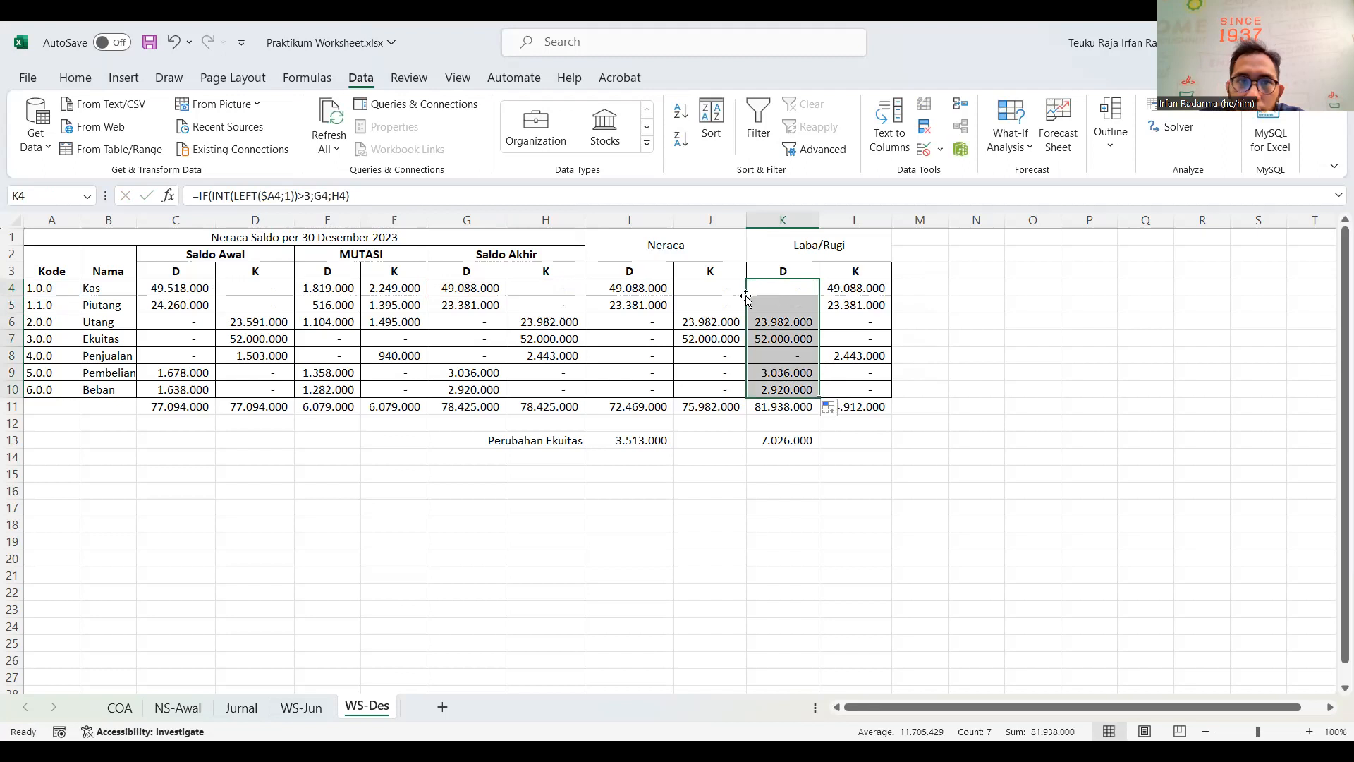
# Step: Replace INT with NUMBERVALUE in the K4 formula and fill it down to K10
pyautogui.doubleClick(222, 196)
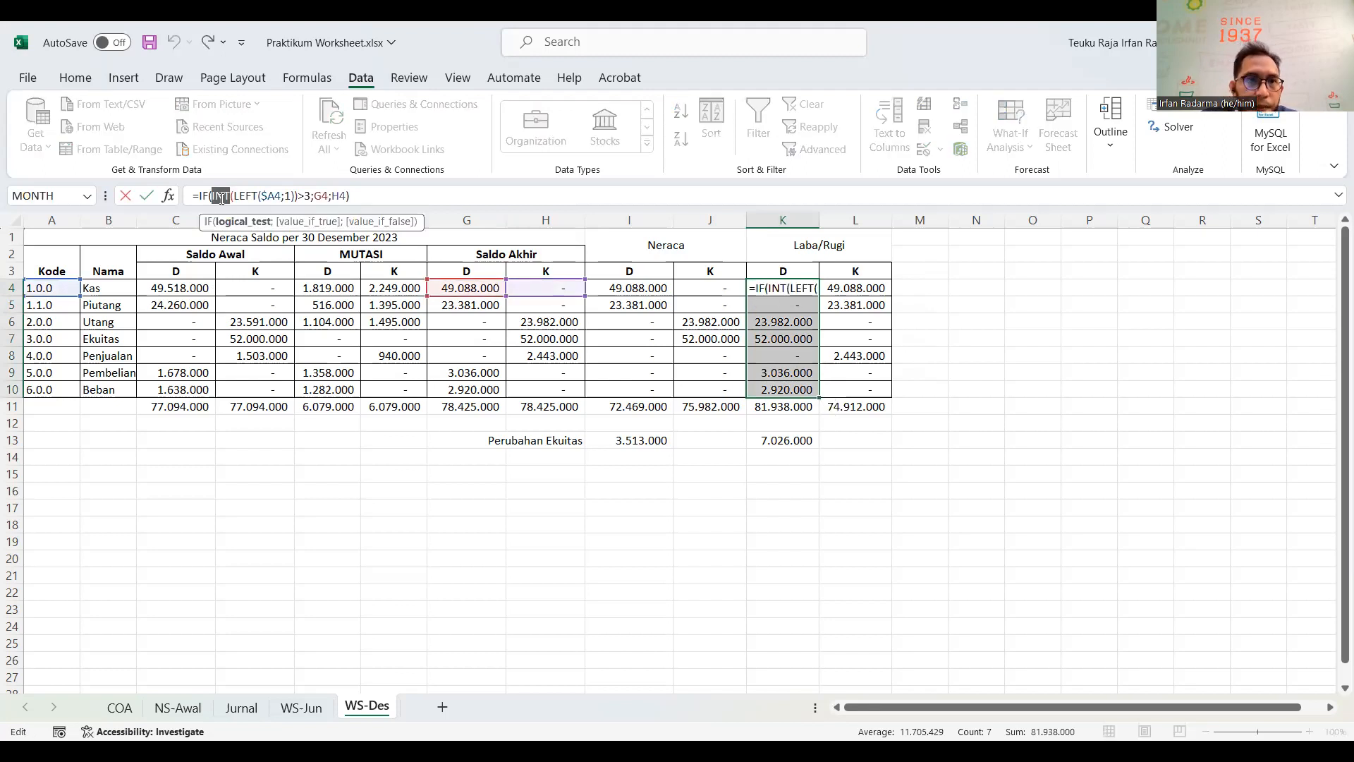
pyautogui.write('NUMBER')
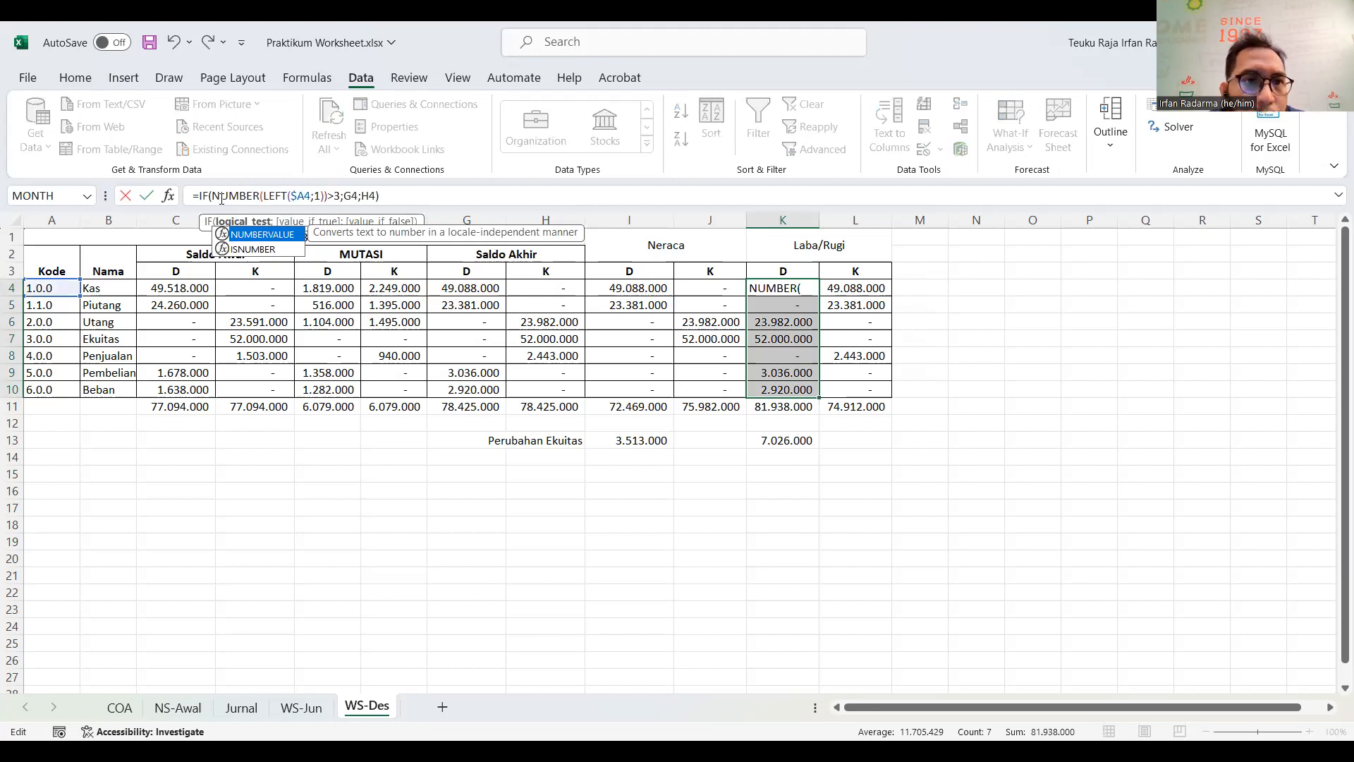
pyautogui.press('Return')
pyautogui.click(786, 287)
pyautogui.click(258, 198)
pyautogui.click(259, 197)
pyautogui.write('VALUE')
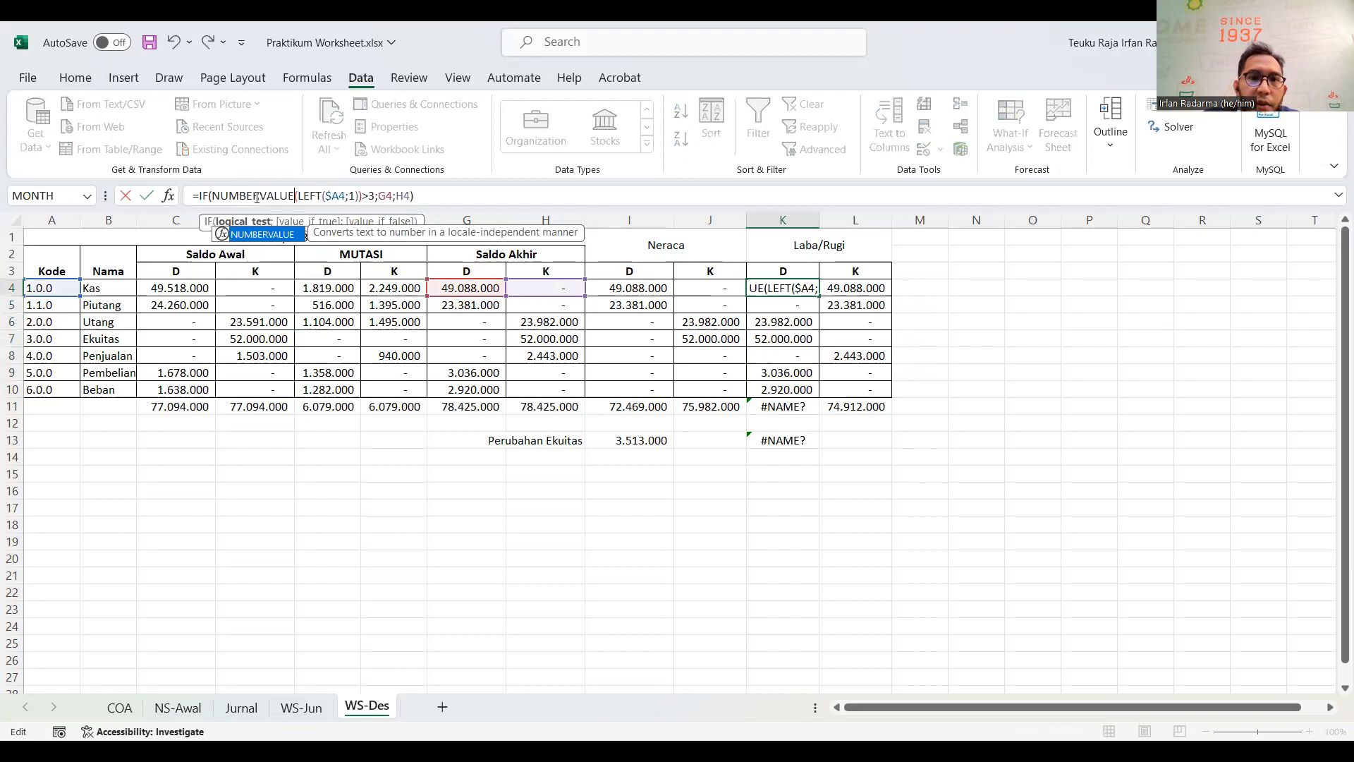
pyautogui.press('Return')
pyautogui.click(804, 288)
pyautogui.moveTo(818, 297); pyautogui.dragTo(808, 391)
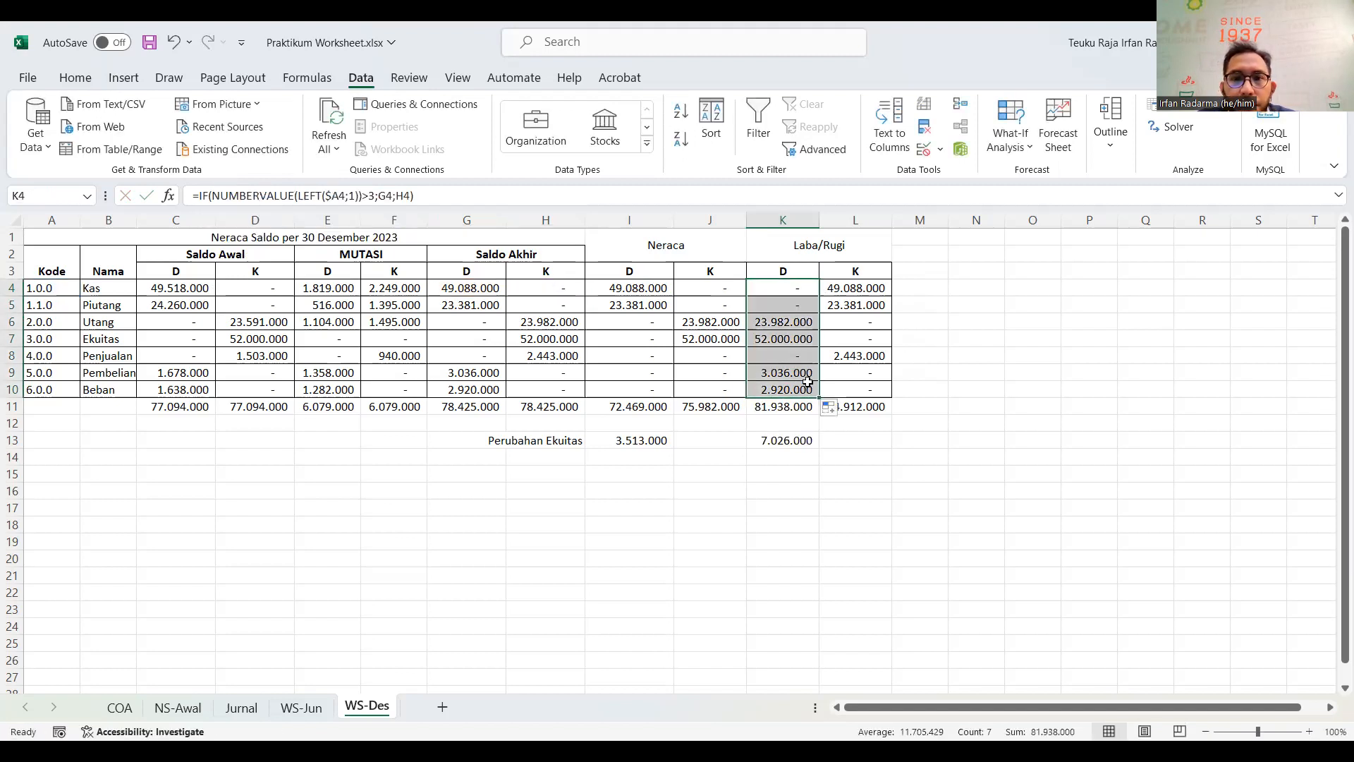
# Step: Examine the filled Laba/Rugi debit formulas, including the G6 and H6 results in K6, and compare them with the Neraca formulas in I4 and J4
pyautogui.click(800, 336)
pyautogui.click(794, 388)
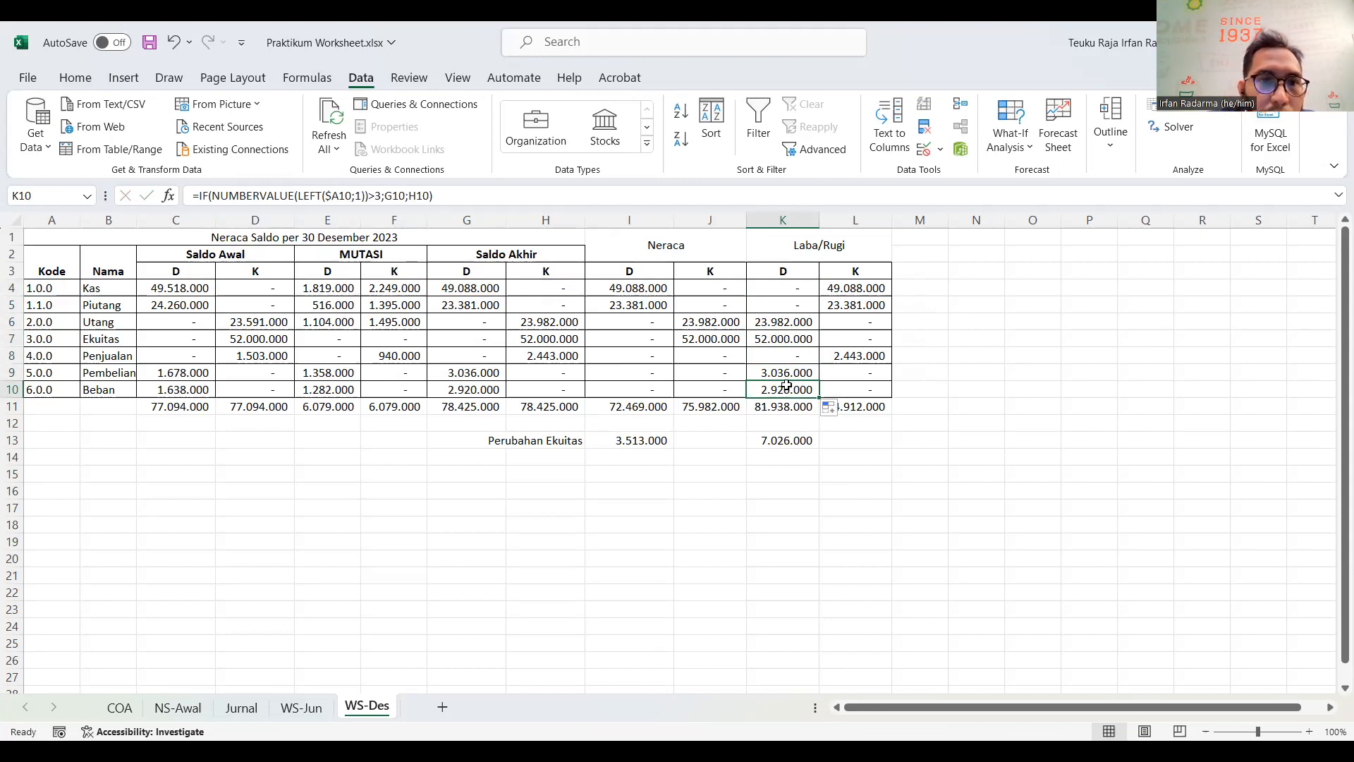
pyautogui.click(786, 372)
pyautogui.click(785, 295)
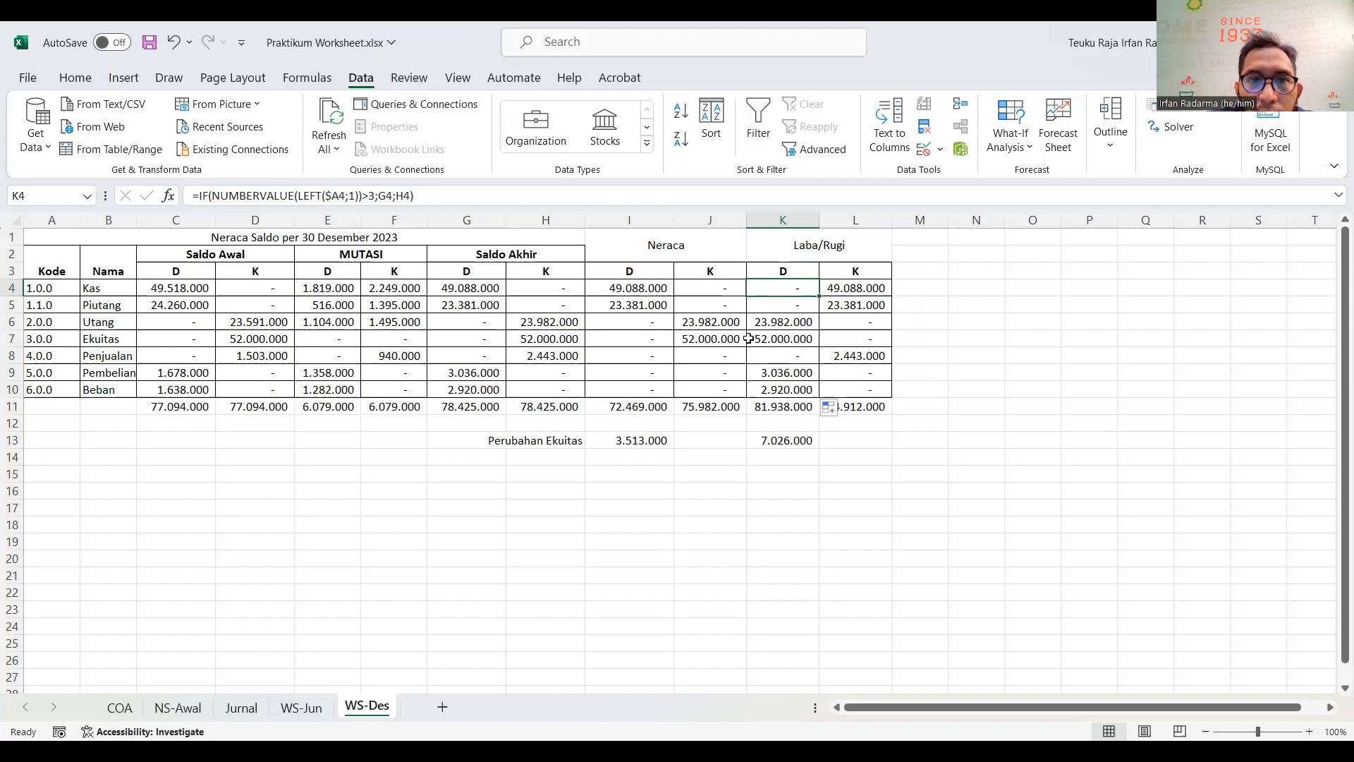
pyautogui.click(782, 326)
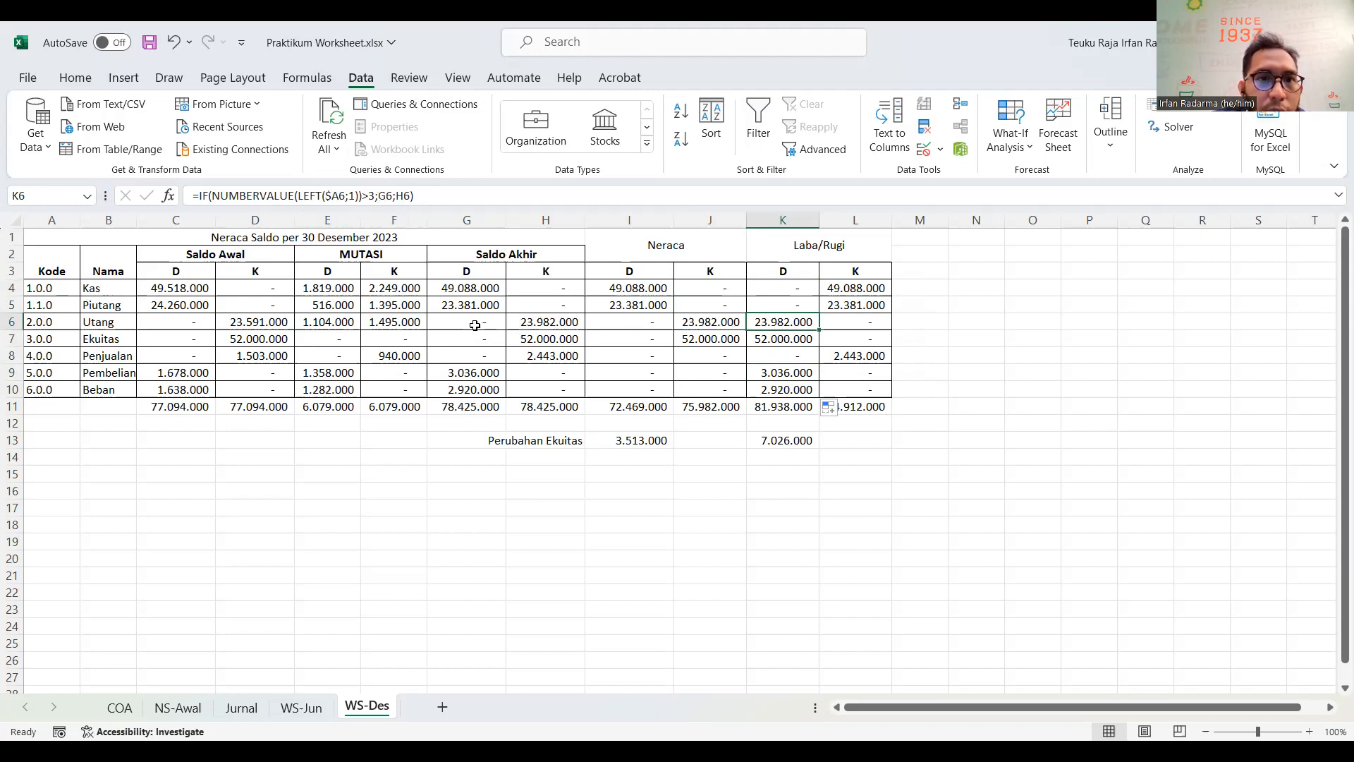
pyautogui.doubleClick(779, 323)
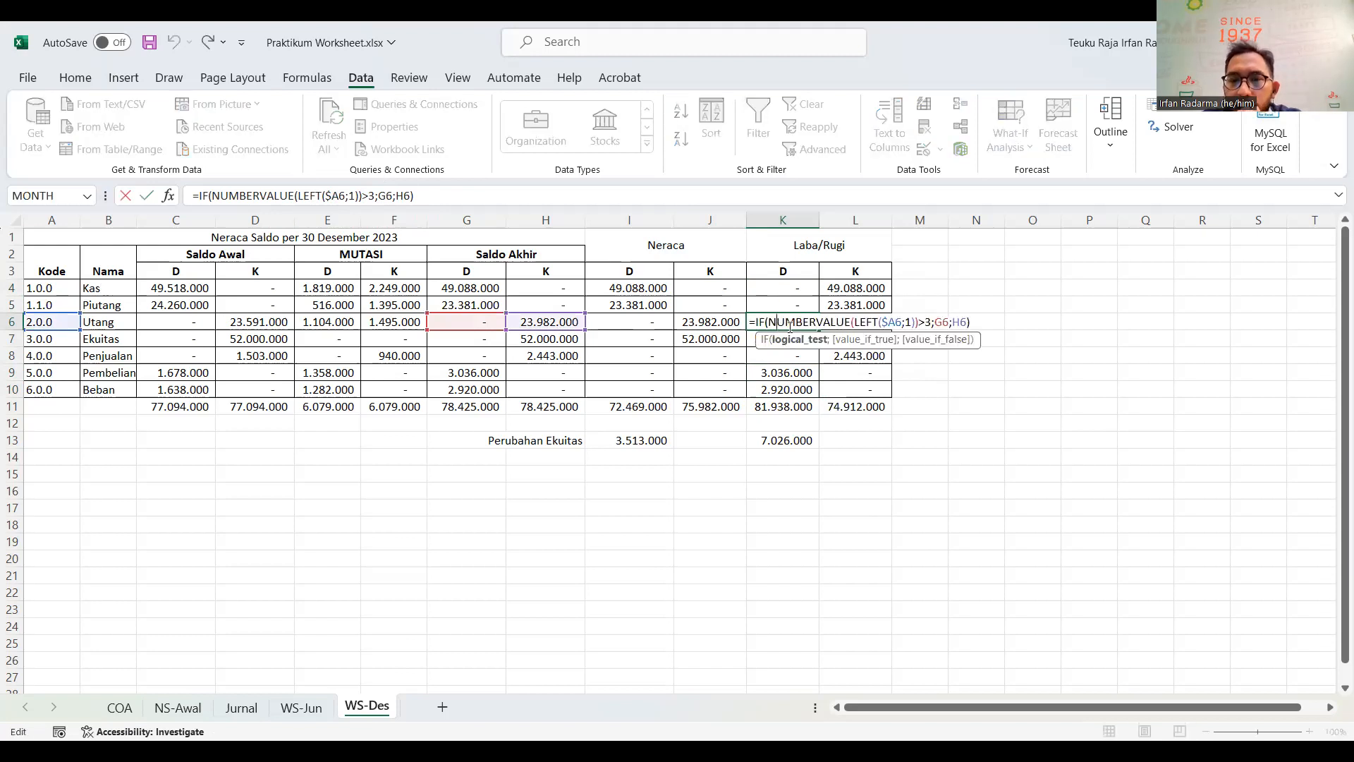
pyautogui.click(938, 322)
pyautogui.click(957, 321)
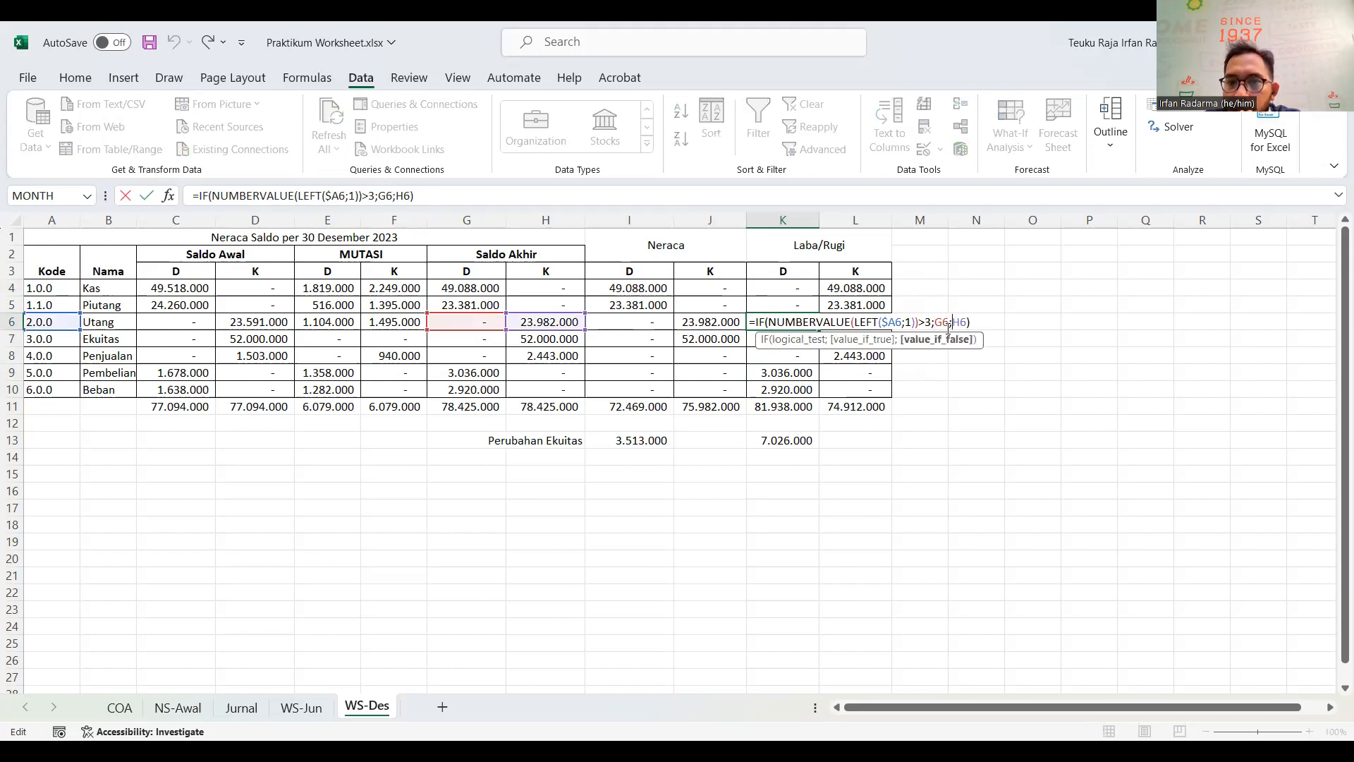
pyautogui.click(838, 321)
pyautogui.press('Escape')
pyautogui.click(656, 289)
pyautogui.doubleClick(706, 290)
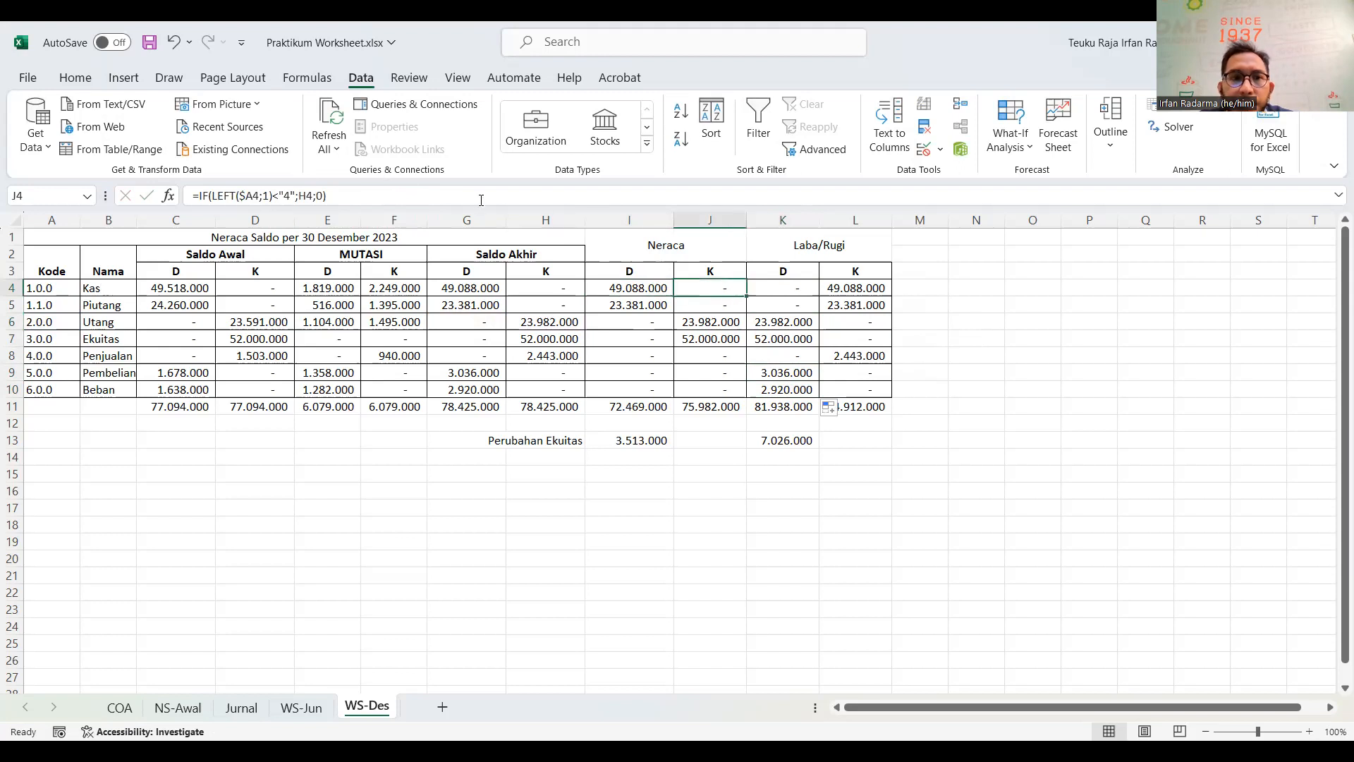
# Step: Replace the Kas Laba/Rugi debit formula in K4 with the value 0
pyautogui.click(795, 288)
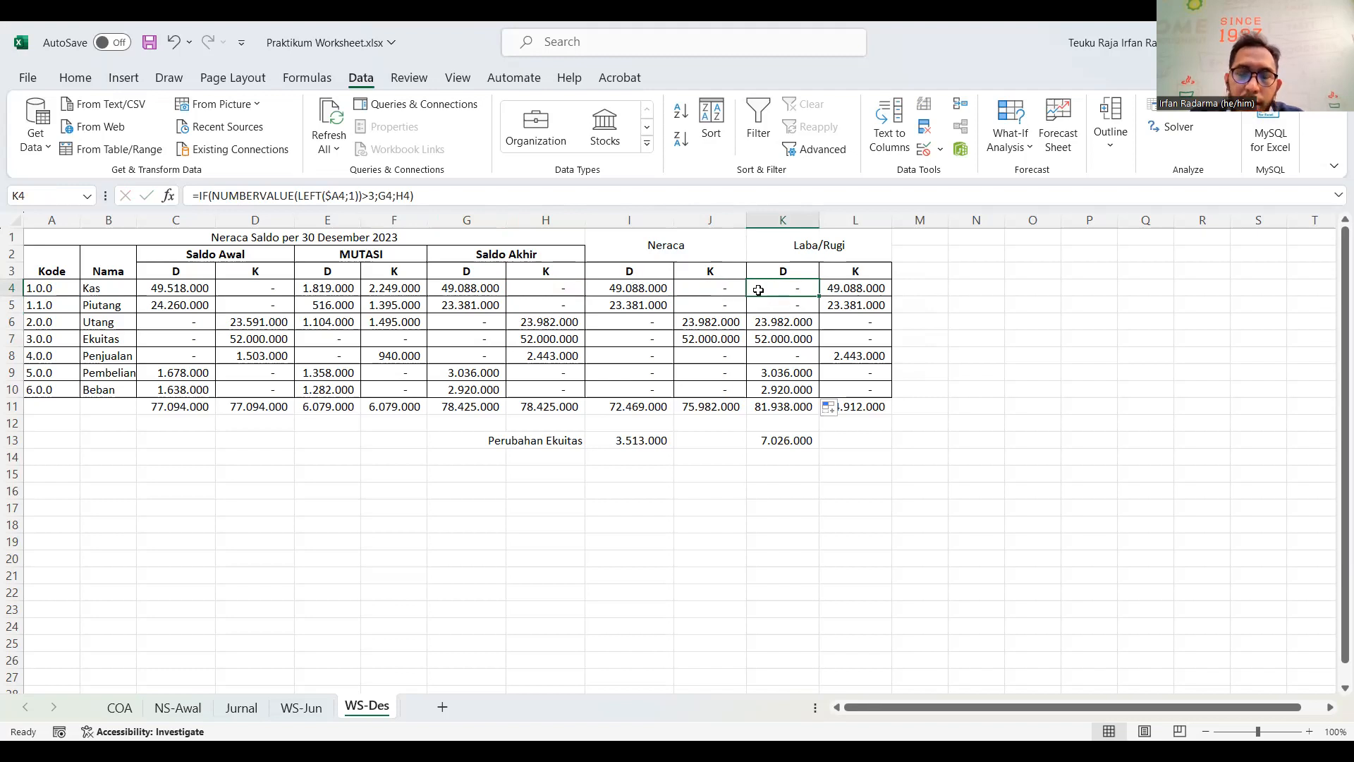
pyautogui.write('=')
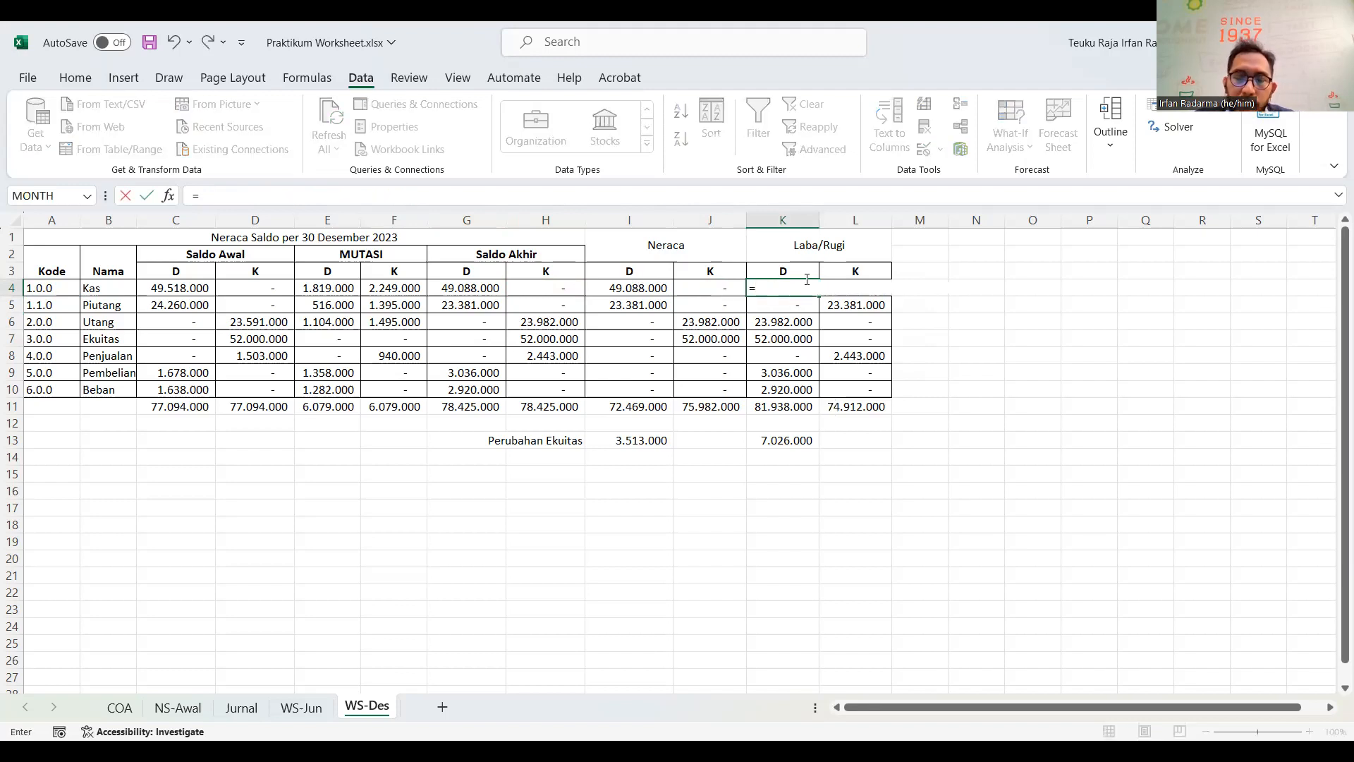
pyautogui.press('BackSpace')
pyautogui.write('0')
pyautogui.press('Return')
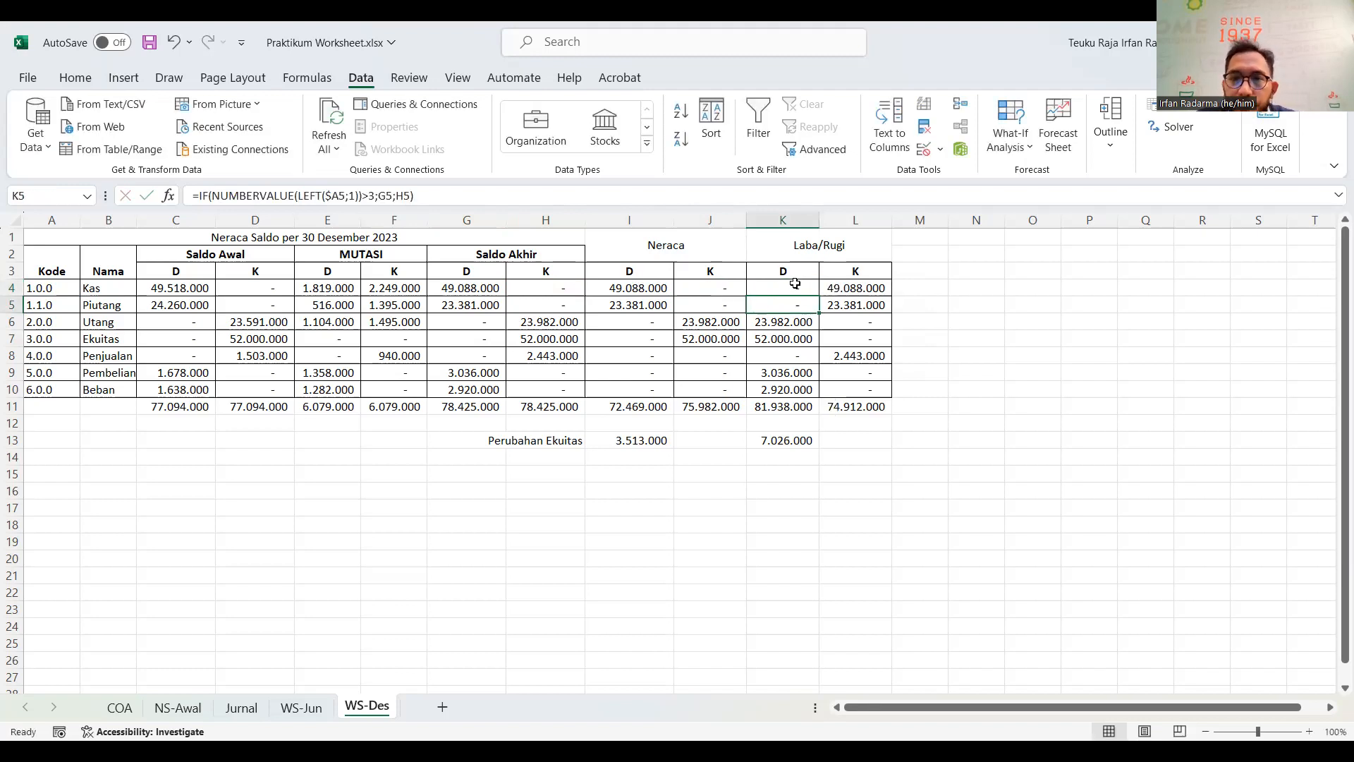
# Step: Fill the zero in K4 down to row 7 and across both Laba/Rugi columns, covering K4:L7
pyautogui.click(797, 289)
pyautogui.moveTo(819, 298); pyautogui.dragTo(878, 346)
# Step: Replace the Penjualan Laba/Rugi debit formula in K8 with =G8 and fill it across and down to L10
pyautogui.click(804, 356)
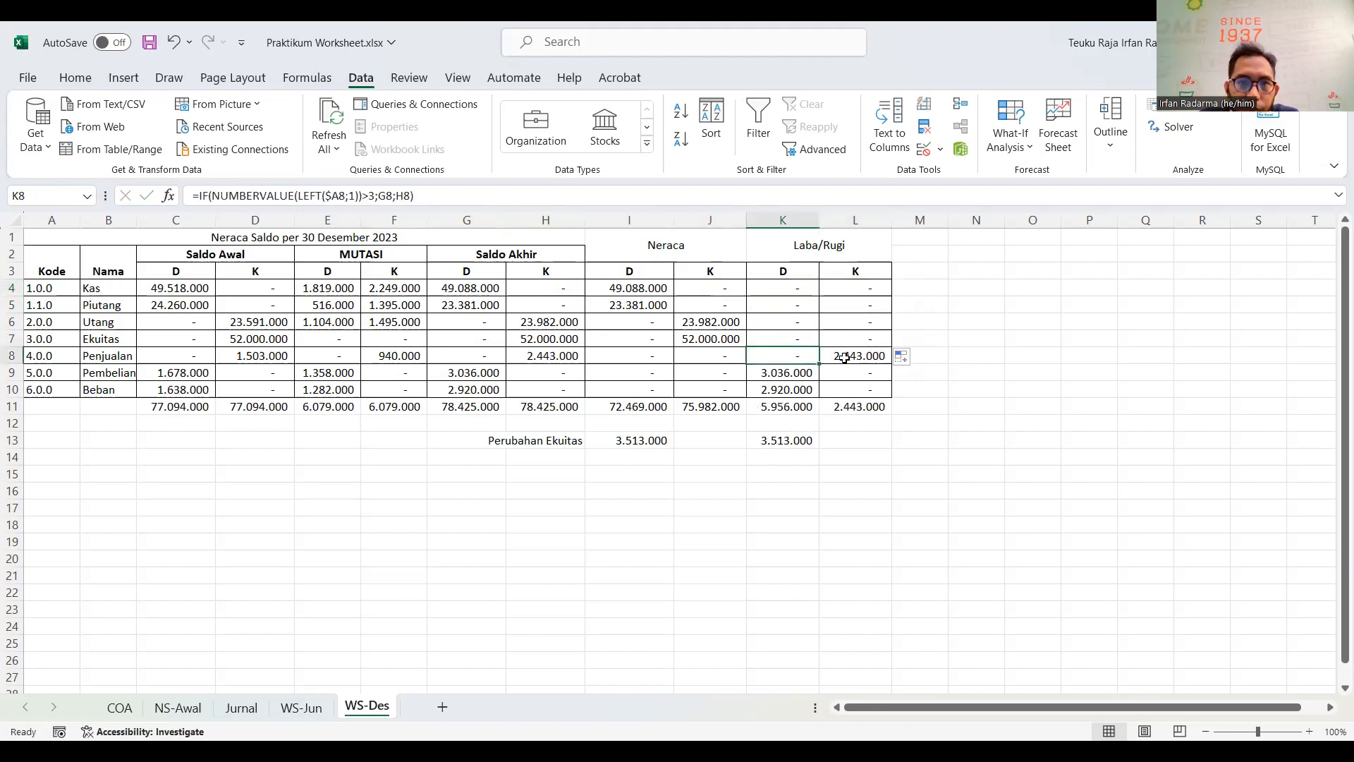
pyautogui.write('=')
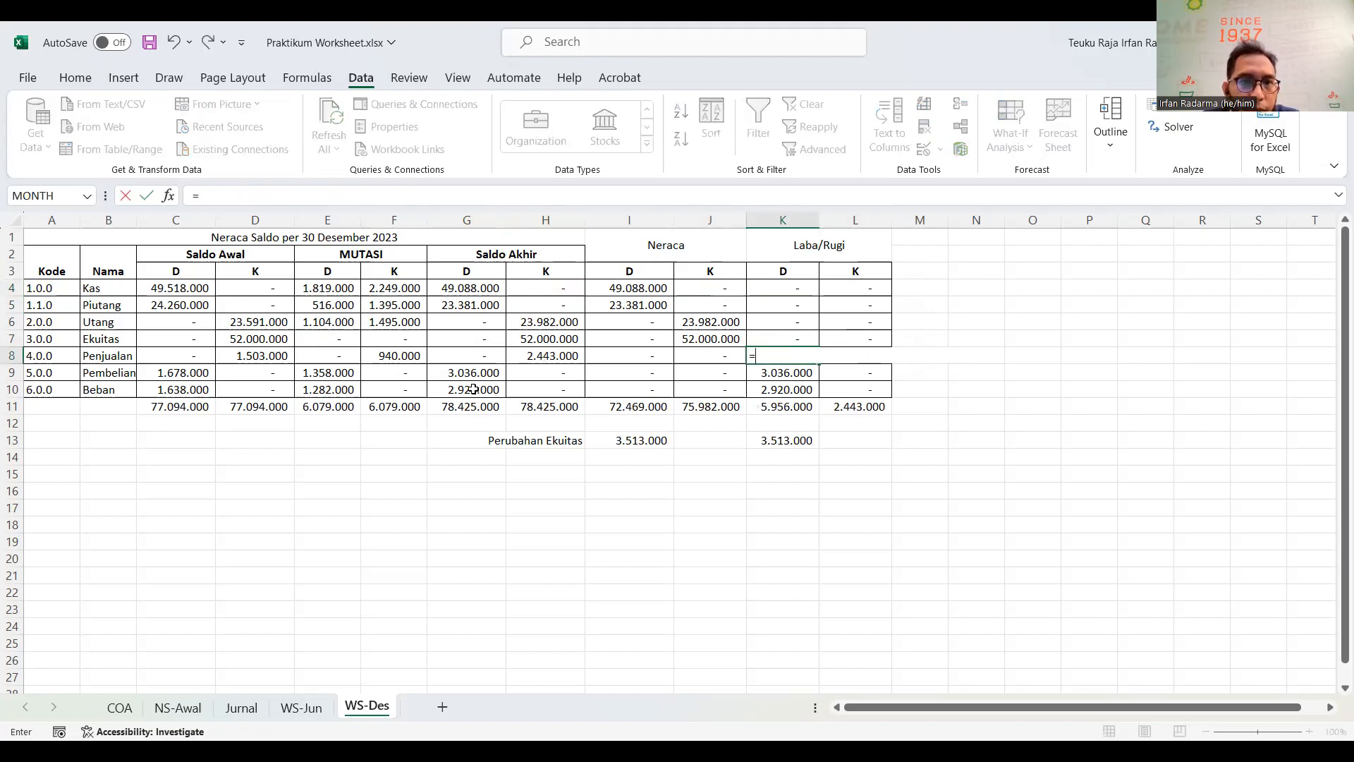
pyautogui.click(479, 354)
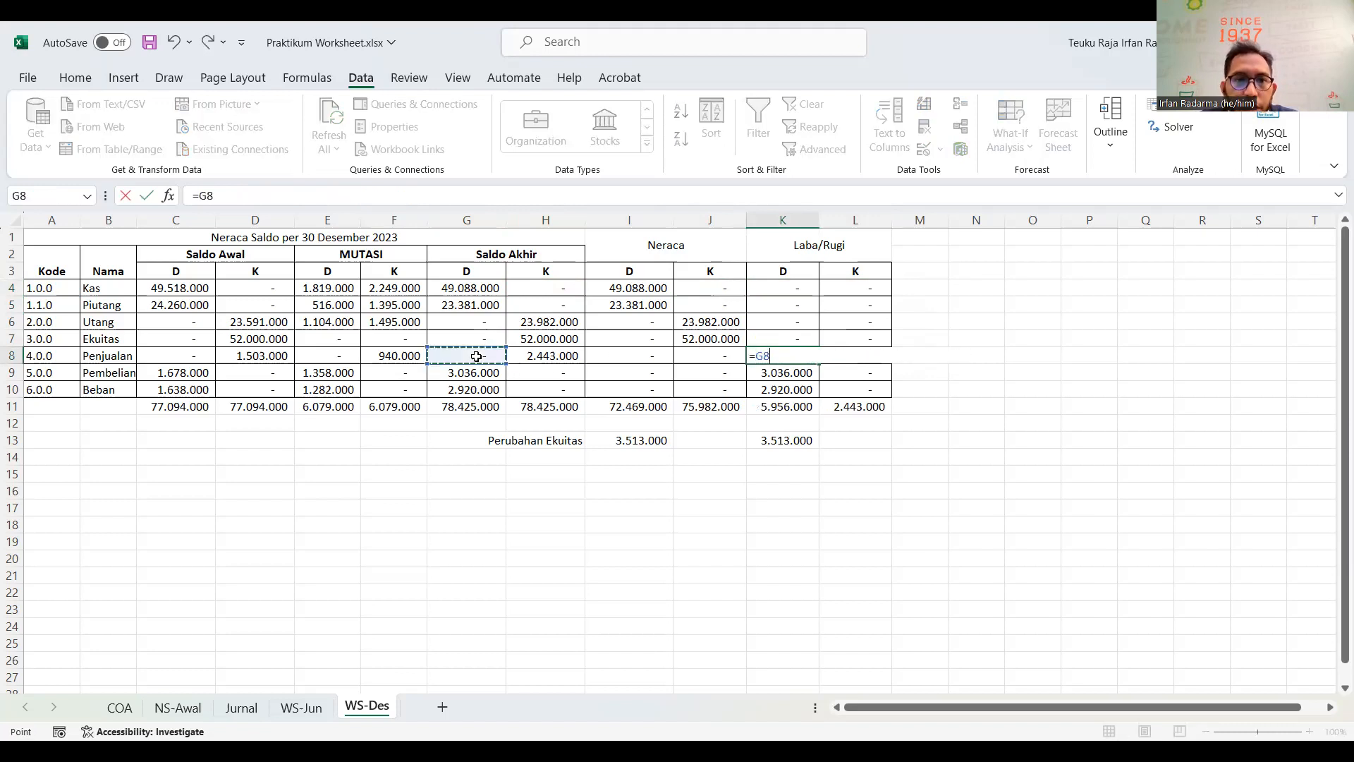
pyautogui.press('Return')
pyautogui.click(811, 359)
pyautogui.moveTo(818, 364); pyautogui.dragTo(890, 398)
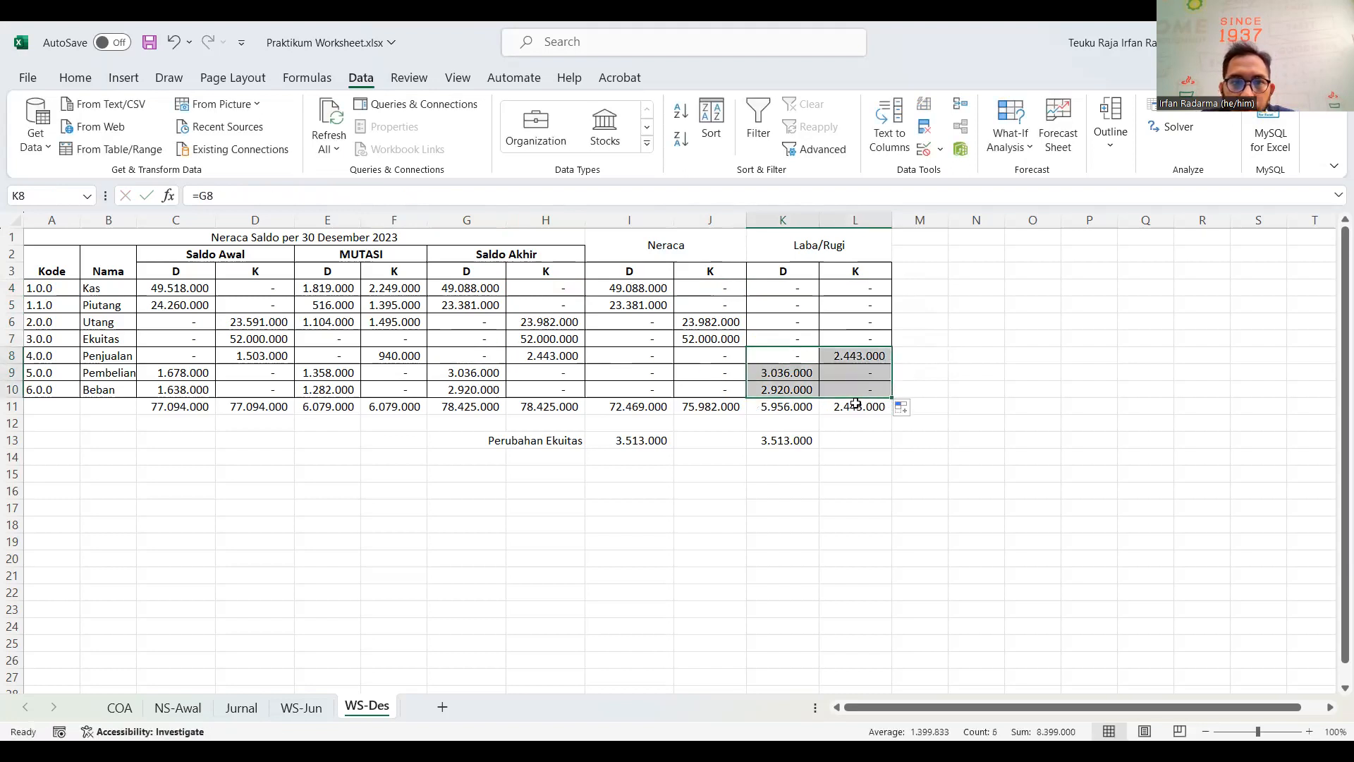
pyautogui.click(780, 488)
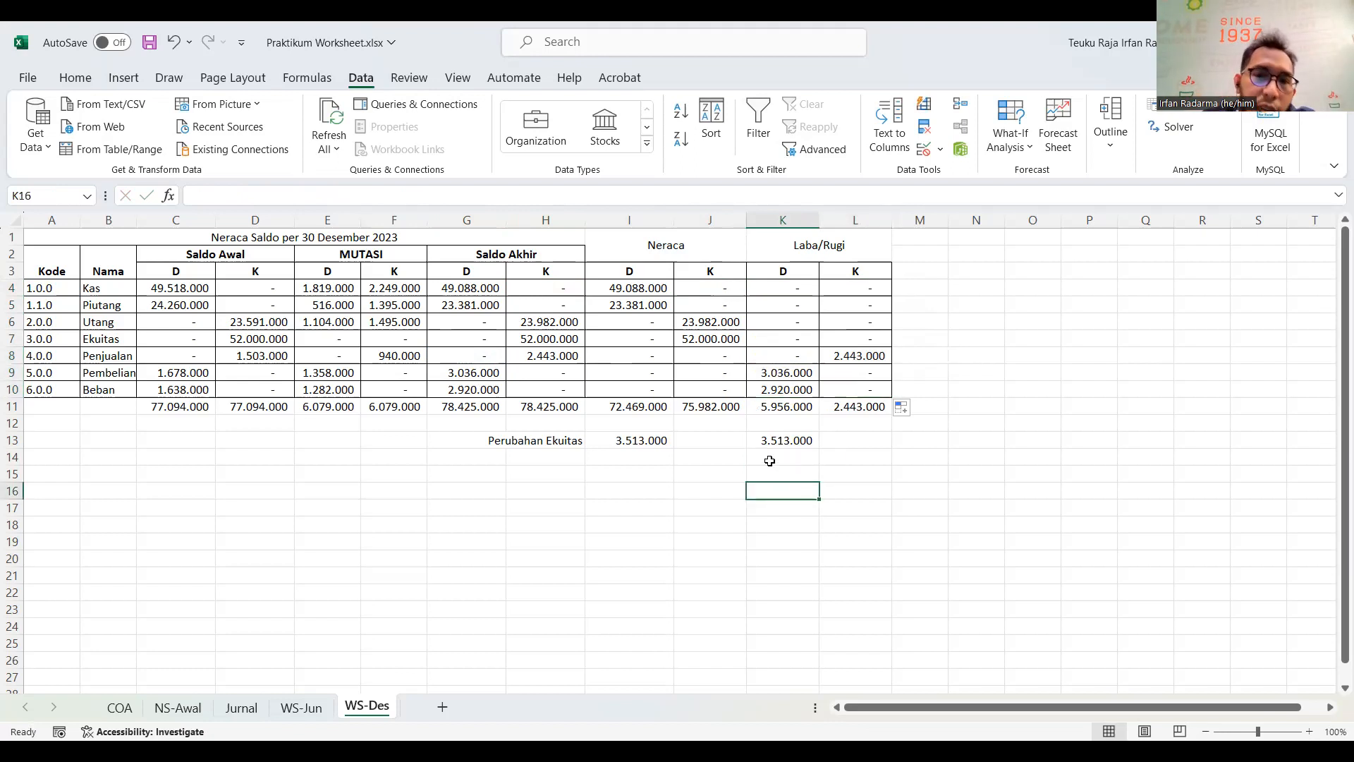
pyautogui.click(796, 422)
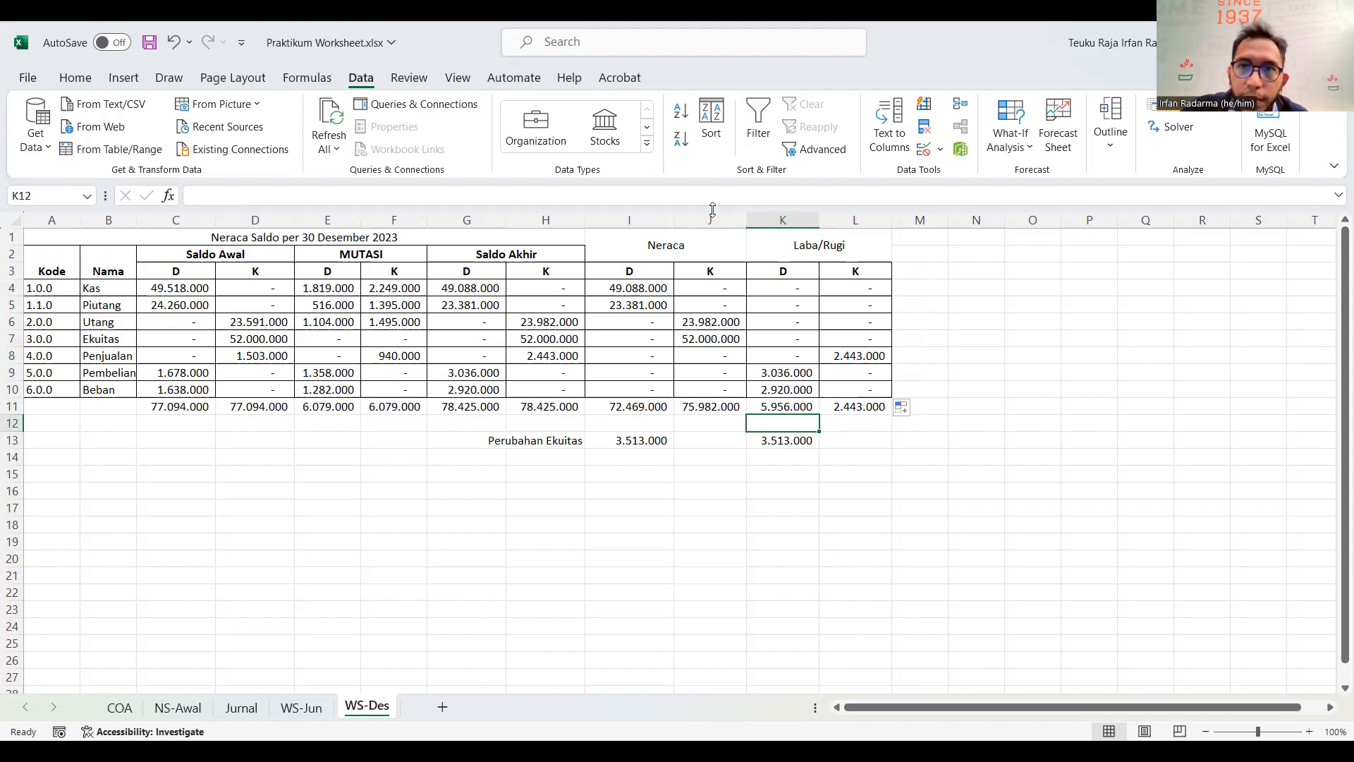
# Step: Review the Beban debit mutation formula in E10, the journal data and the opening balances in NS-Awal, ending on the Jurnal sheet
pyautogui.click(330, 389)
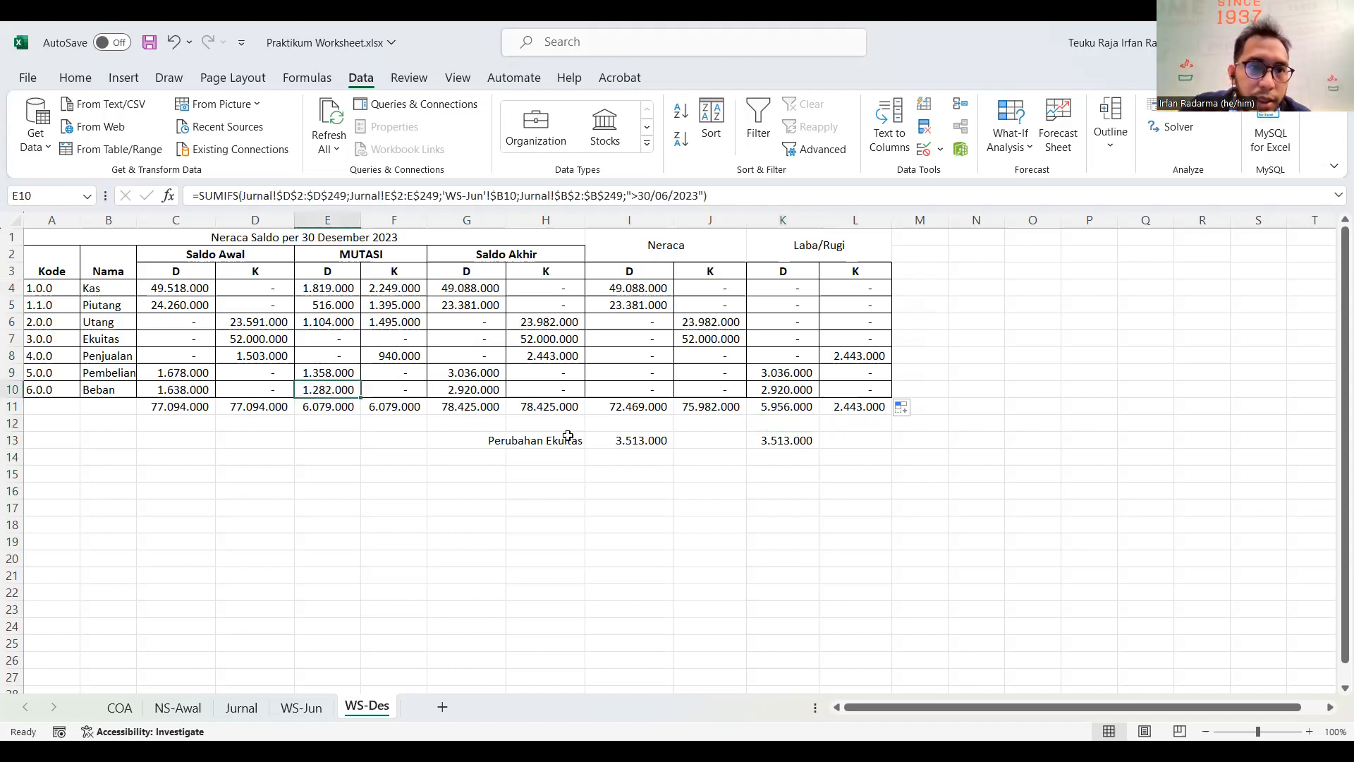
pyautogui.click(240, 706)
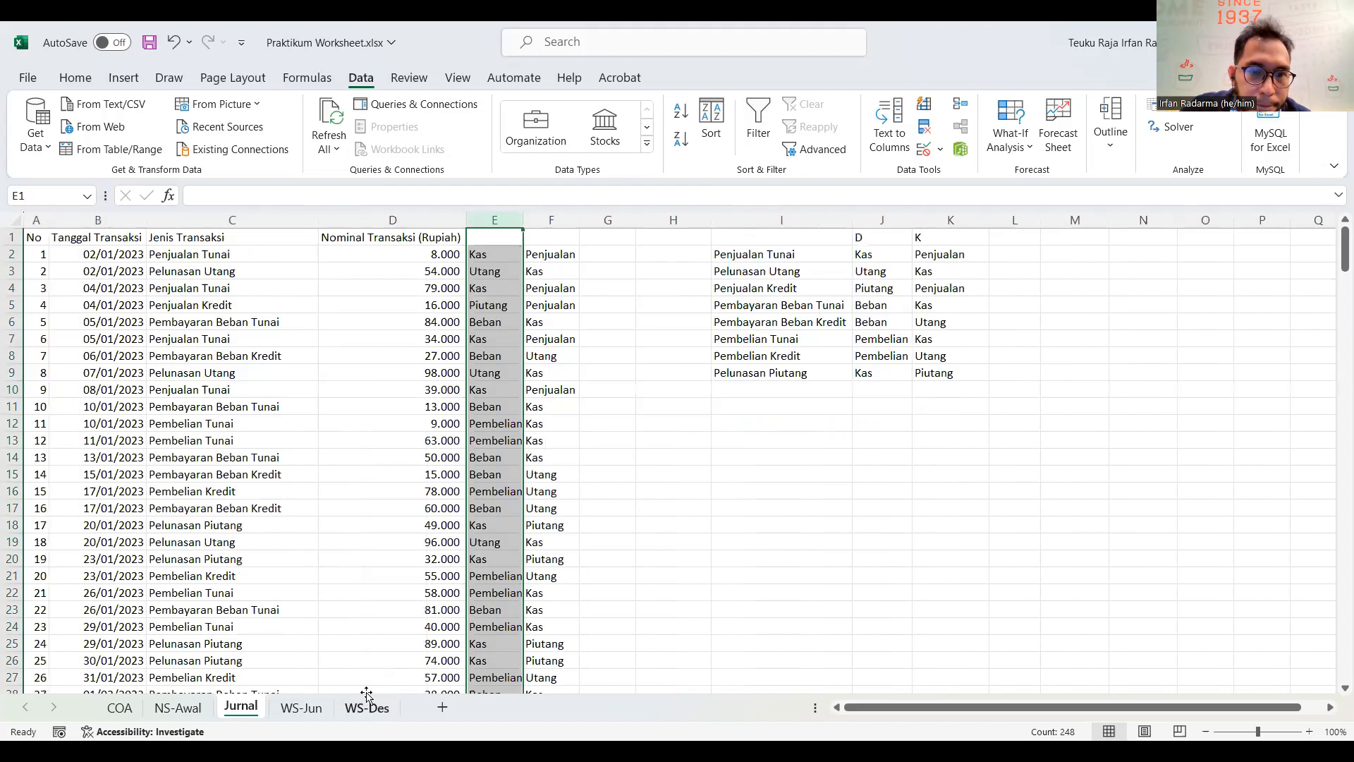
pyautogui.click(367, 707)
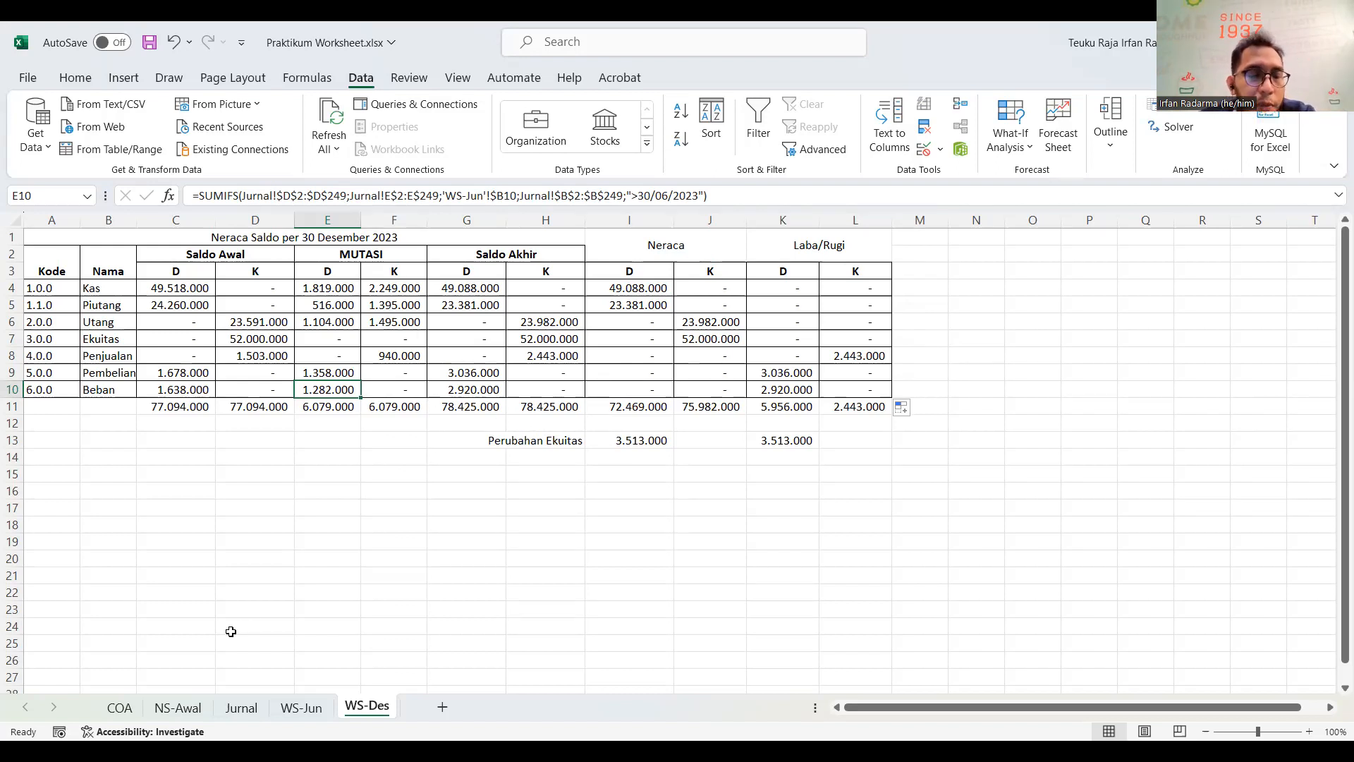
pyautogui.click(177, 708)
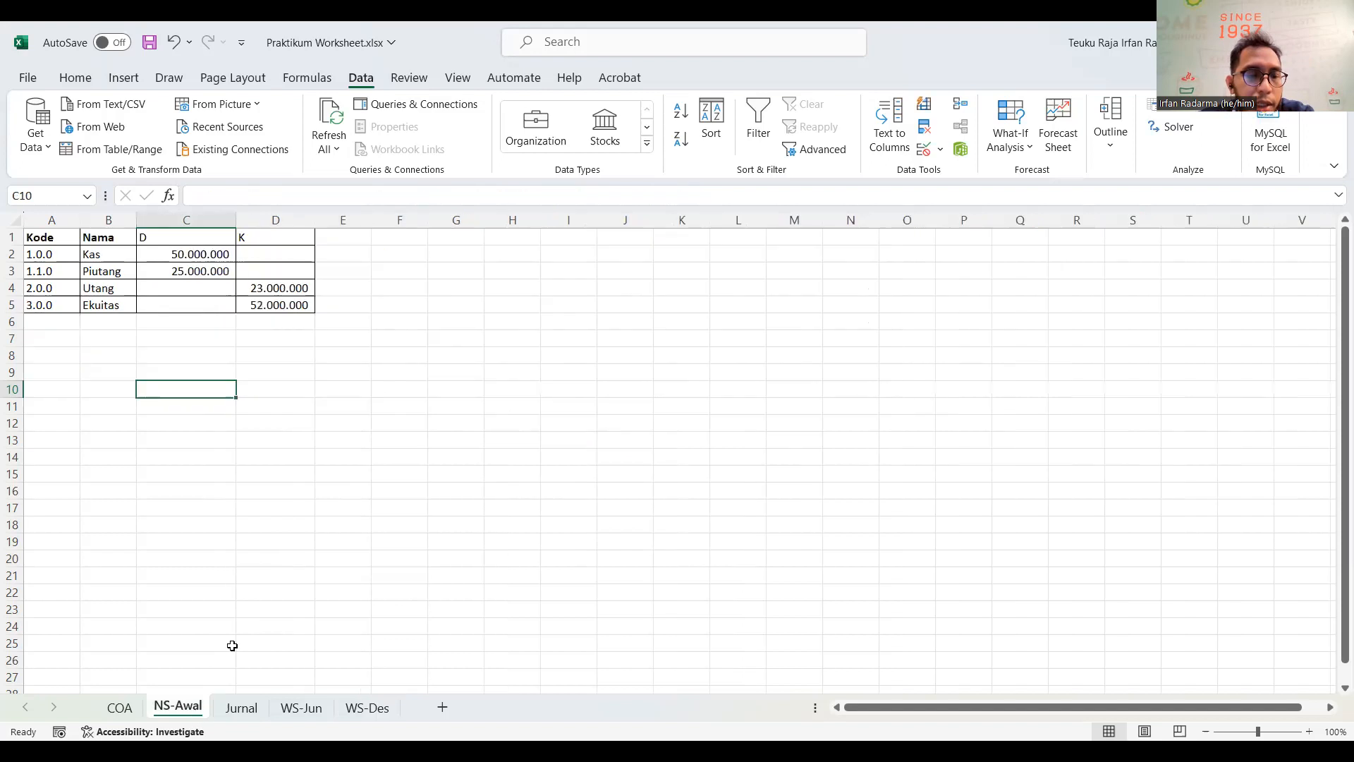
pyautogui.click(252, 712)
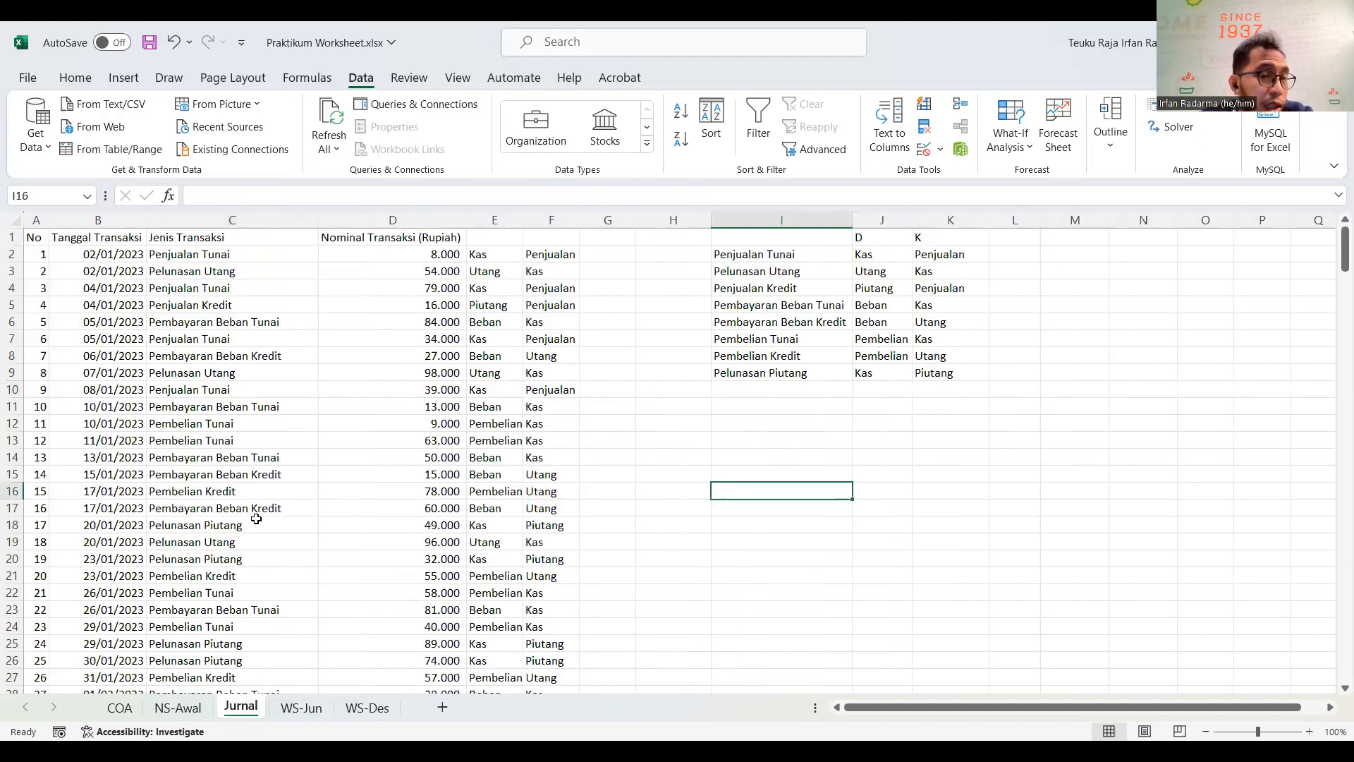
# Step: Examine the Jurnal transaction dates, including where the entries dated from 01/07/2023 begin
pyautogui.click(91, 269)
pyautogui.click(94, 453)
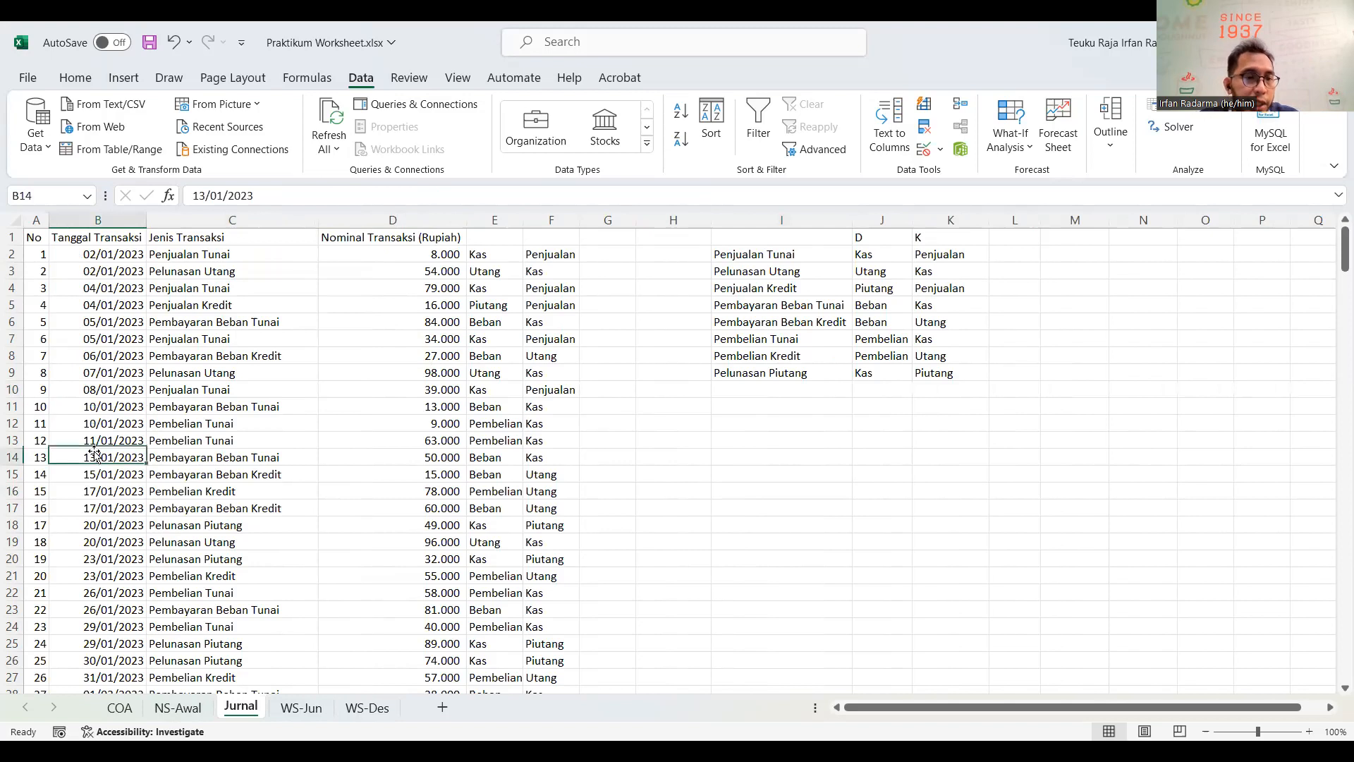
pyautogui.scroll(-20, 94, 453)
pyautogui.scroll(-10, 124, 524)
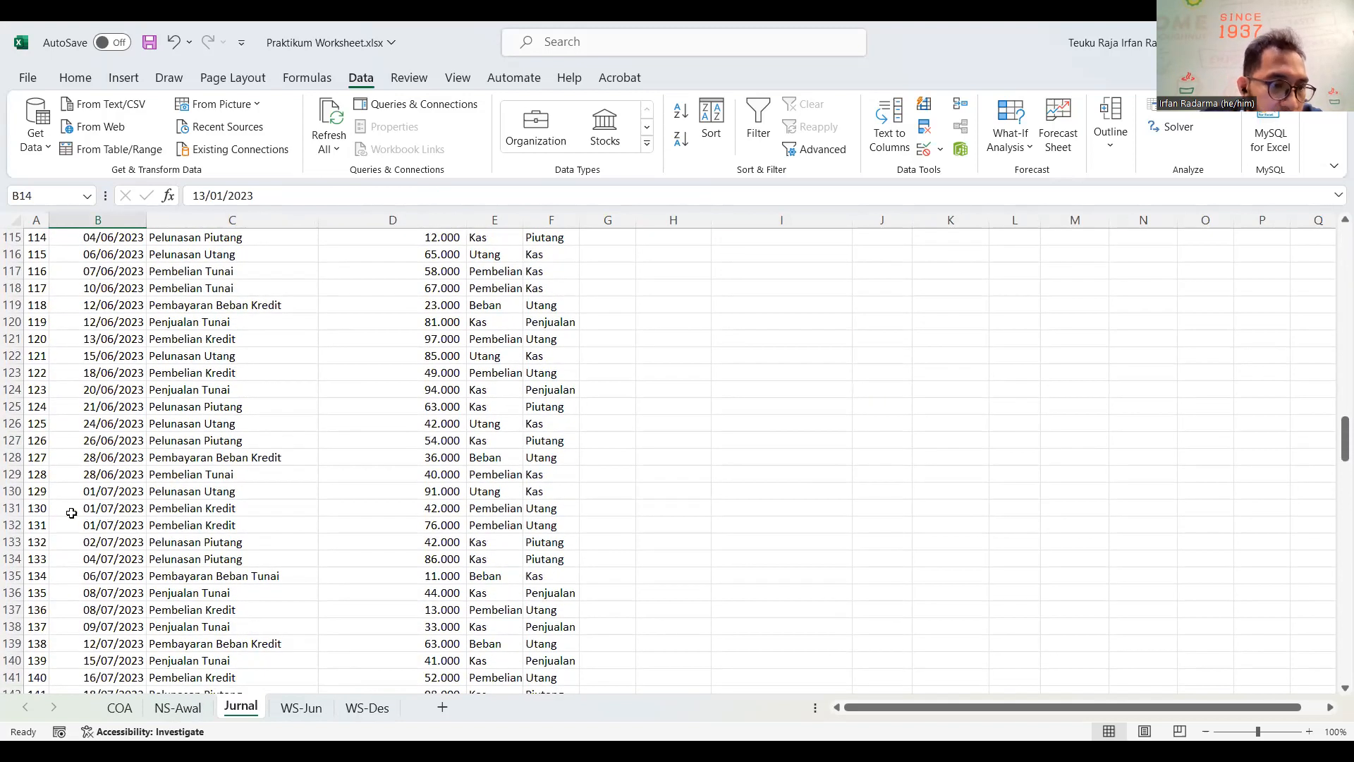
pyautogui.moveTo(34, 491); pyautogui.dragTo(542, 676)
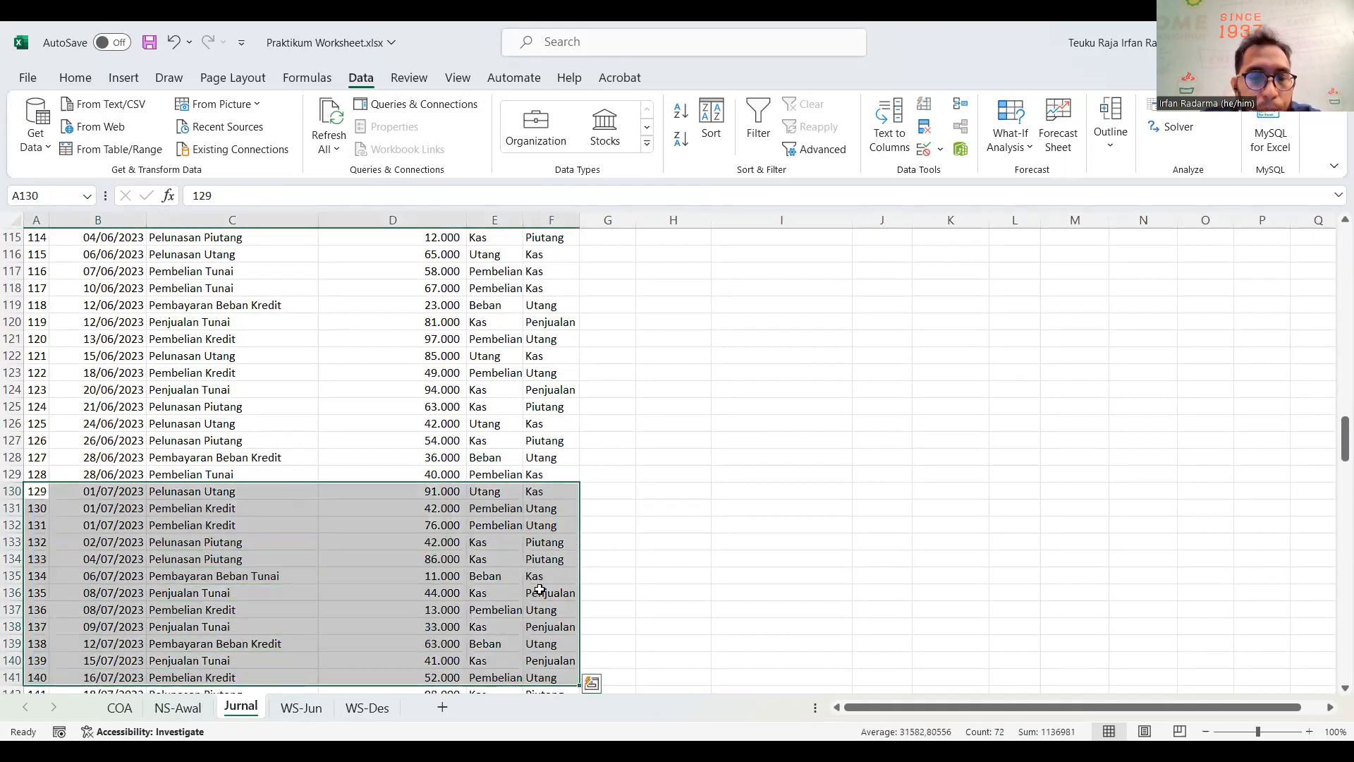
pyautogui.click(272, 540)
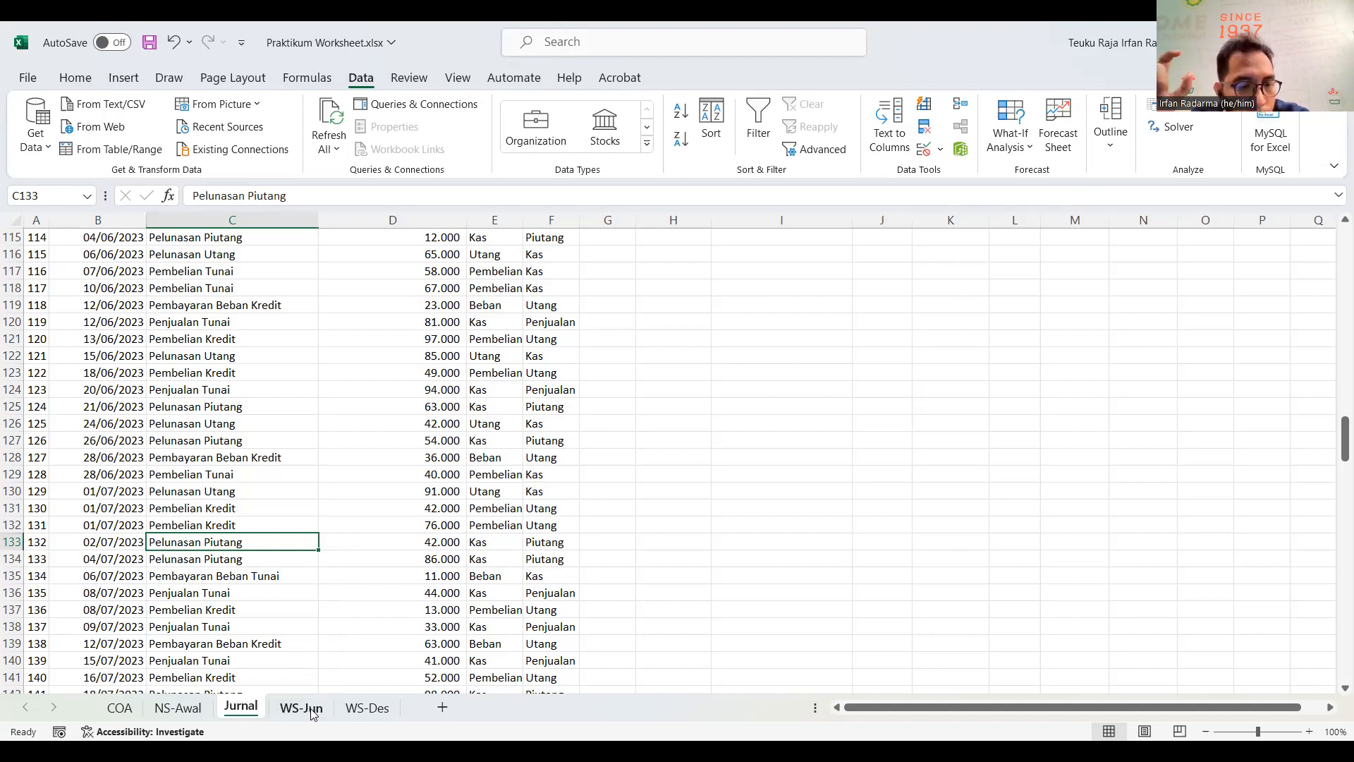
pyautogui.click(211, 474)
pyautogui.scroll(17, 185, 337)
# Step: Insert a PivotTable from Jurnal range A1:D249, placed on the existing sheet at I13
pyautogui.click(186, 323)
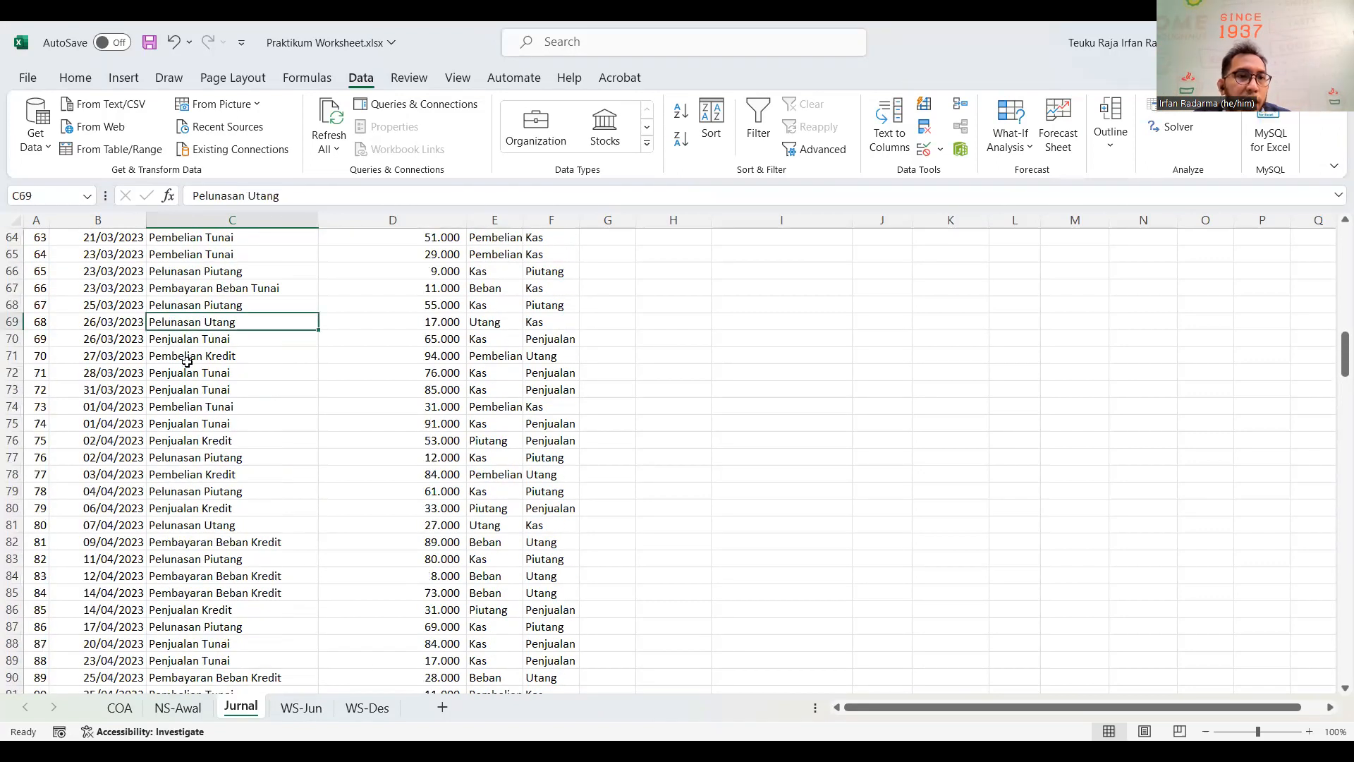
pyautogui.click(124, 78)
pyautogui.click(43, 119)
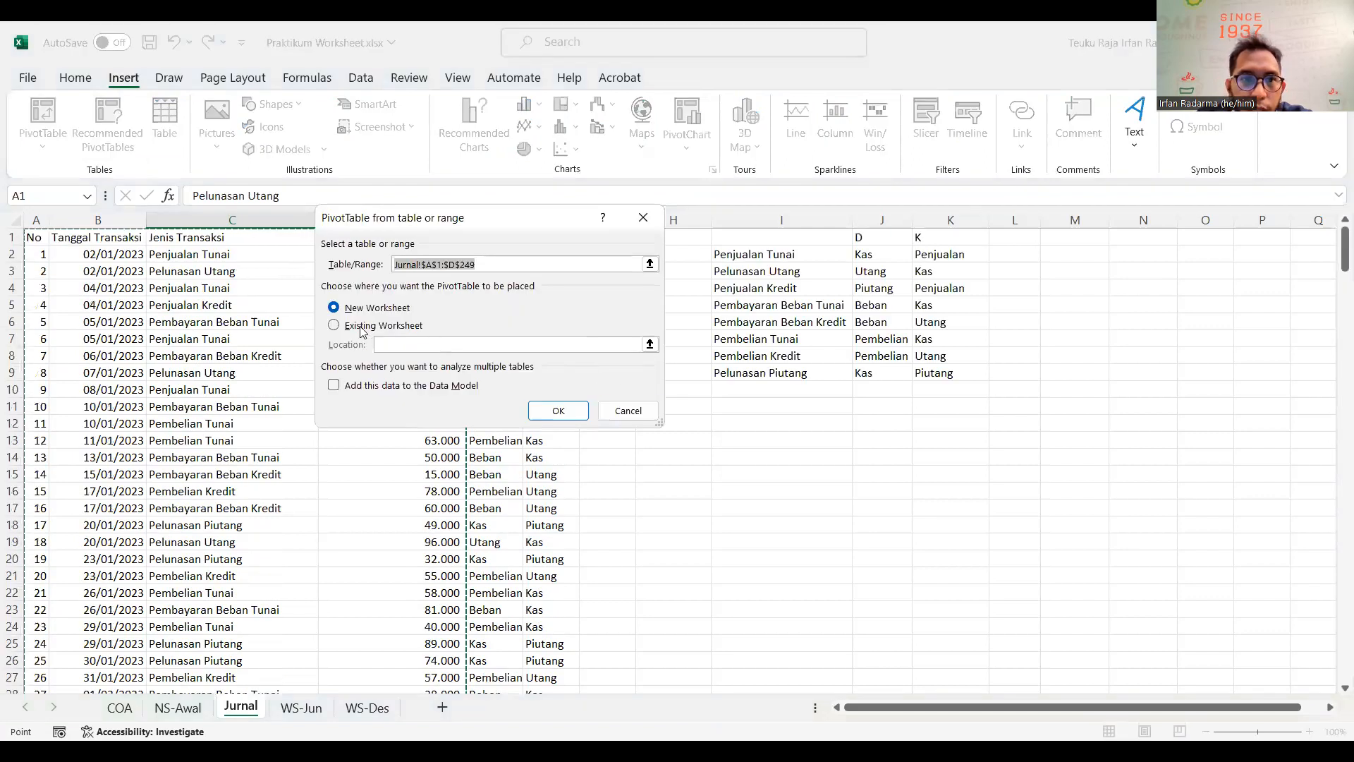
pyautogui.click(384, 325)
pyautogui.click(717, 440)
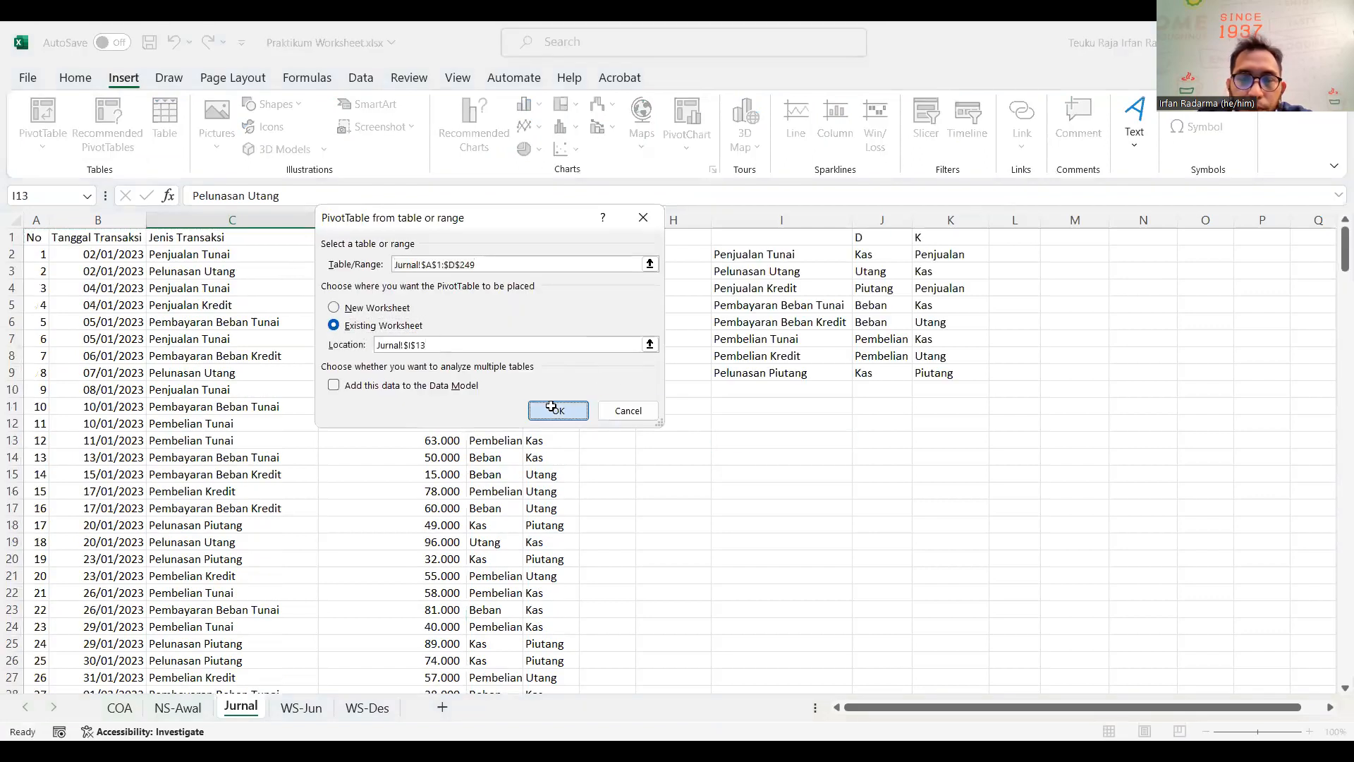
pyautogui.click(556, 410)
# Step: Lay out the PivotTable with Jenis Transaksi in Rows and Nominal Transaksi (Rupiah) in Values
pyautogui.moveTo(1083, 331); pyautogui.dragTo(1127, 639)
pyautogui.moveTo(1126, 390); pyautogui.dragTo(1259, 631)
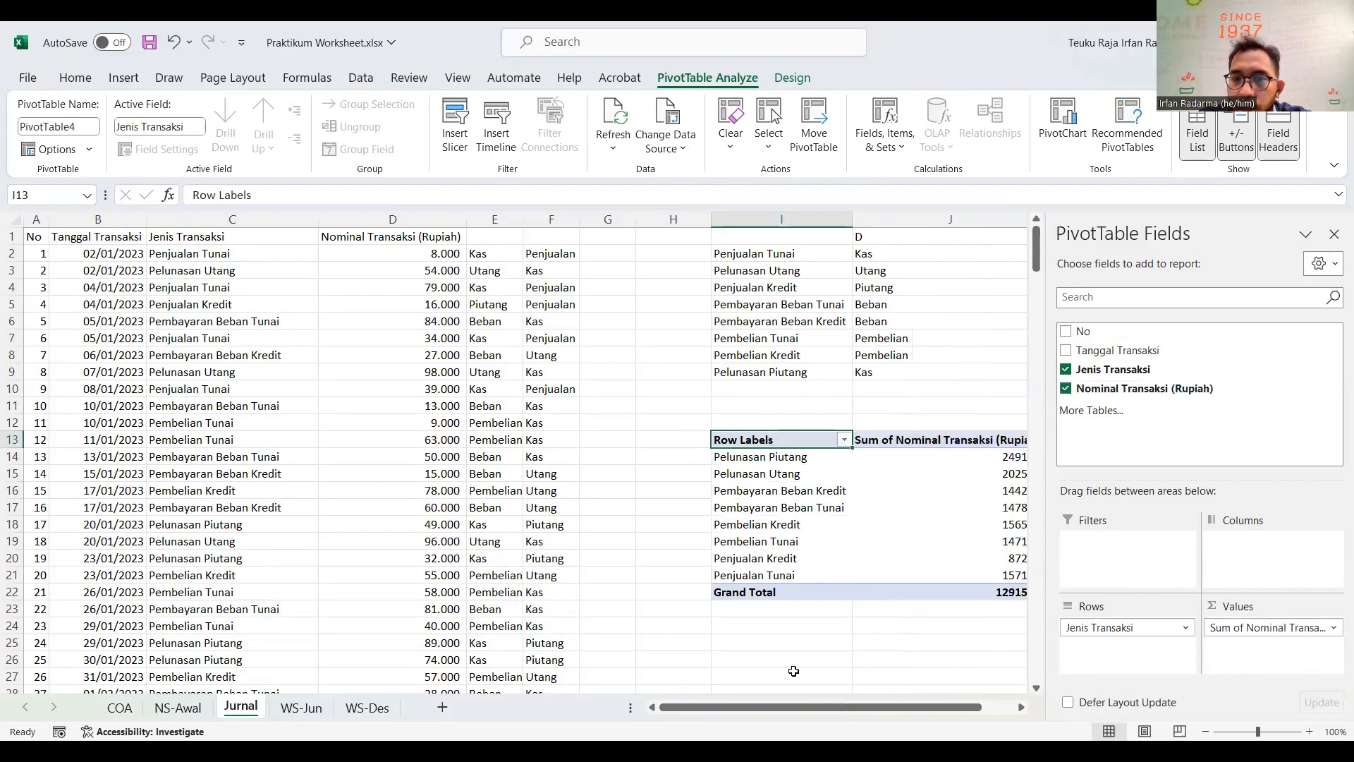
pyautogui.moveTo(805, 708)
pyautogui.mouseDown()
pyautogui.moveTo(819, 710)
pyautogui.moveTo(782, 707)
pyautogui.mouseUp()
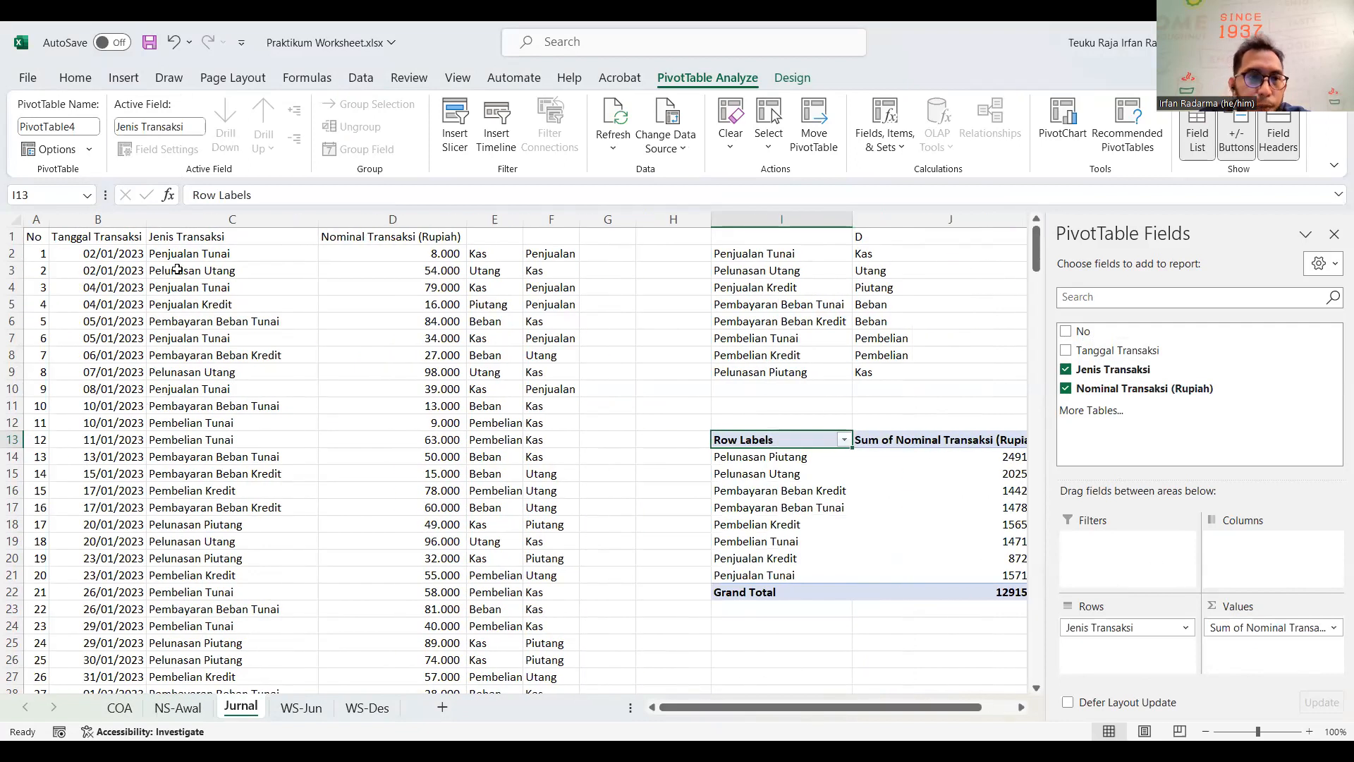
# Step: Clear the journal entries in B2:F22 and refresh the PivotTable
pyautogui.moveTo(79, 255); pyautogui.dragTo(530, 598)
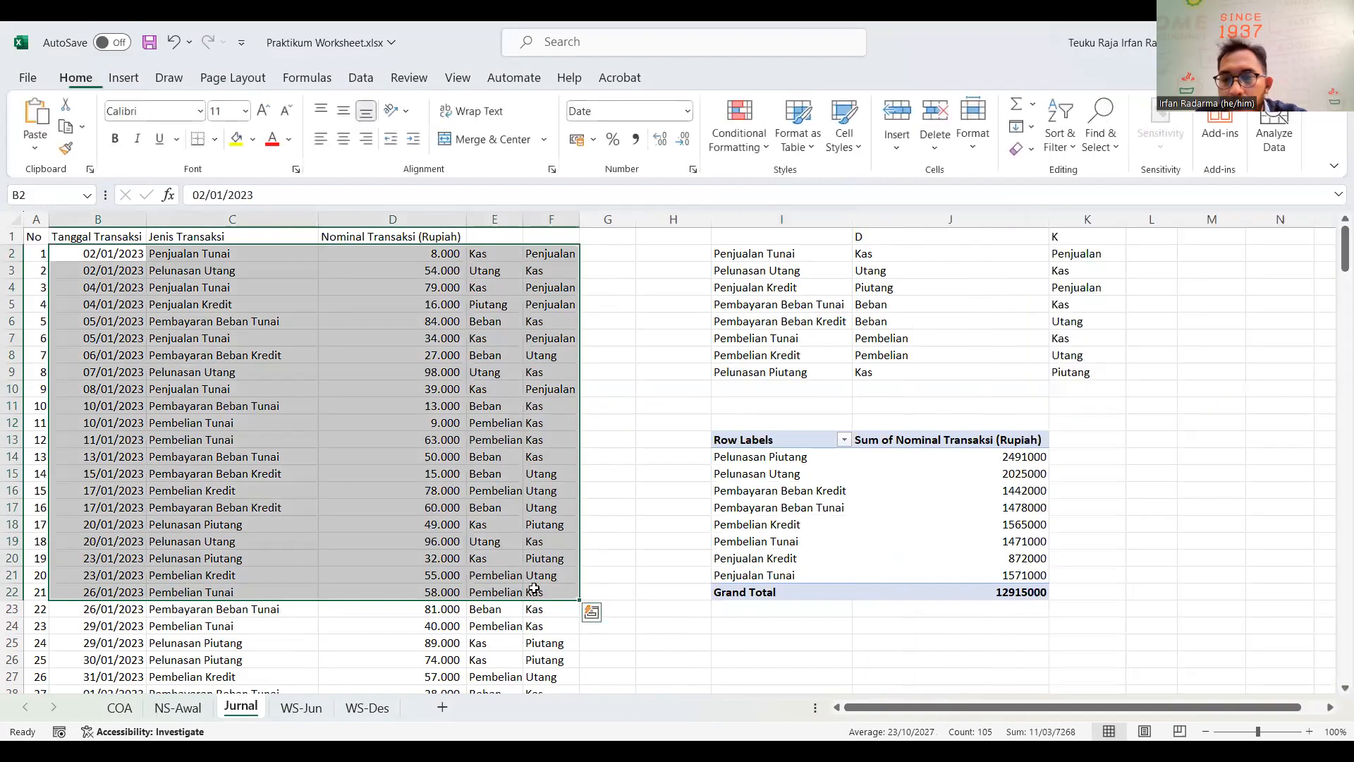
pyautogui.press('Delete')
pyautogui.click(818, 660)
pyautogui.click(809, 491)
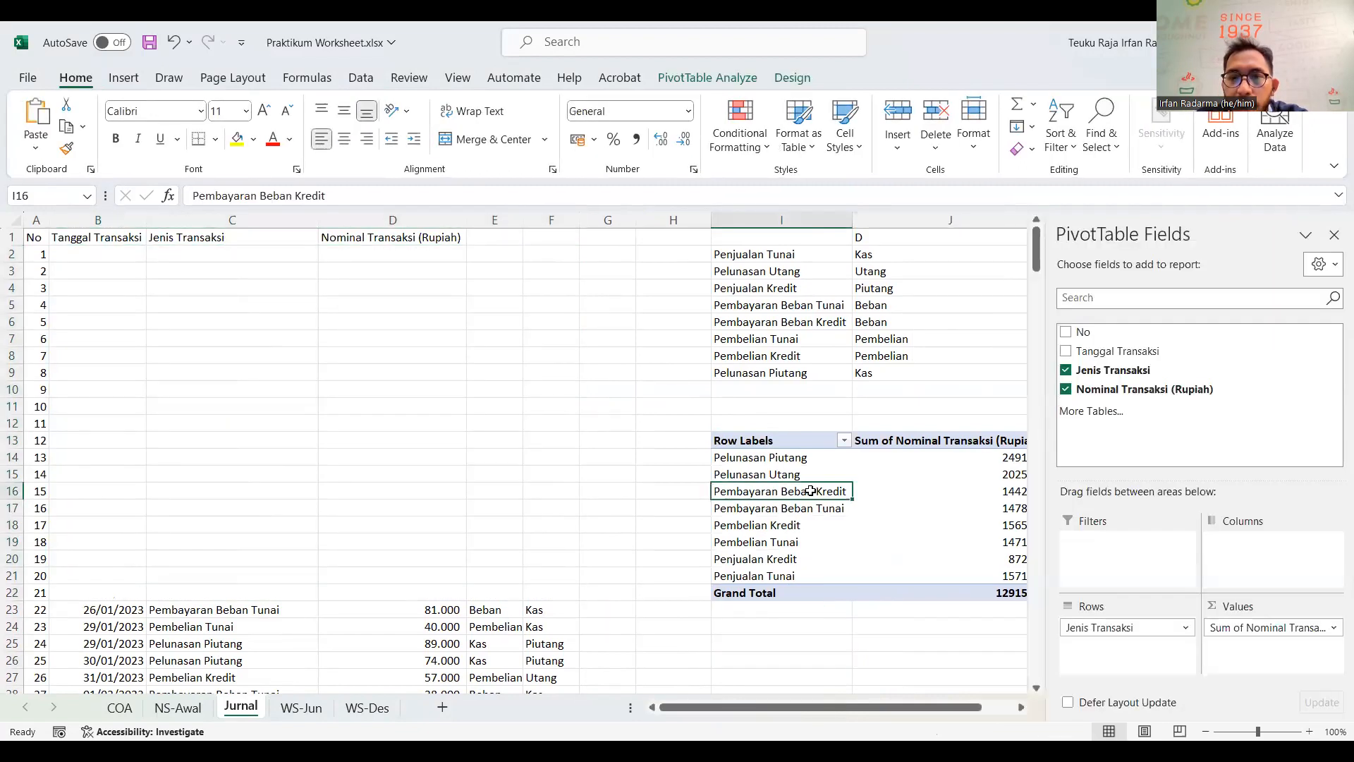
pyautogui.rightClick(810, 491)
pyautogui.click(867, 185)
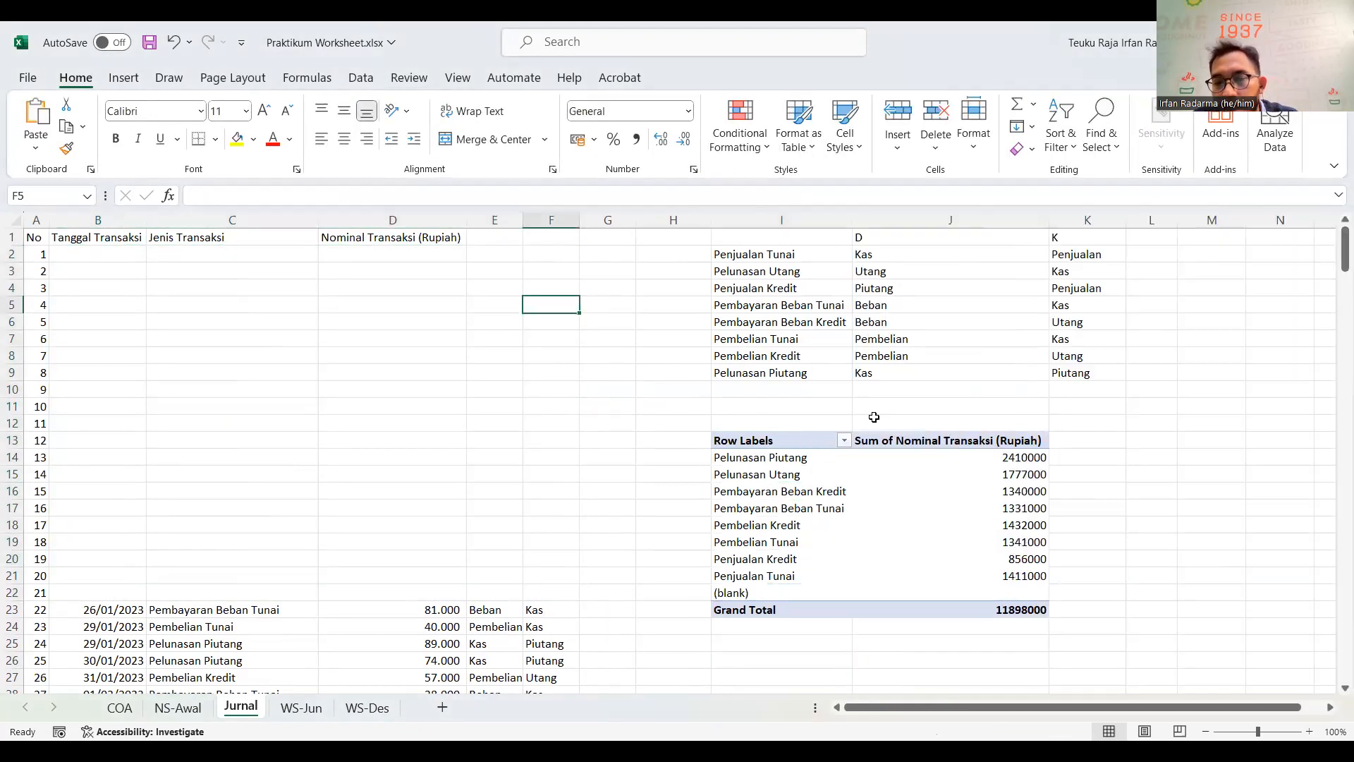
# Step: Undo the refresh and the clearing of the journal entries, and delete the PivotTable below the account mapping list
pyautogui.hotkey('ctrl', 'z')
pyautogui.hotkey('ctrl', 'z')
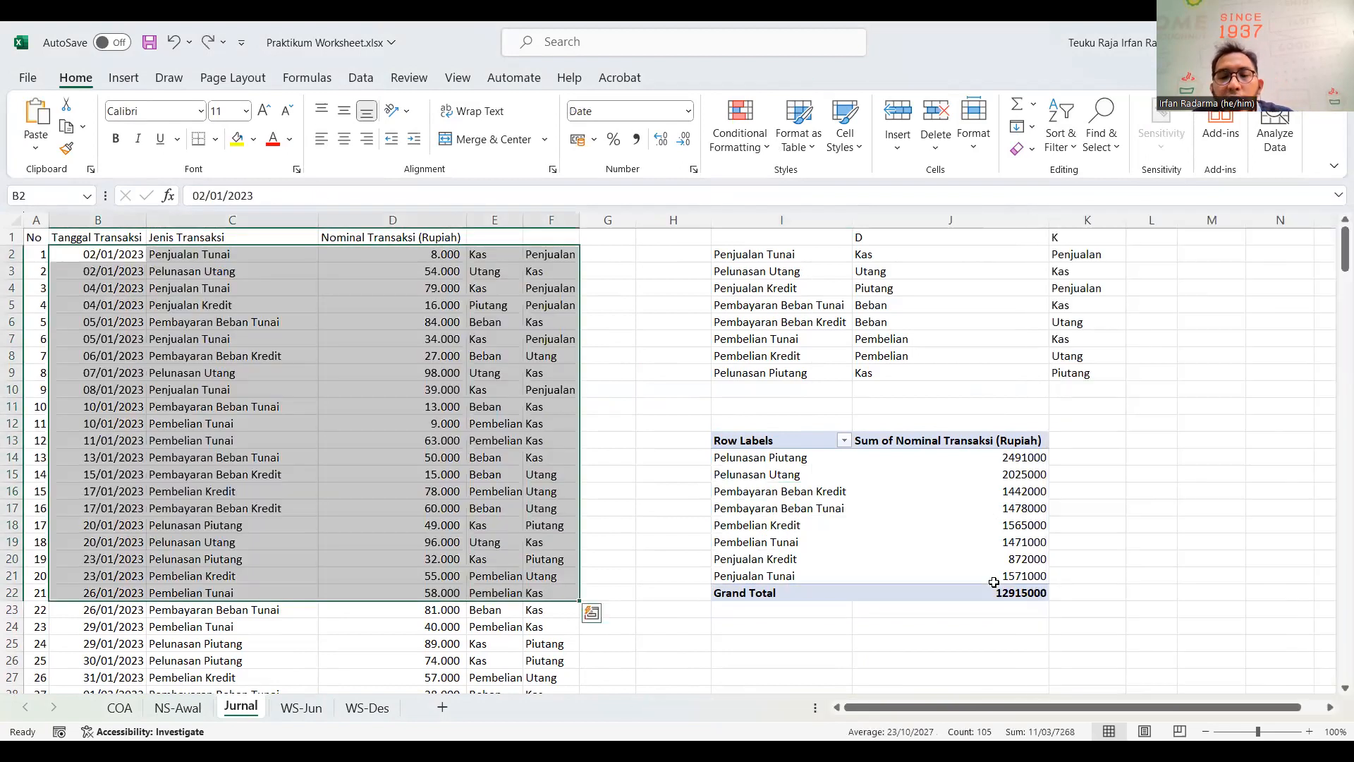
pyautogui.moveTo(993, 642); pyautogui.dragTo(832, 627)
pyautogui.moveTo(1138, 640); pyautogui.dragTo(701, 408)
pyautogui.press('Delete')
pyautogui.click(695, 417)
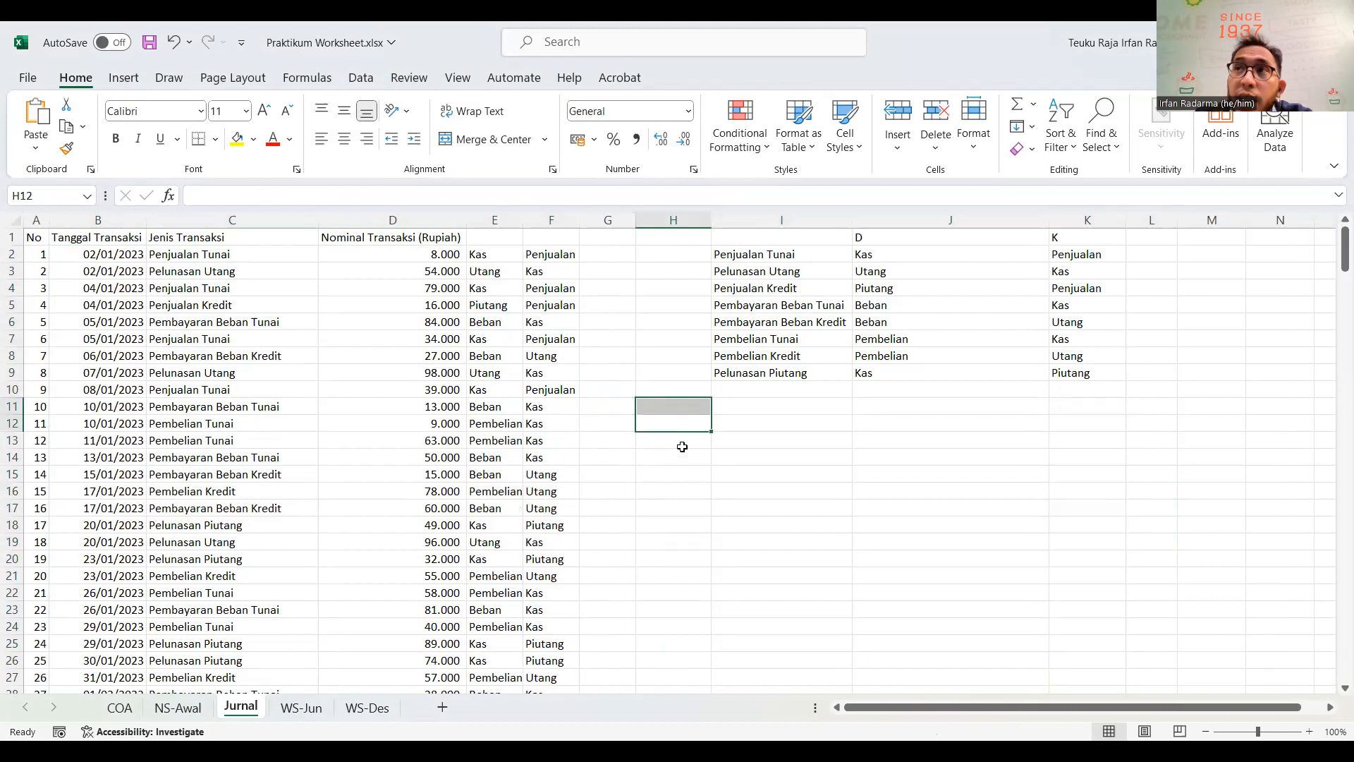
pyautogui.click(680, 444)
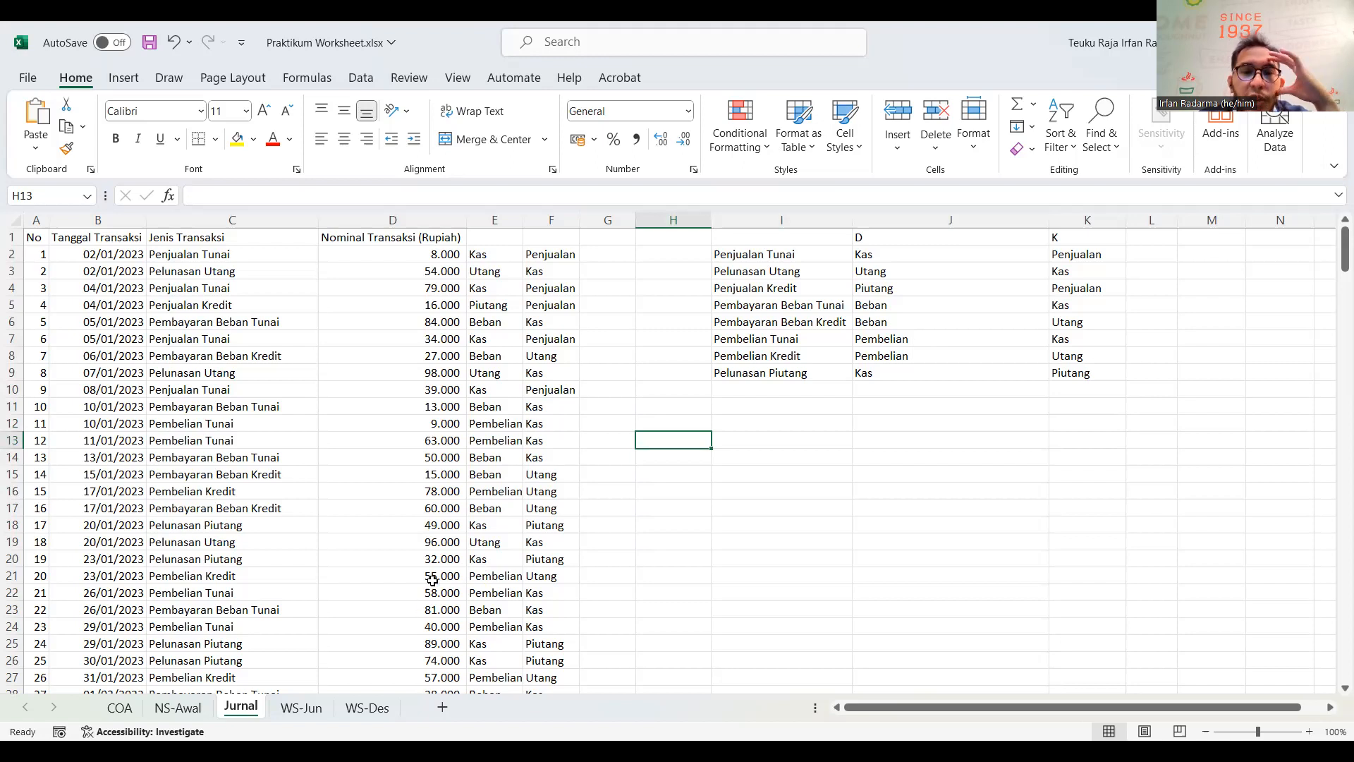
# Step: Review the transaction-to-account mapping in Jurnal I2:K9 and the Kas opening balance and mutation entries in WS-Jun
pyautogui.moveTo(762, 255); pyautogui.dragTo(1065, 375)
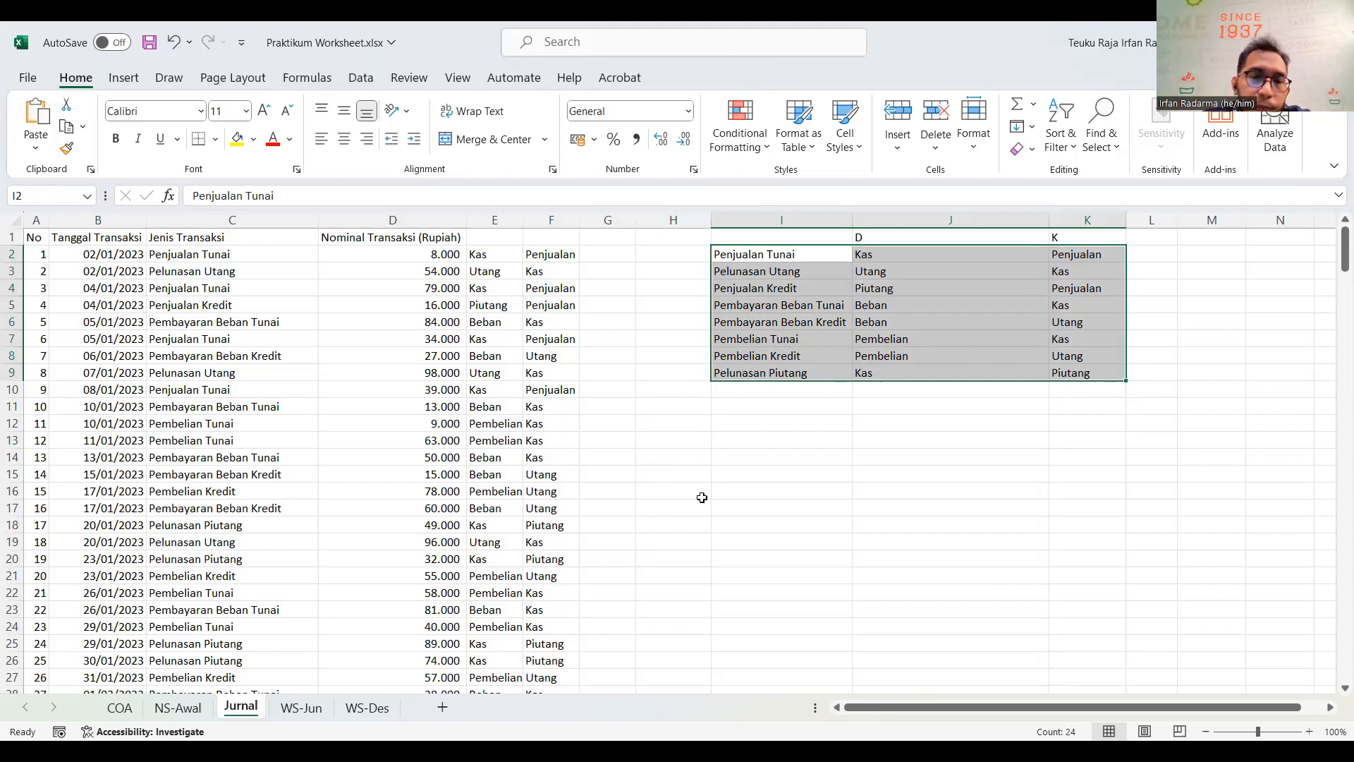
pyautogui.click(308, 714)
pyautogui.click(155, 289)
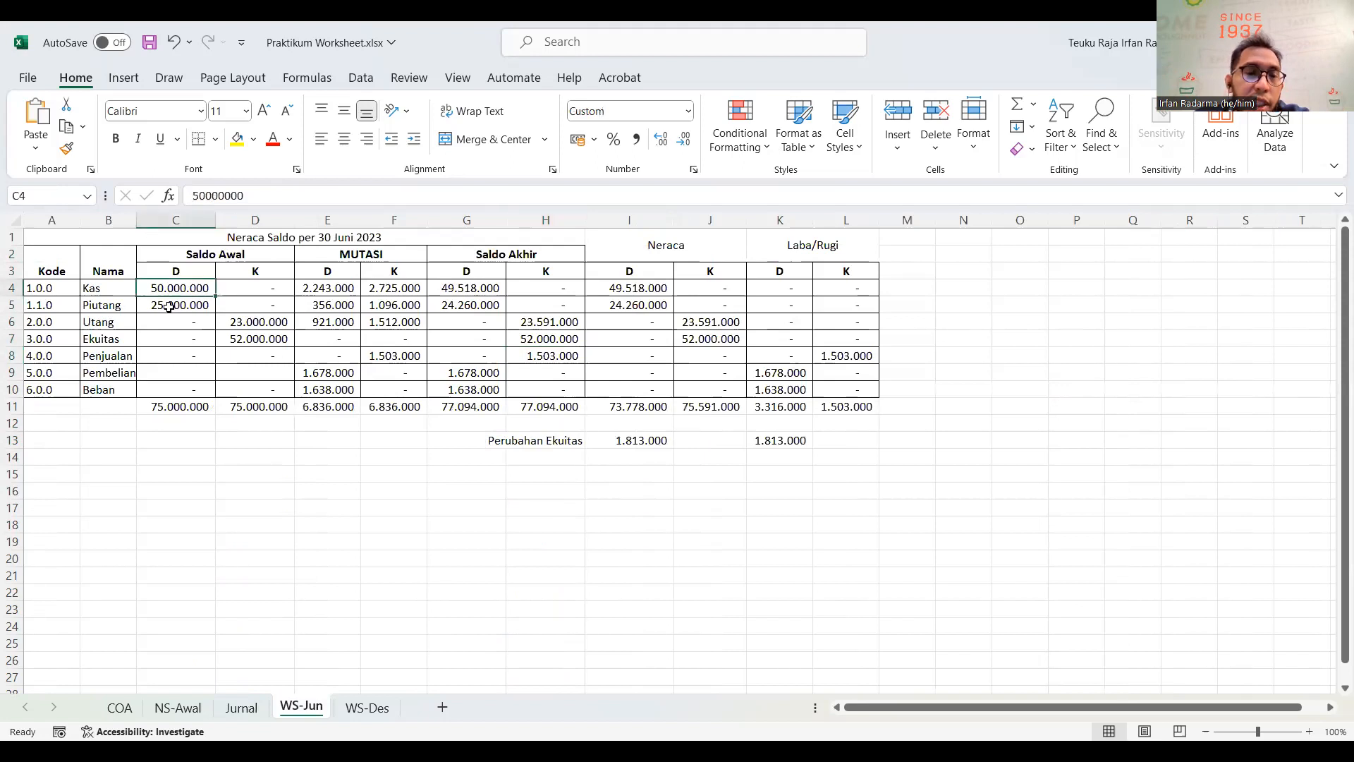
pyautogui.click(347, 286)
pyautogui.click(399, 289)
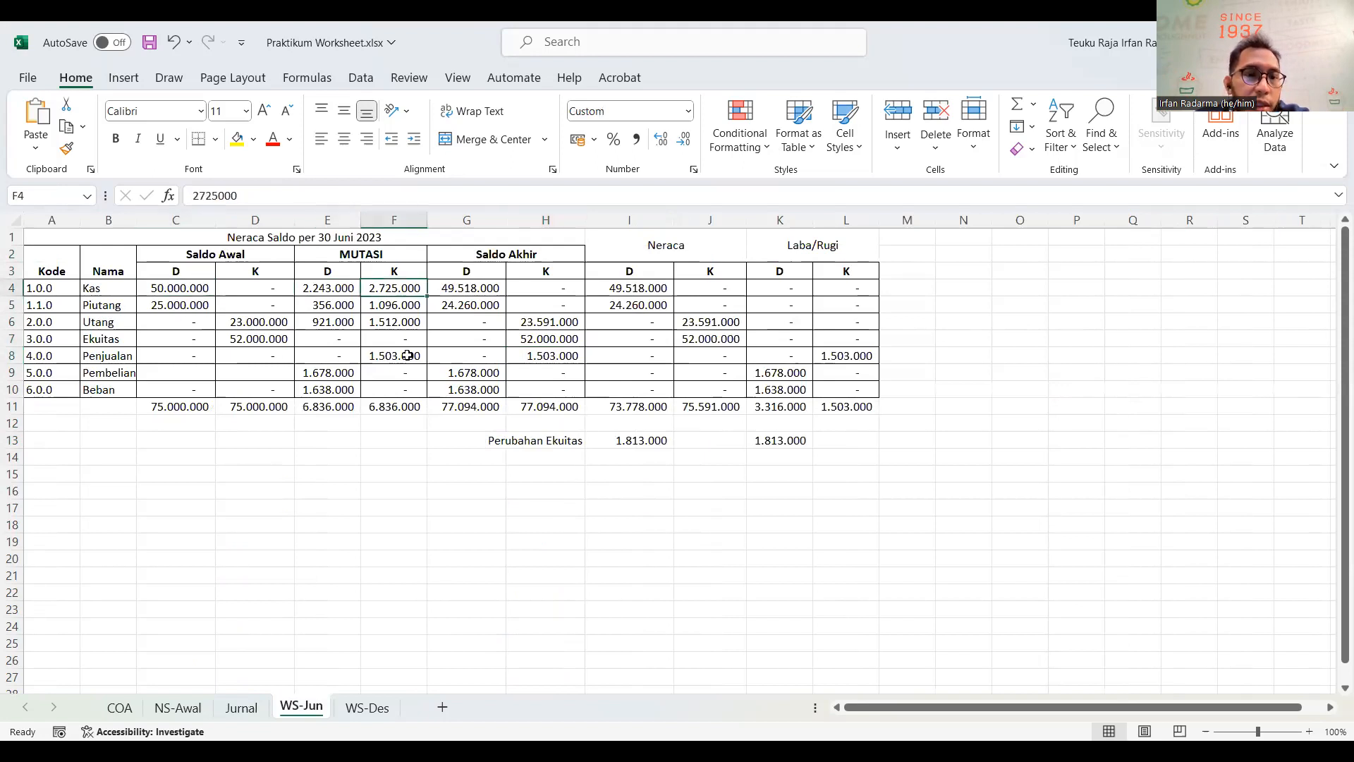
# Step: Examine the SUMIFS formula for the Kas debit mutation in WS-Des E4 together with the VLOOKUP account columns in Jurnal
pyautogui.click(368, 709)
pyautogui.click(337, 290)
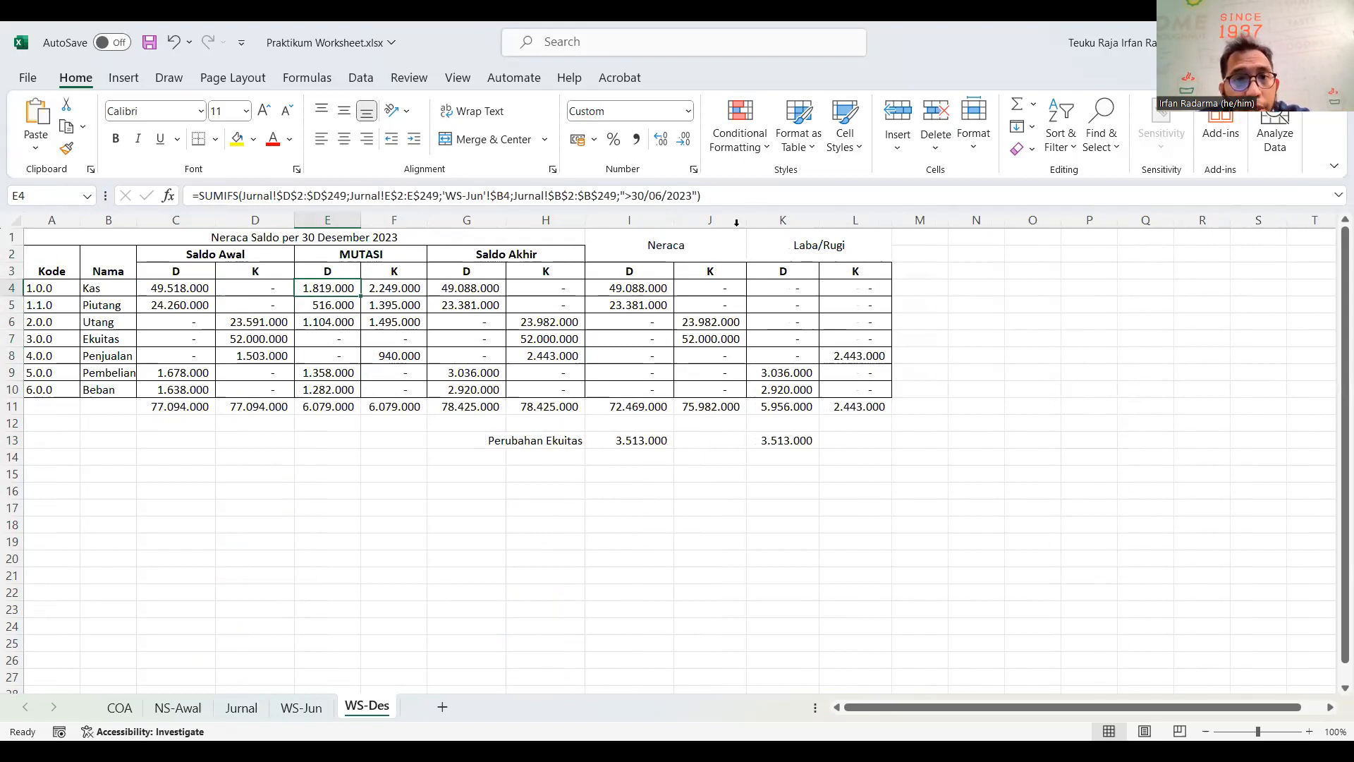
pyautogui.moveTo(758, 195); pyautogui.dragTo(213, 195)
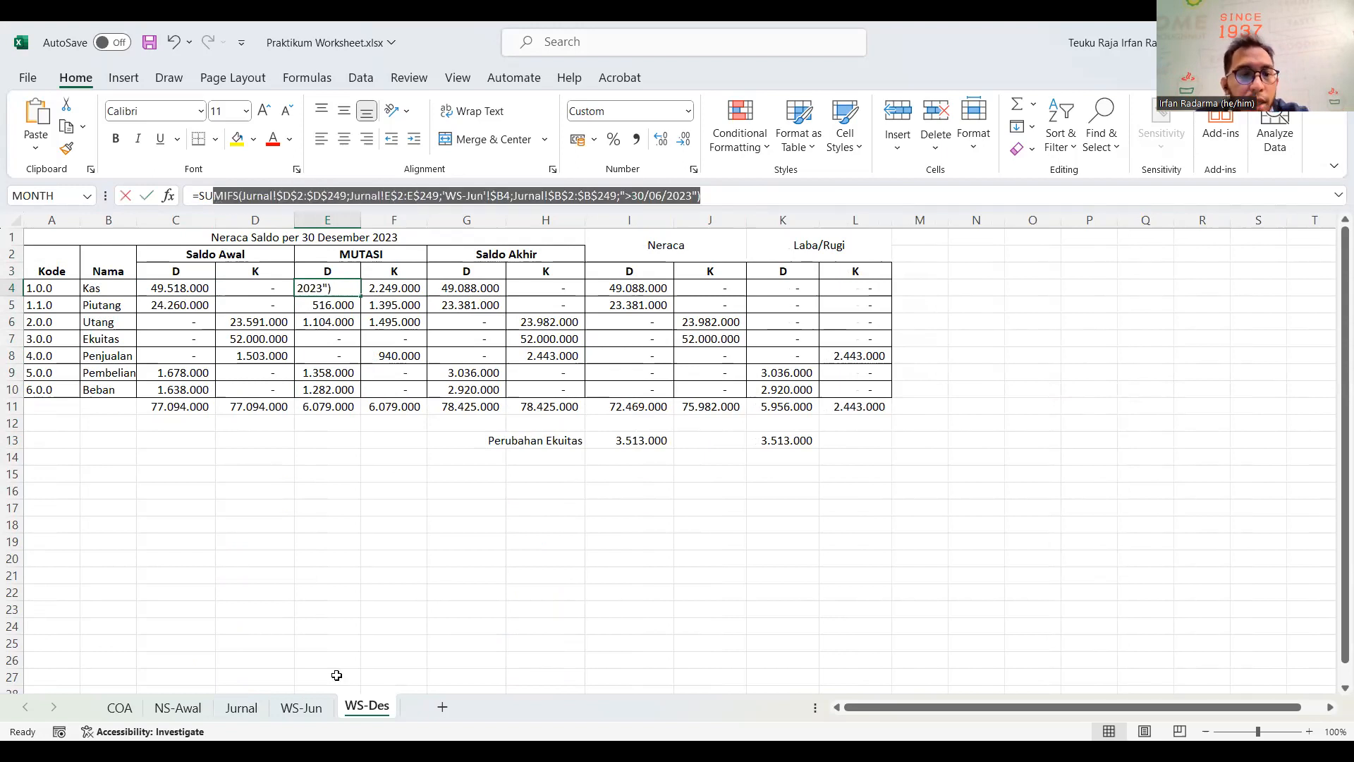
pyautogui.click(241, 708)
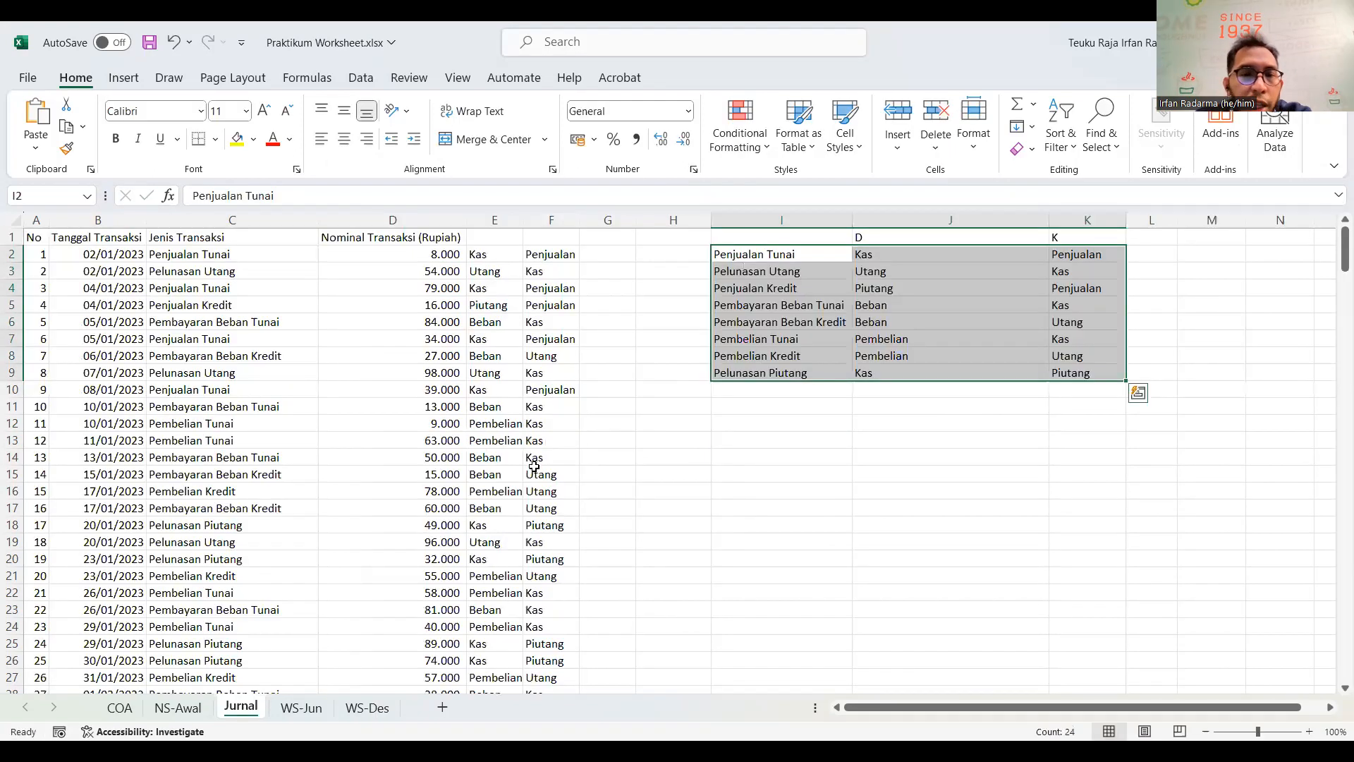
pyautogui.moveTo(496, 256); pyautogui.dragTo(532, 611)
pyautogui.click(563, 306)
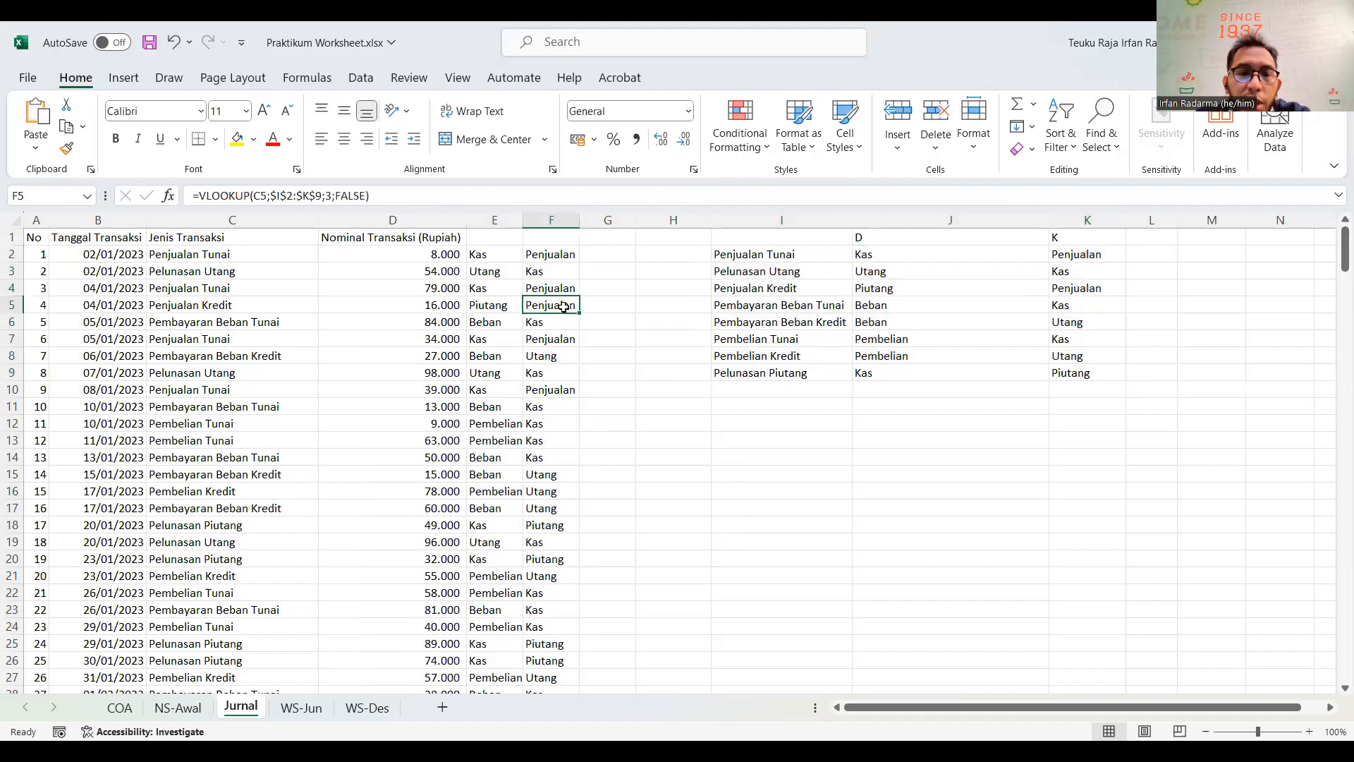
pyautogui.moveTo(493, 269); pyautogui.dragTo(512, 509)
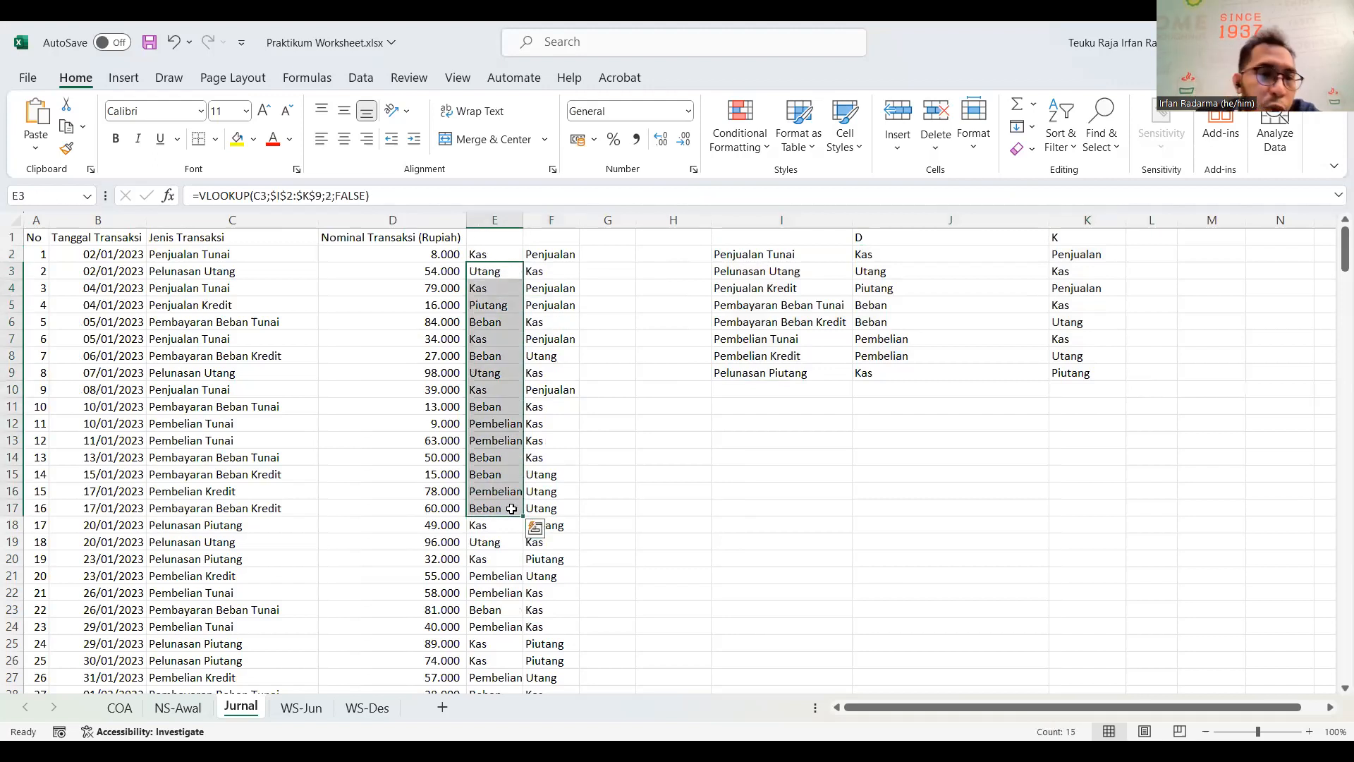
pyautogui.click(368, 706)
pyautogui.moveTo(732, 197); pyautogui.dragTo(191, 197)
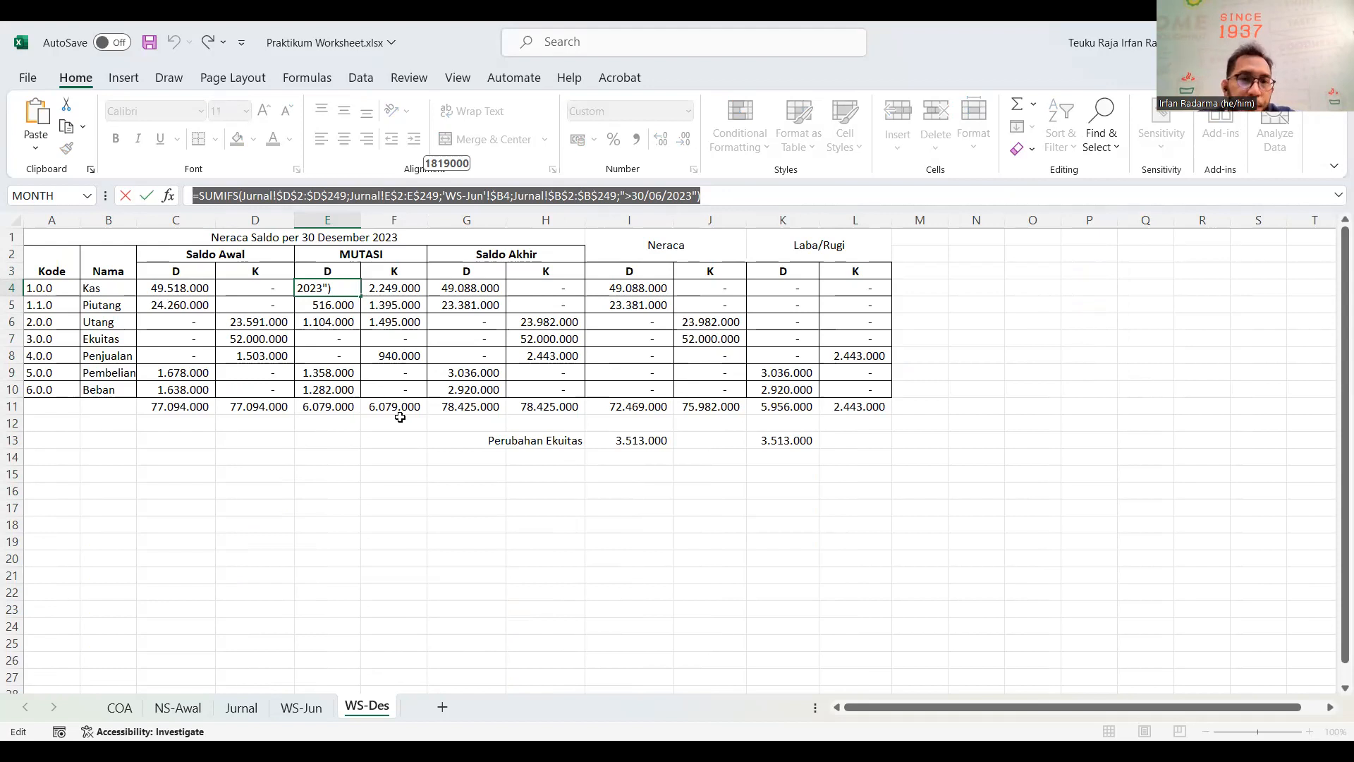
pyautogui.press('Escape')
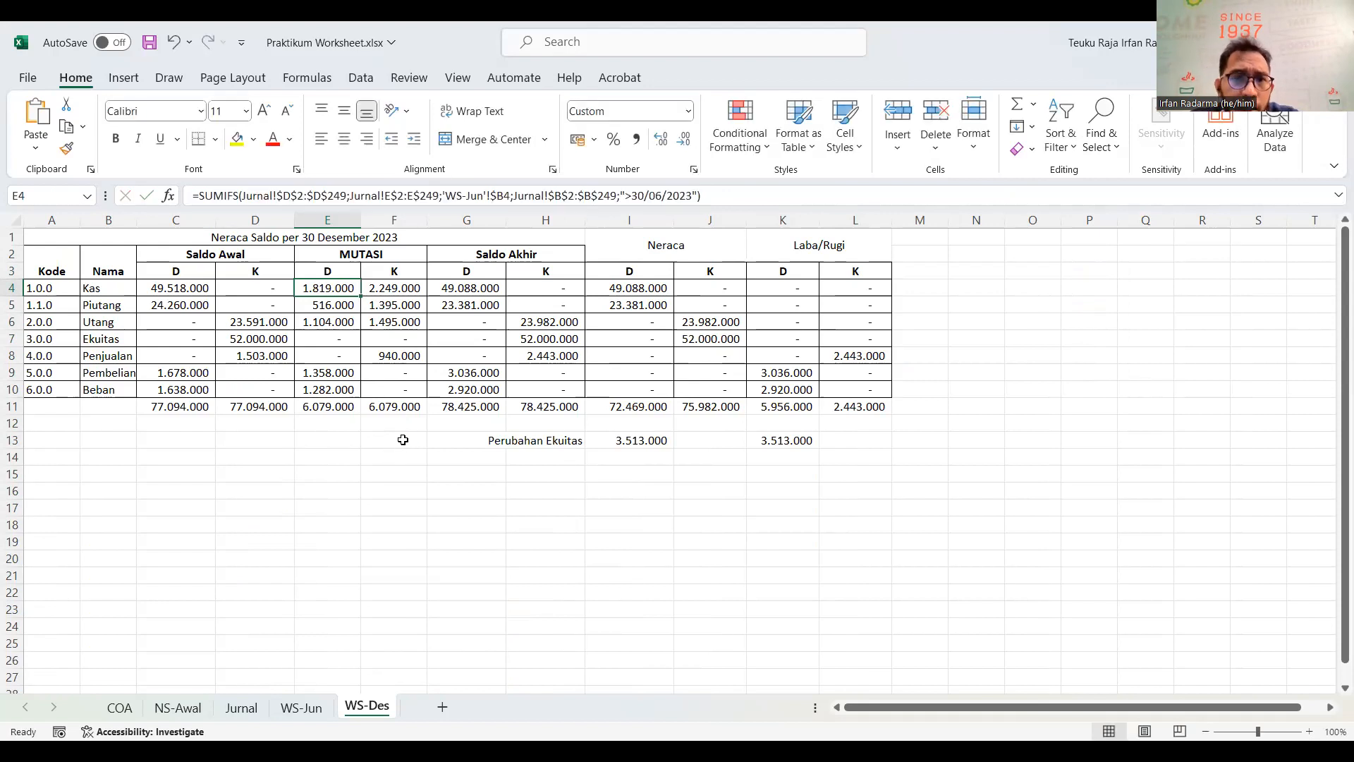